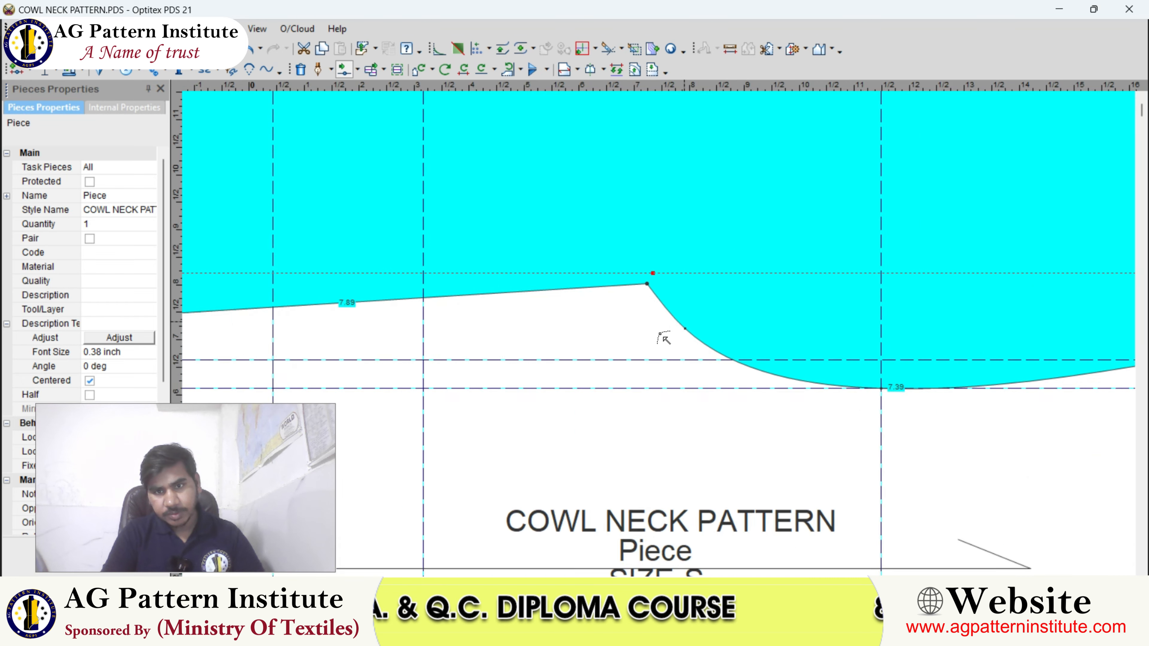
# Step: Add a curve point on the armhole just below the underarm corner to reshape the start of the curve
pyautogui.scroll(3, 660, 326)
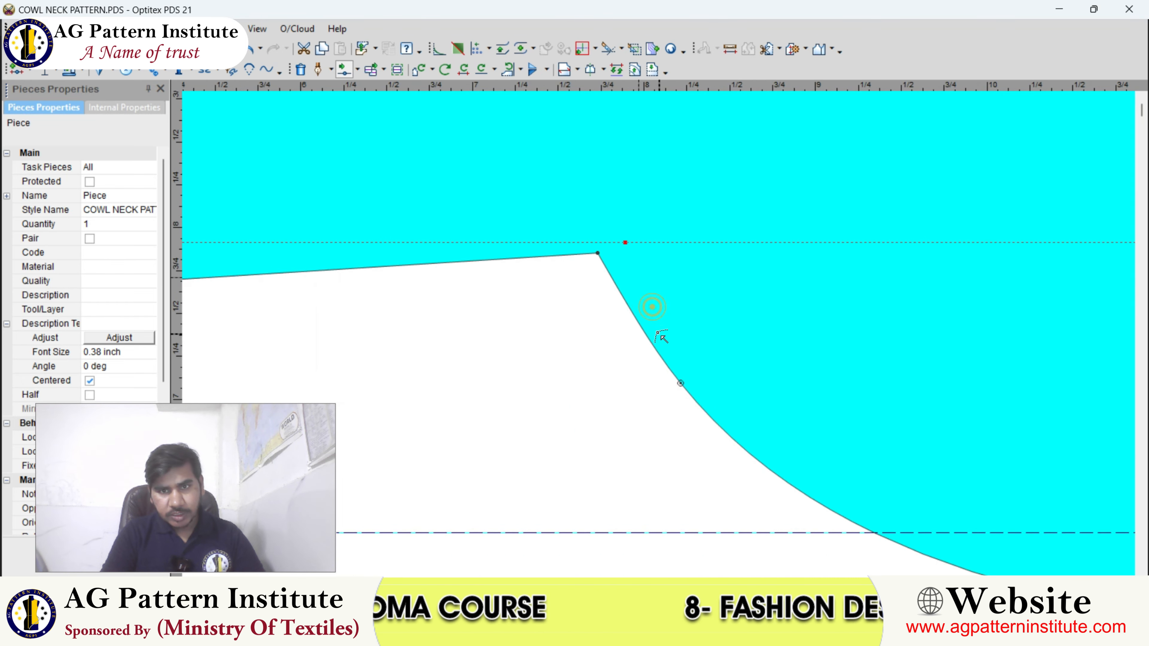
pyautogui.click(632, 319)
pyautogui.press('Escape')
pyautogui.scroll(-6, 659, 334)
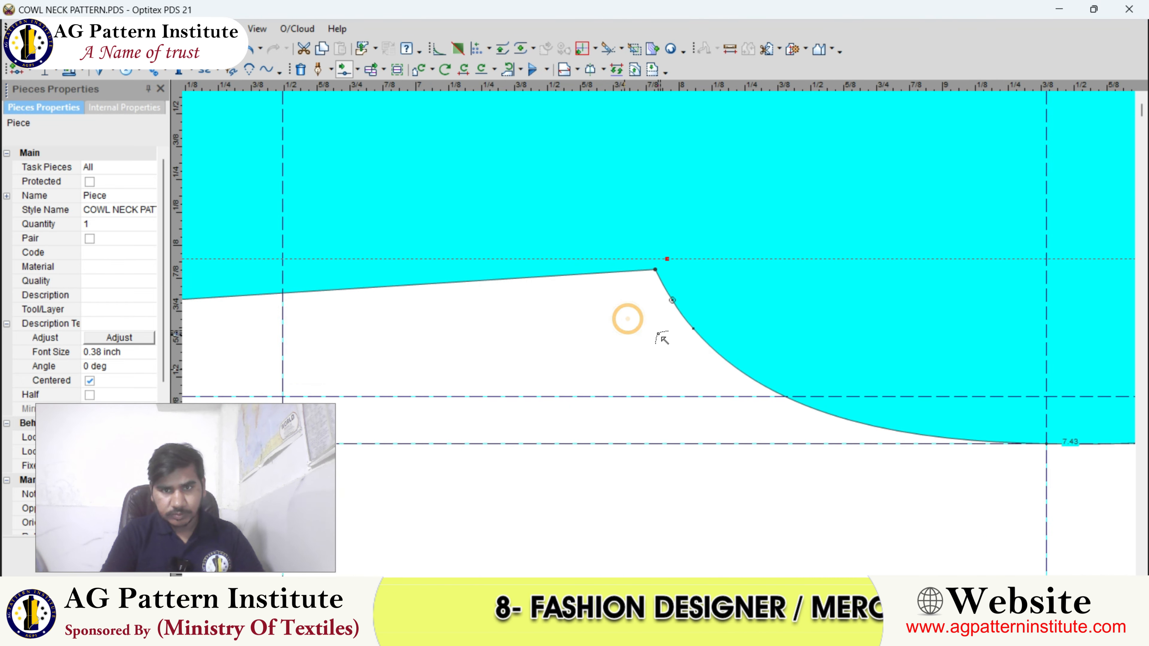
pyautogui.rightClick(599, 254)
pyautogui.click(599, 254)
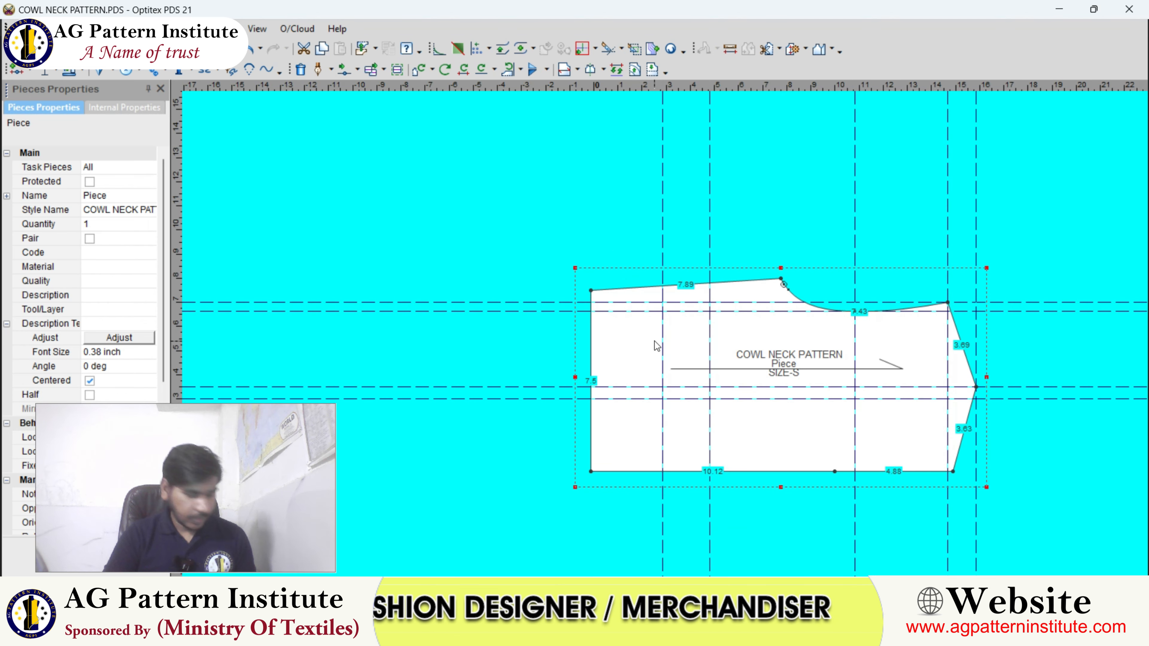
# Step: Move the hem's side-seam corner by X 0 and Y -.50
pyautogui.scroll(2, 579, 248)
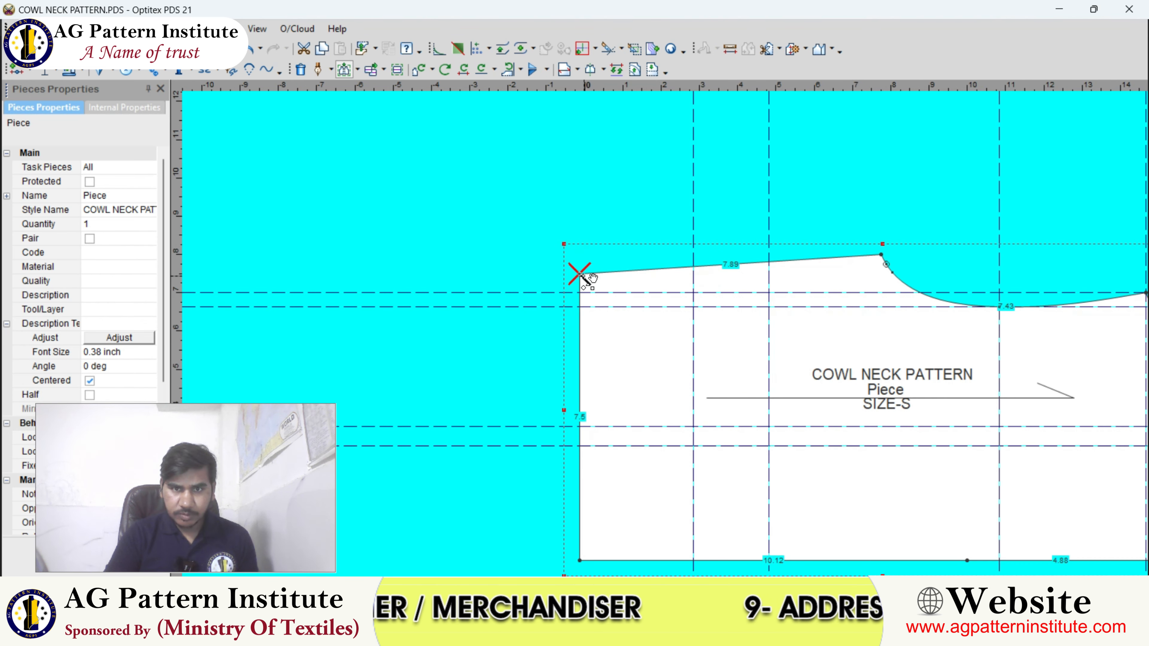
pyautogui.moveTo(583, 275); pyautogui.dragTo(583, 288)
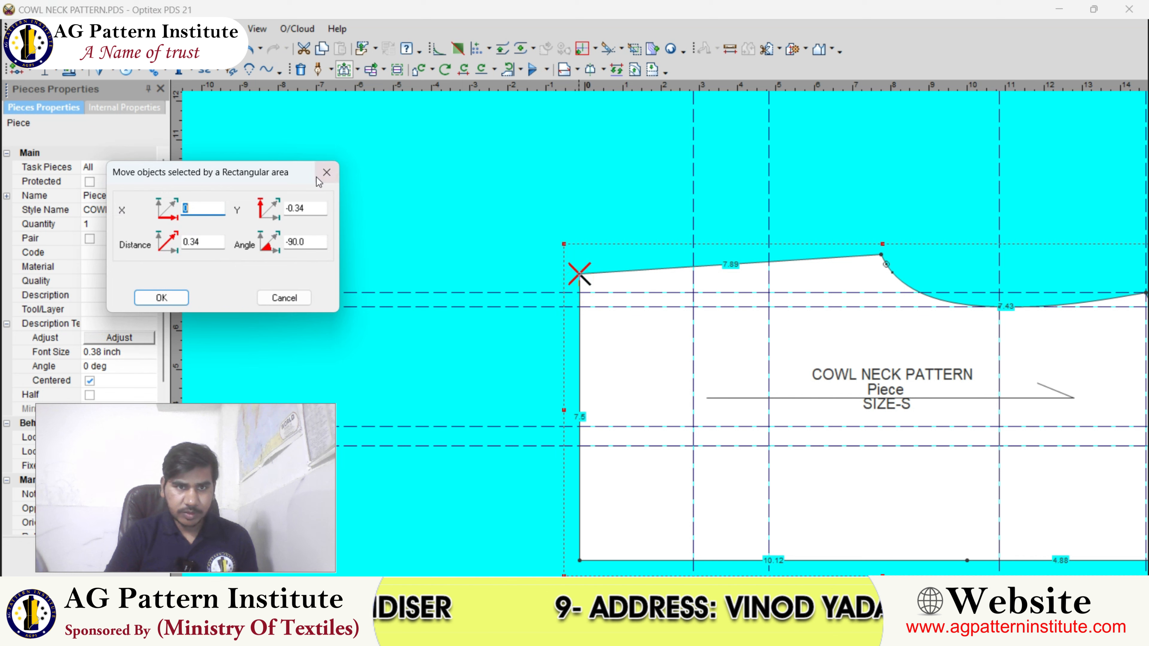
pyautogui.doubleClick(313, 207)
pyautogui.press('BackSpace')
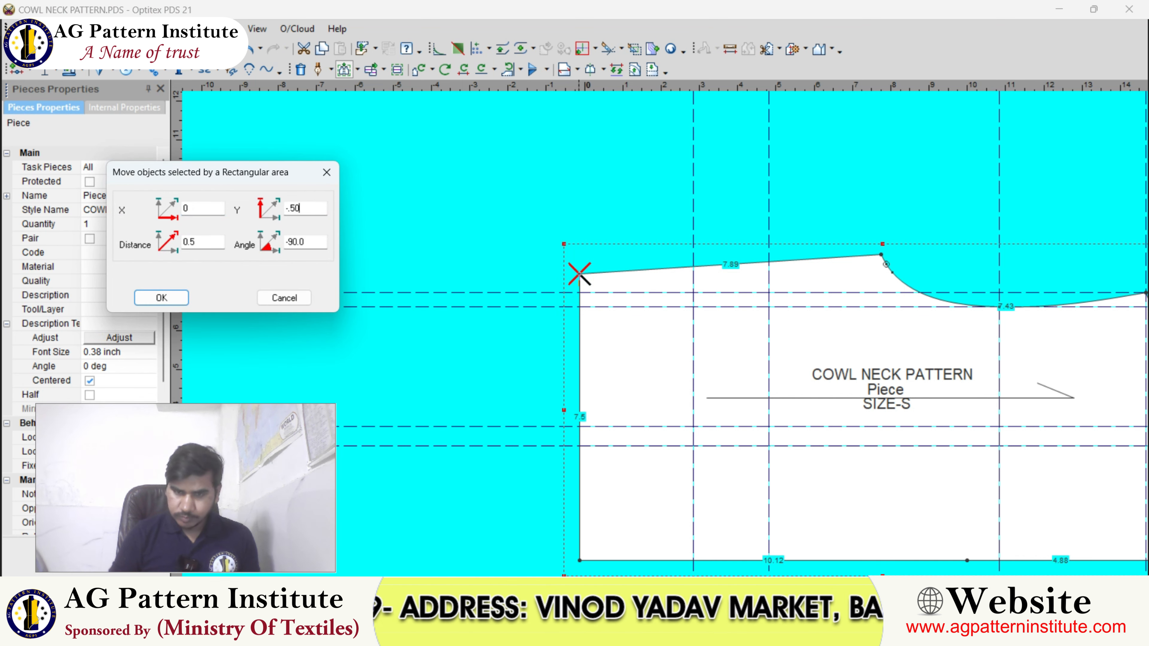
pyautogui.press('Return')
# Step: Examine the cowl neck folds and hem of the top in the reference photo GREEN COWL.png
pyautogui.moveTo(740, 639)
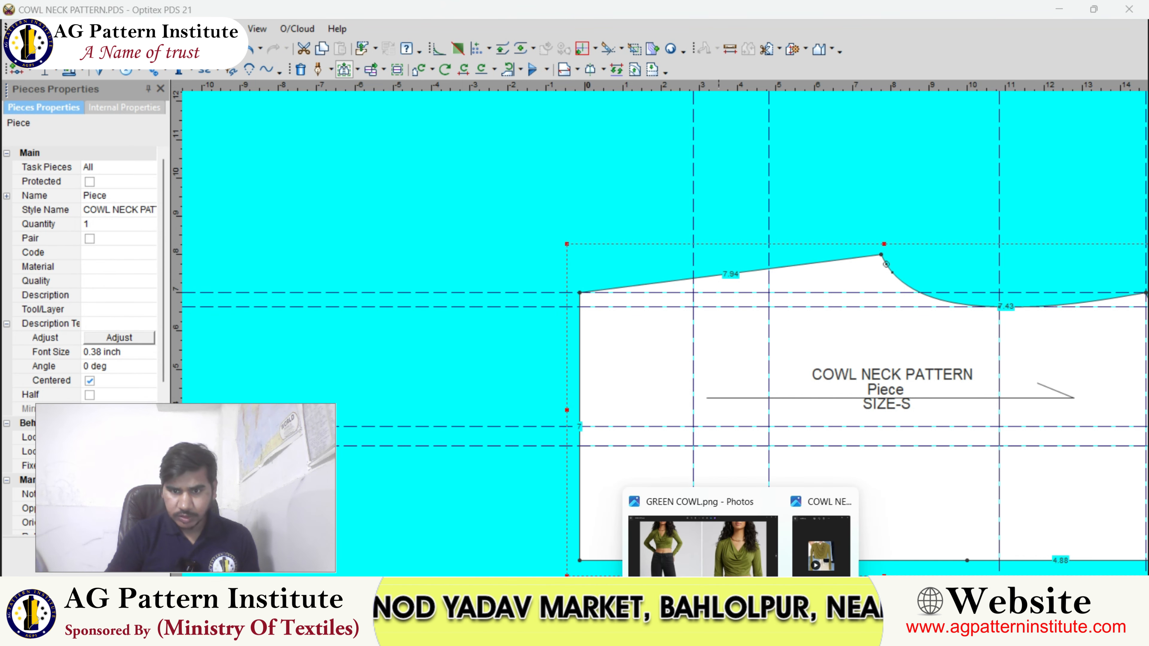
pyautogui.click(724, 543)
pyautogui.scroll(2, 879, 475)
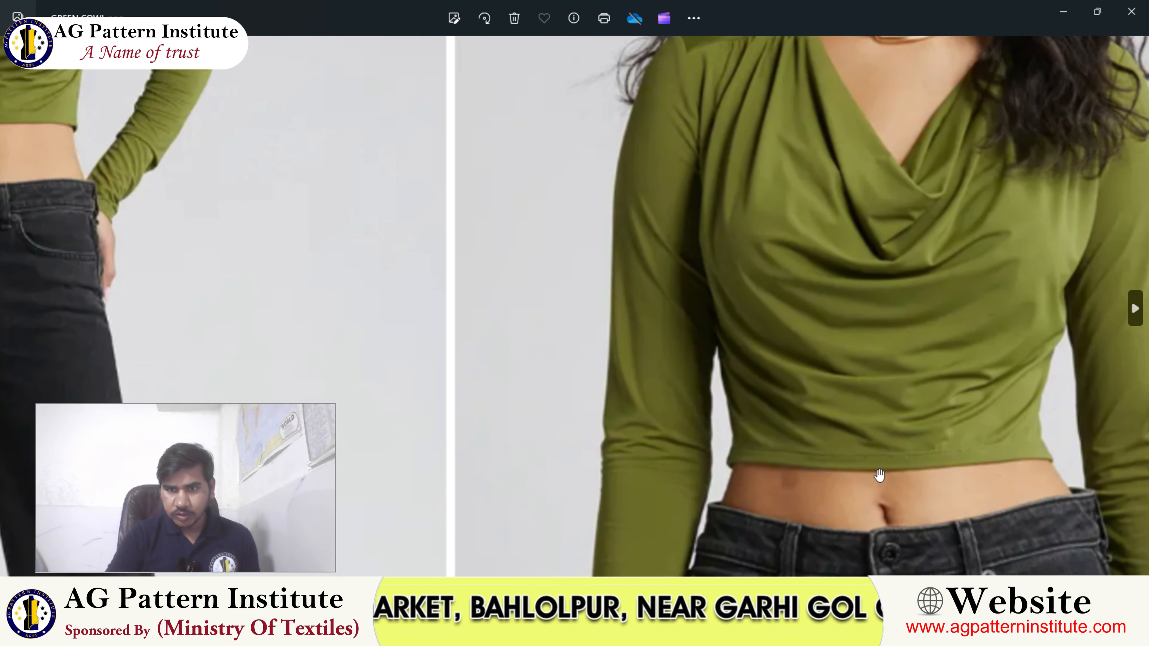
pyautogui.moveTo(879, 475); pyautogui.dragTo(597, 469)
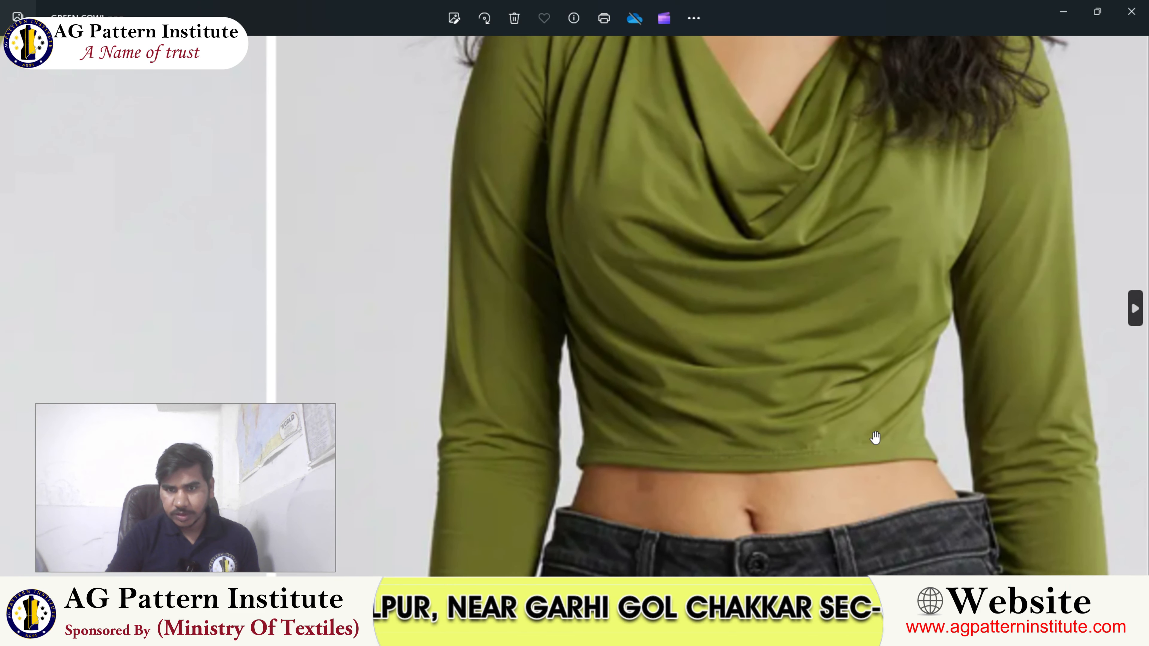
pyautogui.moveTo(769, 638)
pyautogui.click(760, 543)
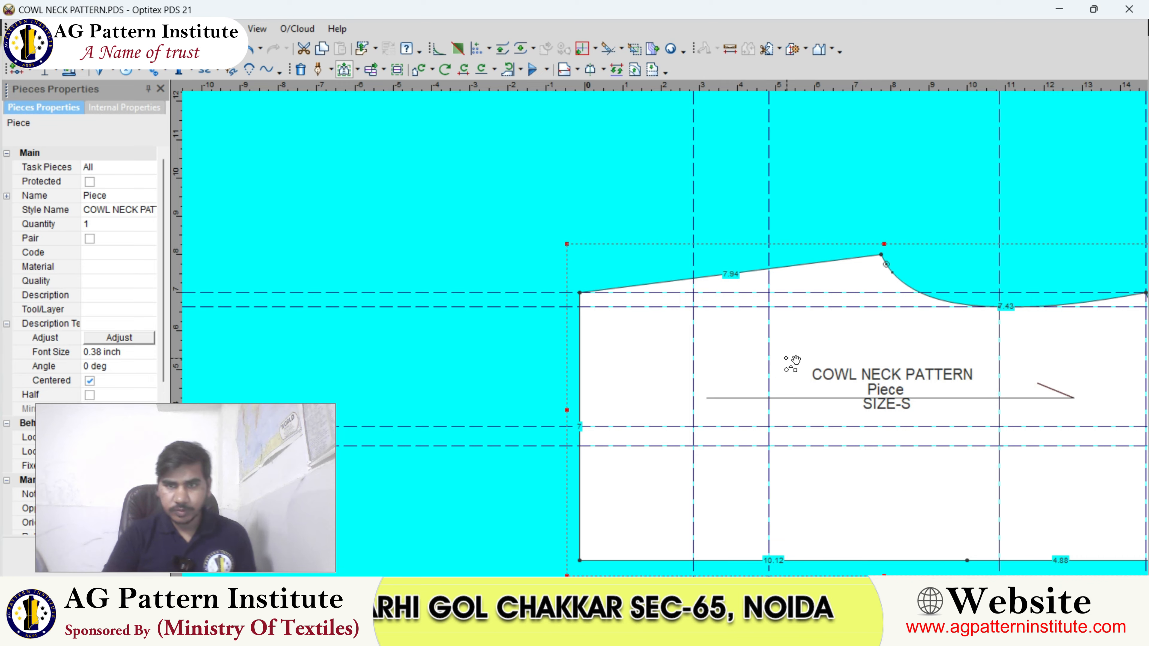
# Step: Move the vertical guide line from the shoulder tip to the centre-front neck corner of the piece
pyautogui.scroll(-3, 672, 341)
pyautogui.scroll(2, 677, 342)
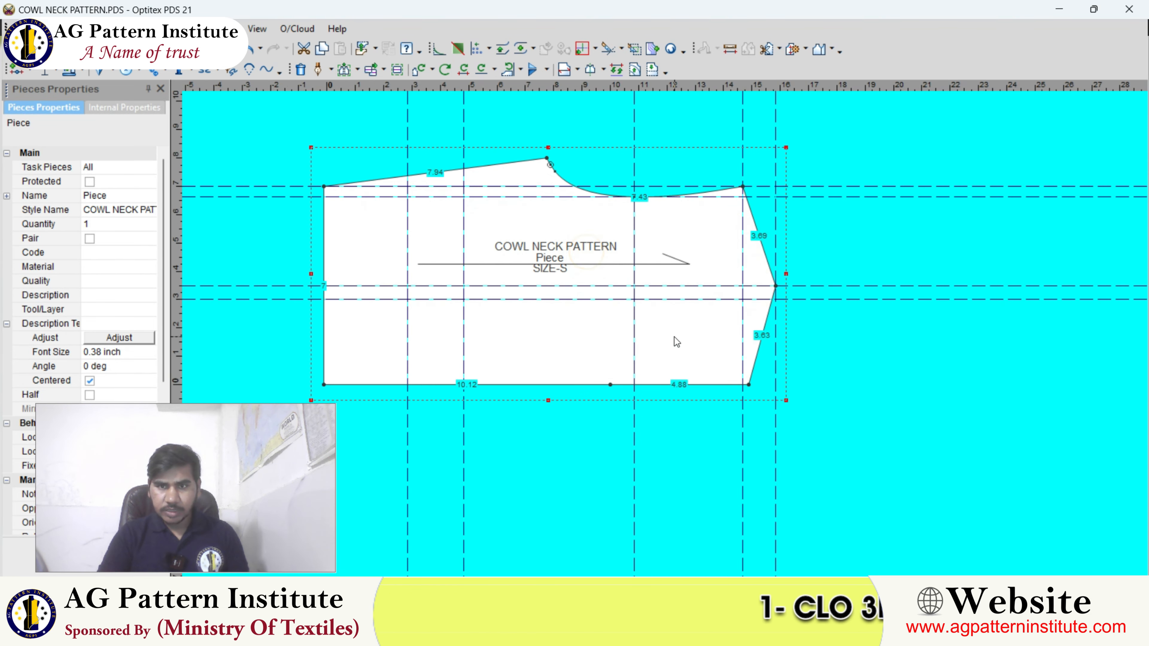
pyautogui.scroll(1, 674, 337)
pyautogui.rightClick(827, 190)
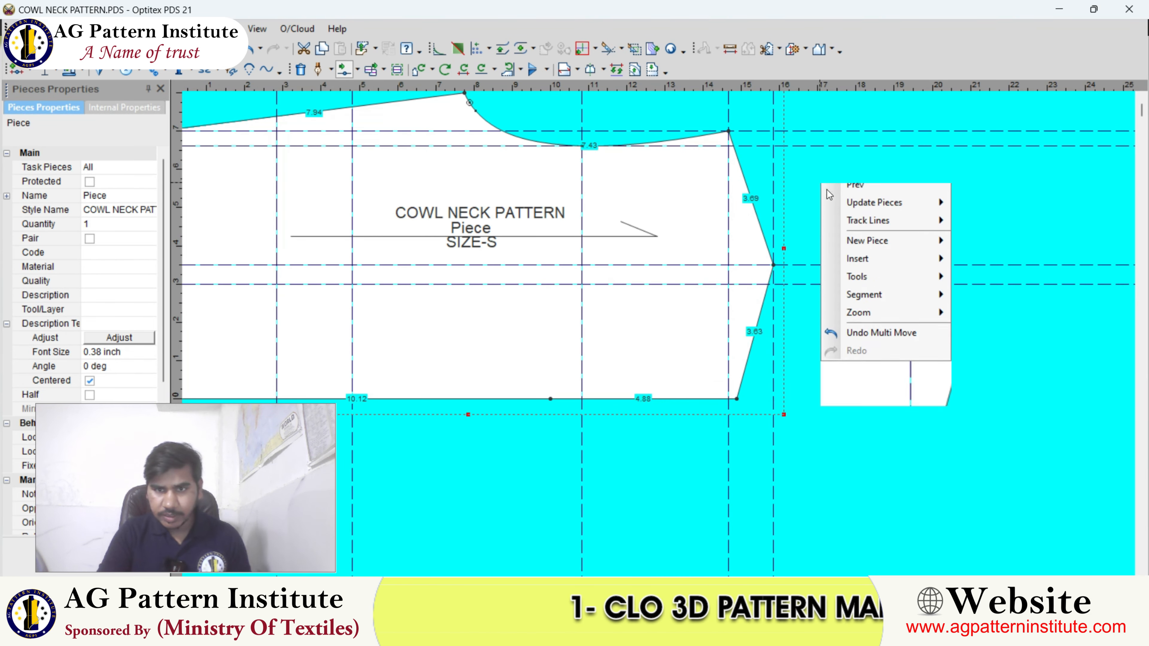
pyautogui.click(827, 190)
pyautogui.moveTo(730, 416); pyautogui.dragTo(736, 399)
# Step: Bend the straight neckline inward into a curve by adding a curve point on its lower half
pyautogui.scroll(1, 762, 349)
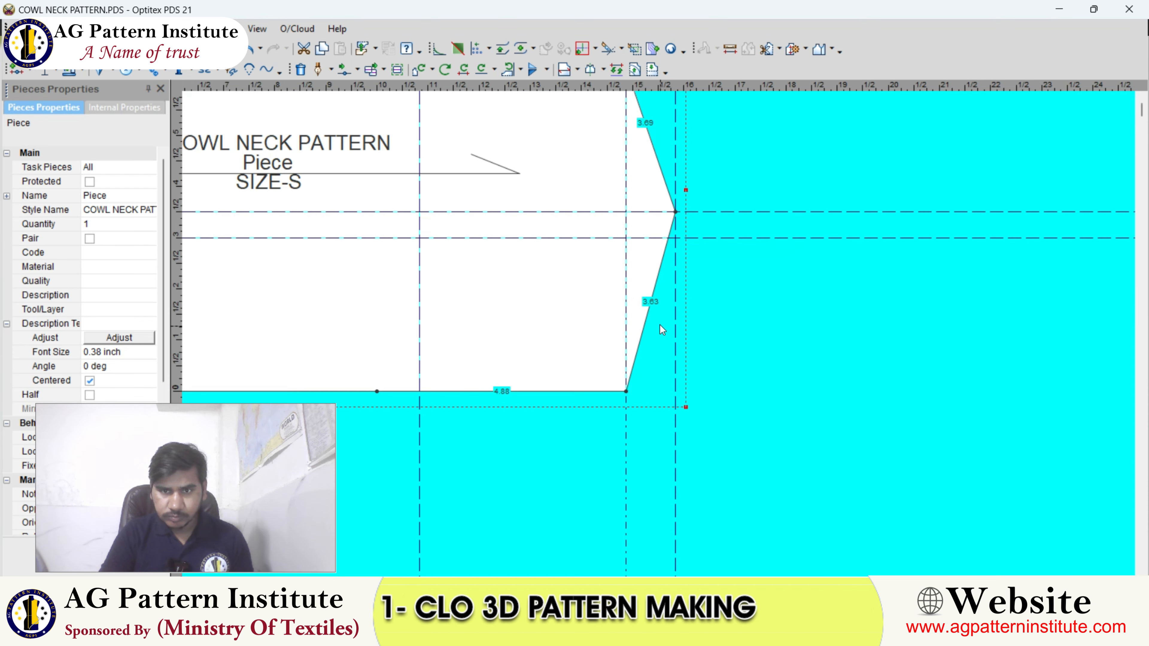
pyautogui.scroll(1, 659, 330)
pyautogui.scroll(1, 603, 351)
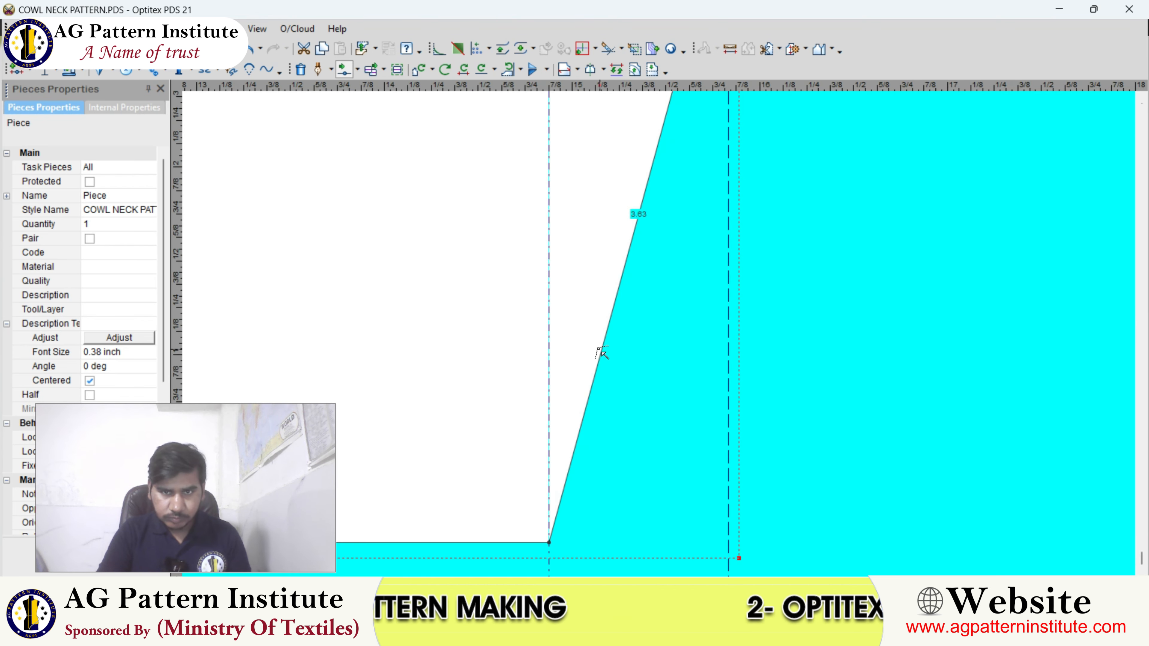
pyautogui.click(599, 349)
pyautogui.click(555, 366)
pyautogui.press('Return')
# Step: Add a curve point on the upper neckline and move it by X 0.01 and Y 0.43 toward the shoulder
pyautogui.scroll(-1, 556, 365)
pyautogui.scroll(2, 680, 255)
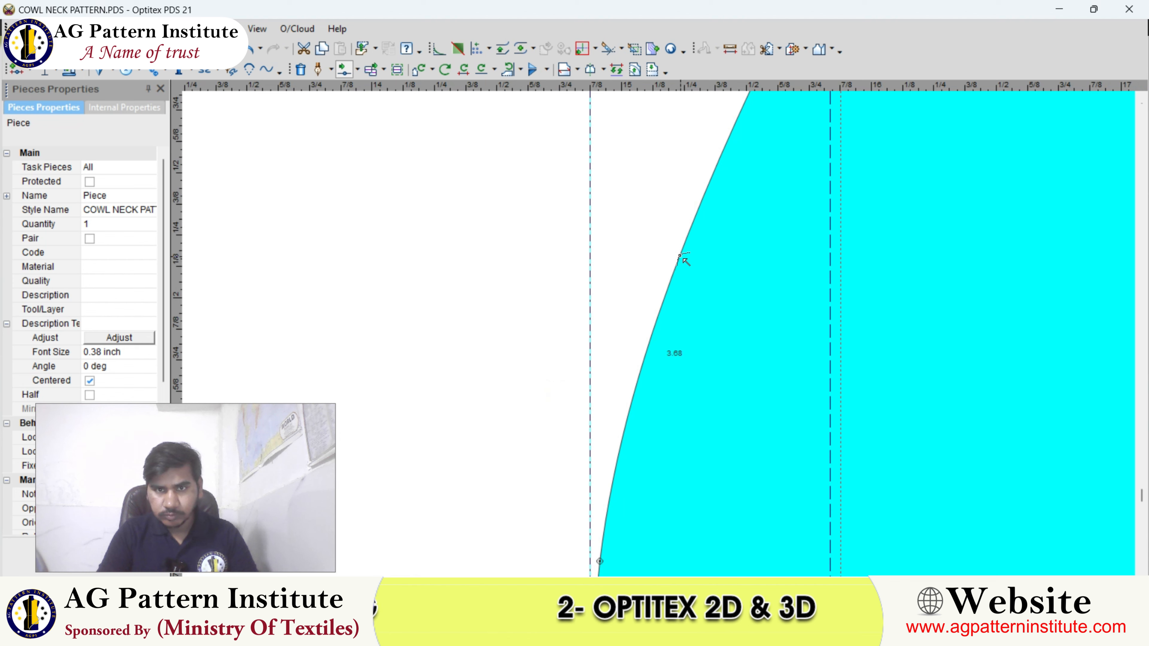
pyautogui.scroll(-1, 664, 334)
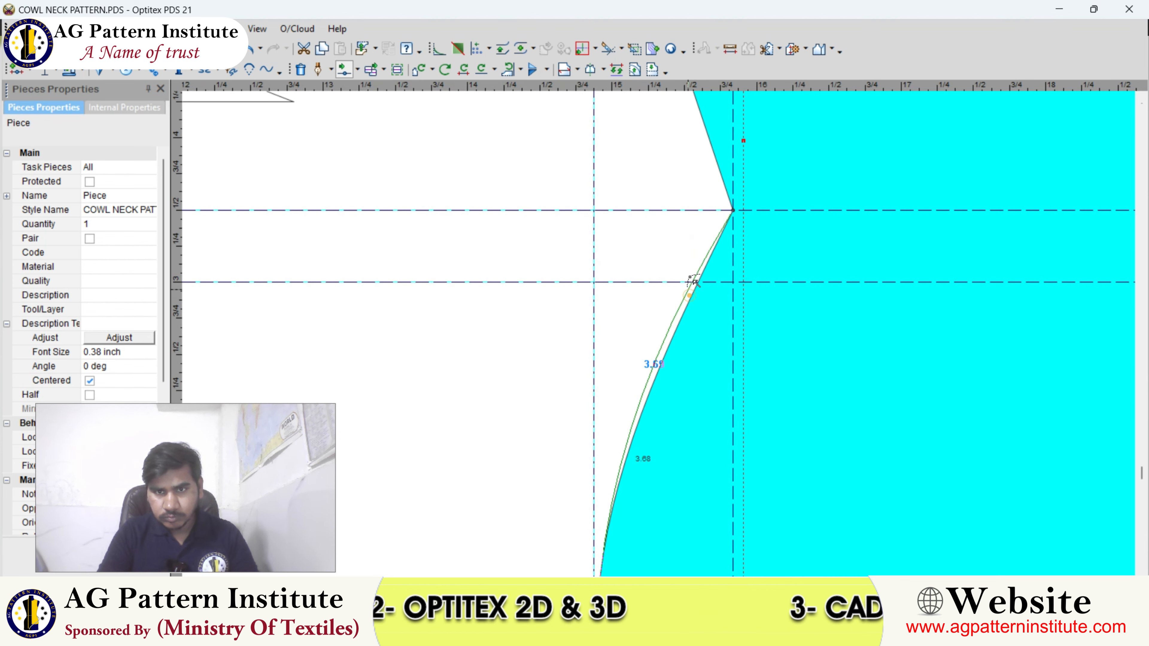
pyautogui.moveTo(694, 282); pyautogui.dragTo(692, 236)
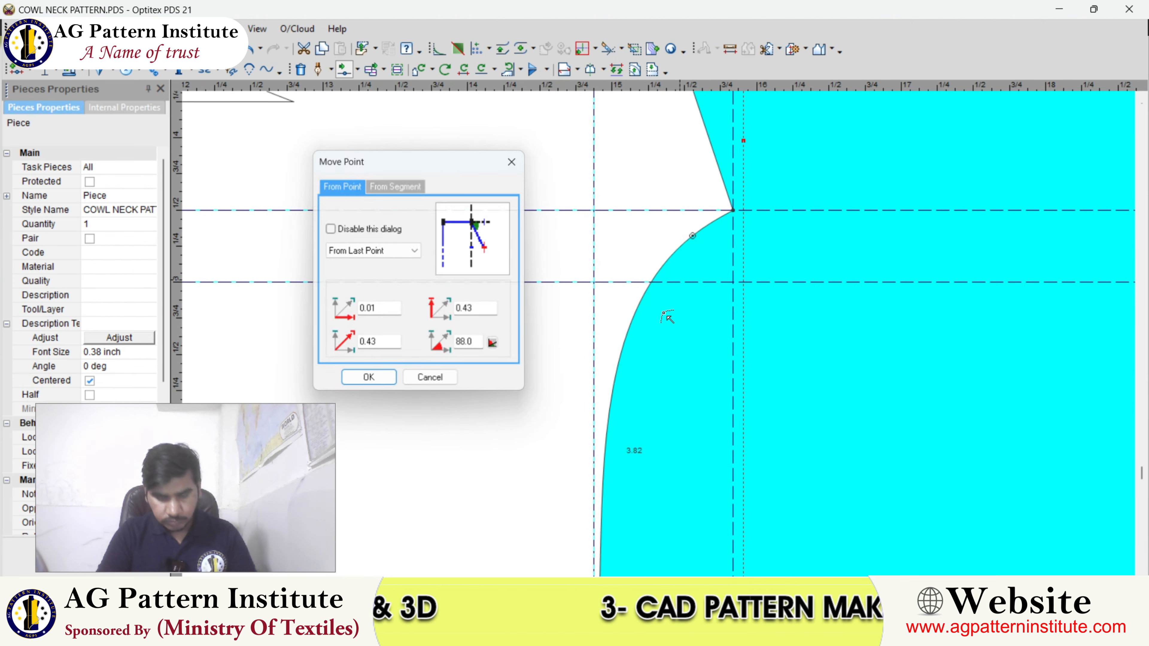
pyautogui.press('Return')
# Step: Add a curve point midway along the neckline and pull it slightly inward toward the vertical guide line
pyautogui.scroll(-1, 667, 318)
pyautogui.scroll(1, 647, 311)
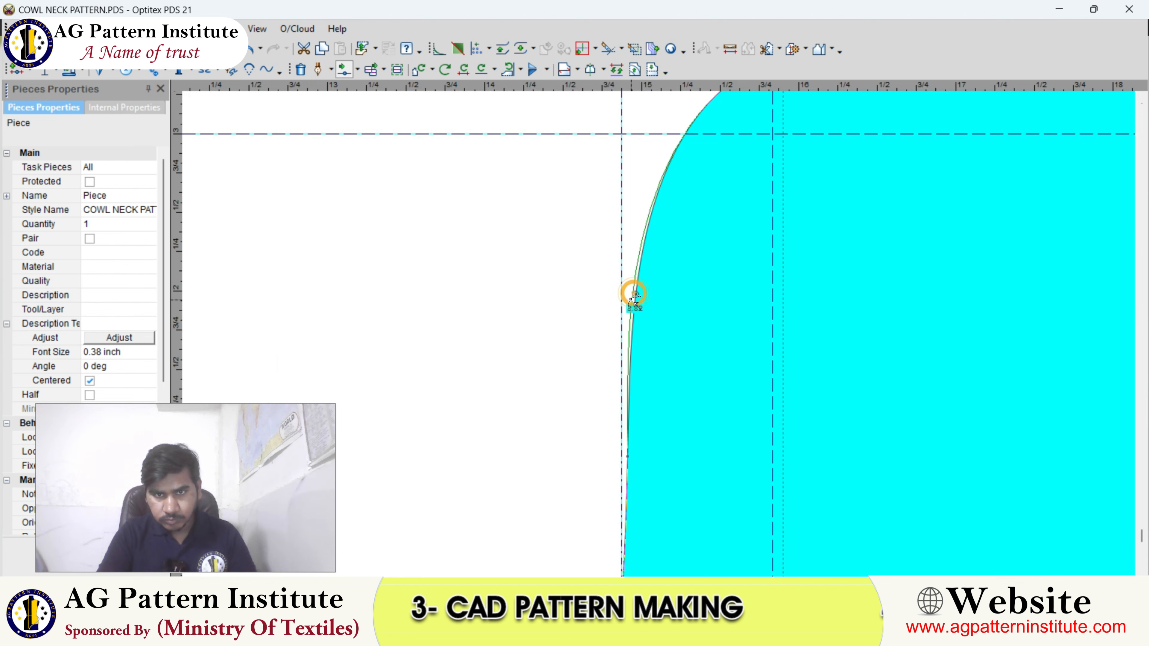
pyautogui.moveTo(631, 300); pyautogui.dragTo(629, 305)
pyautogui.press('Return')
# Step: Pull the lower neckline curve point inward in small moves until it lies on the vertical guide line
pyautogui.scroll(-2, 652, 337)
pyautogui.scroll(5, 651, 338)
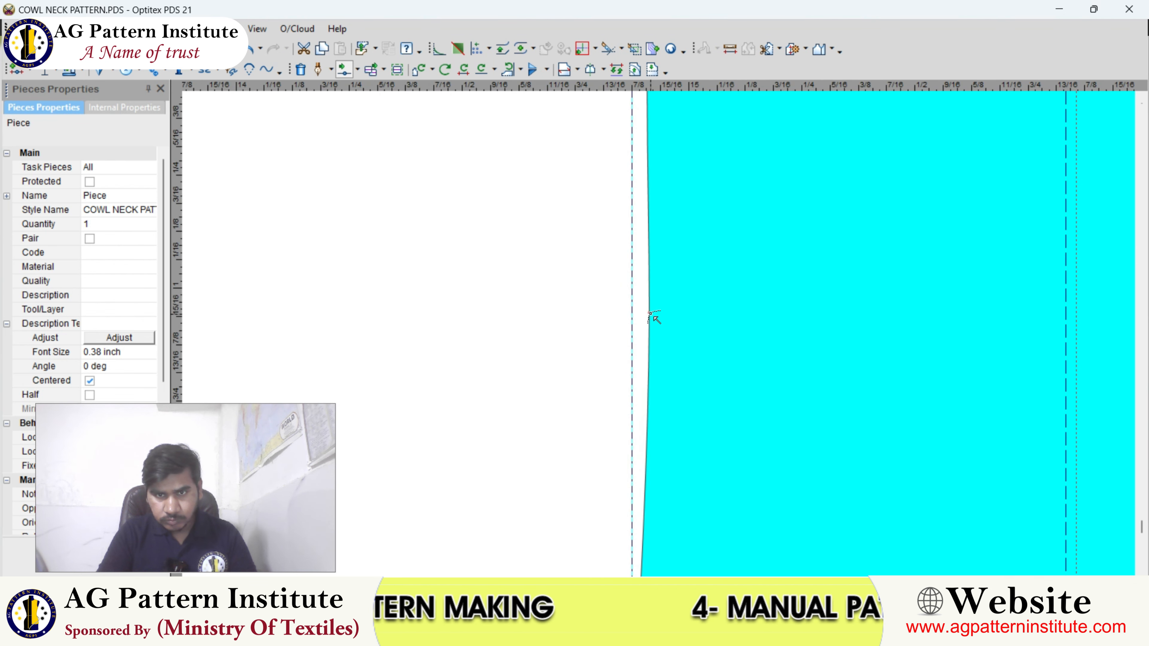
pyautogui.moveTo(640, 310); pyautogui.dragTo(639, 311)
pyautogui.press('Return')
pyautogui.scroll(-5, 644, 315)
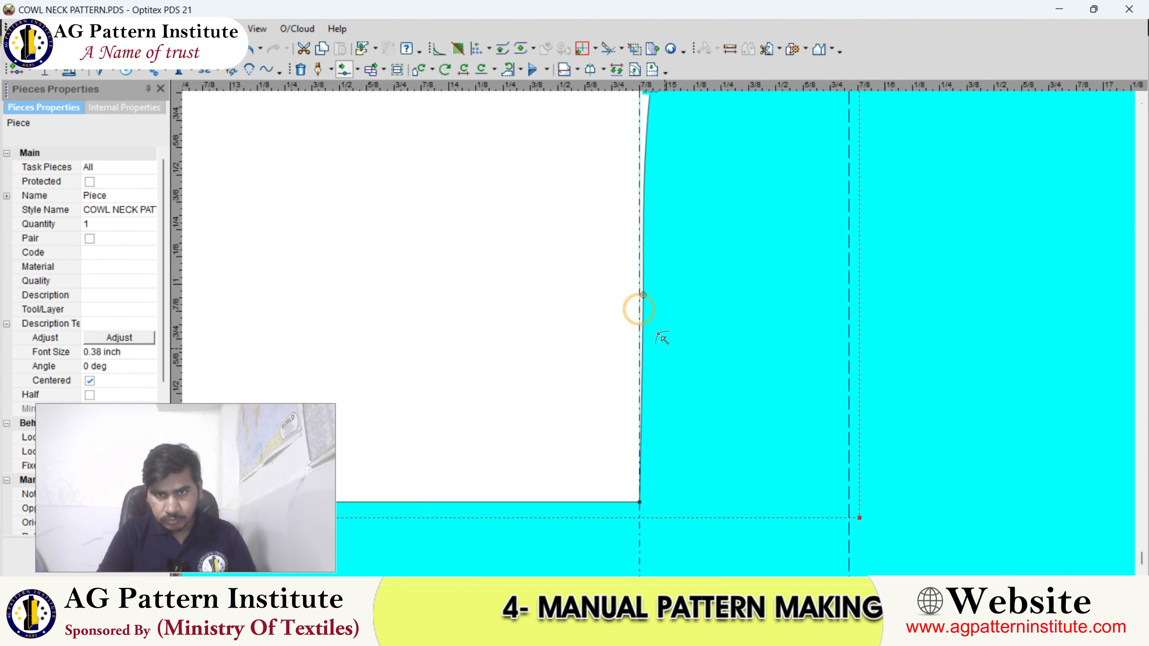
pyautogui.scroll(5, 638, 322)
pyautogui.scroll(2, 677, 297)
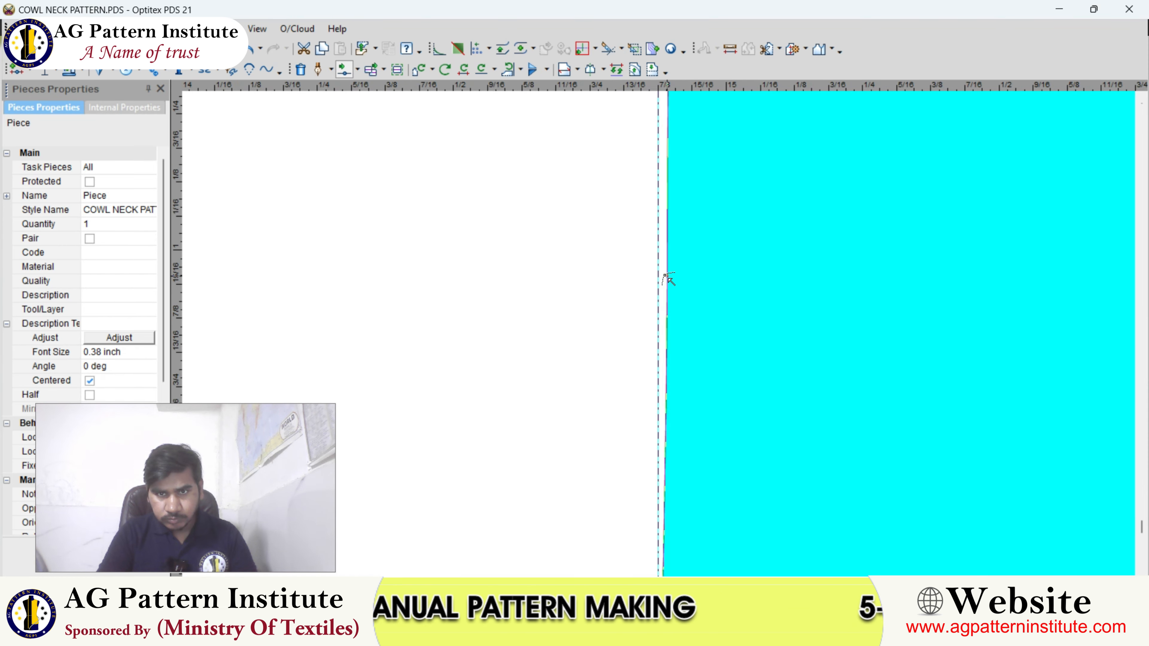
pyautogui.click(660, 275)
pyautogui.press('Return')
# Step: Place another neckline curve point on the vertical guide line just above the centre-front neck corner
pyautogui.scroll(-5, 672, 337)
pyautogui.scroll(4, 663, 332)
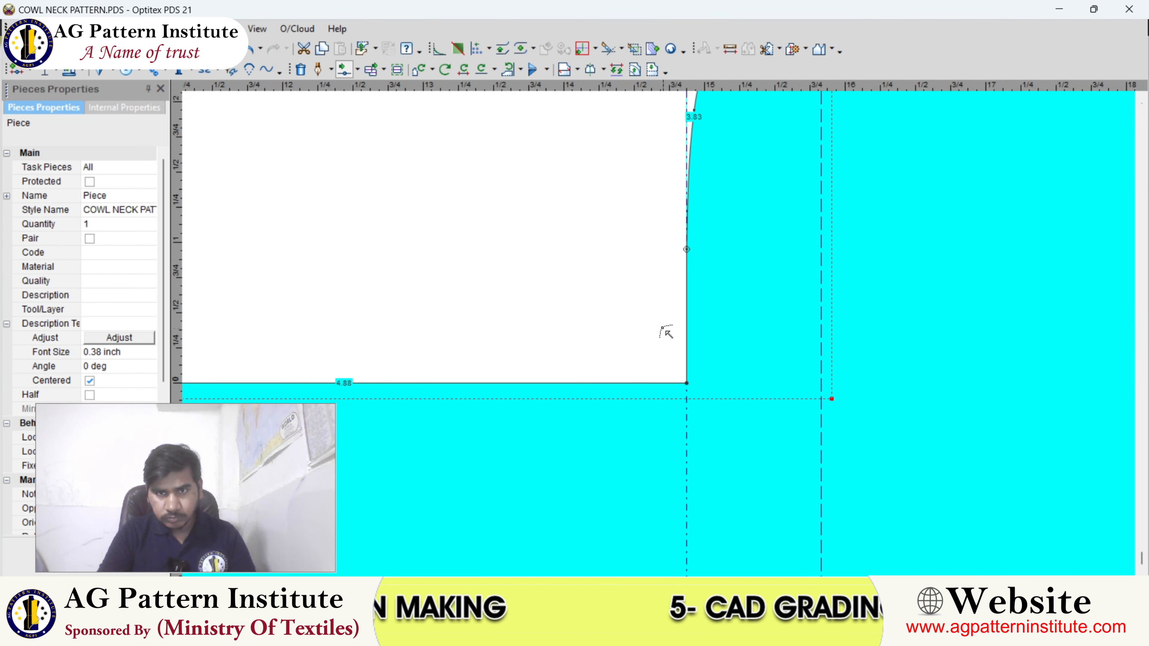
pyautogui.click(669, 346)
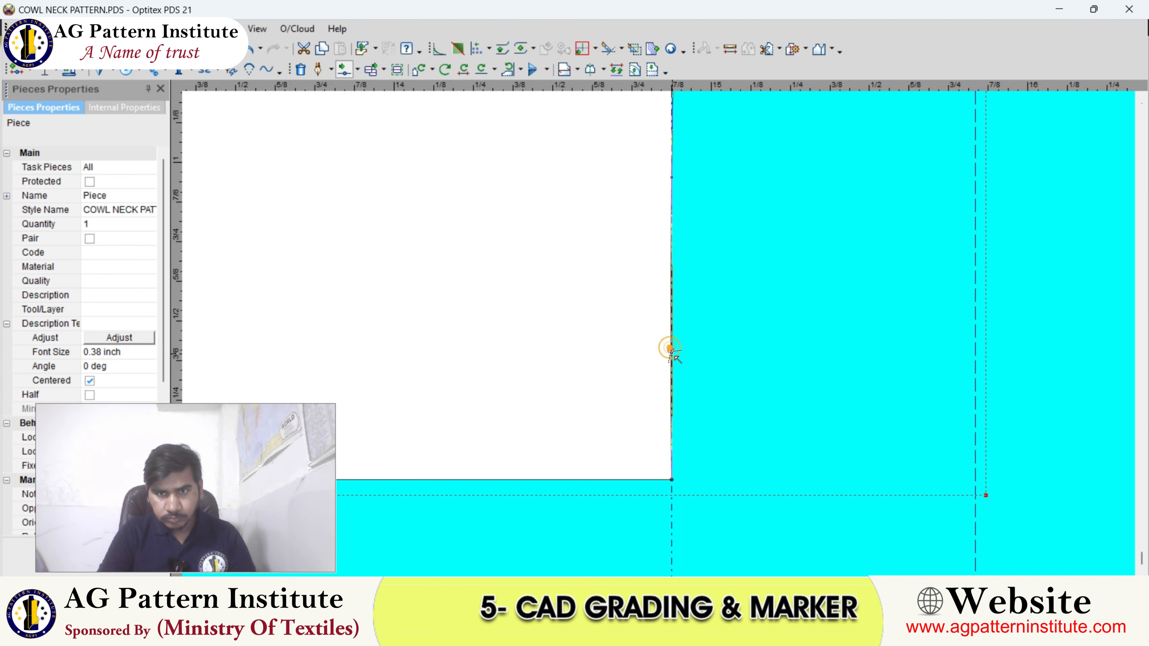
pyautogui.press('Return')
pyautogui.scroll(-4, 665, 340)
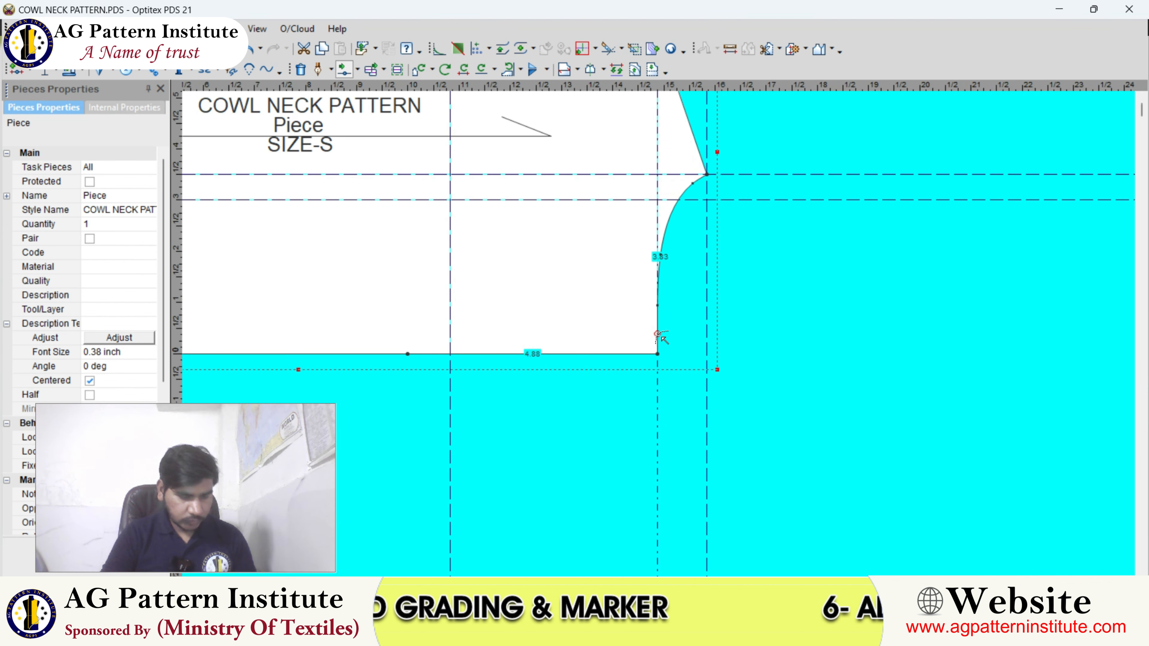
# Step: Draw a straight internal line from the intermediate point on the centre-front edge to the neck end of the shoulder
pyautogui.scroll(-4, 662, 337)
pyautogui.scroll(3, 665, 340)
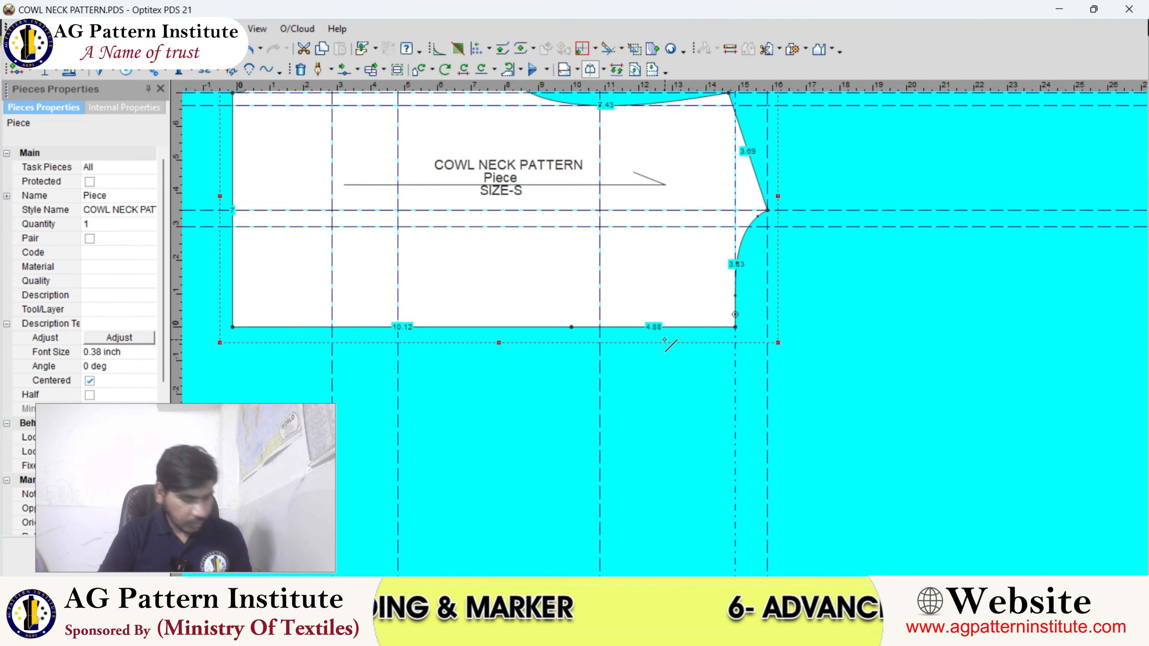
pyautogui.click(571, 327)
pyautogui.click(525, 409)
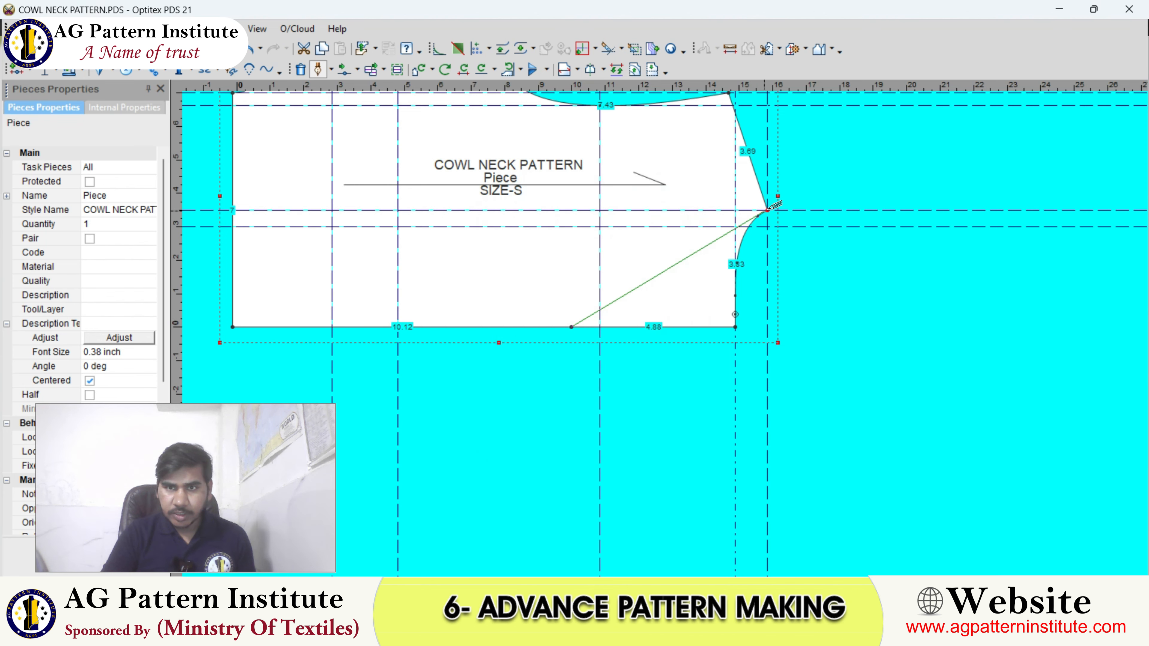
pyautogui.click(768, 209)
pyautogui.click(368, 384)
pyautogui.rightClick(650, 151)
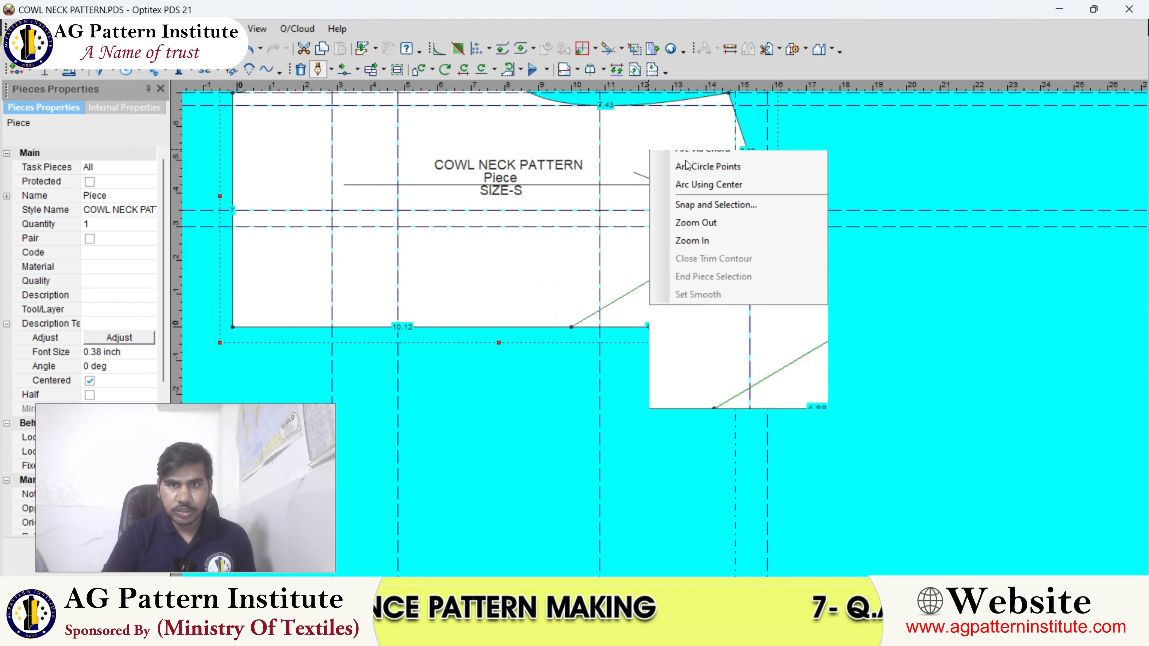
pyautogui.click(686, 161)
# Step: Hide the segment lengths and mirror the piece as a half piece along the full centre-front edge
pyautogui.scroll(-1, 683, 167)
pyautogui.scroll(-2, 663, 343)
pyautogui.scroll(3, 662, 344)
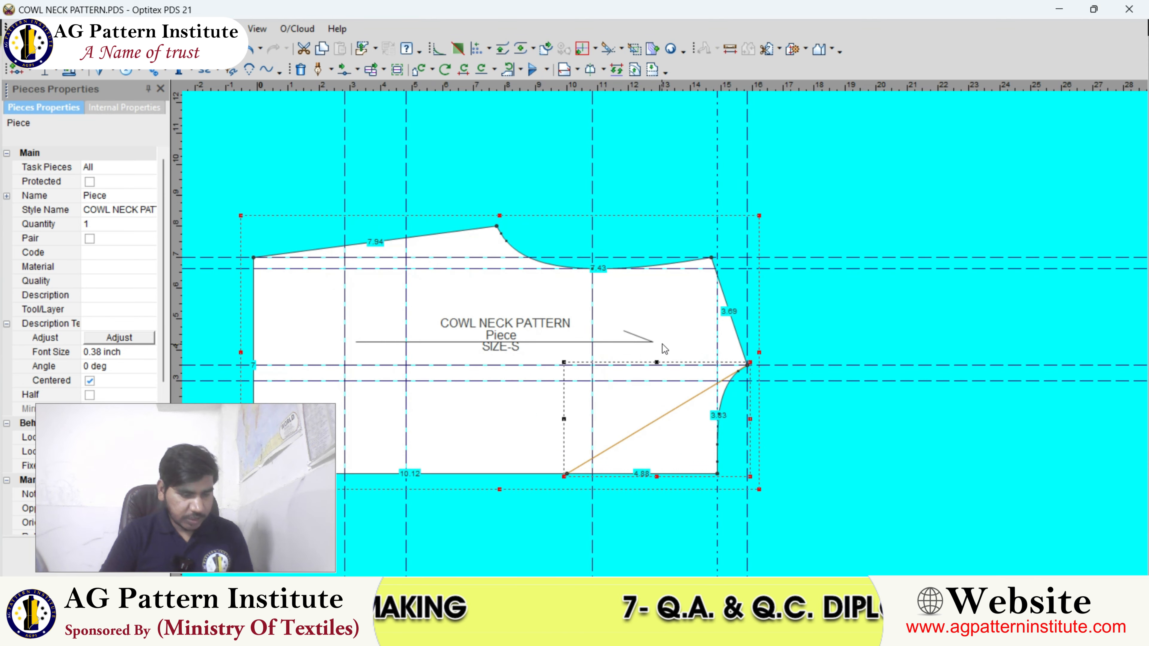
pyautogui.press('l')
pyautogui.press('Home')
pyautogui.press('h')
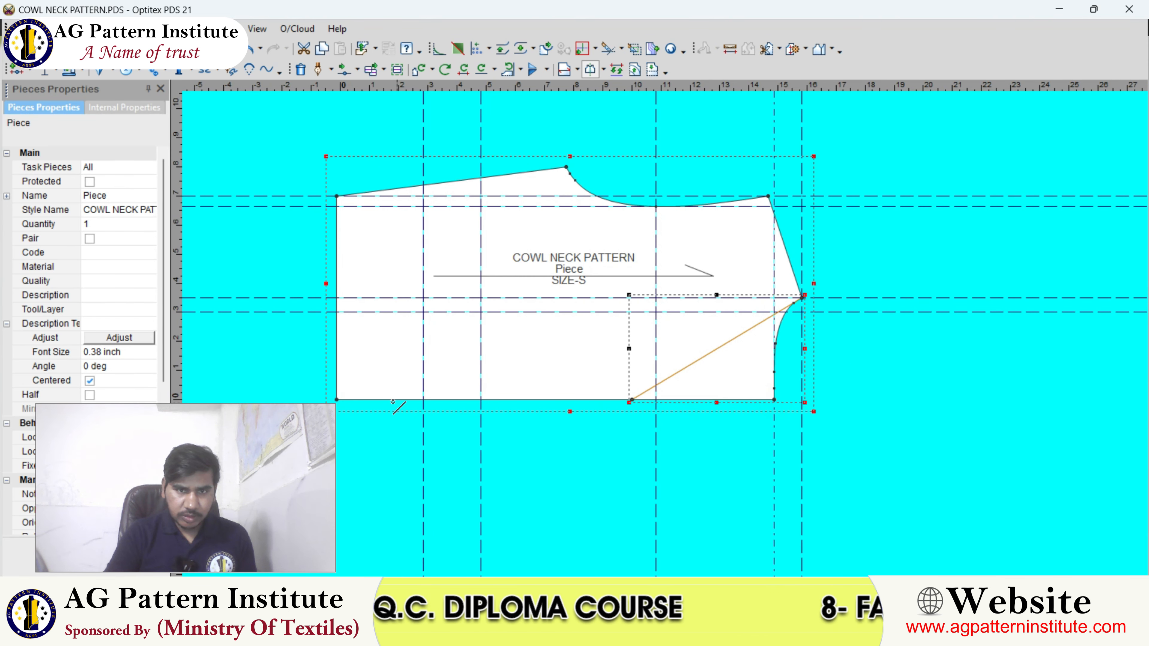
pyautogui.scroll(-1, 667, 346)
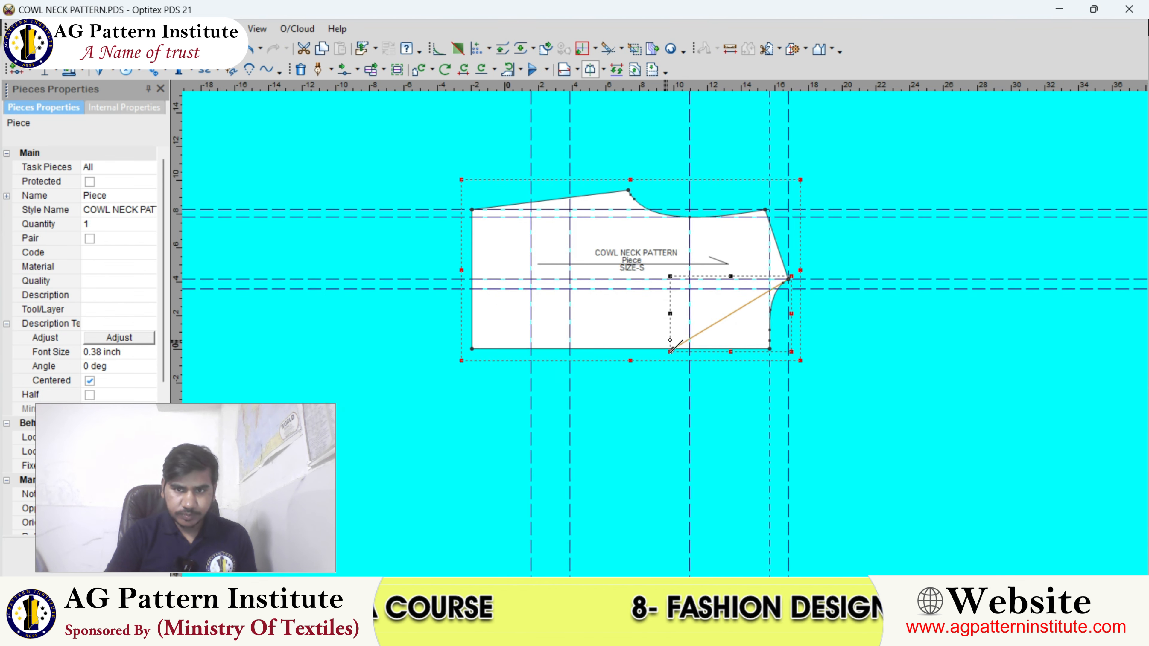
pyautogui.scroll(1, 731, 346)
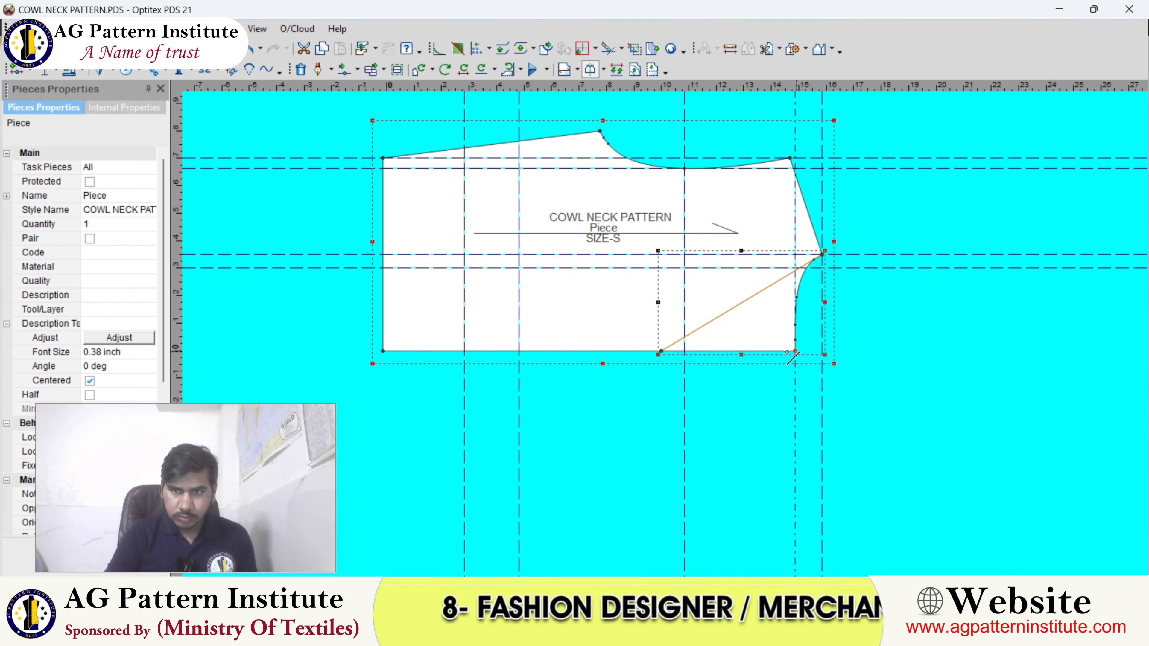
pyautogui.click(382, 352)
pyautogui.scroll(-4, 385, 353)
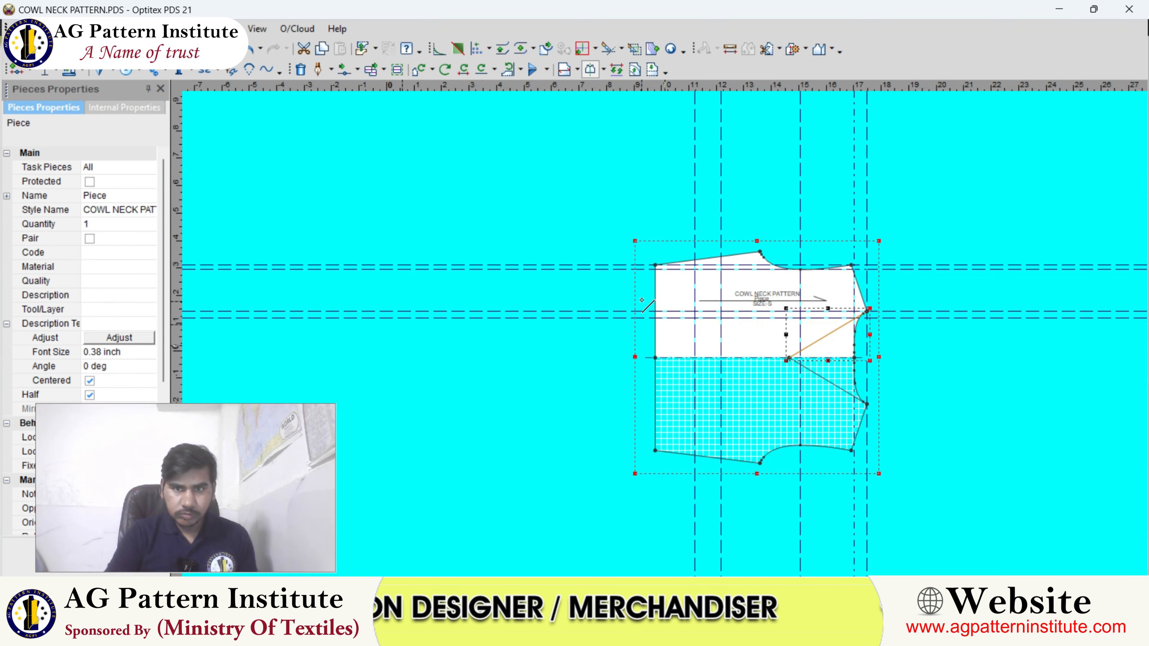
# Step: Add a horizontal guide line at a distance of -3/8 from the guide line touching the armhole's lowest part
pyautogui.click(651, 306)
pyautogui.scroll(2, 652, 308)
pyautogui.scroll(2, 670, 340)
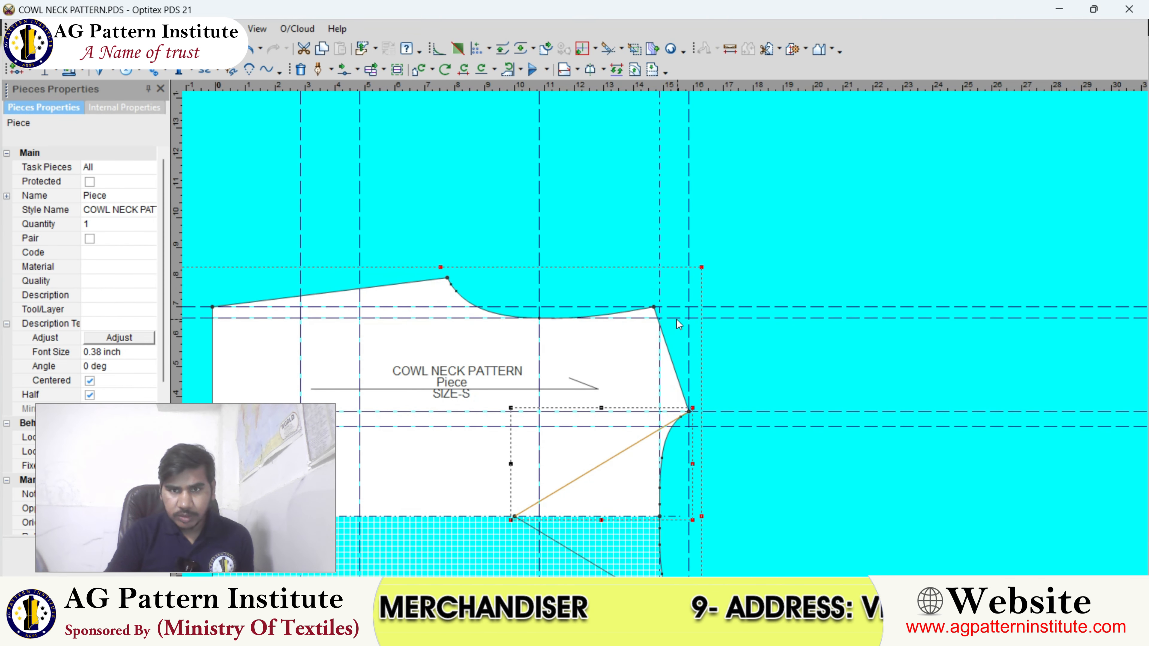
pyautogui.doubleClick(678, 318)
pyautogui.write('-3/8')
pyautogui.press('Return')
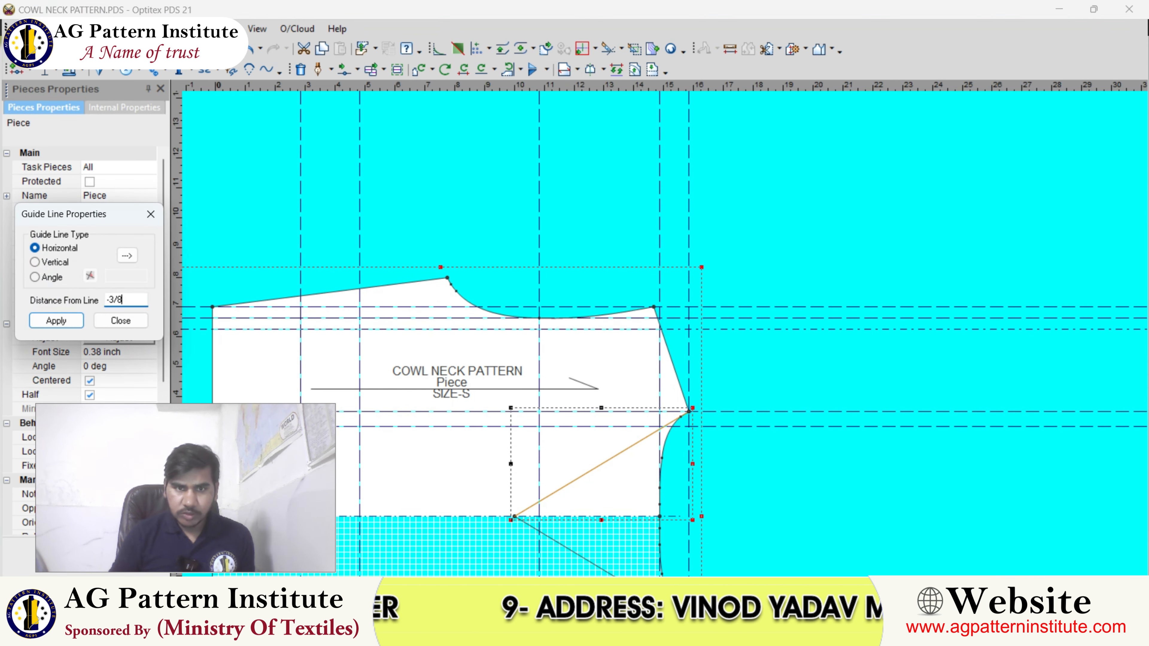
pyautogui.click(121, 320)
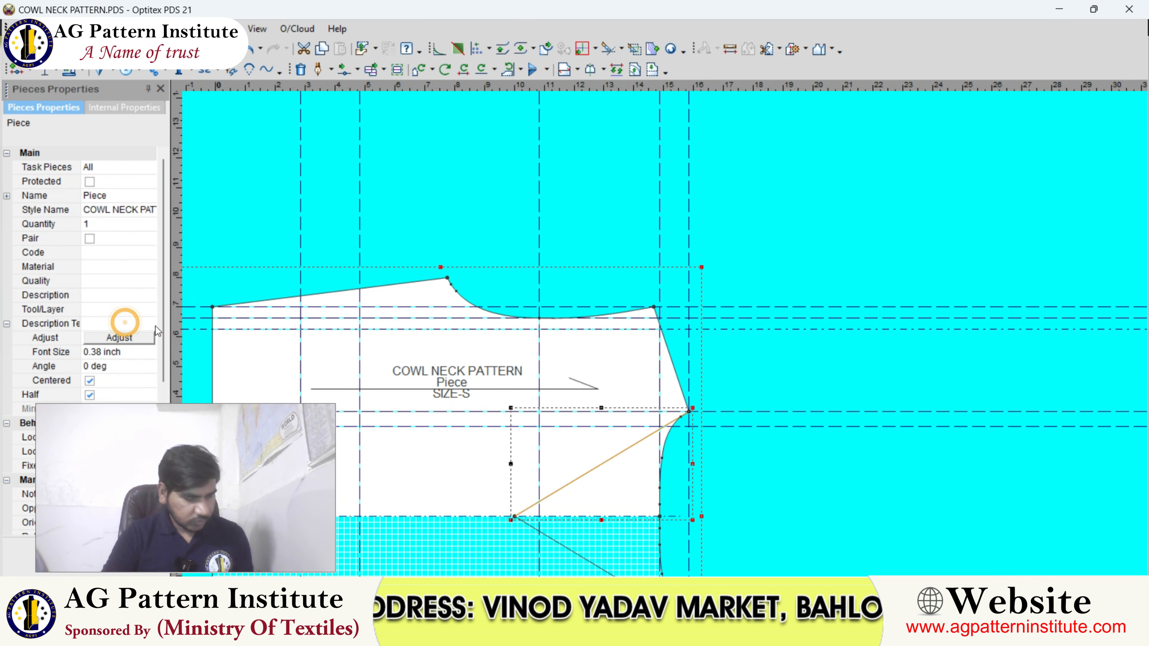
# Step: Draw a straight internal line across the armhole from its side seam corner to the shoulder tip
pyautogui.scroll(1, 590, 288)
pyautogui.click(539, 278)
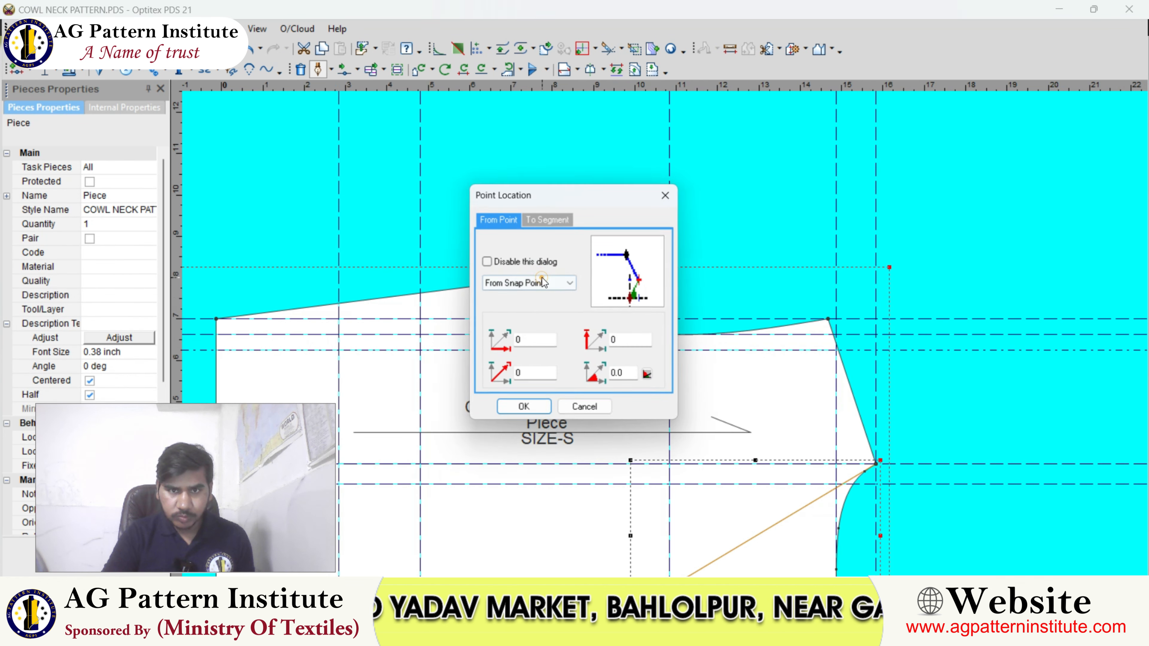
pyautogui.click(520, 408)
pyautogui.scroll(-1, 357, 314)
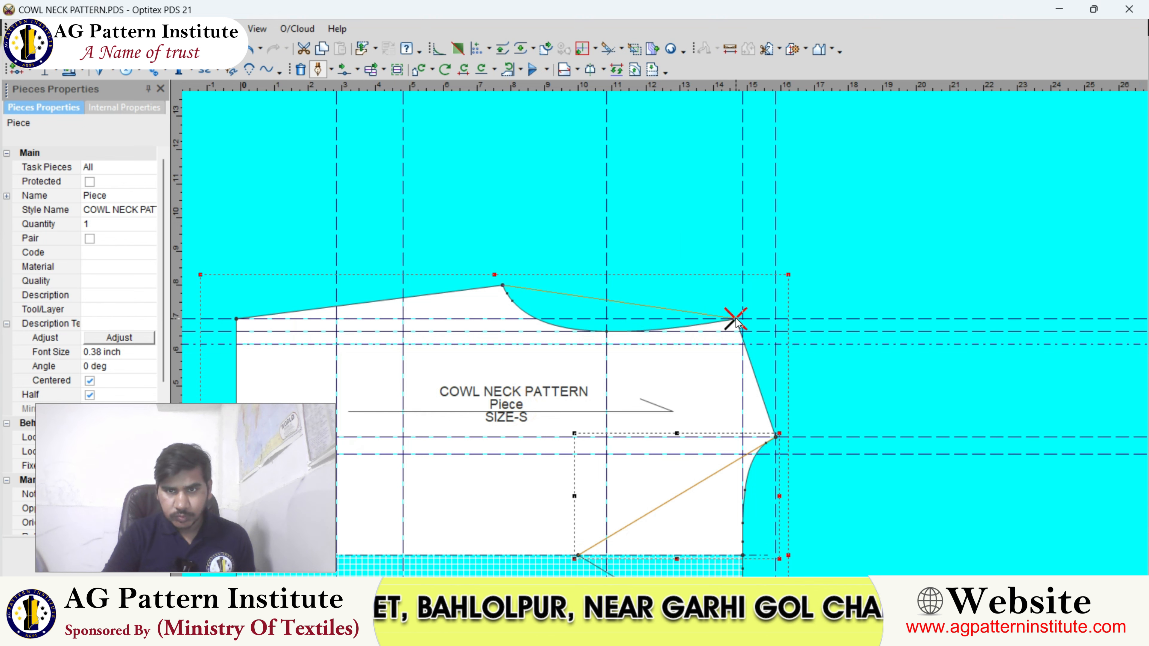
pyautogui.click(735, 319)
pyautogui.click(369, 378)
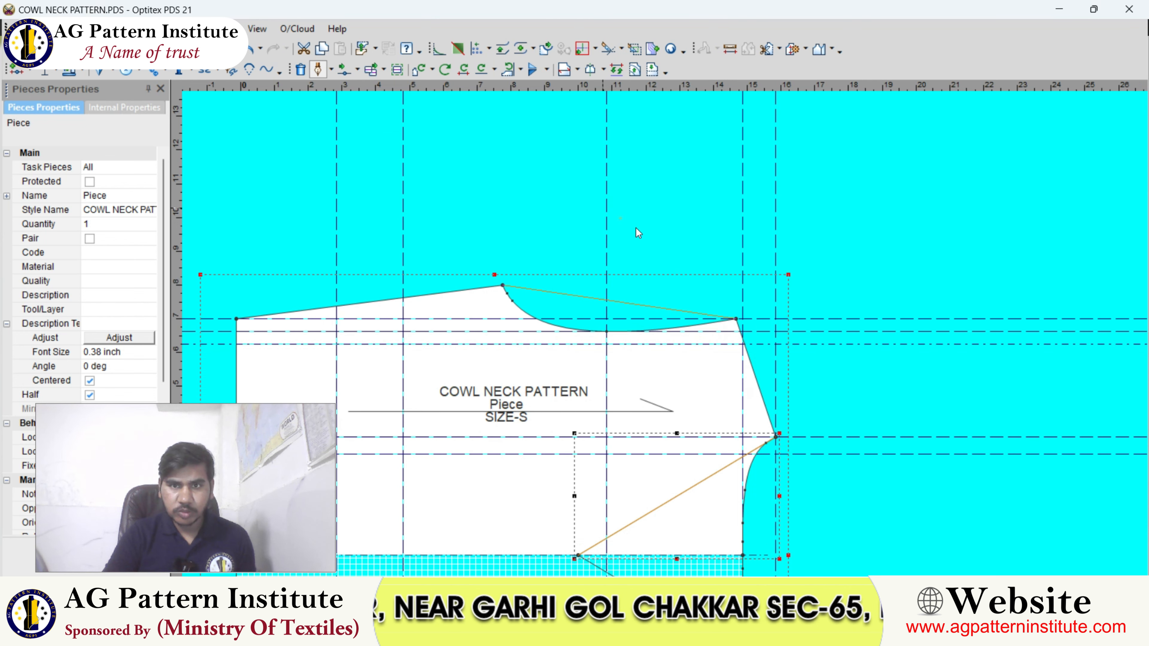
# Step: Bend the internal armhole line inward so it passes through the intersection of the vertical and lowest horizontal armhole guide lines
pyautogui.click(653, 249)
pyautogui.scroll(5, 659, 334)
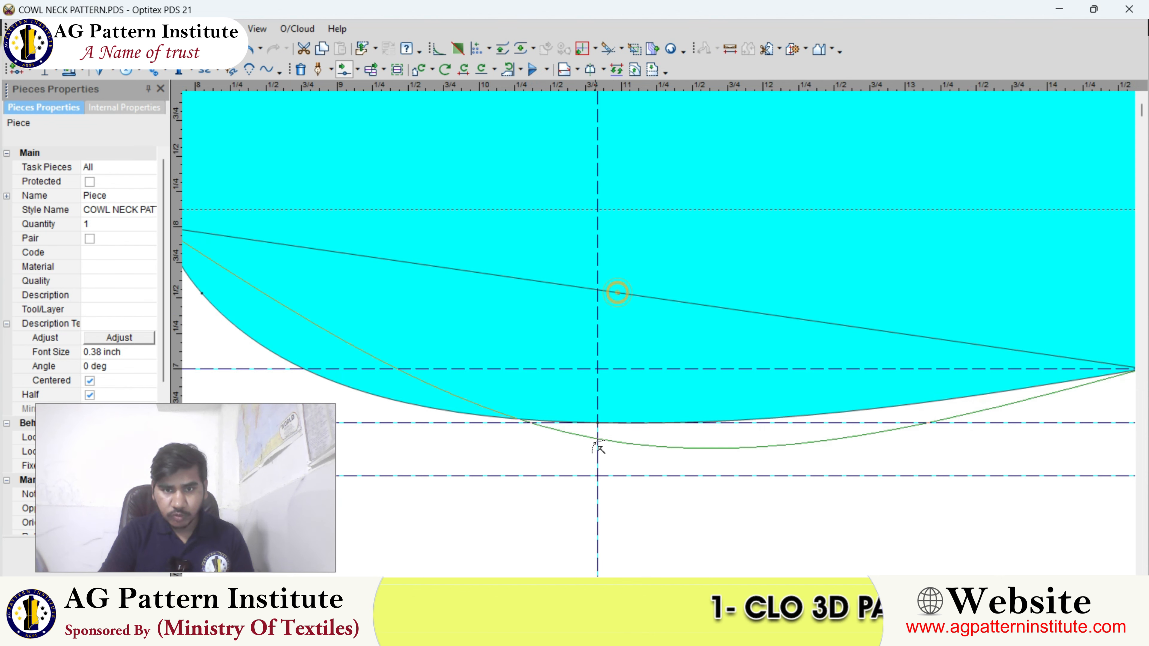
pyautogui.click(598, 475)
pyautogui.press('Return')
pyautogui.scroll(-5, 597, 476)
pyautogui.scroll(3, 522, 270)
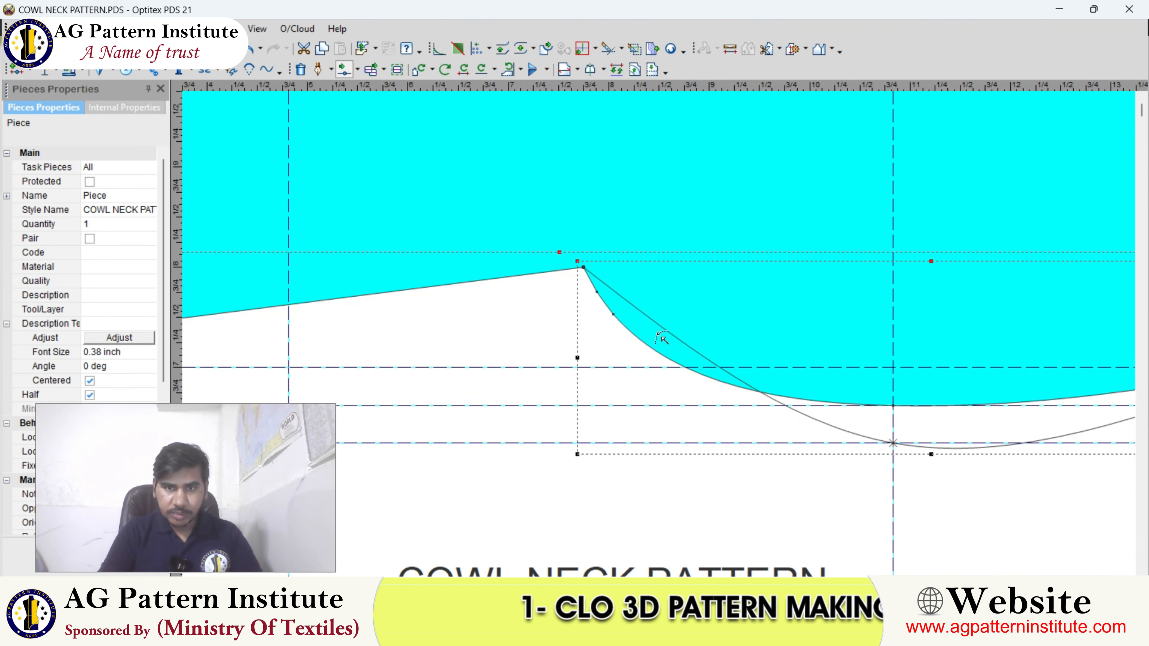
# Step: Shape the side seam half of the internal armhole curve with additional curve points so it bows below the original armhole
pyautogui.click(661, 326)
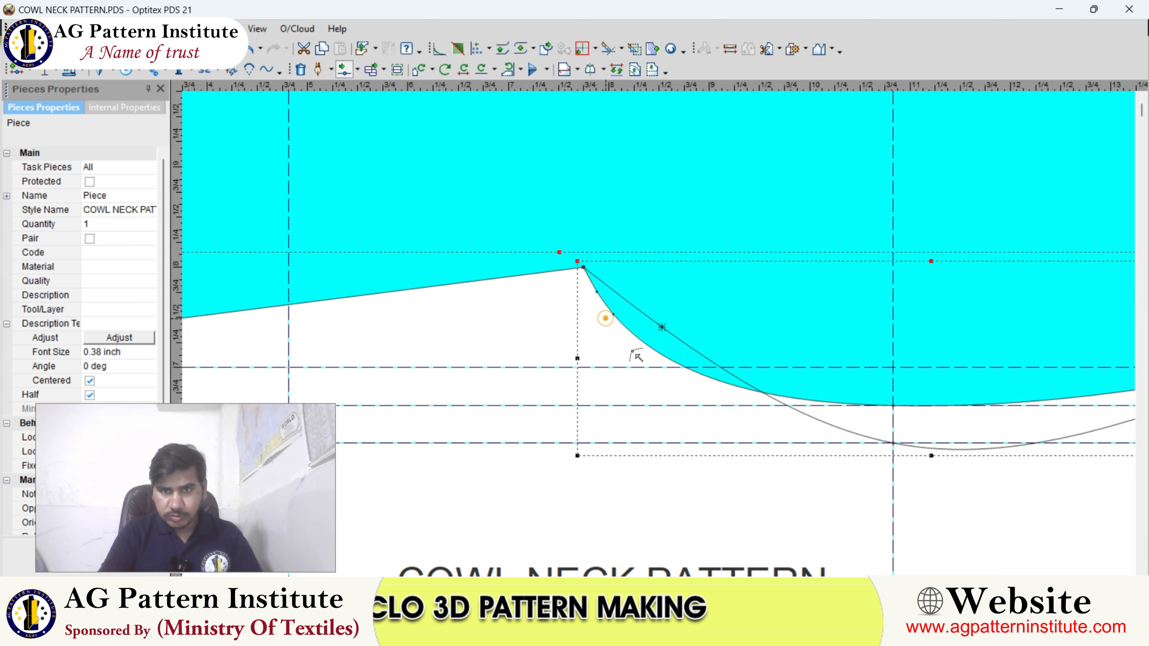
pyautogui.scroll(3, 637, 357)
pyautogui.click(668, 345)
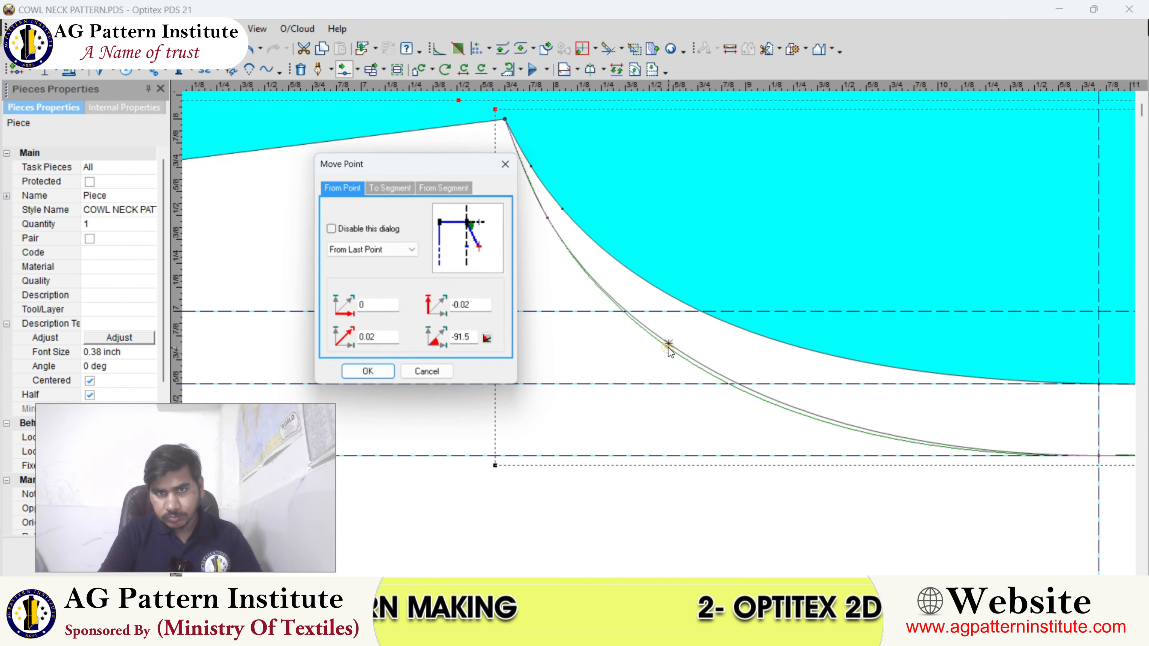
pyautogui.press('Return')
pyautogui.scroll(-5, 669, 348)
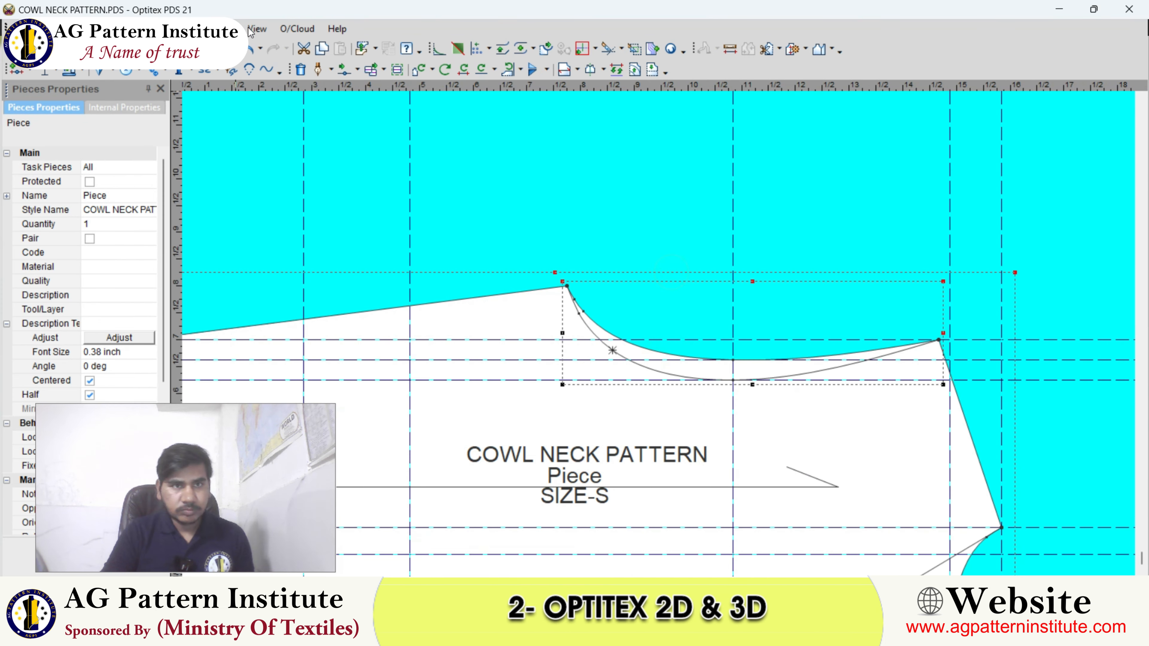
# Step: Clear all guide lines from the working area
pyautogui.click(253, 29)
pyautogui.click(299, 295)
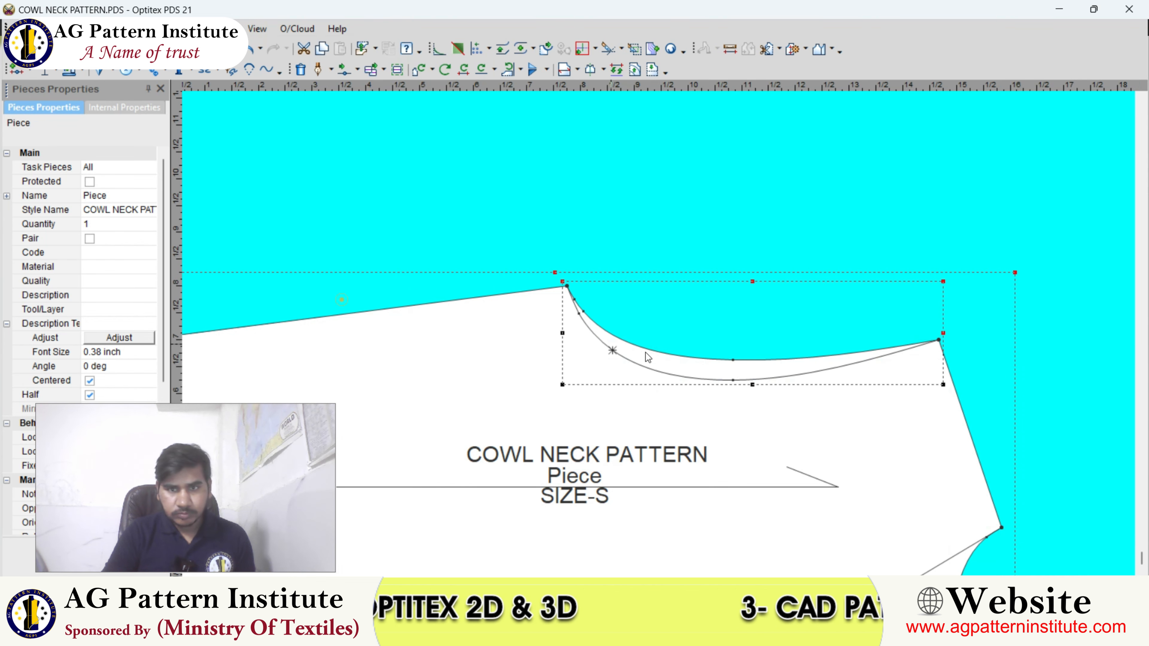
pyautogui.scroll(3, 652, 346)
pyautogui.click(645, 263)
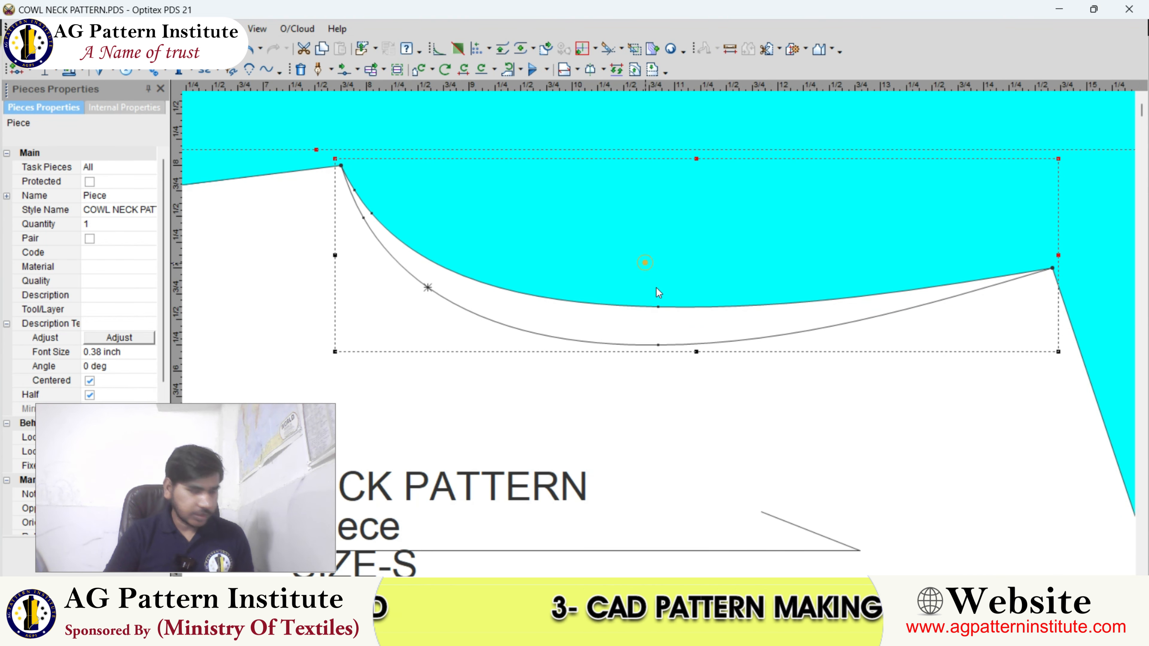
# Step: Move the lowest point of the internal armhole curve straight up, with X set to 0 and Y at 0.07
pyautogui.scroll(2, 658, 317)
pyautogui.press('m')
pyautogui.moveTo(601, 316); pyautogui.dragTo(748, 393)
pyautogui.scroll(2, 682, 354)
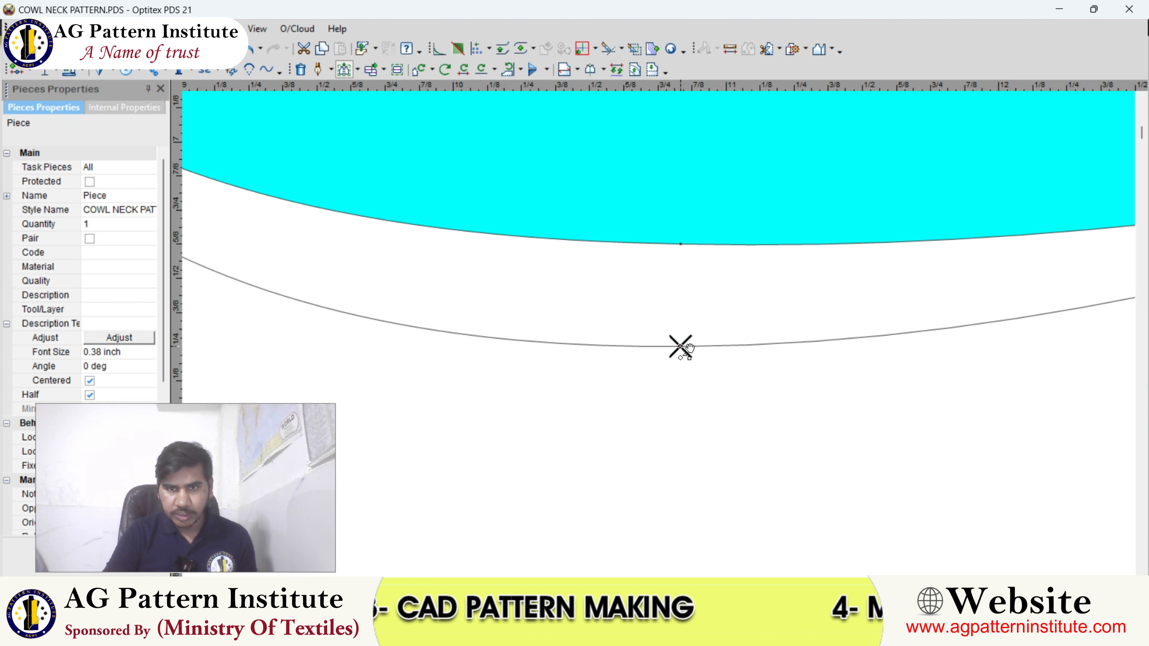
pyautogui.moveTo(685, 328); pyautogui.dragTo(679, 327)
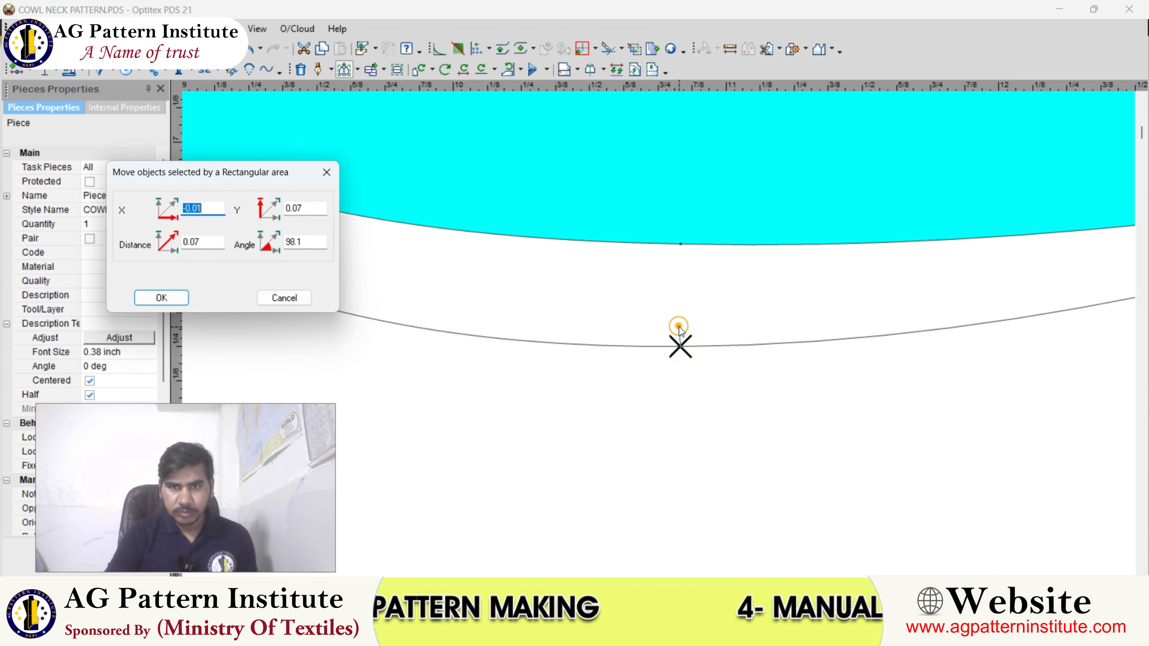
pyautogui.doubleClick(204, 206)
pyautogui.write('0')
pyautogui.press('Return')
pyautogui.scroll(-4, 677, 341)
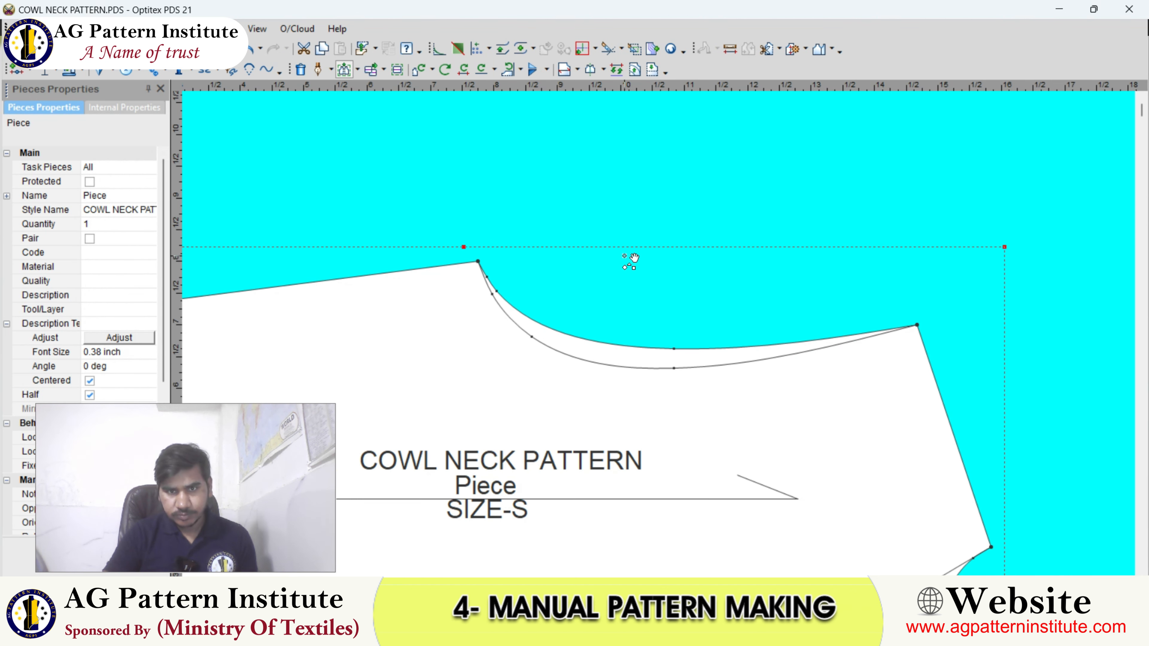
# Step: Bow the diagonal cowl line outward from a point near its middle and make that point a curve point
pyautogui.scroll(-5, 643, 308)
pyautogui.scroll(2, 663, 337)
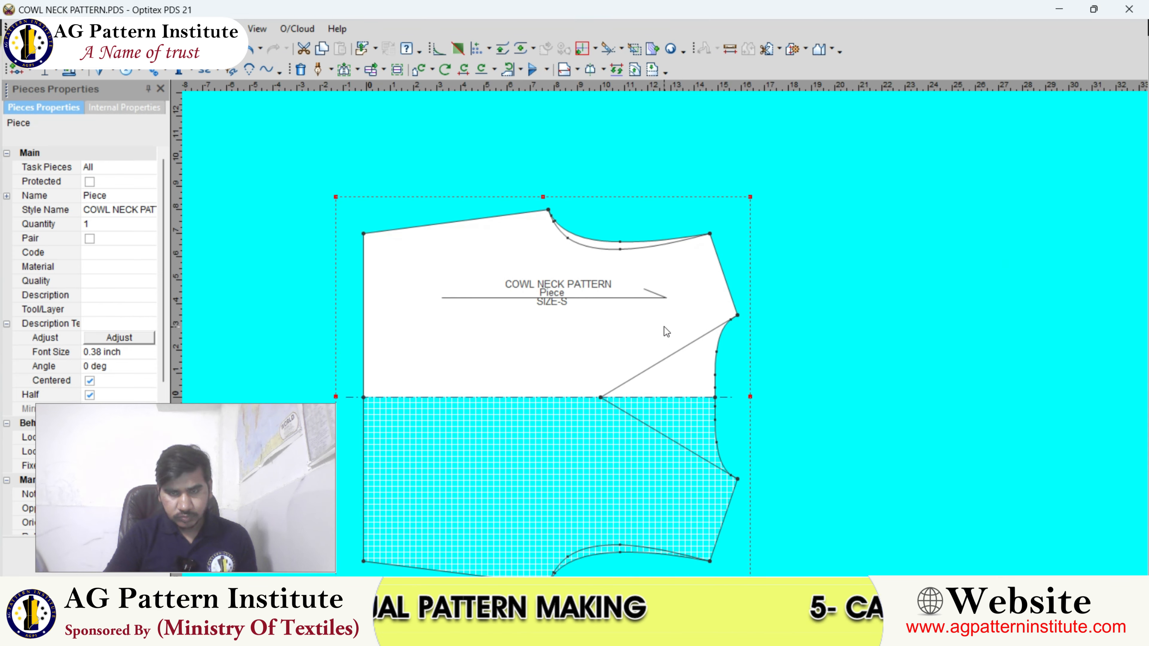
pyautogui.scroll(4, 665, 330)
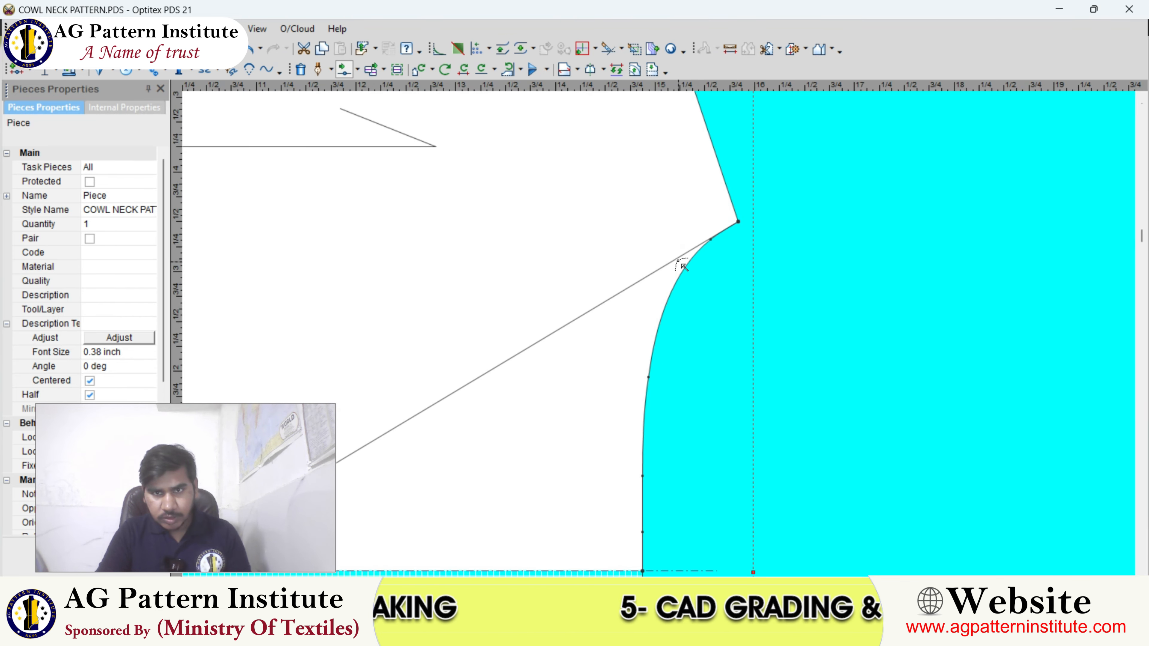
pyautogui.scroll(-2, 670, 299)
pyautogui.click(573, 365)
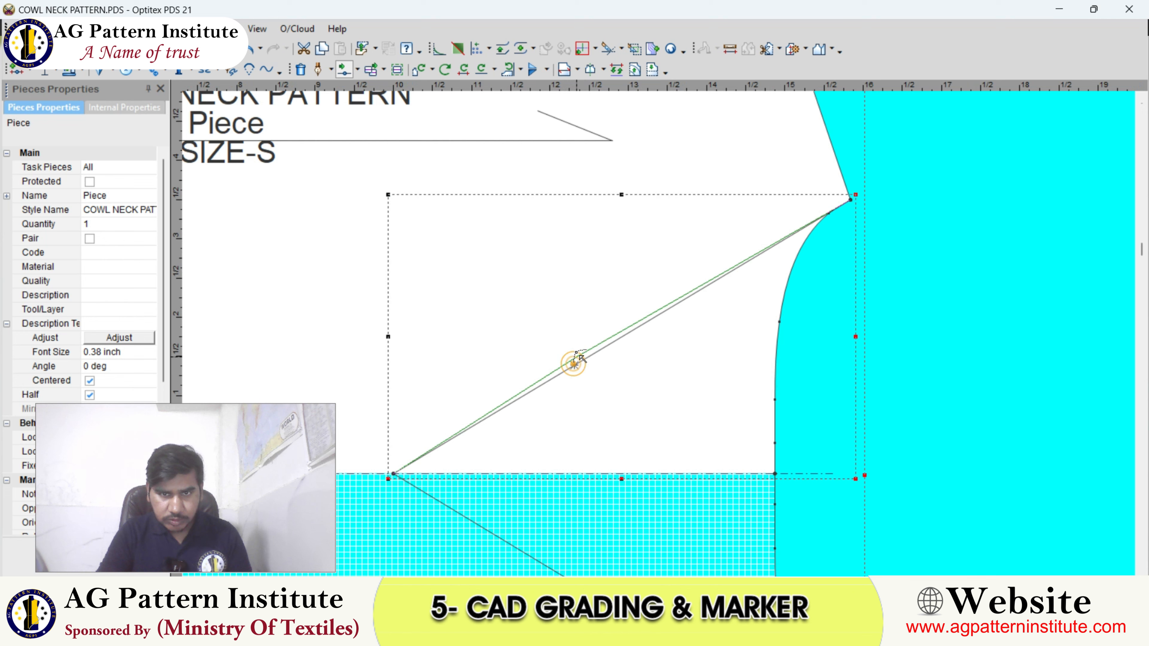
pyautogui.click(578, 343)
pyautogui.press('Return')
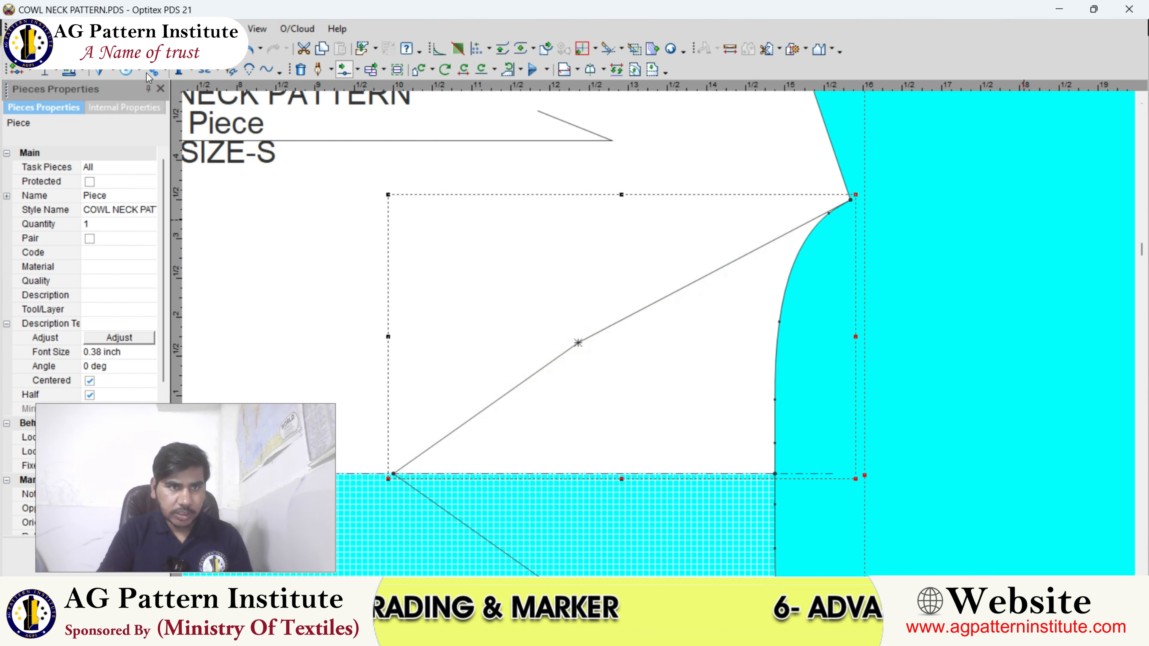
pyautogui.click(117, 107)
pyautogui.click(121, 182)
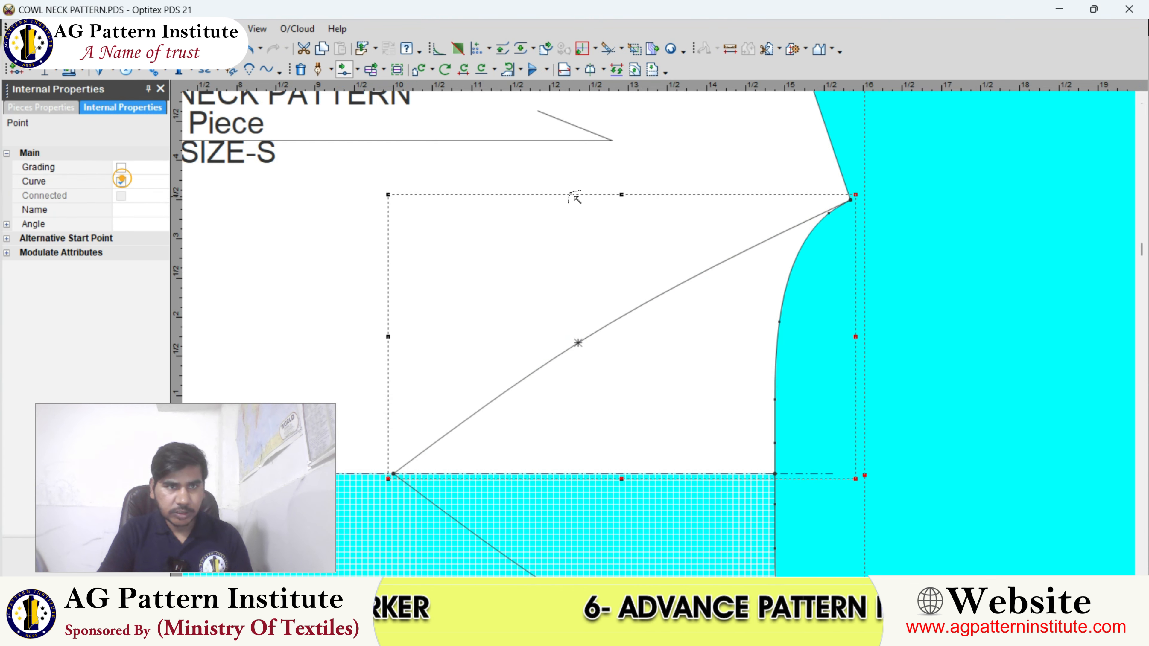
pyautogui.scroll(1, 652, 350)
pyautogui.scroll(-1, 652, 350)
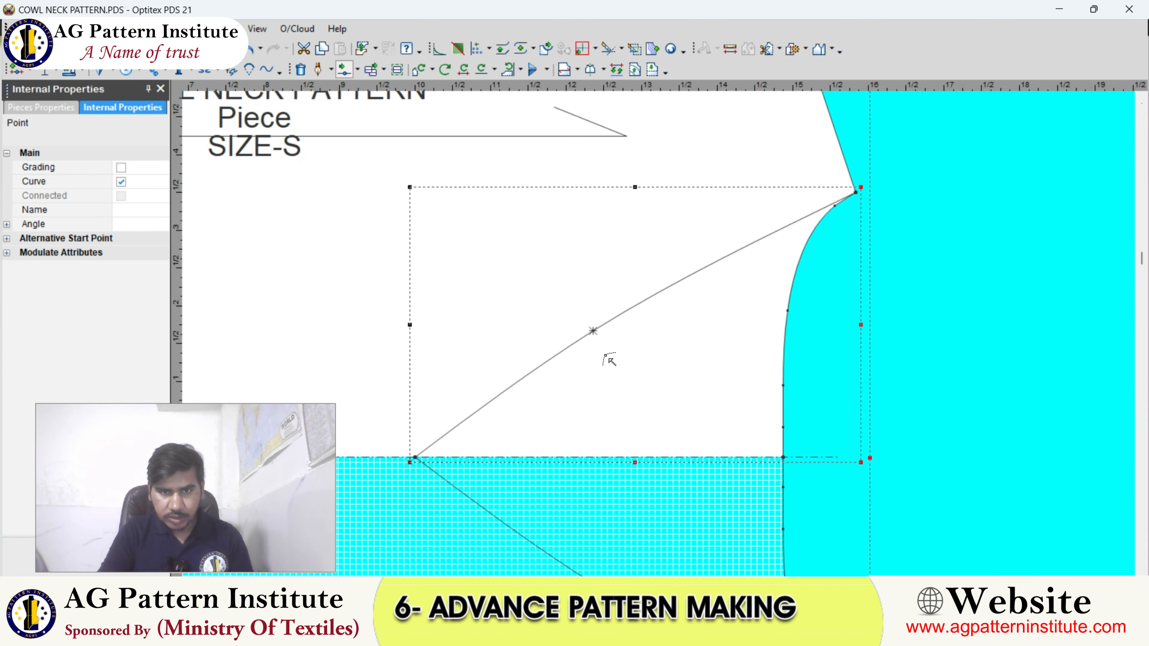
# Step: Adjust the lower part of the cowl line at a curve point with an X offset of -0.01 and Y of 0
pyautogui.scroll(2, 608, 356)
pyautogui.click(608, 341)
pyautogui.click(607, 337)
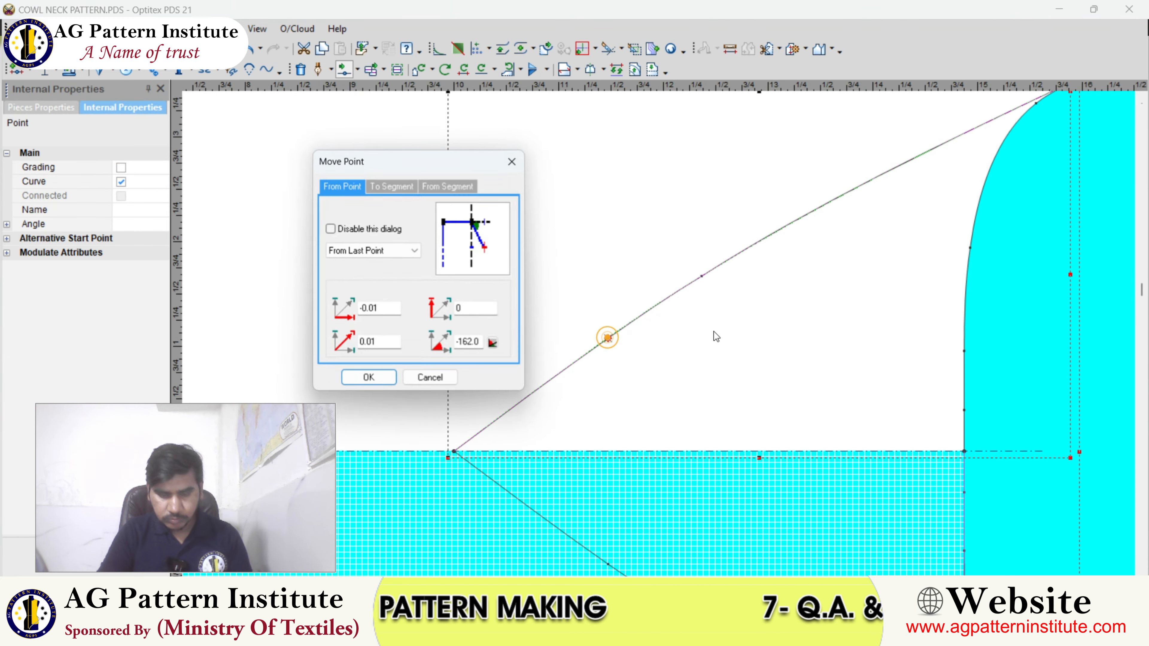
pyautogui.press('Return')
pyautogui.scroll(-2, 661, 337)
# Step: Add a curve point on the cowl line close to the neck end of the shoulder and shift it slightly outward
pyautogui.scroll(6, 662, 336)
pyautogui.click(687, 310)
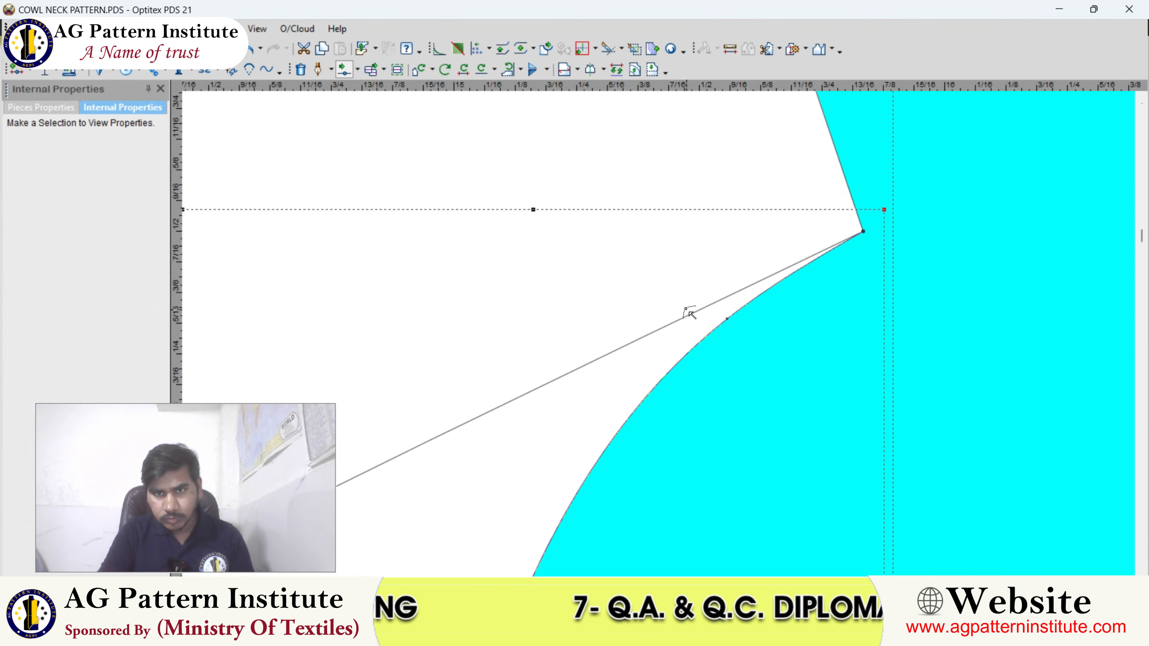
pyautogui.click(702, 307)
pyautogui.click(718, 291)
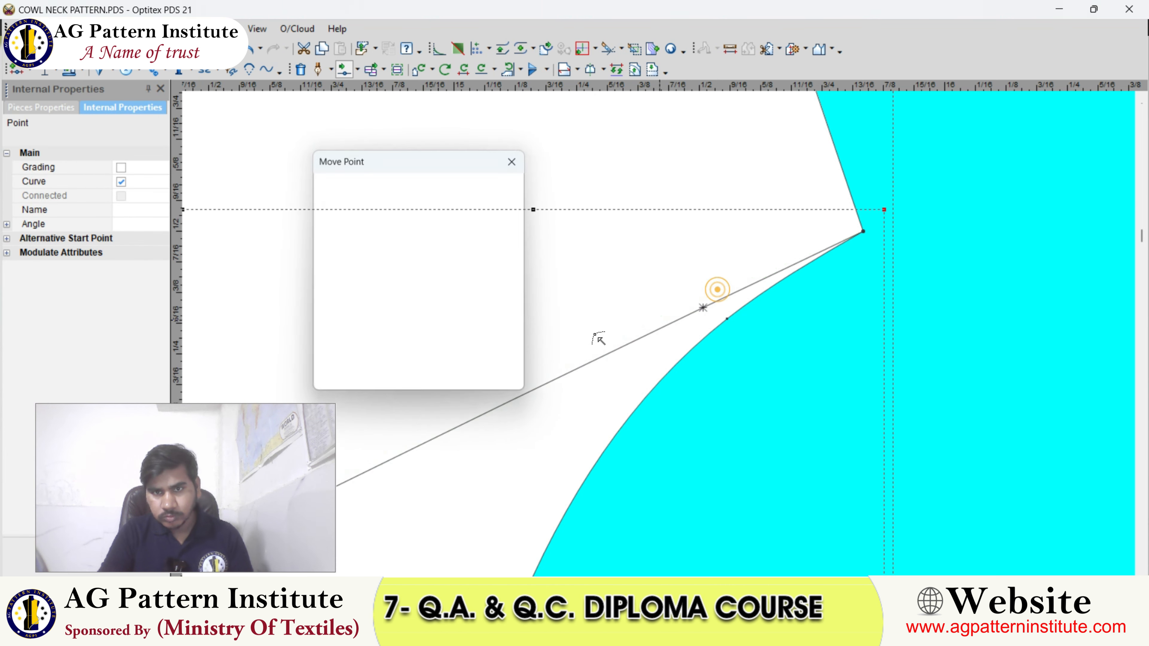
pyautogui.press('Return')
pyautogui.scroll(-3, 632, 357)
pyautogui.scroll(-3, 636, 362)
# Step: Switch to Photos to examine the cowl neckline and shoulder gathers in GREEN COWL.png, and return to the pattern in Optitex PDS
pyautogui.moveTo(741, 639)
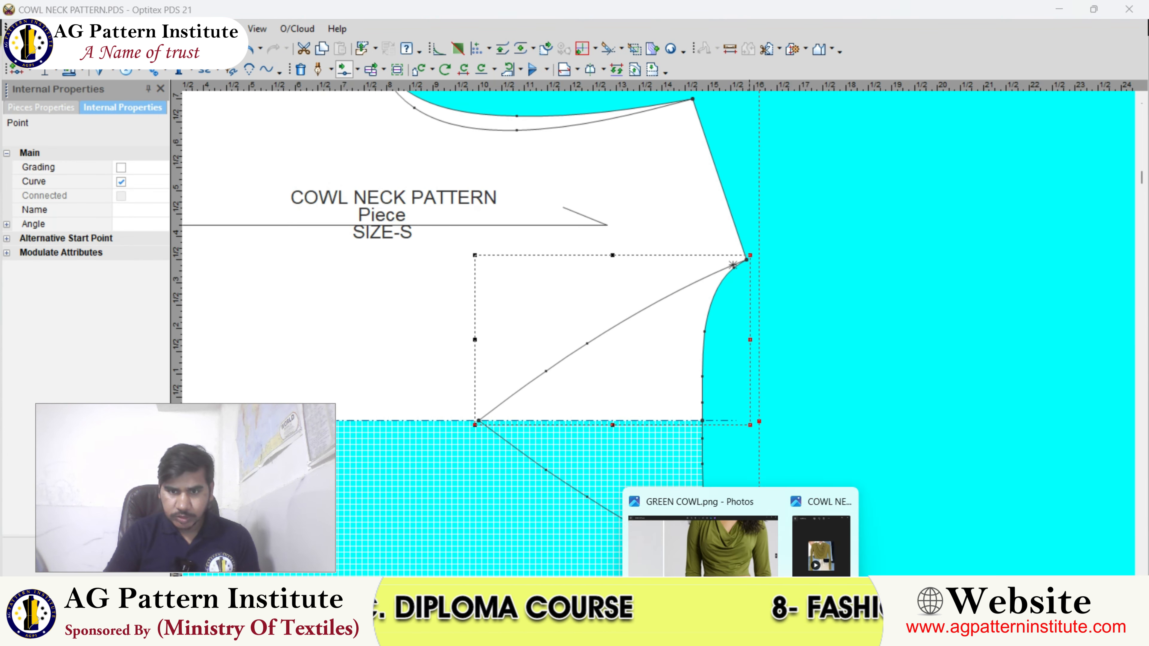
pyautogui.click(741, 545)
pyautogui.scroll(-3, 705, 359)
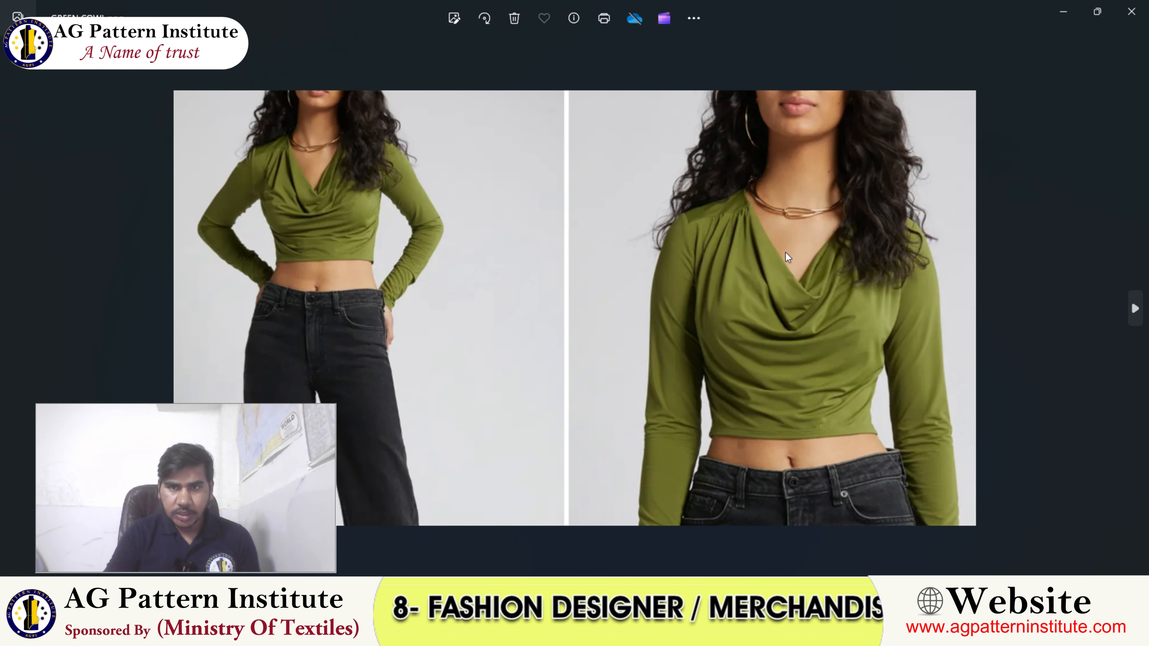
pyautogui.scroll(3, 754, 193)
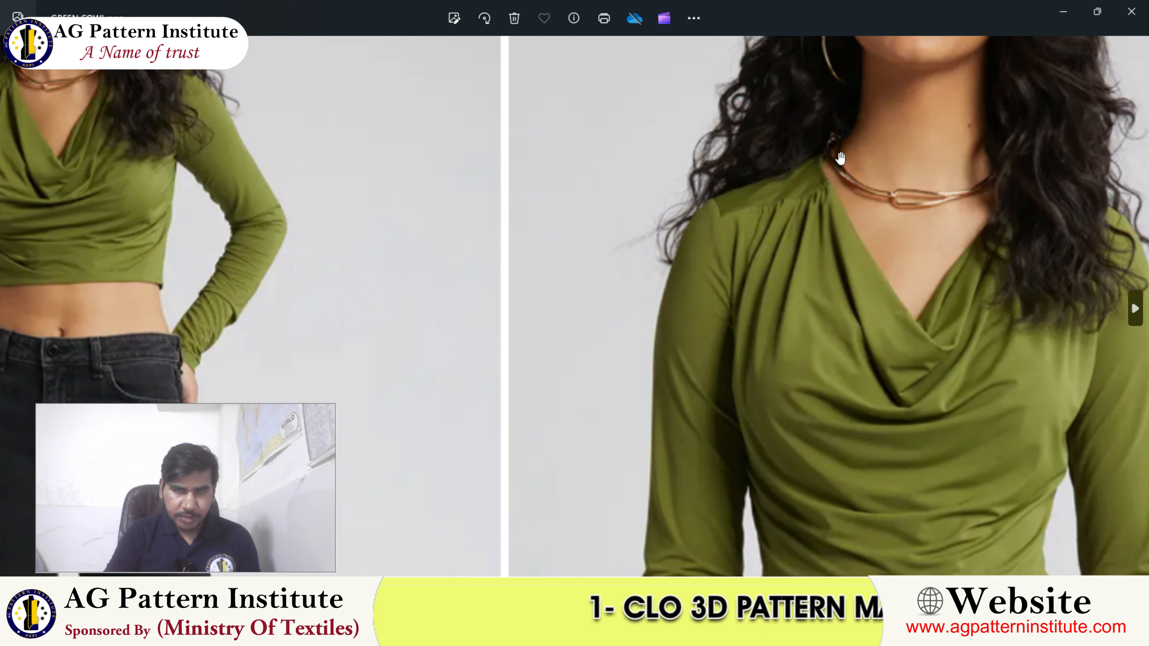
pyautogui.scroll(-2, 778, 190)
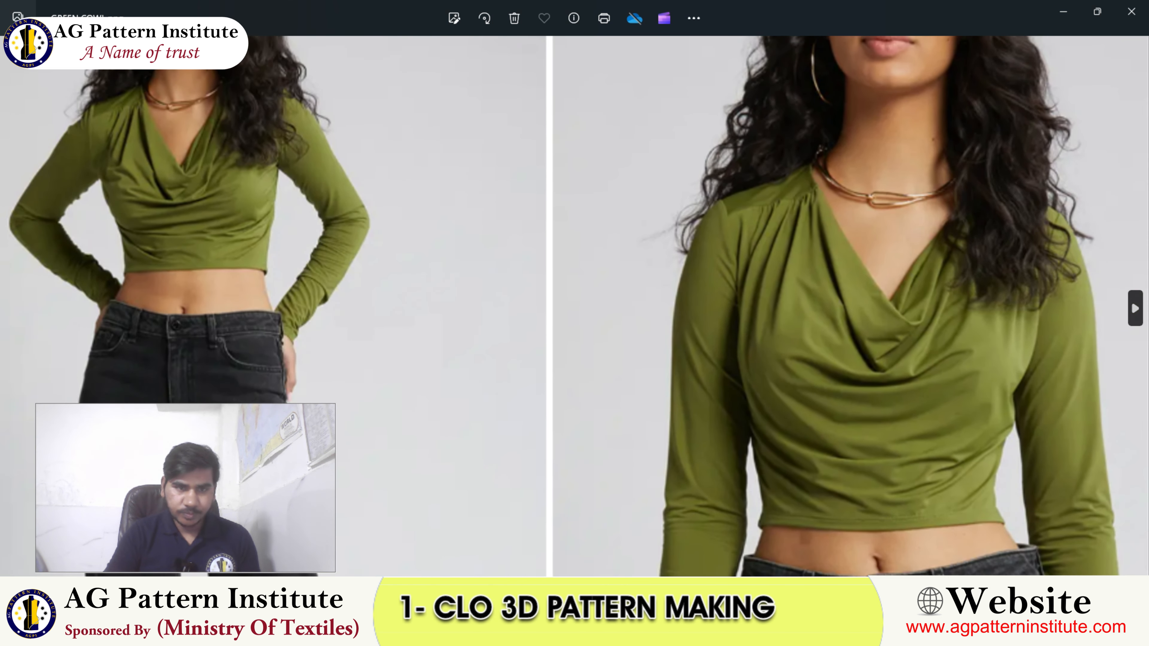
pyautogui.scroll(-4, 679, 432)
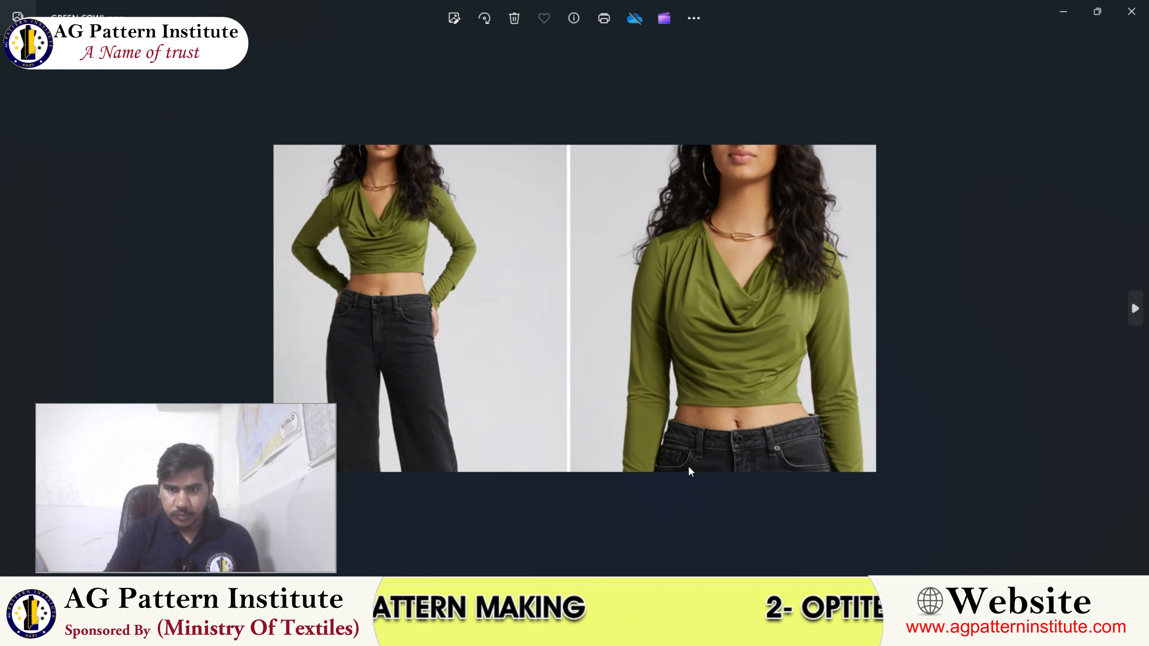
pyautogui.hotkey('alt', 'Tab')
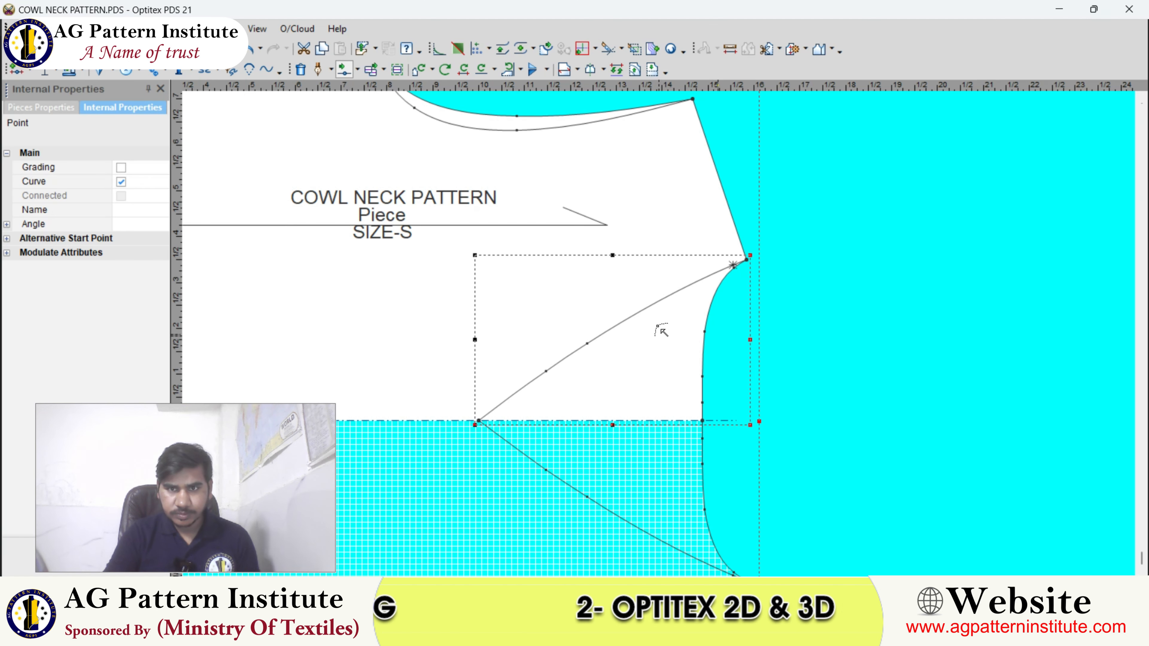
# Step: Nudge the neckline curve point above the centre-front corner slightly outward to smooth the curve
pyautogui.scroll(-1, 659, 331)
pyautogui.click(659, 256)
pyautogui.scroll(2, 642, 256)
pyautogui.scroll(4, 668, 332)
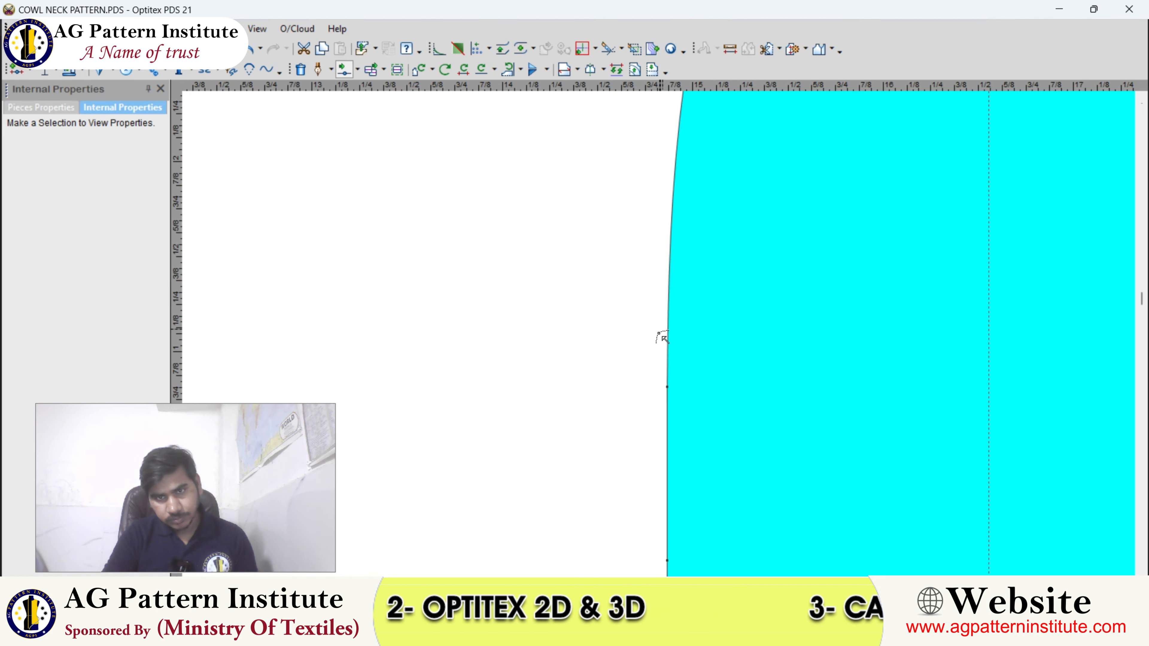
pyautogui.scroll(-3, 675, 264)
pyautogui.scroll(4, 662, 380)
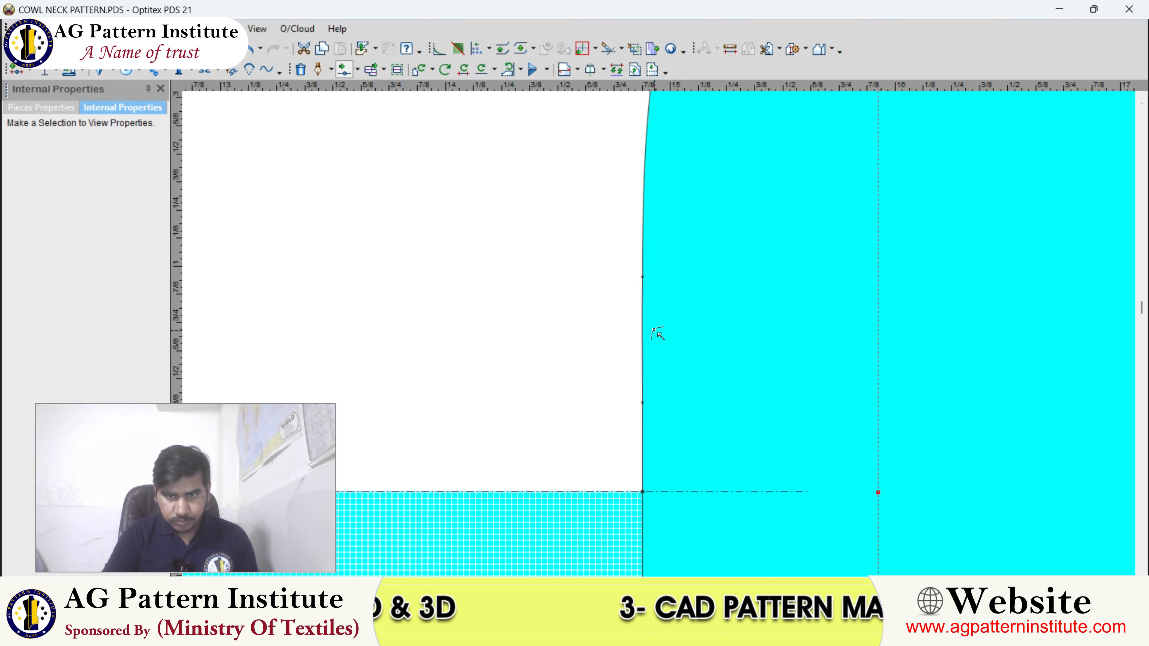
pyautogui.click(646, 260)
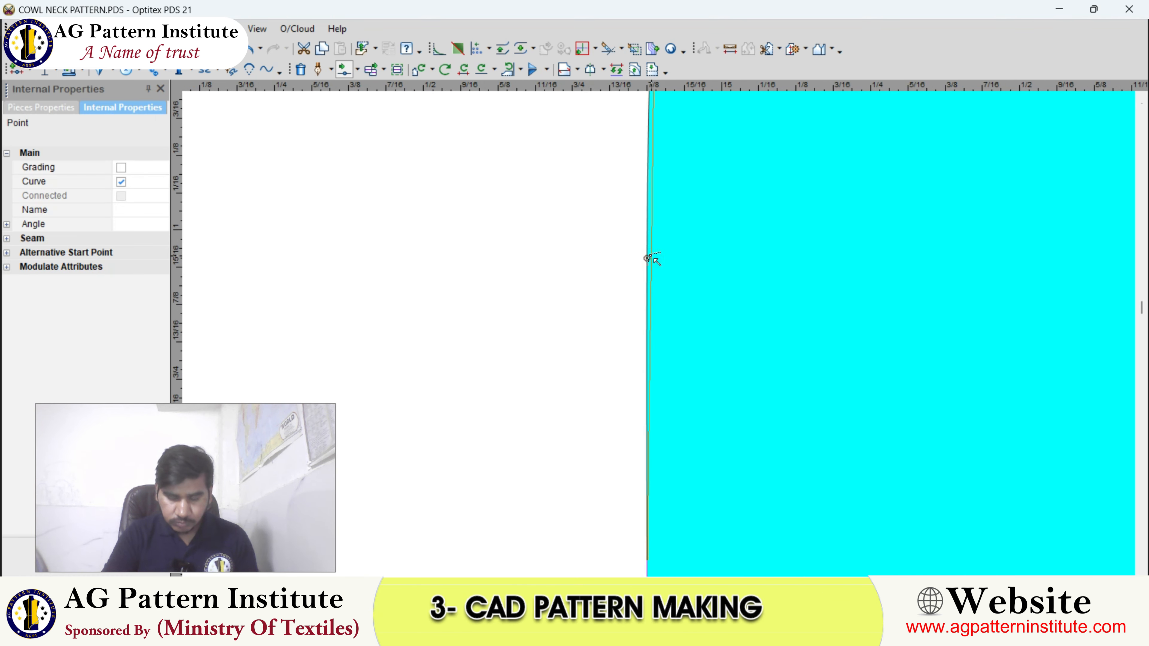
pyautogui.click(651, 255)
pyautogui.press('Return')
# Step: Move the neckline curve point midway towards the shoulder by 0.02 in X and 0.01 in Y
pyautogui.scroll(-2, 666, 331)
pyautogui.scroll(-5, 667, 330)
pyautogui.click(673, 307)
pyautogui.scroll(4, 659, 333)
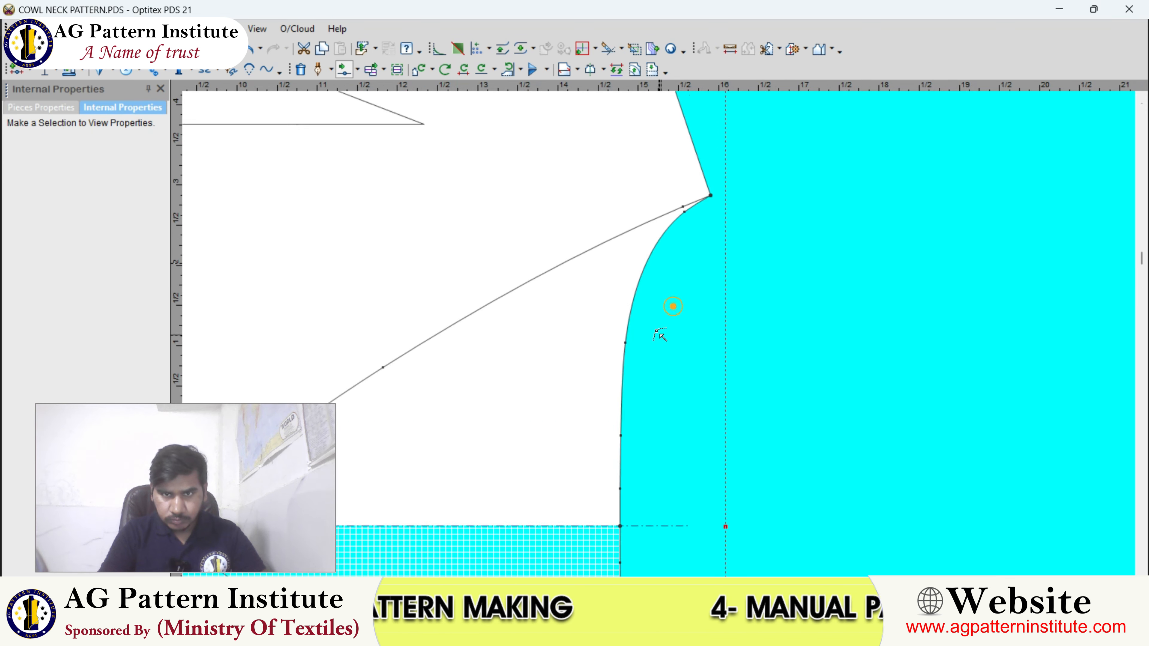
pyautogui.click(594, 385)
pyautogui.click(596, 381)
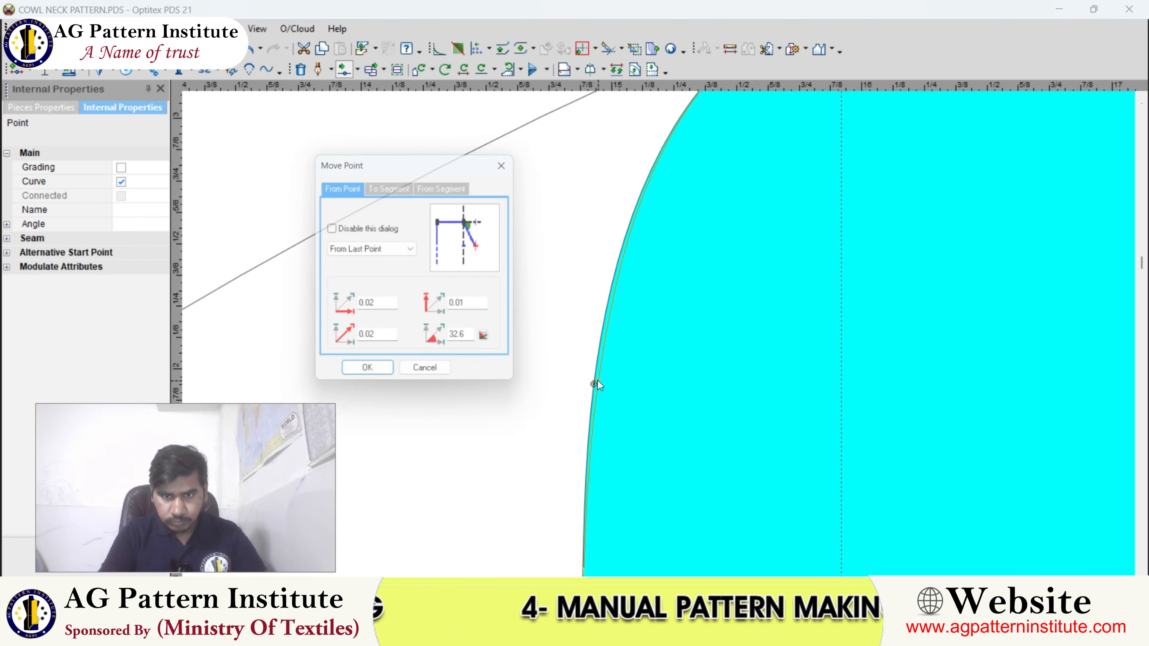
pyautogui.press('Return')
# Step: Add a neckline curve point close to the neck end of the shoulder and move it slightly to smooth the curve
pyautogui.scroll(-4, 649, 351)
pyautogui.scroll(2, 695, 268)
pyautogui.scroll(5, 665, 333)
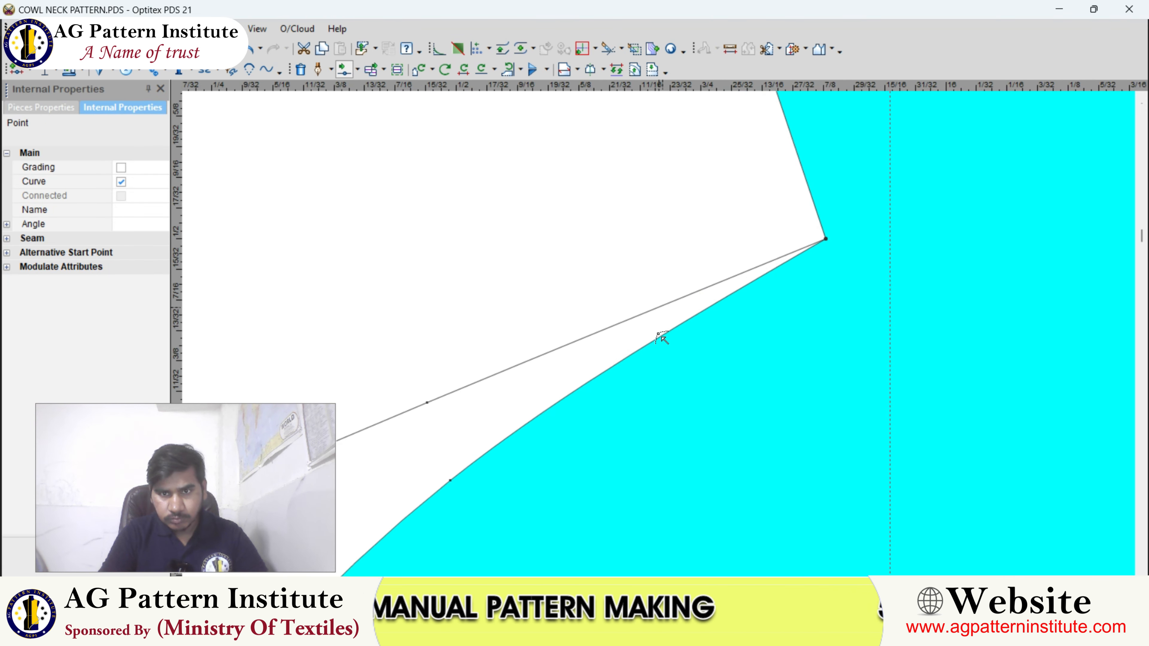
pyautogui.click(684, 323)
pyautogui.click(683, 312)
pyautogui.scroll(-4, 652, 339)
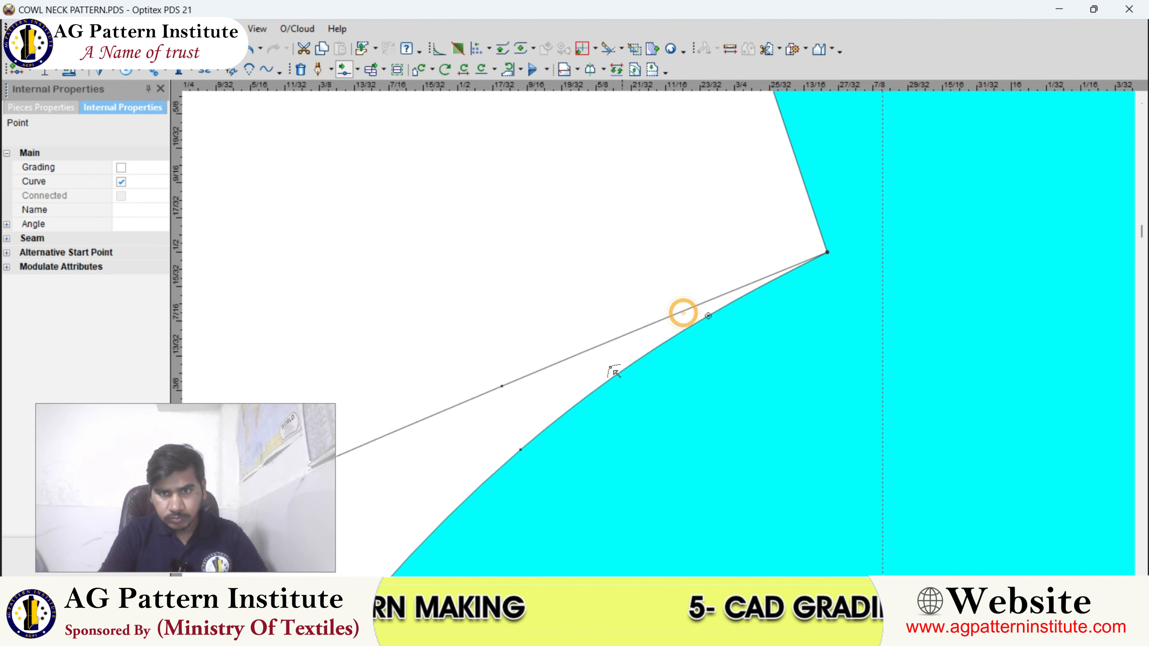
# Step: Move the neckline curve point near the shoulder's neck end by 0.09 in X and 0.06 in Y
pyautogui.click(618, 337)
pyautogui.click(673, 298)
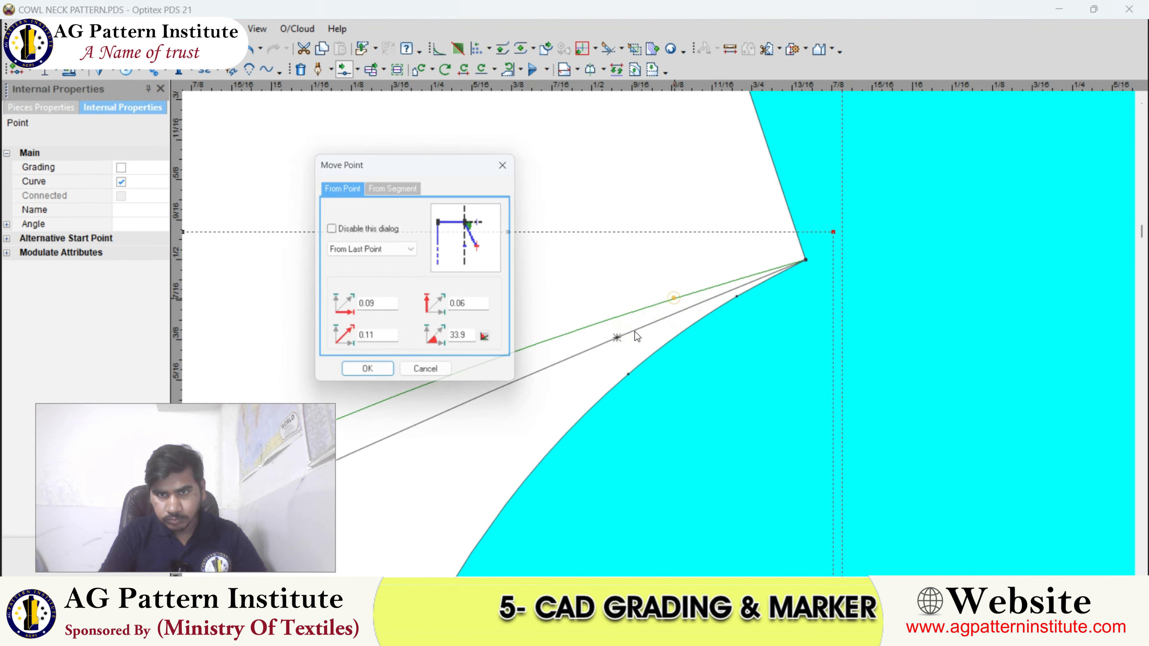
pyautogui.press('Return')
pyautogui.scroll(-4, 655, 335)
pyautogui.click(606, 350)
pyautogui.scroll(-2, 633, 344)
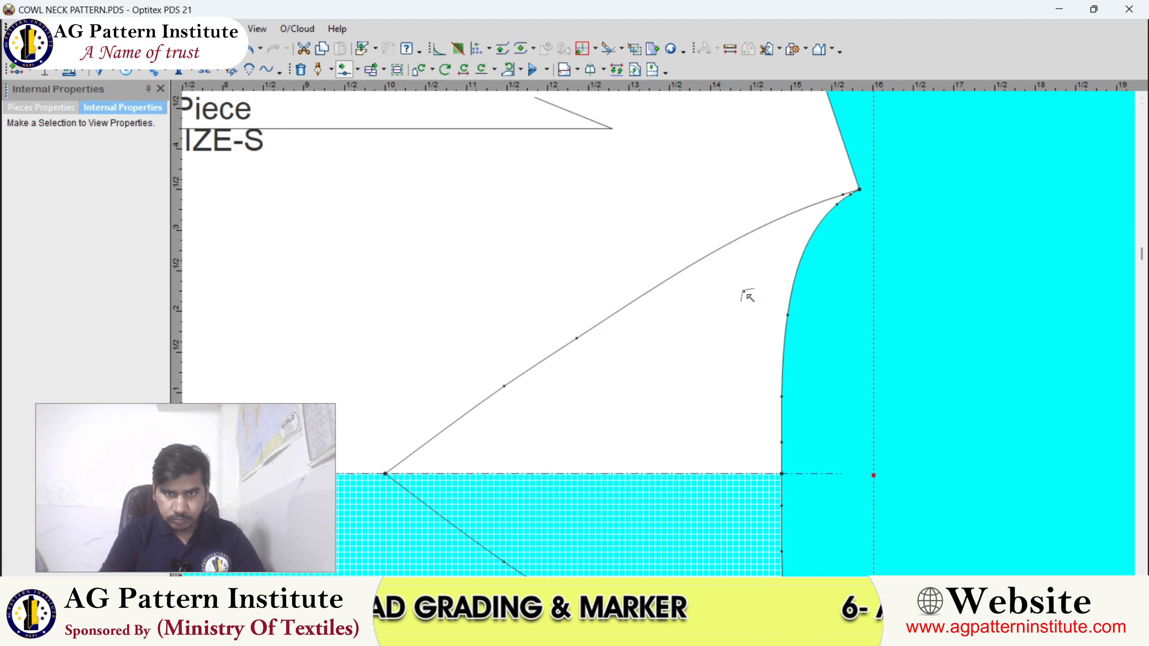
# Step: Nudge the curve point midway along the cowl neckline slightly outward to smooth the line
pyautogui.scroll(4, 638, 326)
pyautogui.click(639, 301)
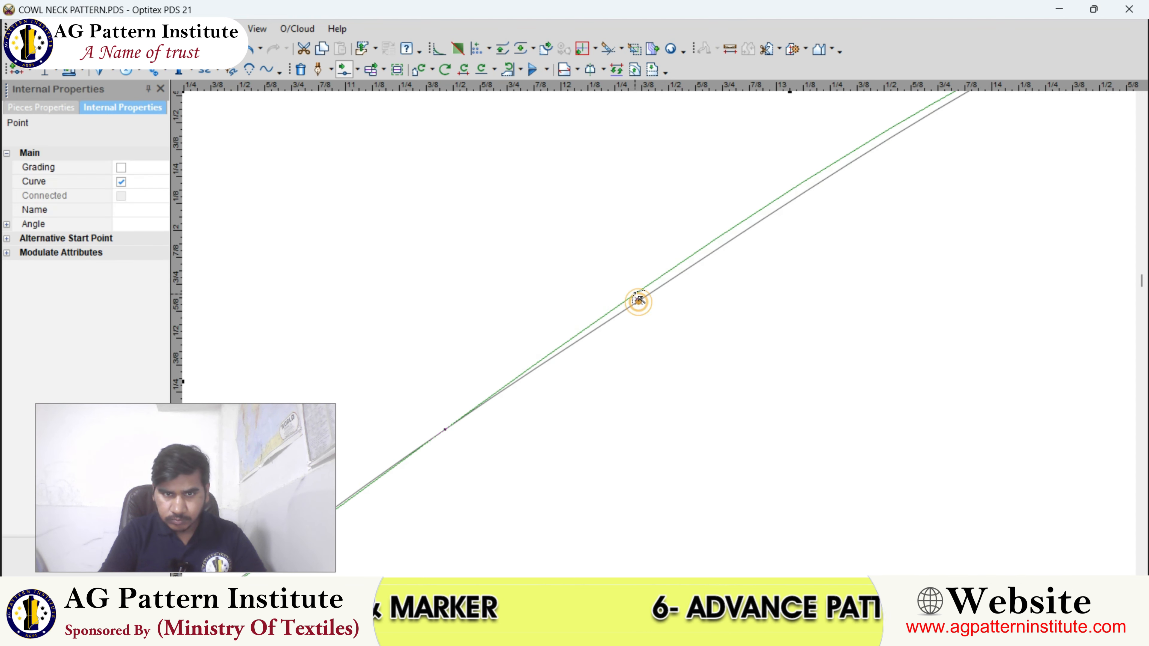
pyautogui.click(636, 297)
pyautogui.scroll(-5, 662, 336)
pyautogui.click(661, 334)
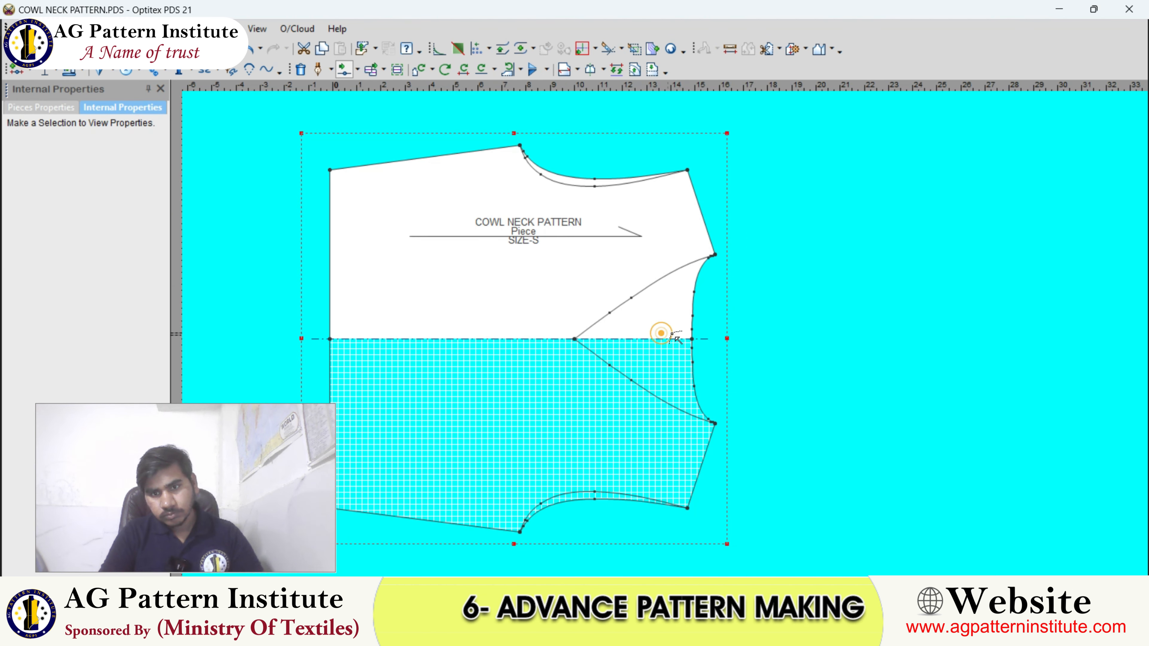
# Step: Rotate the pattern piece upright so its centre-front line runs vertically, and set it down in the working area
pyautogui.click(767, 241)
pyautogui.scroll(-4, 667, 339)
pyautogui.scroll(2, 626, 304)
pyautogui.click(624, 303)
pyautogui.scroll(-4, 665, 341)
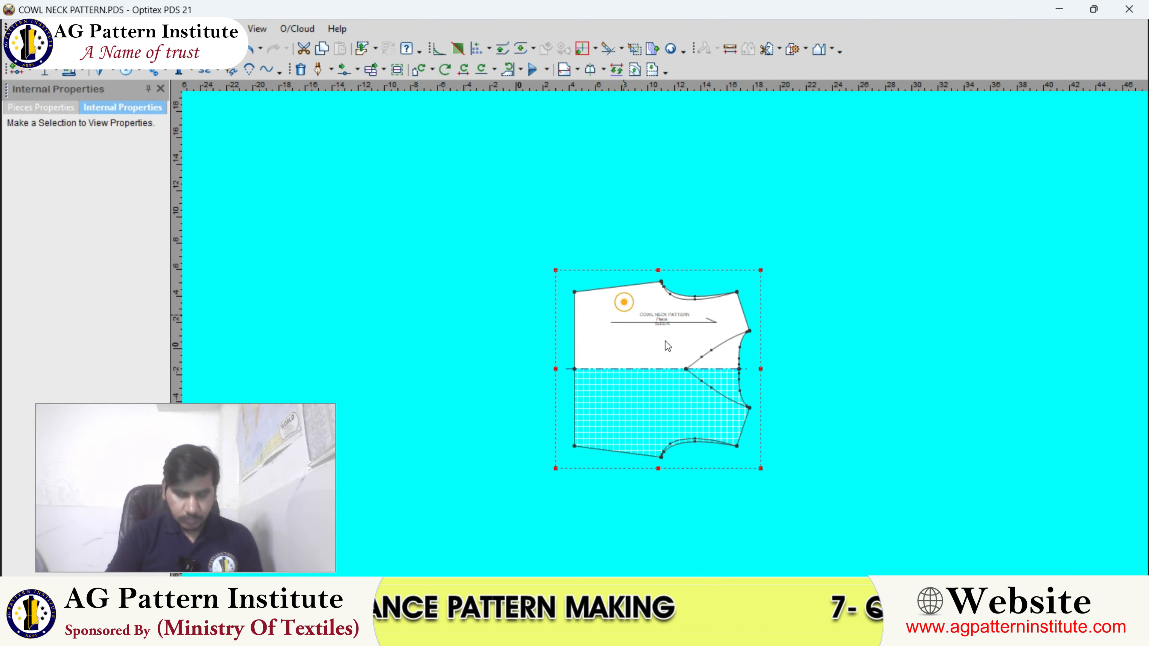
pyautogui.press('[')
pyautogui.press('space')
pyautogui.click(529, 388)
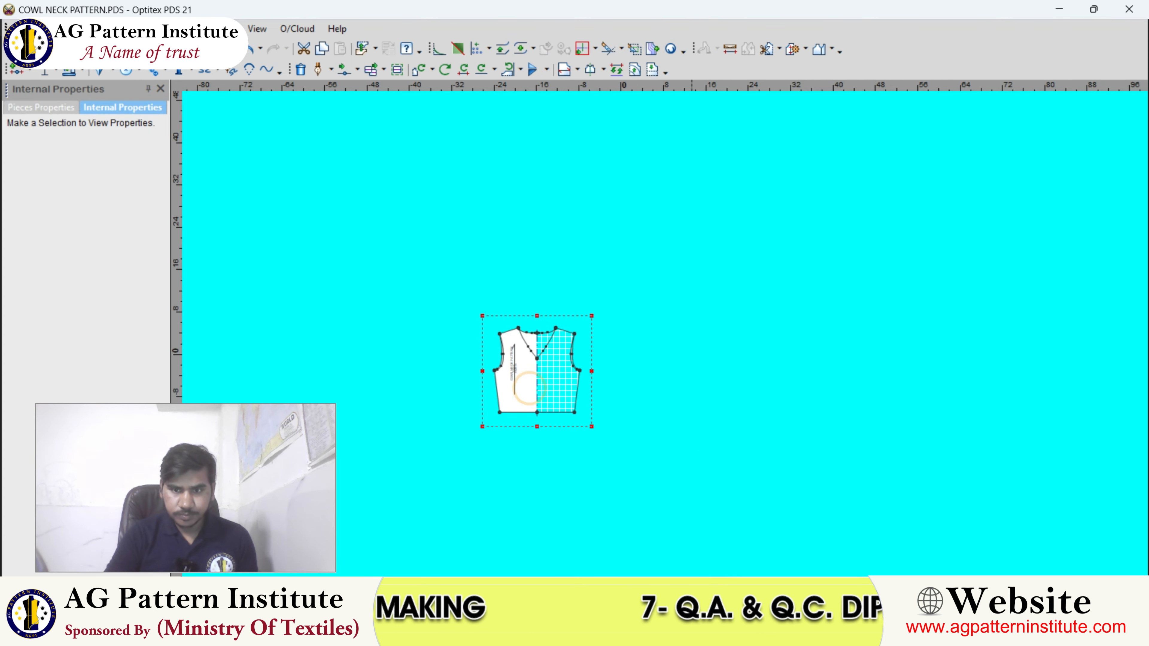
# Step: Switch to Photos to examine the cowl drape and neckline in the green top image, and return to Optitex PDS
pyautogui.click(740, 632)
pyautogui.click(740, 569)
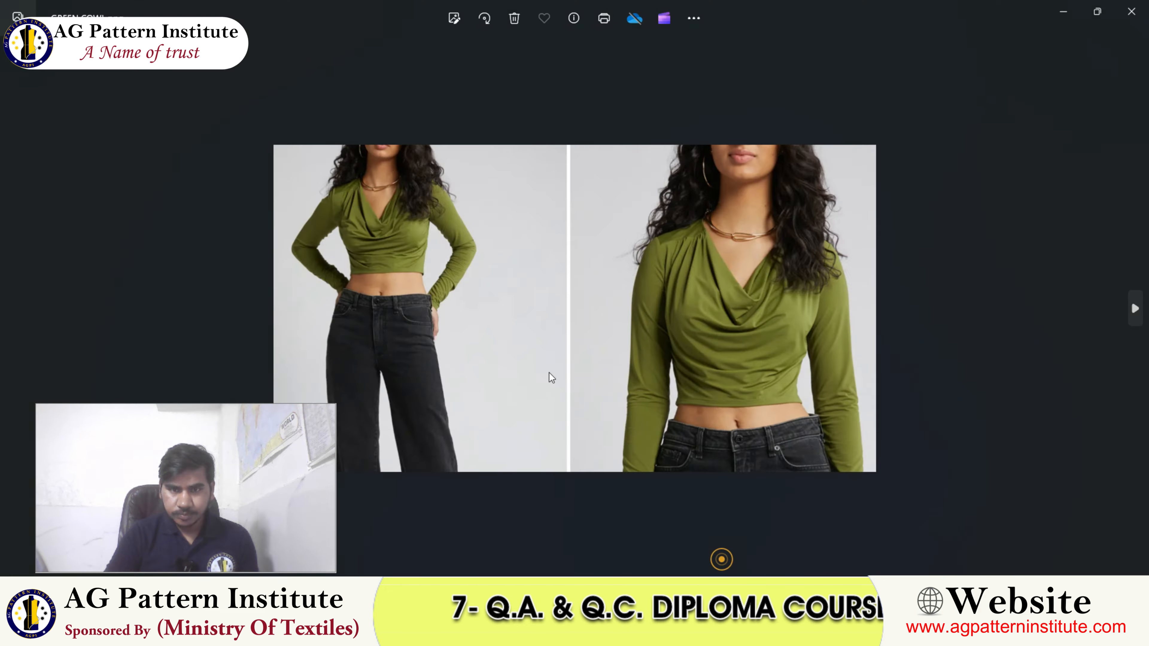
pyautogui.scroll(3, 427, 236)
pyautogui.scroll(-4, 427, 240)
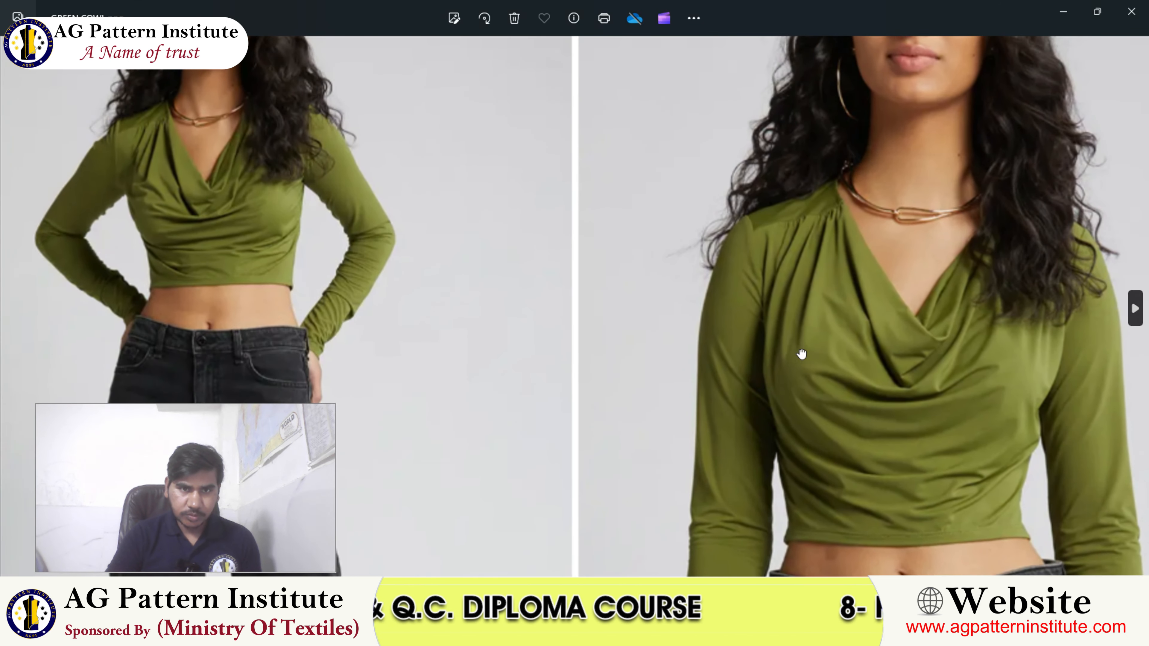
pyautogui.scroll(3, 323, 183)
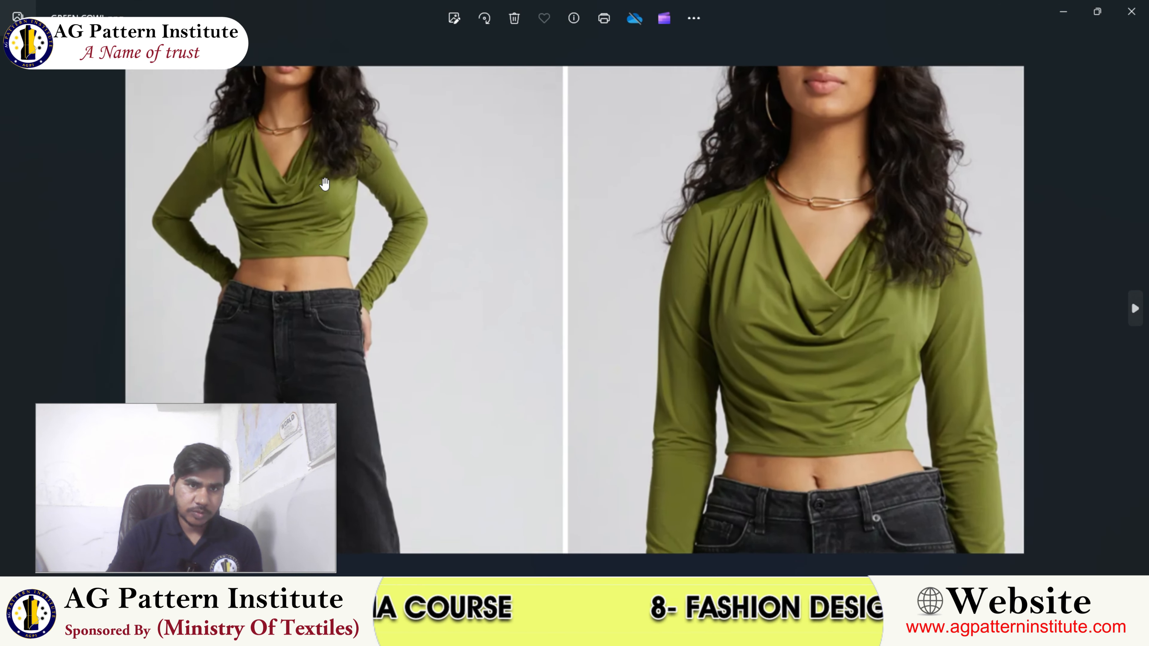
pyautogui.moveTo(704, 632)
pyautogui.click(697, 527)
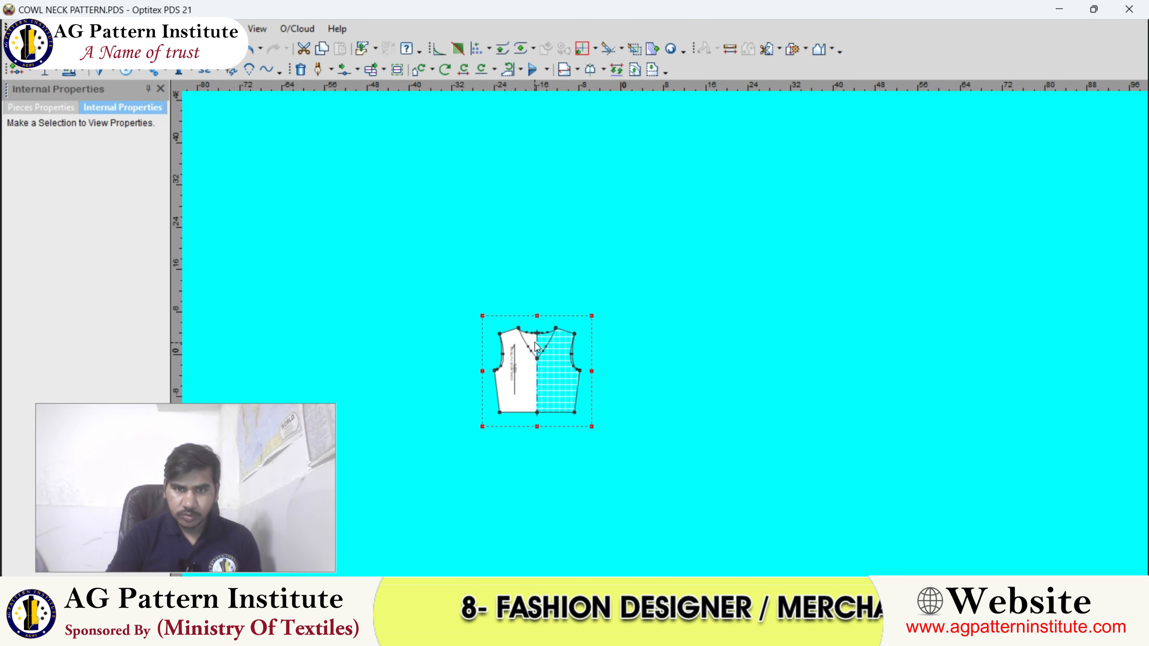
# Step: Duplicate the complete bodice piece and place the copy well clear of the original
pyautogui.scroll(4, 536, 348)
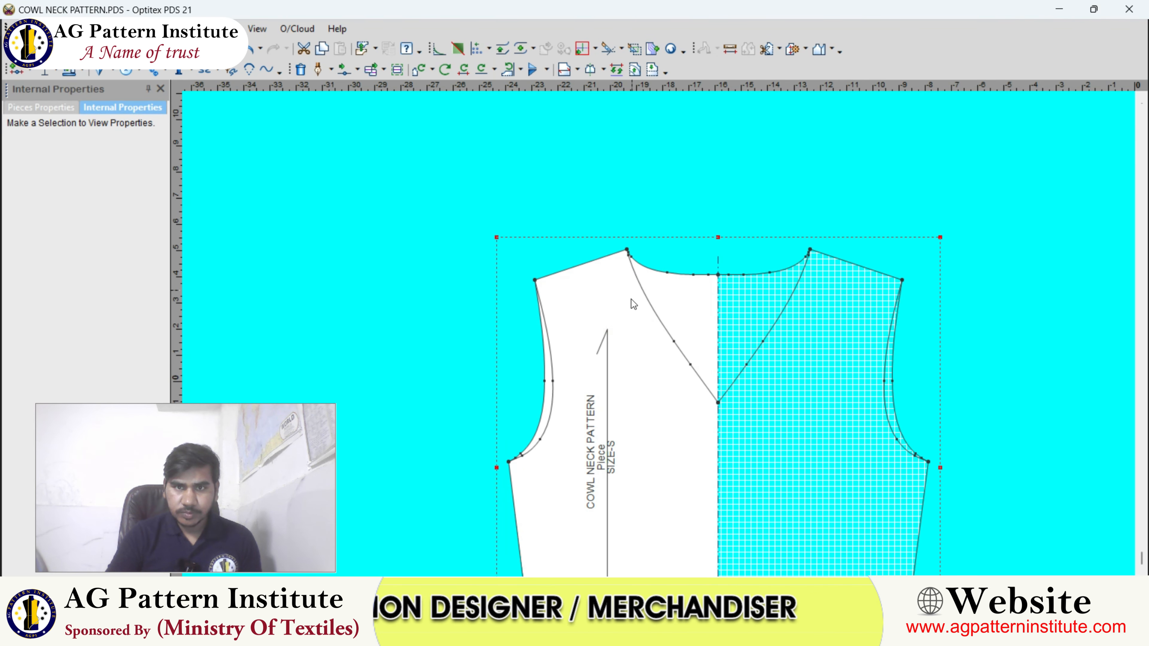
pyautogui.scroll(-3, 633, 304)
pyautogui.scroll(-2, 577, 449)
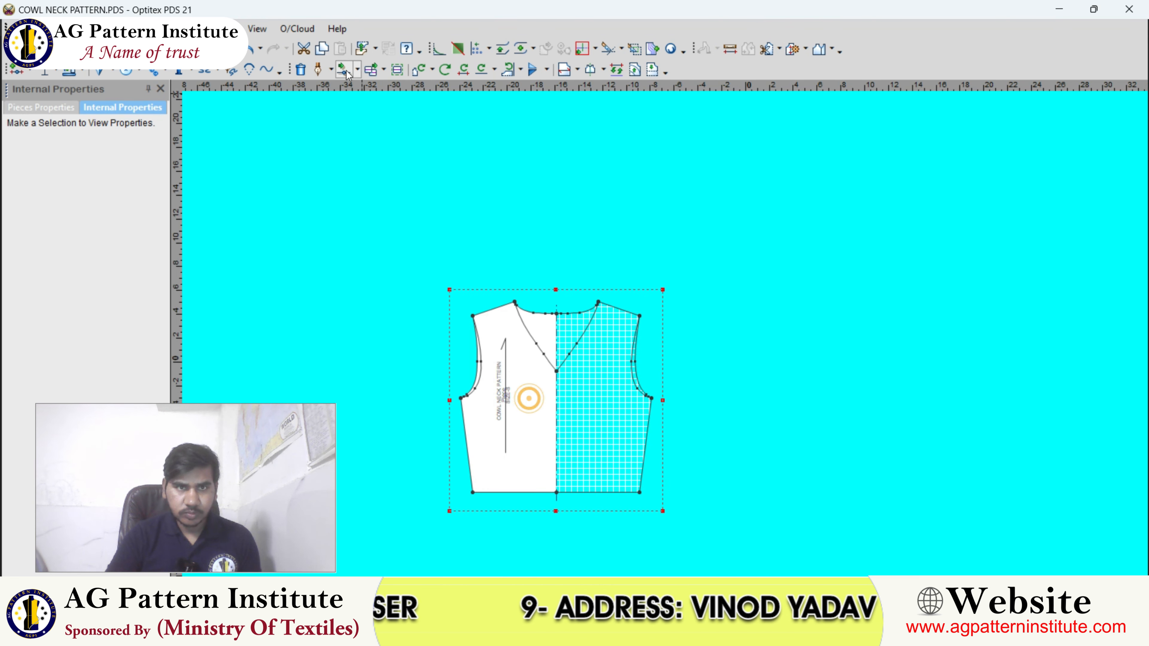
pyautogui.click(328, 47)
pyautogui.click(340, 48)
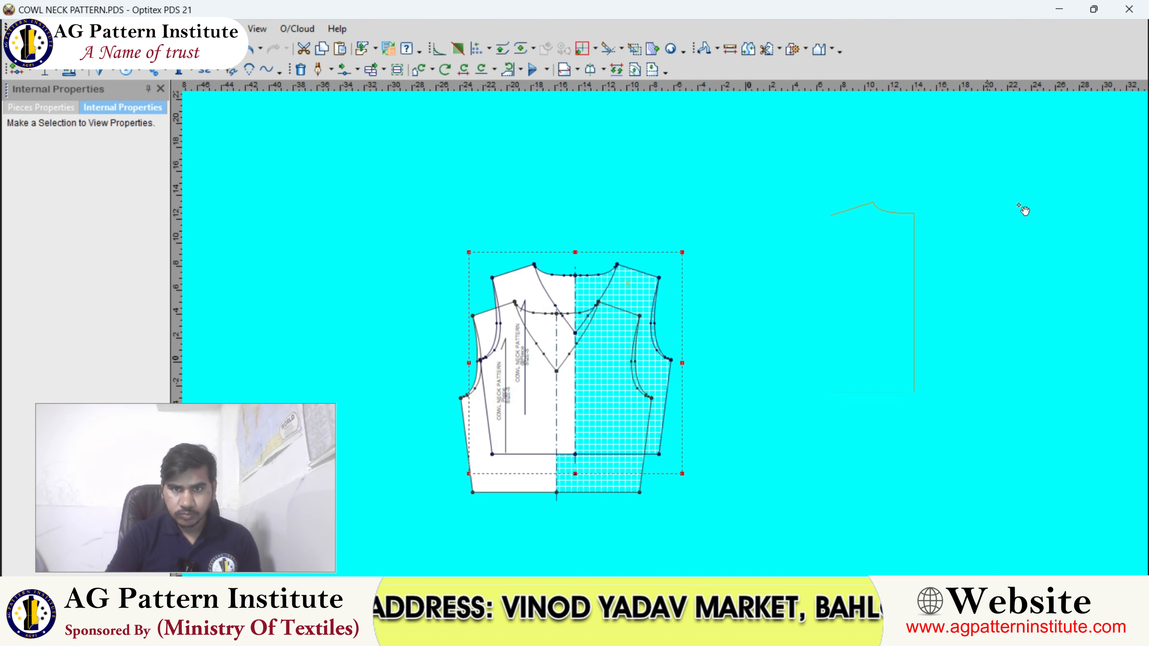
pyautogui.moveTo(1024, 210); pyautogui.dragTo(1041, 195)
# Step: Trace a new front half piece from the cowl neckline, shoulder, inner armhole, side, hem and centre front, and place it beside the original
pyautogui.click(794, 47)
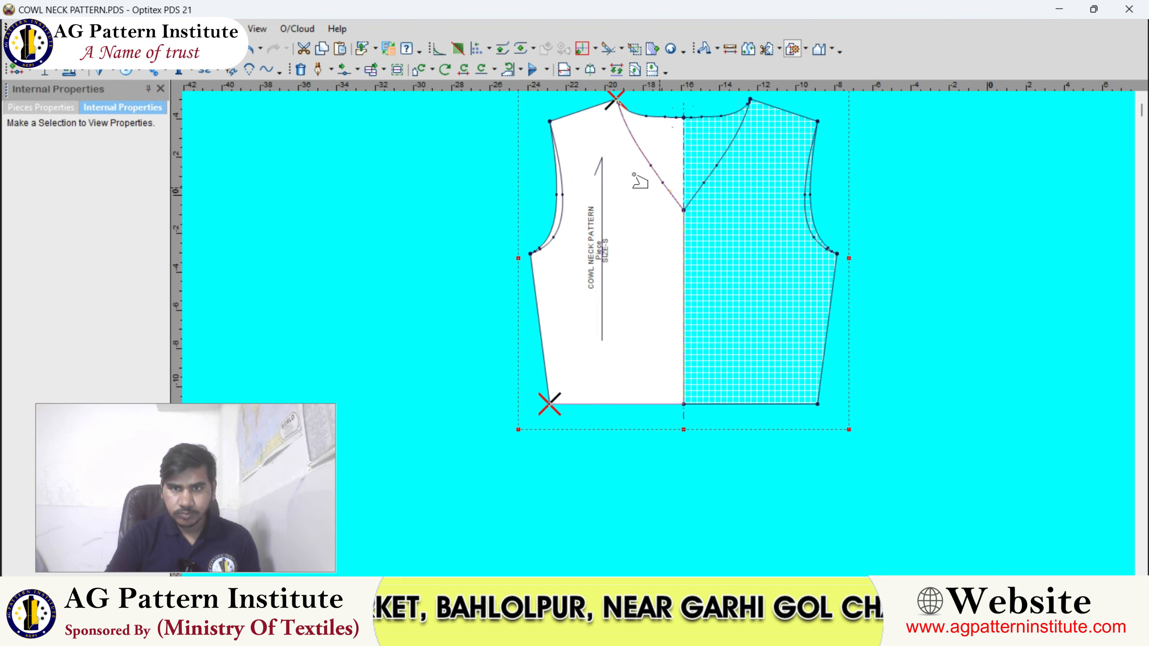
pyautogui.click(530, 305)
pyautogui.rightClick(502, 287)
pyautogui.click(505, 290)
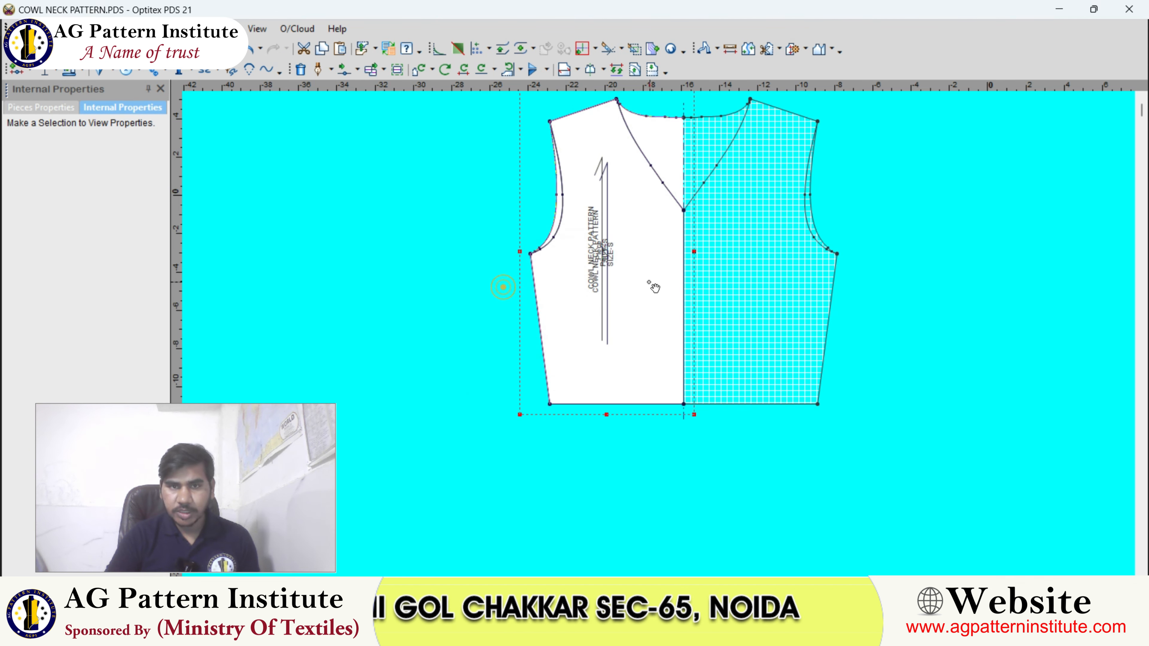
pyautogui.press('space')
pyautogui.click(623, 334)
pyautogui.scroll(3, 662, 341)
pyautogui.click(641, 326)
pyautogui.scroll(-2, 665, 340)
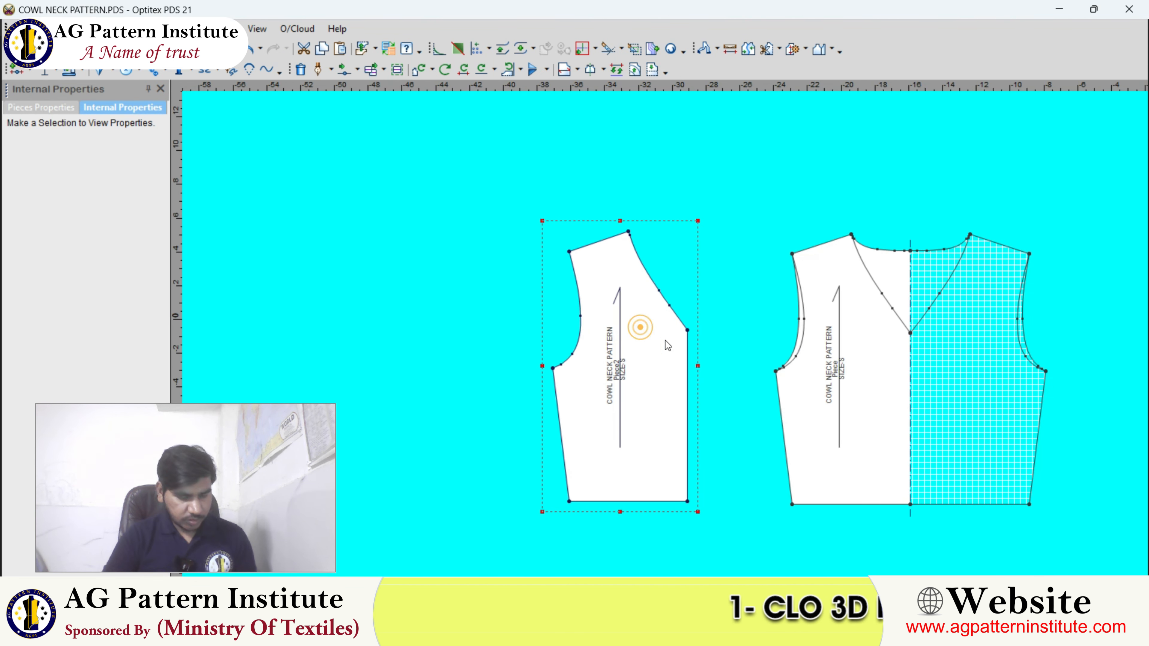
# Step: Mirror the traced front half about its centre-front edge, from the cowl neckline down to the hem
pyautogui.press('h')
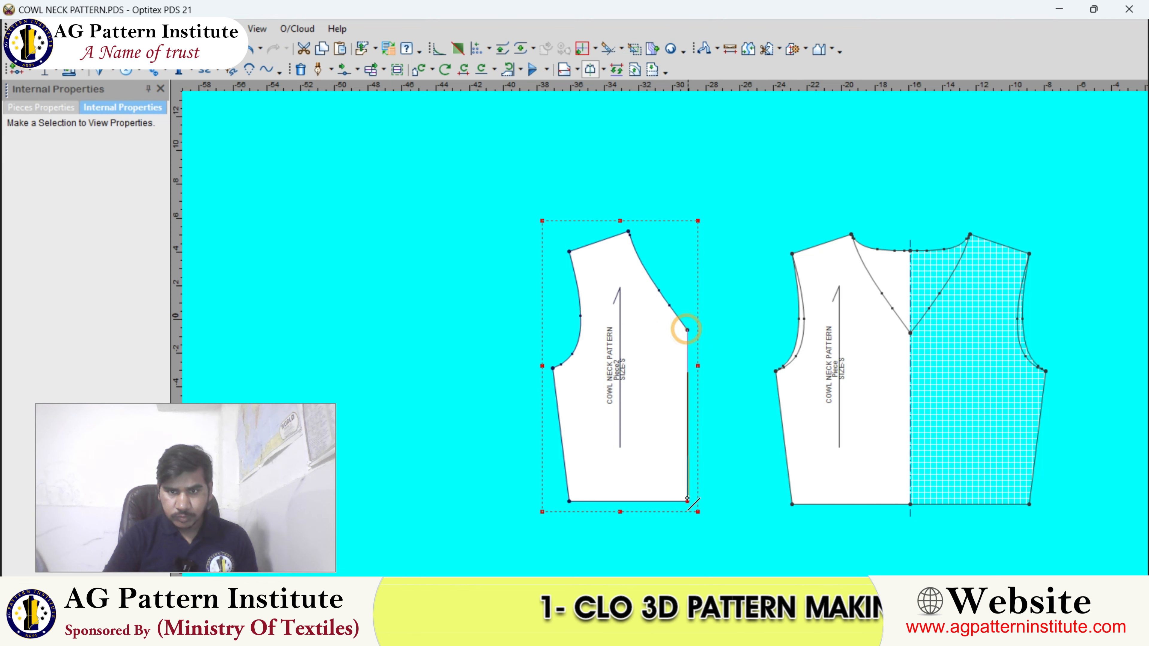
pyautogui.click(687, 500)
pyautogui.rightClick(690, 287)
pyautogui.click(692, 290)
# Step: Move the original bodice piece aside and delete its internal cowl neckline and front armhole lines, leaving the back outline
pyautogui.press('space')
pyautogui.click(957, 229)
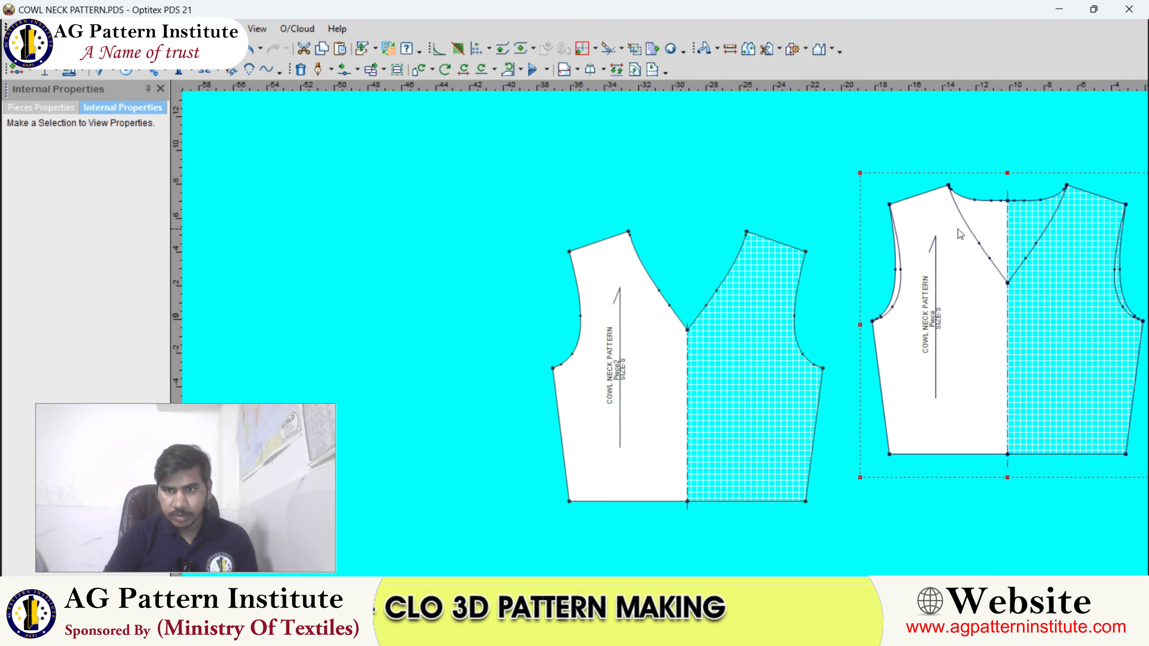
pyautogui.scroll(1, 960, 234)
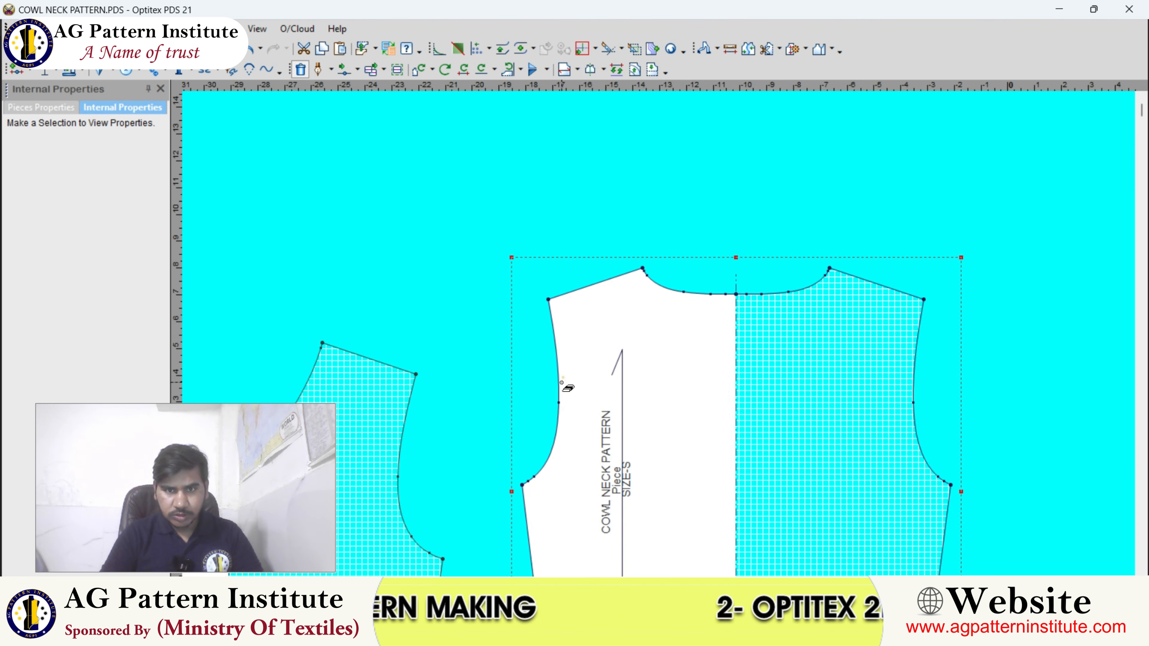
pyautogui.scroll(-5, 547, 290)
pyautogui.scroll(1, 546, 370)
pyautogui.scroll(3, 634, 273)
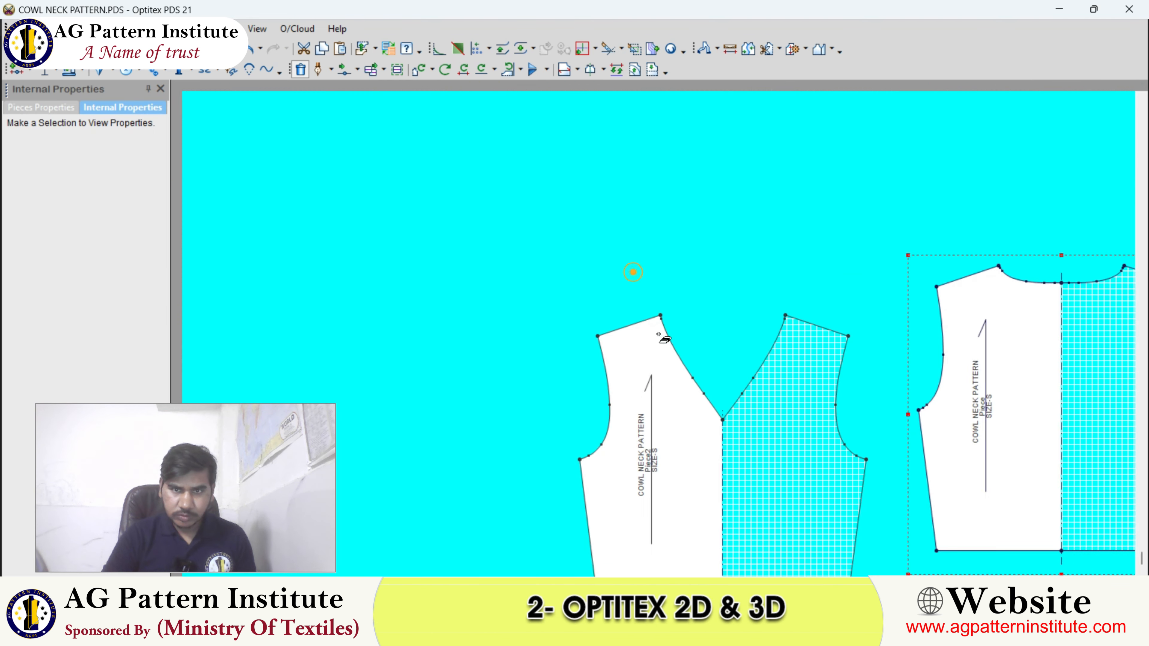
pyautogui.rightClick(648, 265)
pyautogui.click(652, 272)
# Step: Place the cowl front piece over the back piece, matching them at the neck end of the shoulder
pyautogui.press('space')
pyautogui.scroll(-2, 688, 294)
pyautogui.scroll(2, 994, 270)
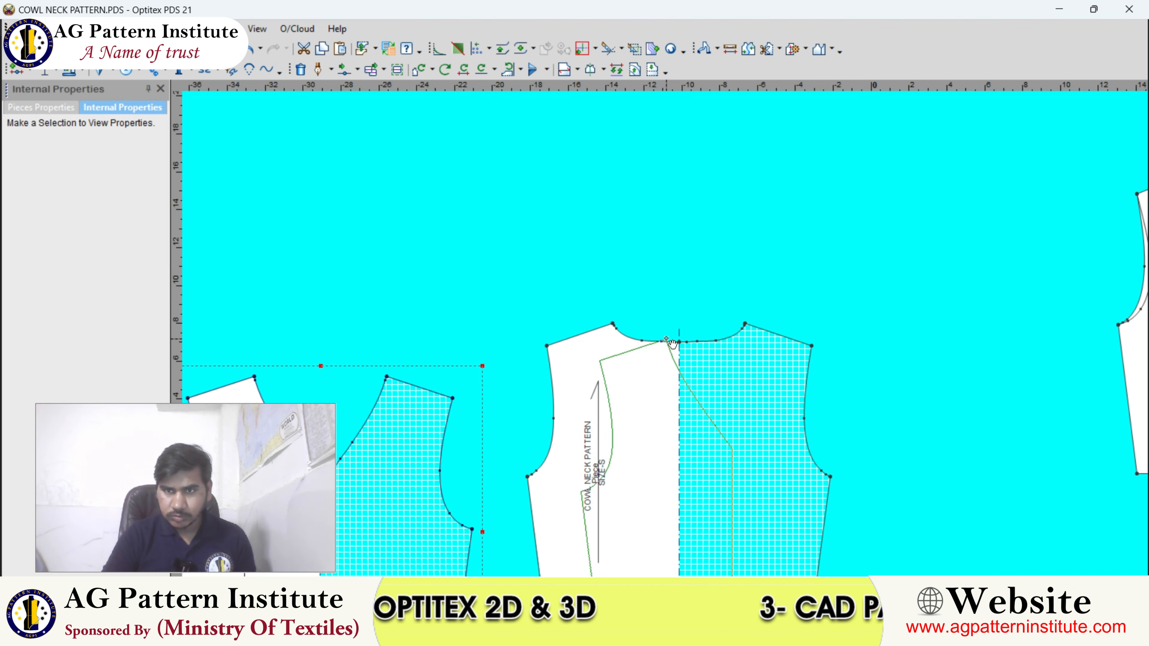
pyautogui.click(606, 330)
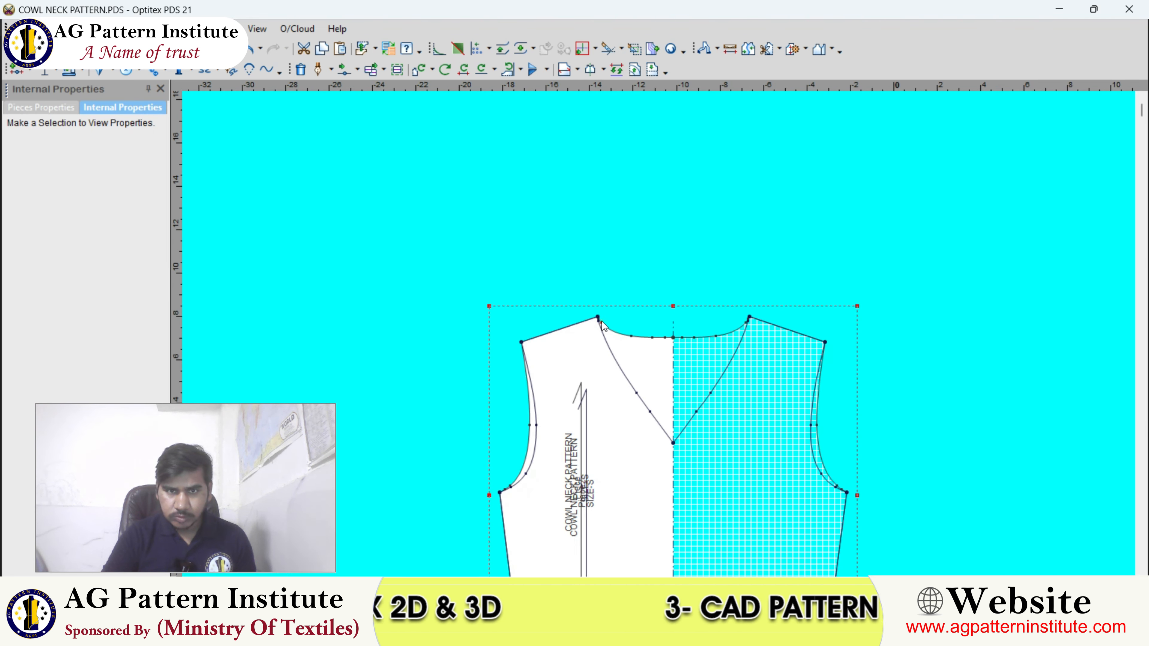
# Step: Join the cowl front to the back along their shoulder seams to check how the armhole and neckline run
pyautogui.click(547, 70)
pyautogui.click(561, 127)
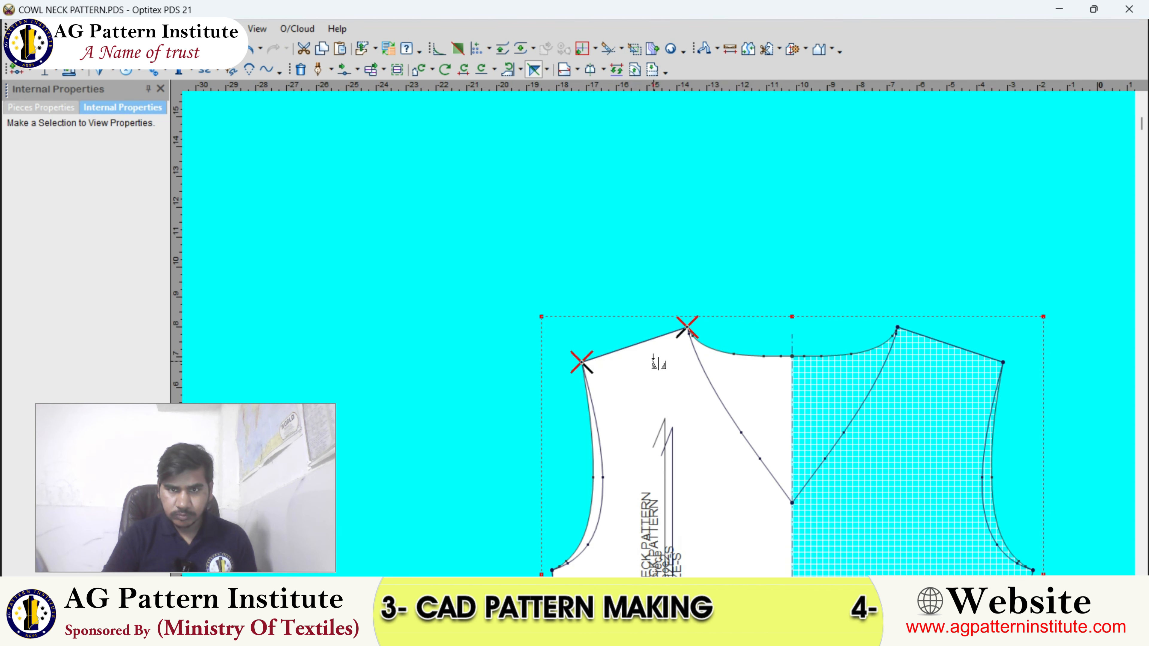
pyautogui.scroll(5, 656, 362)
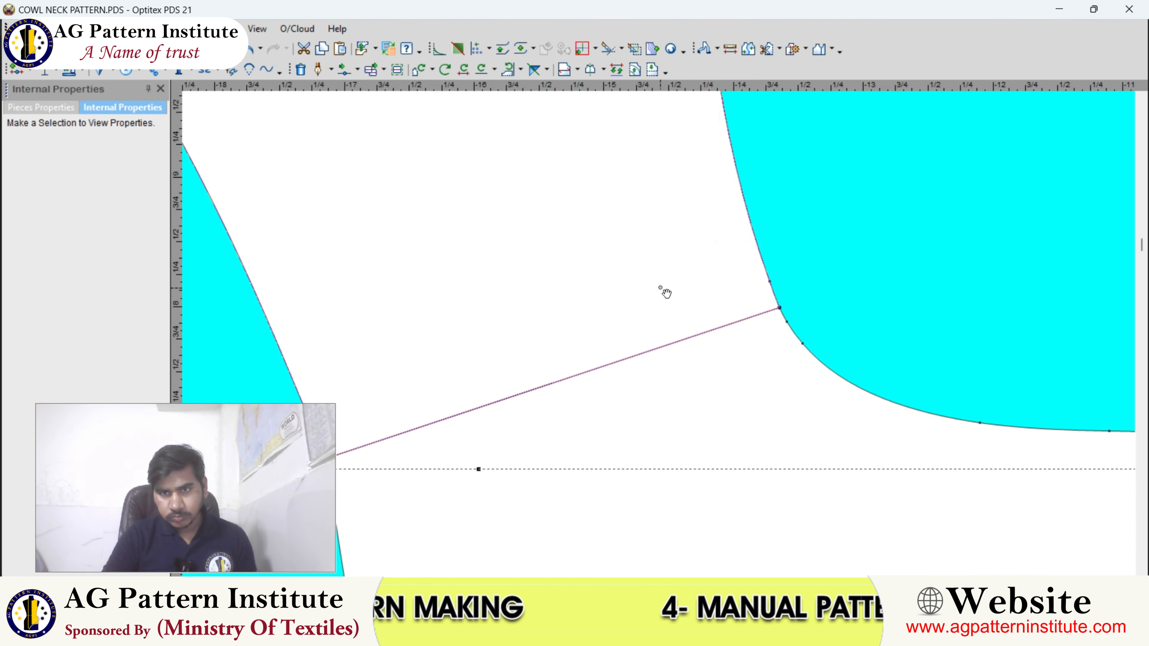
pyautogui.scroll(-5, 651, 338)
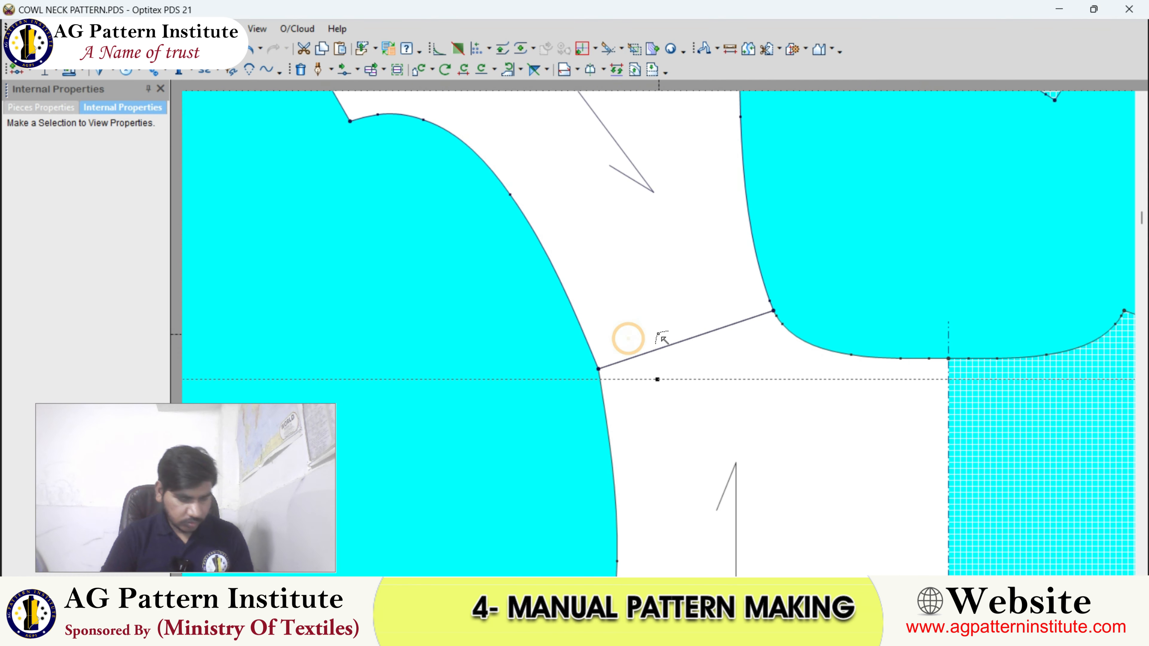
# Step: Add two curve points to the front armhole near the shoulder and shape them slightly to smooth the curve
pyautogui.scroll(3, 644, 312)
pyautogui.click(661, 325)
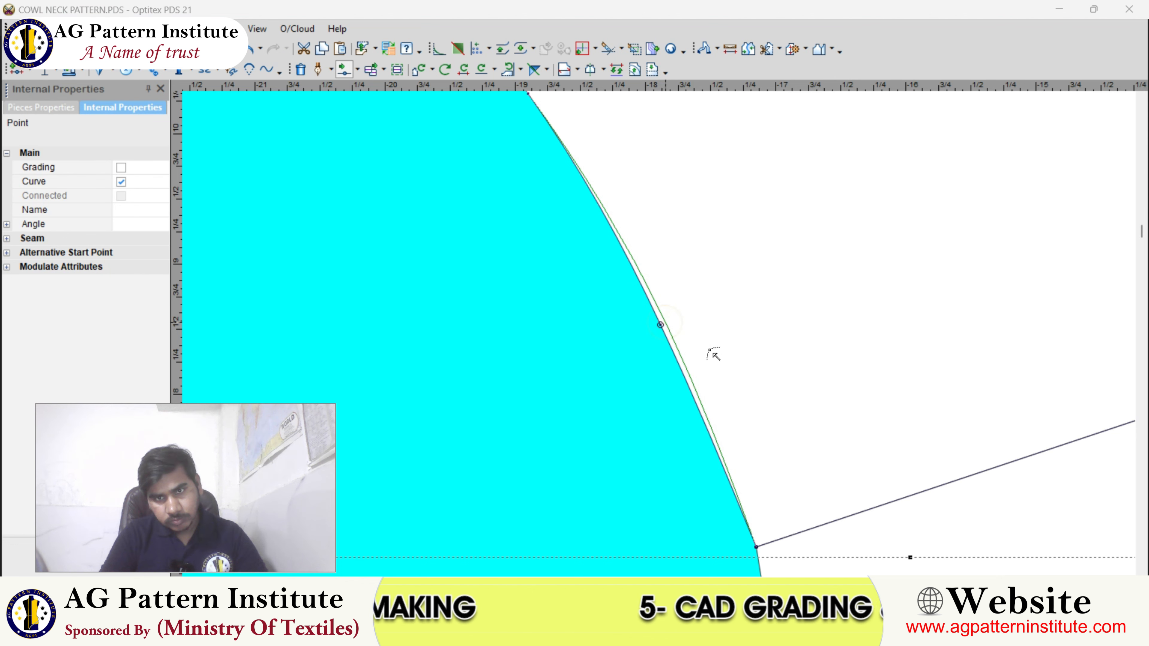
pyautogui.scroll(-3, 662, 333)
pyautogui.scroll(4, 661, 338)
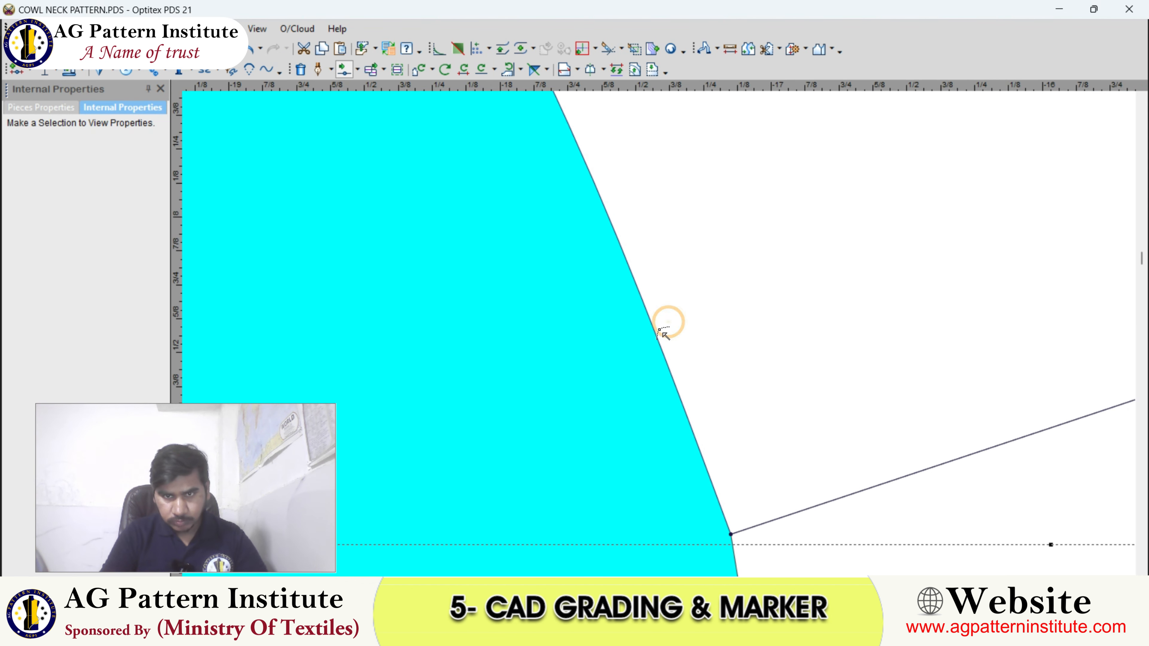
pyautogui.doubleClick(654, 327)
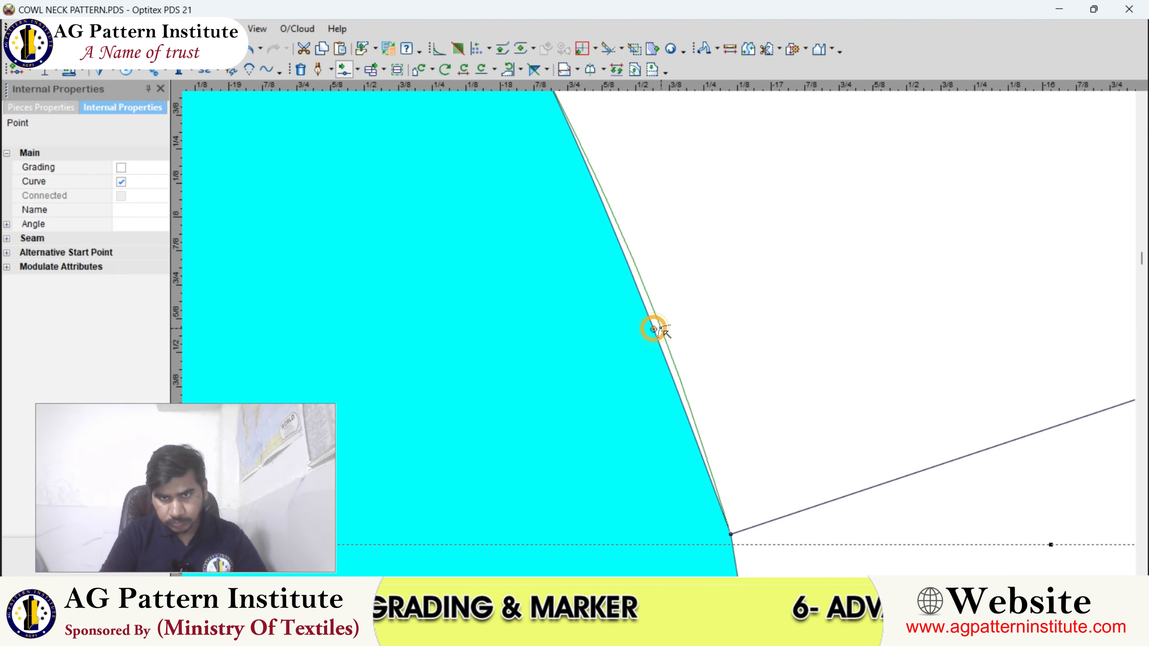
pyautogui.press('Escape')
# Step: Add two curve points to the back armhole just below the shoulder and shape them for a smooth run
pyautogui.scroll(-5, 661, 328)
pyautogui.scroll(4, 691, 393)
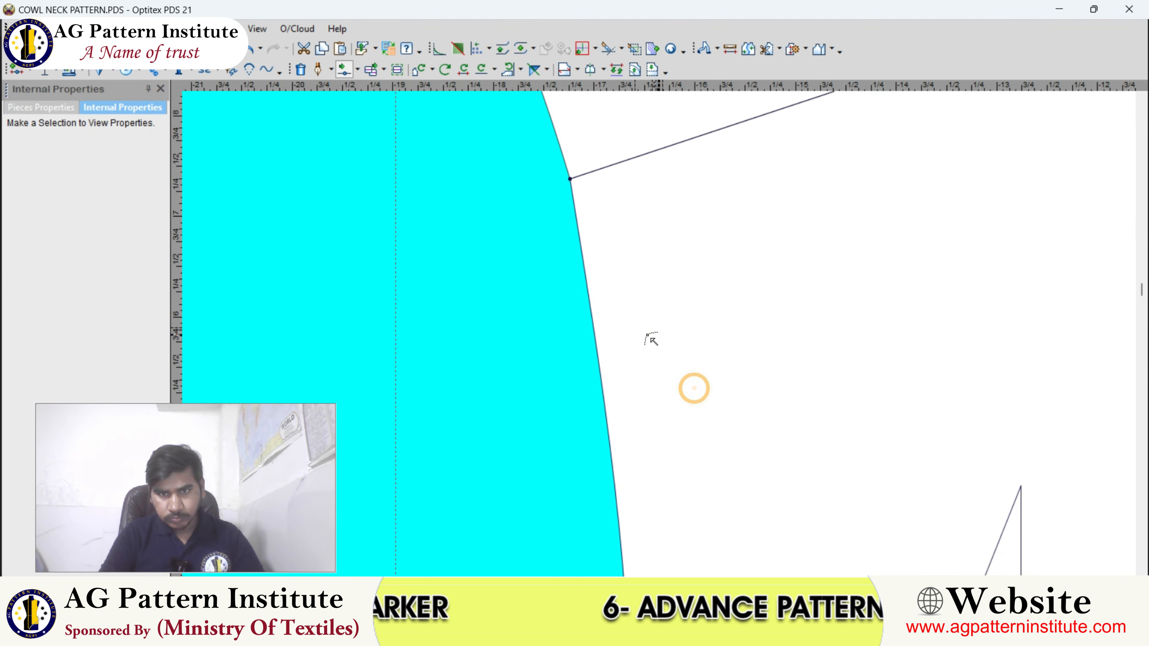
pyautogui.click(599, 407)
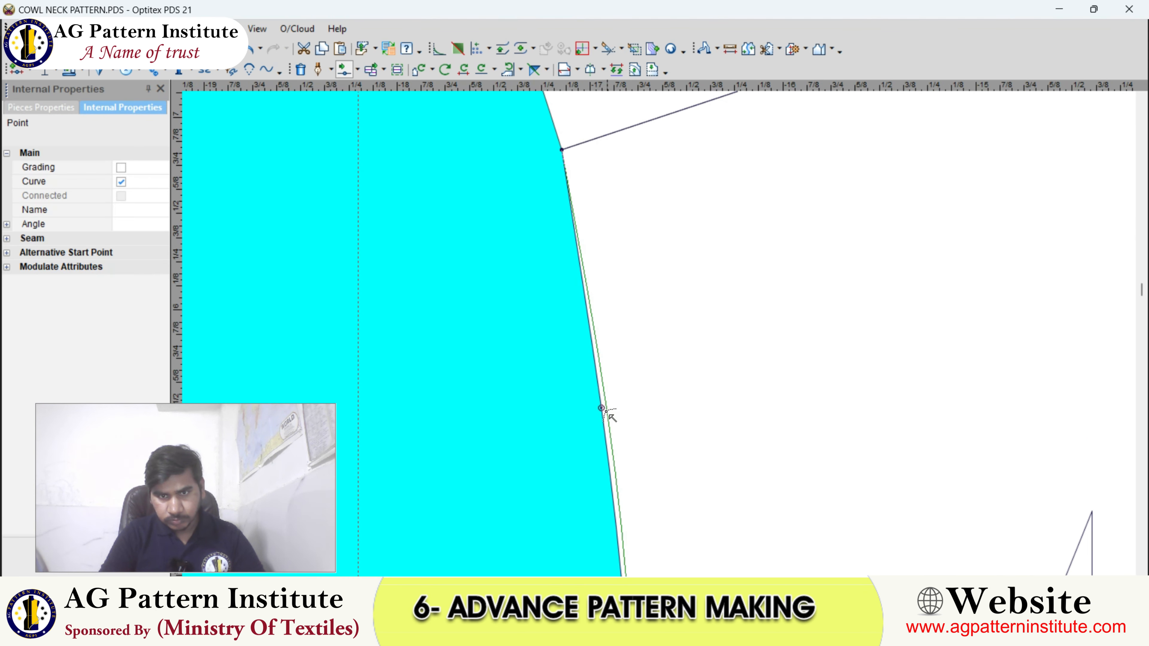
pyautogui.doubleClick(609, 414)
pyautogui.press('Escape')
pyautogui.scroll(4, 659, 331)
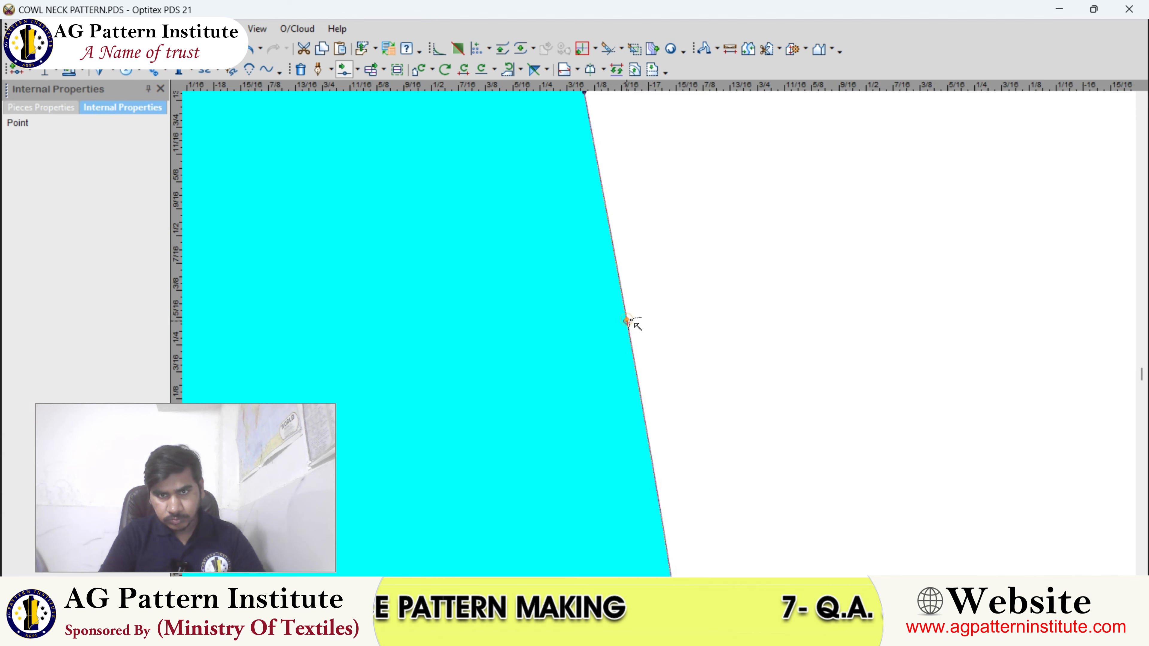
pyautogui.scroll(-6, 634, 322)
pyautogui.click(661, 337)
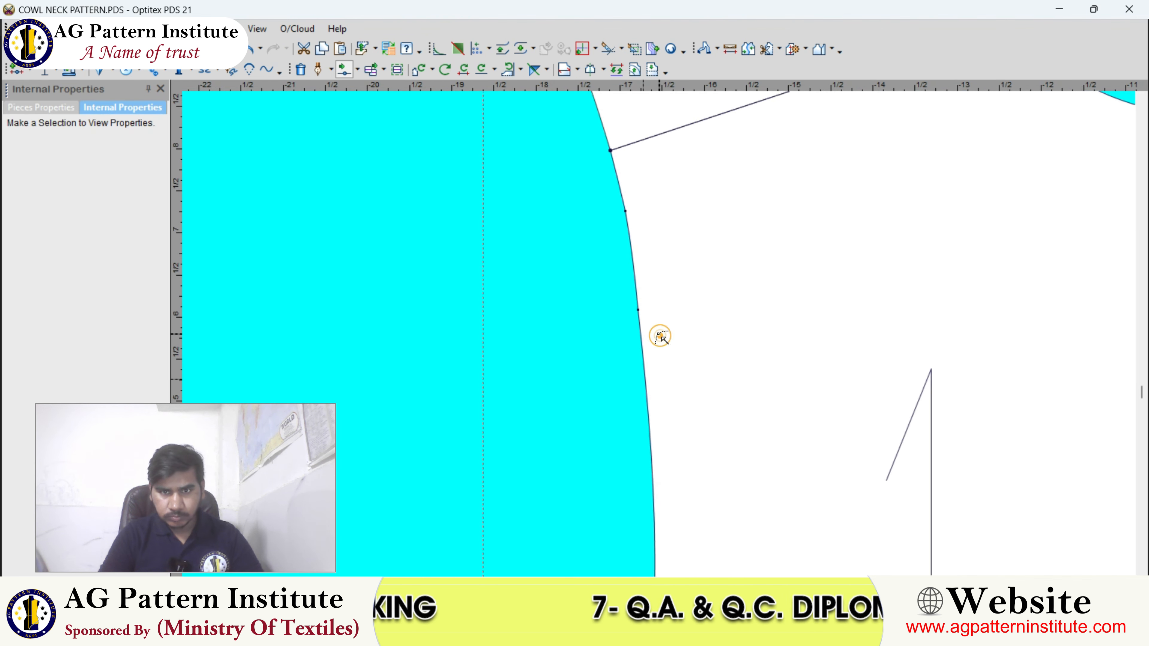
# Step: Adjust the lower of the added back armhole points to refine the curve across the joined shoulder
pyautogui.scroll(3, 660, 336)
pyautogui.click(626, 295)
pyautogui.scroll(-5, 662, 333)
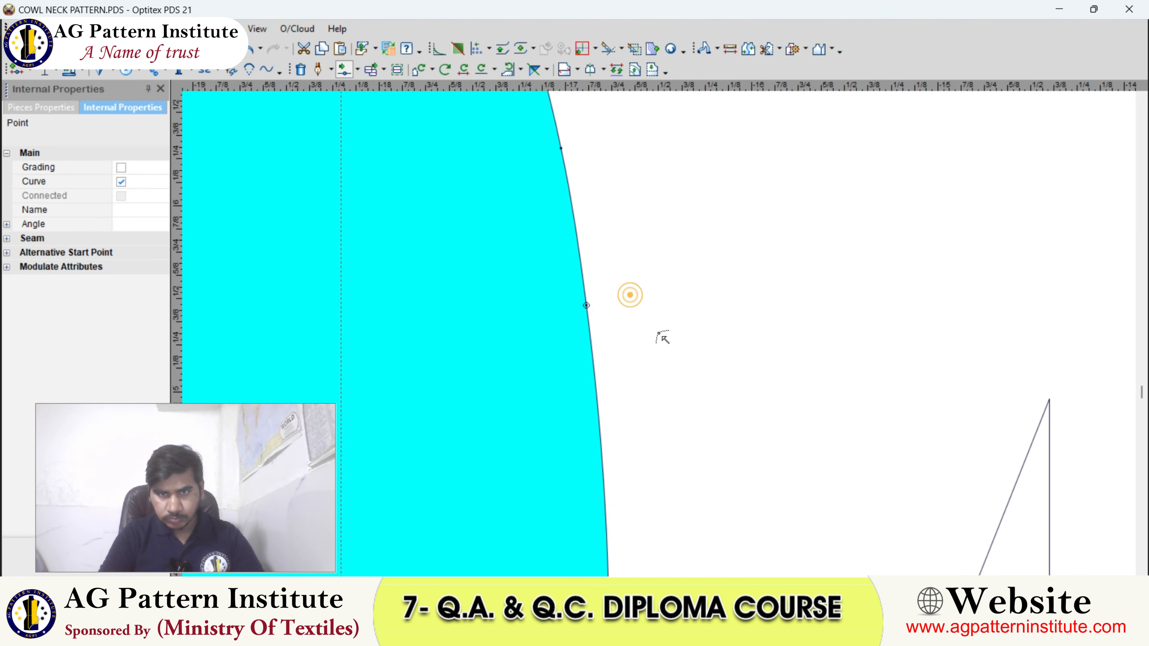
pyautogui.click(674, 326)
pyautogui.scroll(3, 669, 317)
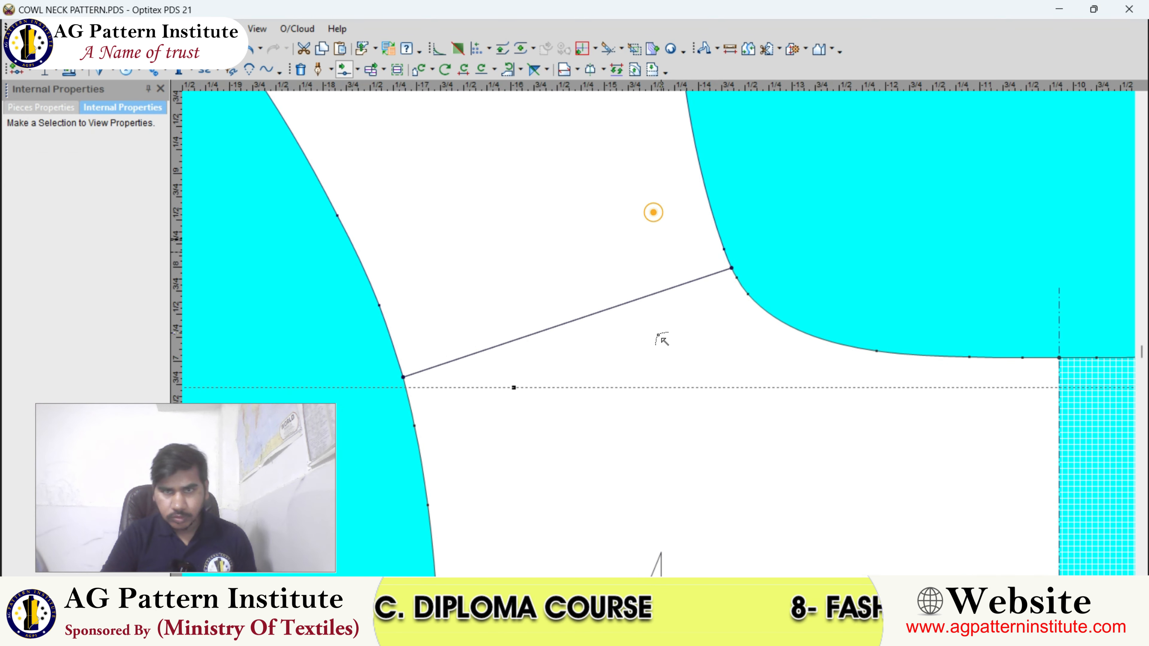
pyautogui.scroll(-5, 661, 337)
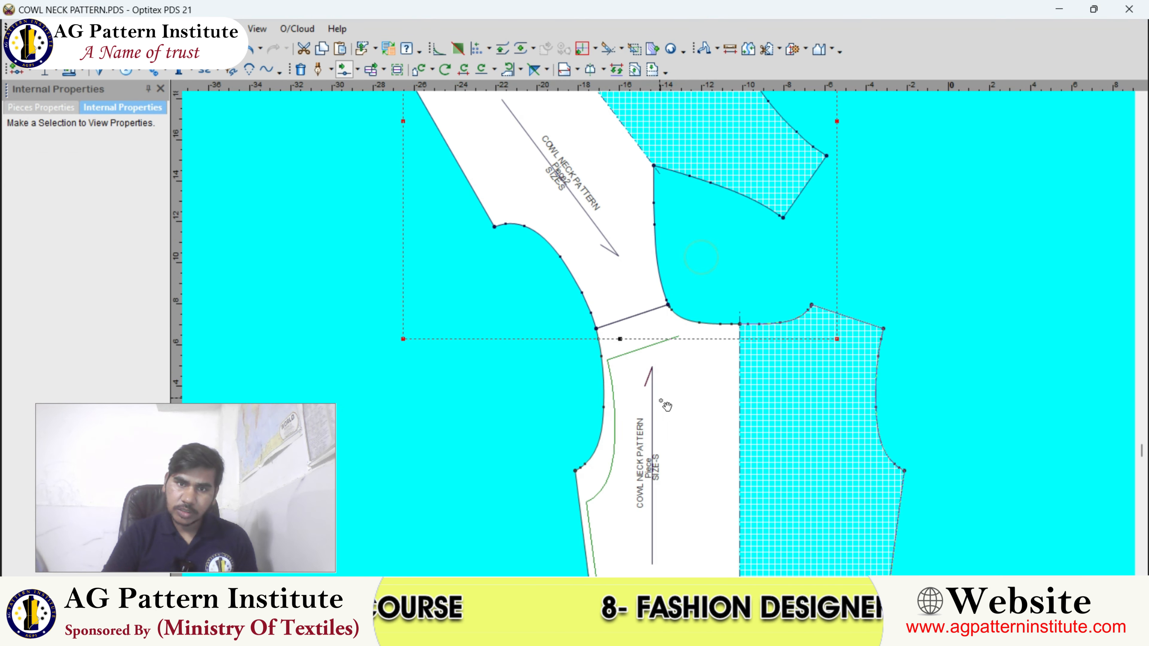
# Step: Move the back piece clear of the cowl front's shoulder seam so both pieces stand separately
pyautogui.click(663, 411)
pyautogui.rightClick(723, 221)
pyautogui.click(738, 229)
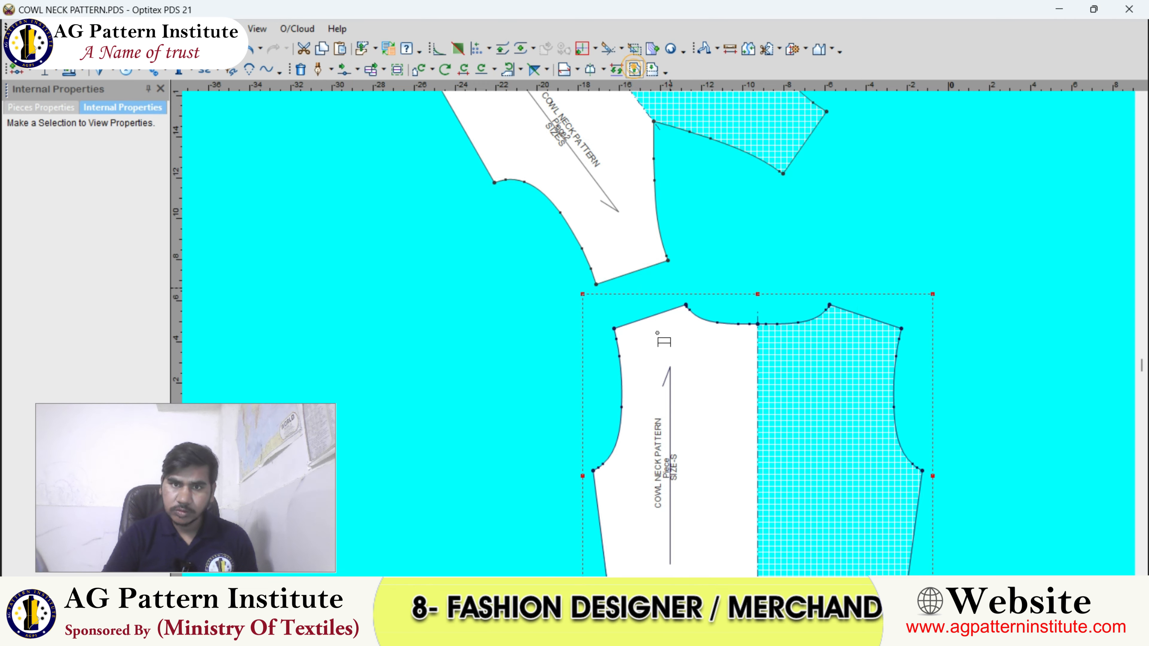
# Step: Draw a line parallel to the cowl front's shoulder seam at a distance of 1.25, extended to neckline and armhole
pyautogui.scroll(3, 659, 334)
pyautogui.click(668, 296)
pyautogui.click(662, 272)
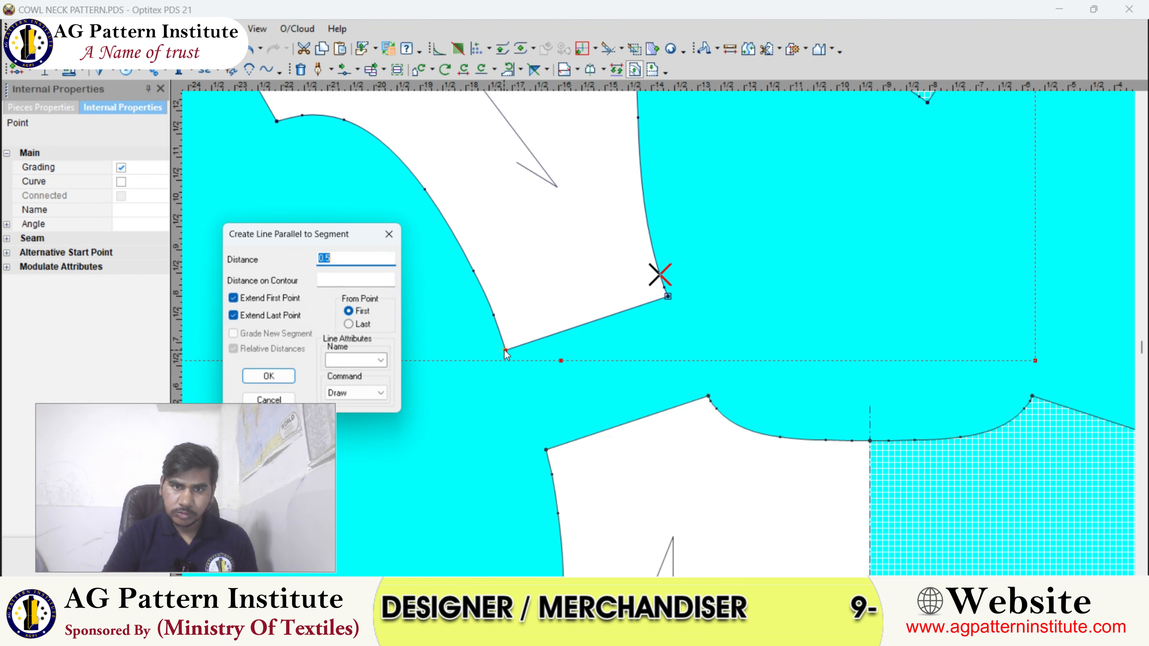
pyautogui.write('1.25')
pyautogui.press('Return')
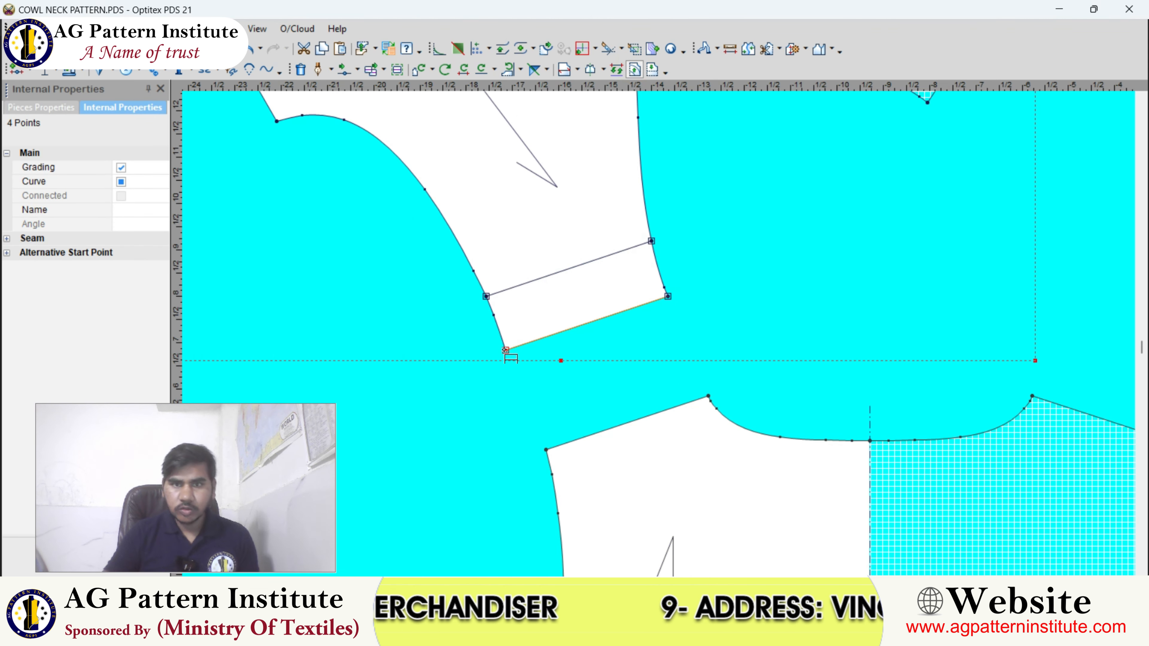
# Step: Split the shoulder strip off the cowl front along the parallel line as a separate piece, with seam width 0
pyautogui.scroll(-3, 803, 257)
pyautogui.rightClick(834, 256)
pyautogui.click(840, 230)
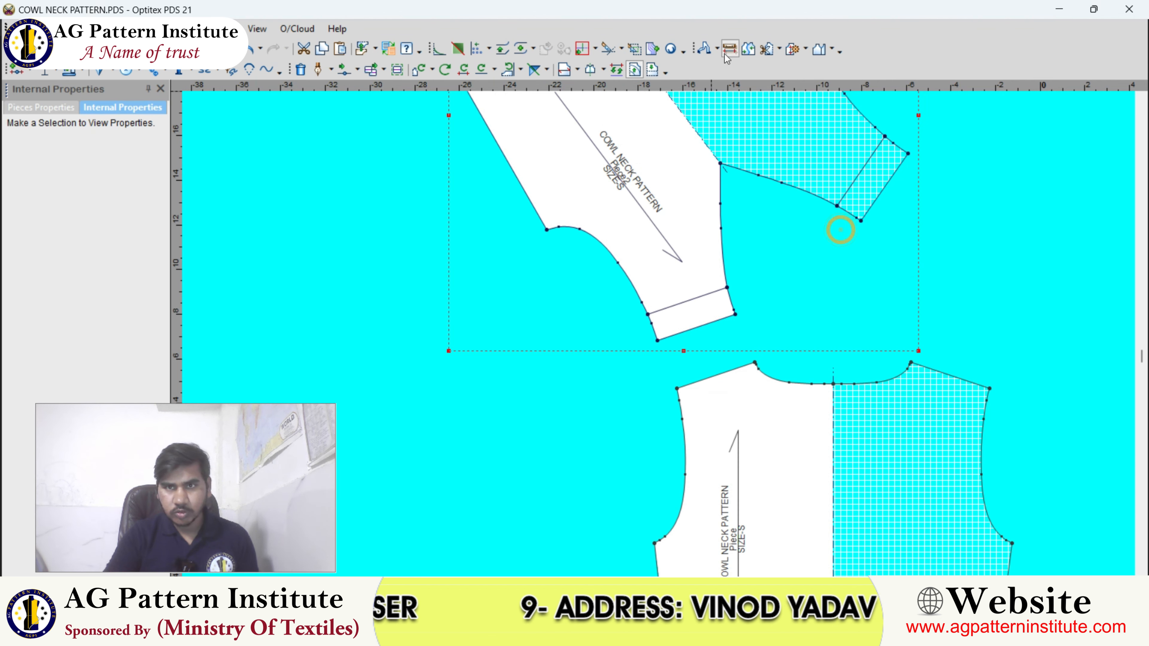
pyautogui.click(779, 50)
pyautogui.click(887, 90)
pyautogui.scroll(4, 654, 340)
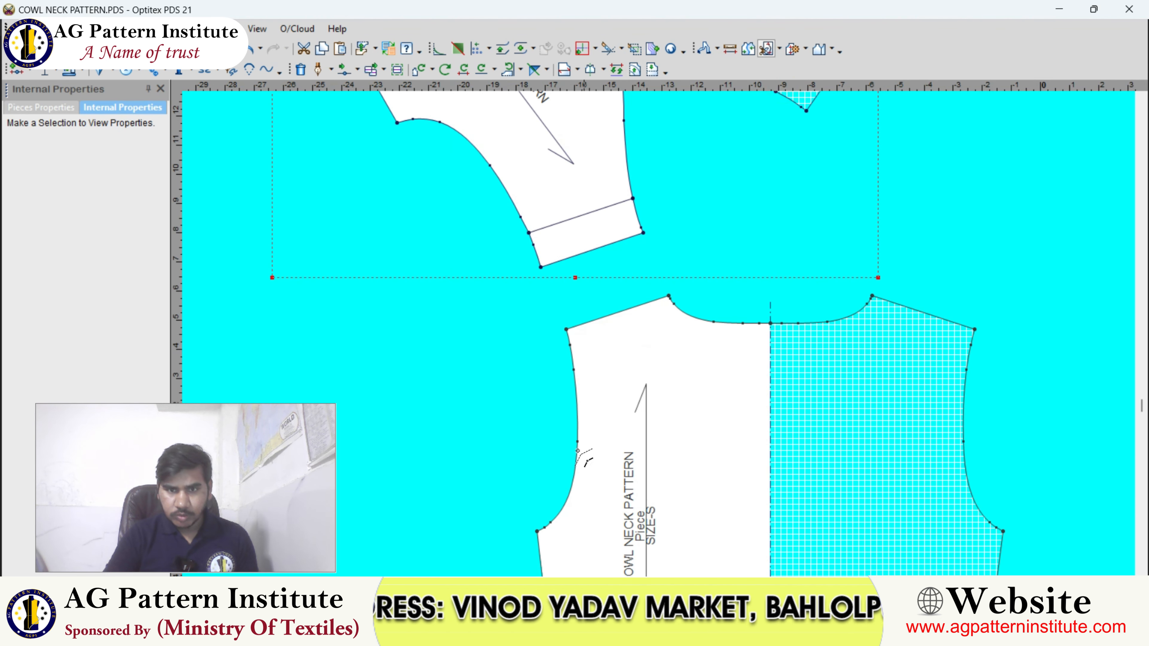
pyautogui.scroll(-4, 652, 351)
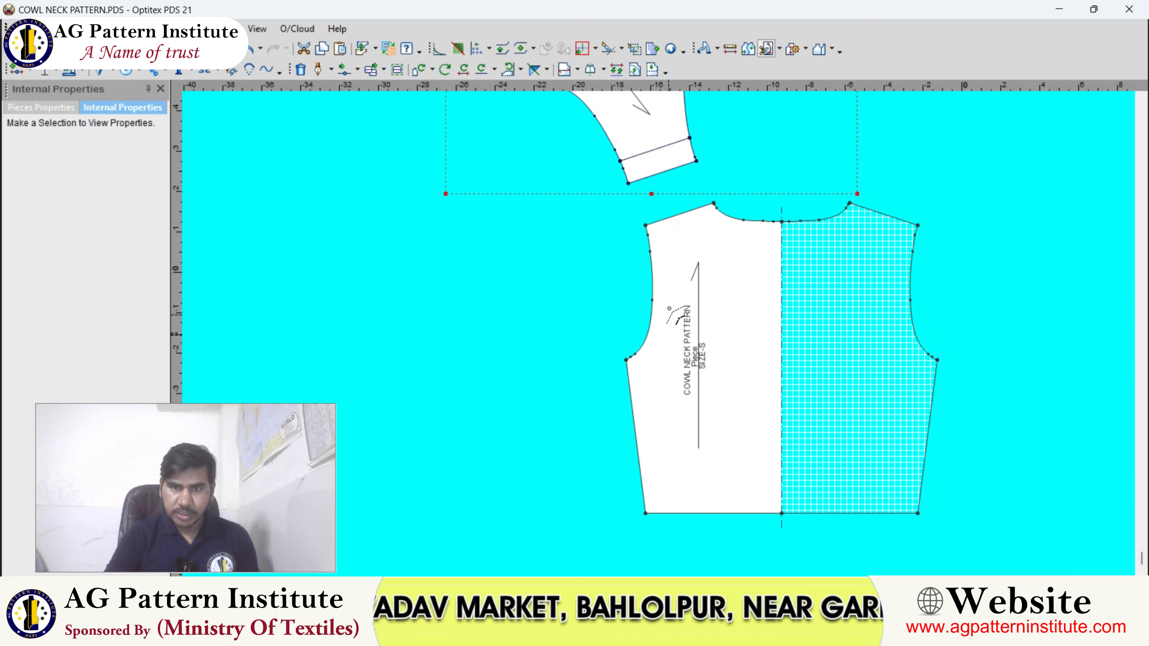
pyautogui.scroll(4, 632, 290)
pyautogui.click(633, 290)
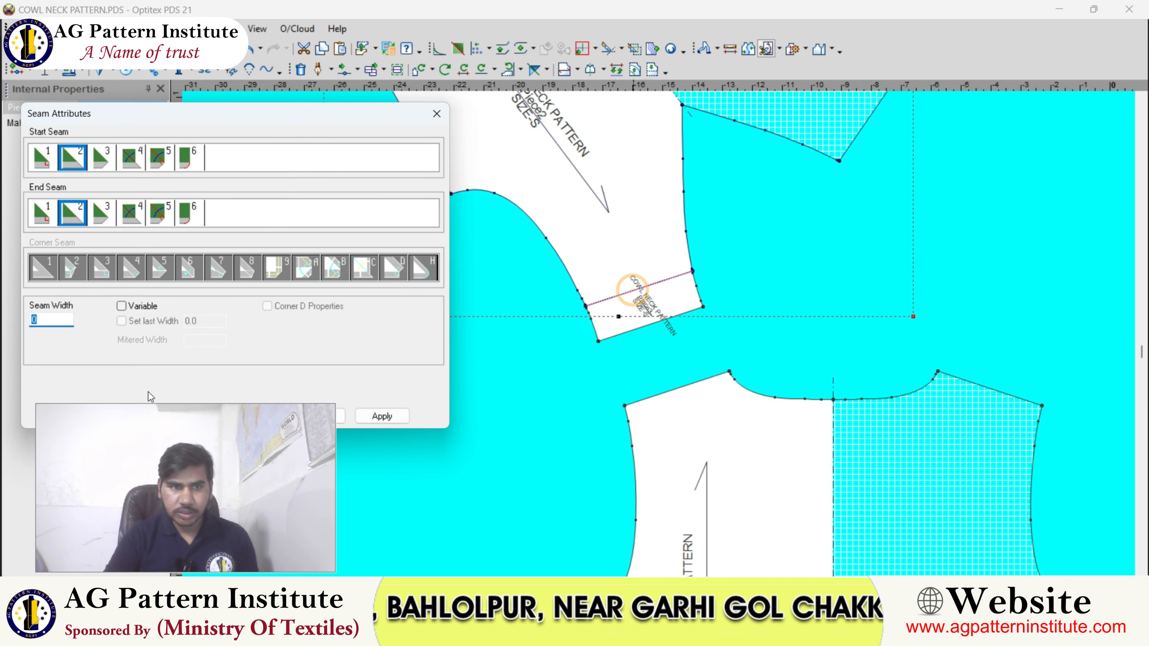
pyautogui.moveTo(235, 116); pyautogui.dragTo(318, 27)
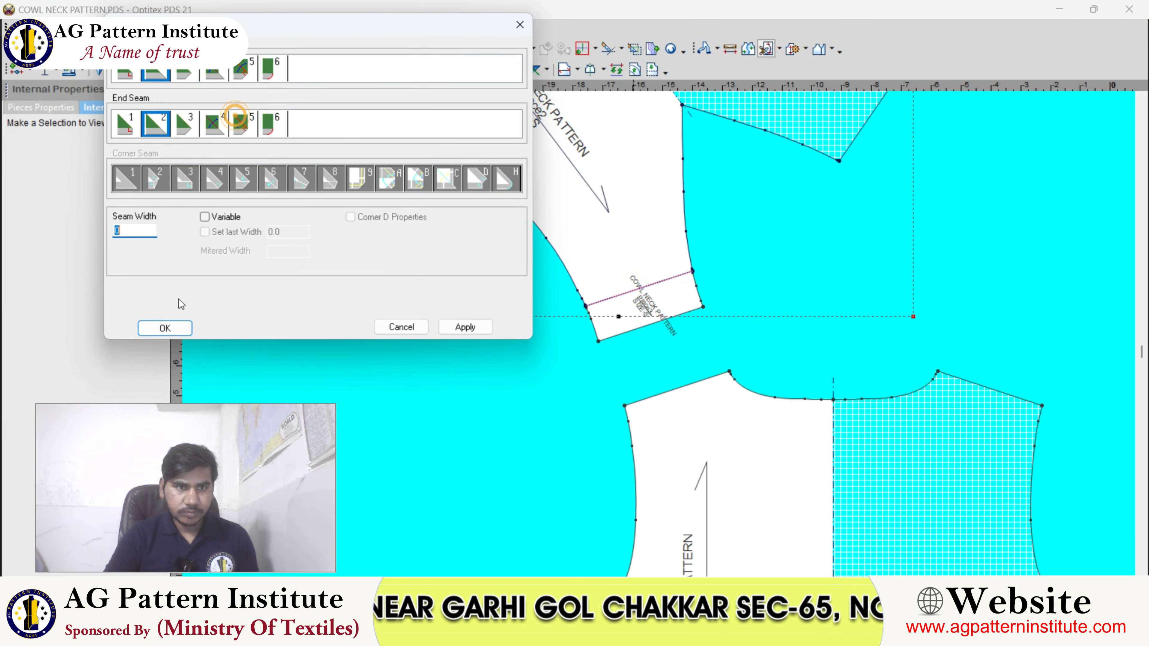
pyautogui.click(164, 328)
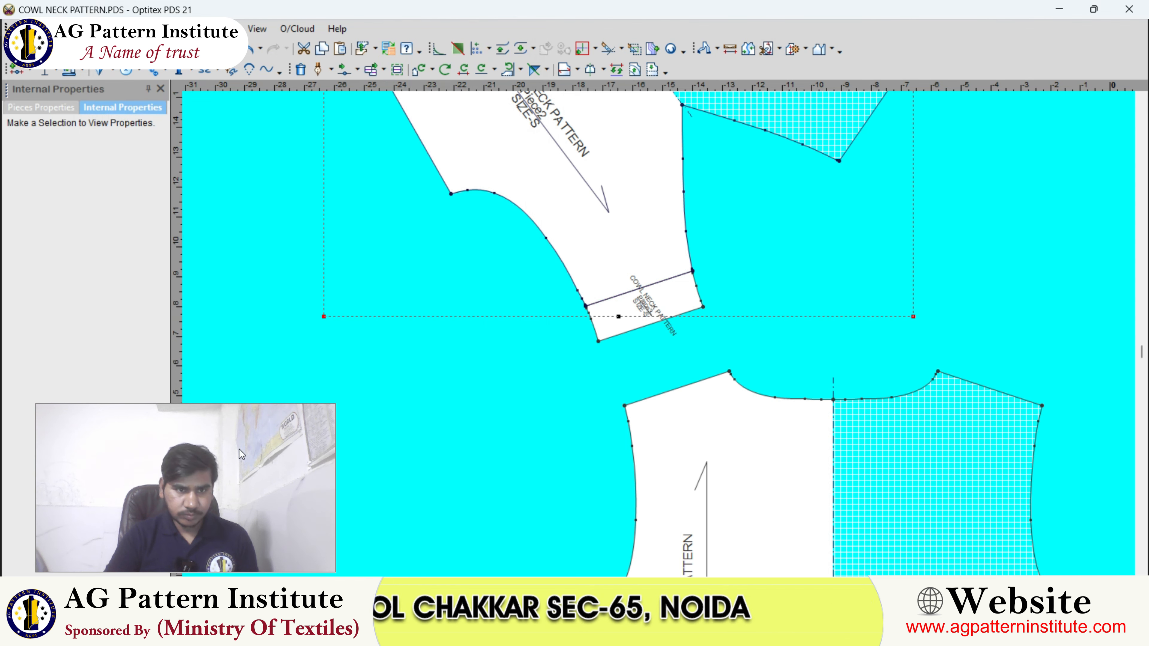
# Step: Move the shoulder strip away from the cowl front and place it just above the back's shoulder seam
pyautogui.moveTo(197, 483); pyautogui.dragTo(197, 479)
pyautogui.scroll(-3, 633, 394)
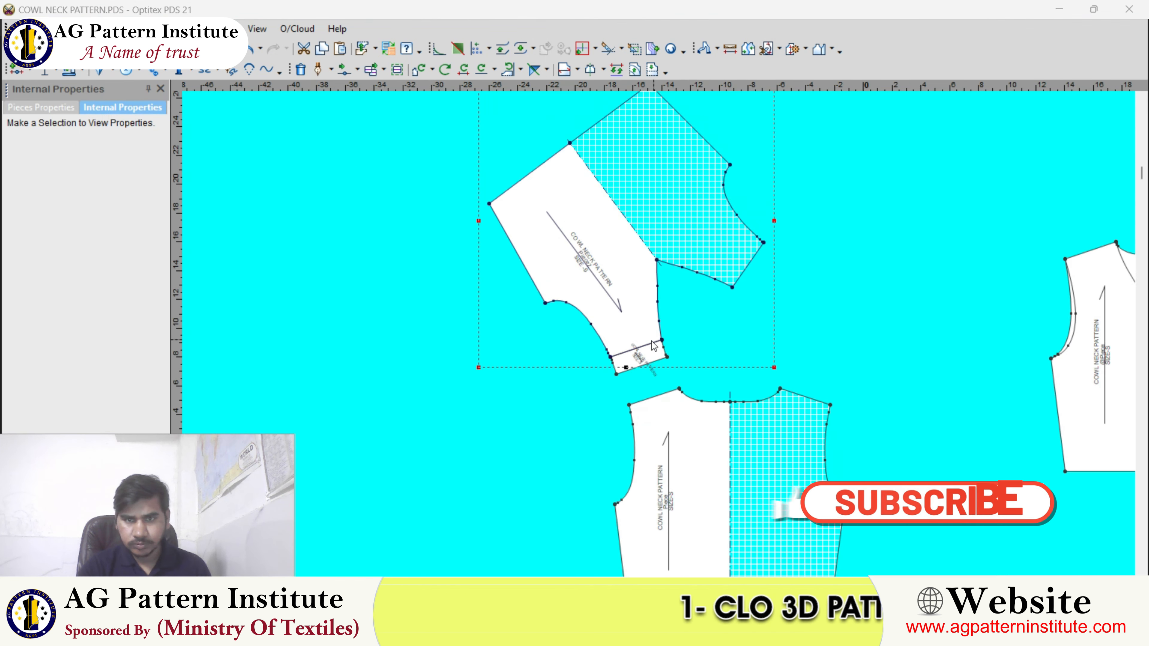
pyautogui.scroll(2, 654, 362)
pyautogui.click(657, 360)
pyautogui.scroll(2, 675, 375)
pyautogui.click(662, 390)
pyautogui.moveTo(642, 296); pyautogui.dragTo(633, 239)
pyautogui.scroll(-1, 633, 245)
pyautogui.moveTo(638, 297); pyautogui.dragTo(662, 370)
pyautogui.scroll(4, 659, 334)
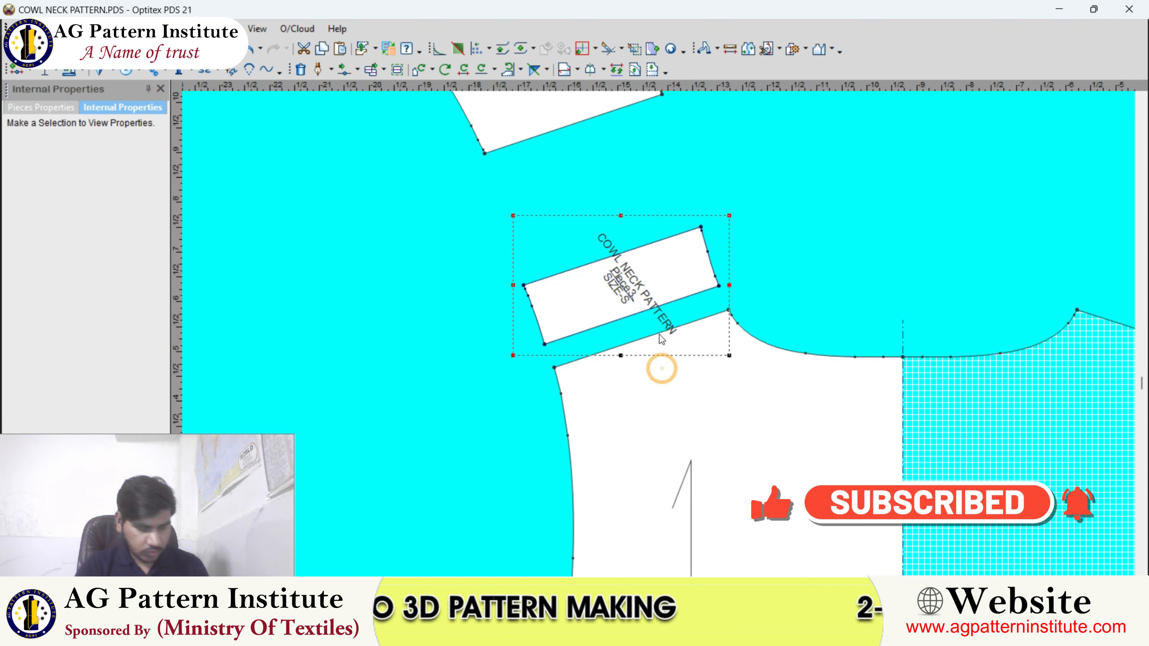
# Step: Join the shoulder strip to the back piece along the shoulder seam, without changing direction
pyautogui.scroll(1, 659, 336)
pyautogui.click(656, 348)
pyautogui.click(631, 192)
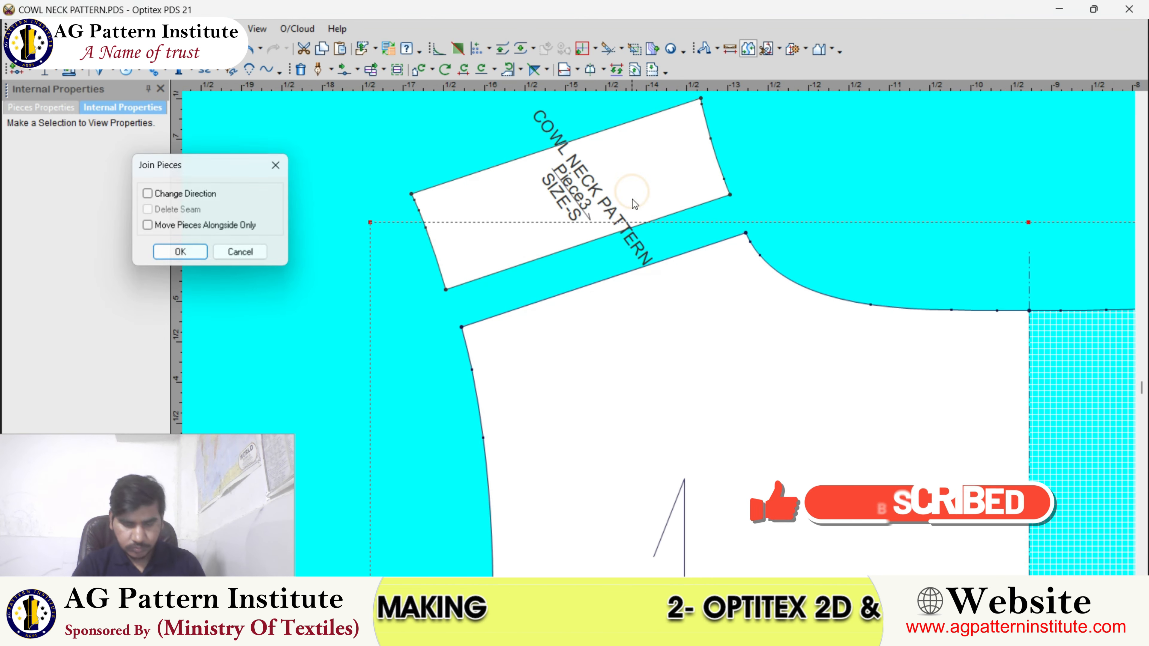
pyautogui.press('Return')
pyautogui.click(786, 165)
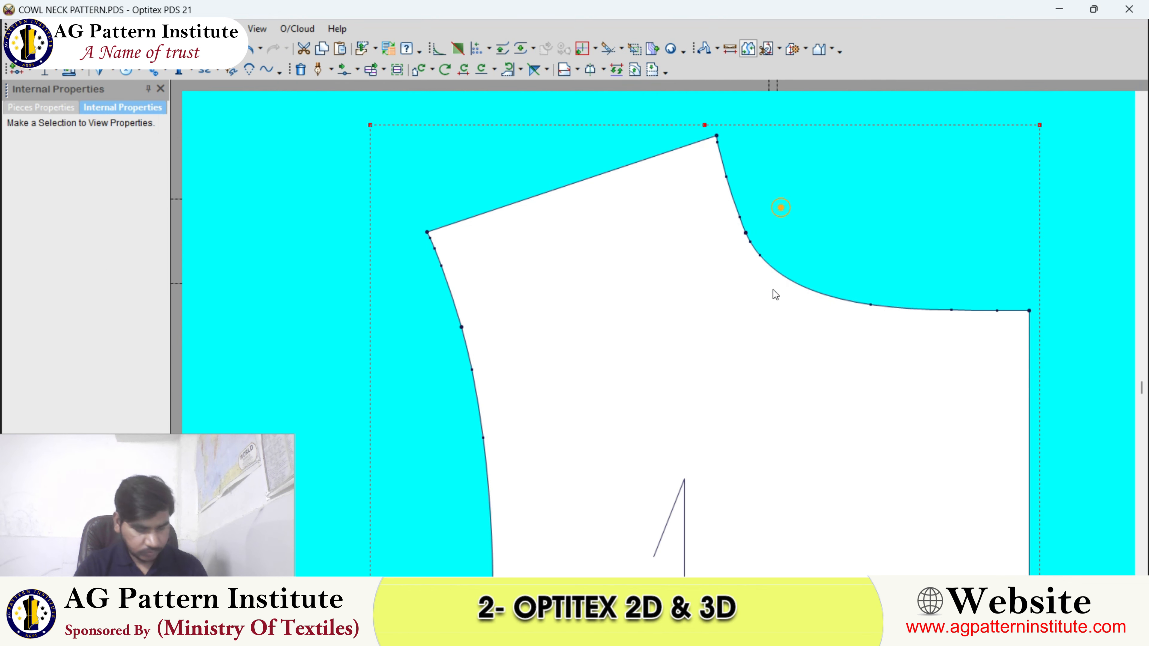
# Step: Make the joint points on the back neckline and back armhole curve points to smooth the joined contour
pyautogui.scroll(1, 658, 333)
pyautogui.click(637, 236)
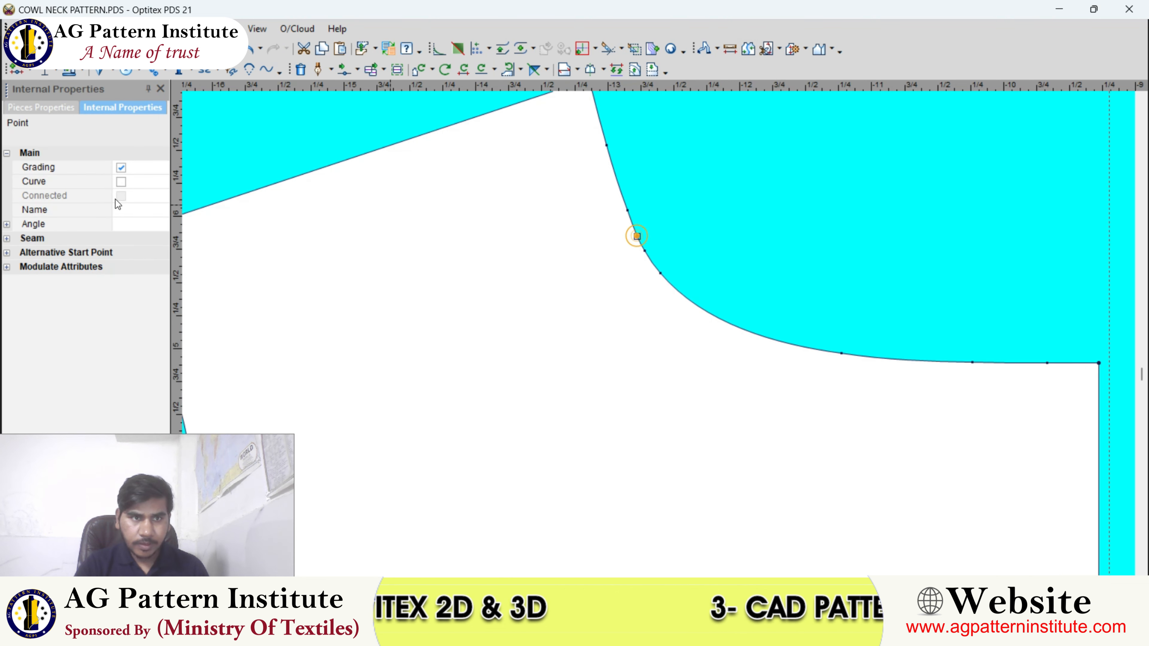
pyautogui.click(122, 181)
pyautogui.scroll(-1, 388, 291)
pyautogui.click(119, 180)
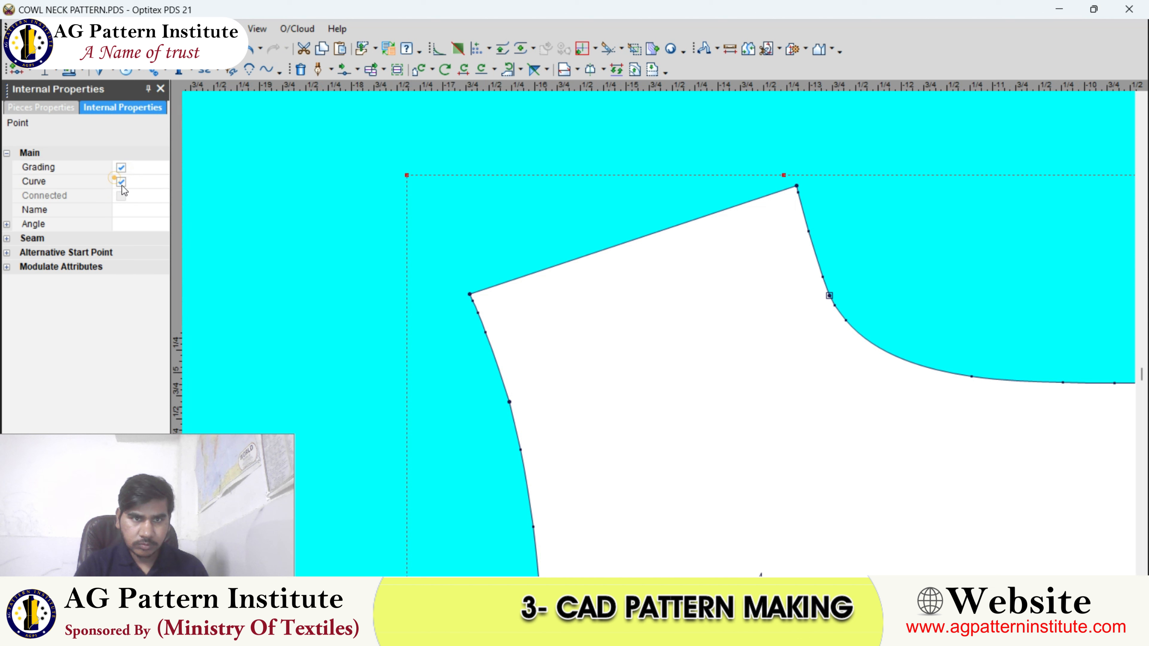
pyautogui.click(509, 402)
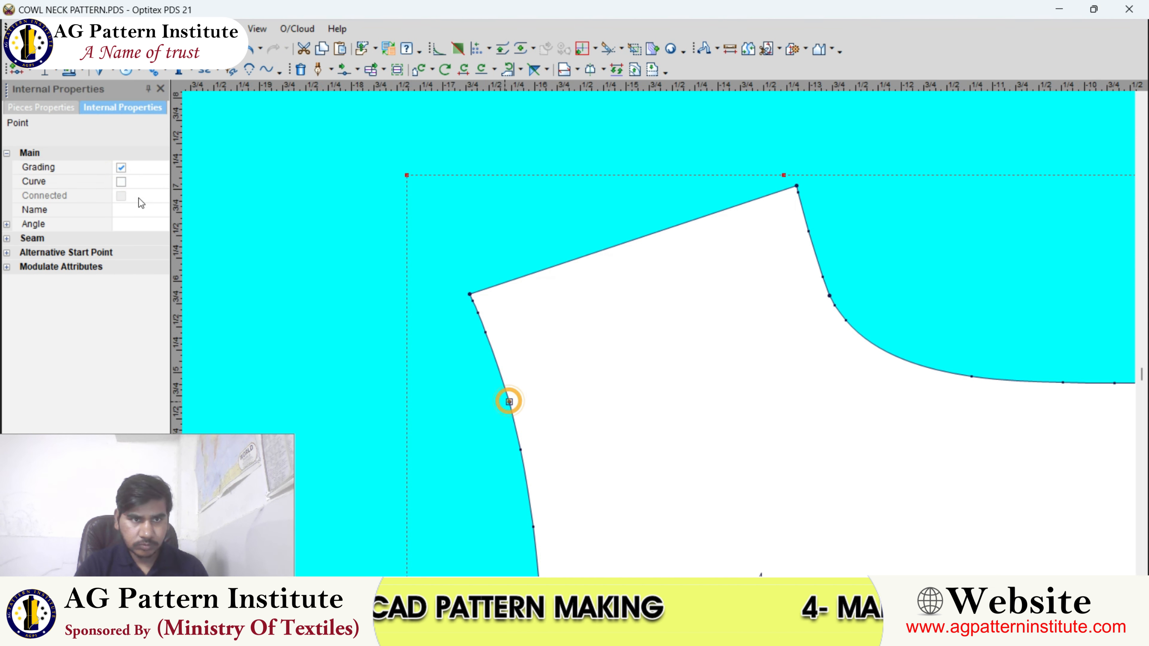
pyautogui.click(121, 181)
pyautogui.click(121, 182)
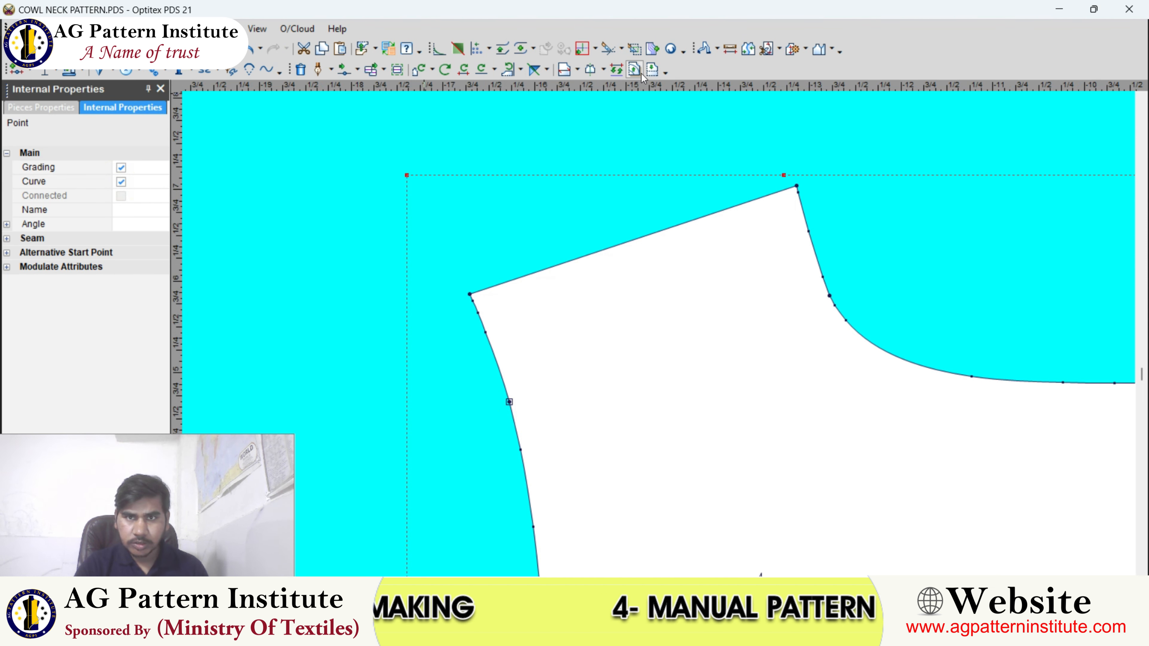
# Step: Draw a line parallel to the back's extended shoulder edge at a distance of 1.25 to mark the original shoulder
pyautogui.click(469, 295)
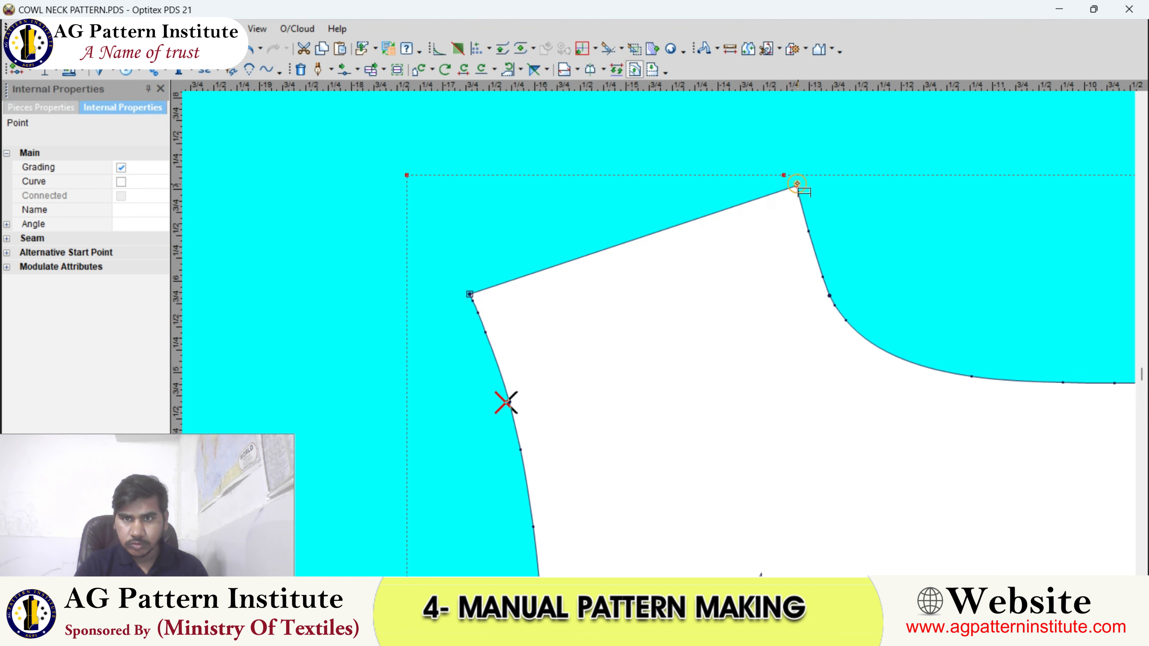
pyautogui.click(797, 185)
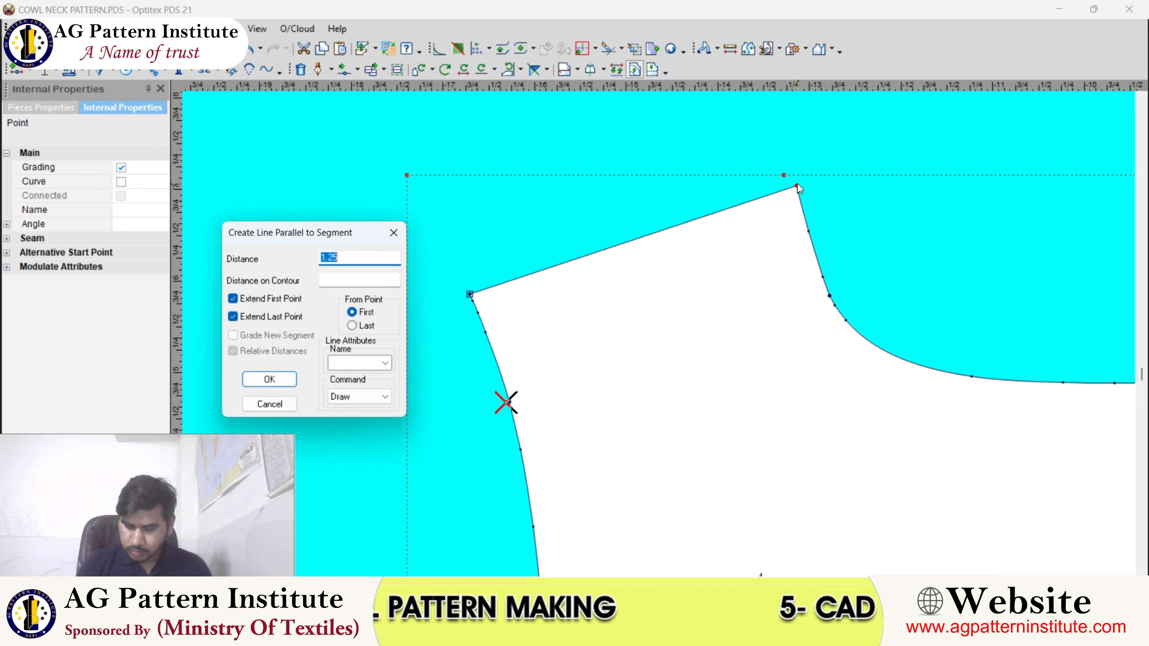
pyautogui.press('Return')
pyautogui.scroll(-8, 799, 186)
pyautogui.click(702, 306)
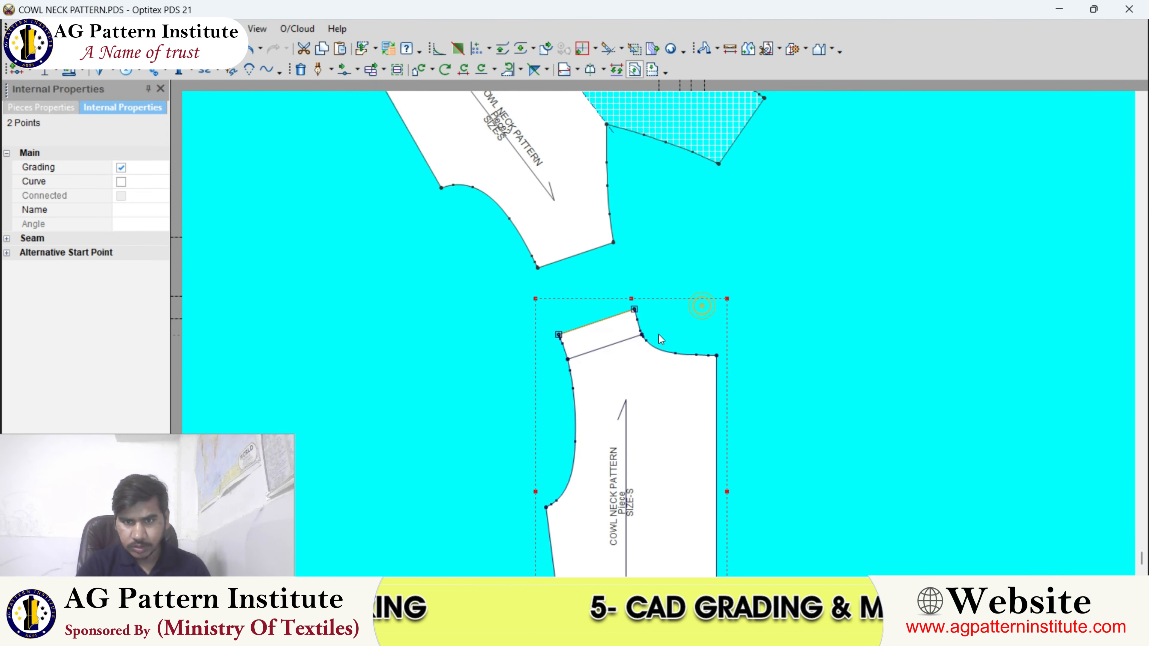
# Step: Mirror the back half along its centre back line to open the full back piece
pyautogui.scroll(3, 659, 334)
pyautogui.press('h')
pyautogui.click(710, 197)
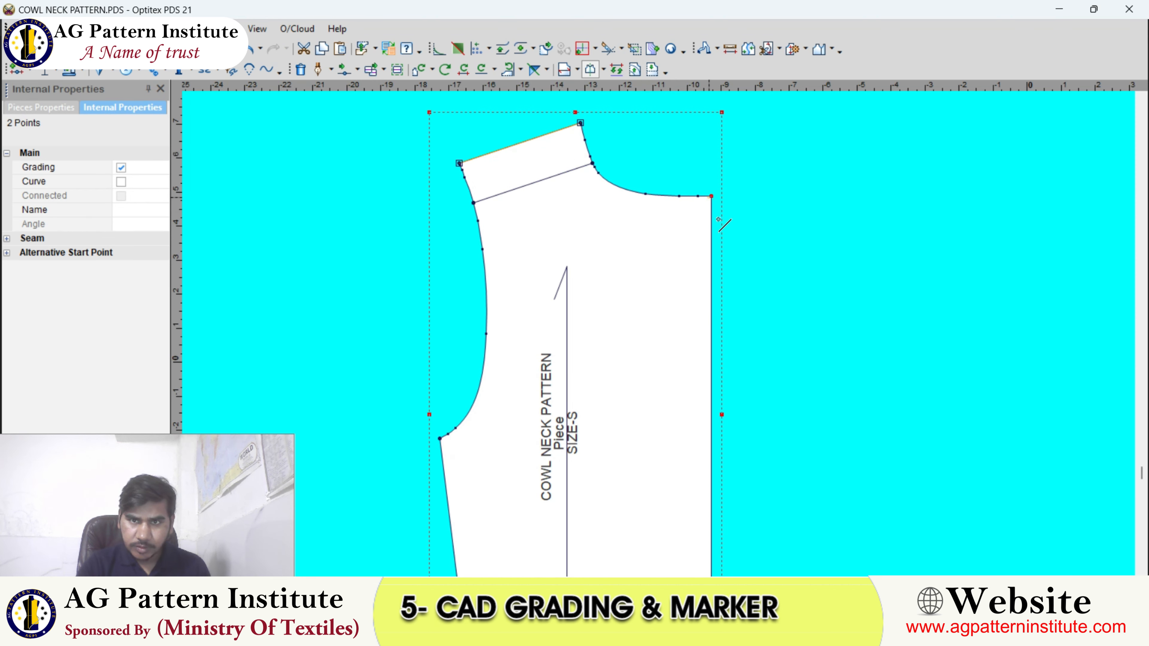
pyautogui.scroll(-3, 662, 339)
pyautogui.click(648, 456)
pyautogui.scroll(-3, 652, 348)
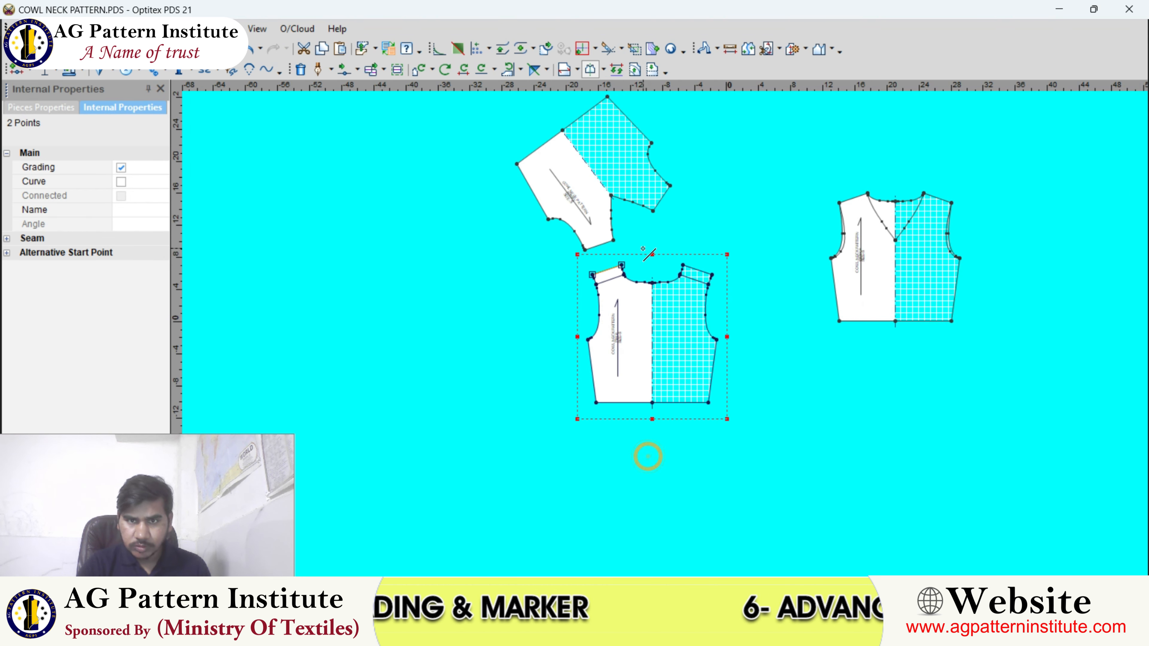
# Step: Move the back and the cowl front apart so each piece lies in free space
pyautogui.rightClick(643, 248)
pyautogui.click(655, 259)
pyautogui.press('space')
pyautogui.click(507, 343)
pyautogui.scroll(2, 507, 343)
pyautogui.press('space')
pyautogui.click(719, 310)
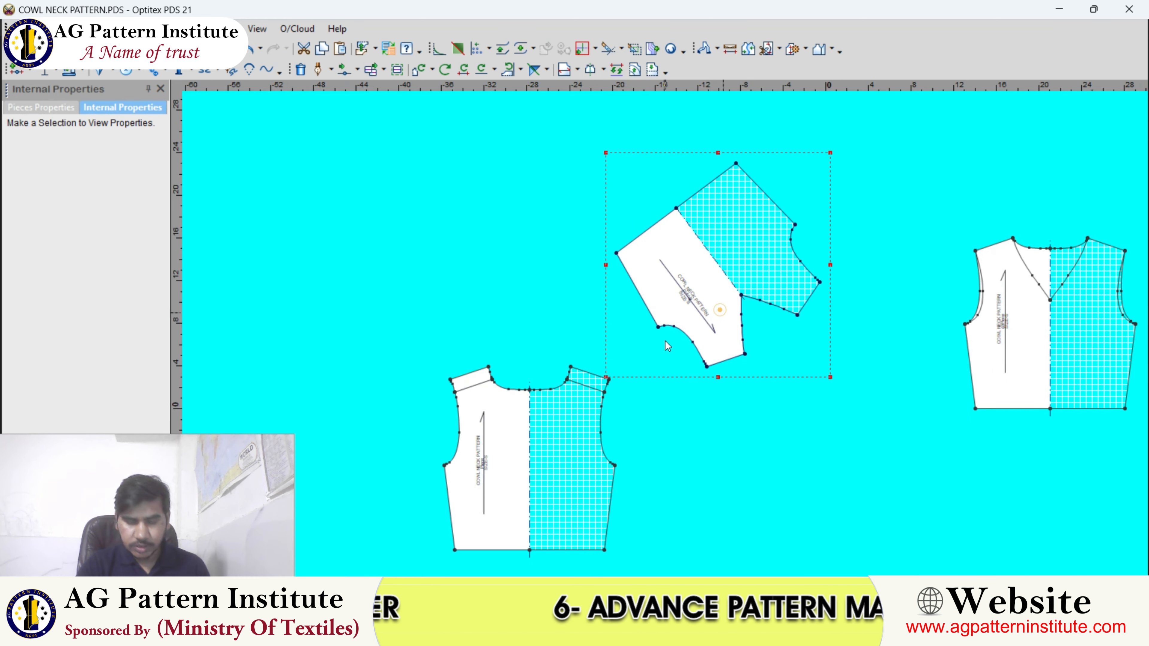
# Step: Try to turn the slanted cowl front upright, and undo the rotations
pyautogui.scroll(-1, 665, 342)
pyautogui.press('=')
pyautogui.press(']')
pyautogui.press(']')
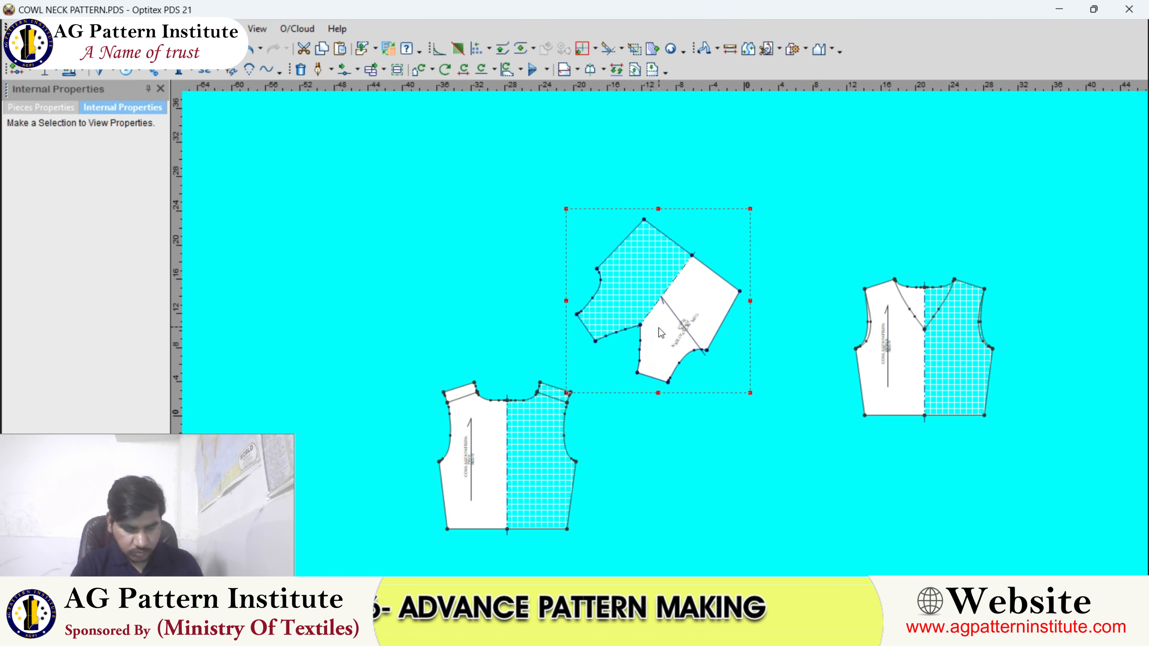
pyautogui.click(254, 53)
pyautogui.click(255, 53)
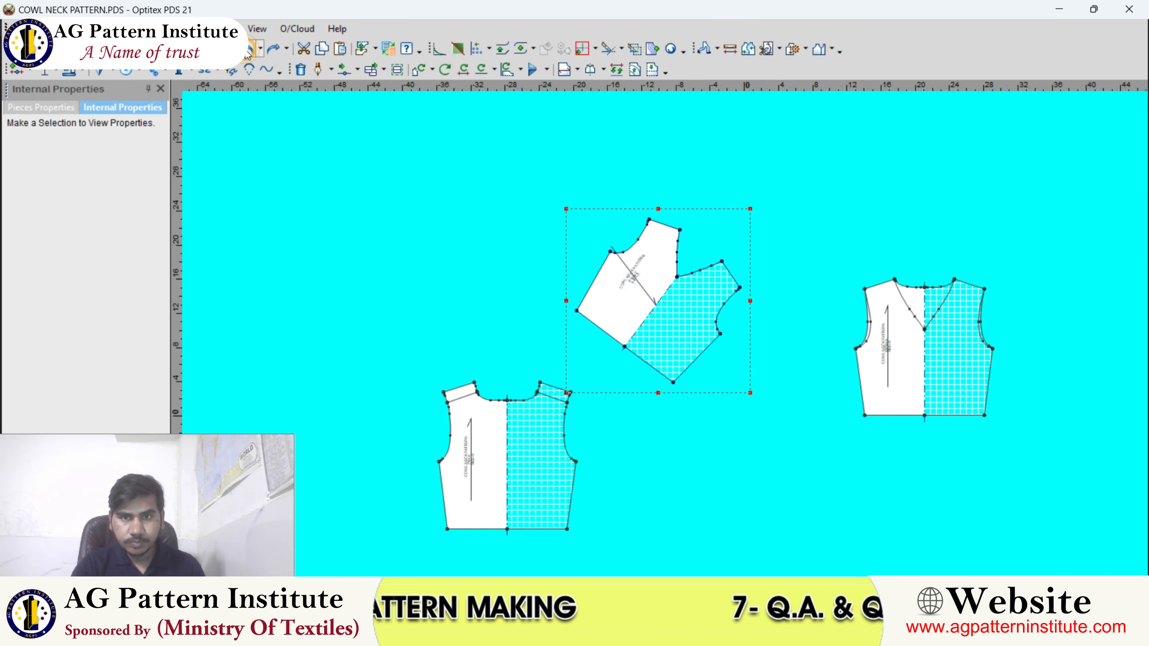
pyautogui.click(254, 53)
# Step: Align the cowl front to its centre fold line and rotate the piece until it stands upright with its grainline vertical
pyautogui.scroll(1, 676, 388)
pyautogui.scroll(1, 670, 271)
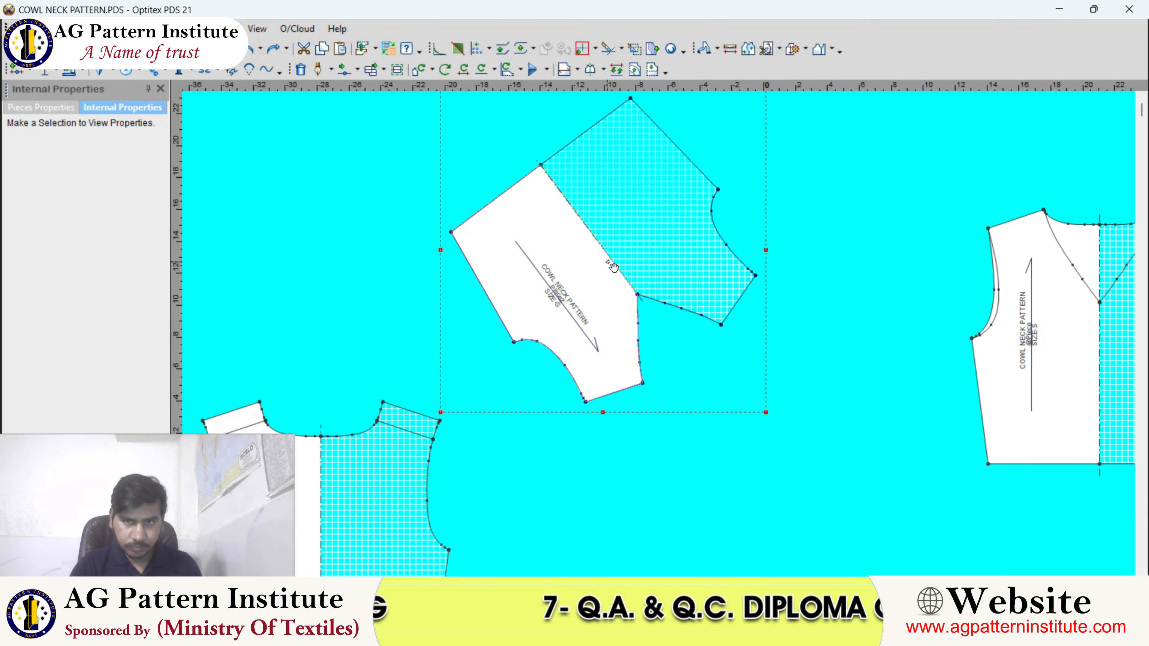
pyautogui.click(608, 261)
pyautogui.scroll(-1, 608, 261)
pyautogui.scroll(1, 660, 334)
pyautogui.press('=')
pyautogui.scroll(-2, 659, 334)
pyautogui.click(664, 338)
pyautogui.press('=')
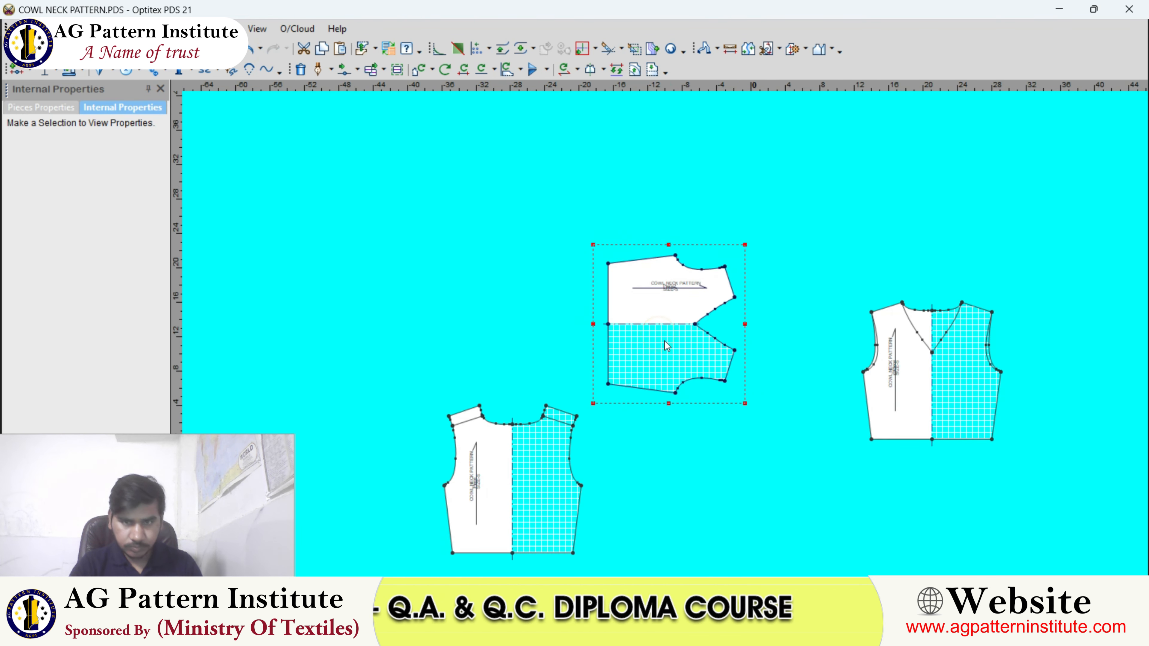
pyautogui.press(']')
pyautogui.press(']')
pyautogui.press(']')
# Step: Place the upright cowl front in the free space beside the back piece
pyautogui.click(664, 339)
pyautogui.scroll(-4, 666, 342)
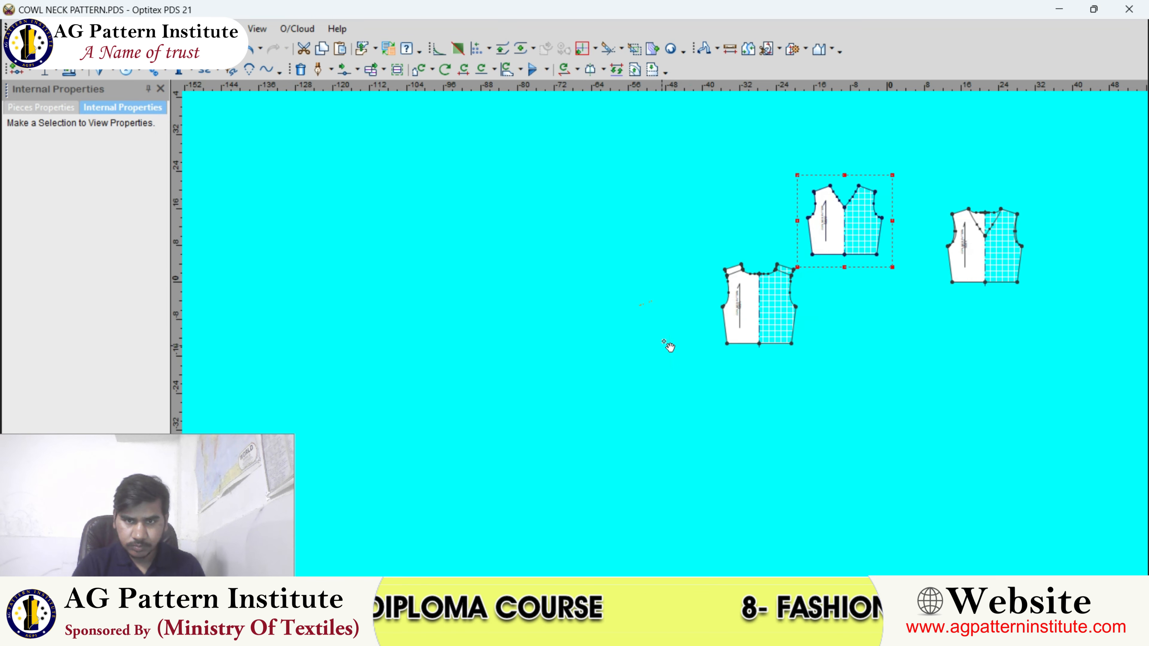
pyautogui.scroll(3, 662, 336)
pyautogui.click(642, 321)
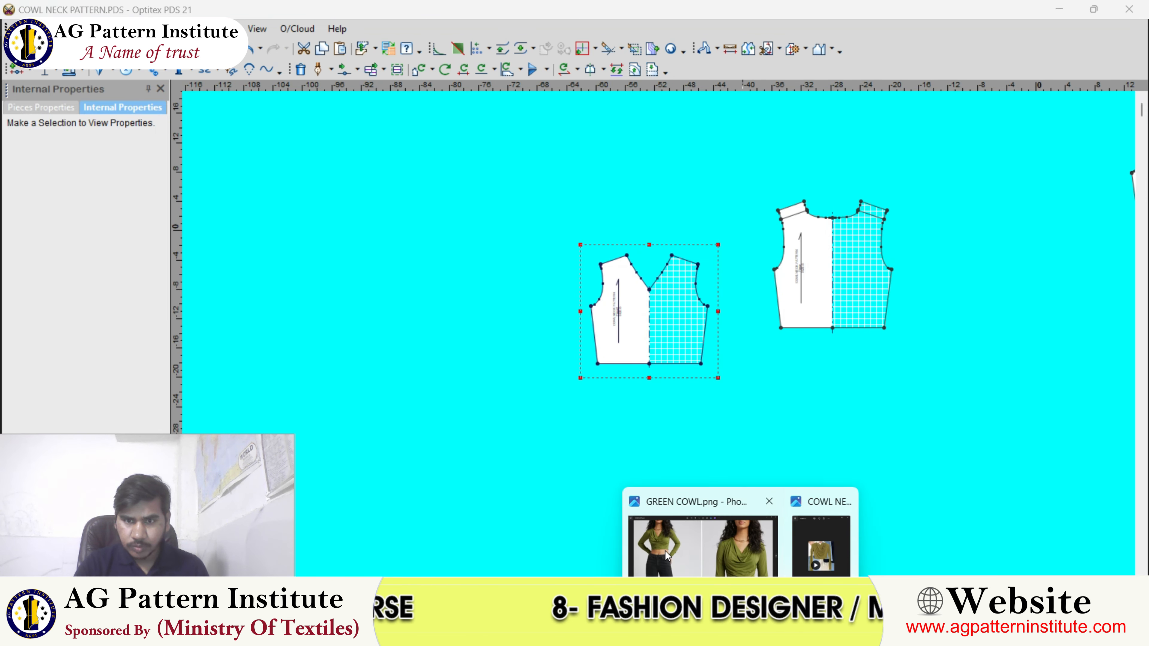
# Step: Switch to the Photos app to examine the shoulder and cowl drape in GREEN COWL.png, and return to the patterns in Optitex PDS
pyautogui.click(669, 553)
pyautogui.scroll(-3, 346, 346)
pyautogui.scroll(4, 475, 365)
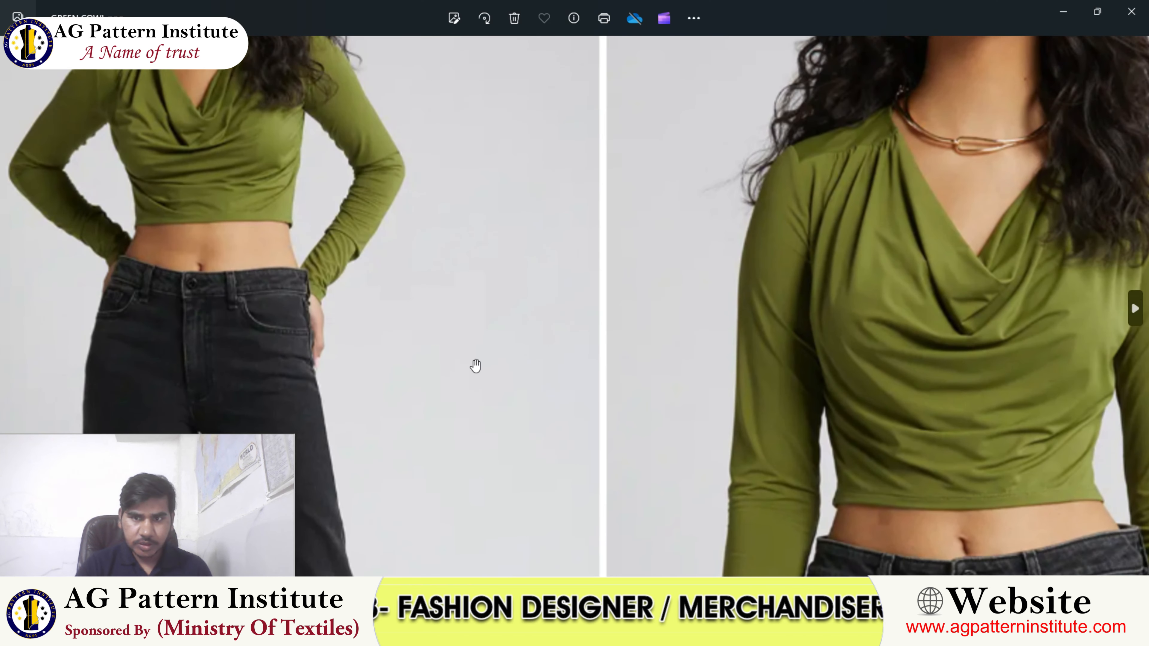
pyautogui.scroll(-5, 936, 492)
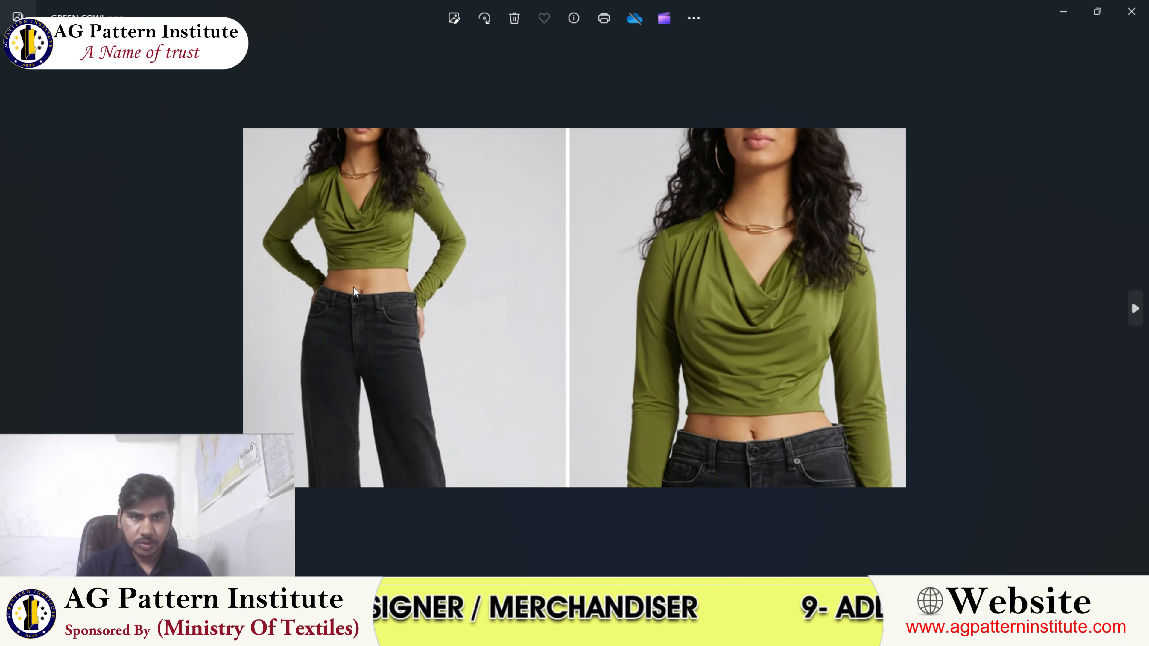
pyautogui.scroll(3, 385, 311)
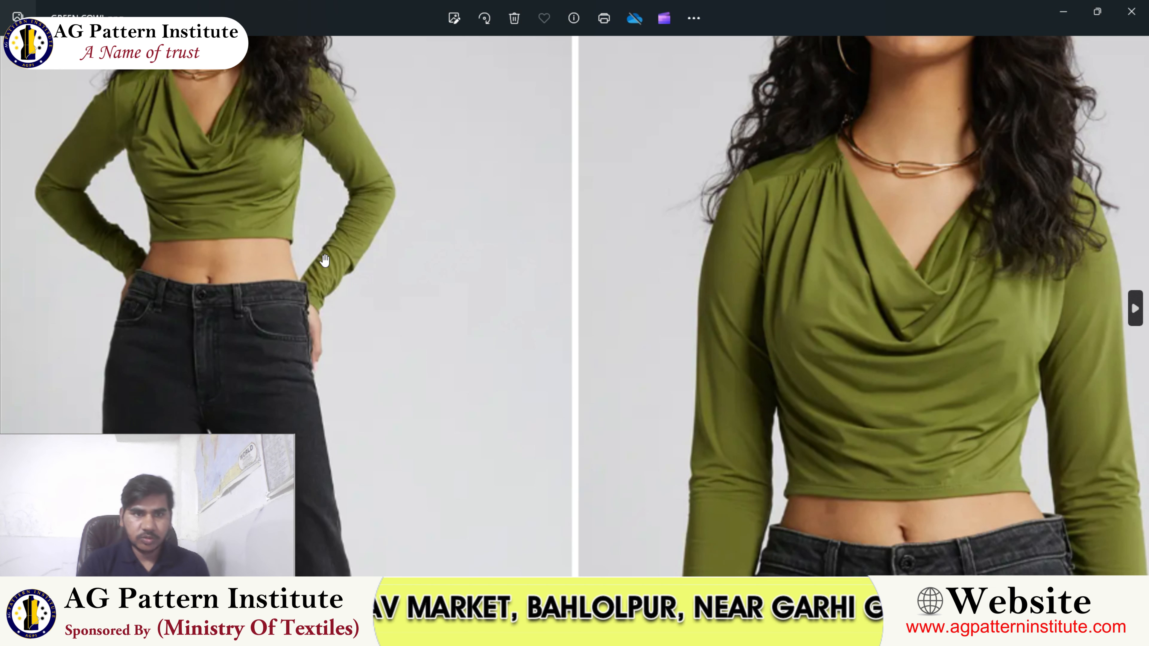
pyautogui.click(701, 634)
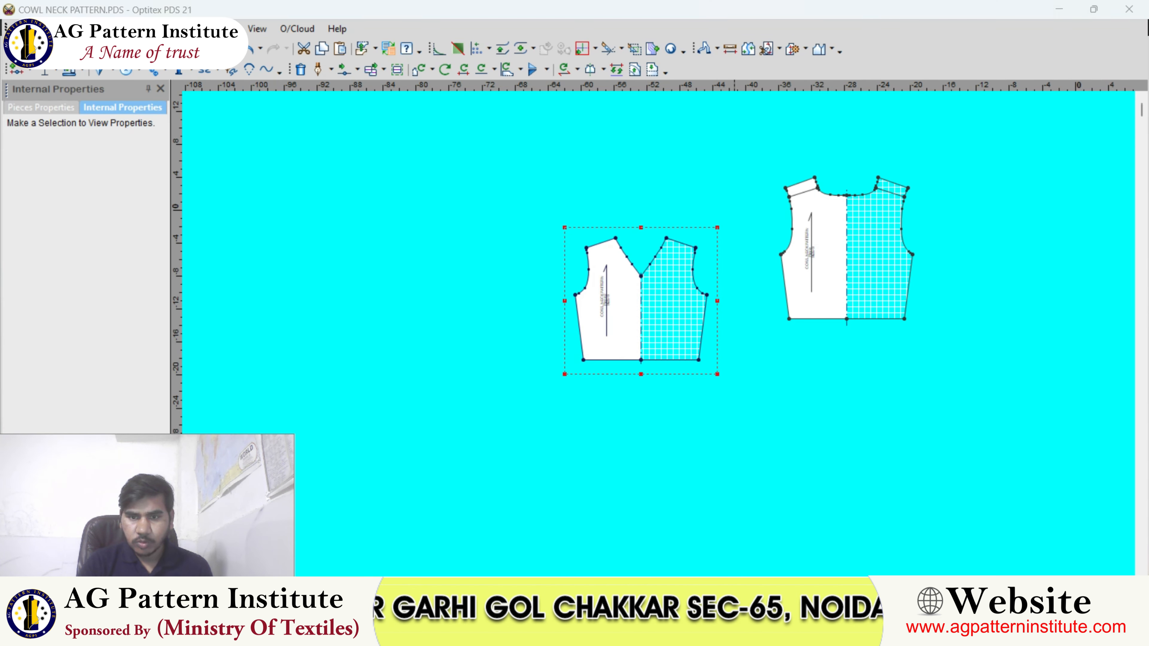
pyautogui.moveTo(701, 633)
pyautogui.click(653, 559)
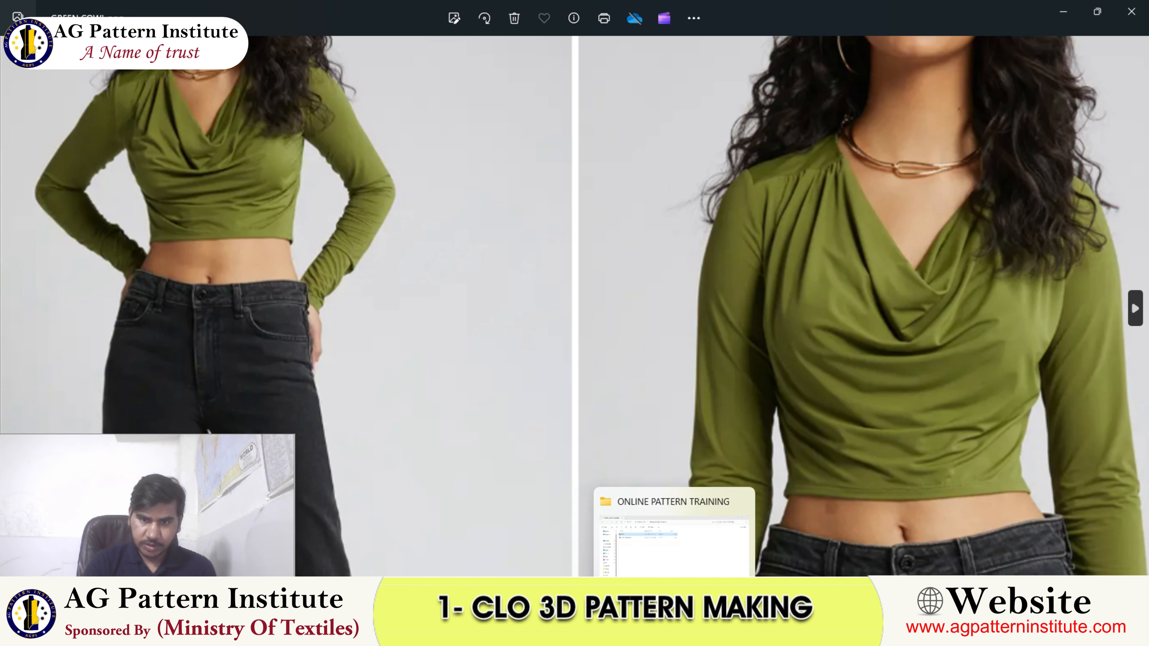
pyautogui.click(702, 633)
pyautogui.scroll(-3, 660, 334)
pyautogui.scroll(3, 659, 334)
pyautogui.scroll(3, 660, 334)
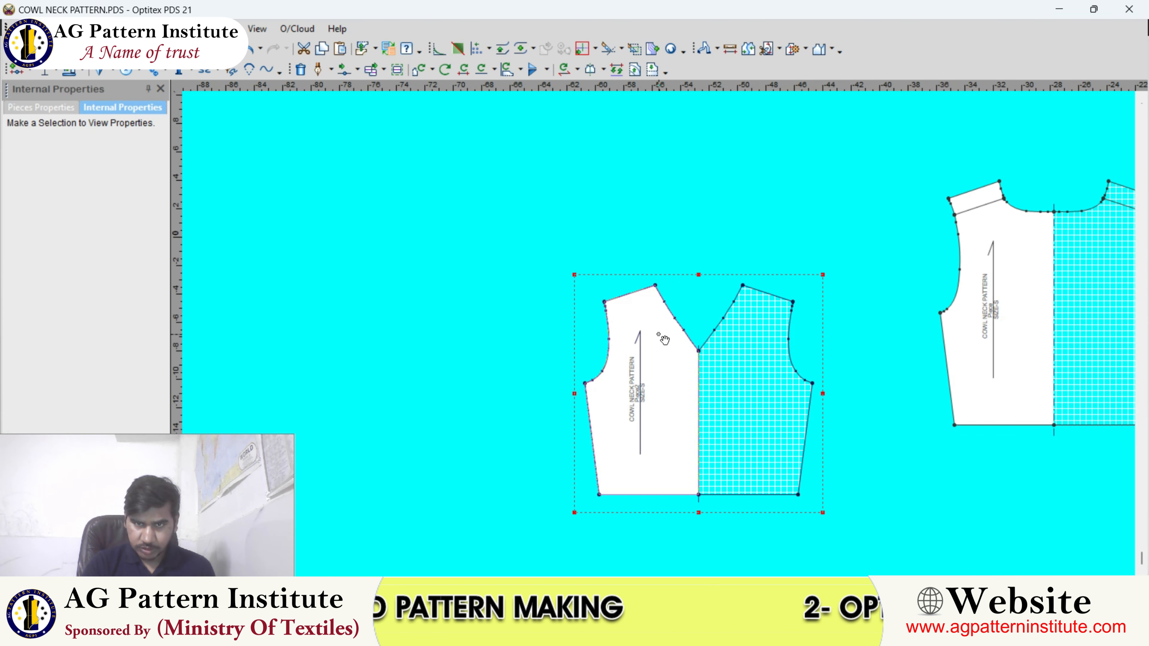
# Step: Start a length comparison and add the cowl front's armhole curve, from underarm to shoulder tip, to the plus total
pyautogui.click(659, 334)
pyautogui.press('m')
pyautogui.scroll(-2, 573, 319)
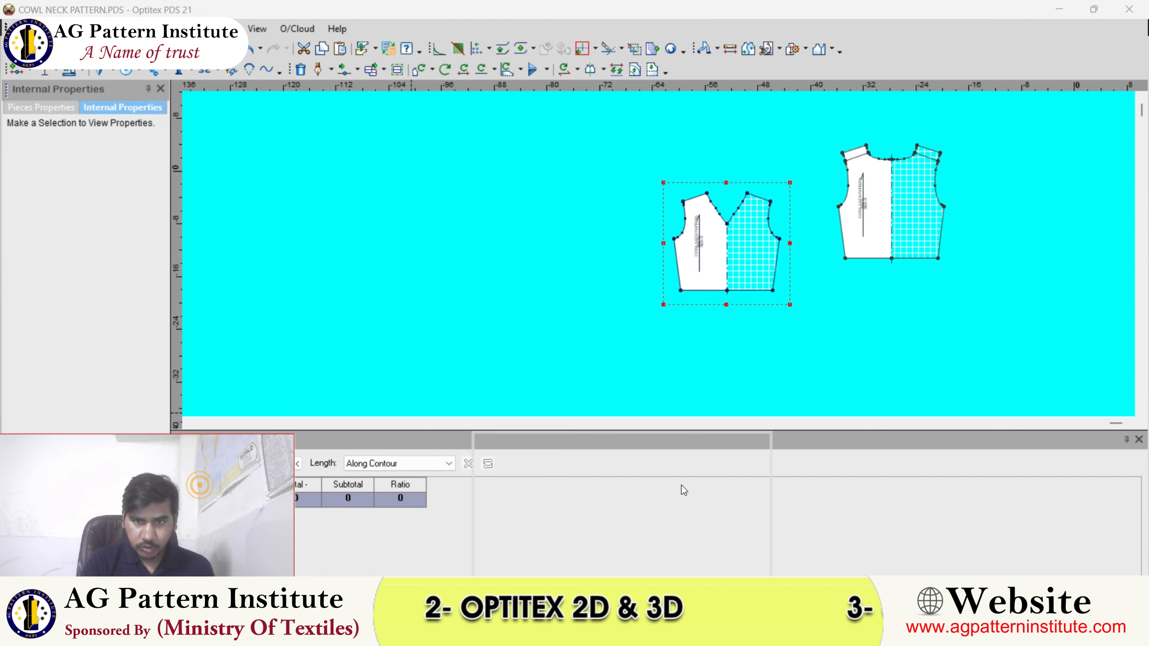
pyautogui.scroll(4, 704, 218)
pyautogui.click(577, 323)
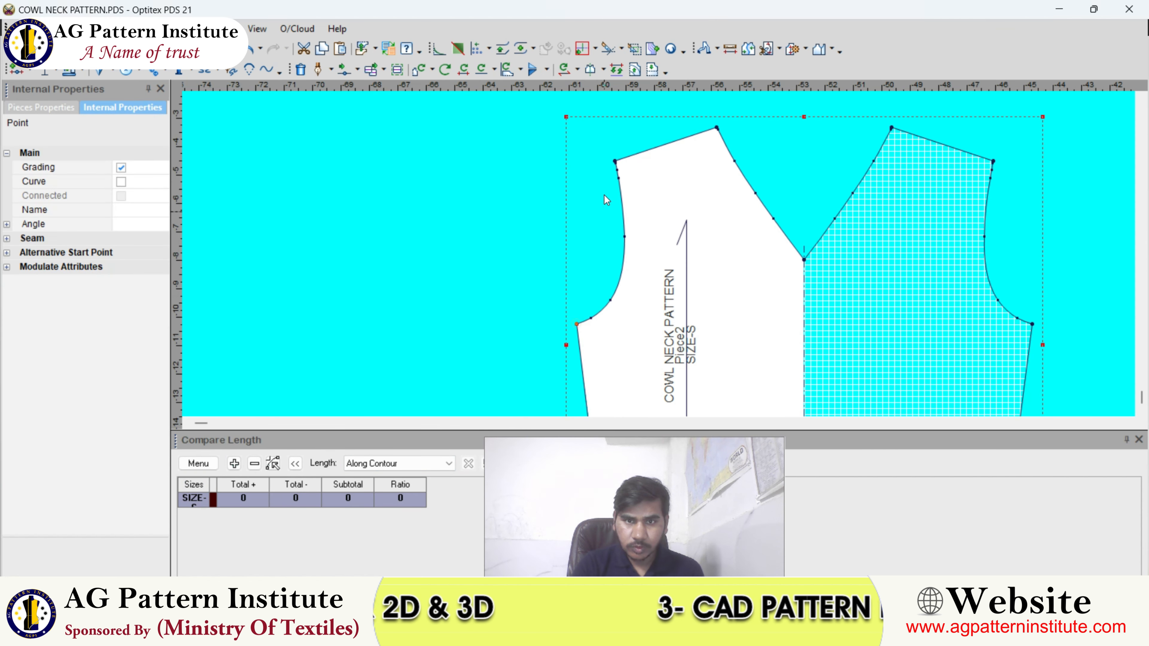
pyautogui.keyDown('shift'); pyautogui.click(616, 162); pyautogui.keyUp('shift')
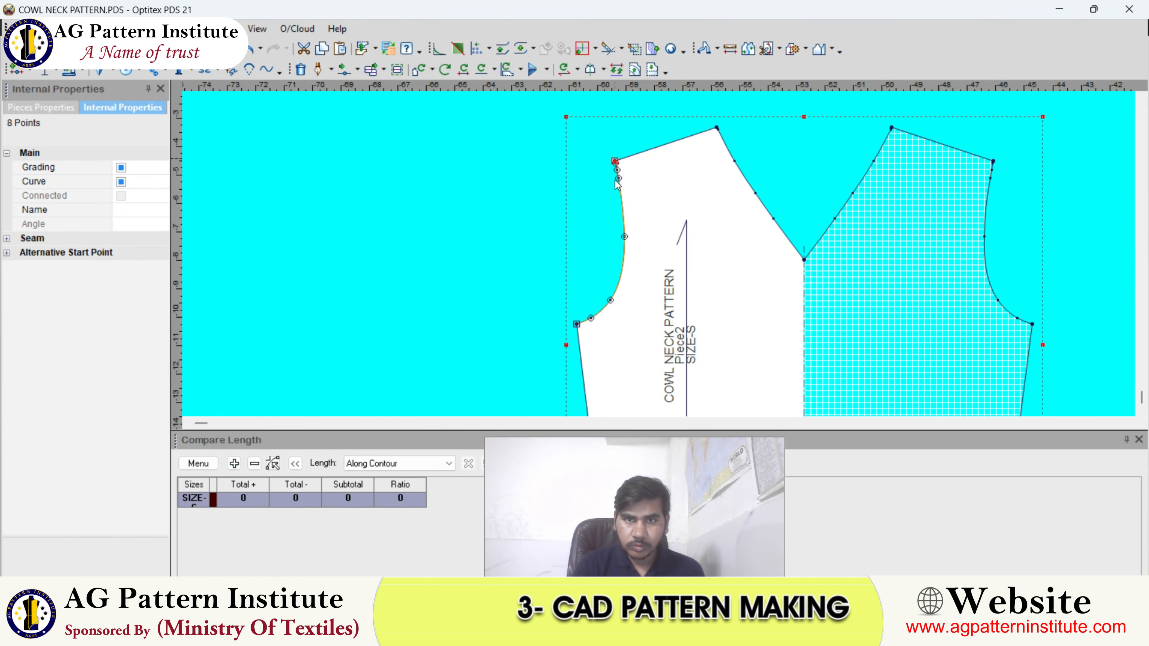
pyautogui.click(234, 464)
# Step: Add the back piece's armhole curve, up to the shoulder tip of the added strip, to the total and close the comparison
pyautogui.scroll(-3, 660, 257)
pyautogui.scroll(2, 670, 251)
pyautogui.scroll(2, 736, 303)
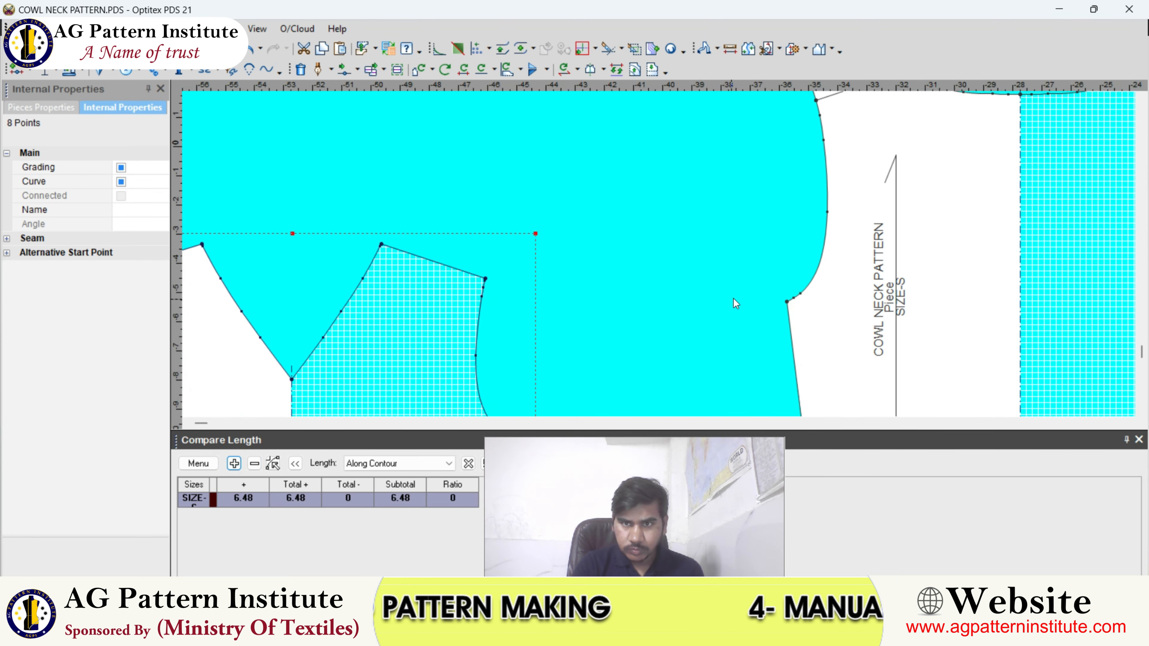
pyautogui.click(788, 302)
pyautogui.scroll(-3, 787, 300)
pyautogui.scroll(3, 625, 178)
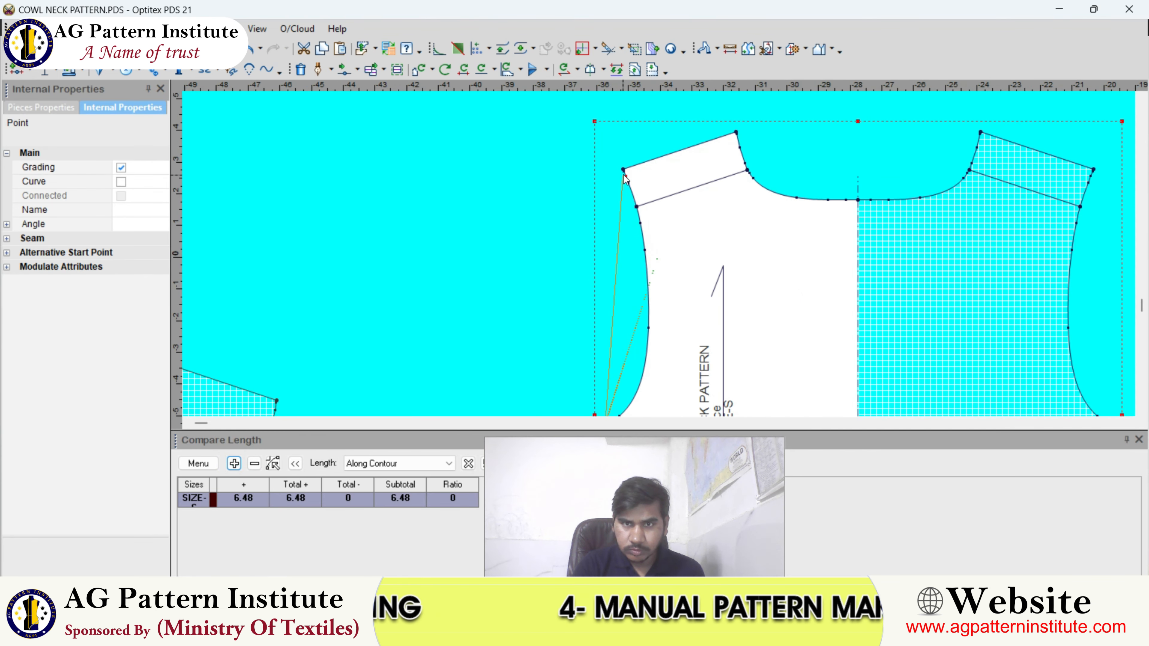
pyautogui.keyDown('shift'); pyautogui.click(623, 171); pyautogui.keyUp('shift')
pyautogui.click(234, 464)
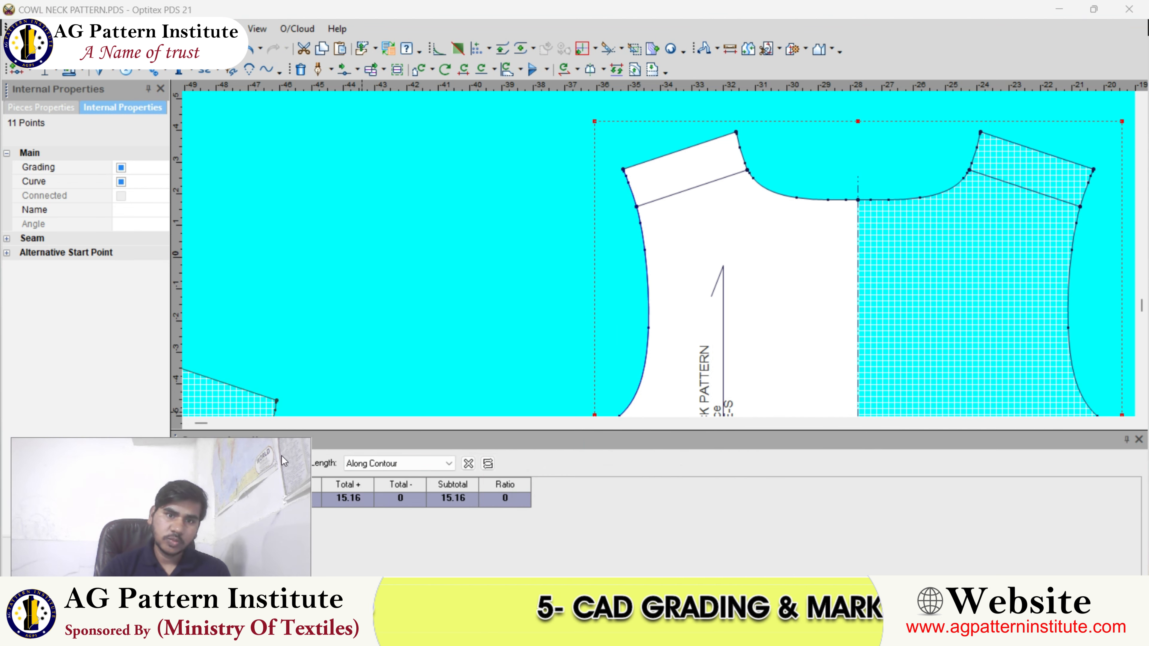
pyautogui.click(1138, 440)
# Step: Create a rectangular piece named SLLEVE with length 22 and width 5.25
pyautogui.scroll(-3, 665, 342)
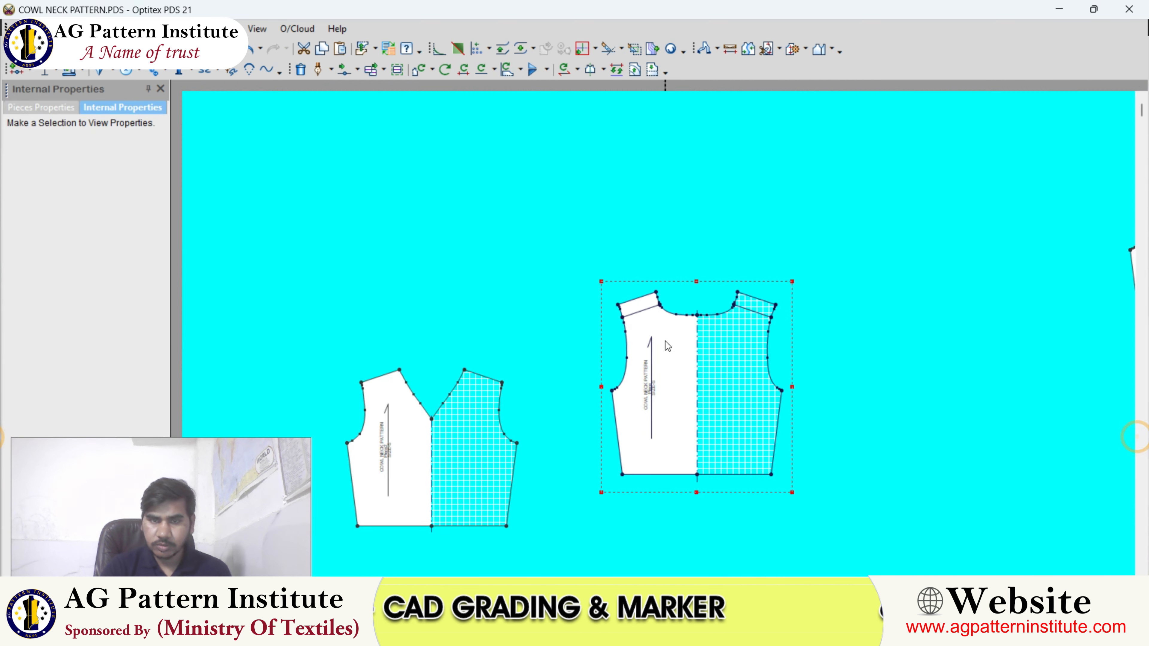
pyautogui.rightClick(524, 210)
pyautogui.moveTo(590, 312)
pyautogui.click(720, 315)
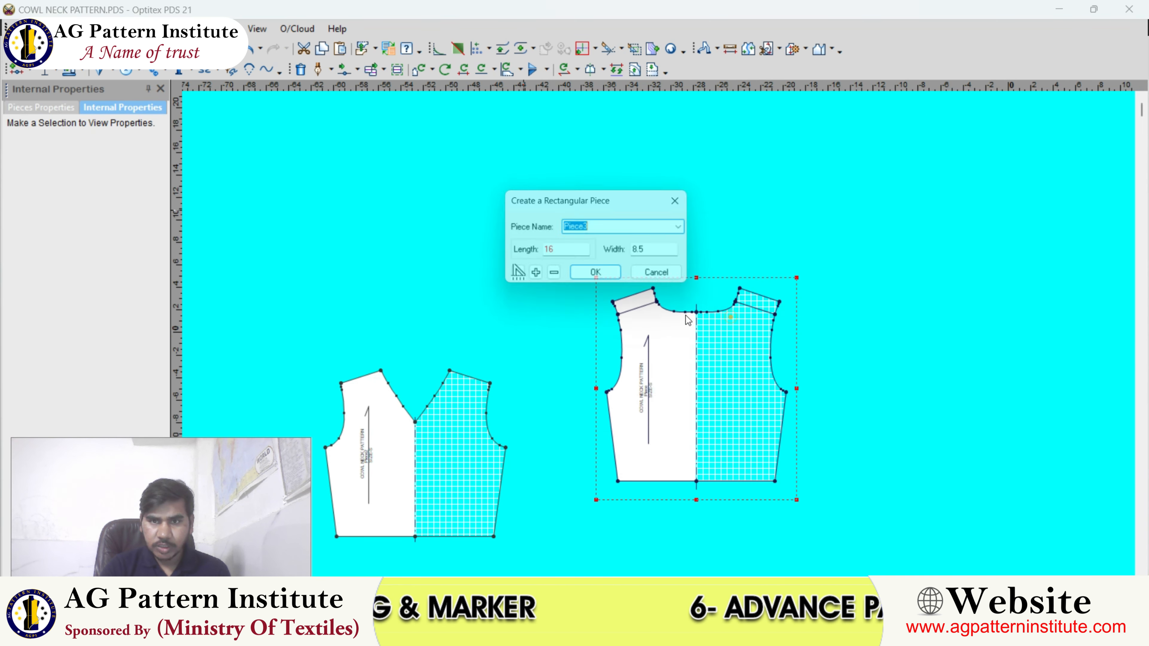
pyautogui.write('22')
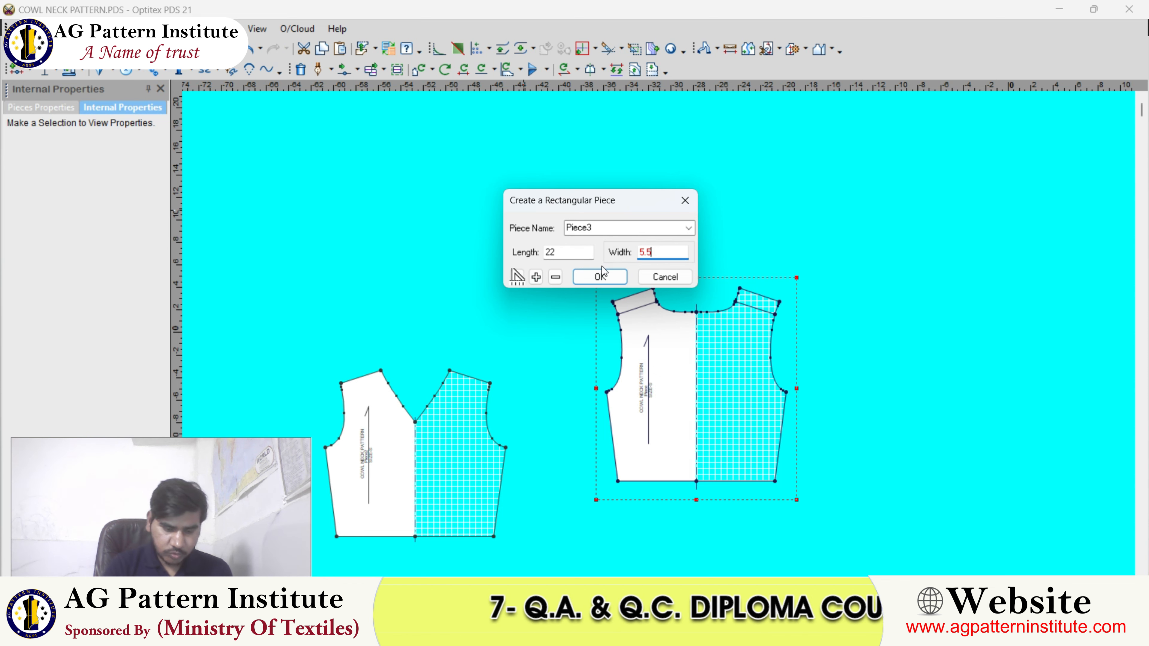
pyautogui.press('BackSpace')
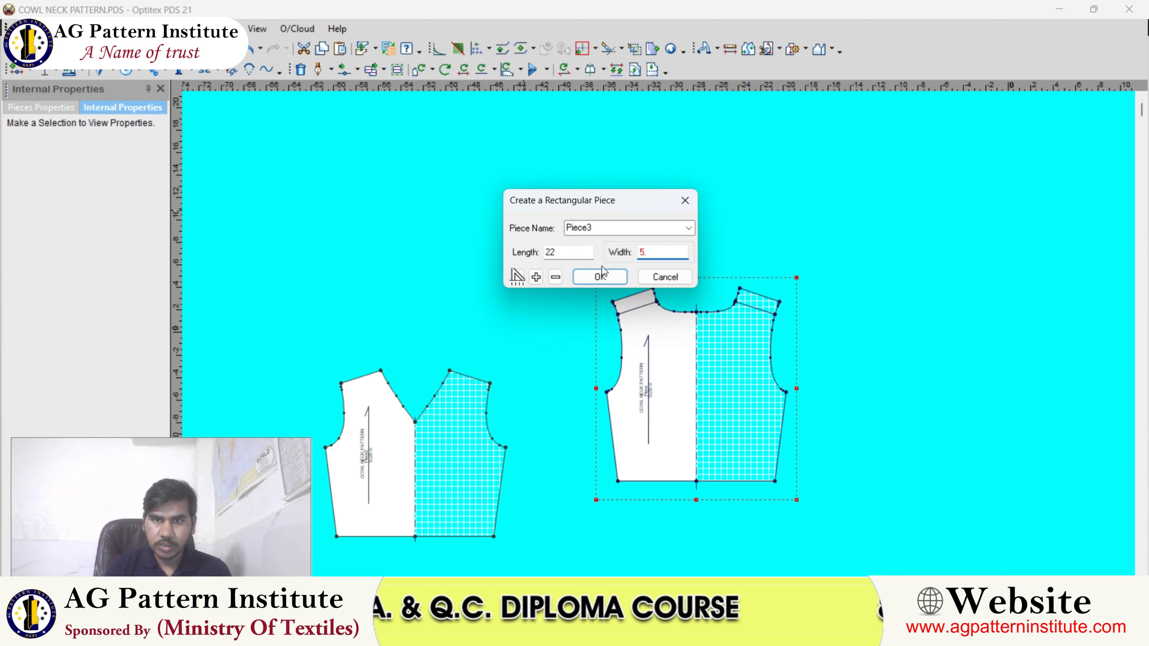
pyautogui.write('25')
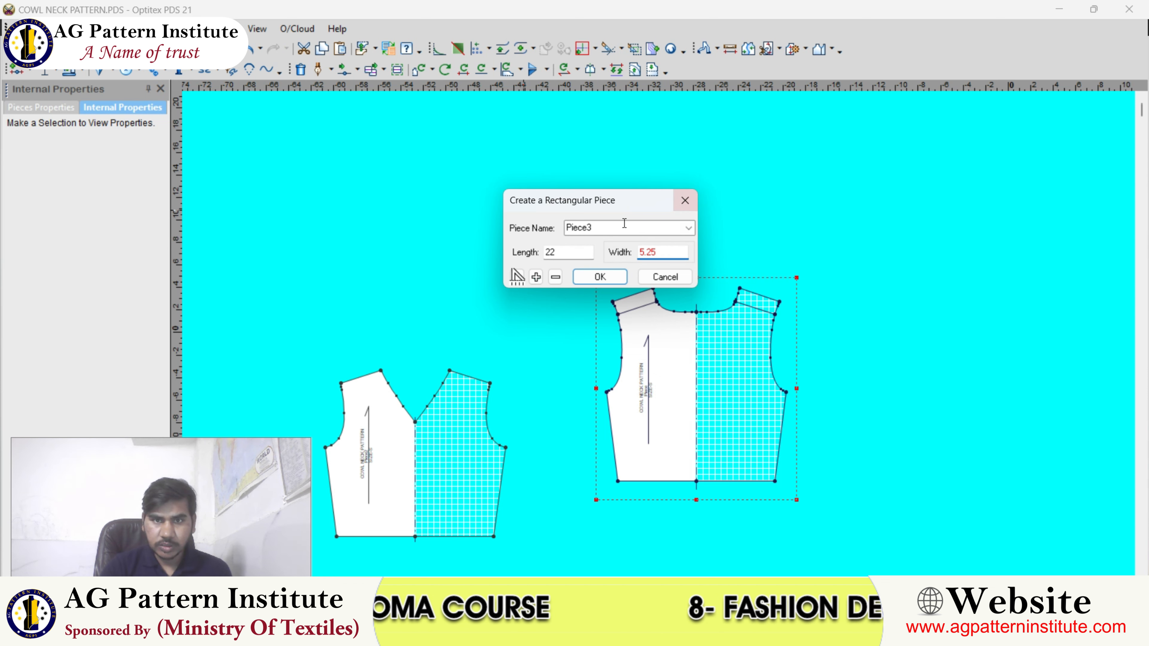
pyautogui.write('SLL')
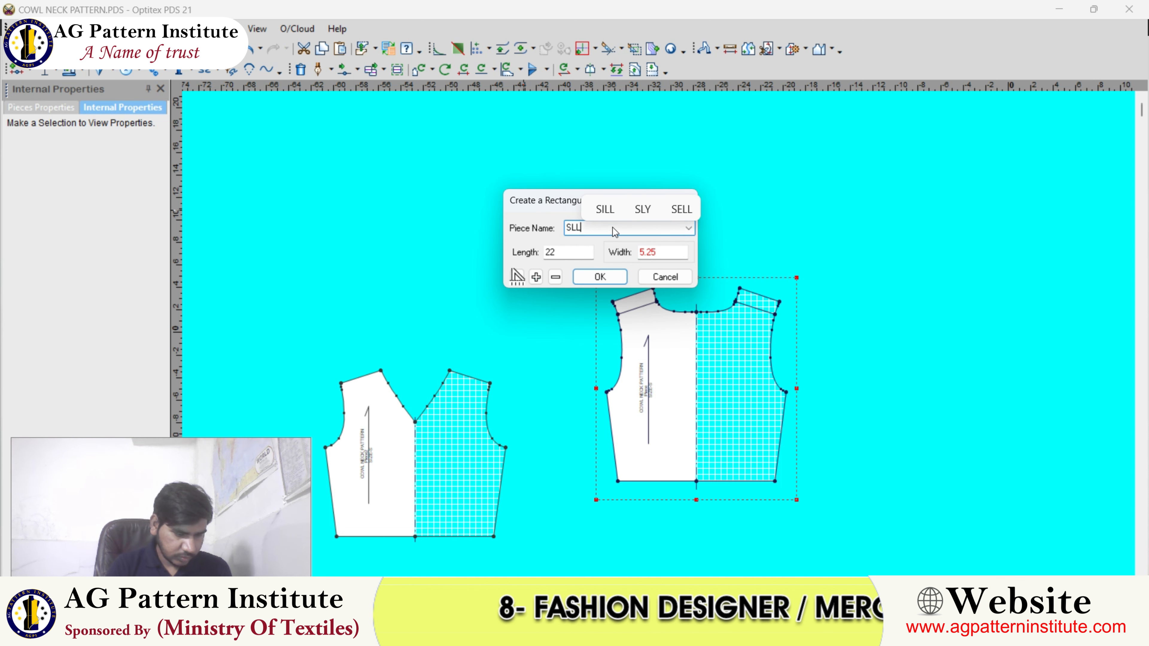
pyautogui.write('EVE')
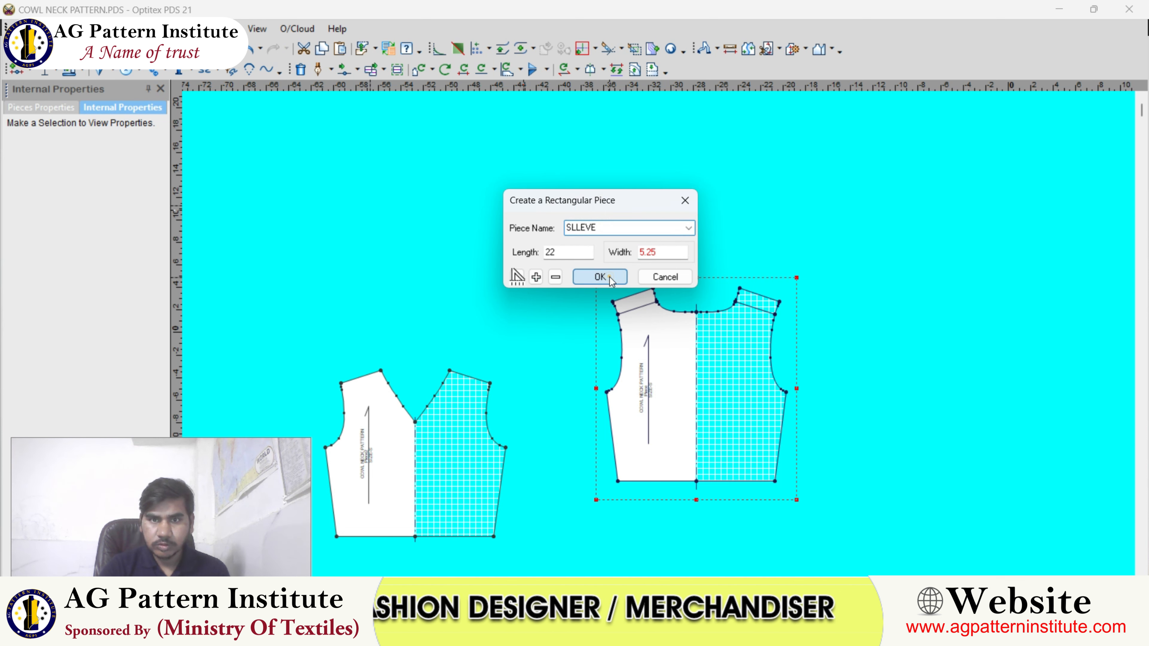
pyautogui.click(610, 282)
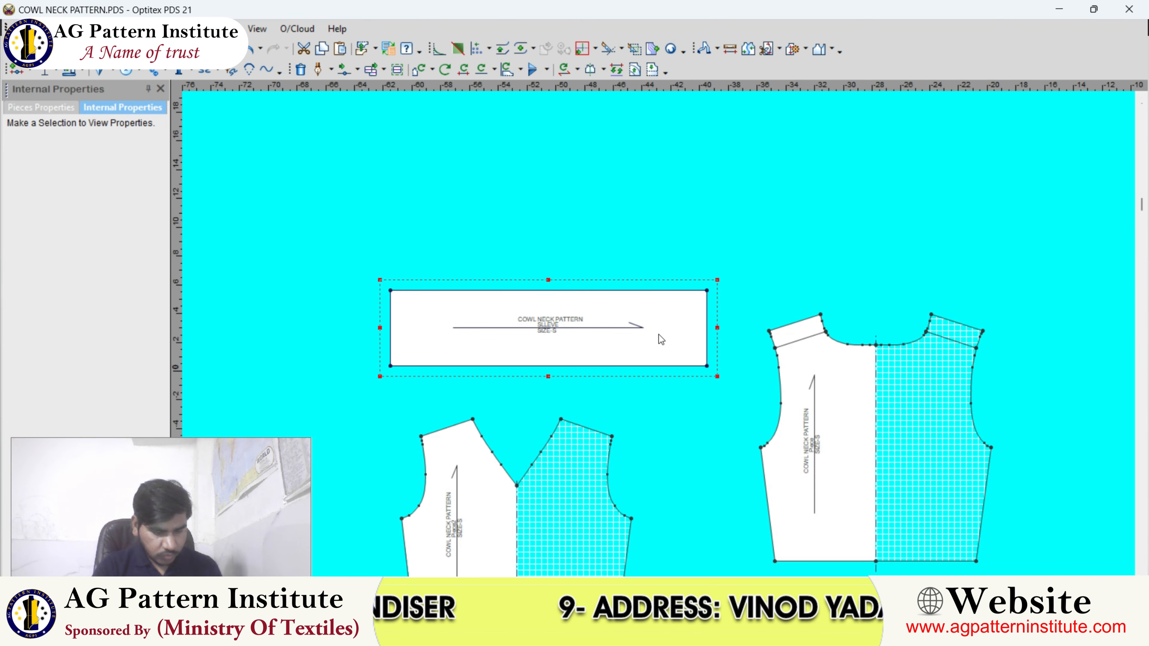
# Step: Add a grading point on the sleeve's upper edge 4.5 from the corner and delete that corner to slant the cap end
pyautogui.scroll(2, 678, 310)
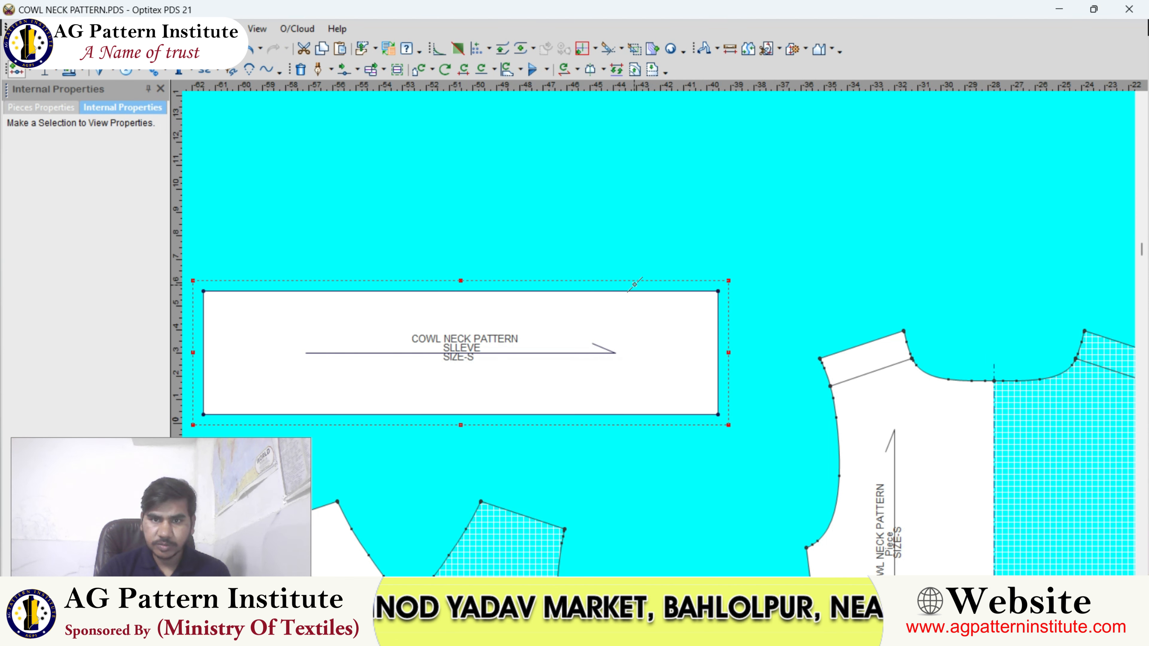
pyautogui.click(640, 292)
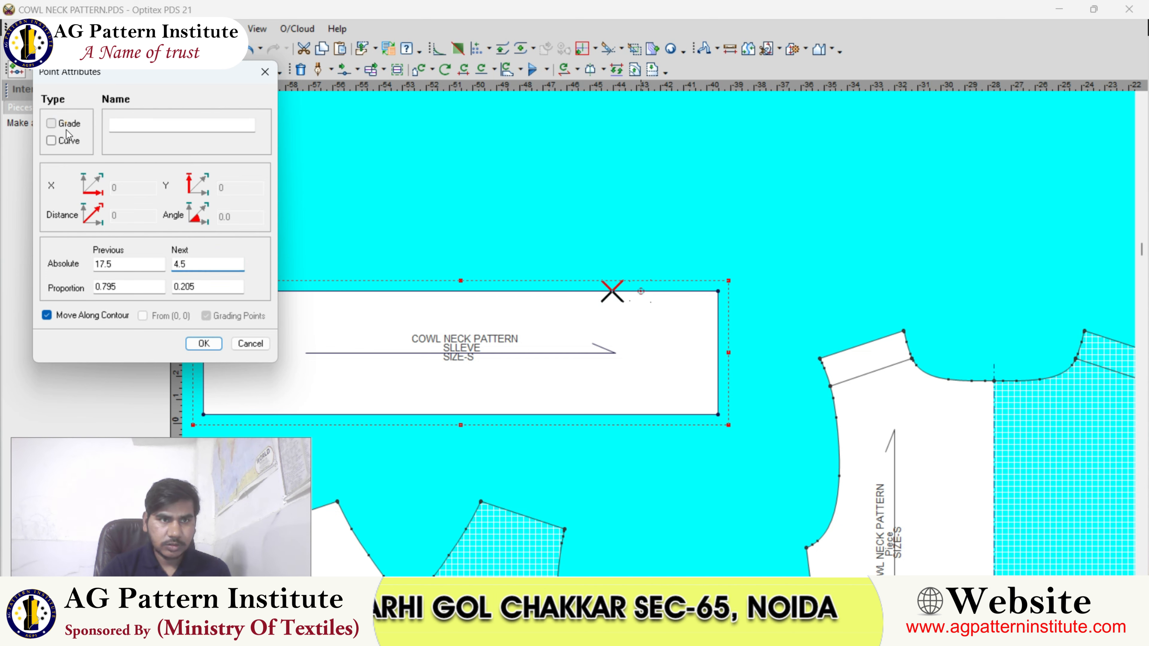
pyautogui.click(204, 342)
pyautogui.click(677, 230)
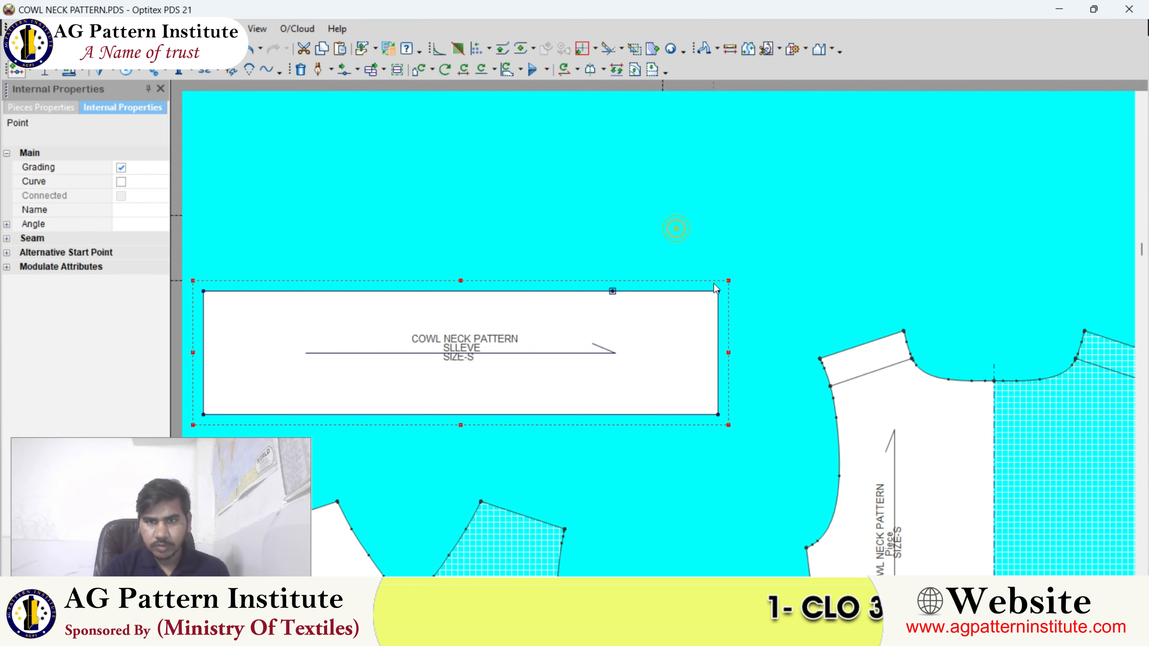
pyautogui.click(717, 289)
pyautogui.press('Delete')
pyautogui.scroll(-2, 664, 437)
pyautogui.scroll(2, 660, 337)
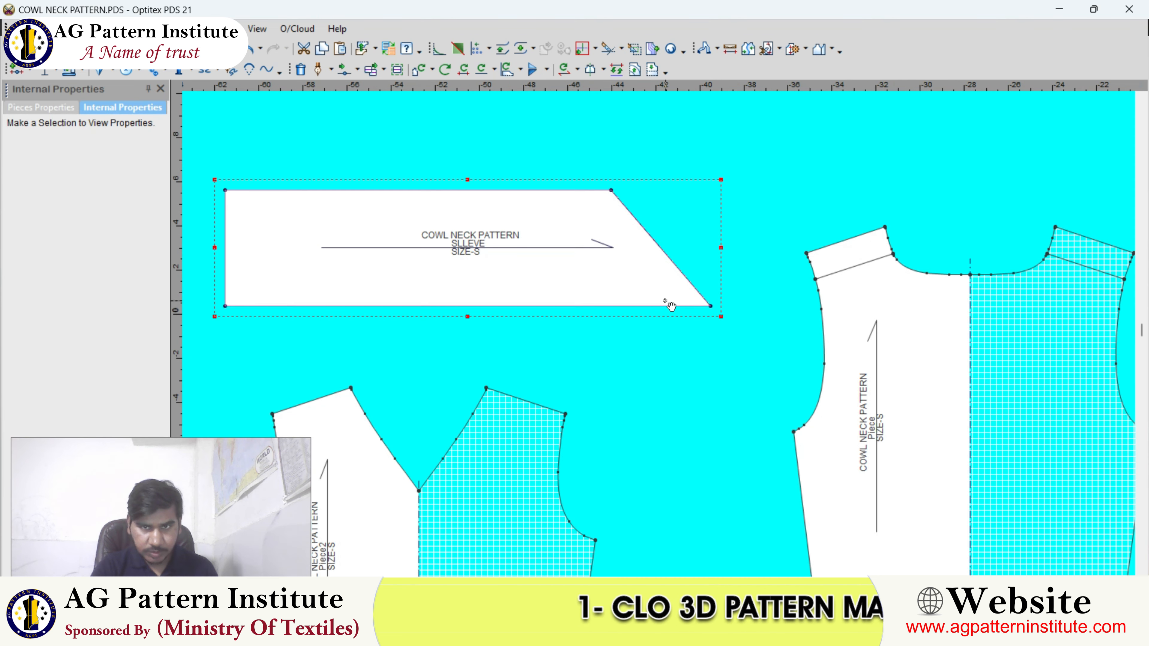
# Step: Measure the straight hem end of the sleeve between its two corners and close the measurement
pyautogui.click(664, 300)
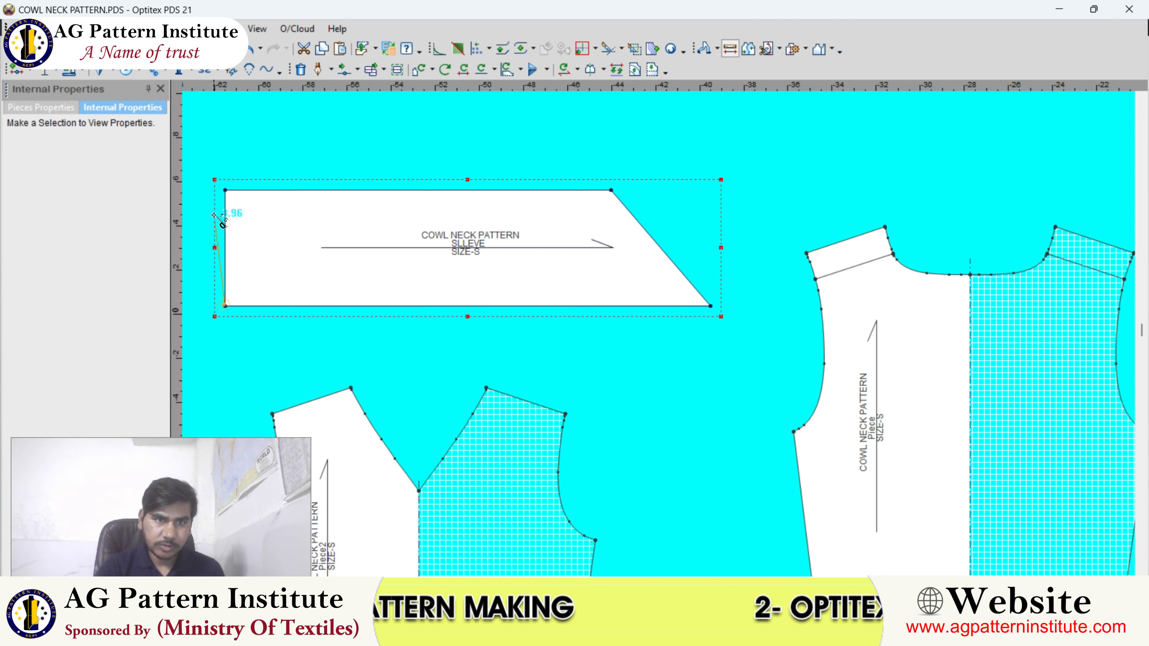
pyautogui.click(221, 193)
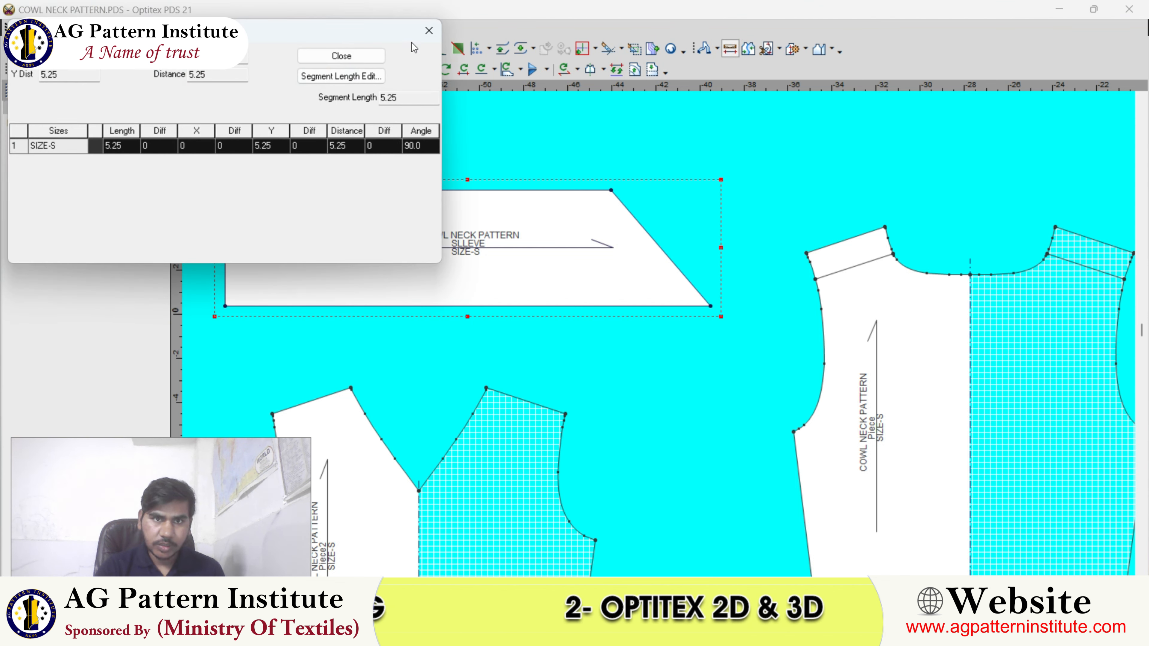
pyautogui.click(429, 30)
pyautogui.rightClick(563, 155)
pyautogui.press('Escape')
# Step: Place a horizontal and a vertical guideline crossing the sleeve's slanted cap edge
pyautogui.moveTo(679, 87); pyautogui.dragTo(668, 226)
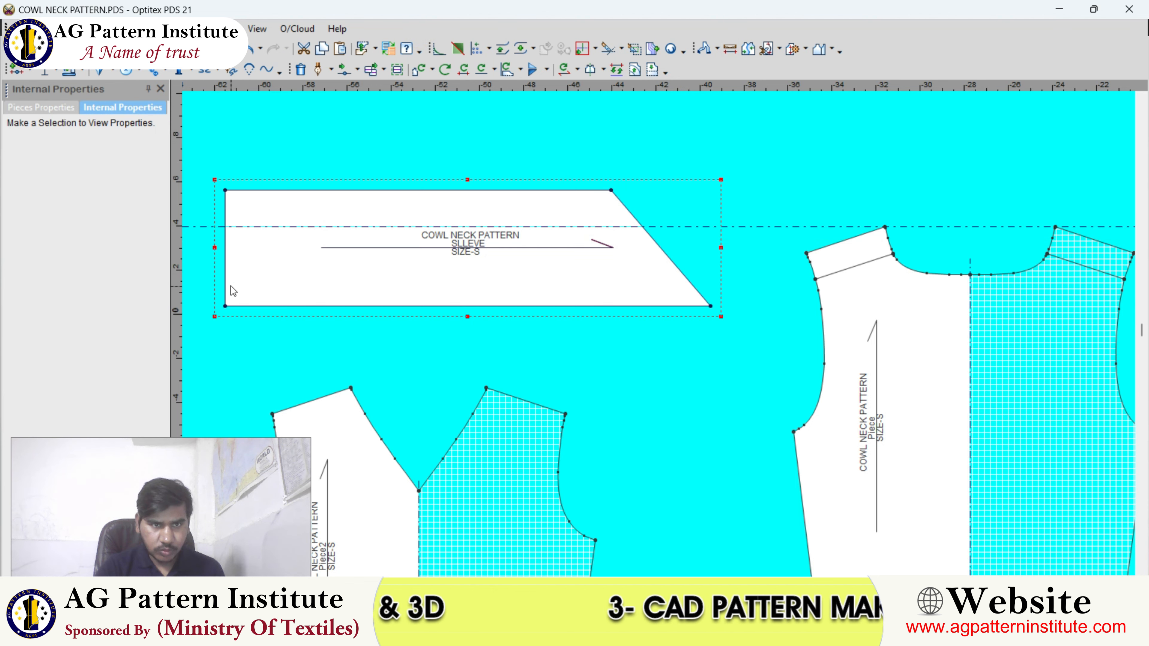
pyautogui.moveTo(214, 227); pyautogui.dragTo(218, 229)
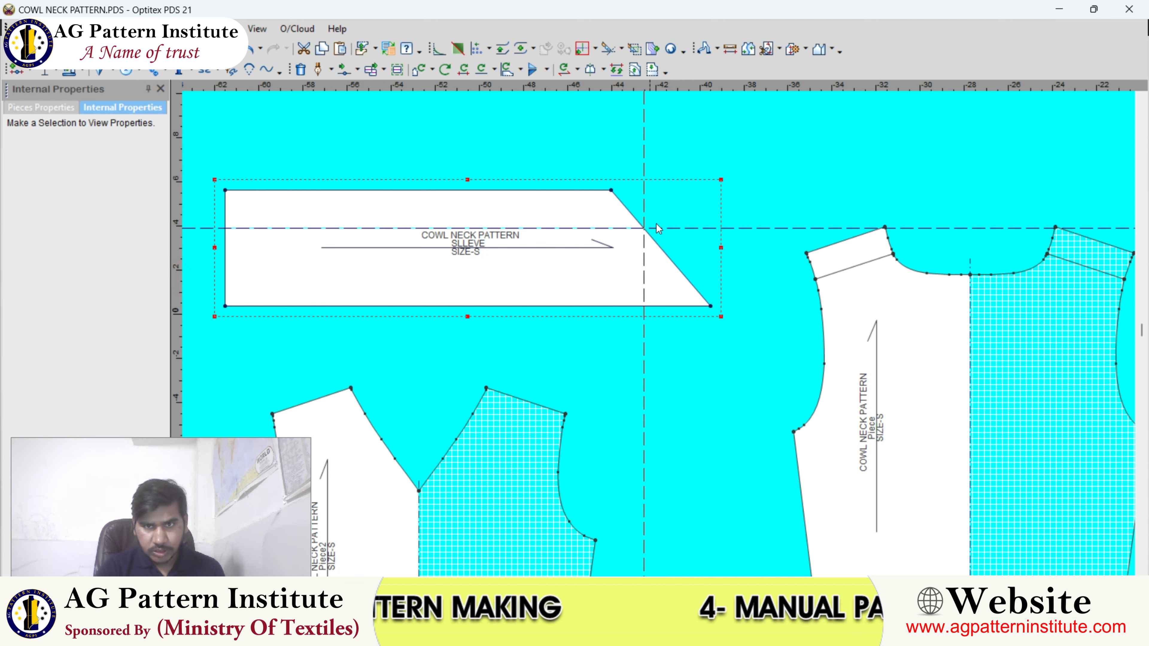
pyautogui.scroll(2, 670, 243)
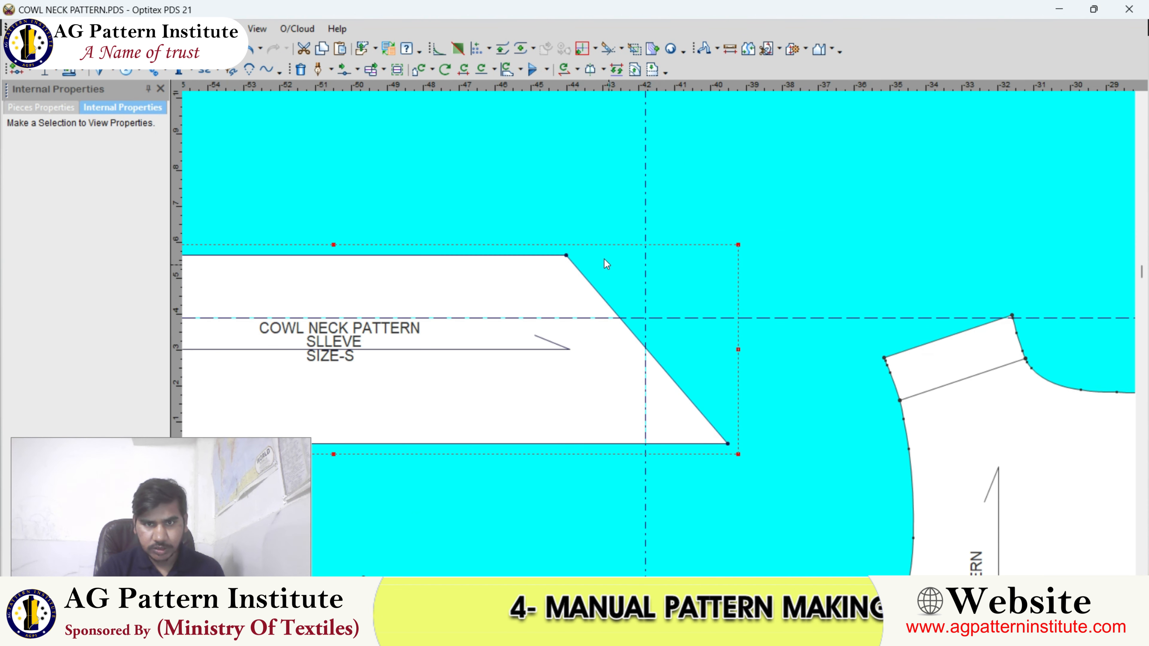
# Step: Shape the slanted edge into an S-curved sleeve cap, hollowed near the underarm corner and rounded outward toward the crown
pyautogui.scroll(2, 657, 364)
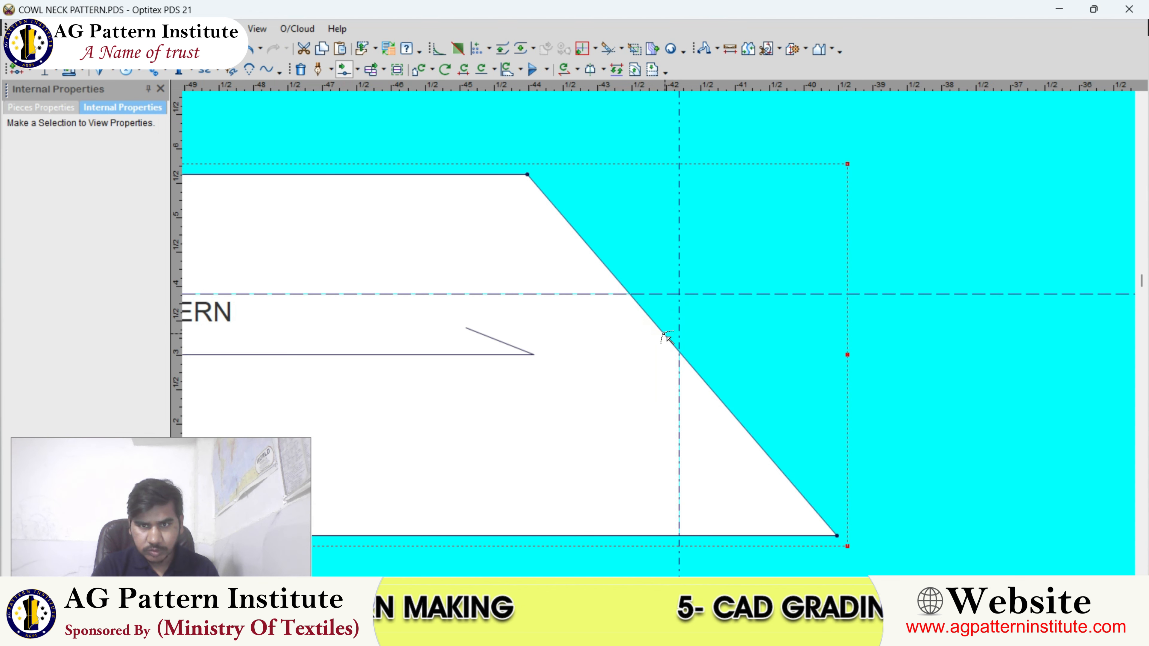
pyautogui.moveTo(664, 335); pyautogui.dragTo(661, 275)
pyautogui.scroll(2, 658, 272)
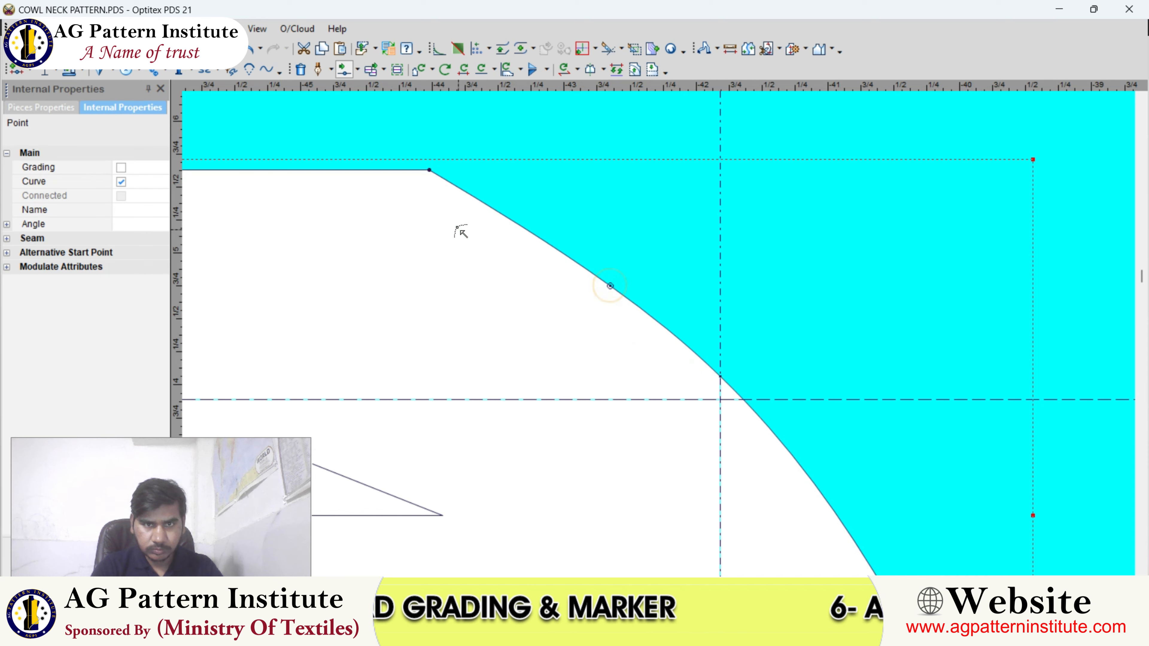
pyautogui.moveTo(452, 217); pyautogui.dragTo(451, 212)
pyautogui.scroll(-2, 694, 362)
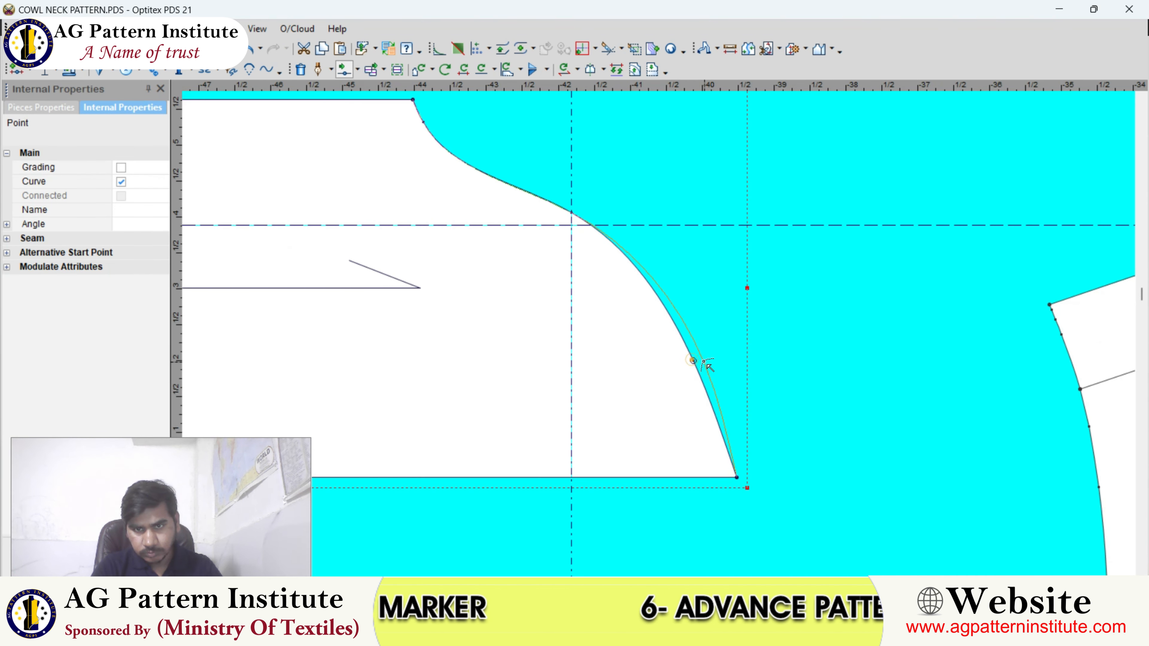
pyautogui.click(716, 363)
pyautogui.press('Return')
pyautogui.scroll(-4, 658, 334)
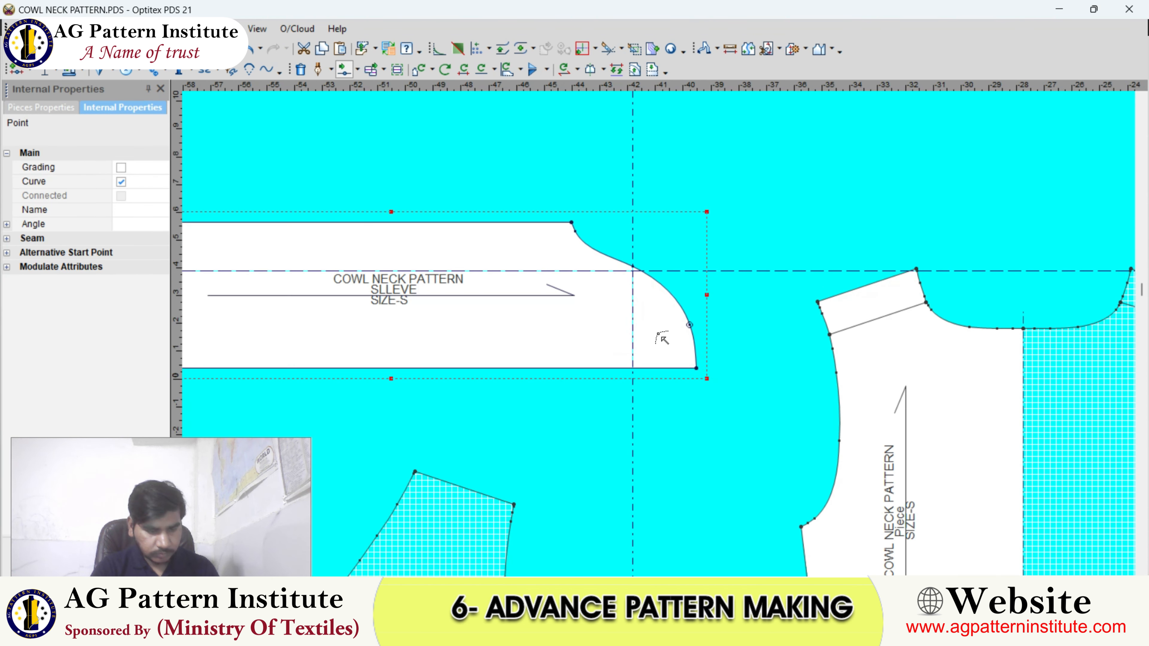
# Step: Display the segment lengths to check the sleeve cap against the back armhole, and close the length comparison
pyautogui.scroll(2, 663, 307)
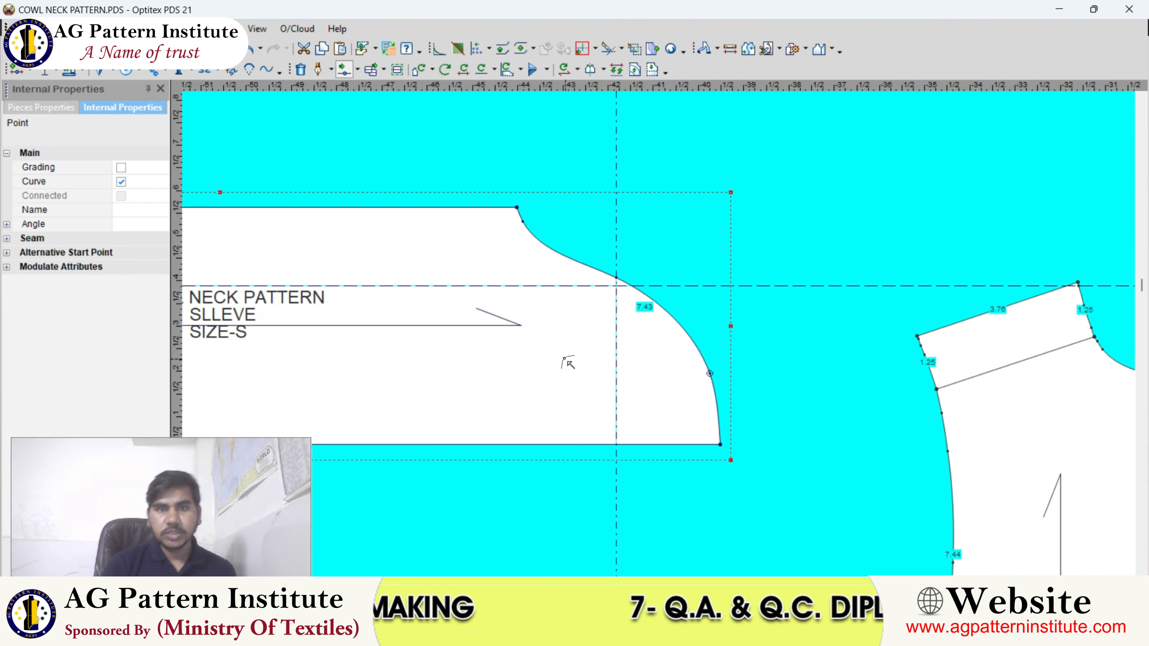
pyautogui.click(560, 393)
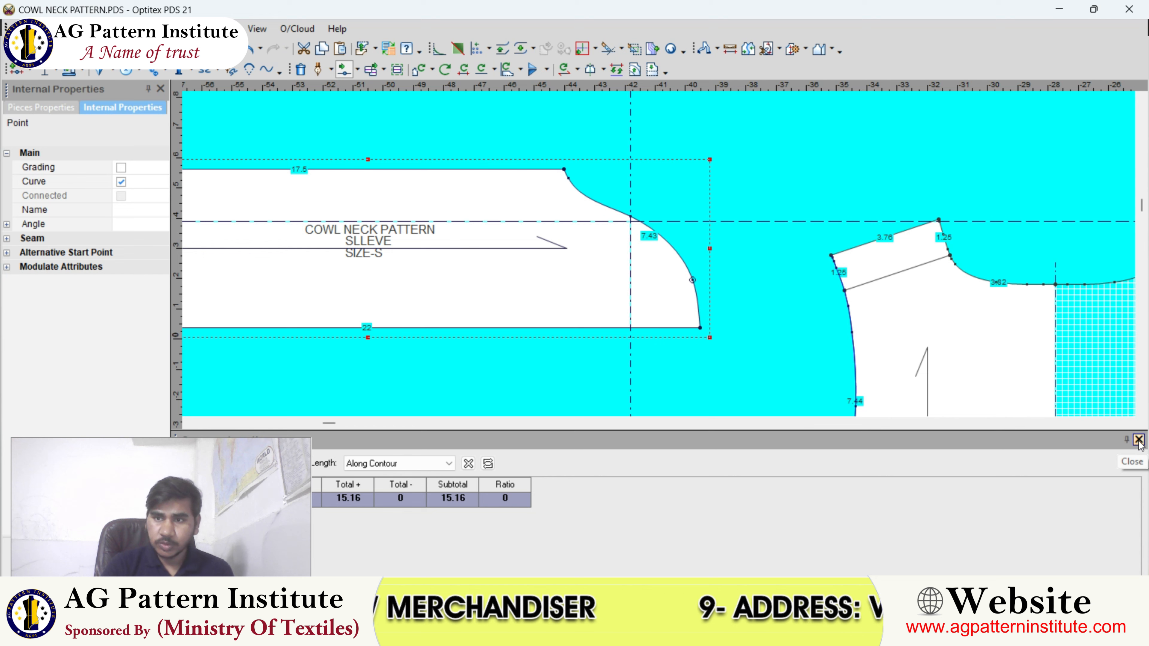
pyautogui.click(1139, 440)
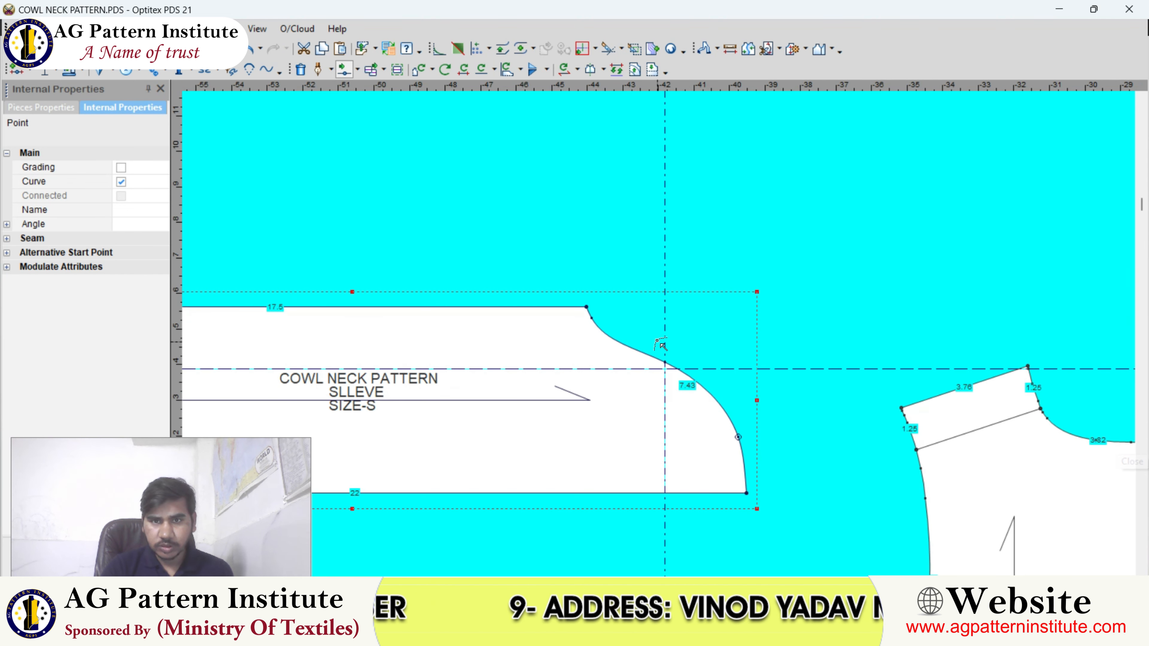
# Step: Round the sleeve cap near the crown by adding a curve point close to the end and easing the neighbouring point outward
pyautogui.scroll(4, 661, 339)
pyautogui.click(610, 314)
pyautogui.scroll(-4, 661, 340)
pyautogui.scroll(6, 664, 344)
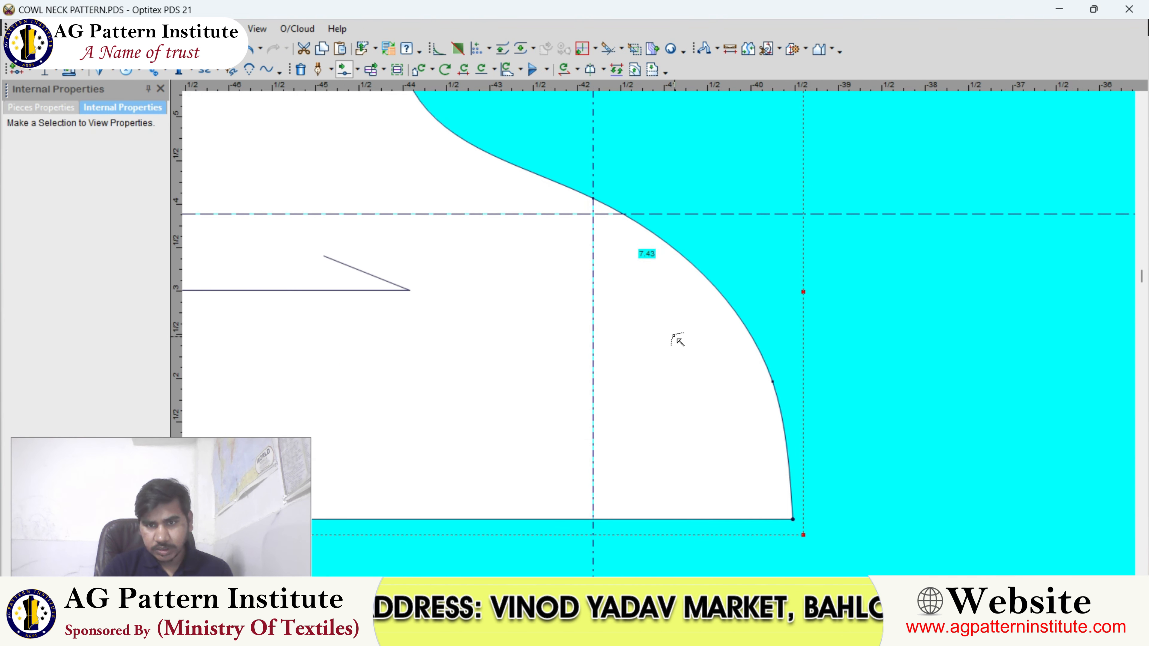
pyautogui.click(684, 352)
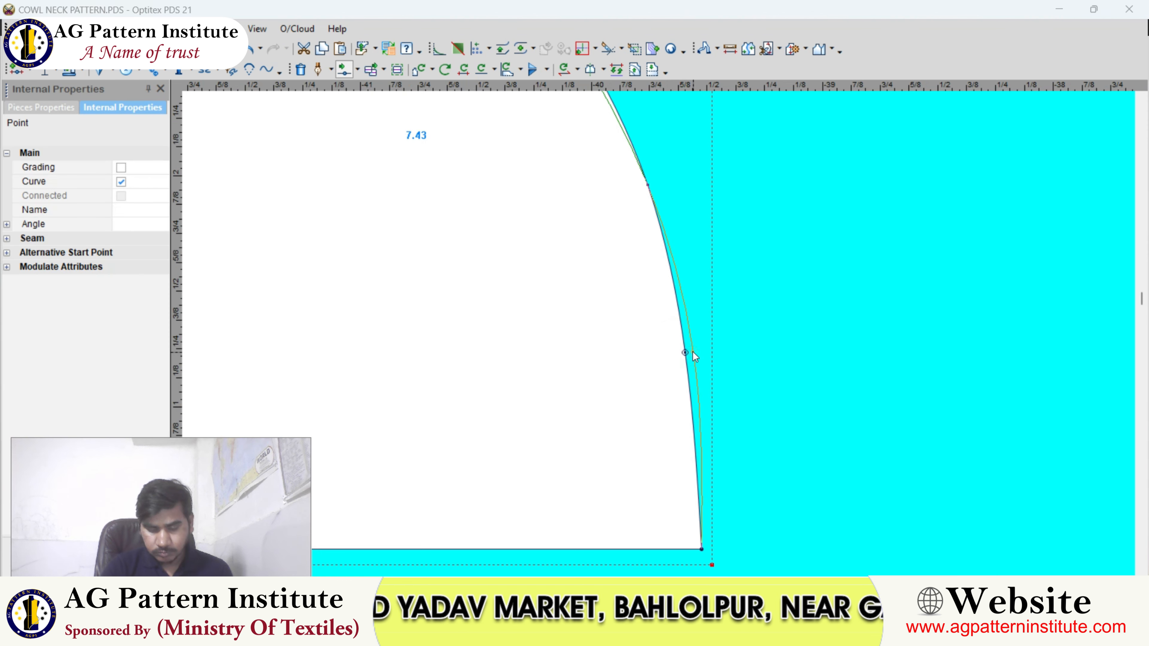
pyautogui.scroll(-2, 662, 328)
pyautogui.scroll(1, 663, 317)
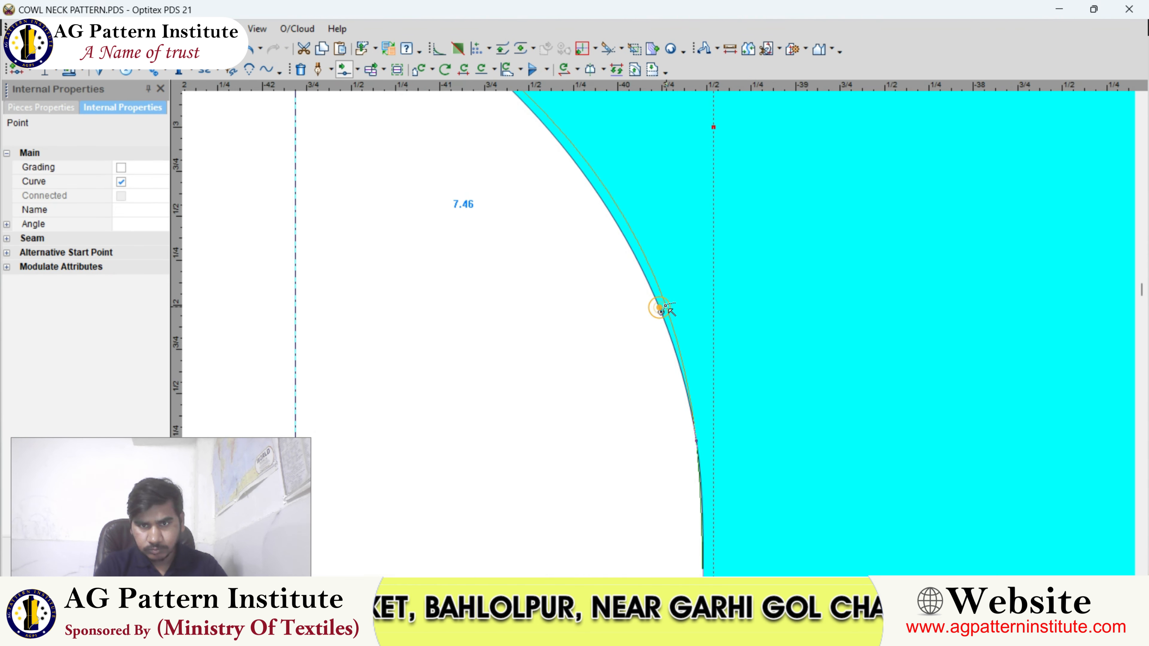
pyautogui.click(664, 307)
pyautogui.press('Return')
# Step: Fine-tune the curve points along the rounded outer part of the sleeve cap to smooth its outline
pyautogui.scroll(-3, 659, 319)
pyautogui.click(659, 320)
pyautogui.scroll(2, 664, 329)
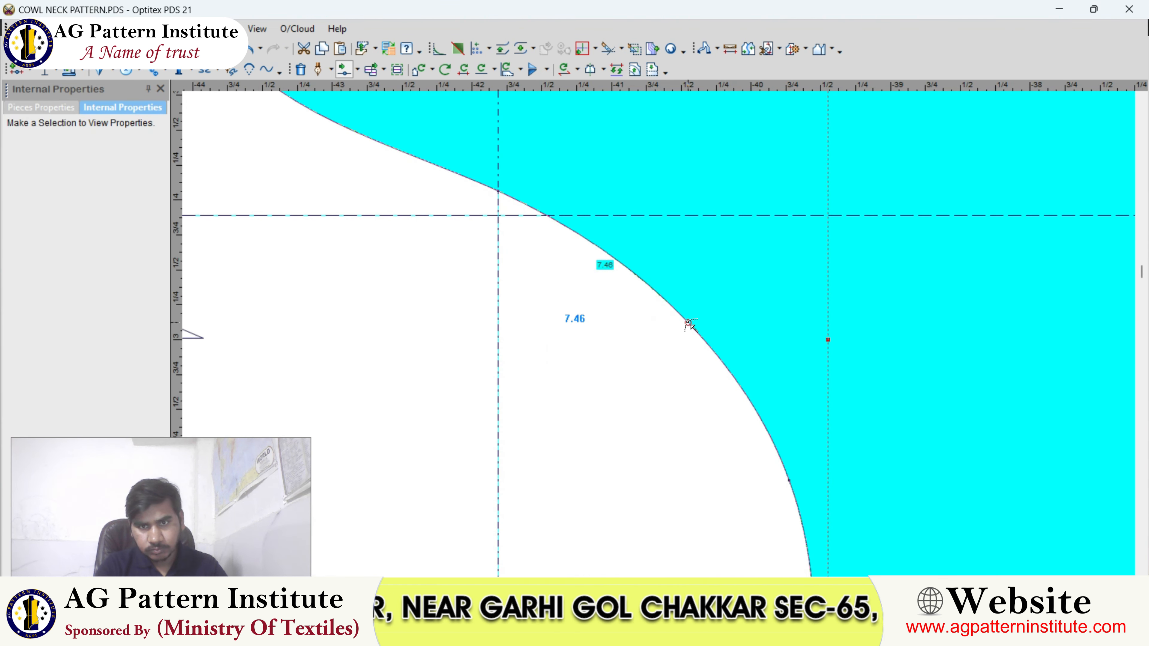
pyautogui.click(687, 322)
pyautogui.click(690, 321)
pyautogui.press('Return')
# Step: Add a curve point on the cap between the underarm corner and the vertical guideline, pulled inward to deepen the hollow
pyautogui.scroll(-2, 616, 330)
pyautogui.scroll(4, 651, 334)
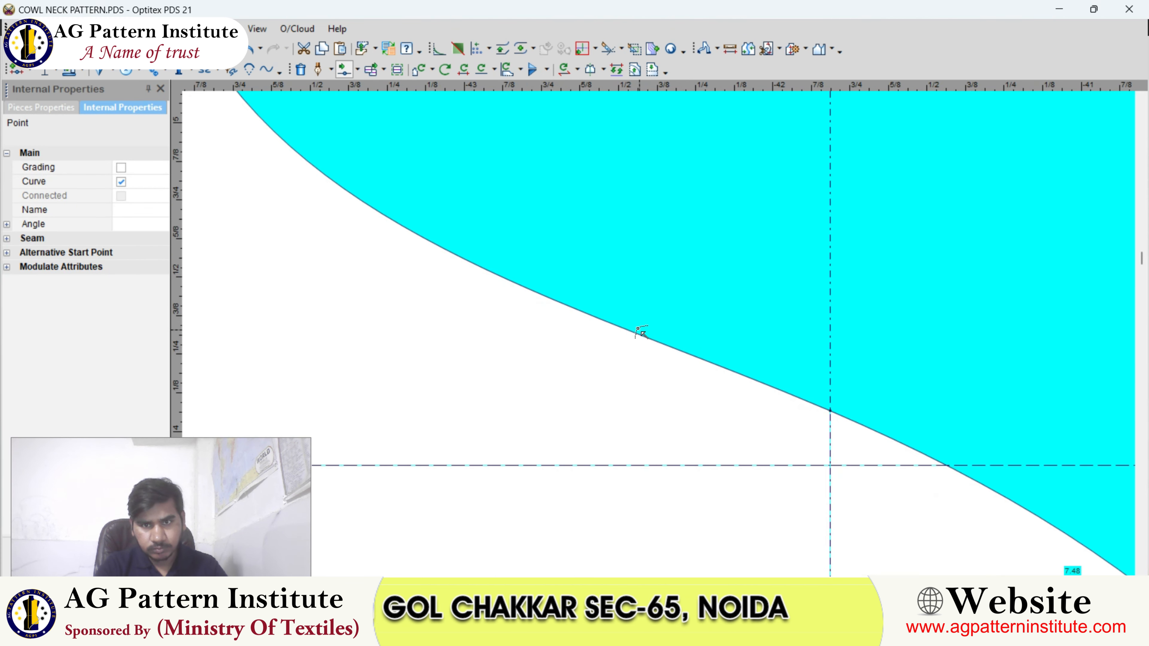
pyautogui.click(638, 330)
pyautogui.click(627, 346)
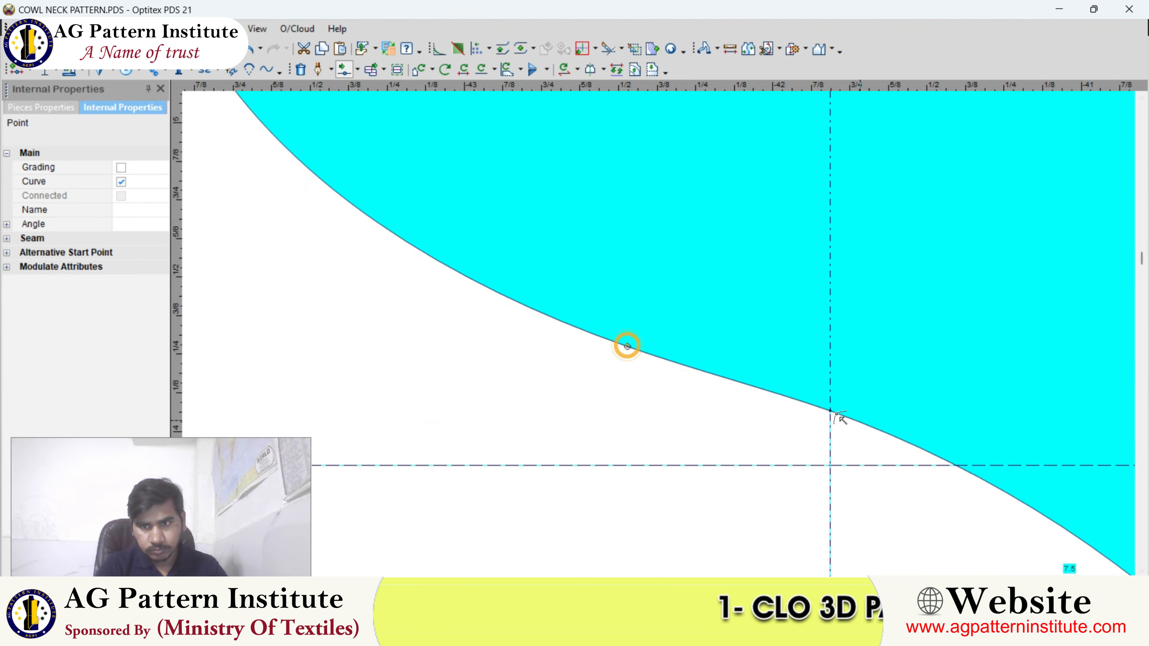
# Step: Add two curve points close to the underarm corner so the cap leaves the corner in a steeper, smoother curve
pyautogui.scroll(-3, 649, 326)
pyautogui.scroll(4, 662, 336)
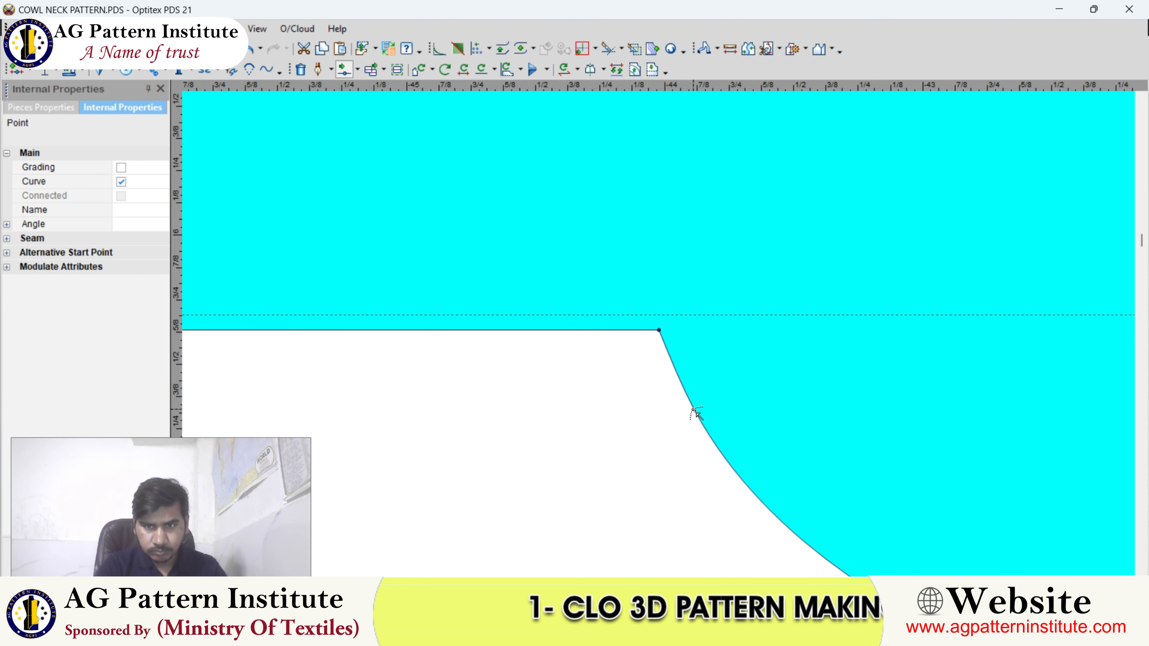
pyautogui.click(677, 390)
pyautogui.press('Return')
pyautogui.scroll(3, 676, 389)
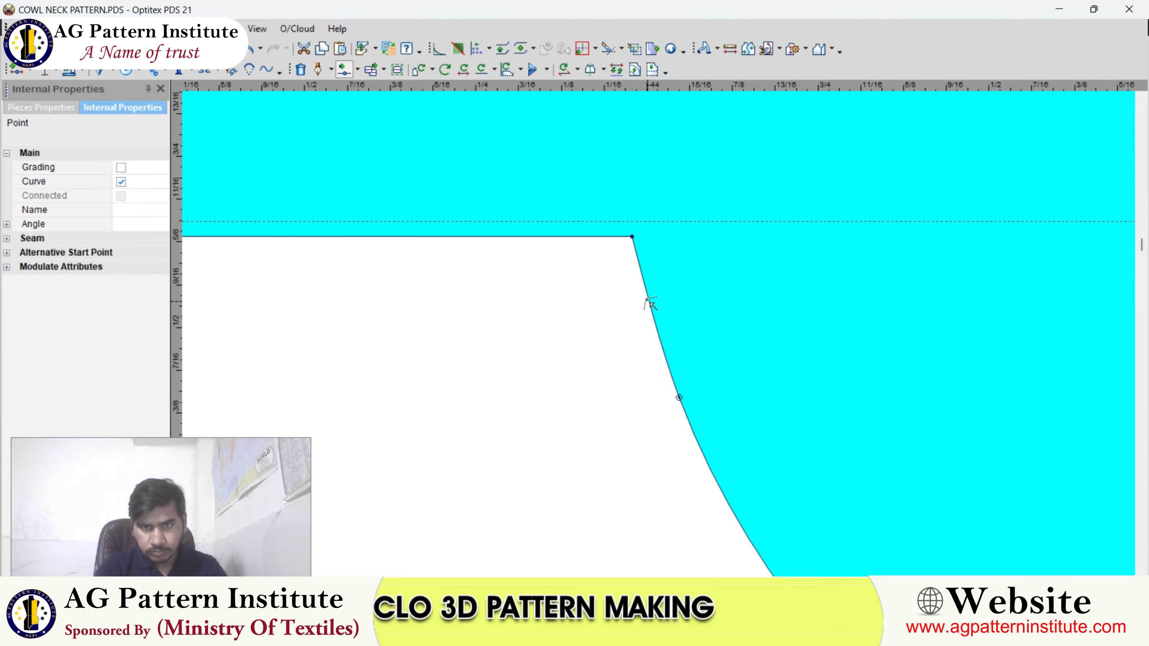
pyautogui.click(647, 298)
pyautogui.click(648, 300)
pyautogui.press('Return')
# Step: Ease the cap's upper rounded curve point outward and move the point on the vertical guideline slightly inward
pyautogui.scroll(-4, 667, 341)
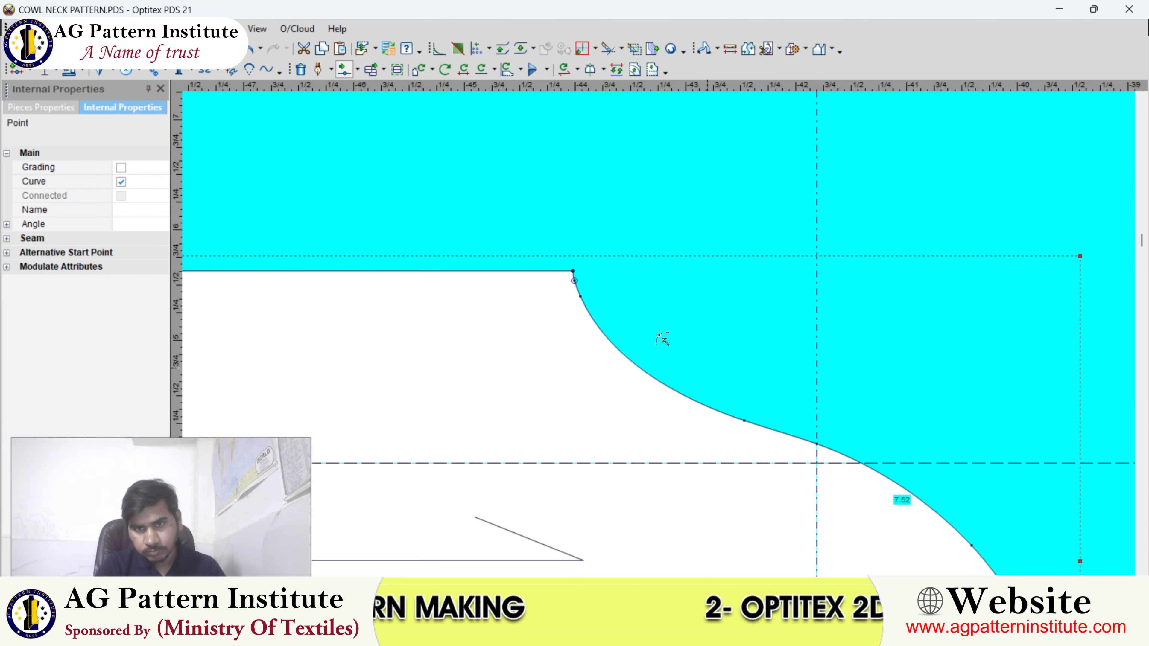
pyautogui.scroll(4, 665, 337)
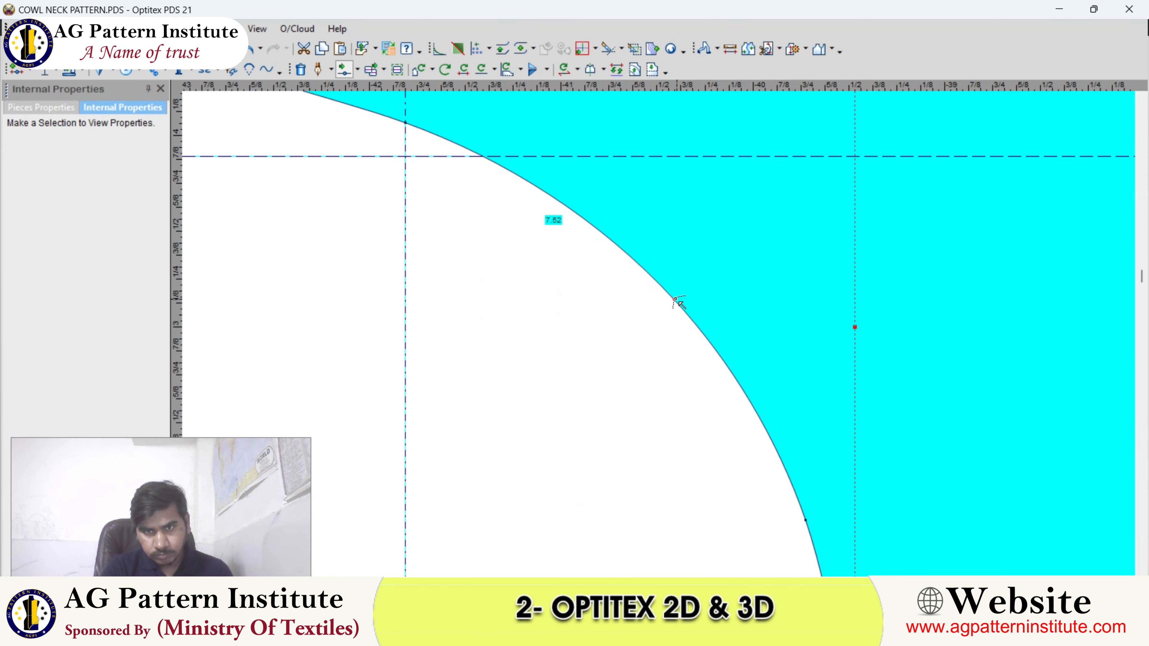
pyautogui.click(677, 301)
pyautogui.press('Return')
pyautogui.scroll(-4, 661, 340)
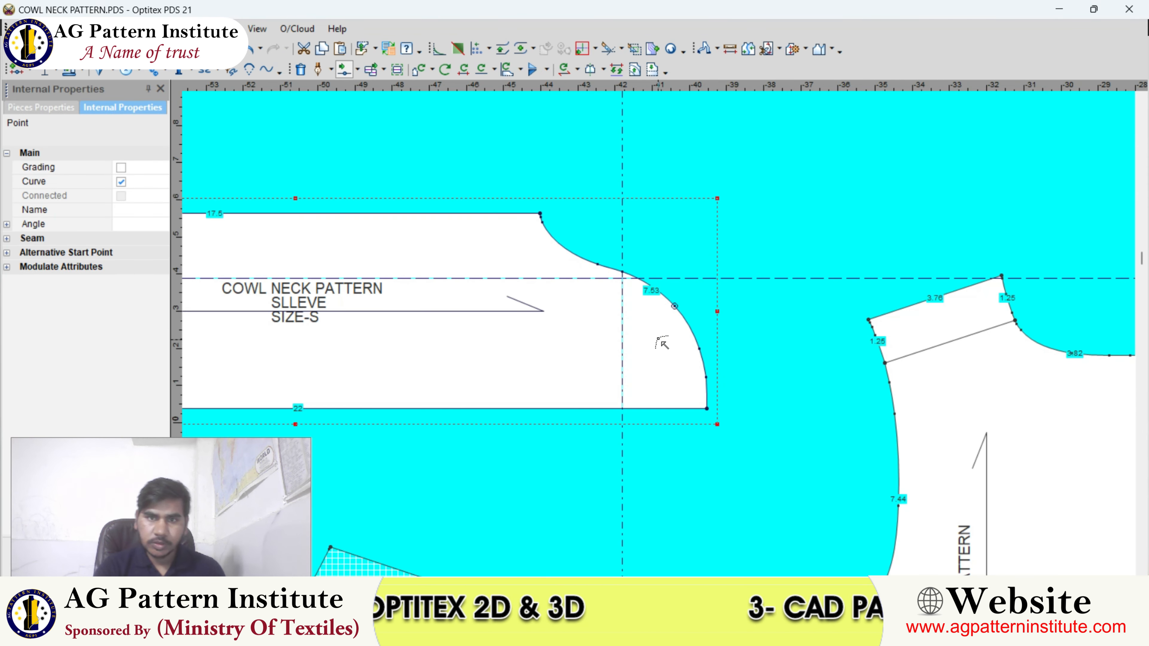
pyautogui.scroll(4, 623, 293)
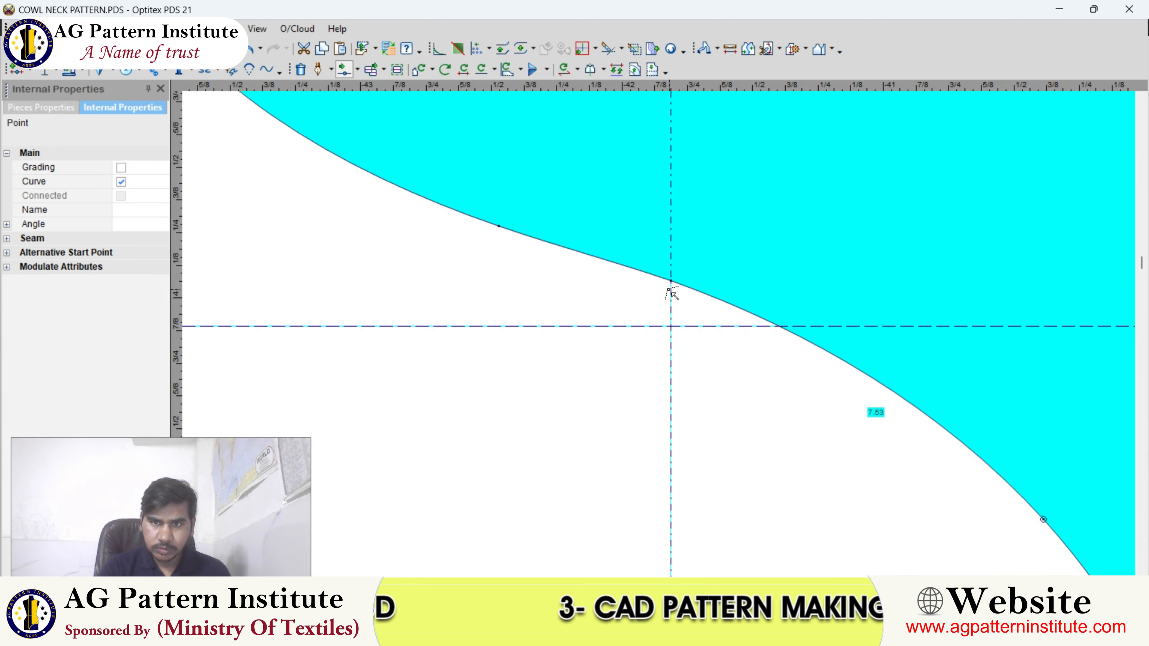
pyautogui.click(671, 281)
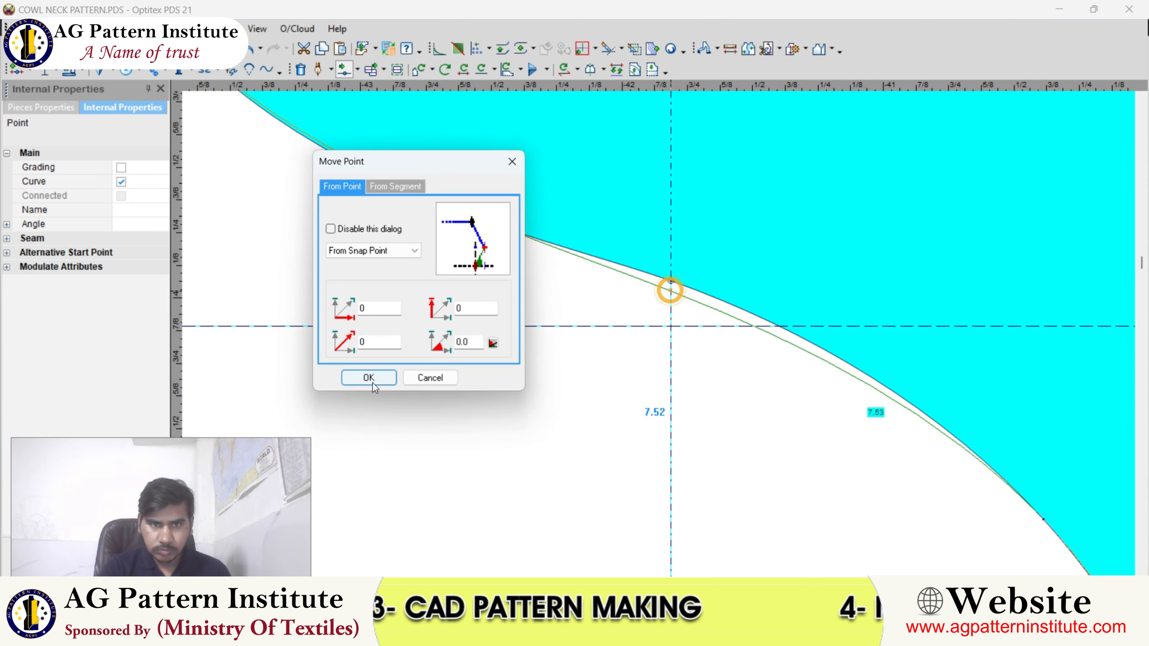
pyautogui.click(368, 382)
# Step: Move the curve point in the cap's hollow, beside the vertical guideline, inward by 0 horizontally and -0.02 vertically
pyautogui.scroll(-2, 653, 313)
pyautogui.click(653, 314)
pyautogui.scroll(3, 651, 313)
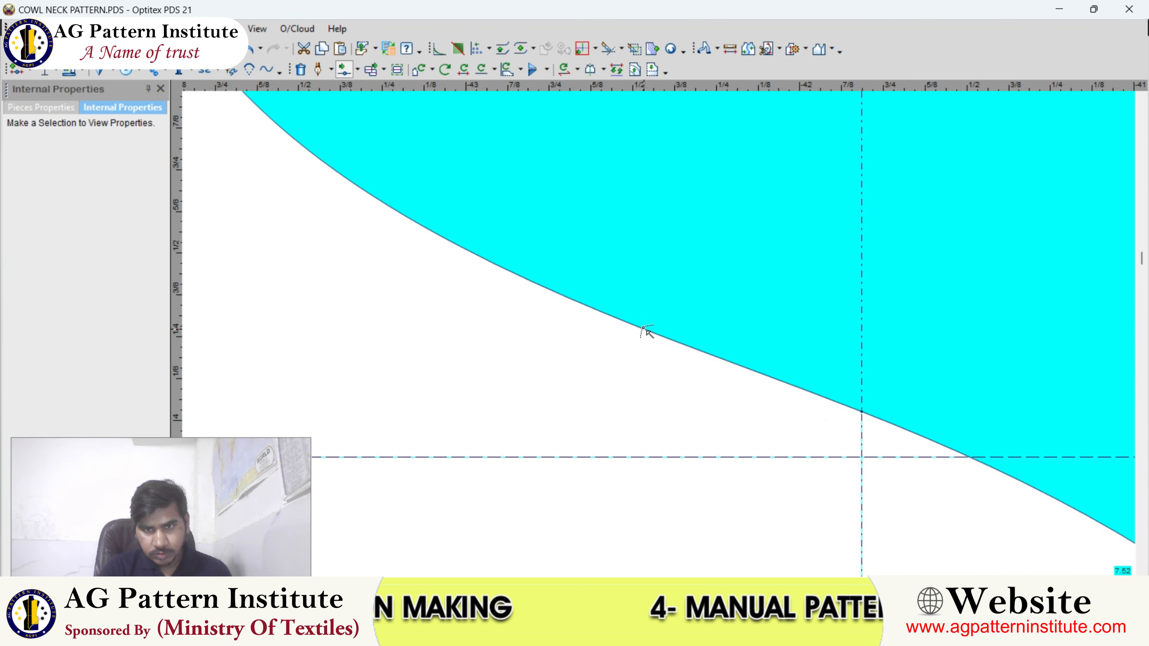
pyautogui.click(643, 330)
pyautogui.click(642, 331)
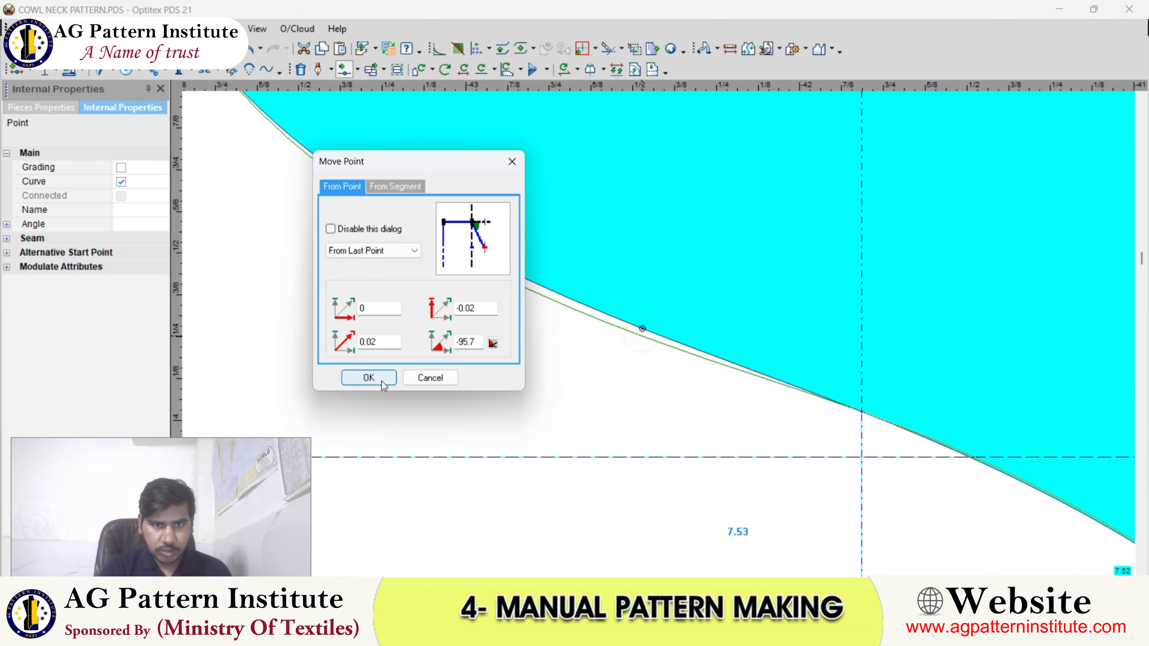
pyautogui.click(369, 378)
pyautogui.scroll(-4, 662, 333)
pyautogui.click(693, 308)
pyautogui.click(659, 337)
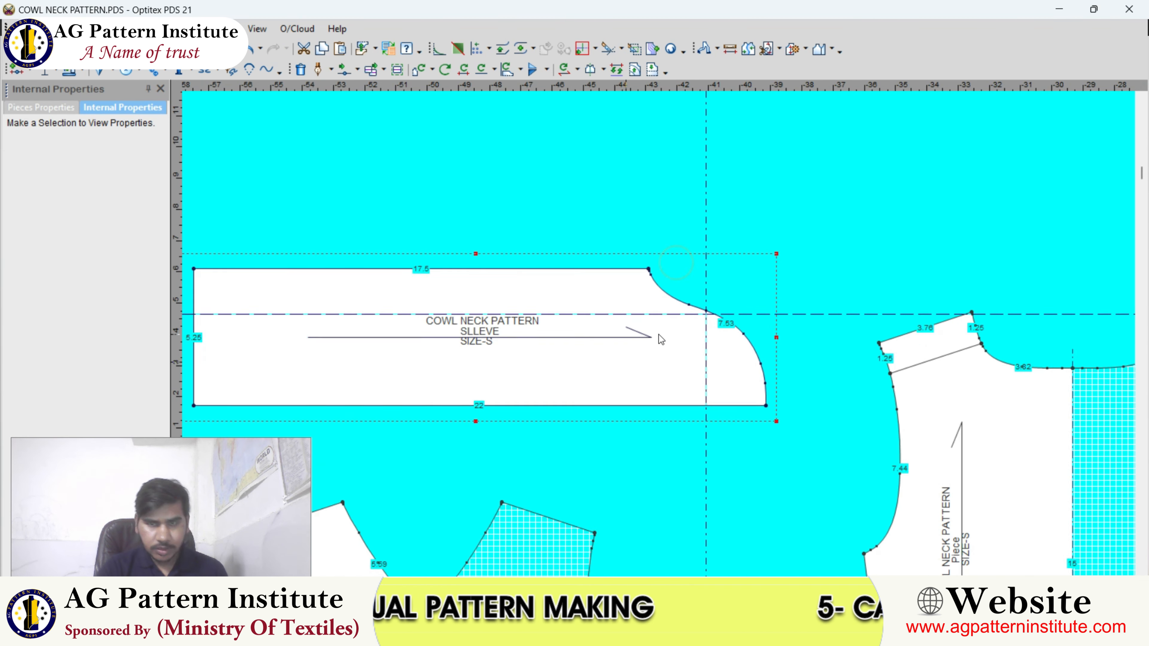
# Step: Draw a straight internal line from the sleeve's underarm corner to the crown end of the cap
pyautogui.scroll(-1, 659, 334)
pyautogui.press('d')
pyautogui.scroll(4, 658, 322)
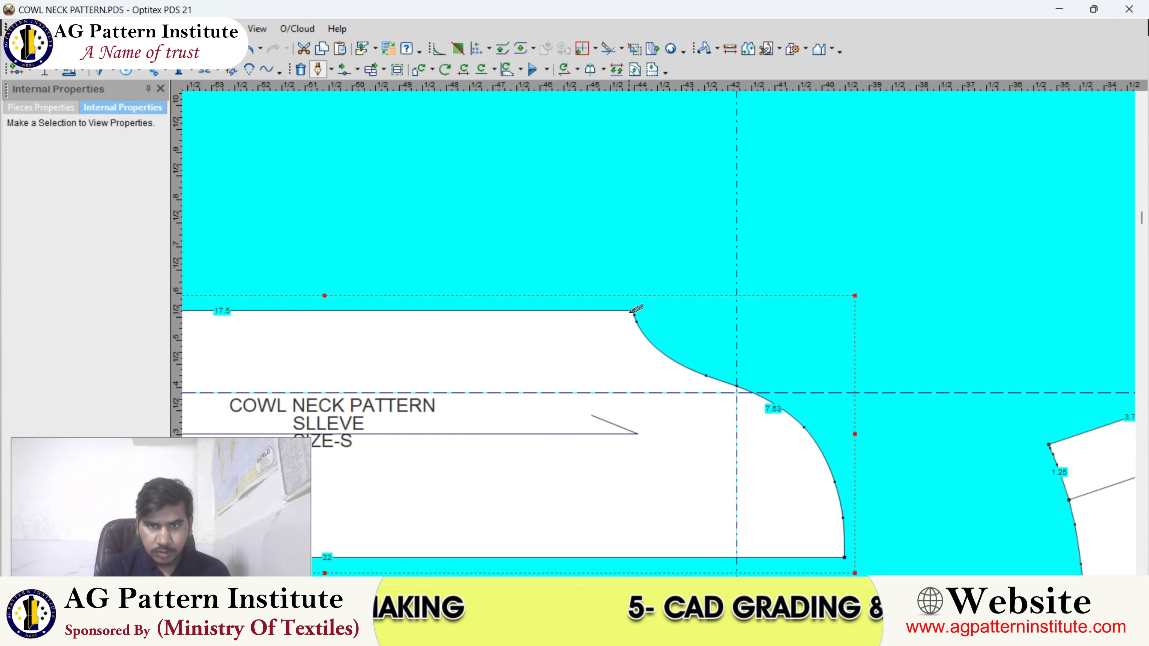
pyautogui.click(632, 311)
pyautogui.click(524, 409)
pyautogui.scroll(1, 682, 345)
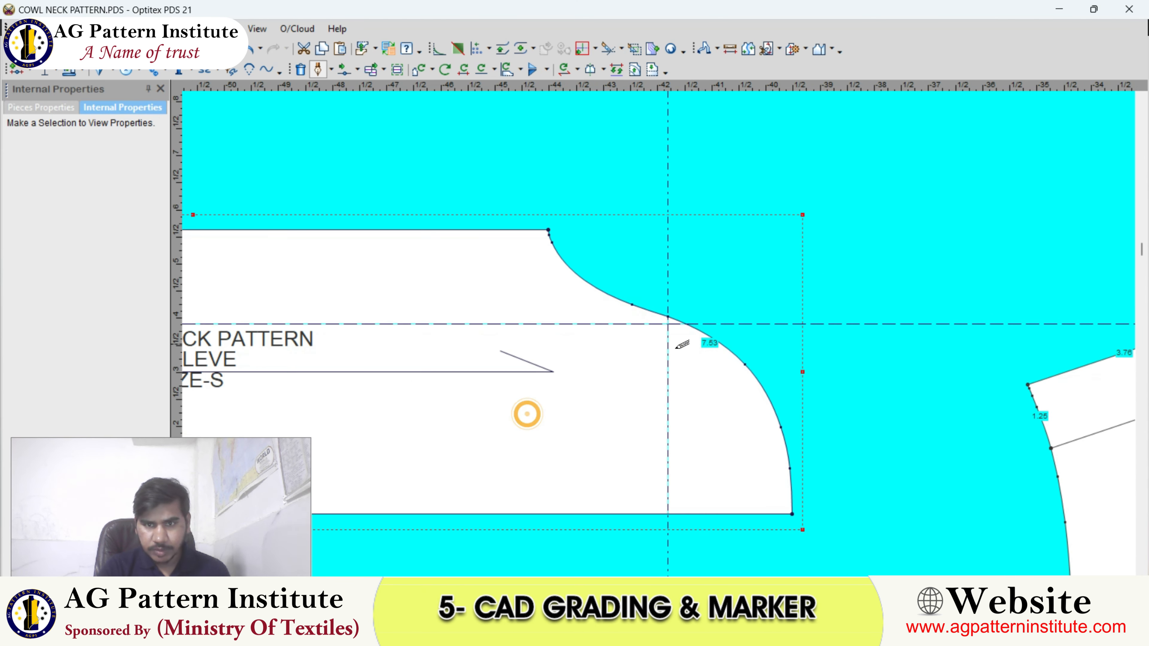
pyautogui.click(791, 516)
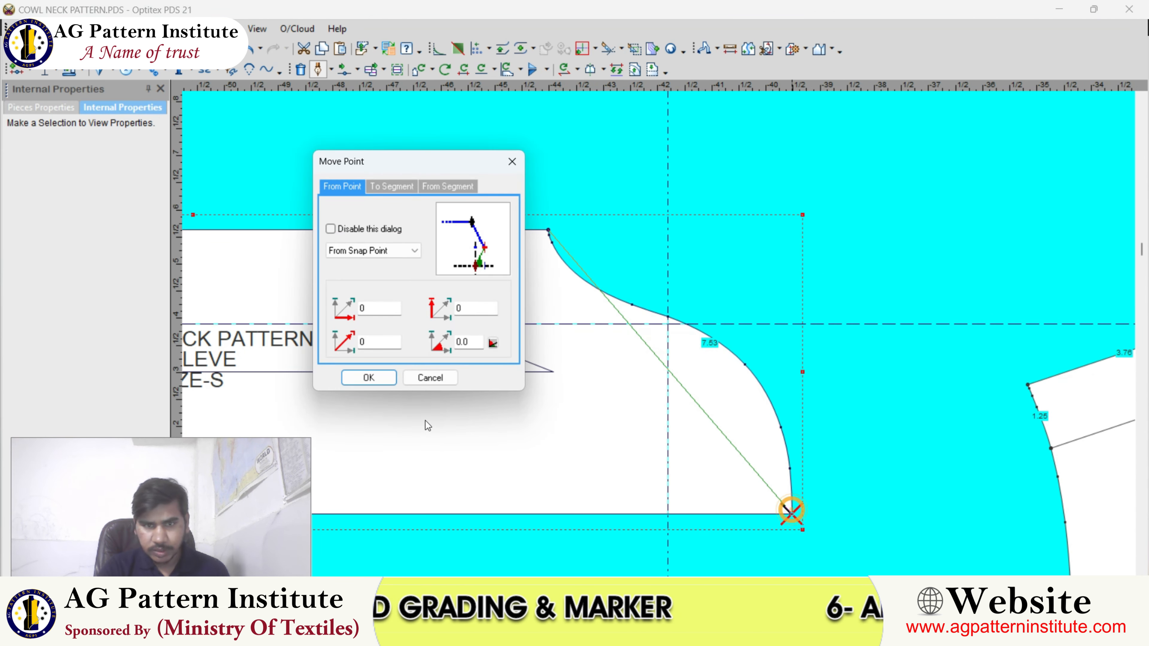
pyautogui.click(381, 378)
pyautogui.rightClick(764, 256)
pyautogui.click(785, 268)
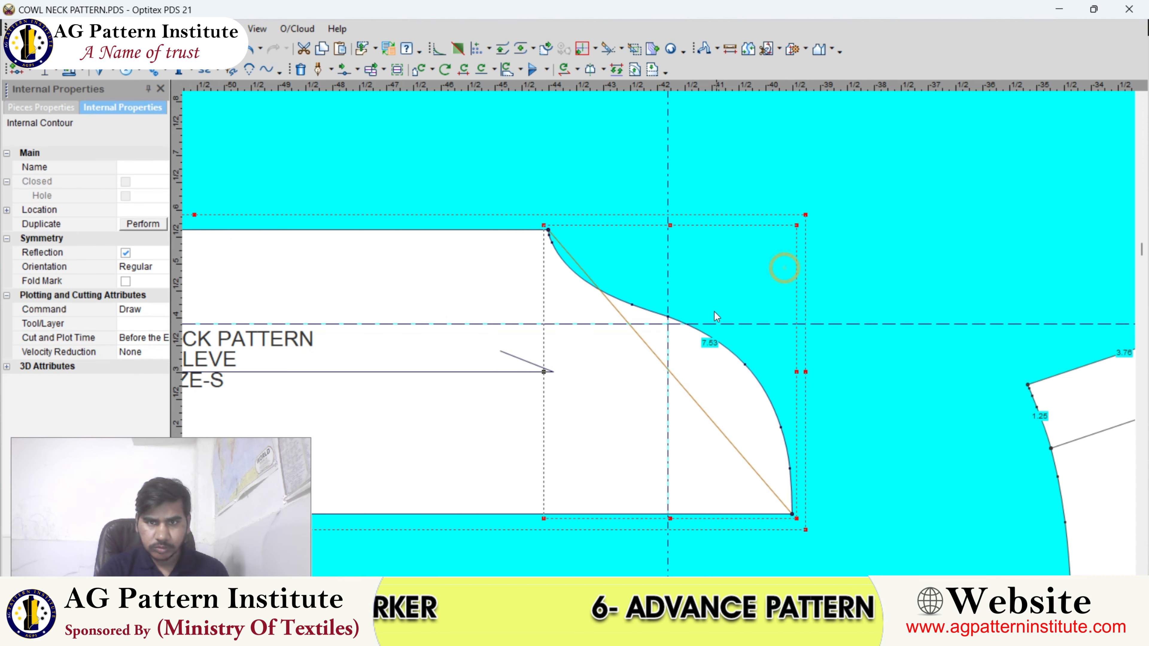
# Step: Measure the gap between the front and back armhole curves midway down the armhole on the original bodice
pyautogui.click(683, 282)
pyautogui.scroll(1, 662, 334)
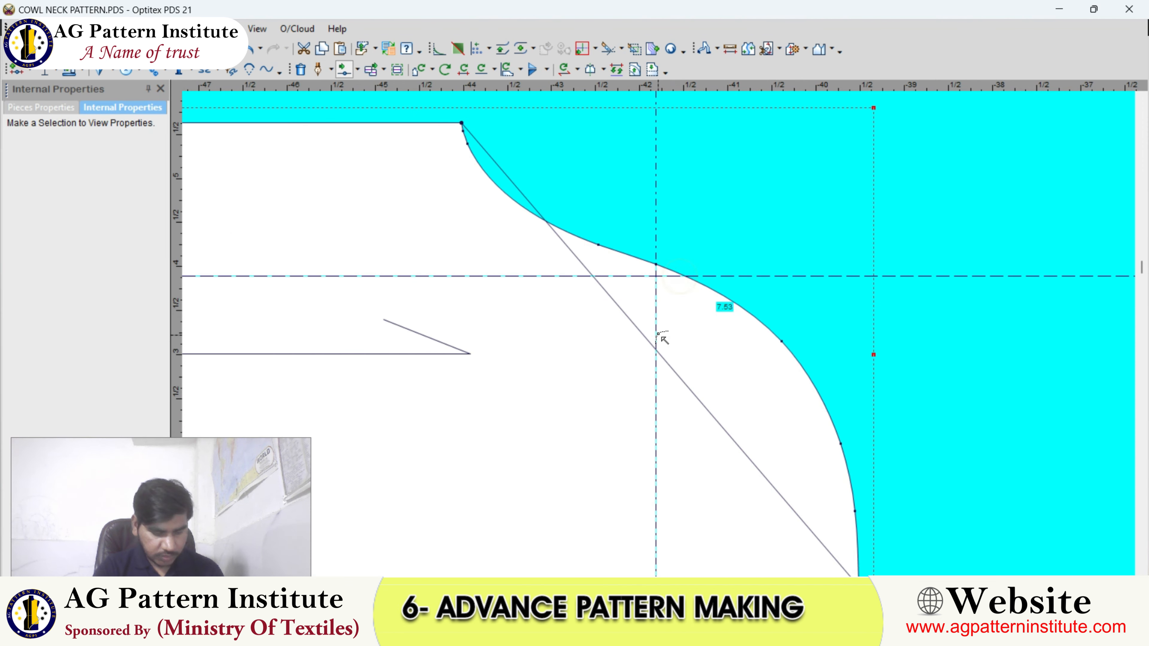
pyautogui.scroll(2, 660, 352)
pyautogui.scroll(-6, 660, 352)
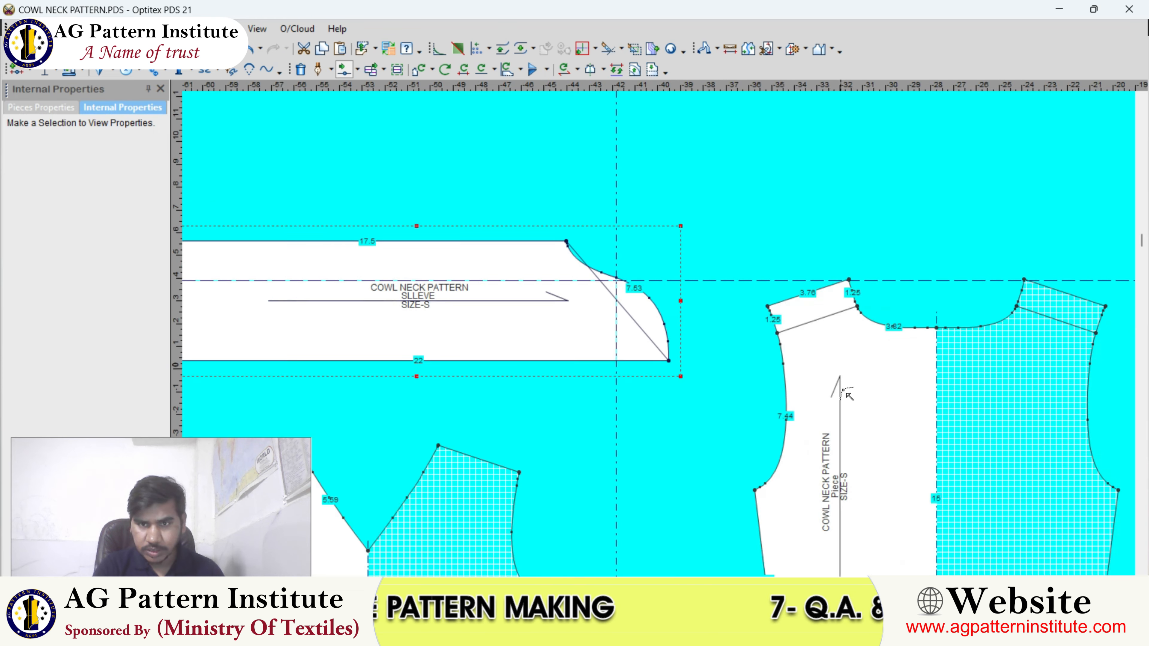
pyautogui.scroll(5, 662, 339)
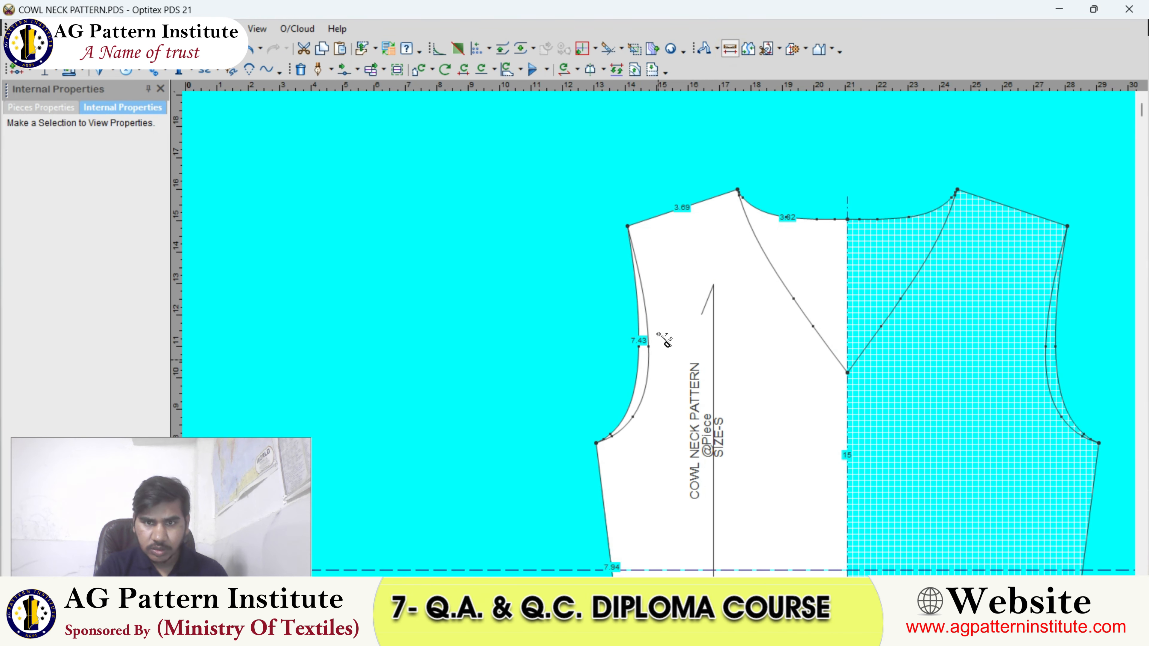
pyautogui.scroll(2, 667, 344)
pyautogui.click(642, 312)
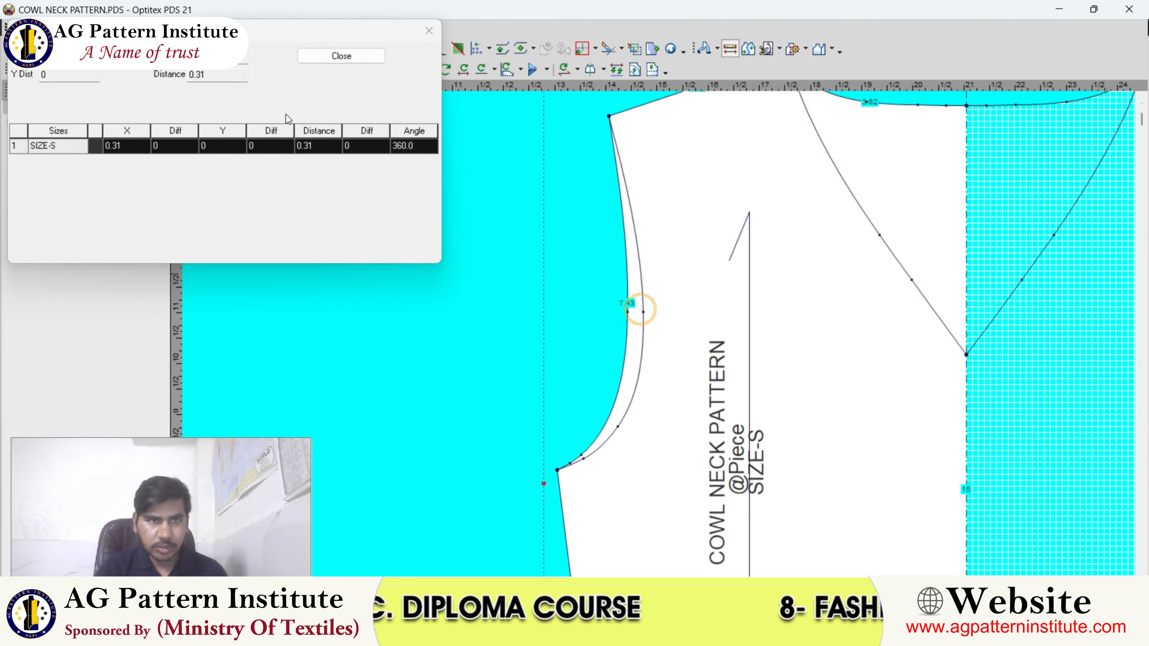
pyautogui.click(341, 56)
# Step: Bend the internal cap line outward at the vertical guideline, keeping it just inside the back cap curve
pyautogui.scroll(-3, 662, 338)
pyautogui.scroll(2, 1116, 190)
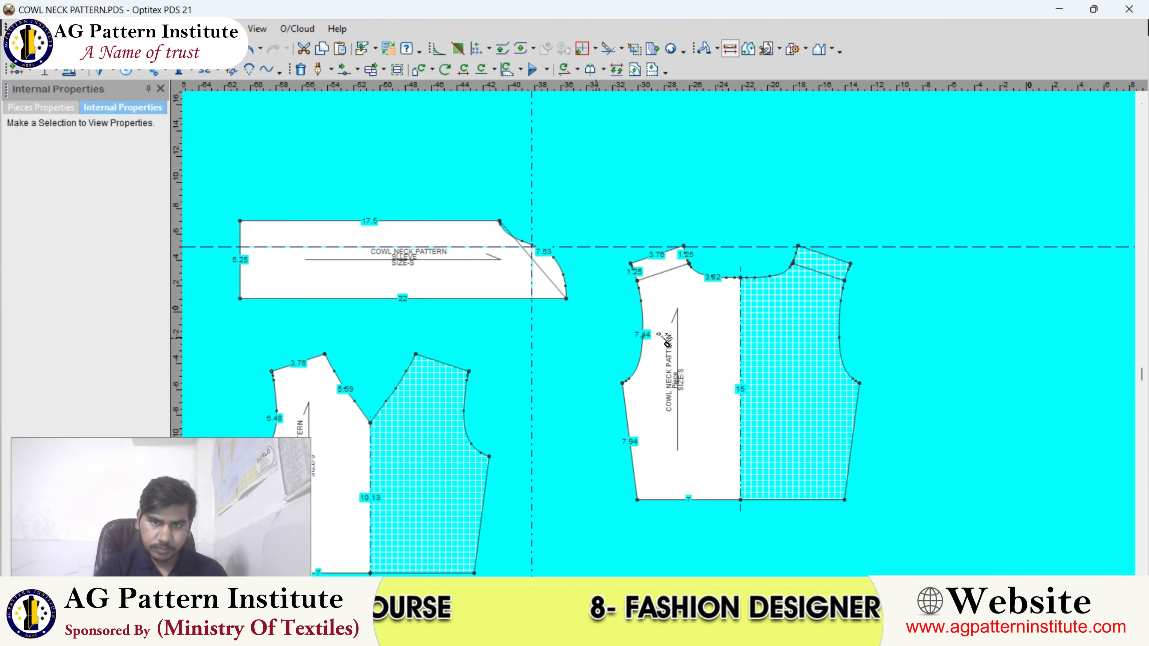
pyautogui.scroll(5, 662, 339)
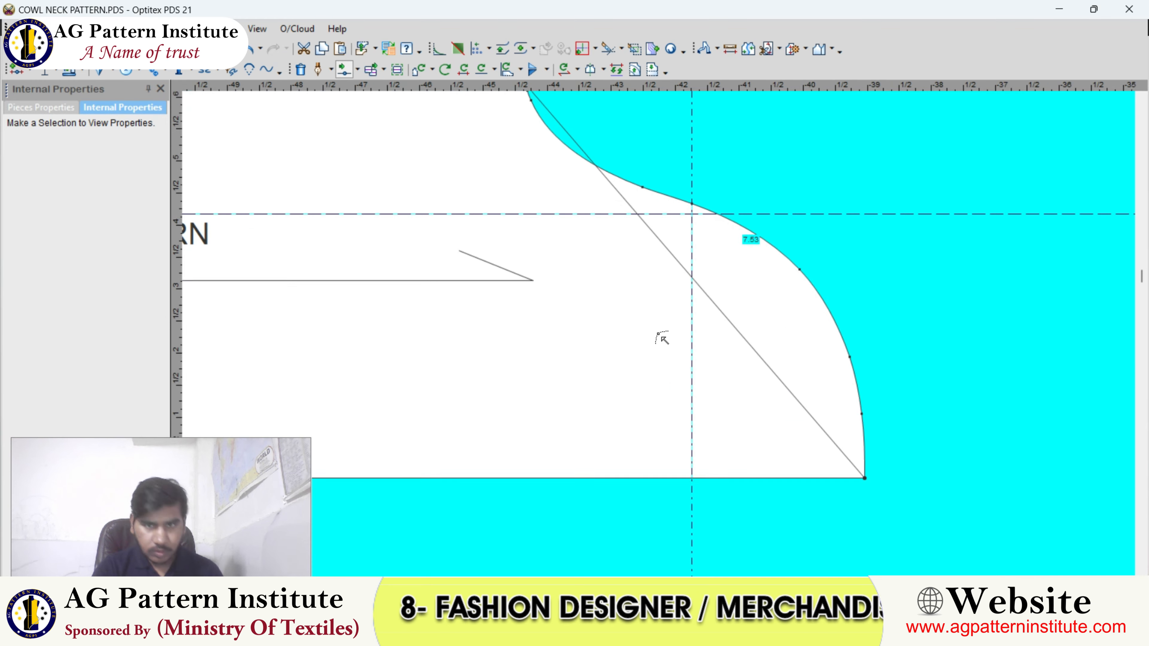
pyautogui.click(638, 325)
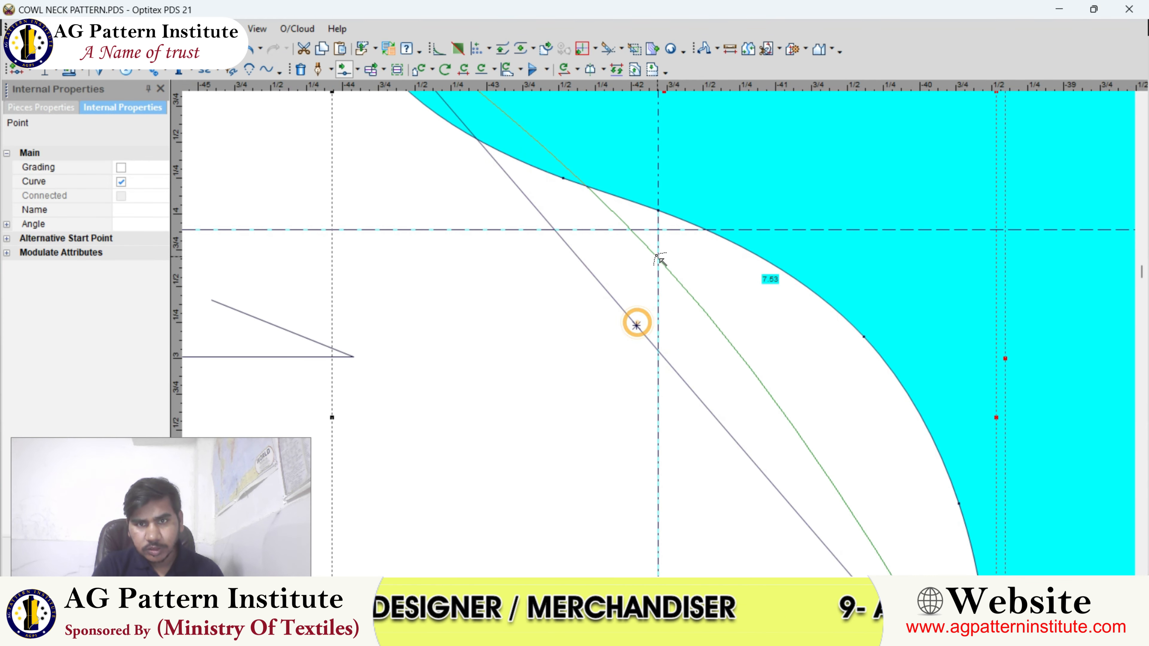
pyautogui.click(659, 249)
pyautogui.press('Return')
pyautogui.scroll(-3, 651, 271)
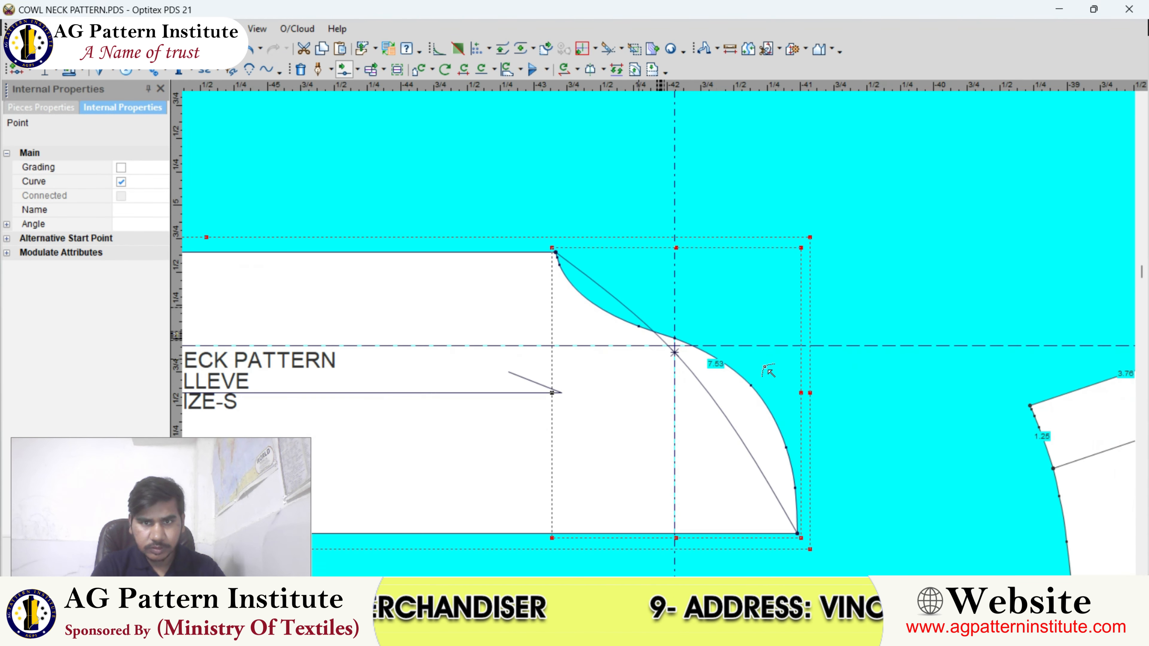
# Step: Hollow the internal cap line near the underarm corner with curve points so it runs inside the back cap
pyautogui.scroll(2, 661, 339)
pyautogui.scroll(1, 660, 338)
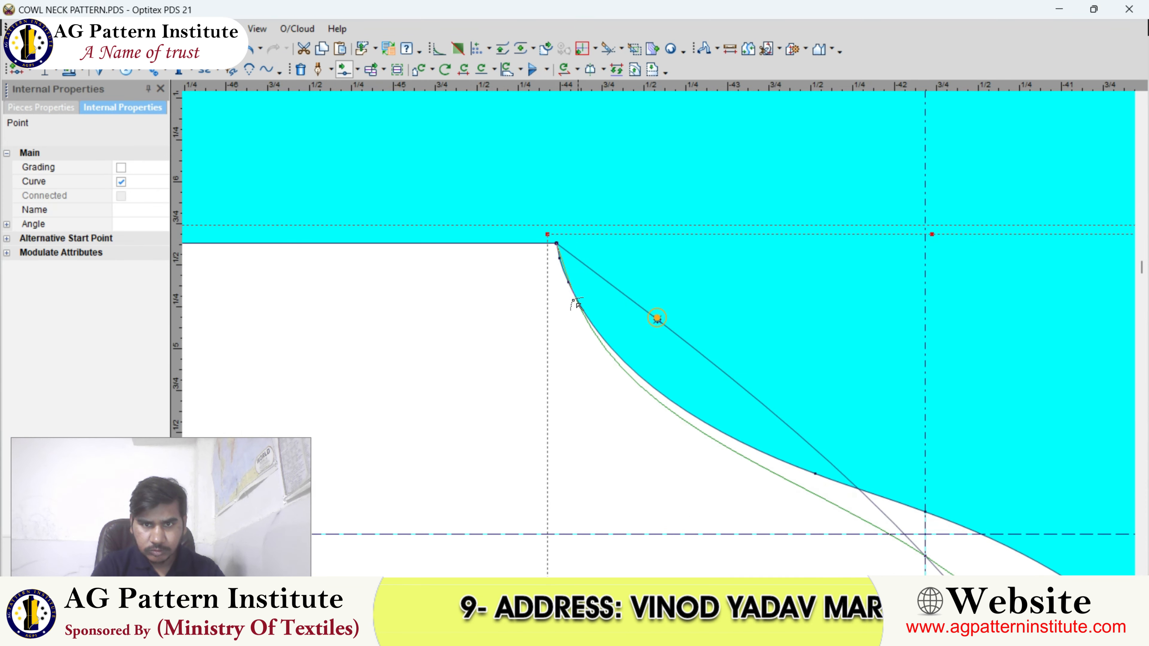
pyautogui.scroll(4, 574, 301)
pyautogui.click(646, 302)
pyautogui.press('Return')
pyautogui.scroll(1, 692, 425)
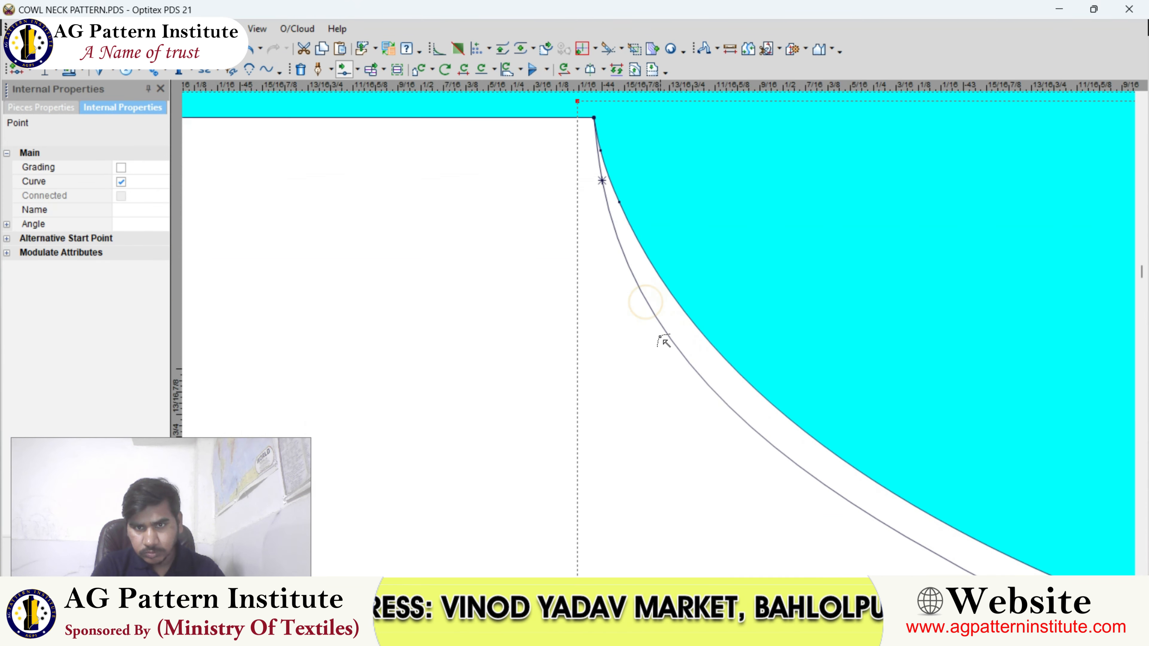
pyautogui.click(673, 343)
pyautogui.press('Return')
# Step: Round the internal cap line toward the crown with two curve points, following the back cap slightly inside it
pyautogui.scroll(-6, 667, 340)
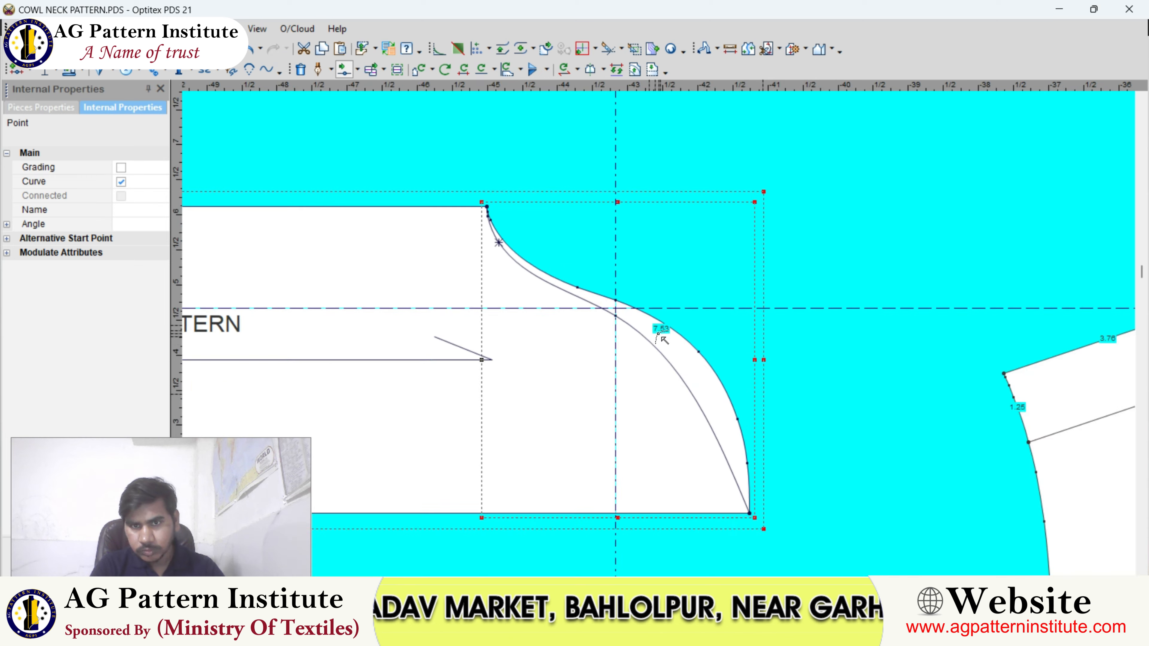
pyautogui.scroll(6, 663, 340)
pyautogui.moveTo(671, 330); pyautogui.dragTo(706, 316)
pyautogui.click(702, 310)
pyautogui.press('Return')
pyautogui.scroll(1, 771, 429)
pyautogui.click(662, 347)
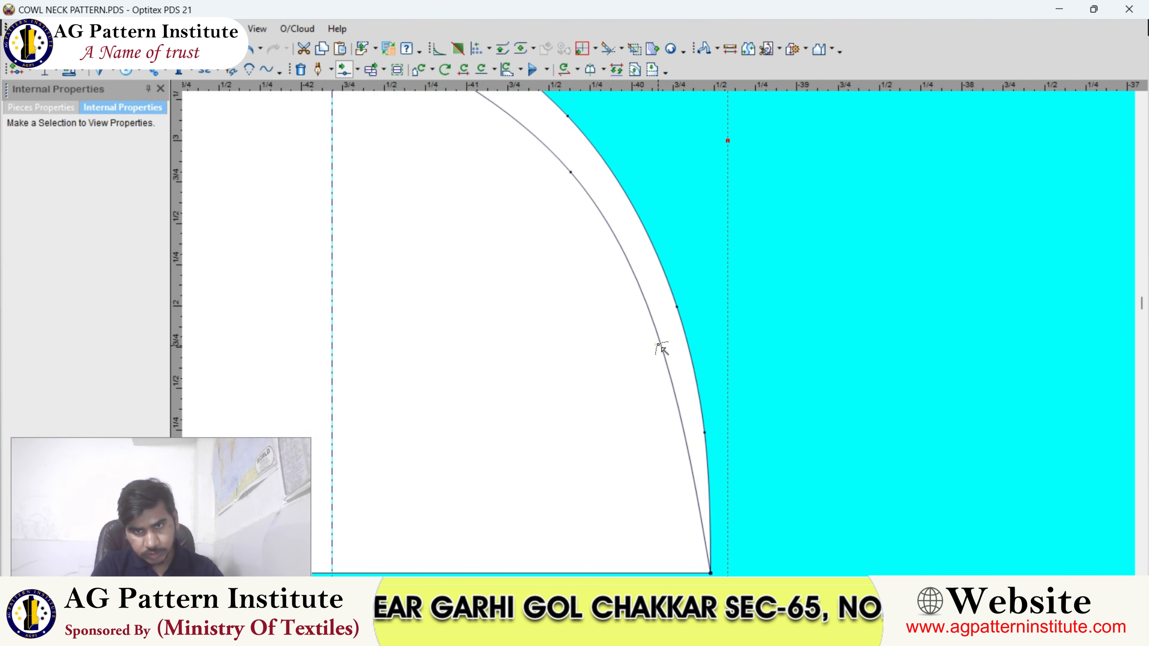
pyautogui.click(664, 345)
pyautogui.press('Return')
# Step: Measure the half-sleeve width at the underarm corner and switch to the GREEN COWL.png reference photo
pyautogui.scroll(-6, 590, 318)
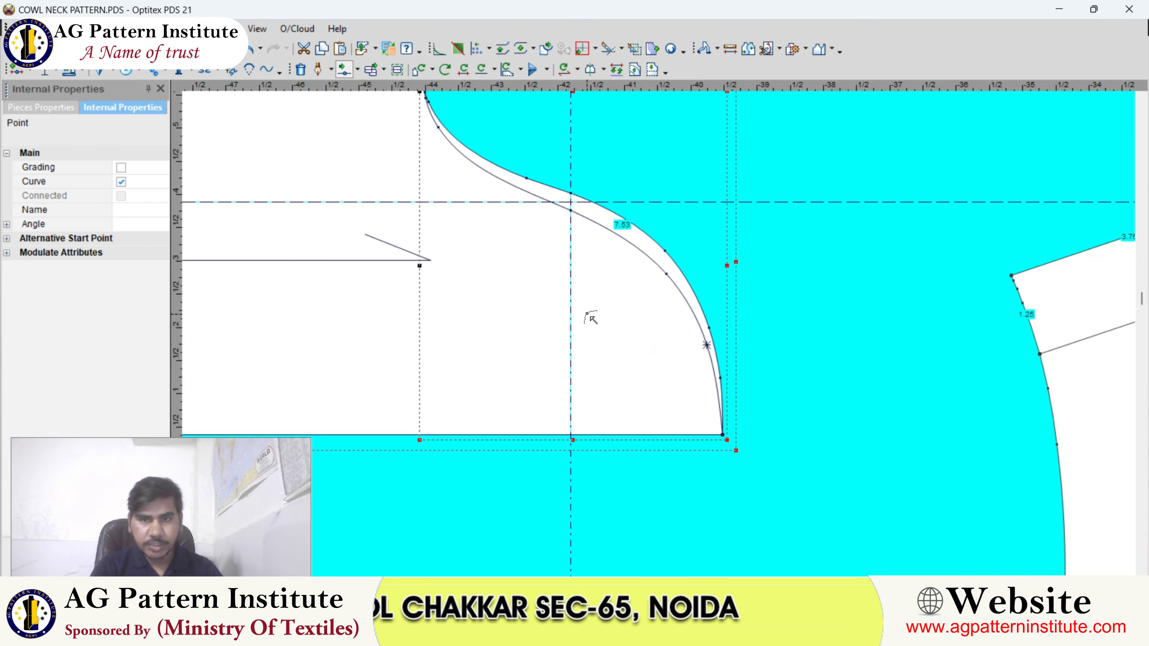
pyautogui.scroll(2, 574, 309)
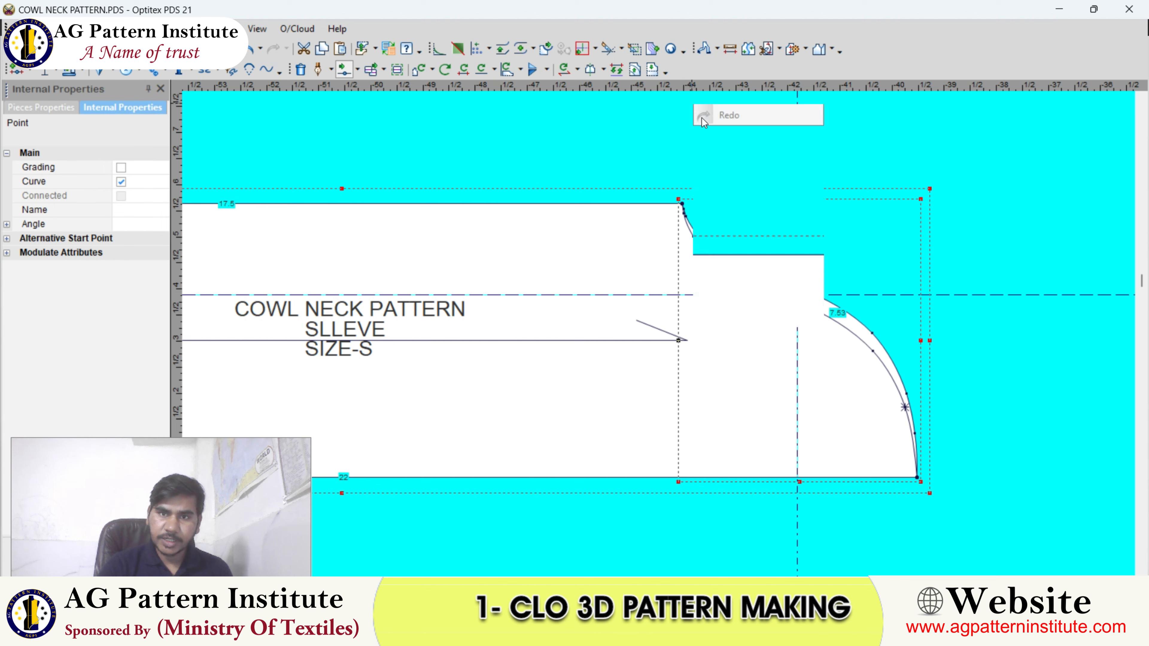
pyautogui.click(729, 49)
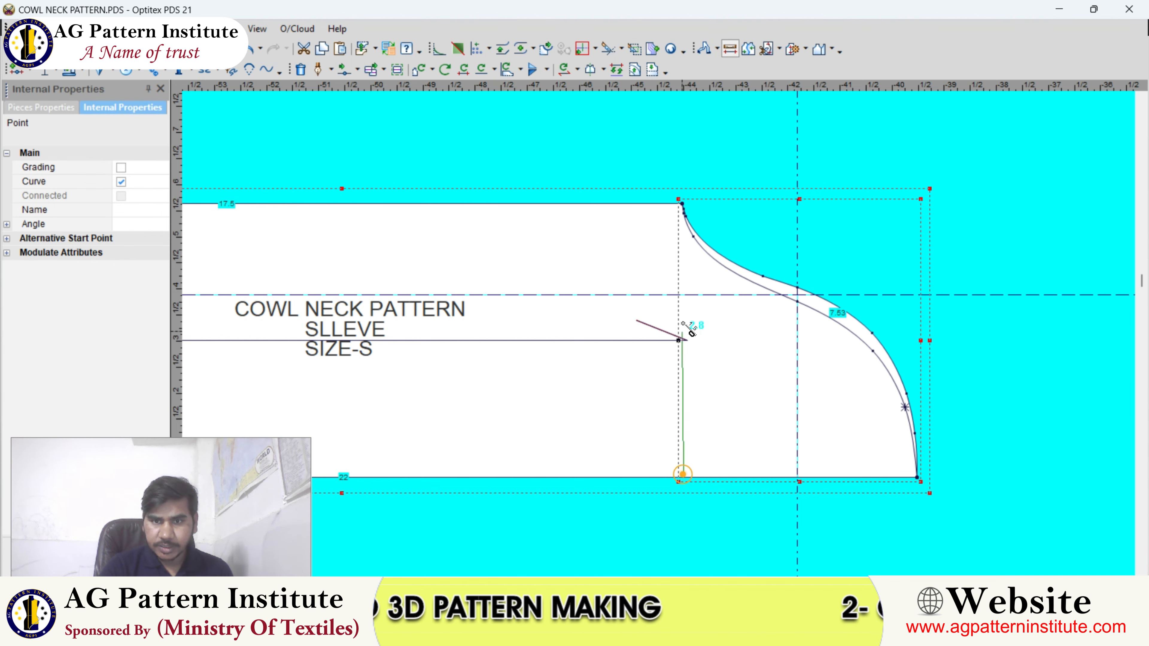
pyautogui.click(680, 203)
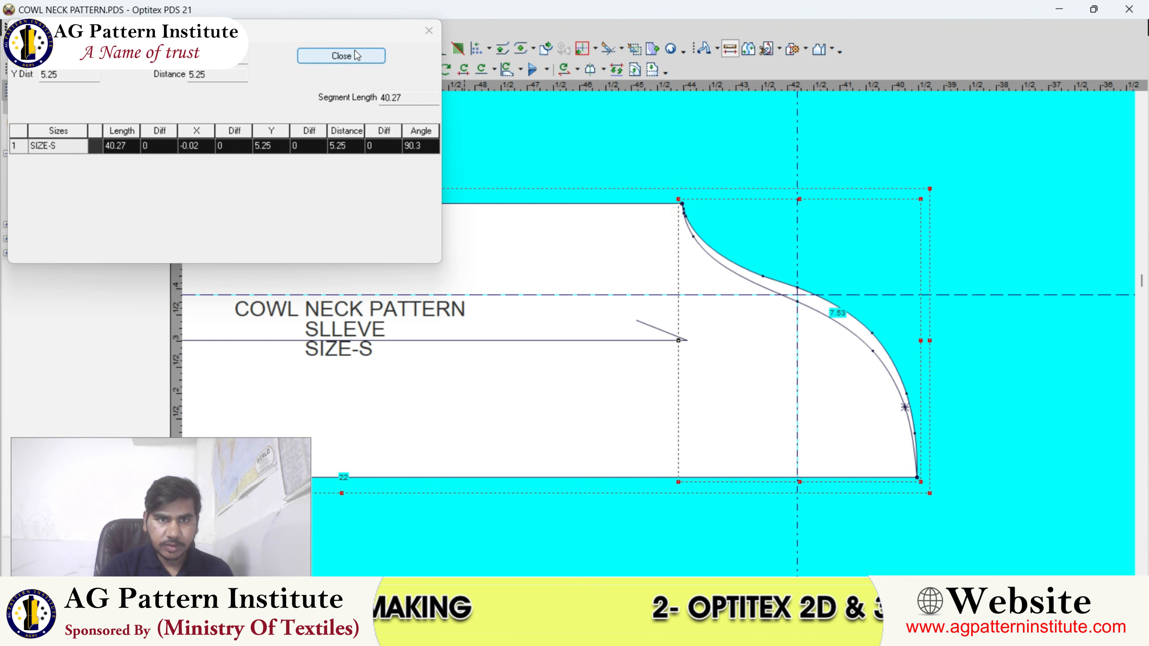
pyautogui.click(377, 54)
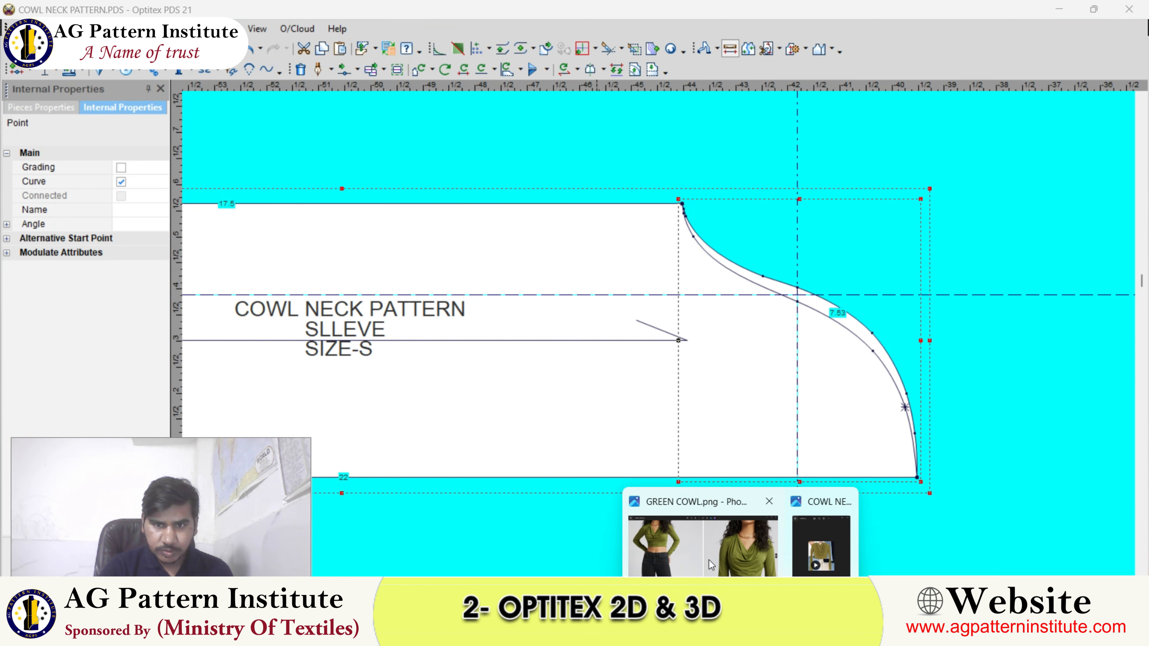
pyautogui.click(755, 552)
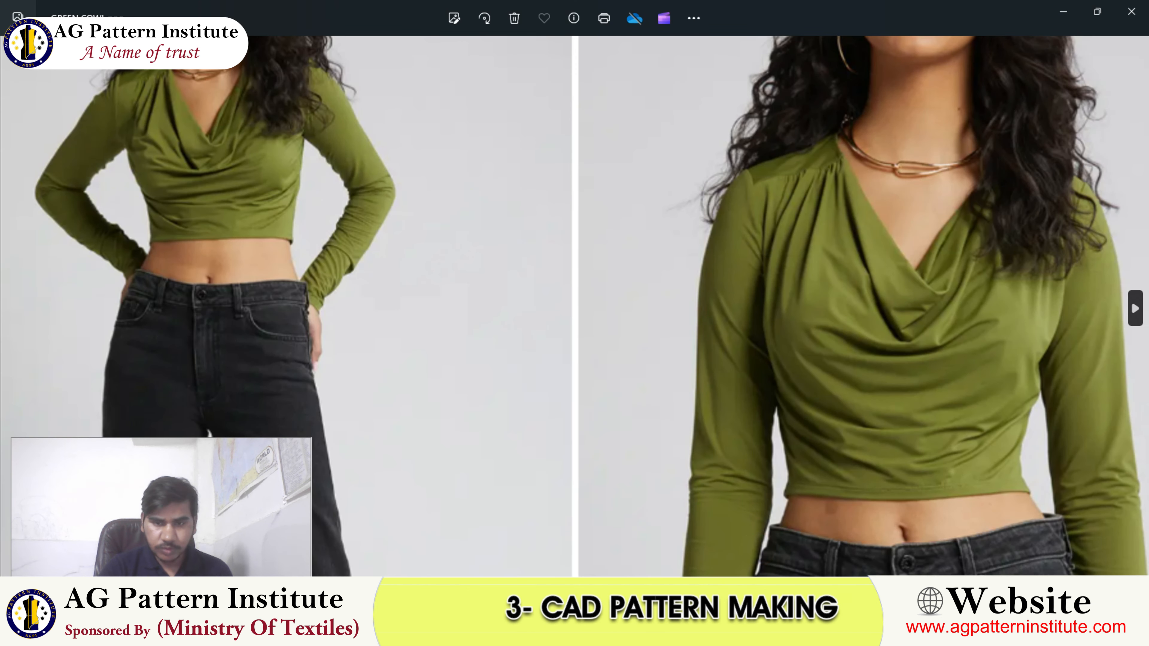
# Step: Switch back to COWL NECK PATTERN.PDS in Optitex and pull the sleeve's open hem corner inward by about 1.34
pyautogui.moveTo(741, 631)
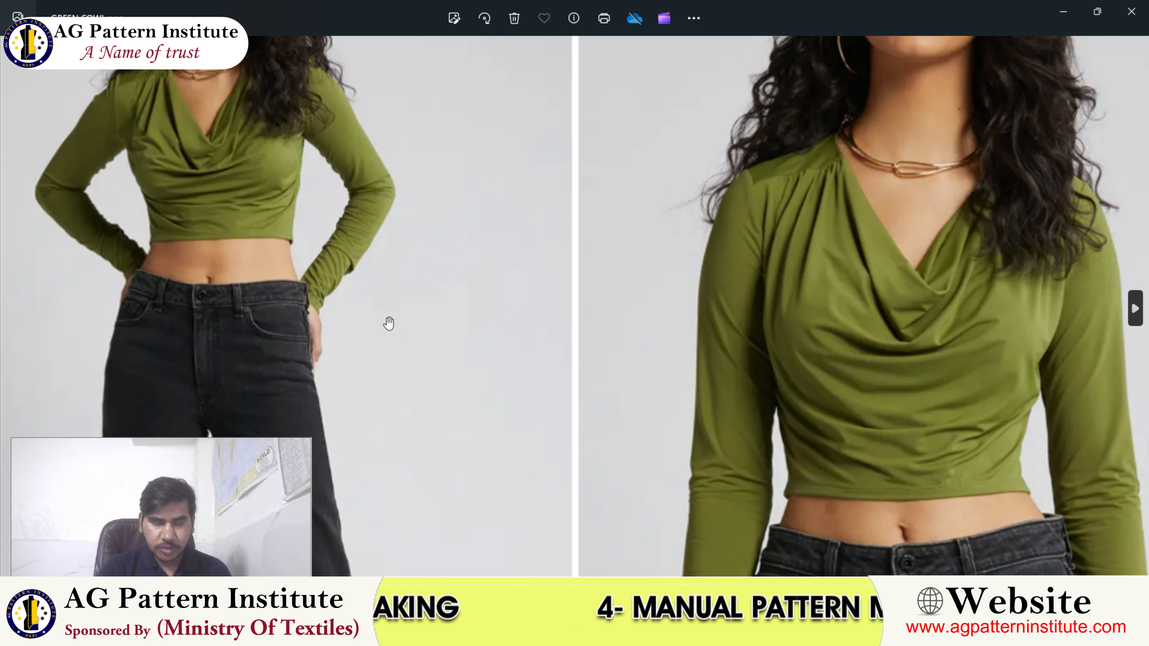
pyautogui.click(708, 539)
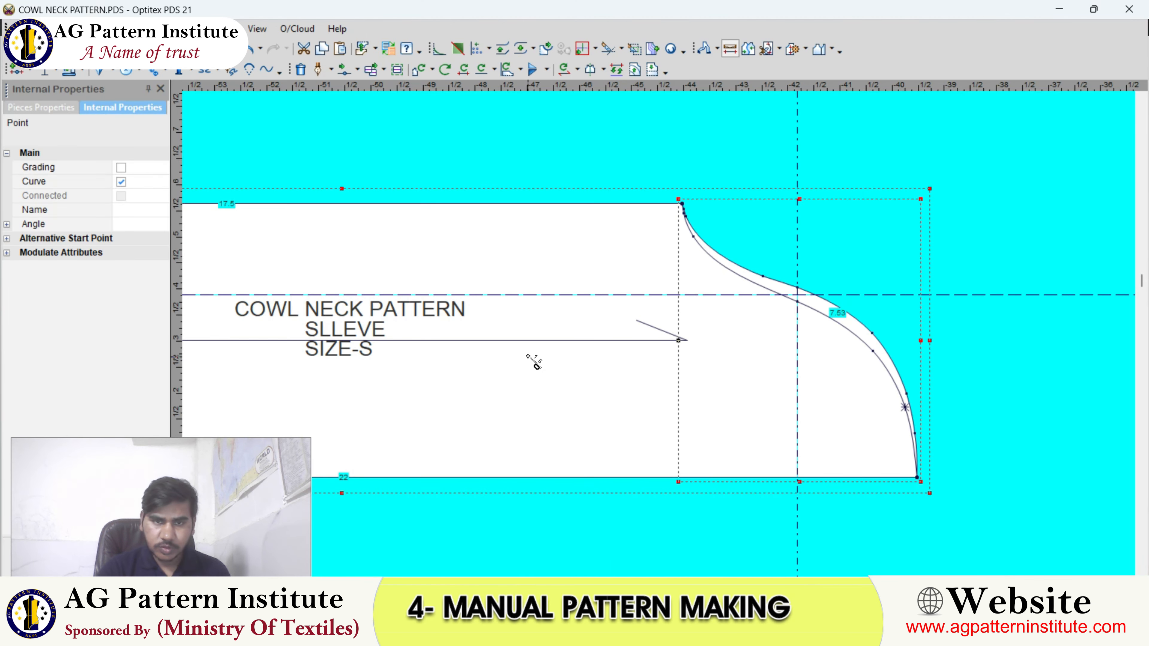
pyautogui.scroll(-2, 533, 362)
pyautogui.scroll(2, 344, 328)
pyautogui.rightClick(483, 227)
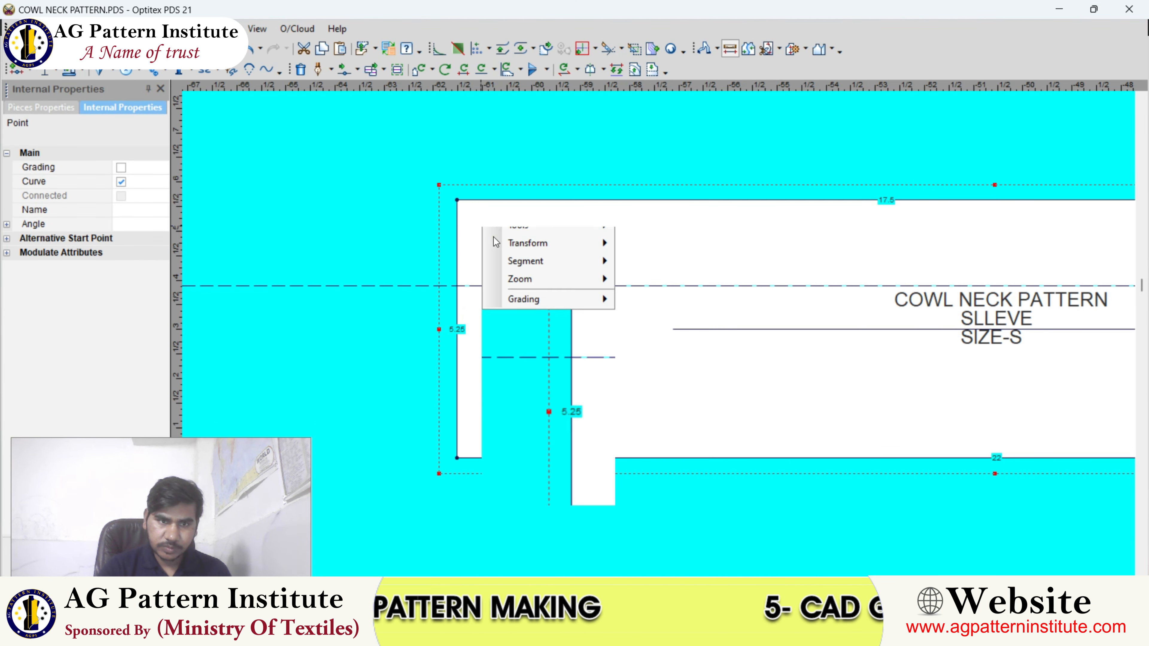
pyautogui.click(493, 237)
pyautogui.press('m')
pyautogui.click(456, 200)
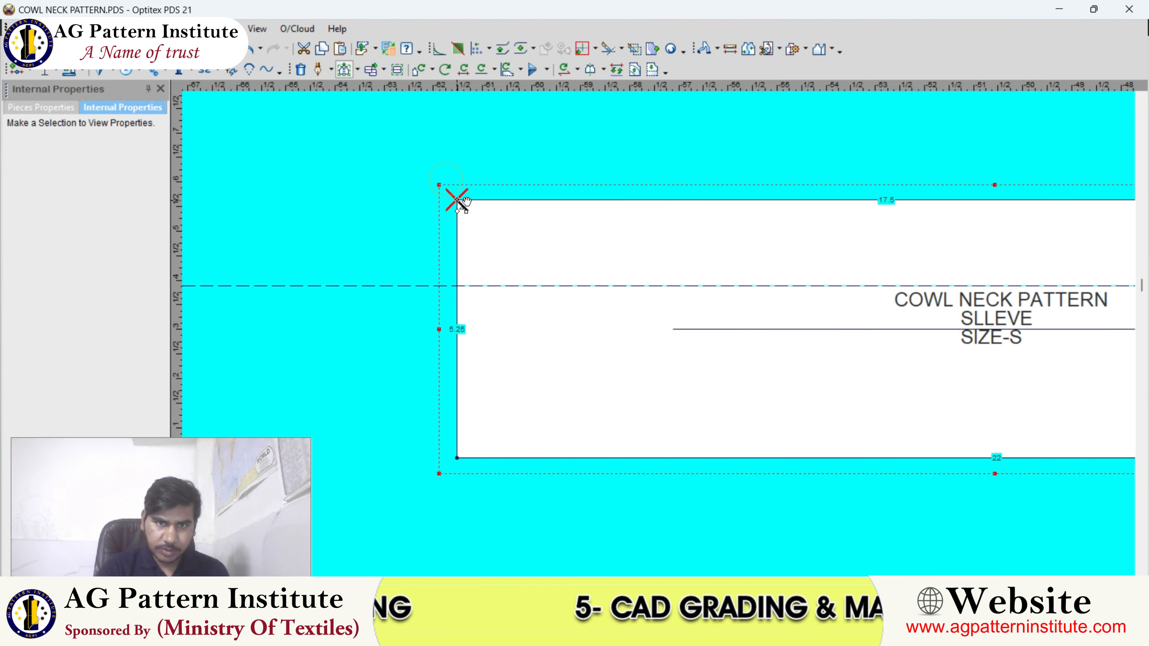
pyautogui.click(461, 265)
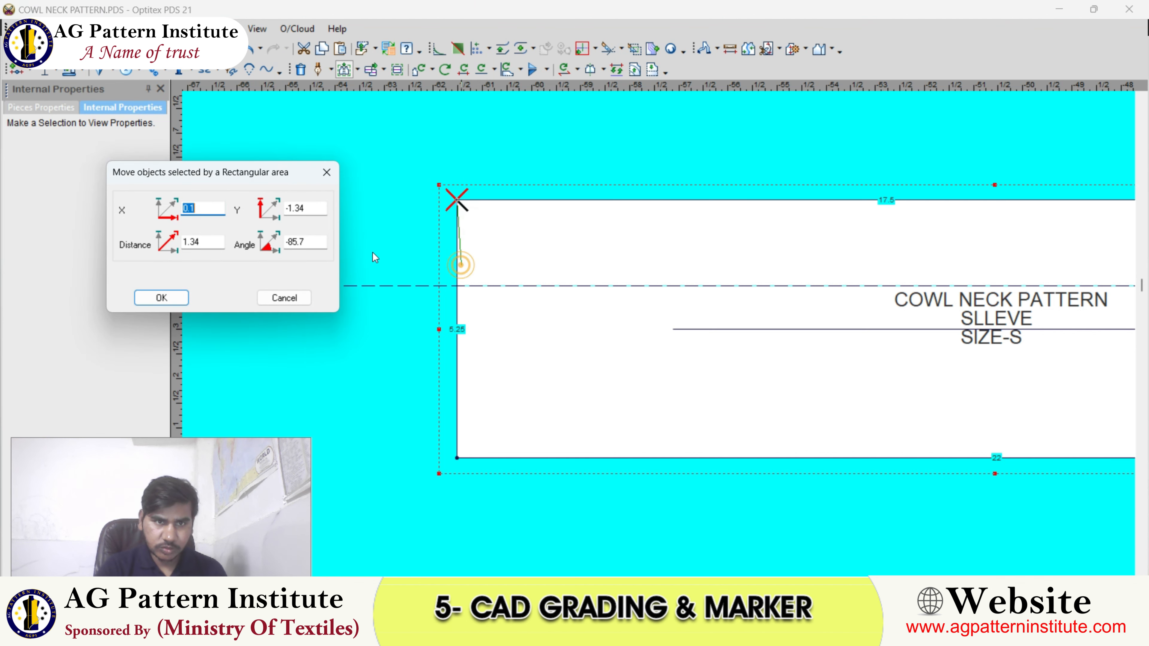
# Step: Narrow the sleeve hem by setting the corner's move offset to X 0 and Y -2
pyautogui.doubleClick(304, 207)
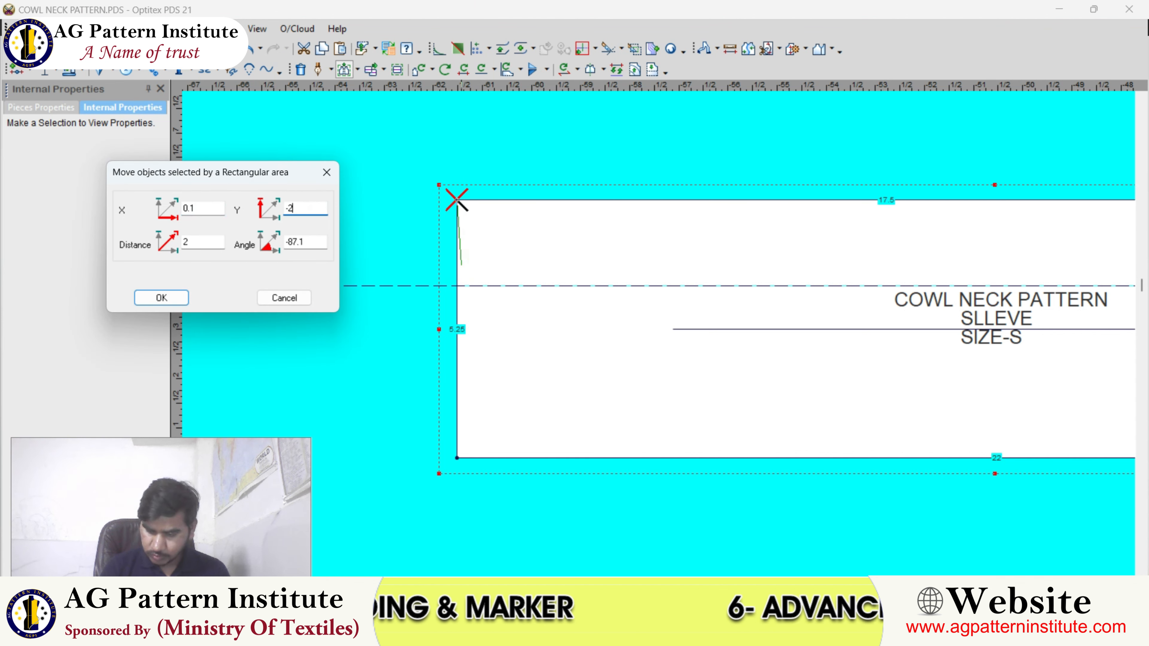
pyautogui.write('-2.5')
pyautogui.press('BackSpace')
pyautogui.write('25')
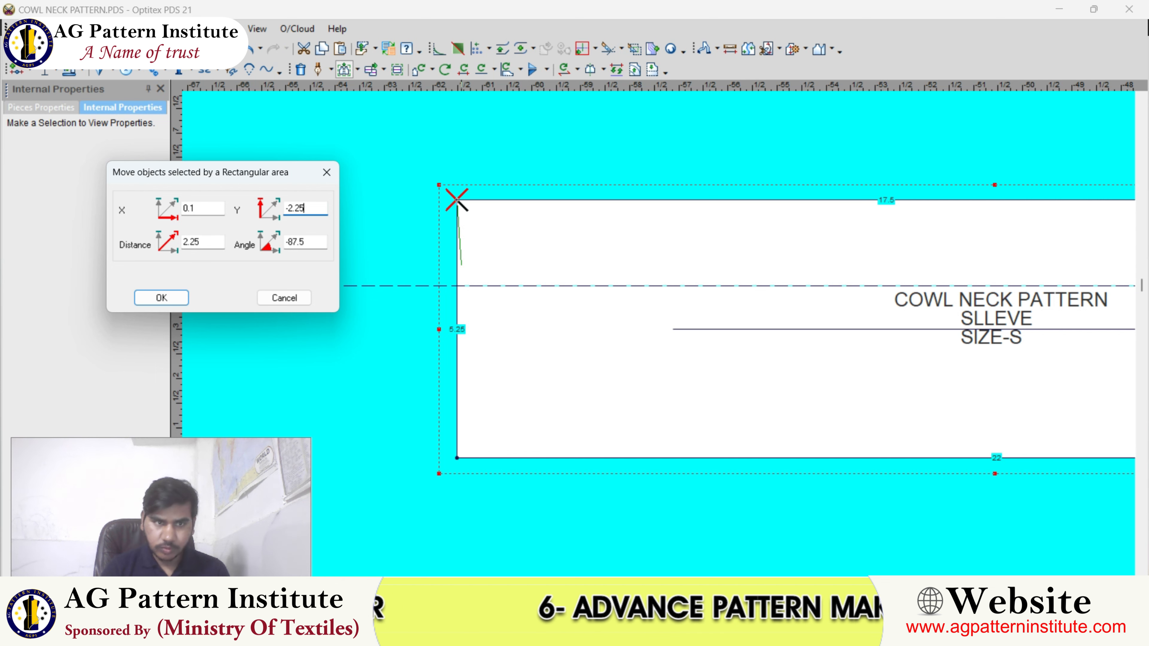
pyautogui.doubleClick(196, 207)
pyautogui.write('0')
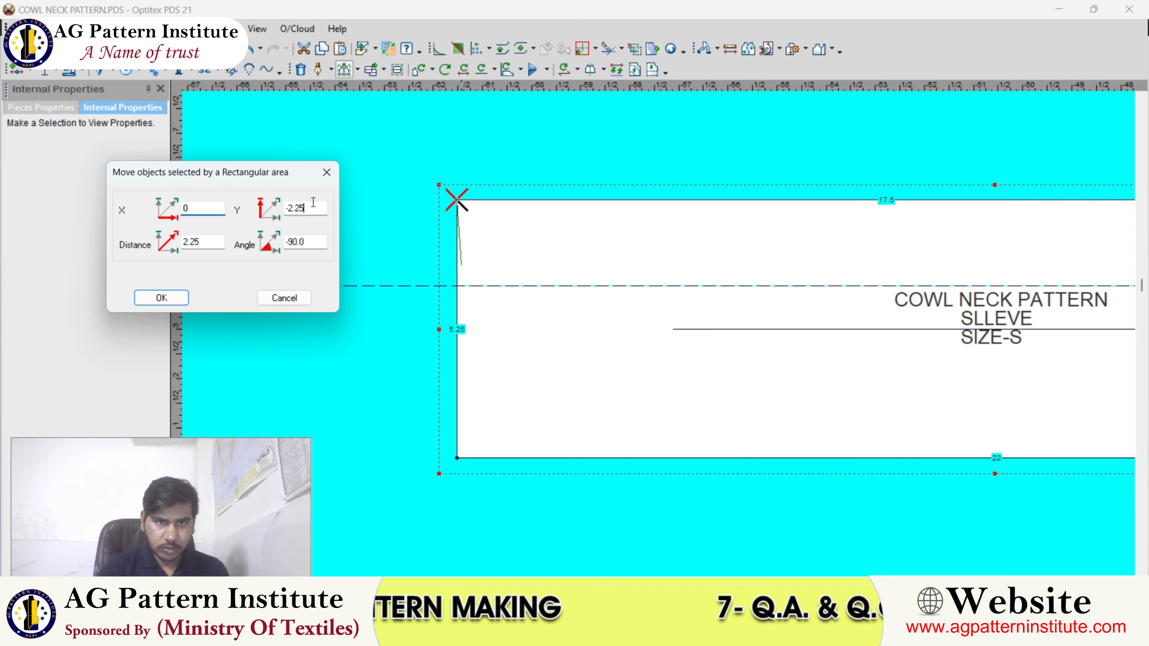
pyautogui.press('BackSpace')
pyautogui.press('BackSpace')
pyautogui.press('BackSpace')
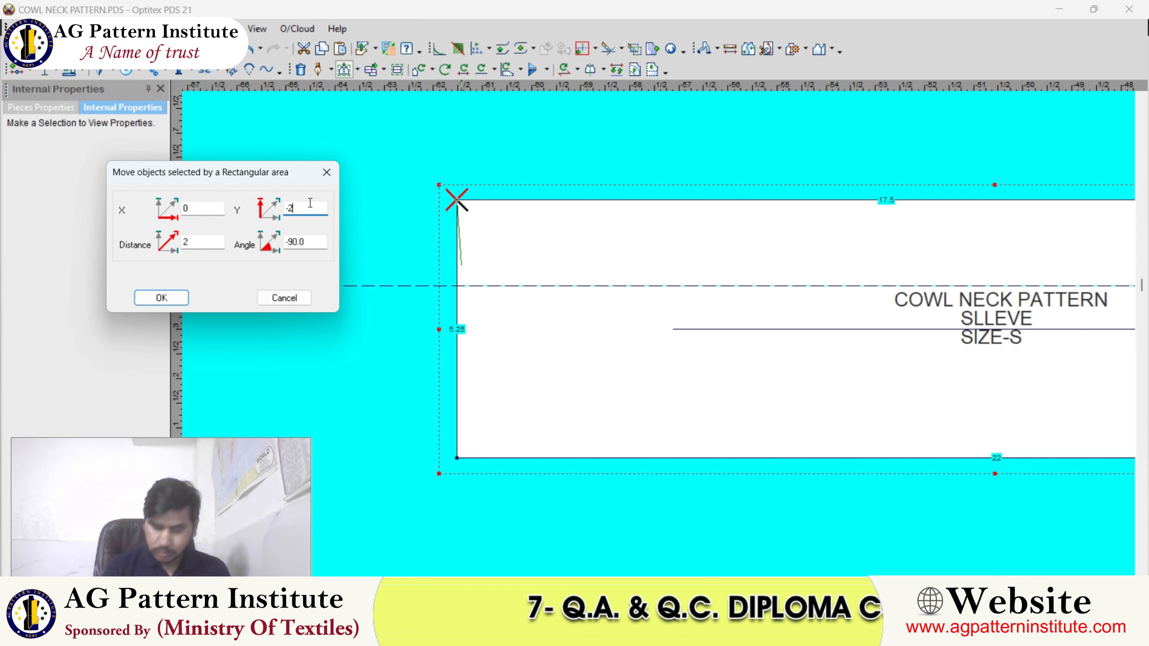
pyautogui.press('Return')
# Step: Move the half-sleeve piece up and away from the front bodice into clear space
pyautogui.scroll(-4, 666, 339)
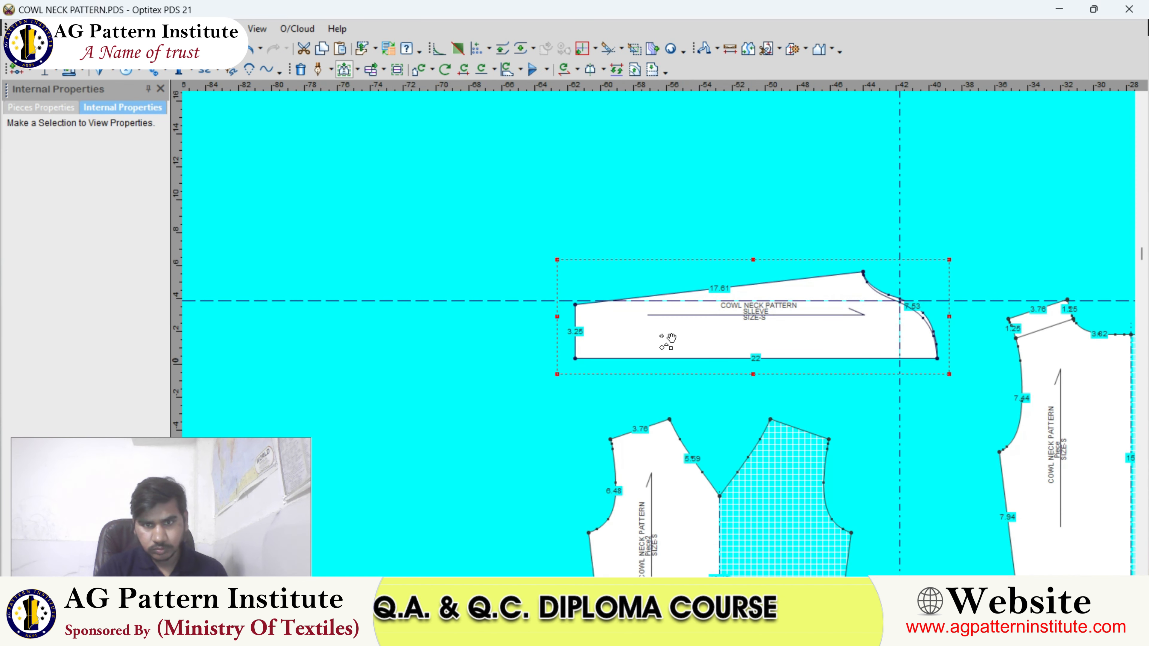
pyautogui.scroll(3, 643, 328)
pyautogui.scroll(-2, 659, 334)
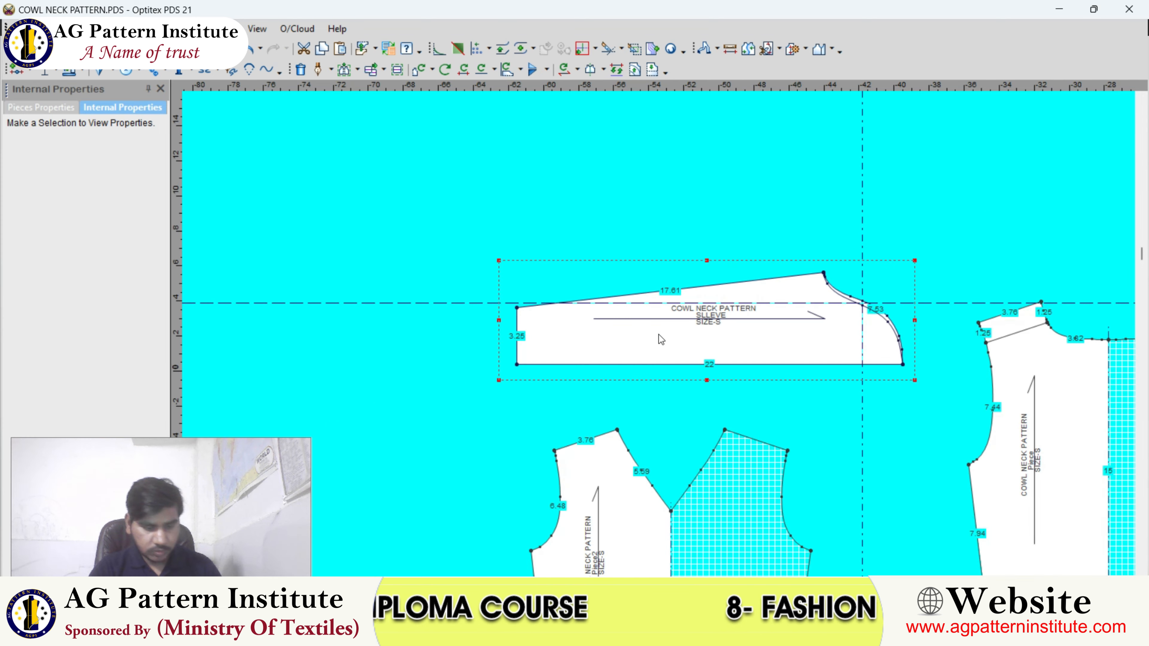
pyautogui.scroll(-1, 659, 334)
pyautogui.scroll(3, 697, 339)
pyautogui.press('space')
pyautogui.scroll(-4, 651, 328)
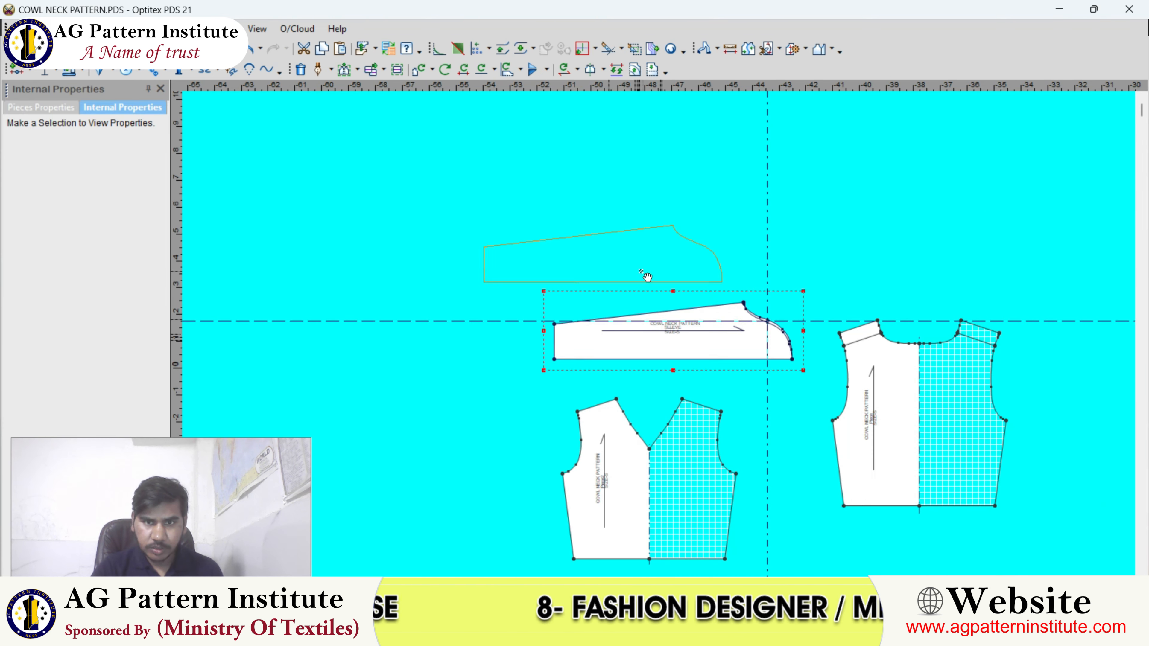
pyautogui.click(641, 271)
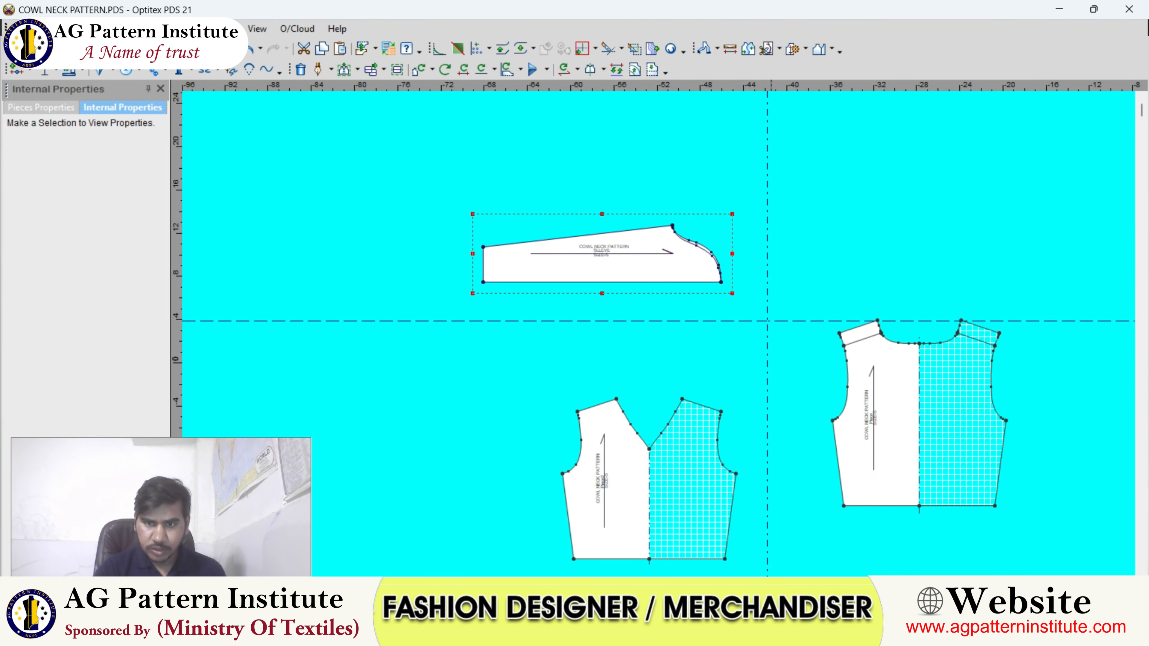
# Step: Check the sleeves in the GREEN COWL.png reference photo and return to the pattern file
pyautogui.click(749, 557)
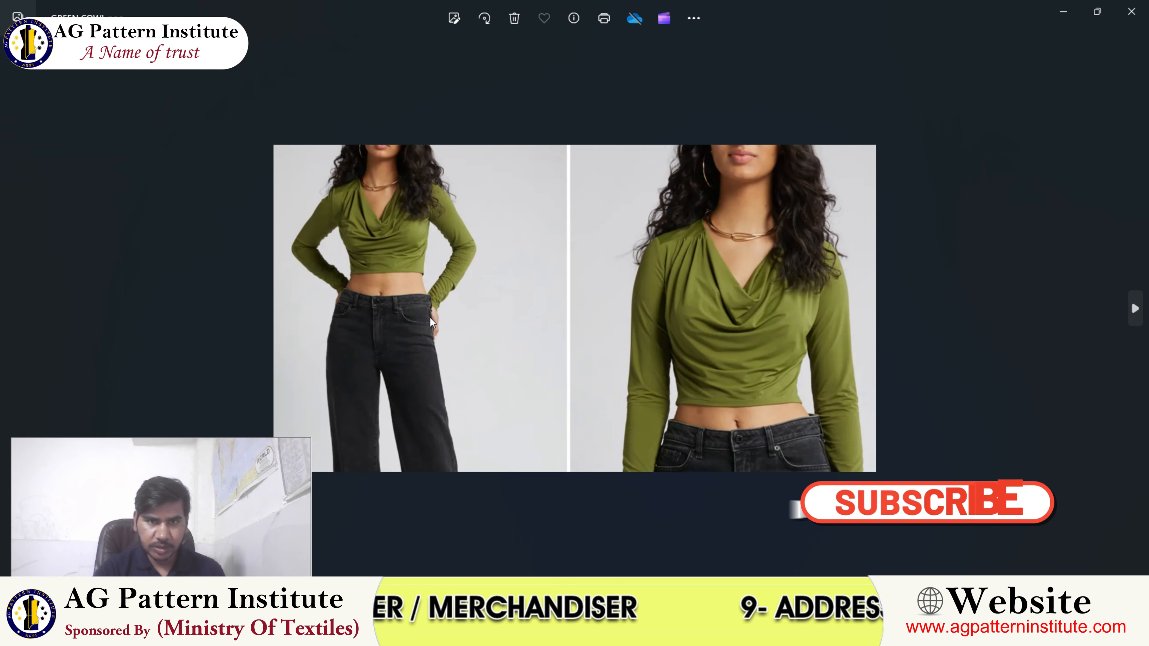
pyautogui.moveTo(708, 633)
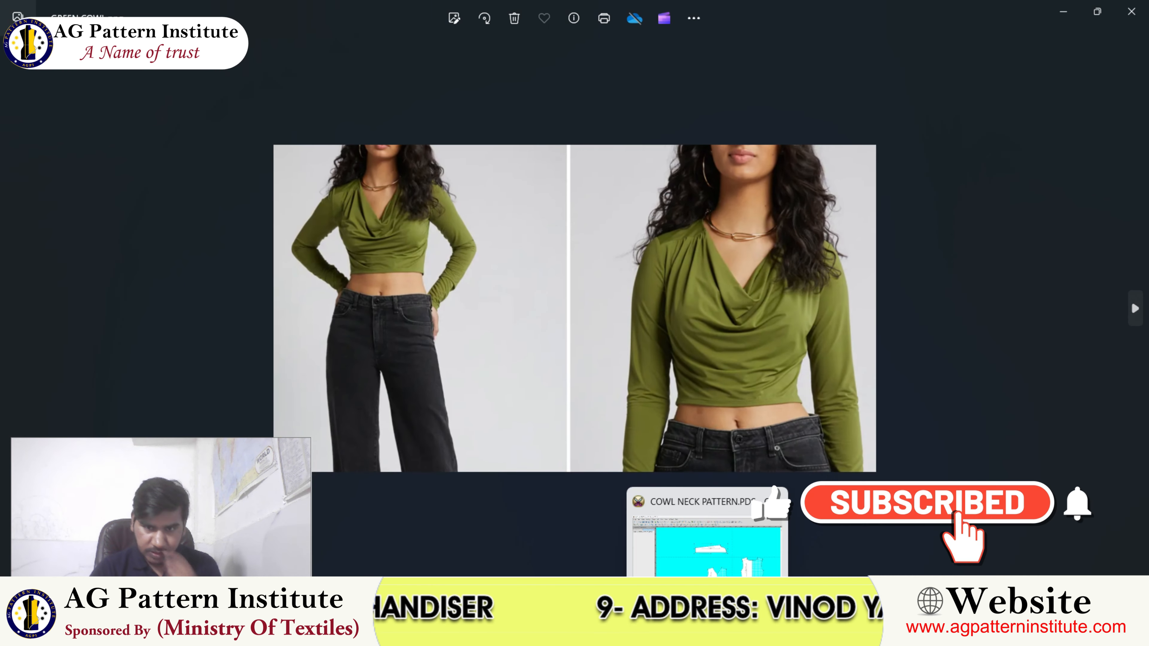
pyautogui.click(707, 633)
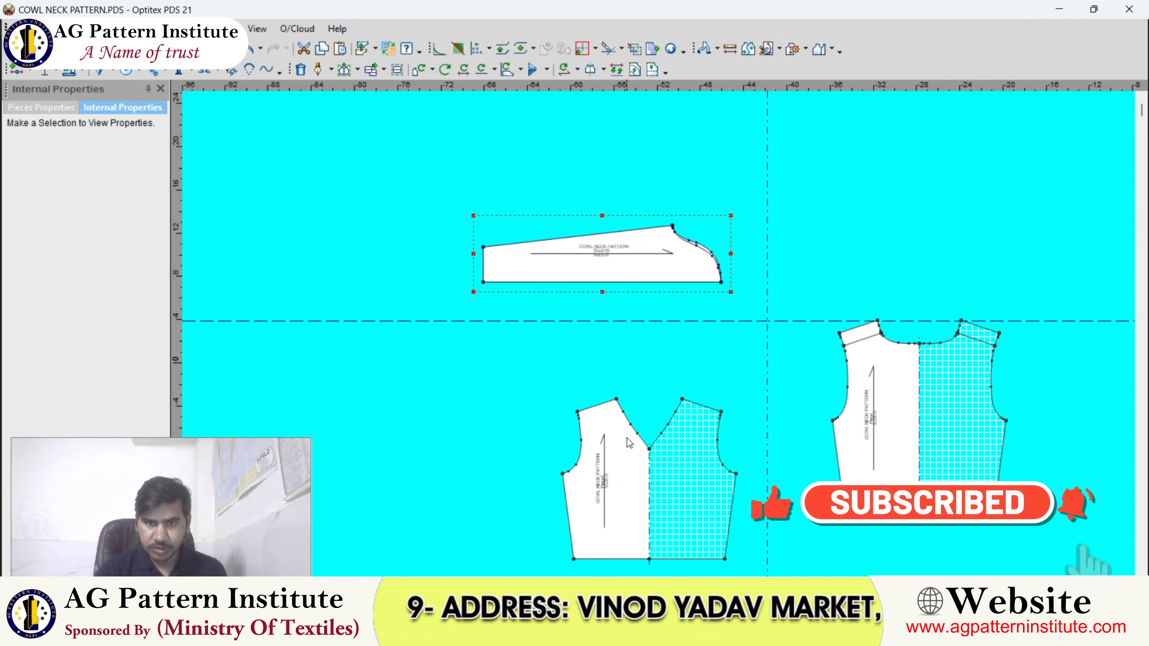
# Step: Fold out the half sleeve along its long straight edge into a full sleeve and select the crown point for inspection
pyautogui.scroll(-2, 663, 318)
pyautogui.scroll(2, 663, 317)
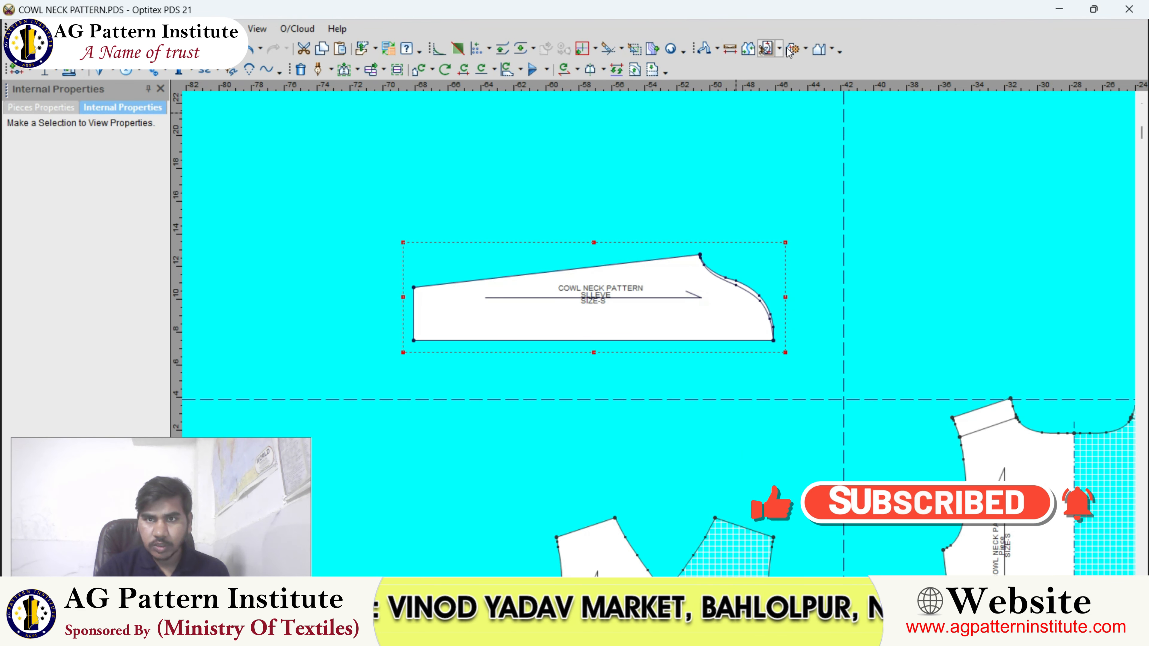
pyautogui.scroll(1, 662, 341)
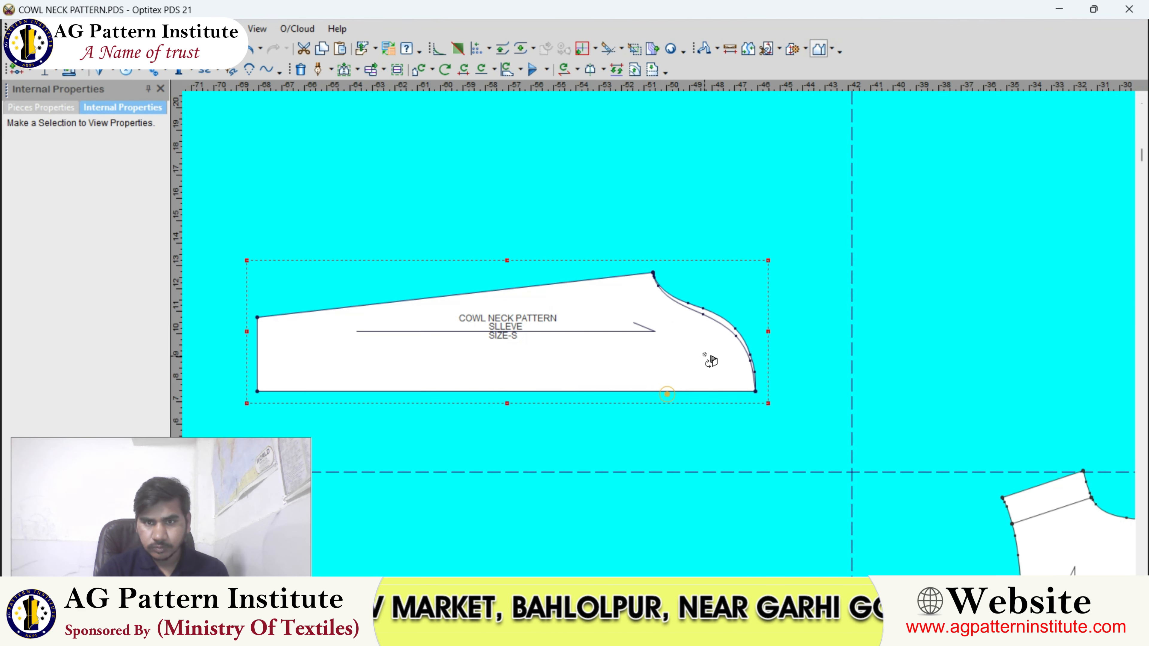
pyautogui.click(697, 391)
pyautogui.rightClick(721, 329)
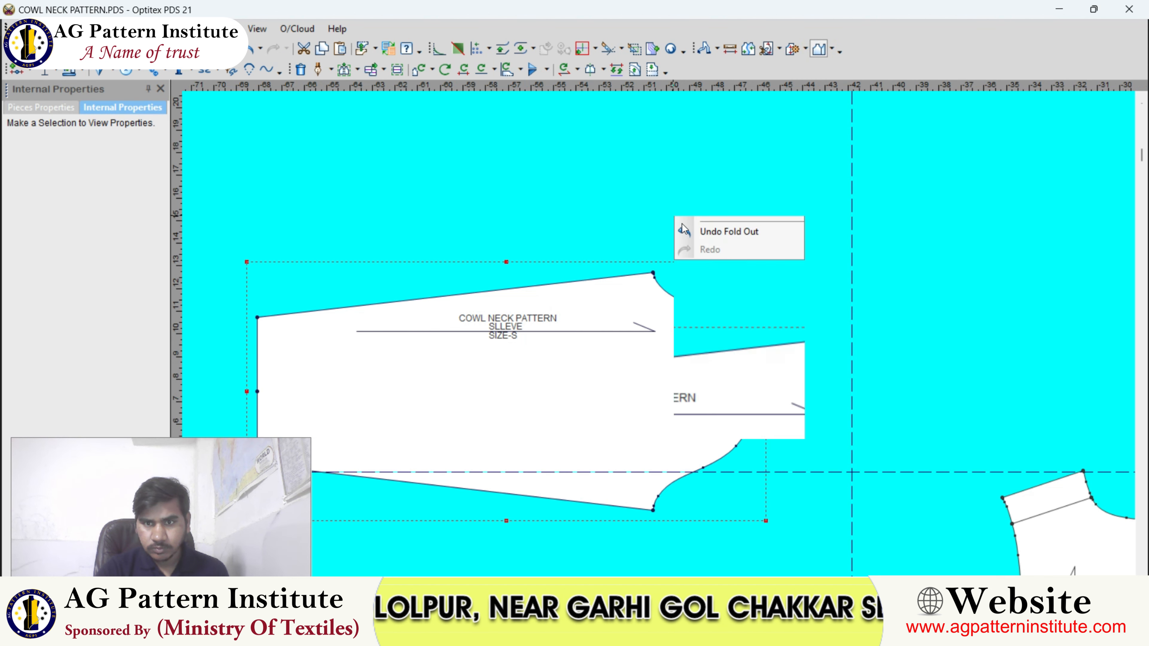
pyautogui.click(734, 365)
pyautogui.scroll(1, 737, 378)
pyautogui.click(688, 357)
pyautogui.click(687, 356)
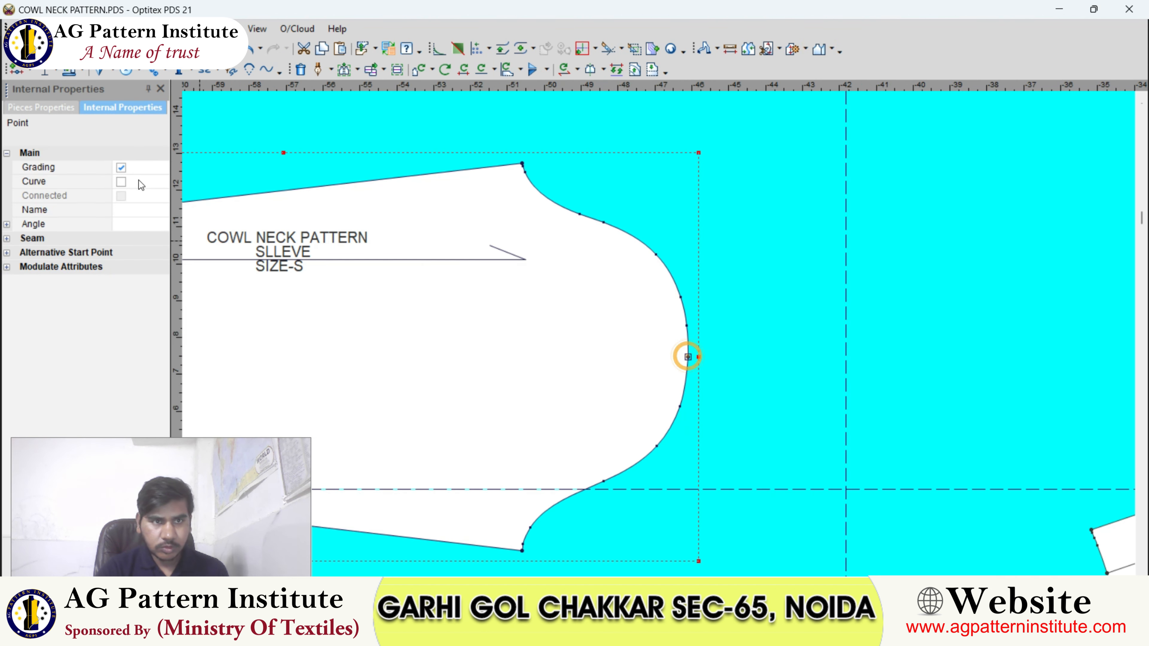
pyautogui.click(534, 352)
# Step: Rotate the full sleeve 90 degrees counterclockwise so its cap points up, and place it beside the front bodice
pyautogui.scroll(-2, 662, 340)
pyautogui.scroll(3, 659, 335)
pyautogui.scroll(-2, 659, 335)
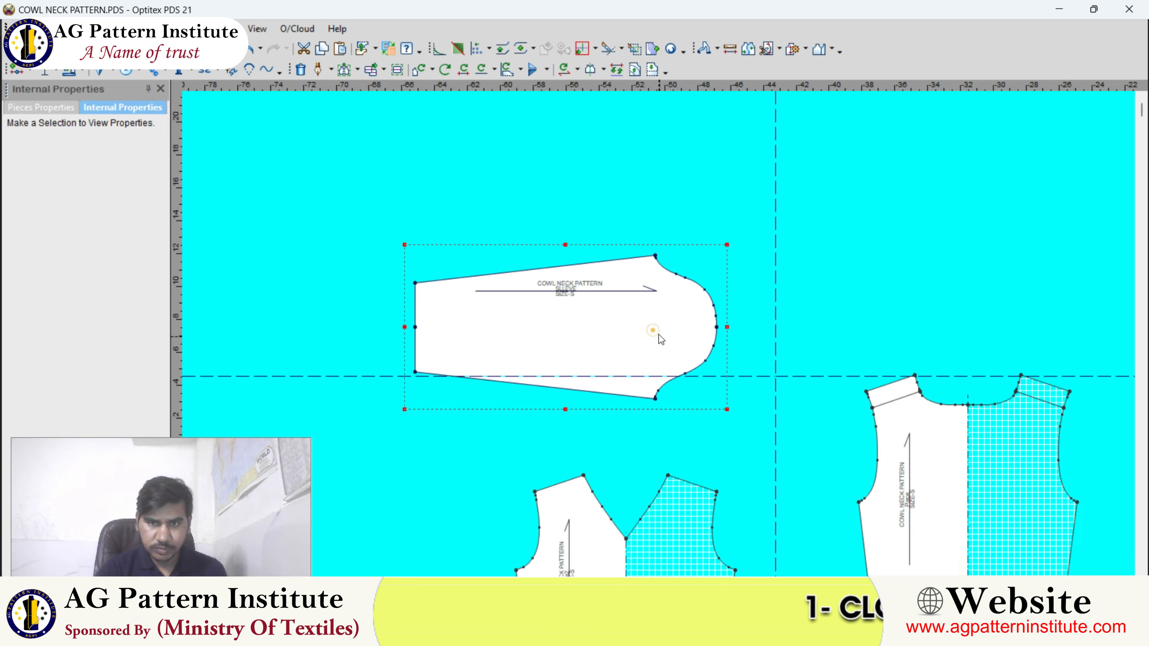
pyautogui.scroll(1, 660, 335)
pyautogui.click(658, 332)
pyautogui.press('[')
pyautogui.scroll(-2, 610, 334)
pyautogui.moveTo(655, 337); pyautogui.dragTo(636, 386)
# Step: Arrange the back bodice, sleeve and front bodice side by side in one row
pyautogui.scroll(2, 550, 425)
pyautogui.scroll(1, 659, 333)
pyautogui.scroll(-1, 842, 391)
pyautogui.click(617, 348)
pyautogui.scroll(-2, 643, 347)
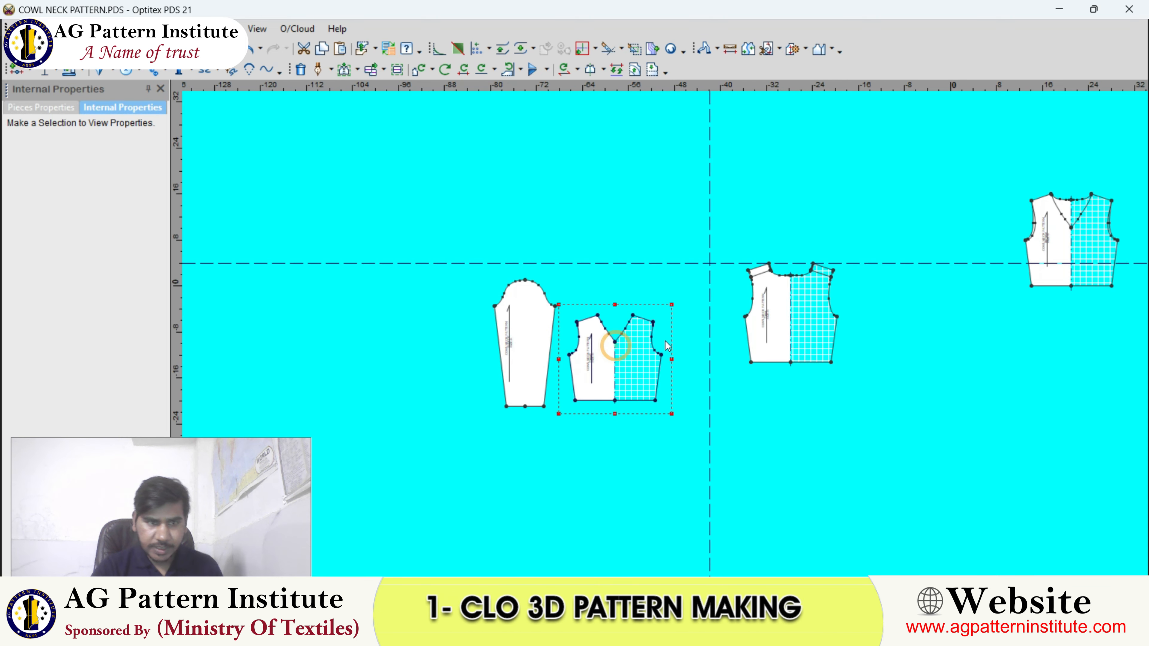
pyautogui.scroll(2, 641, 334)
pyautogui.moveTo(640, 337); pyautogui.dragTo(621, 342)
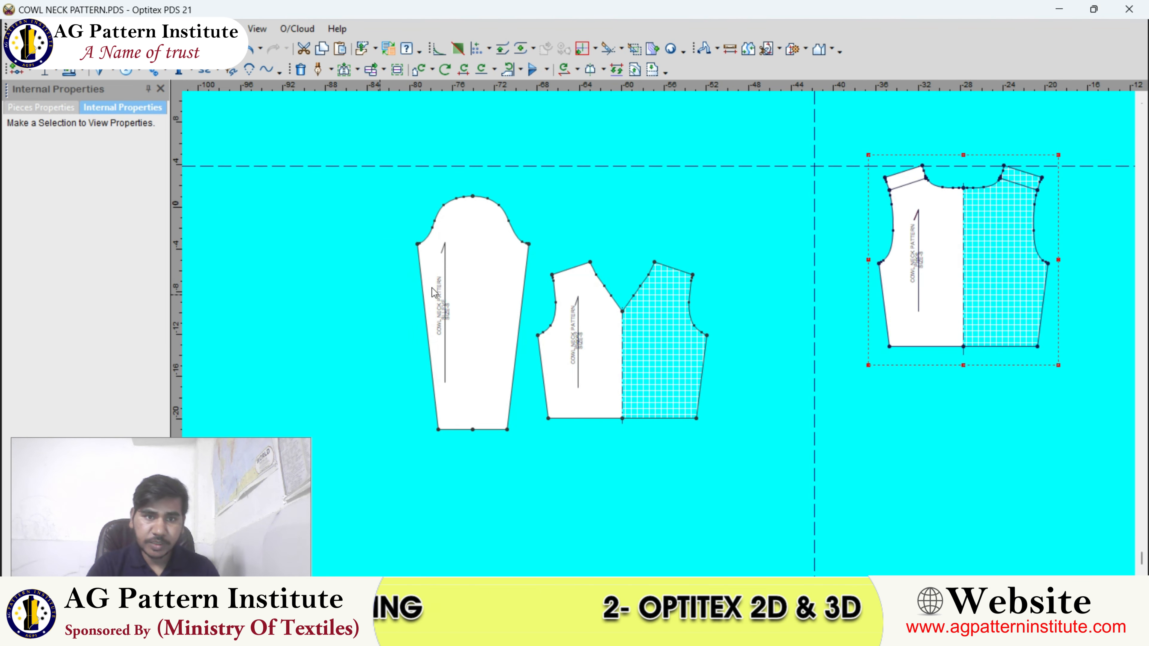
pyautogui.moveTo(432, 288); pyautogui.dragTo(380, 295)
pyautogui.moveTo(482, 290)
pyautogui.mouseDown()
pyautogui.moveTo(477, 271)
pyautogui.moveTo(488, 272)
pyautogui.mouseUp()
pyautogui.moveTo(666, 324); pyautogui.dragTo(665, 325)
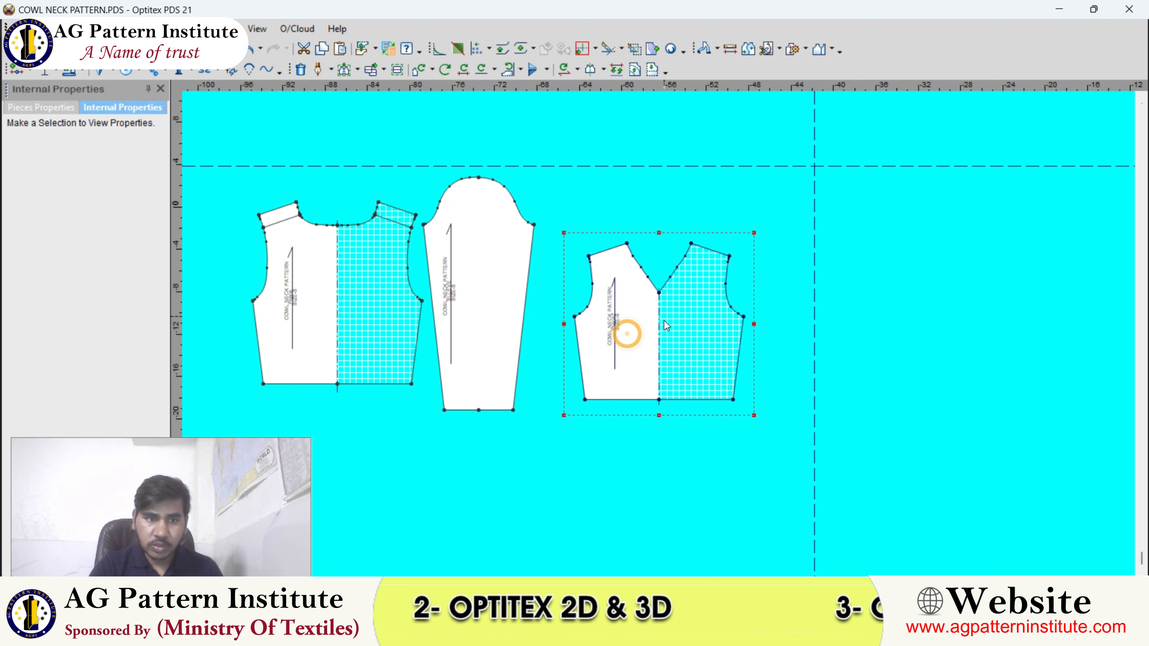
# Step: Bring up the olive cowl neck top photo and examine its neckline drape and shoulder gathers up close
pyautogui.moveTo(741, 632)
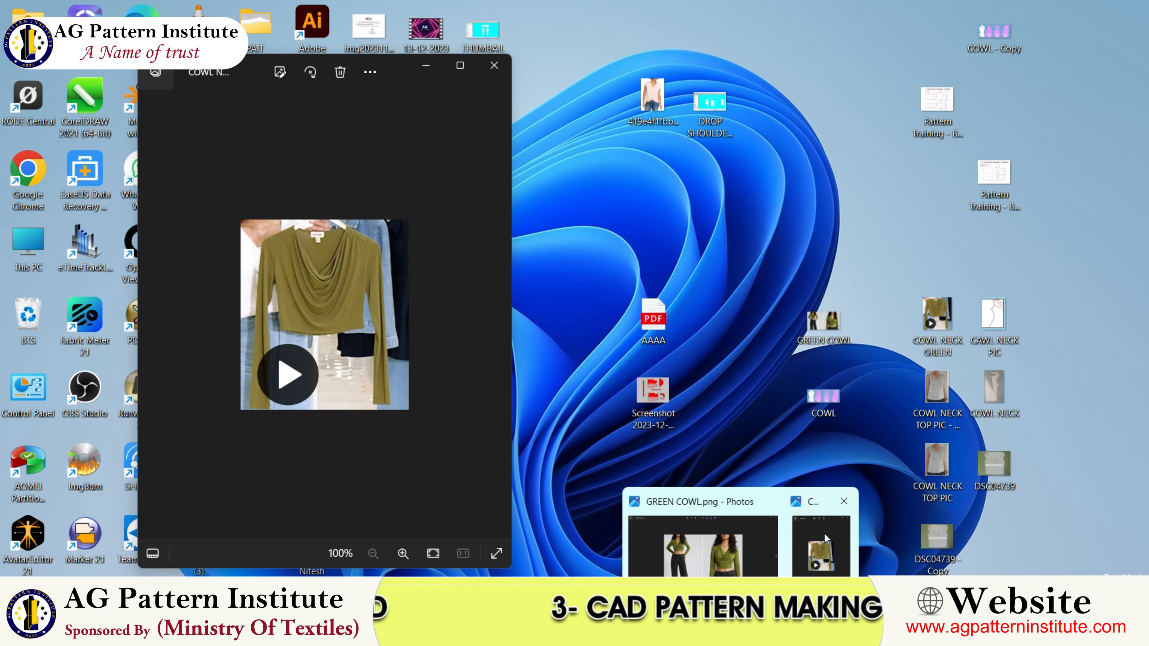
pyautogui.click(818, 548)
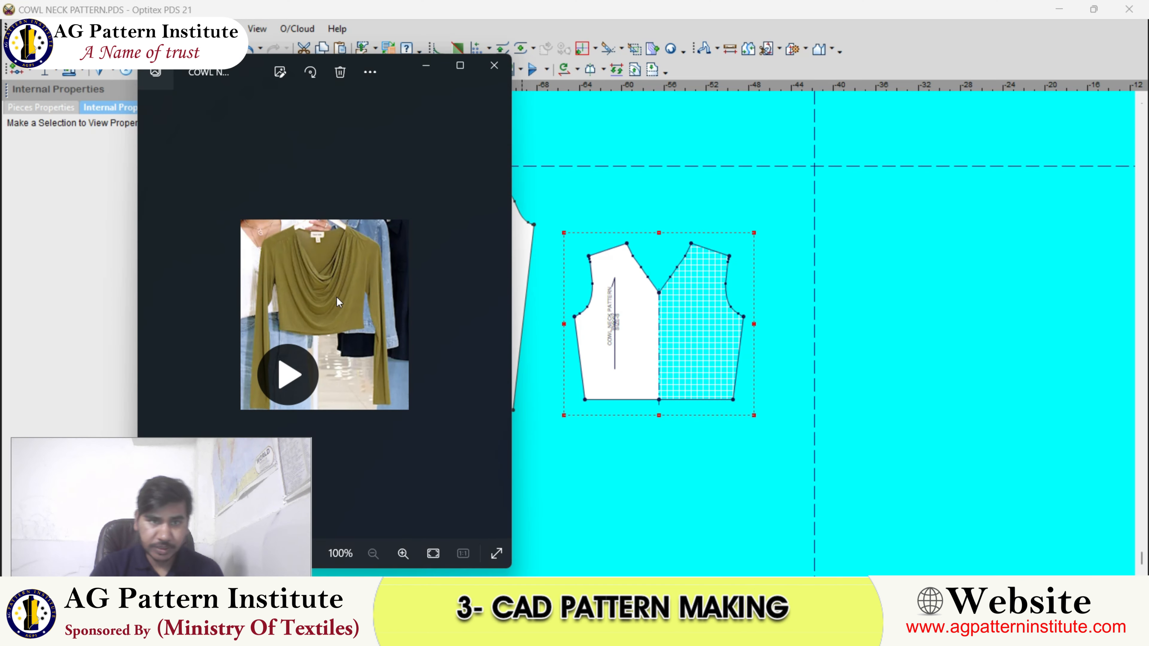
pyautogui.scroll(3, 330, 274)
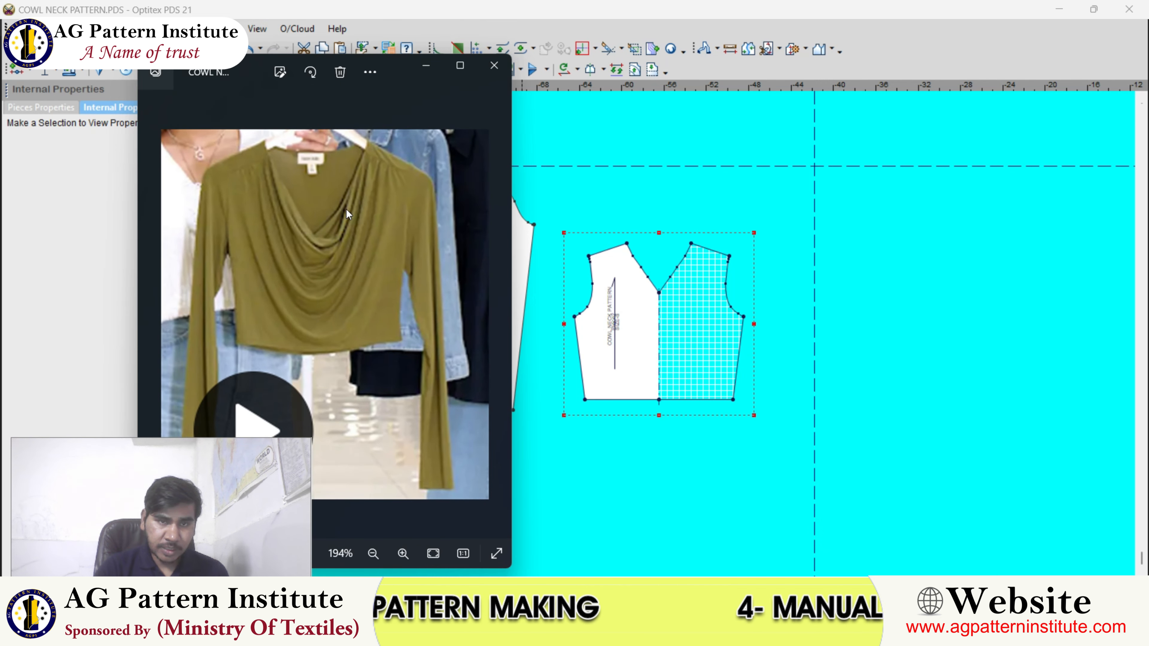
pyautogui.scroll(4, 271, 178)
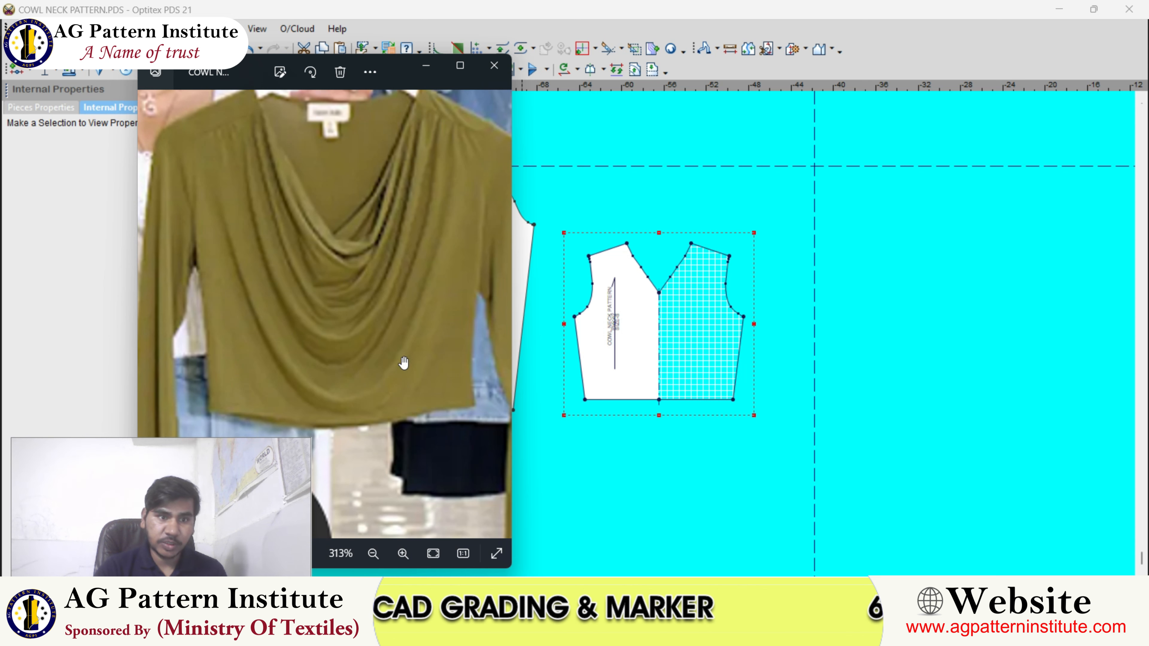
# Step: Switch to GREEN COWL.png and examine the shoulder gathers and front drape of the worn top
pyautogui.moveTo(741, 634)
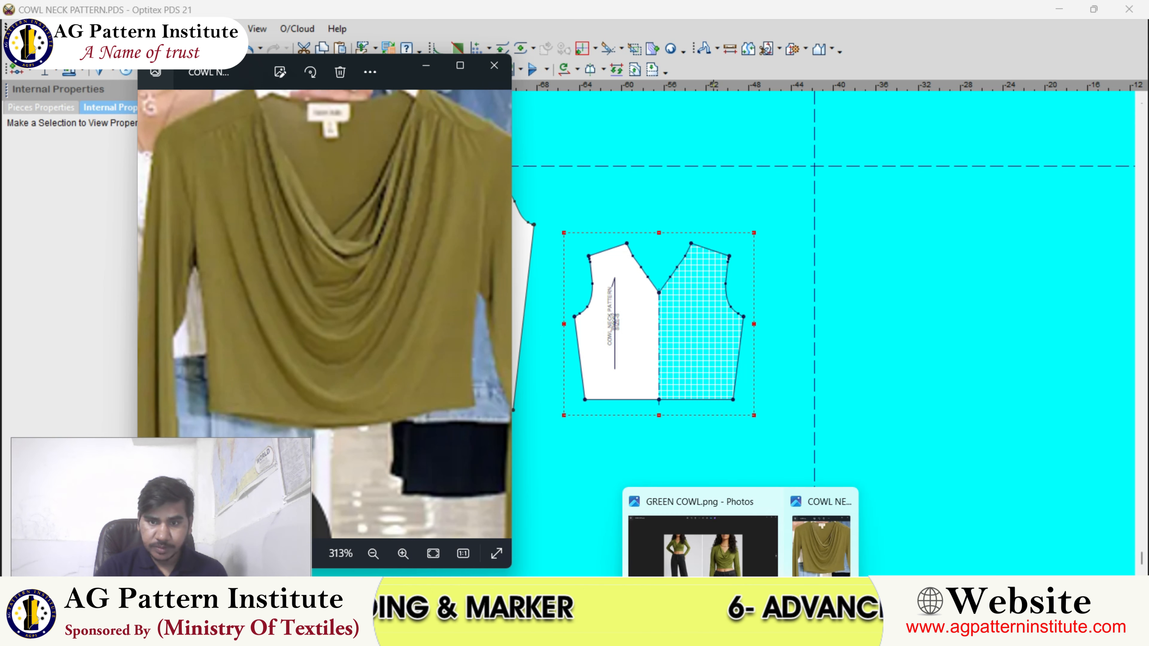
pyautogui.click(704, 553)
pyautogui.scroll(5, 679, 331)
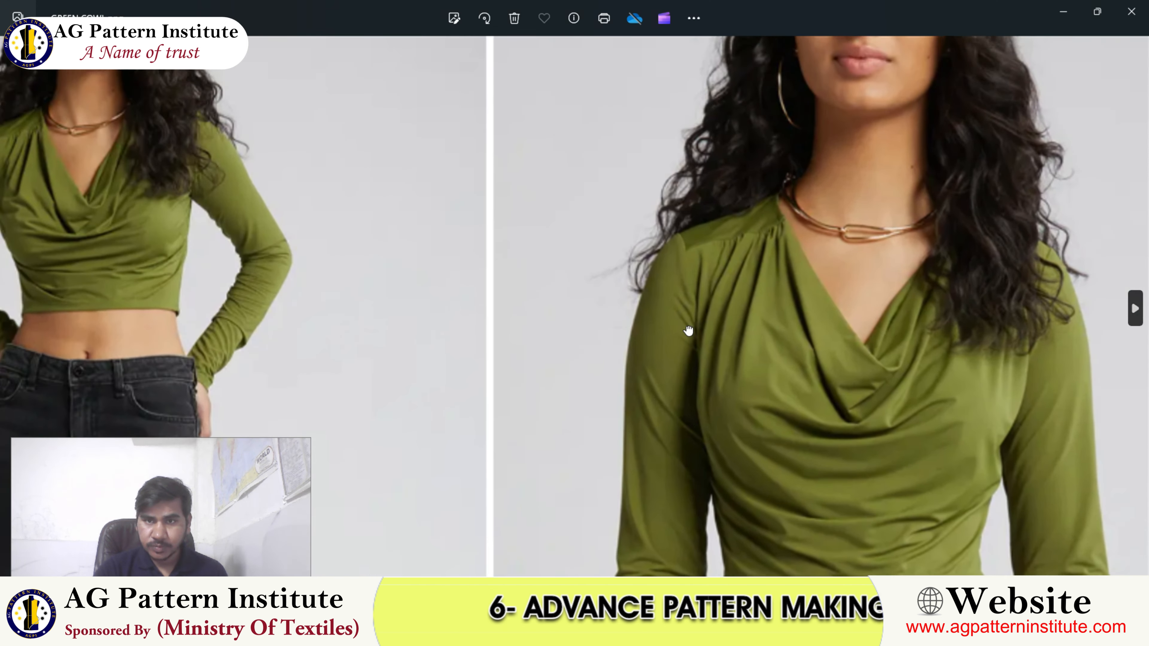
pyautogui.moveTo(689, 331); pyautogui.dragTo(688, 325)
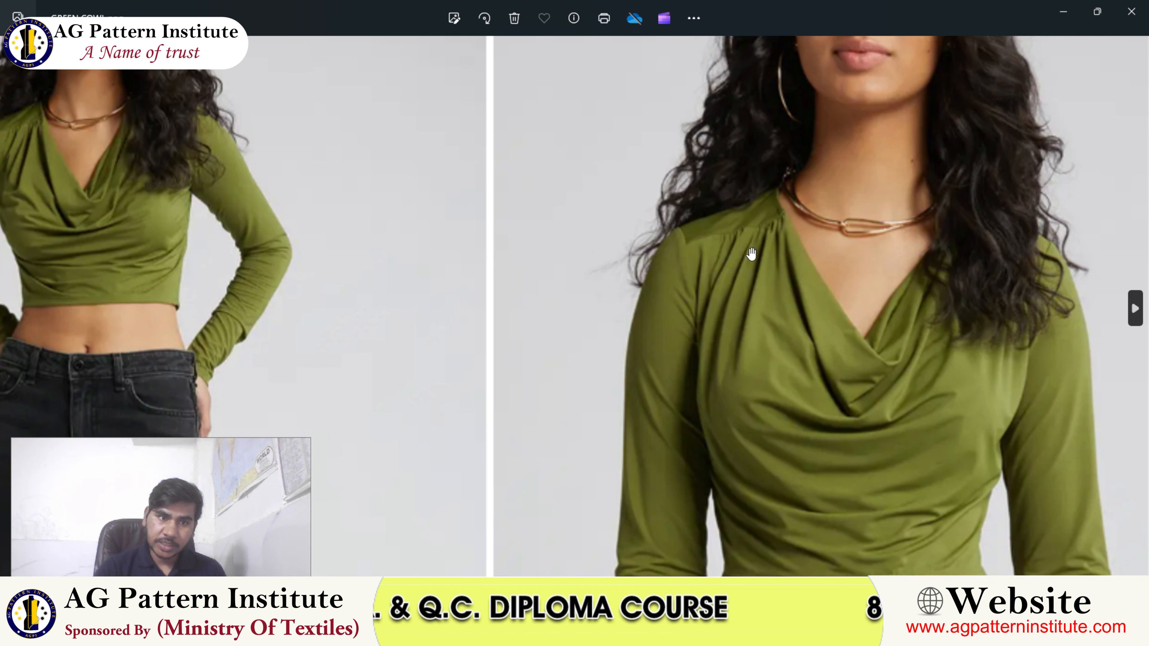
pyautogui.scroll(-4, 762, 248)
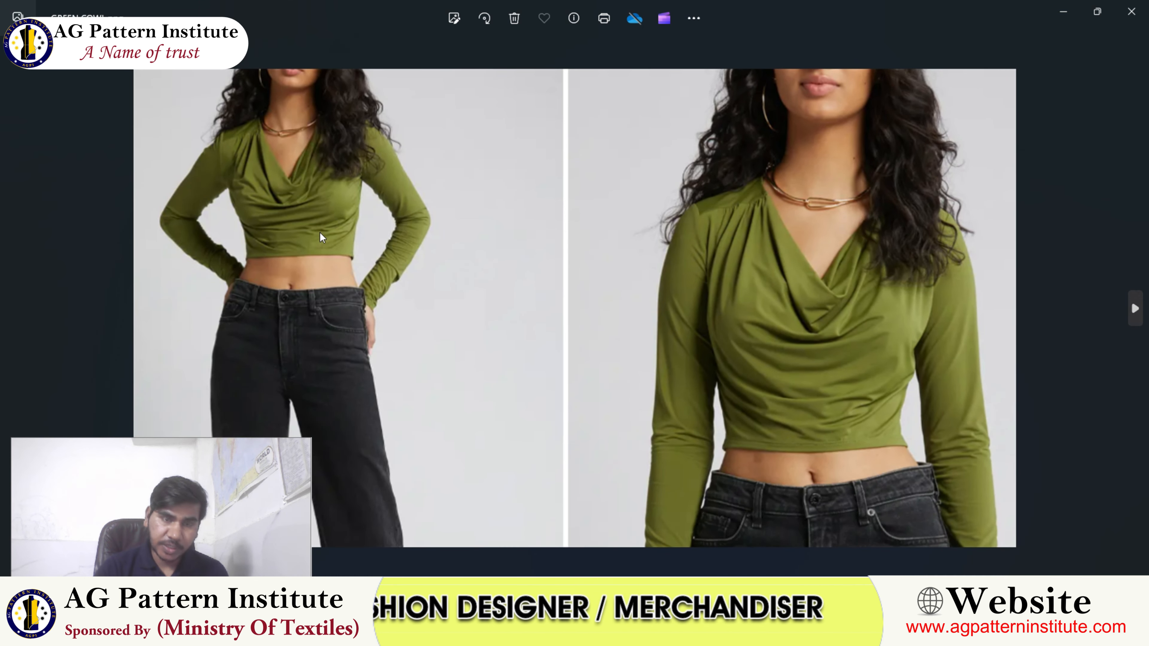
# Step: Minimize the reference photo and the pattern window, and open the COWL image from the desktop
pyautogui.click(1060, 11)
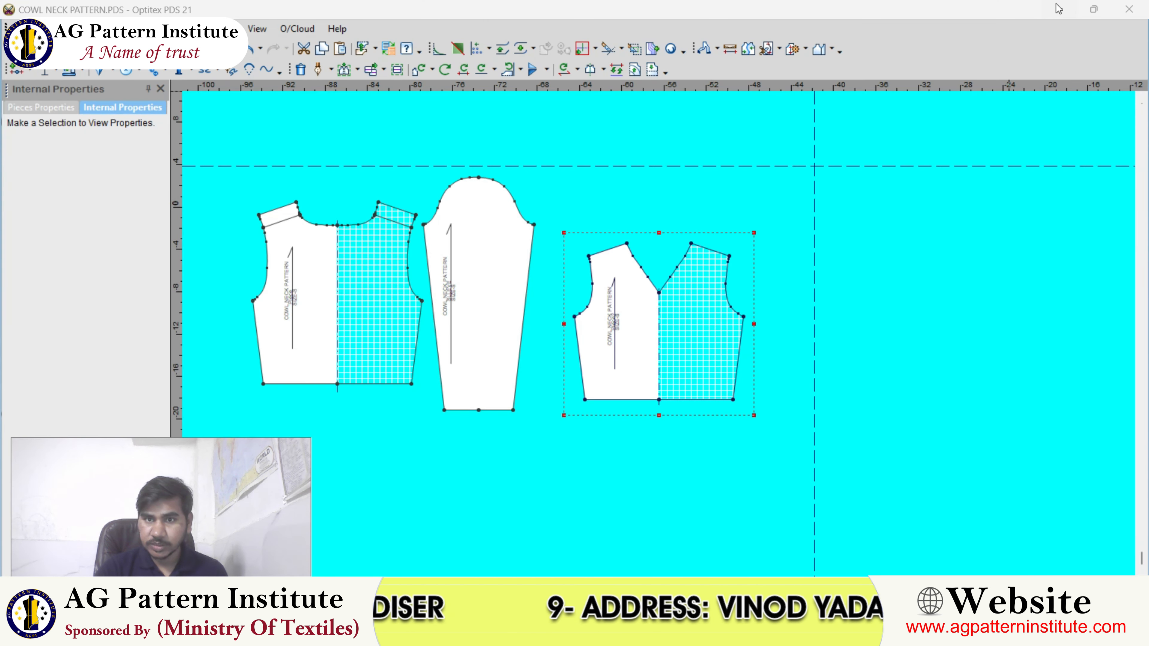
pyautogui.click(1059, 9)
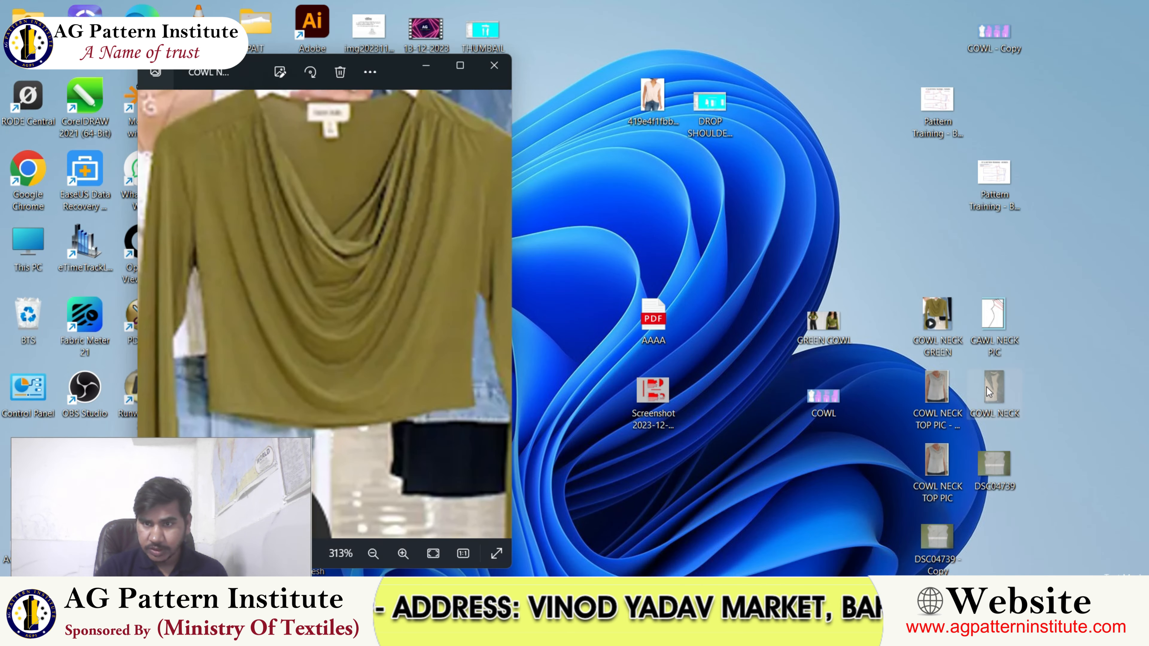
pyautogui.doubleClick(824, 398)
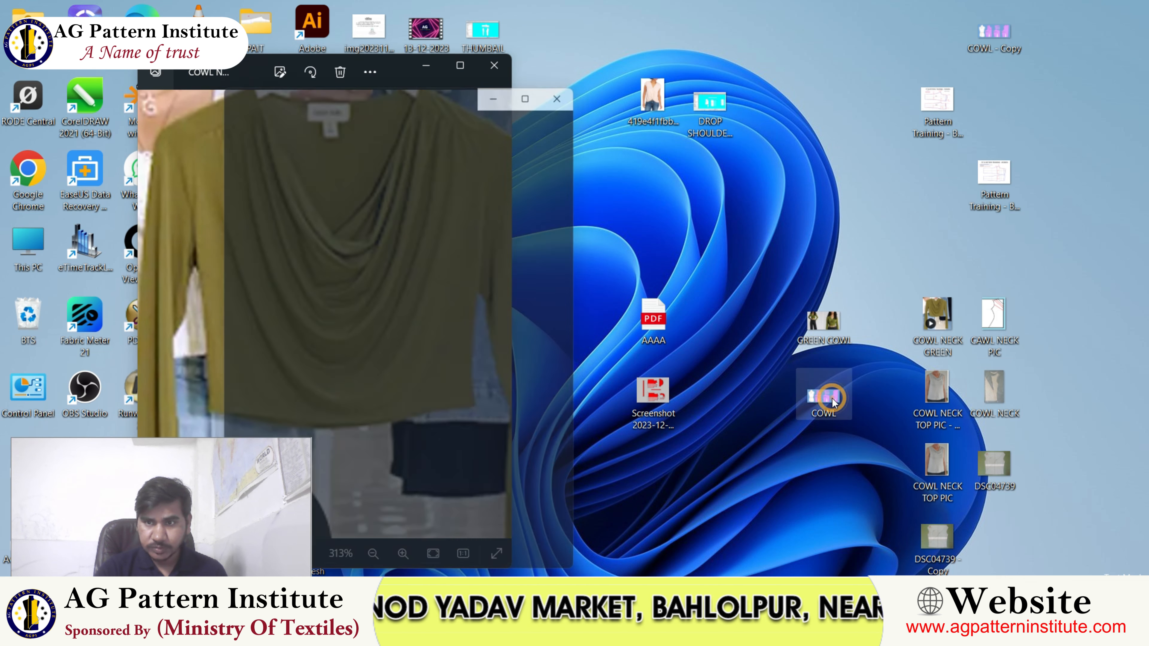
# Step: Close the COWL image
pyautogui.click(572, 84)
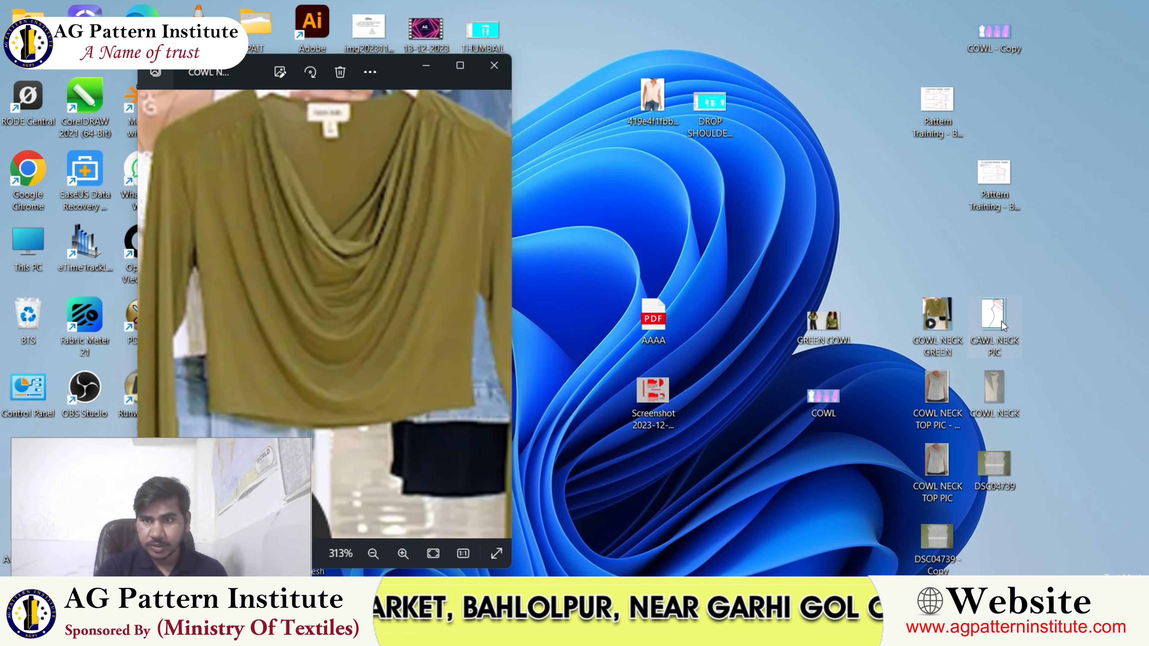
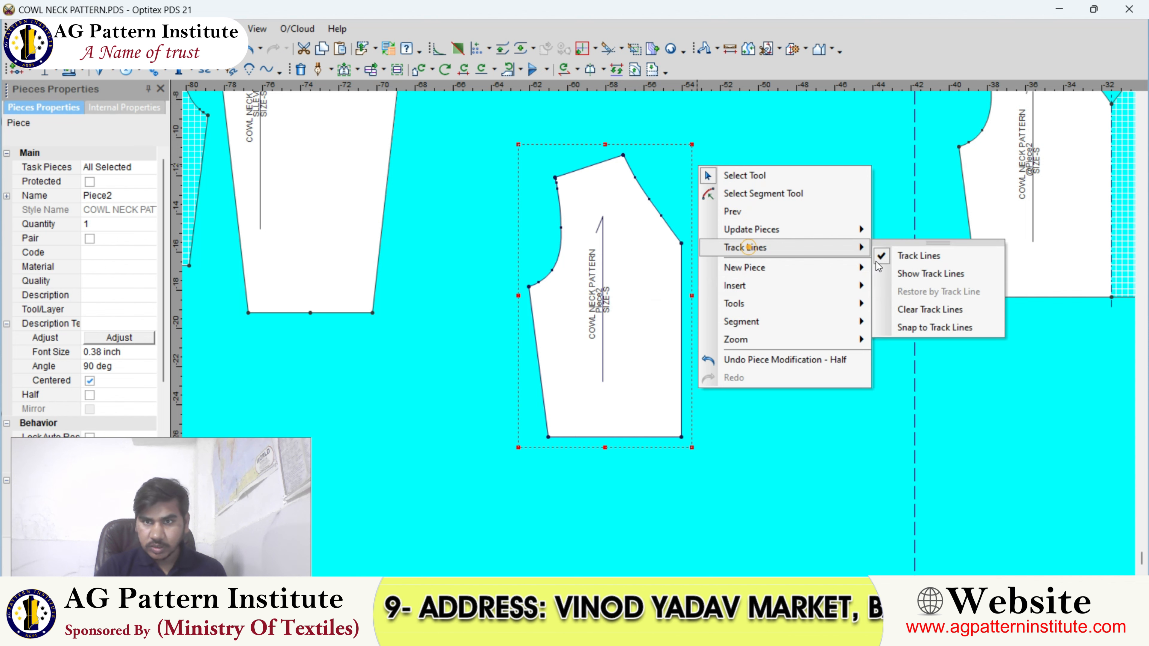
# Step: Turn on the display of track lines and clear the existing track lines from the pieces
pyautogui.click(901, 272)
pyautogui.rightClick(783, 185)
pyautogui.moveTo(833, 266)
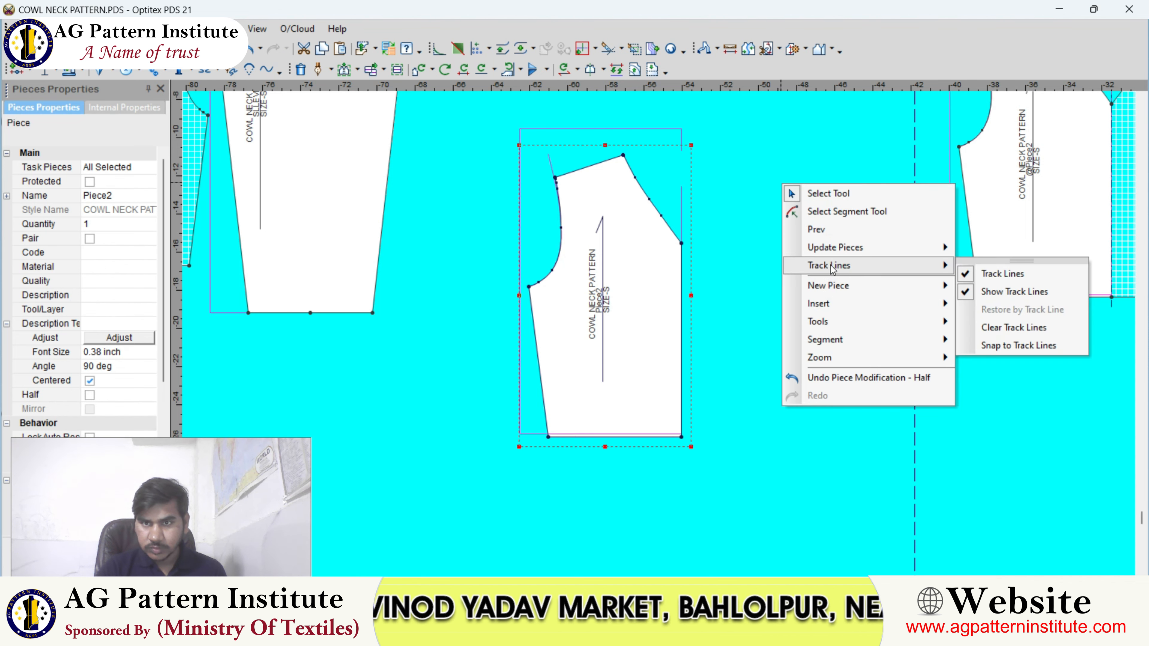
pyautogui.click(1002, 328)
# Step: Add a point on the side seam just above the hem of the half front piece, accepting an offset of 0.01 and 0
pyautogui.scroll(1, 667, 374)
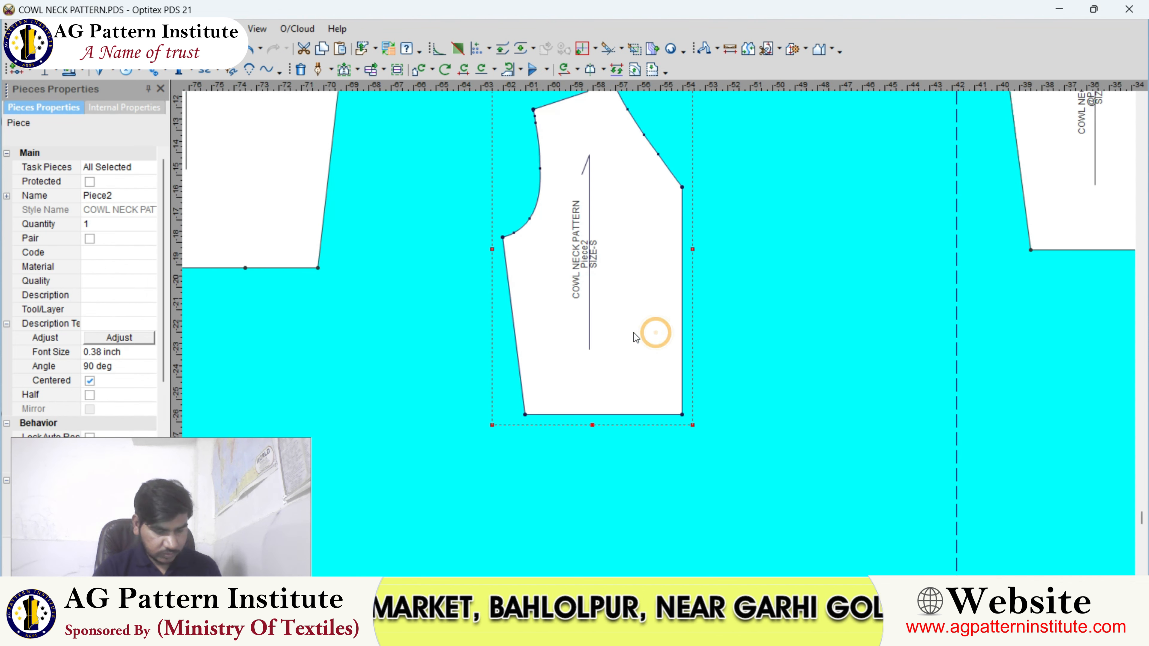
pyautogui.scroll(2, 651, 334)
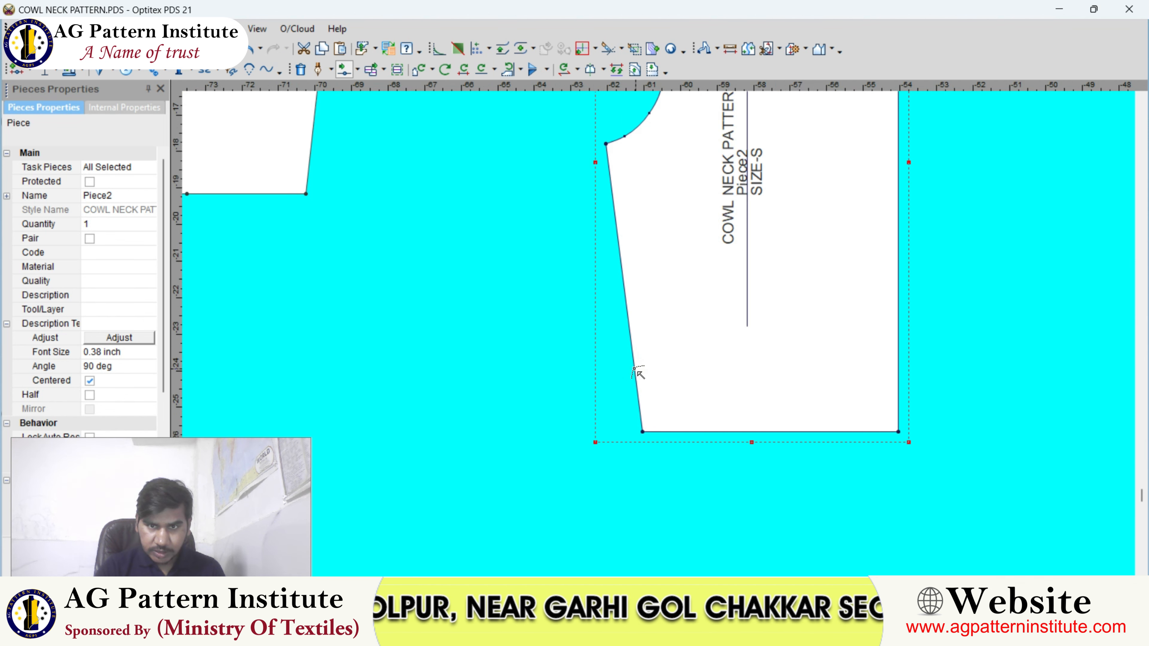
pyautogui.moveTo(635, 369); pyautogui.dragTo(637, 370)
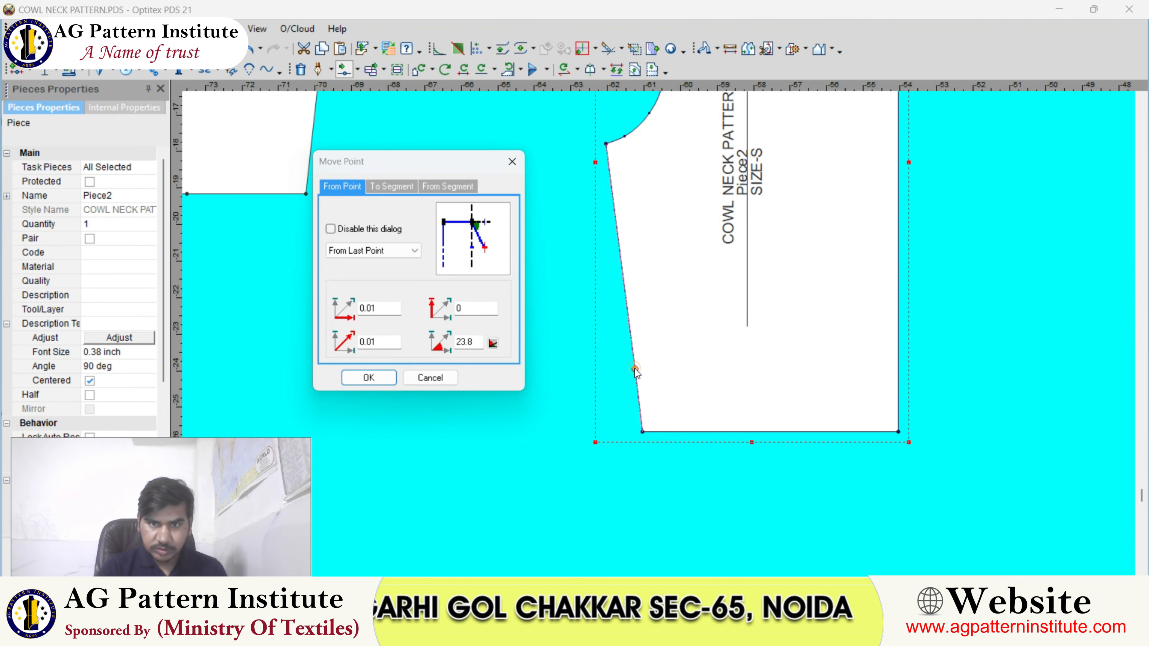
pyautogui.click(367, 377)
pyautogui.scroll(-2, 359, 379)
pyautogui.rightClick(607, 267)
pyautogui.click(605, 260)
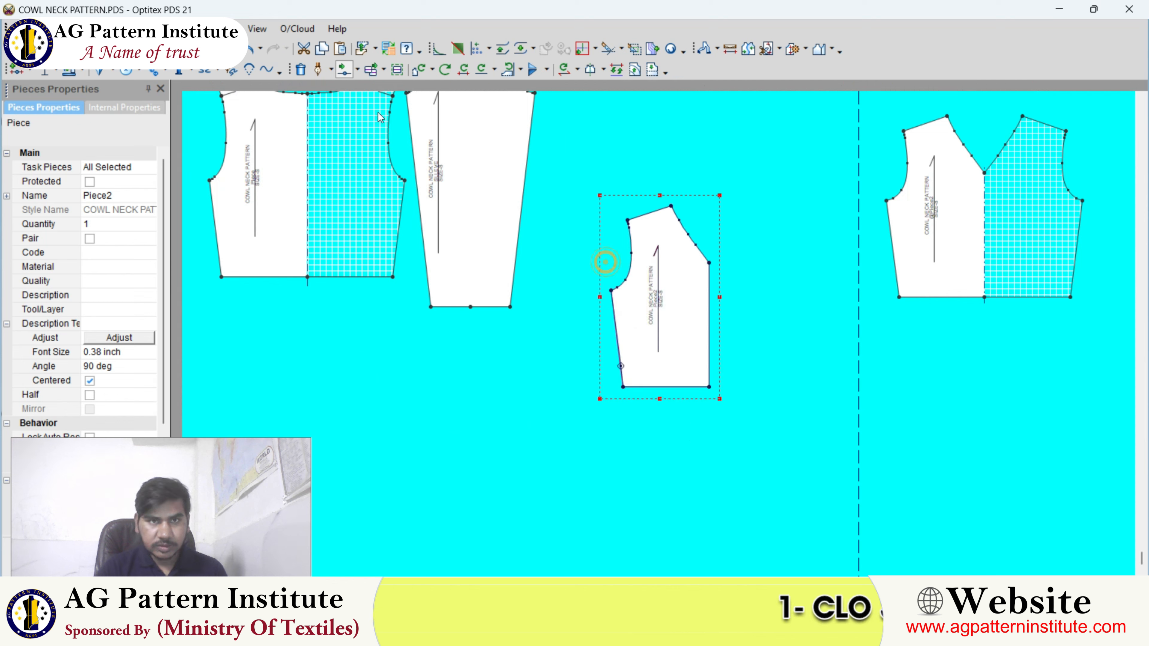
pyautogui.click(357, 68)
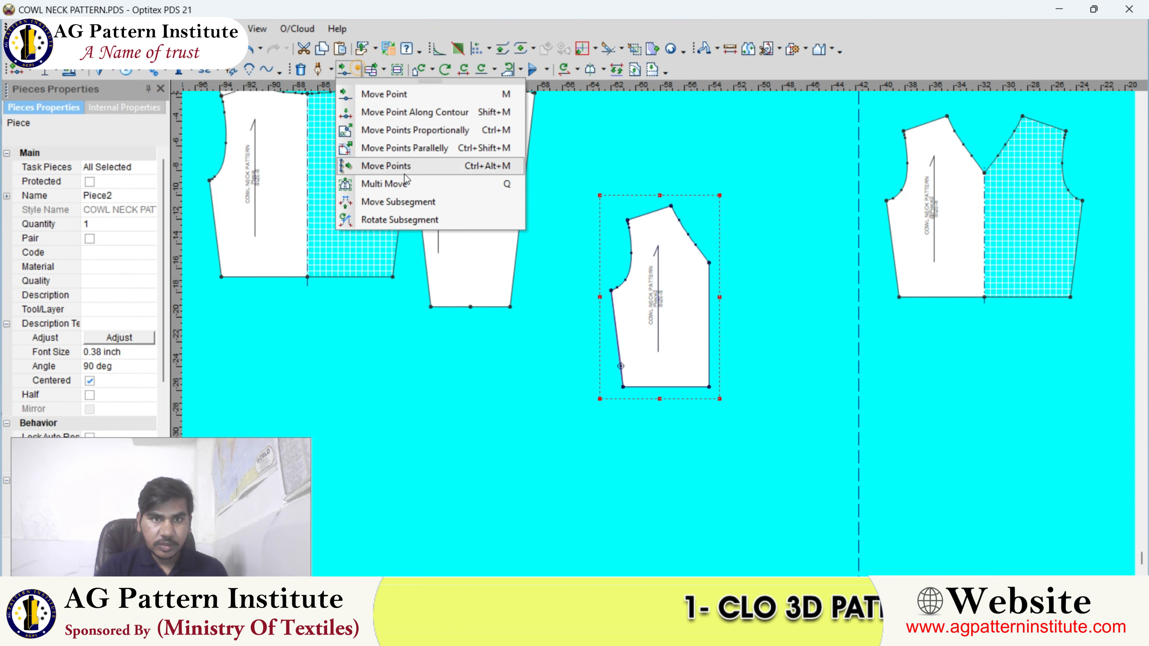
pyautogui.click(401, 131)
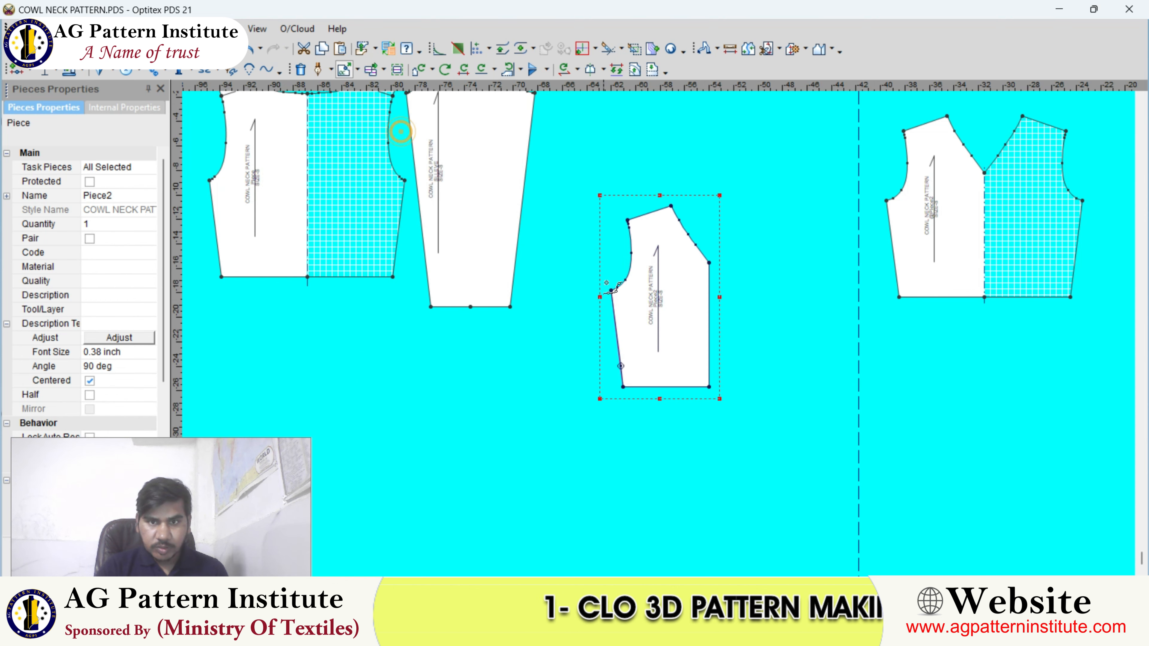
pyautogui.click(710, 263)
pyautogui.scroll(3, 709, 266)
pyautogui.scroll(-3, 648, 314)
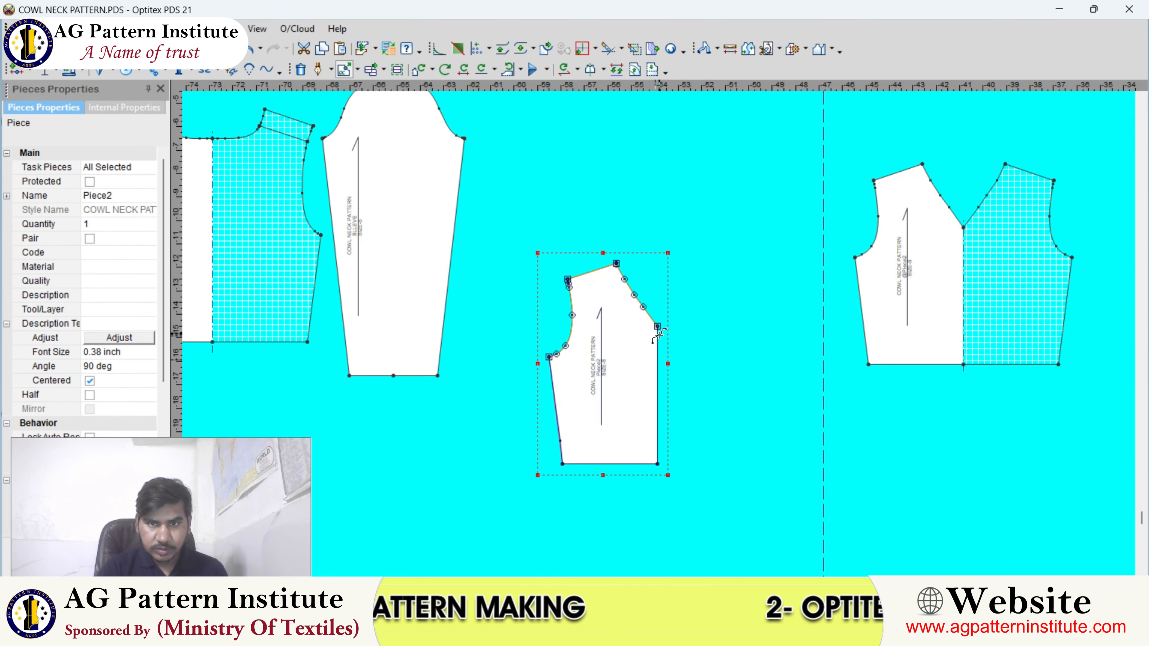
pyautogui.rightClick(641, 245)
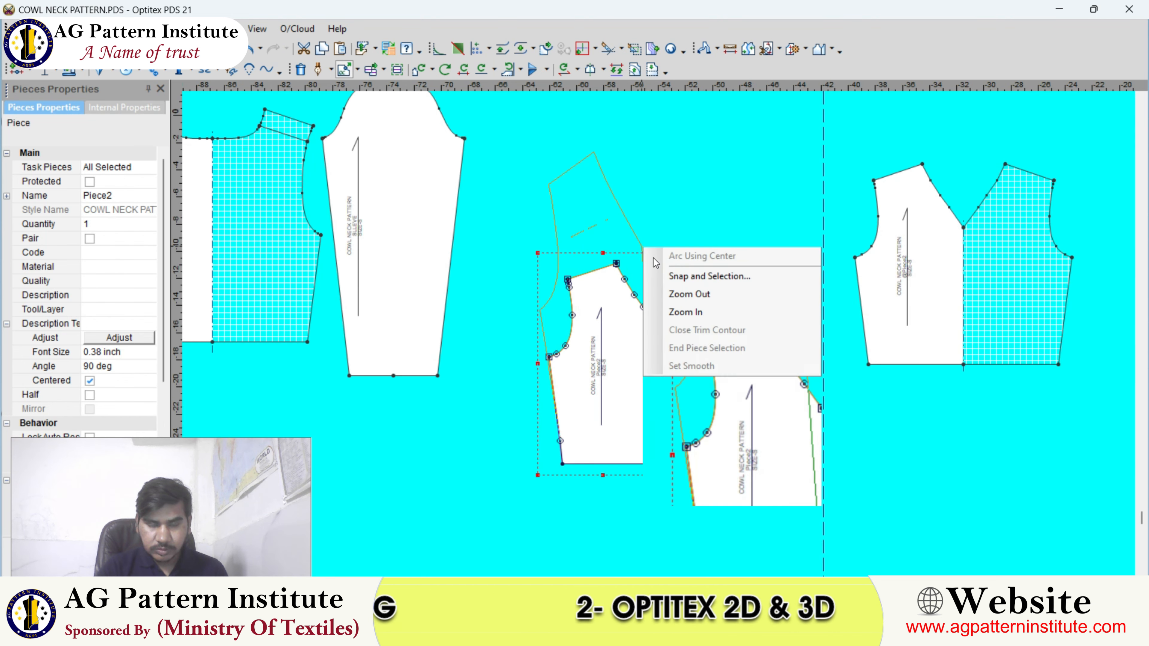
pyautogui.click(672, 201)
pyautogui.click(358, 69)
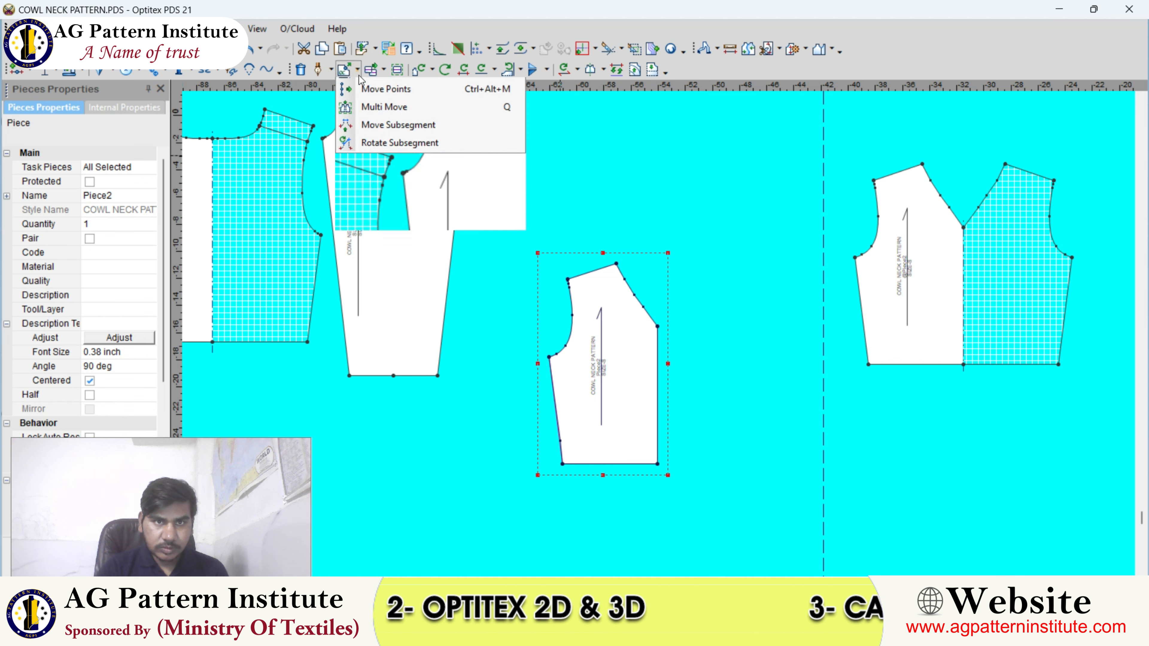
pyautogui.click(454, 182)
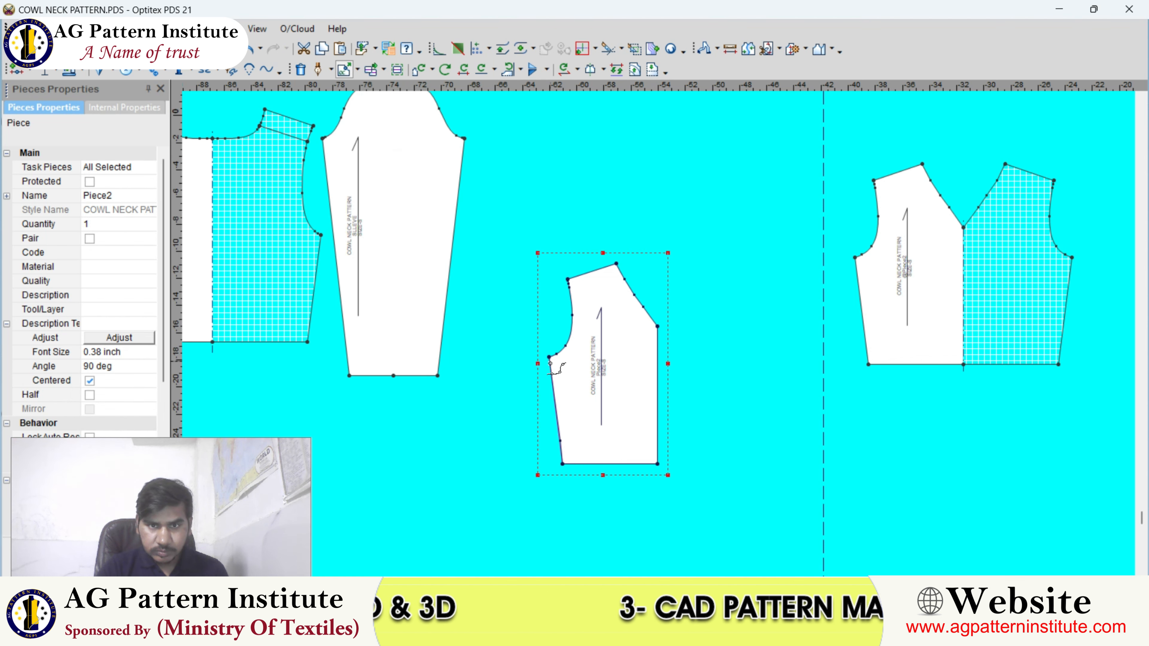
pyautogui.click(658, 326)
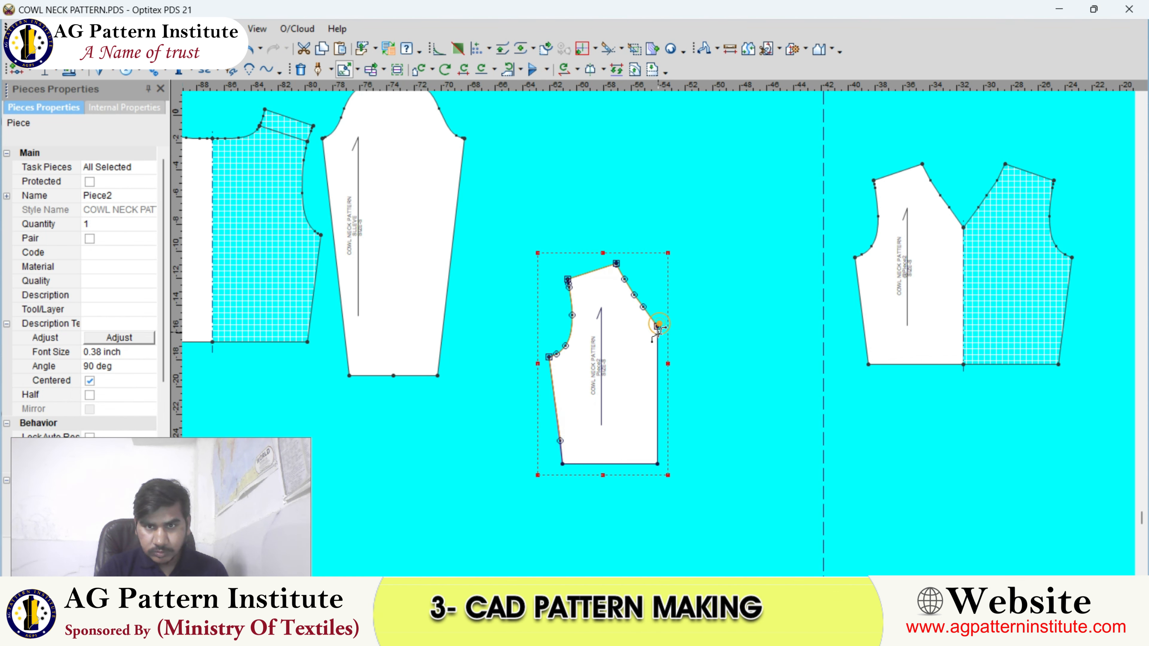
pyautogui.scroll(1, 660, 327)
pyautogui.rightClick(653, 204)
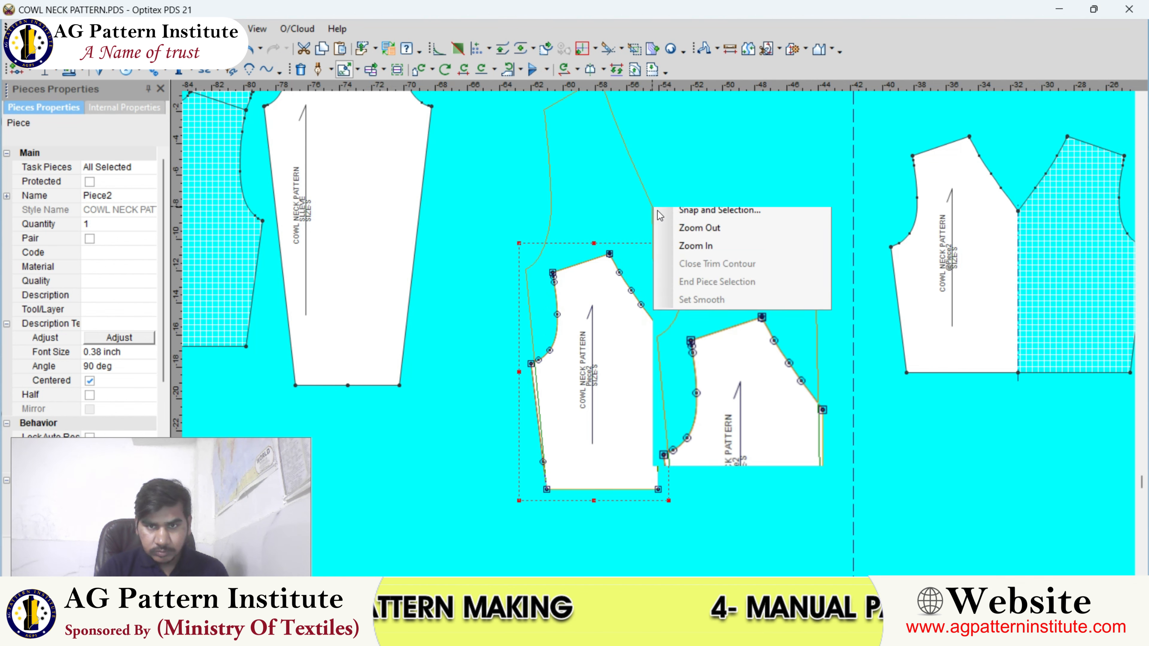
pyautogui.click(649, 345)
# Step: Delete the half front's inner neckline points to straighten it, and place horizontal and vertical guidelines through the centre front neck point
pyautogui.scroll(2, 652, 341)
pyautogui.scroll(-1, 658, 335)
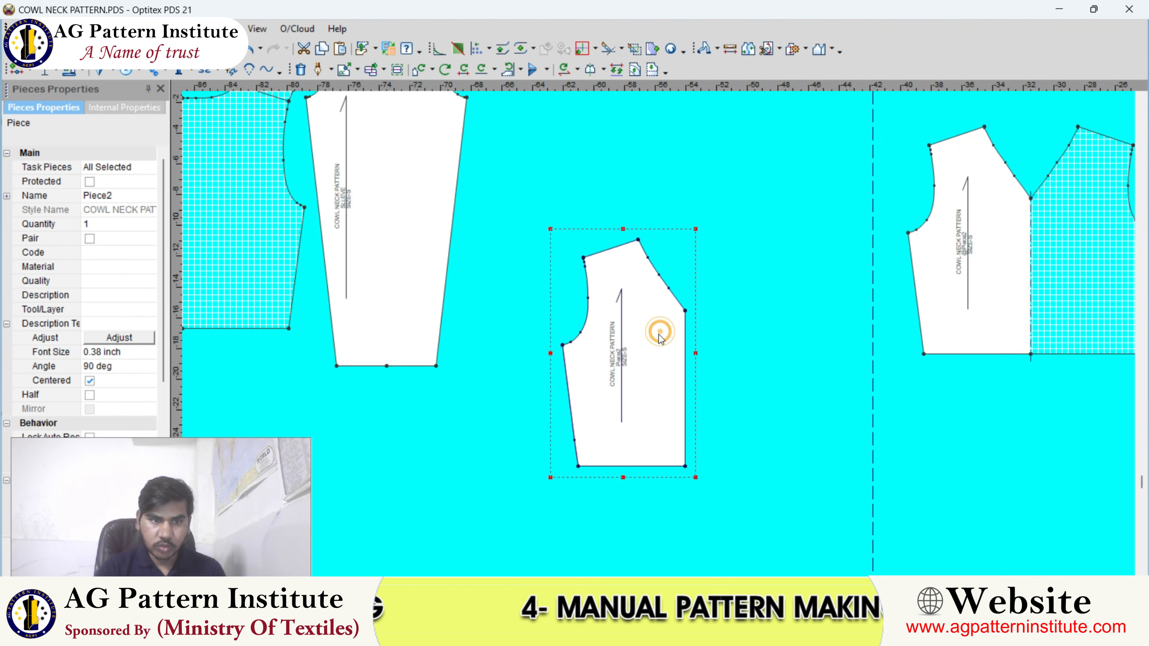
pyautogui.scroll(3, 659, 334)
pyautogui.scroll(-3, 659, 334)
pyautogui.scroll(2, 678, 329)
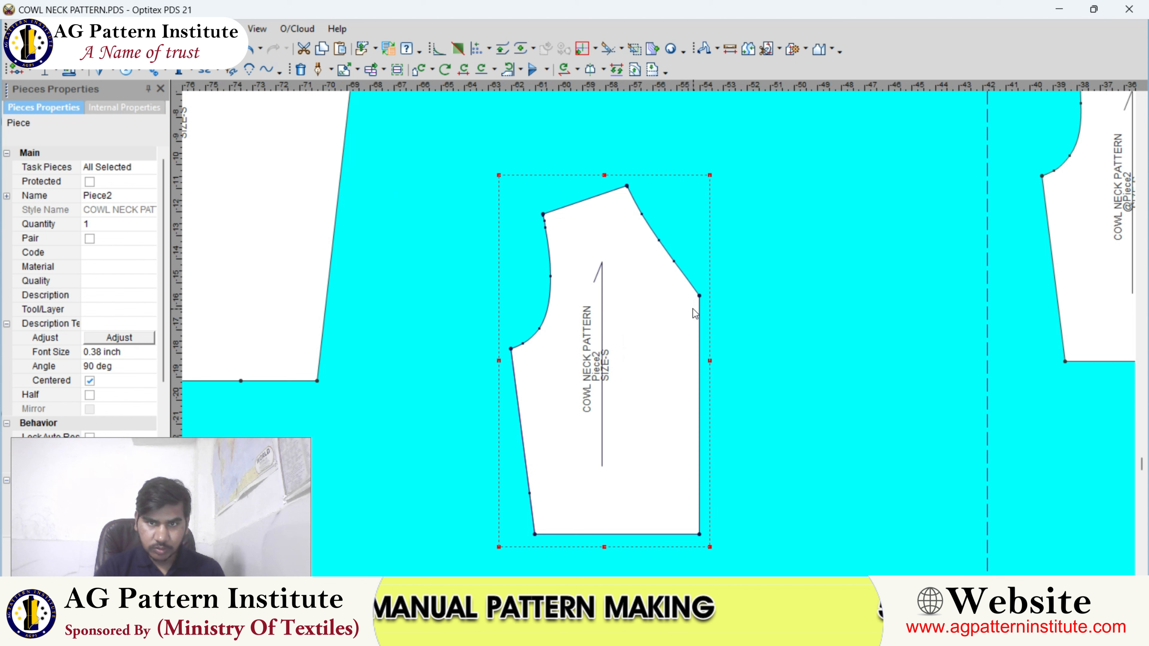
pyautogui.click(642, 213)
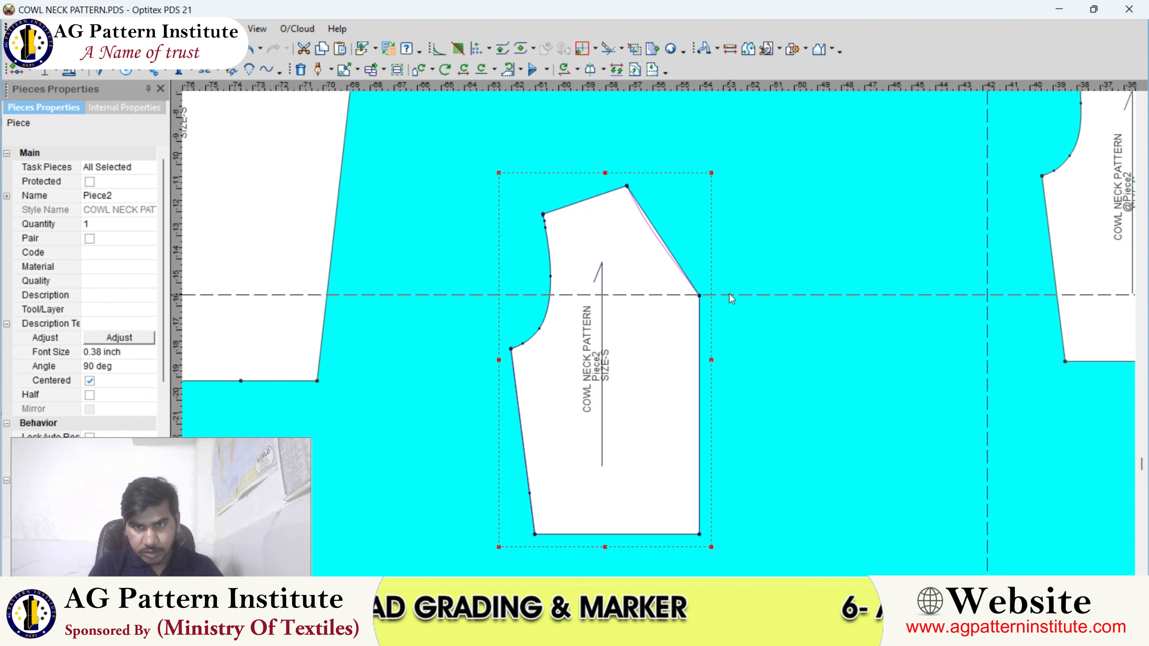
pyautogui.moveTo(178, 303); pyautogui.dragTo(688, 255)
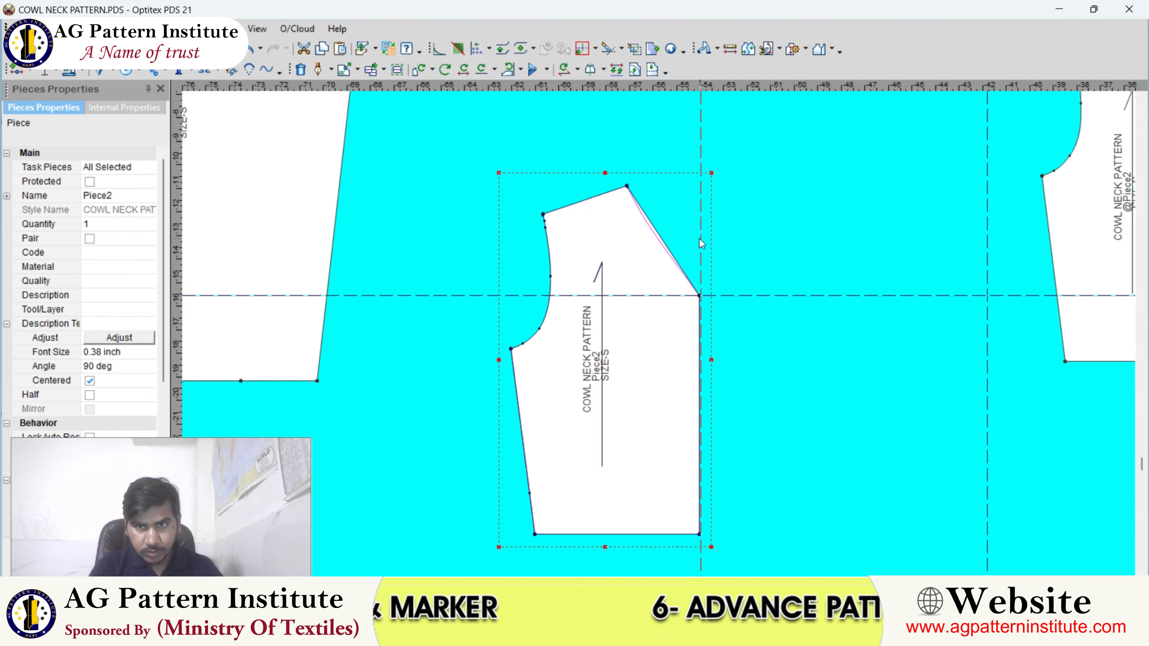
# Step: Add a point on the straightened neckline and move it to the centre front guideline, level with the shoulder neck point
pyautogui.press('m')
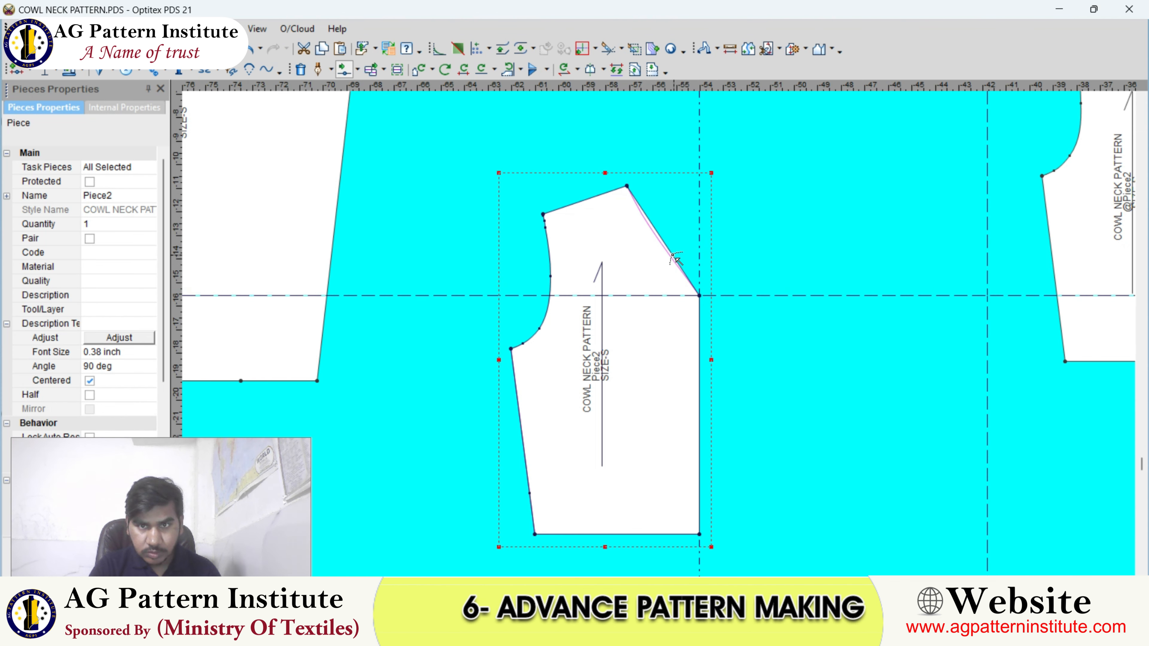
pyautogui.click(700, 186)
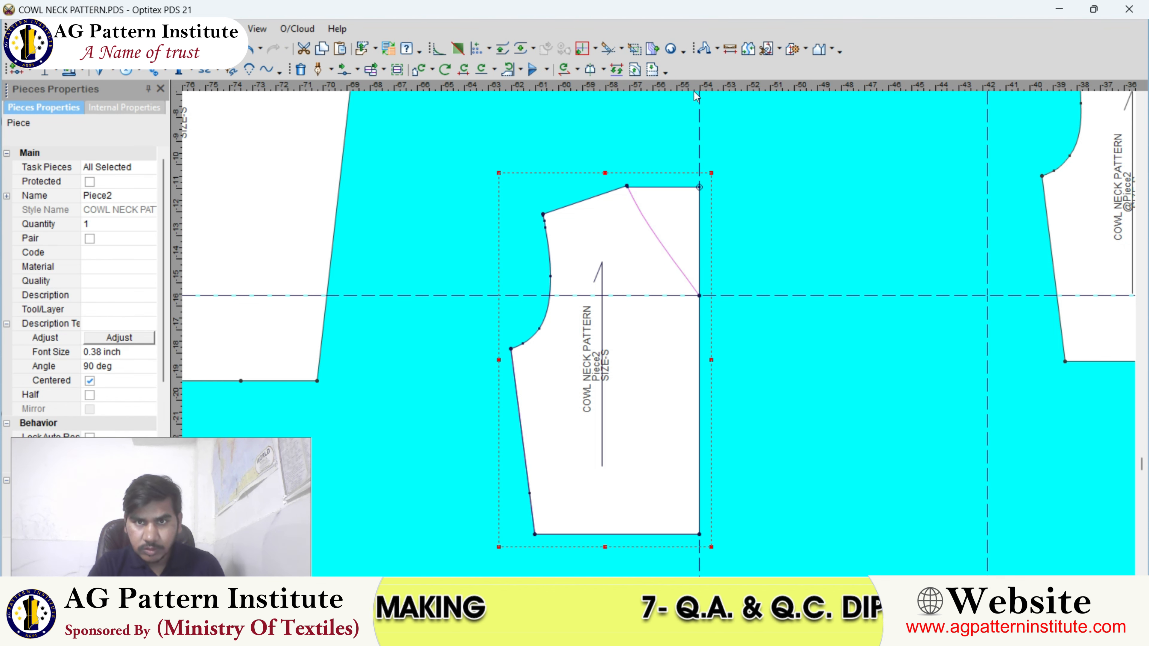
pyautogui.scroll(1, 695, 96)
pyautogui.scroll(1, 536, 323)
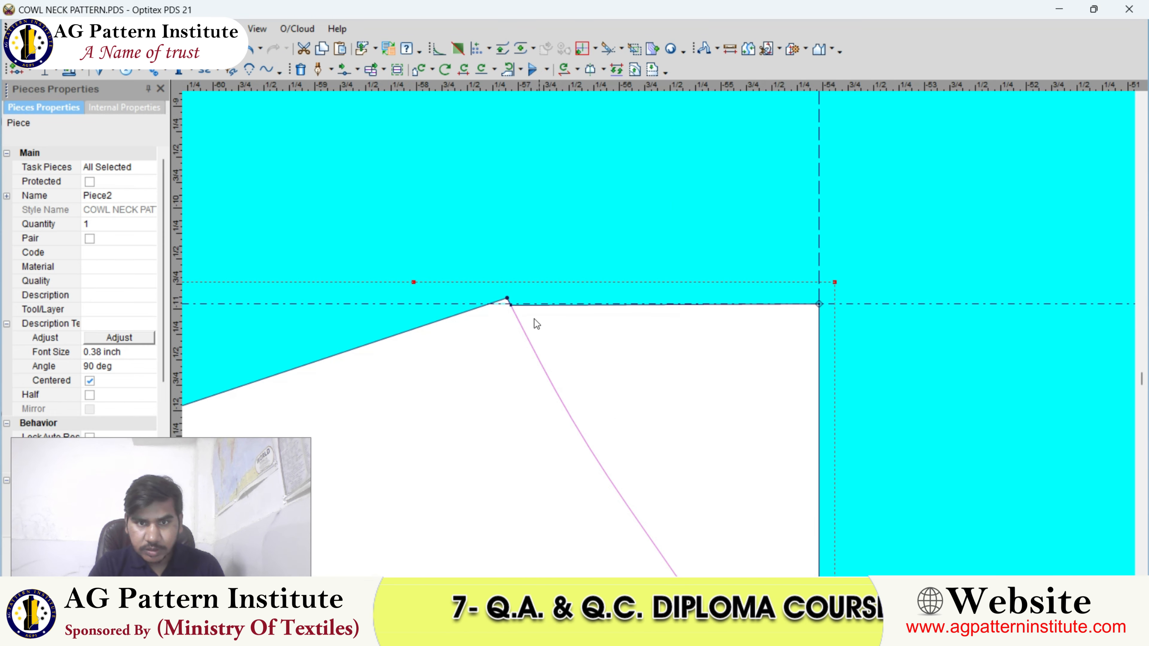
# Step: Align a horizontal guideline with the shoulder neck point and delete the extra point beside it
pyautogui.moveTo(475, 303); pyautogui.dragTo(507, 298)
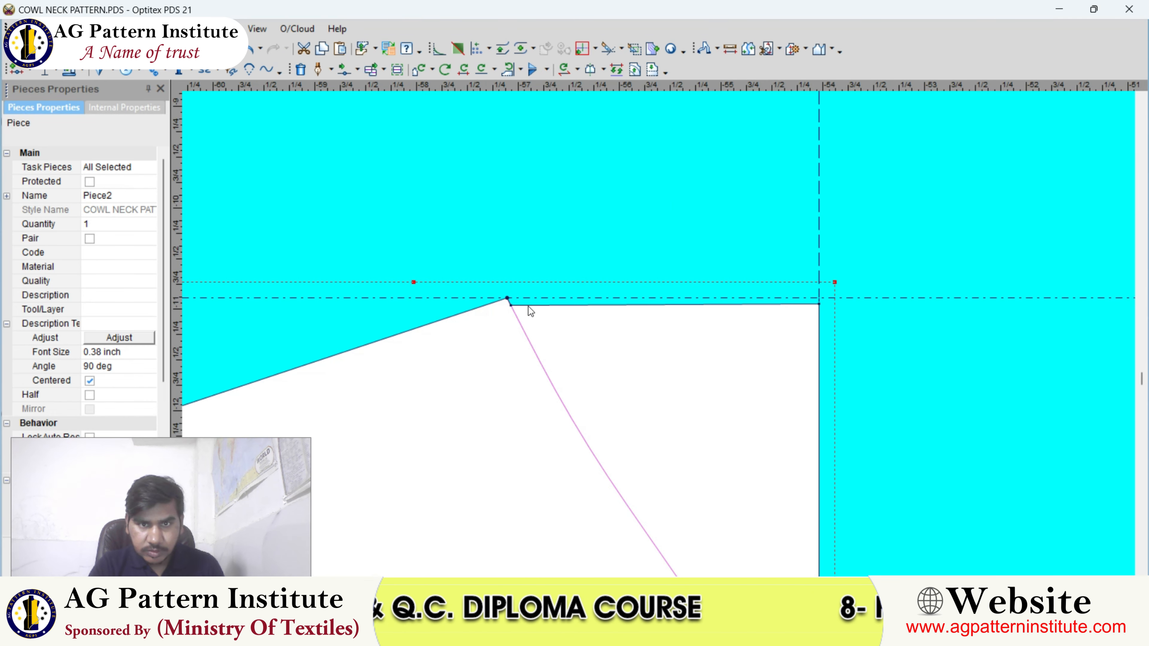
pyautogui.click(511, 305)
pyautogui.press('Delete')
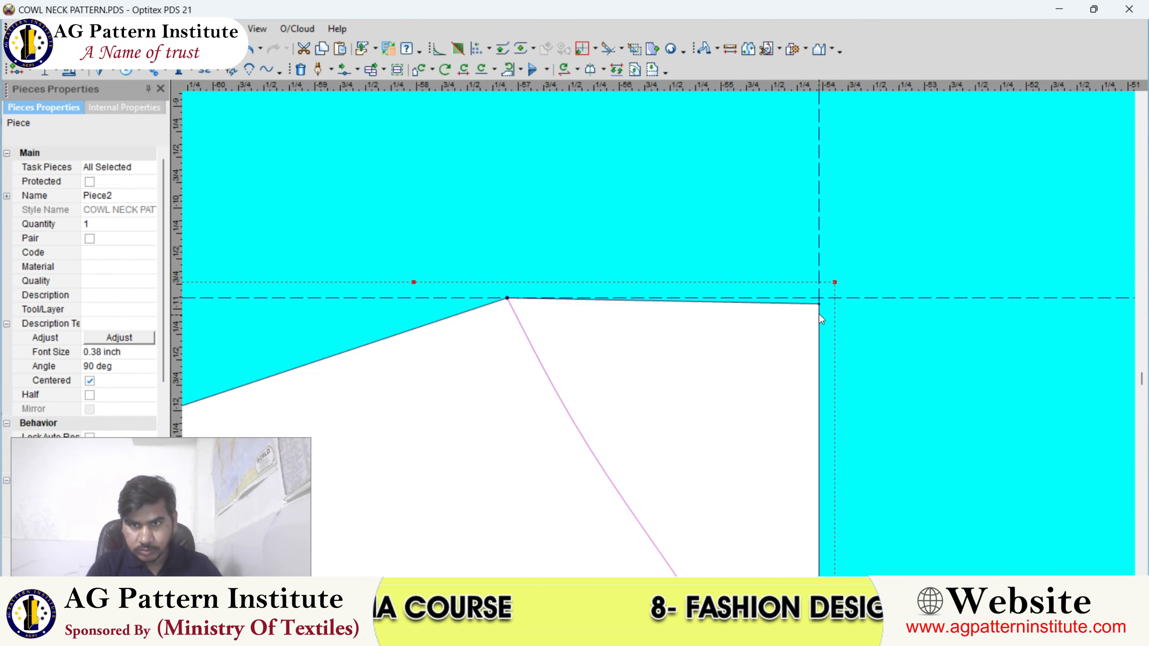
# Step: Try to move the new centre front corner onto the horizontal guideline, and mark it as a grading point
pyautogui.moveTo(819, 304); pyautogui.dragTo(823, 301)
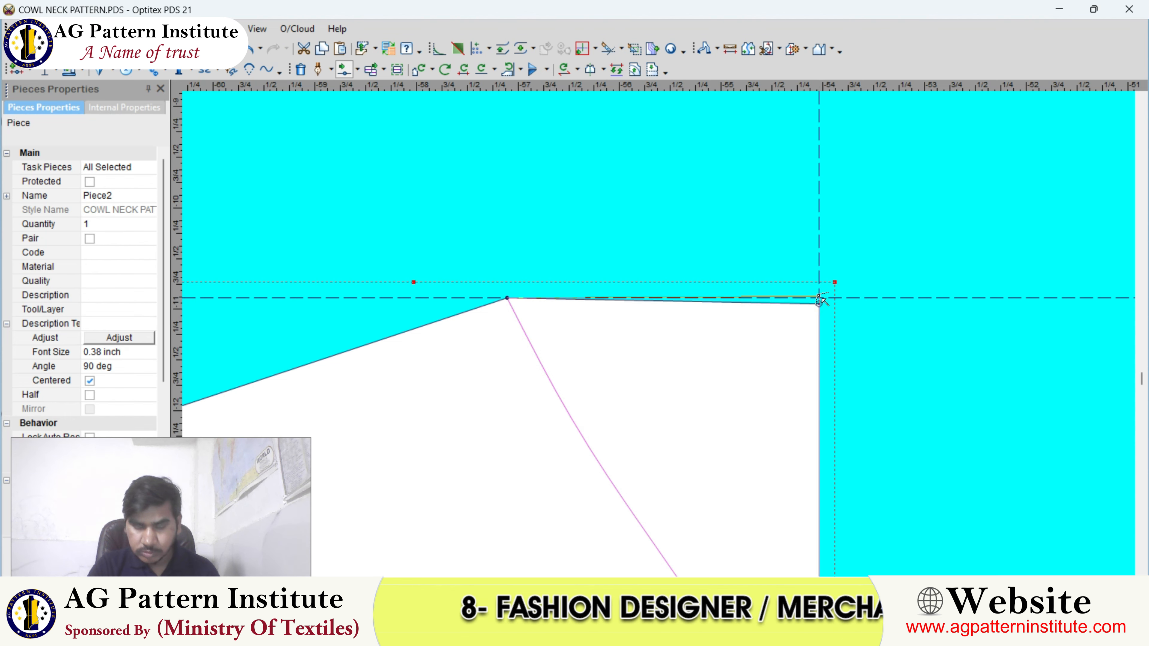
pyautogui.click(821, 299)
pyautogui.click(121, 168)
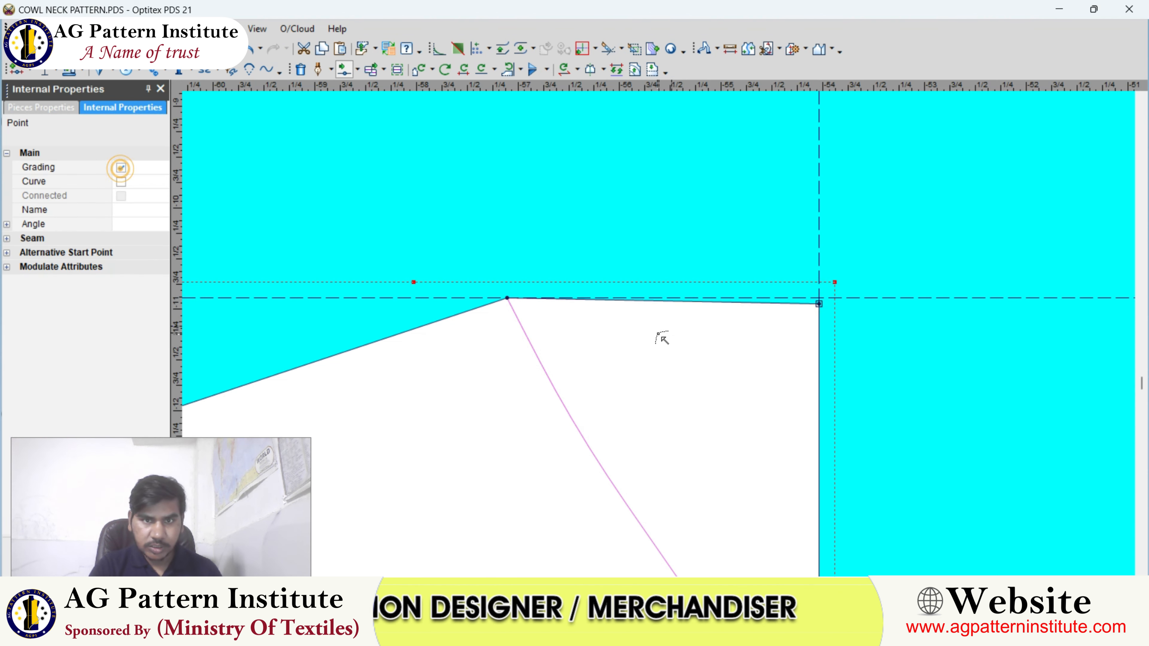
pyautogui.scroll(-3, 662, 338)
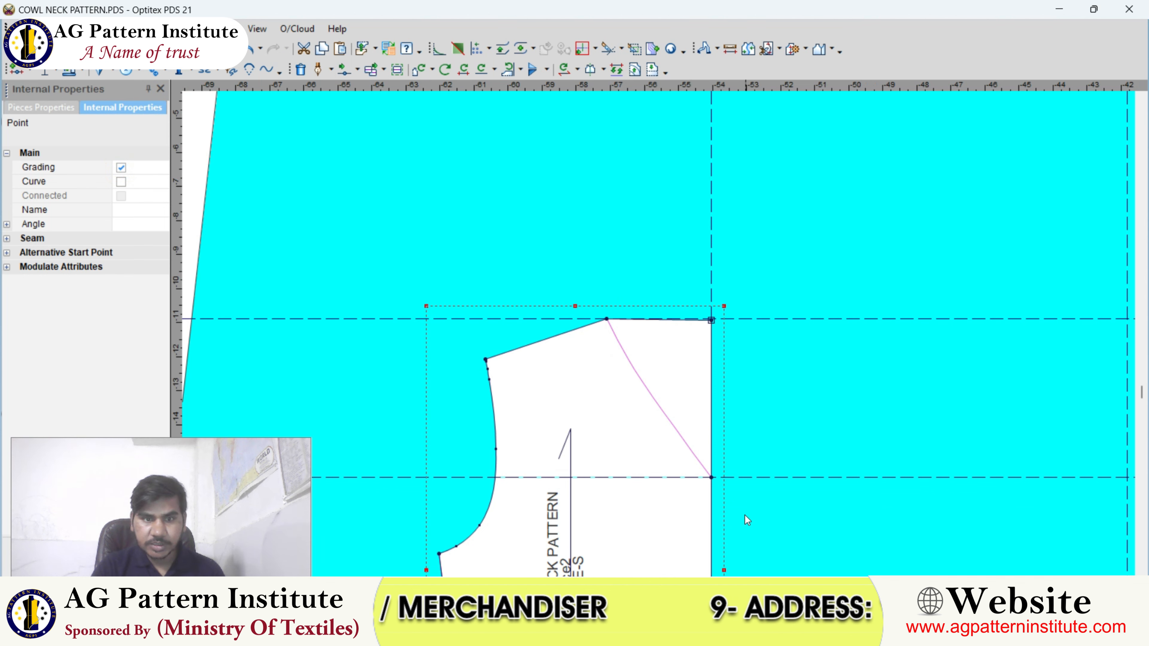
# Step: Measure the V neckline of the mirrored front from the shoulder neck point to the centre front
pyautogui.moveTo(744, 631)
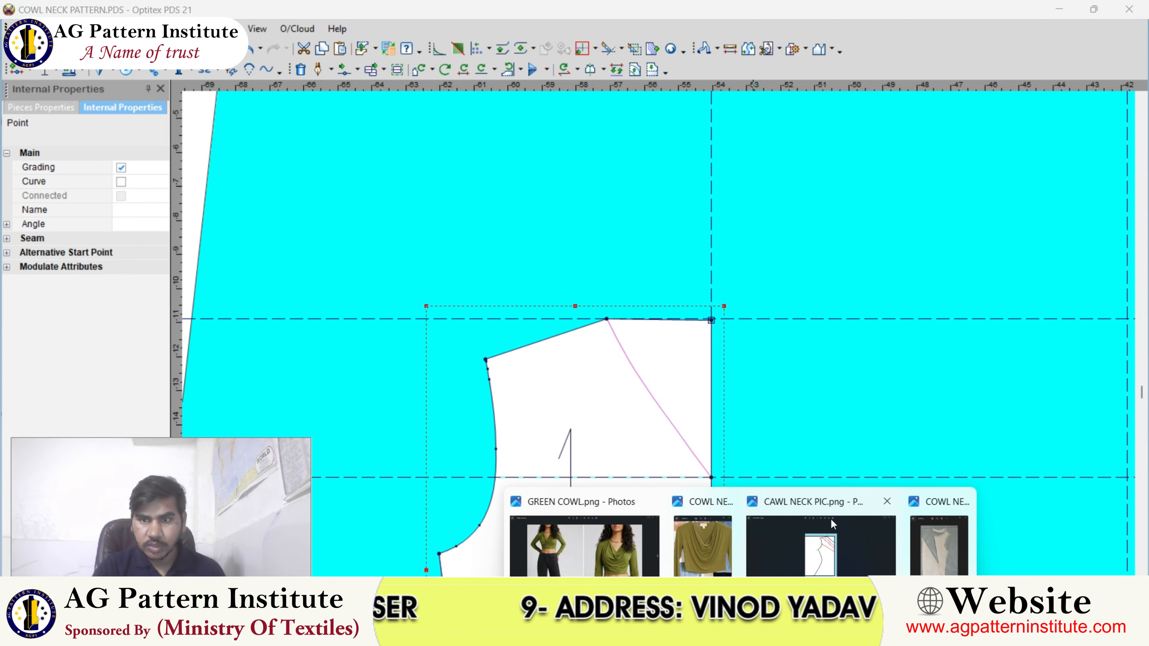
pyautogui.click(811, 436)
pyautogui.scroll(-3, 712, 425)
pyautogui.scroll(2, 910, 275)
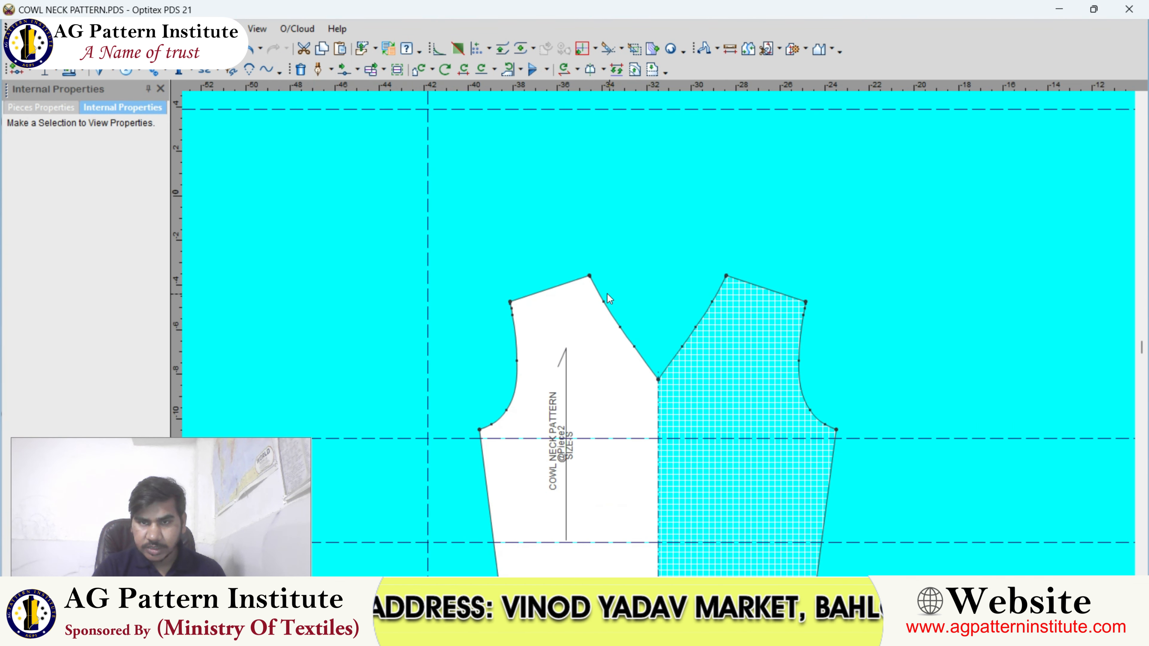
pyautogui.click(730, 48)
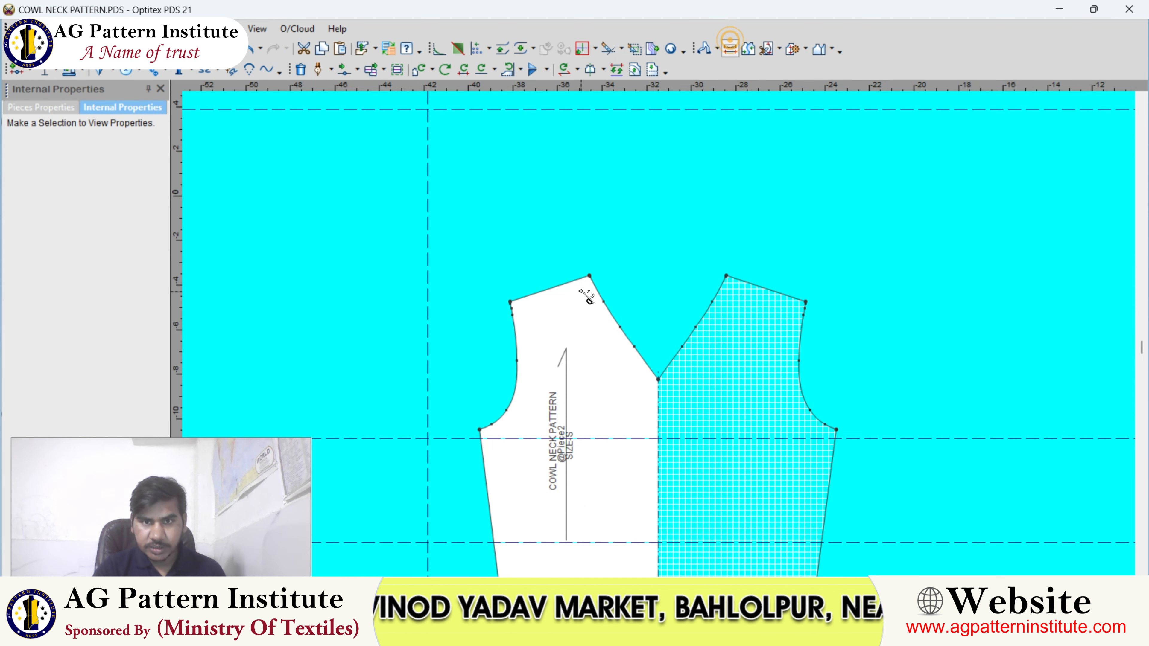
pyautogui.click(589, 276)
pyautogui.click(658, 379)
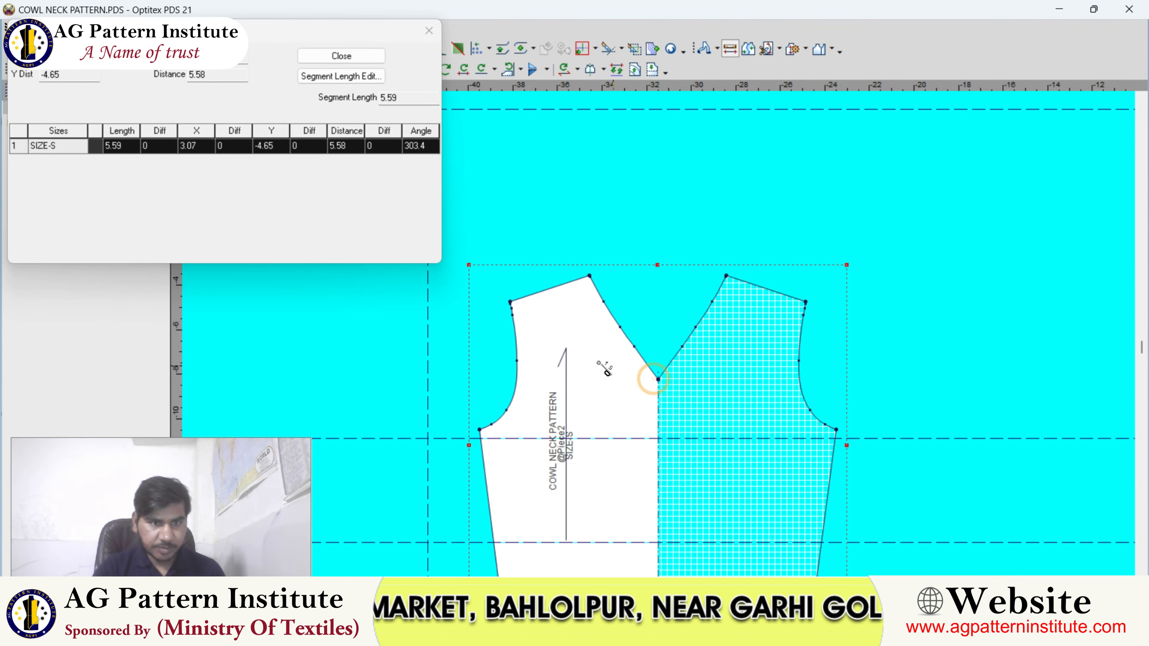
pyautogui.click(359, 58)
# Step: Examine the front cowl drape in GREEN COWL.png and return to the pattern window
pyautogui.moveTo(736, 636)
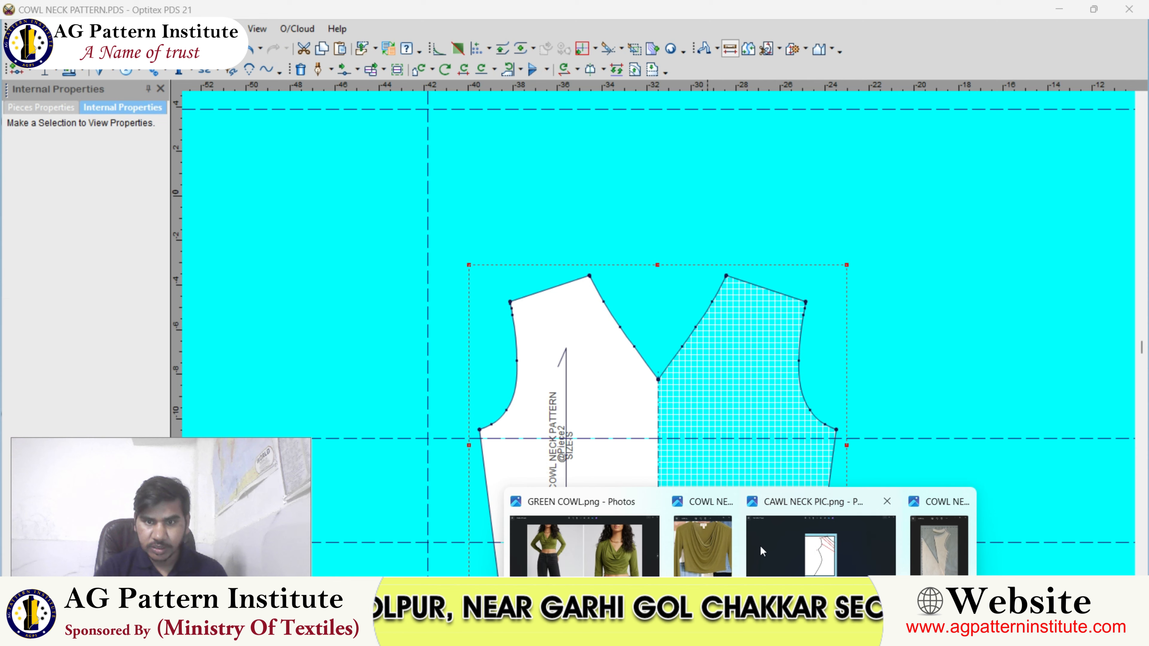
pyautogui.click(555, 537)
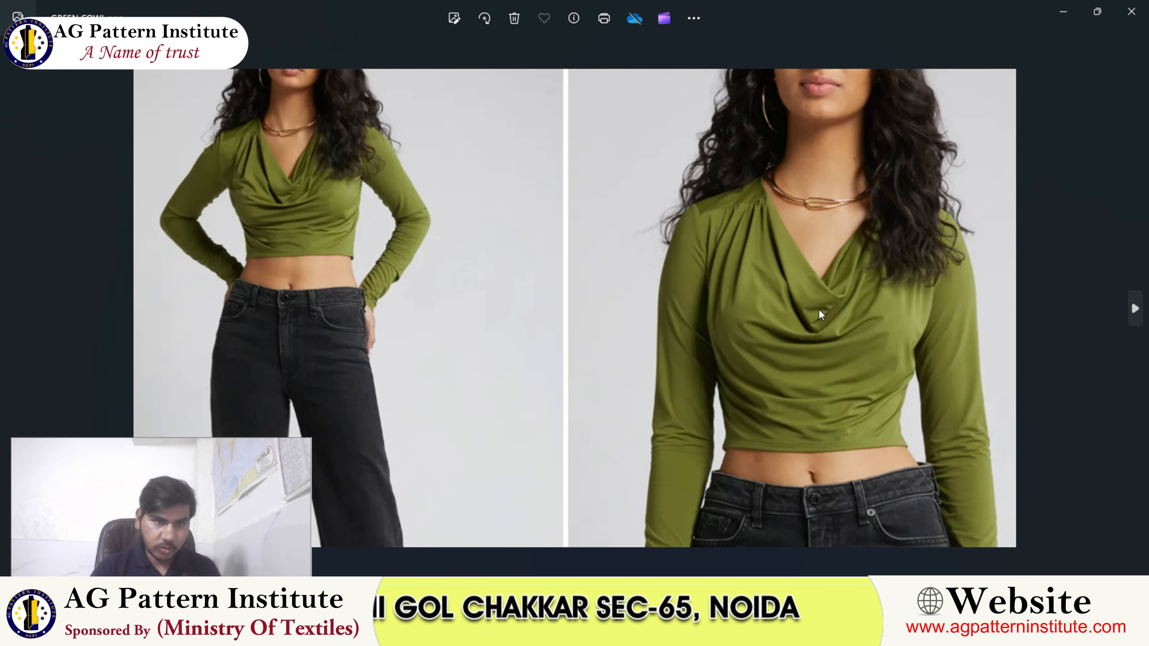
pyautogui.click(704, 636)
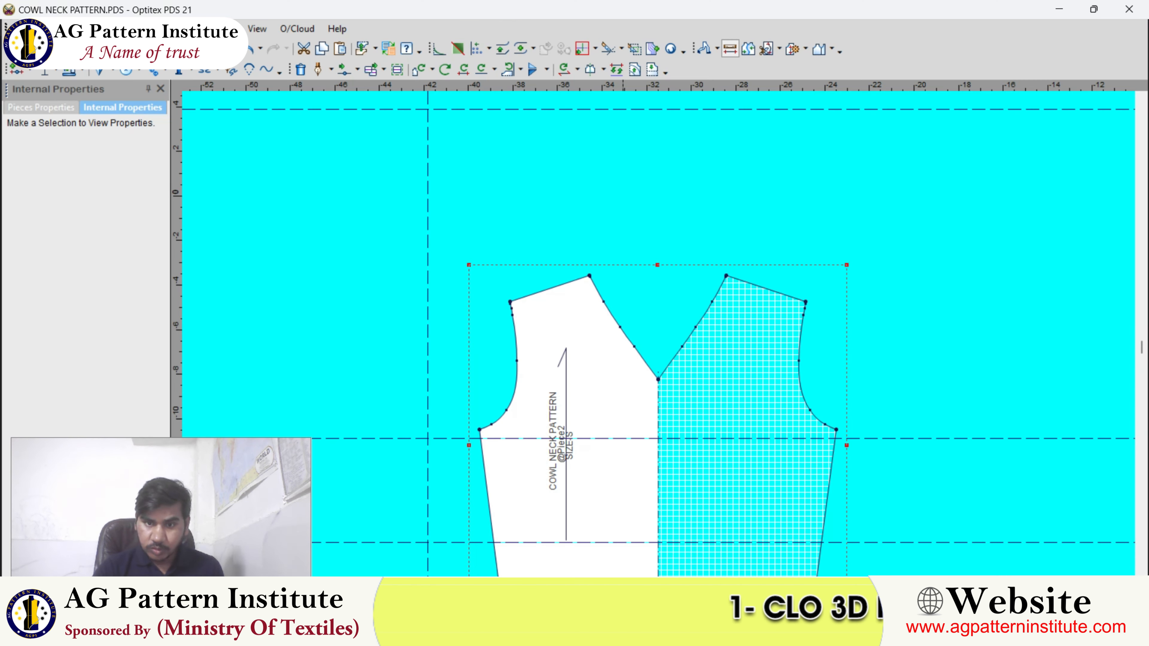
# Step: Display the segment lengths on the pieces and check the squared-off neckline of the half front
pyautogui.scroll(-5, 654, 462)
pyautogui.scroll(5, 649, 324)
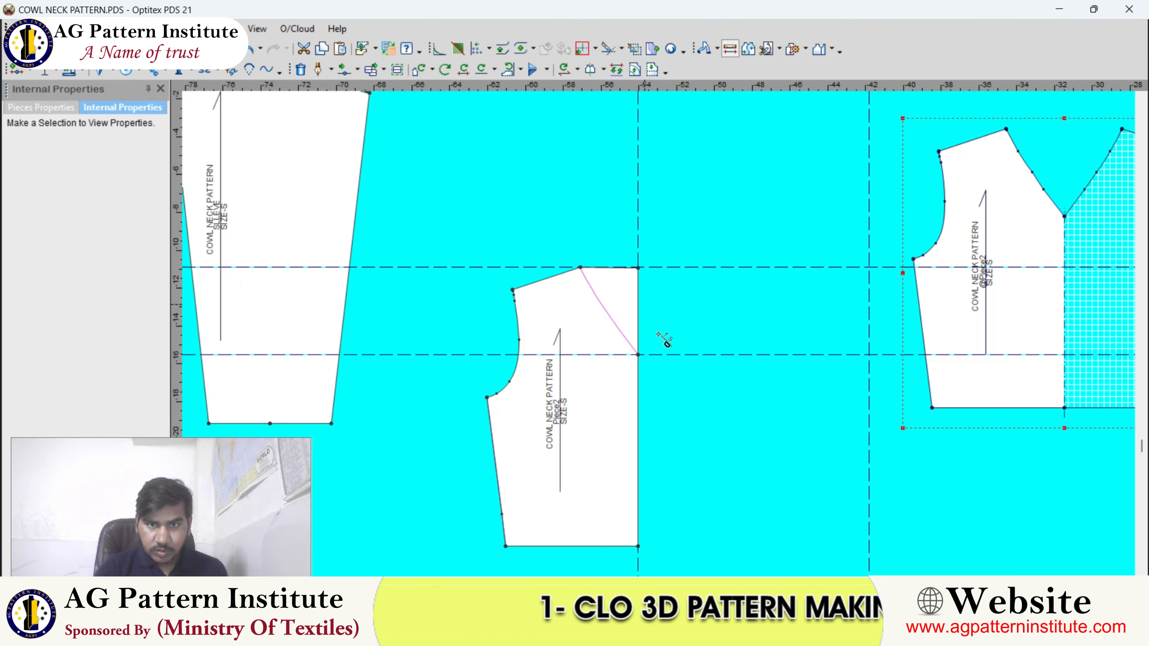
pyautogui.scroll(3, 665, 338)
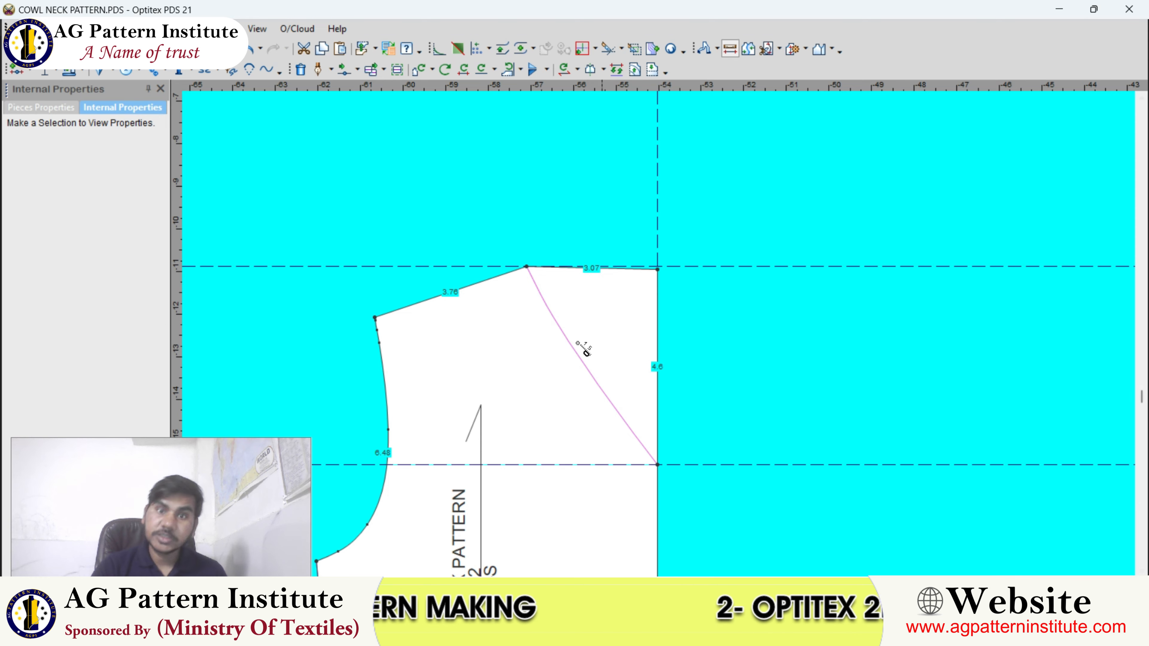
pyautogui.scroll(-2, 586, 353)
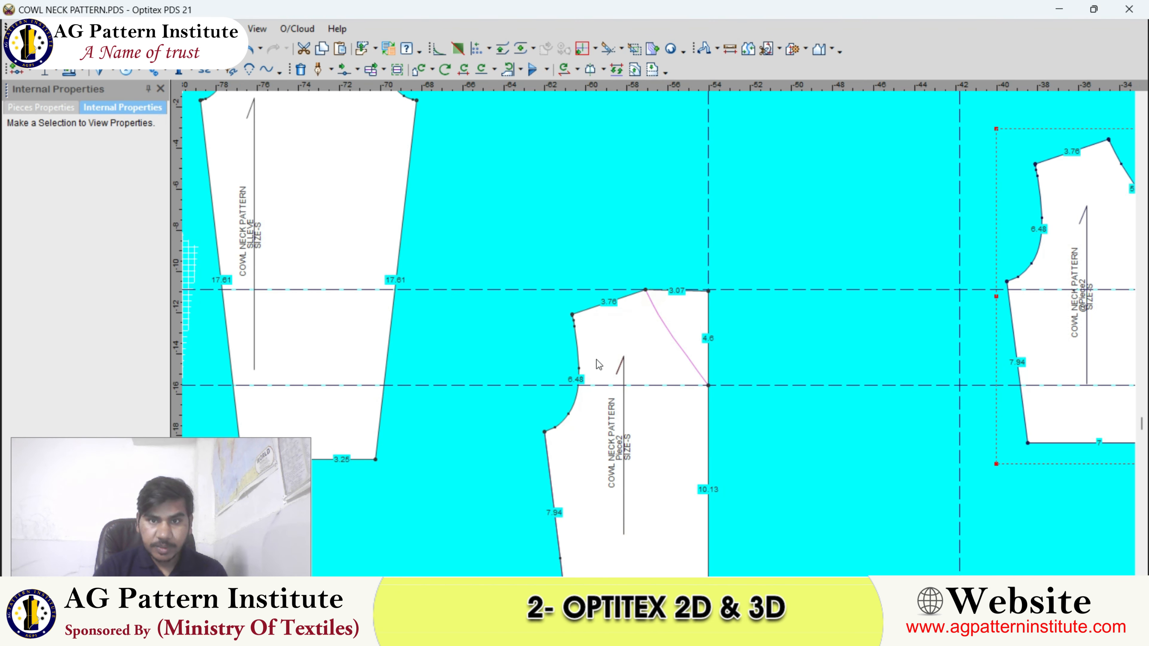
# Step: With Move Points Proportionally, select the half front's outline from the underarm point through the armhole and shoulder to the neck point
pyautogui.click(357, 70)
pyautogui.click(392, 130)
pyautogui.click(544, 431)
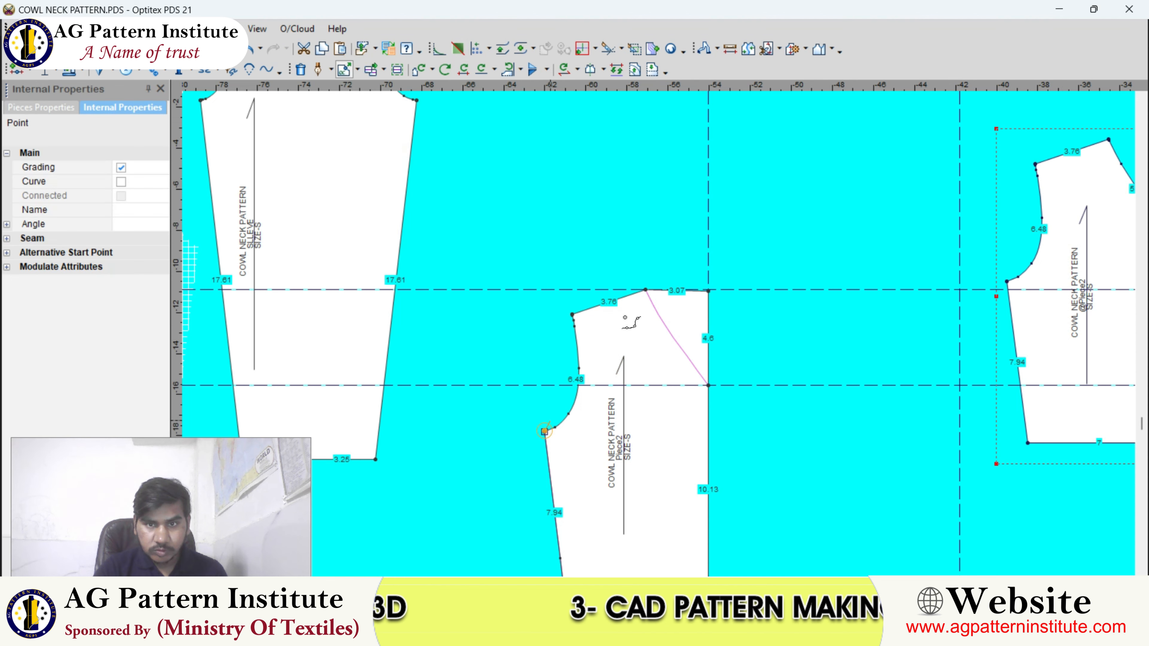
pyautogui.keyDown('shift'); pyautogui.click(645, 290); pyautogui.keyUp('shift')
pyautogui.scroll(1, 645, 289)
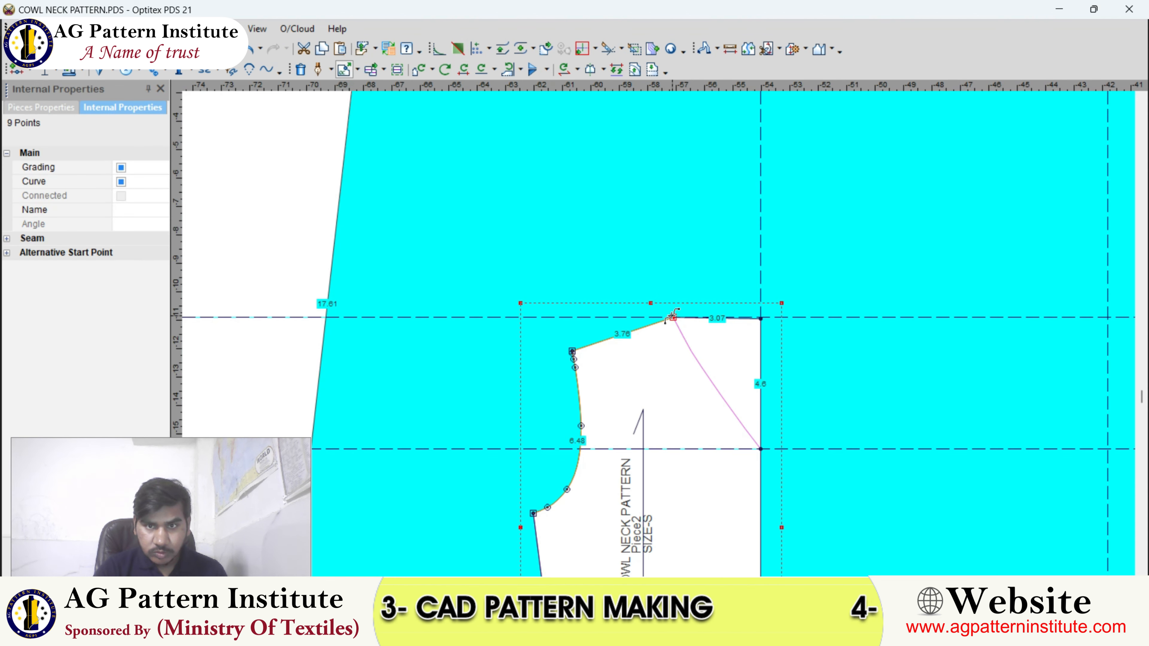
# Step: Add a vertical guide line at distance -6.5 from the existing guide along Piece2's centre front edge
pyautogui.rightClick(650, 257)
pyautogui.click(660, 266)
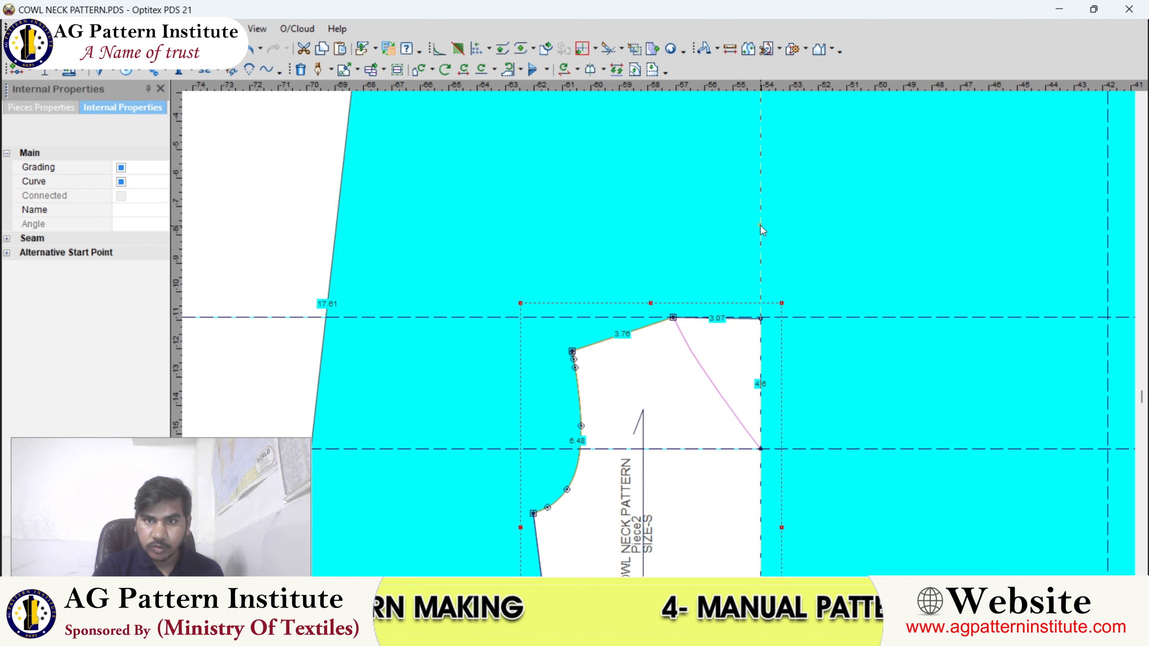
pyautogui.click(760, 226)
pyautogui.doubleClick(761, 229)
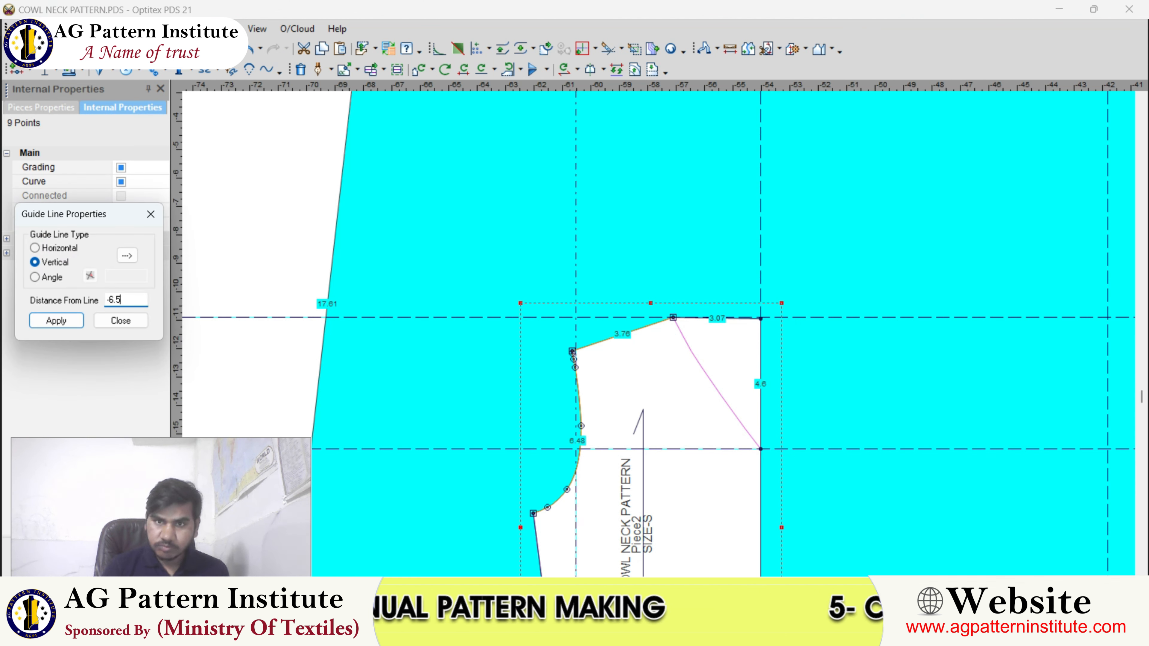
pyautogui.click(123, 321)
pyautogui.click(682, 277)
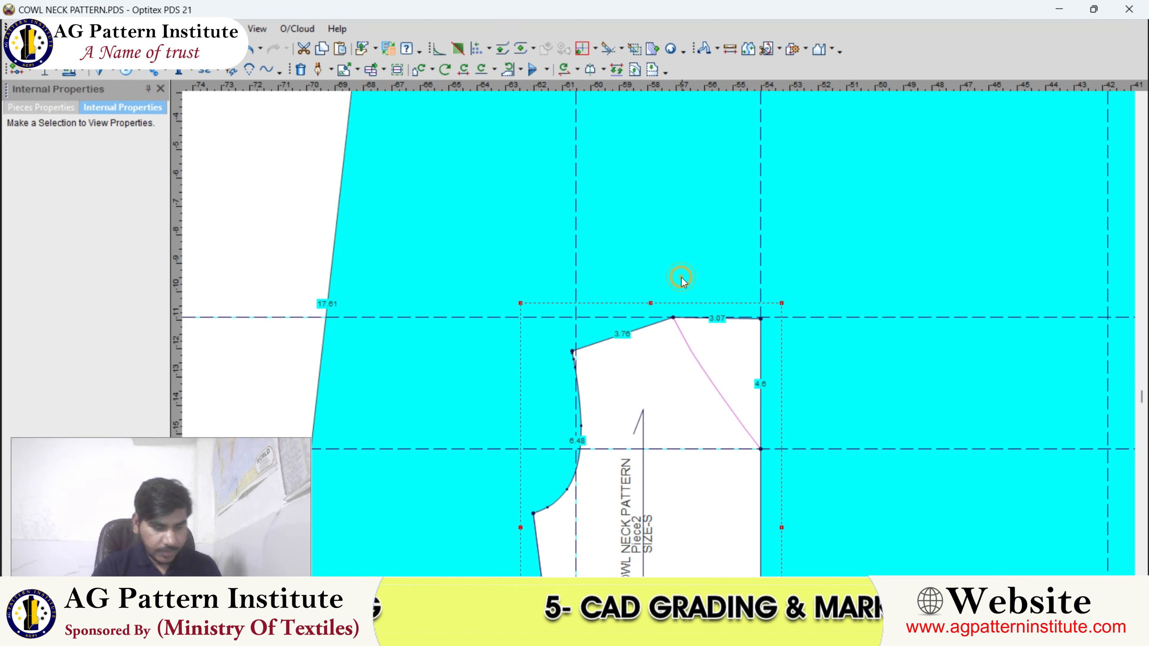
pyautogui.click(357, 69)
pyautogui.click(389, 130)
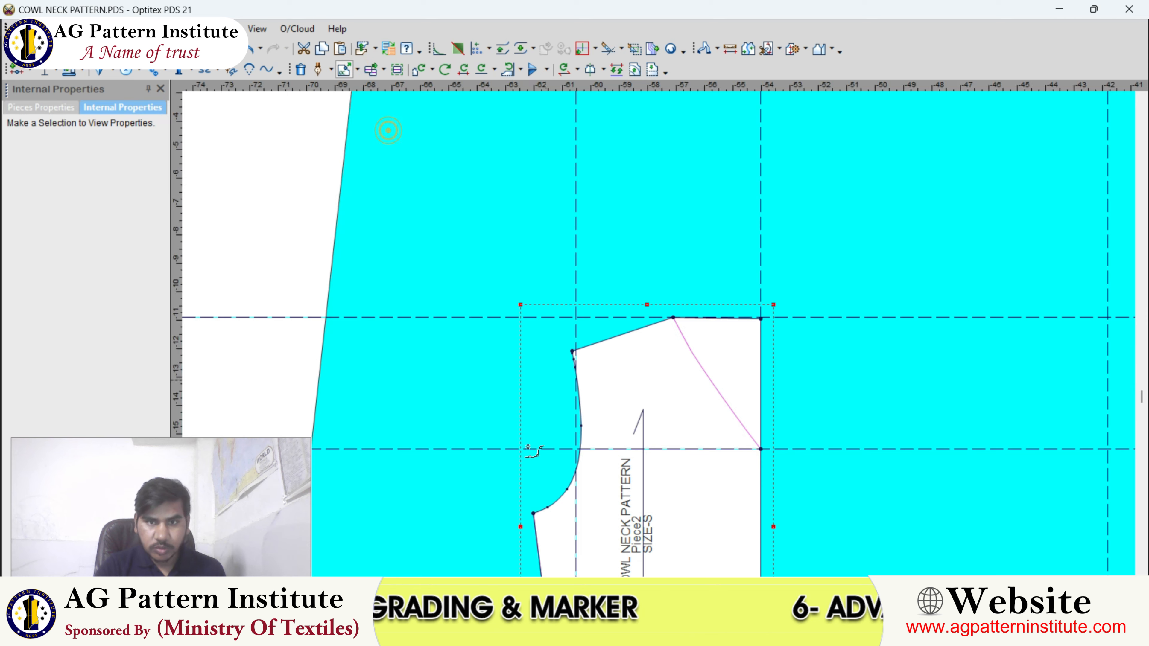
pyautogui.scroll(-3, 658, 340)
pyautogui.click(672, 349)
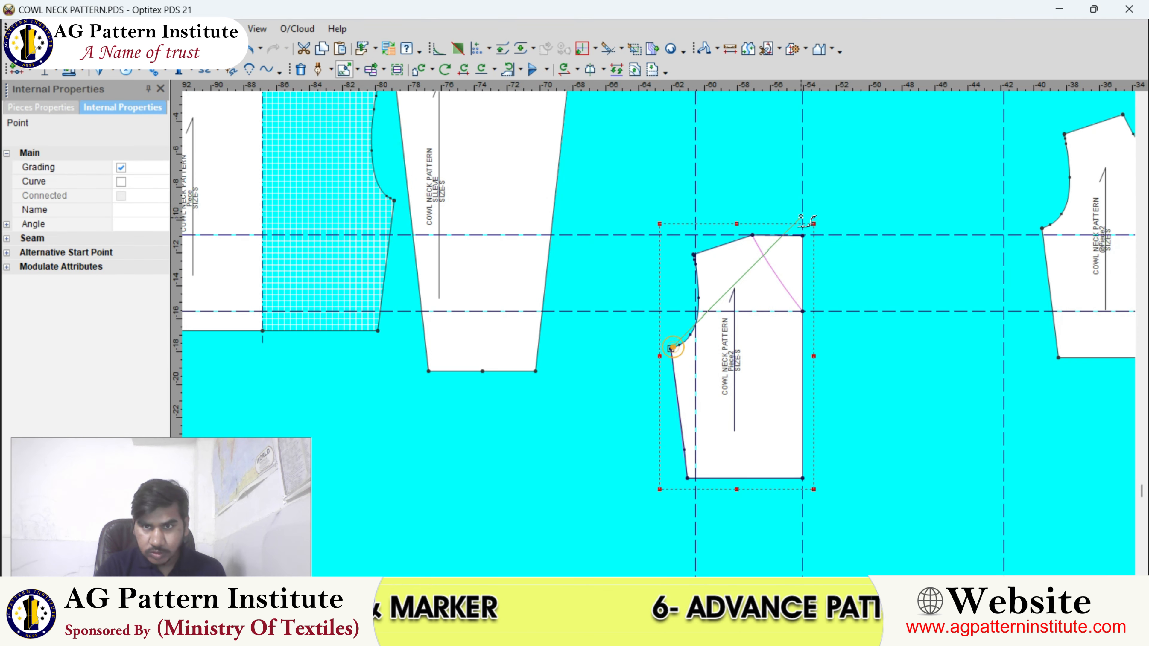
pyautogui.click(754, 236)
pyautogui.scroll(1, 656, 330)
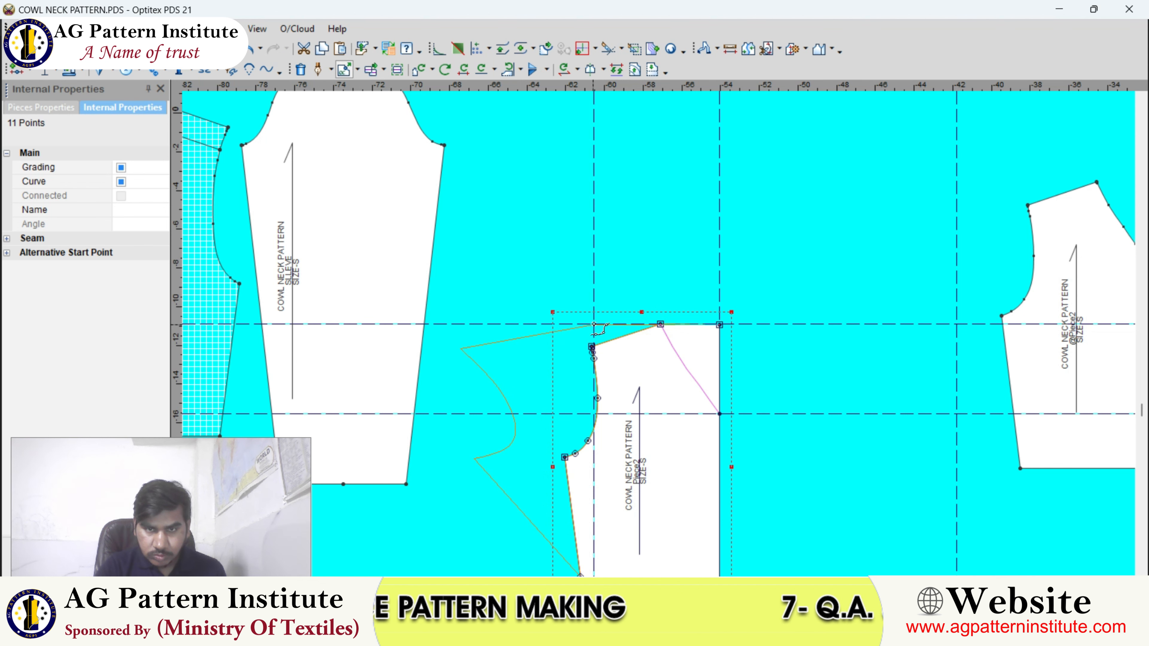
pyautogui.rightClick(601, 244)
pyautogui.click(616, 259)
pyautogui.click(653, 311)
pyautogui.scroll(-3, 653, 311)
pyautogui.scroll(2, 659, 335)
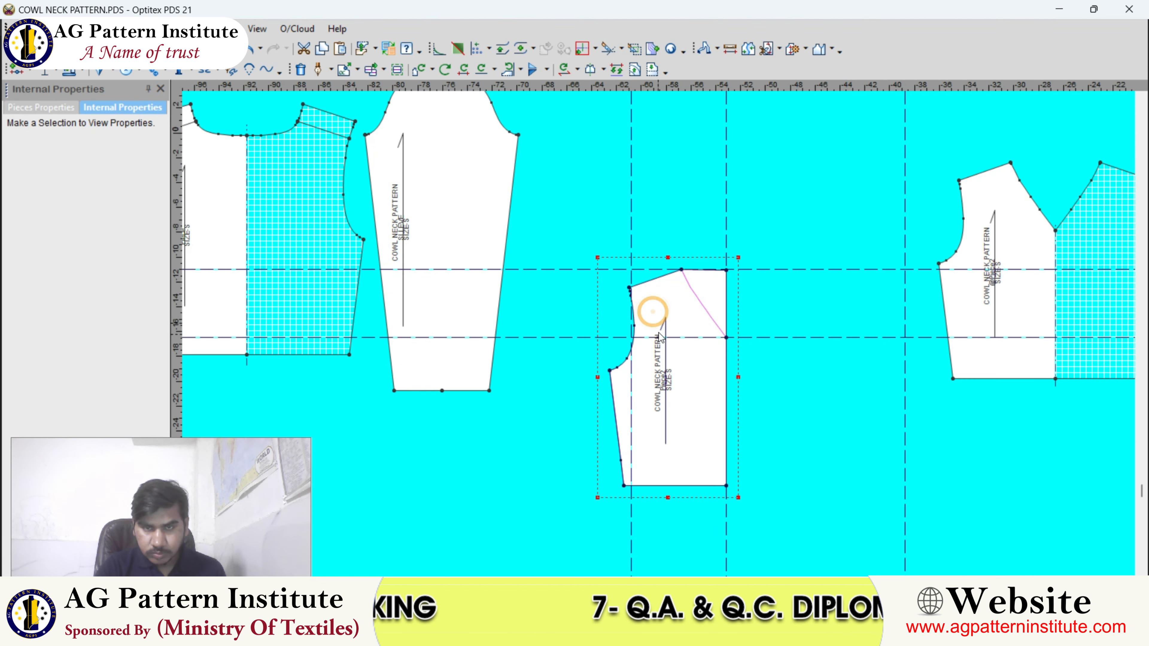
pyautogui.scroll(1, 659, 334)
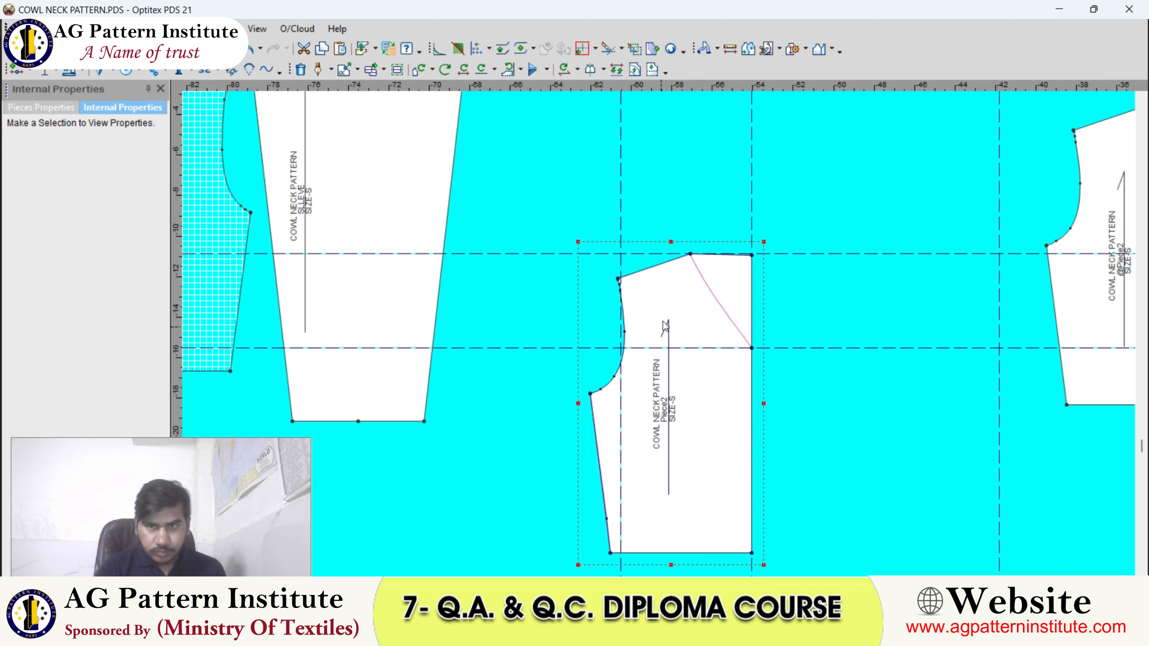
pyautogui.scroll(1, 659, 340)
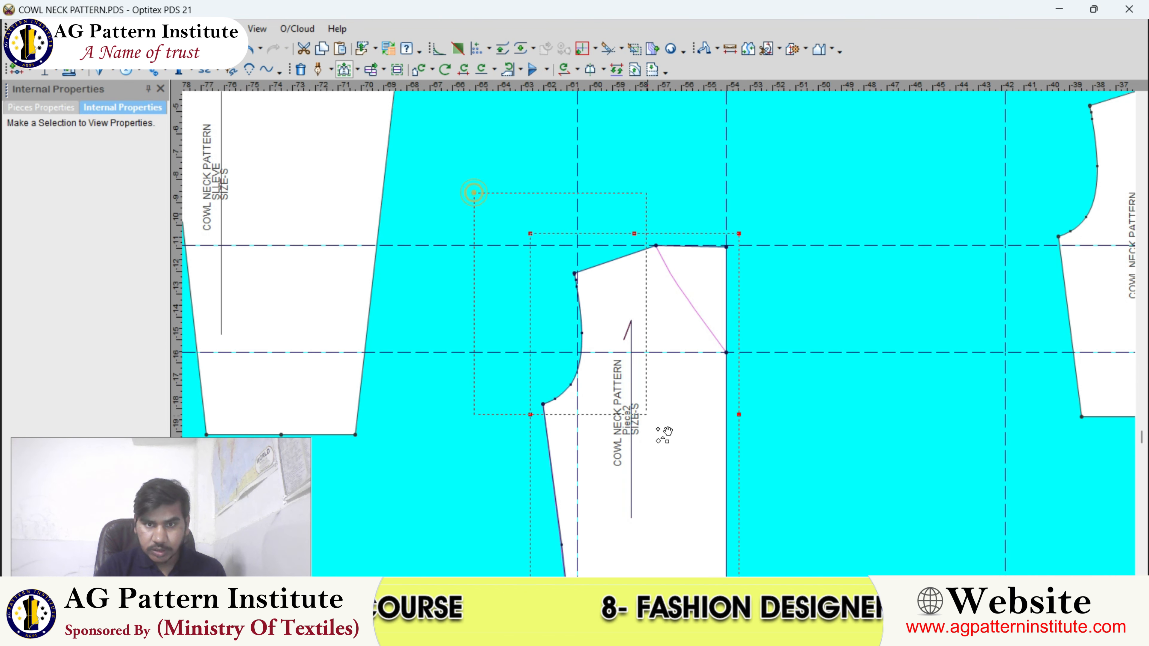
pyautogui.moveTo(661, 465); pyautogui.dragTo(661, 465)
pyautogui.scroll(2, 663, 317)
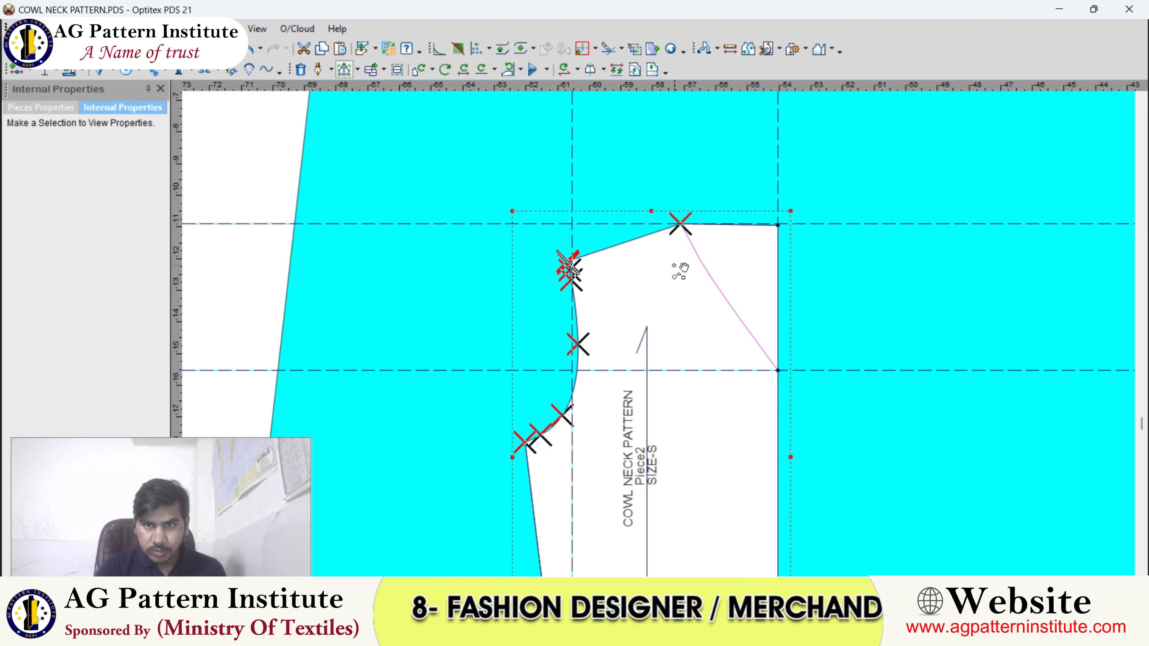
pyautogui.rightClick(614, 197)
pyautogui.click(620, 202)
# Step: Rotate Piece2 90 degrees clockwise so its grain line lies horizontal
pyautogui.scroll(-3, 664, 352)
pyautogui.press('m')
pyautogui.scroll(1, 664, 355)
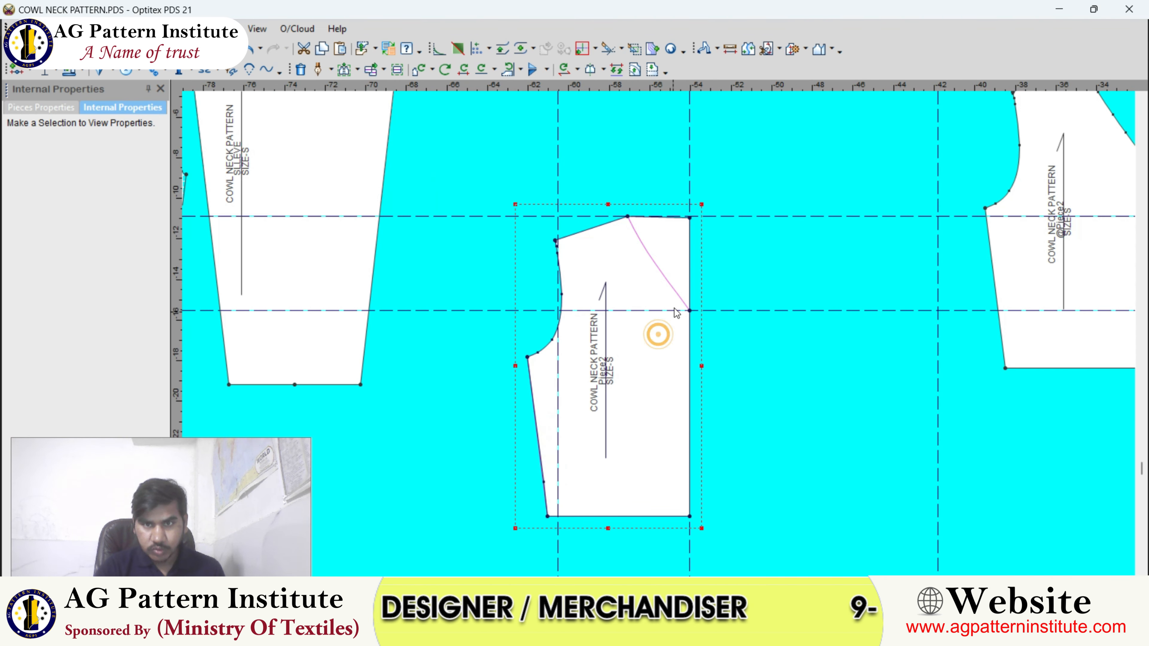
pyautogui.scroll(3, 662, 339)
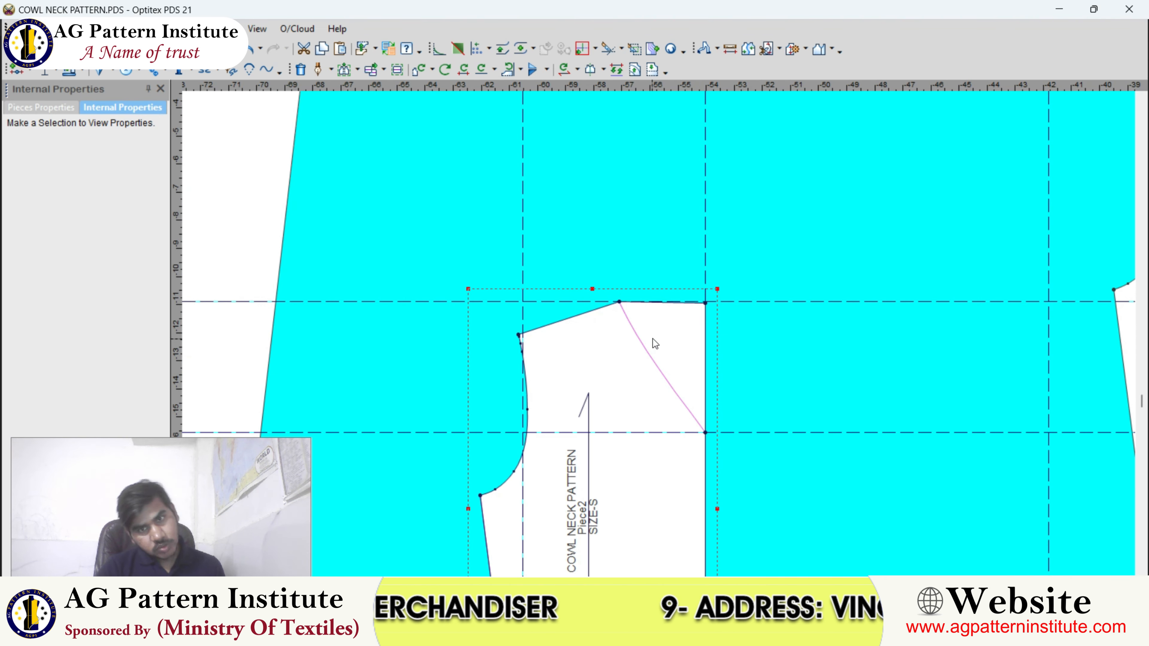
pyautogui.scroll(-6, 656, 342)
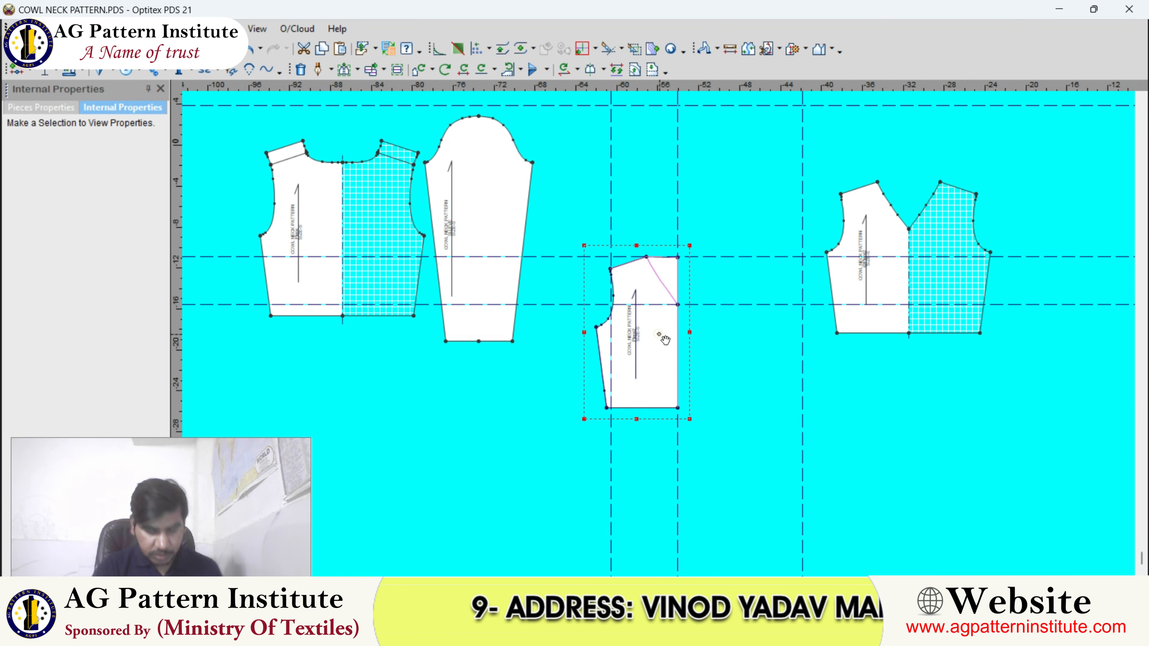
pyautogui.scroll(-2, 662, 338)
pyautogui.press(']')
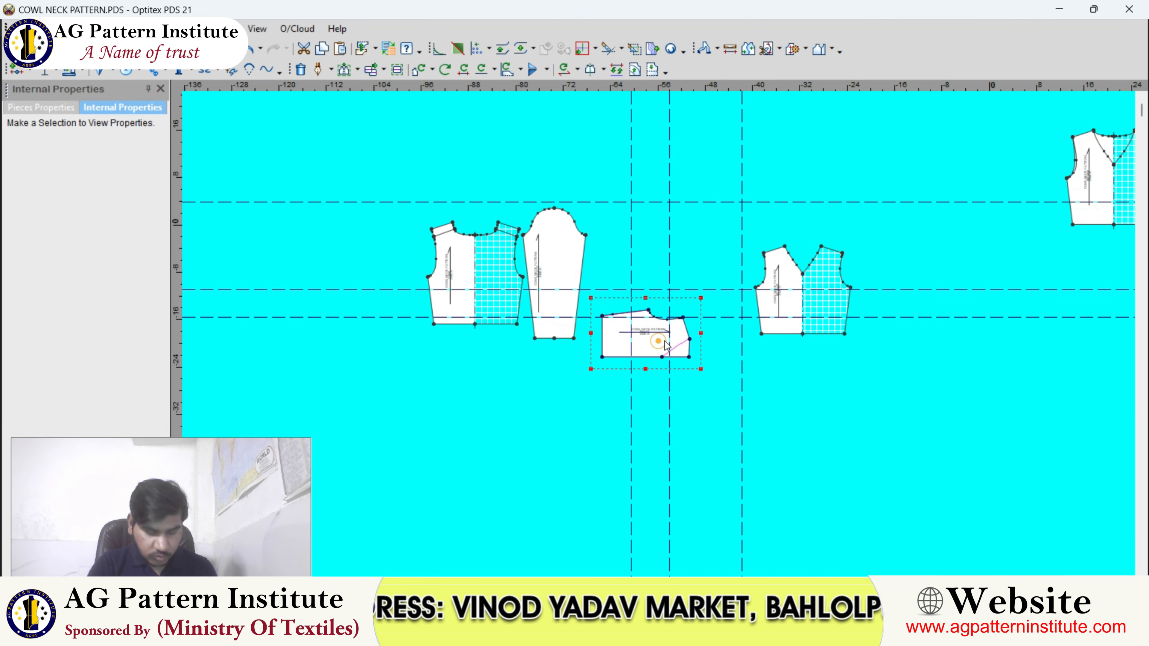
pyautogui.scroll(1, 662, 342)
pyautogui.press(']')
pyautogui.press('[')
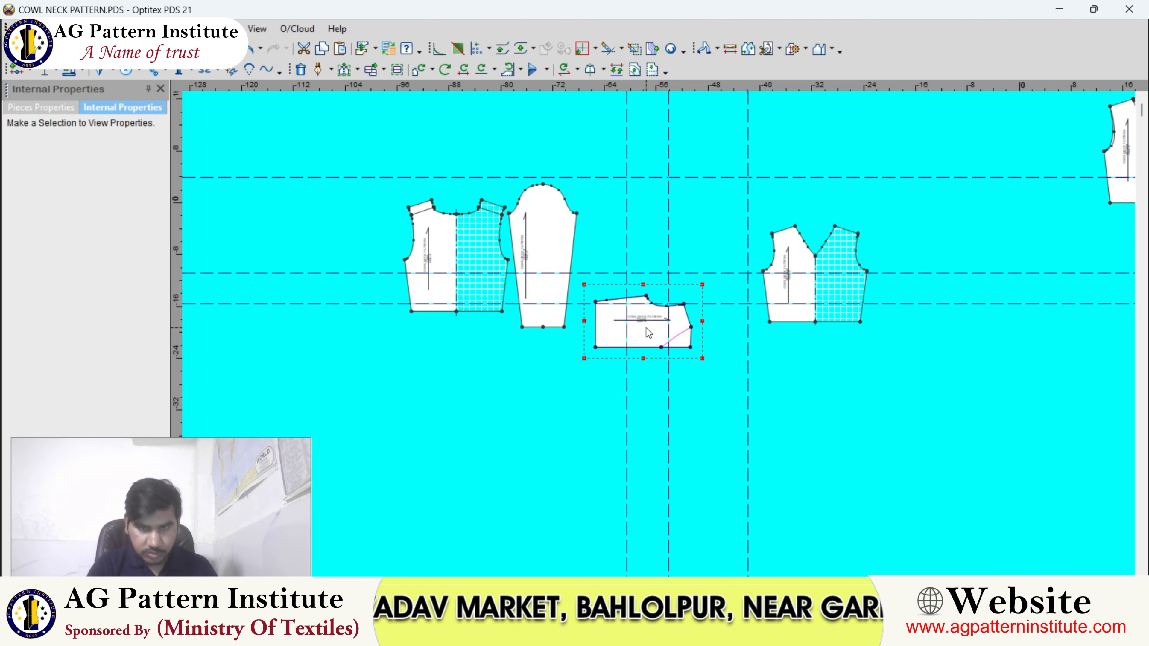
# Step: Move the rotated Piece2 into the empty area below and to the left of the other pattern pieces
pyautogui.scroll(1, 500, 410)
pyautogui.click(659, 334)
pyautogui.scroll(2, 660, 334)
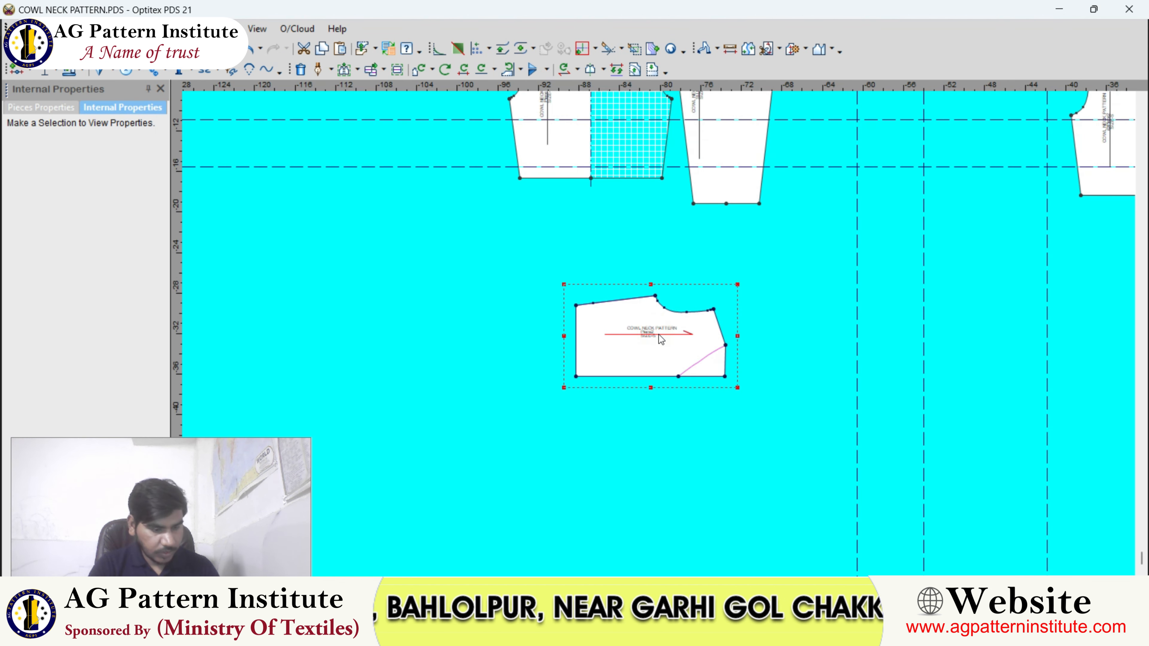
pyautogui.scroll(1, 659, 334)
pyautogui.scroll(-1, 660, 333)
pyautogui.scroll(1, 659, 334)
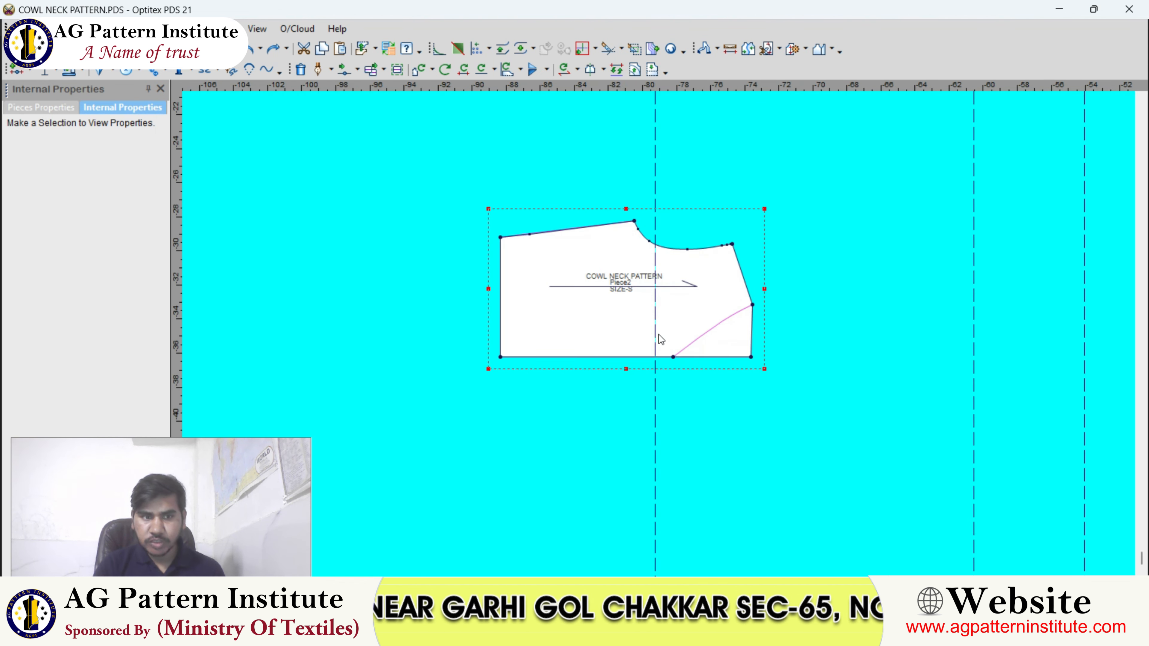
pyautogui.scroll(-1, 655, 336)
pyautogui.scroll(1, 655, 336)
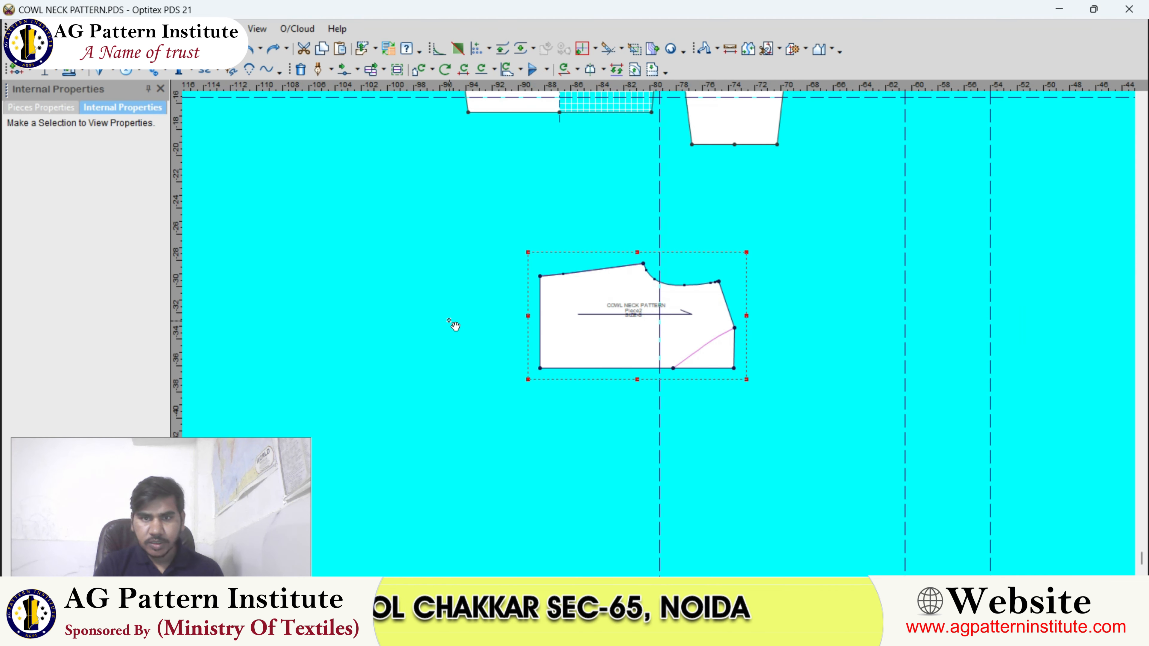
pyautogui.click(449, 320)
pyautogui.scroll(2, 507, 333)
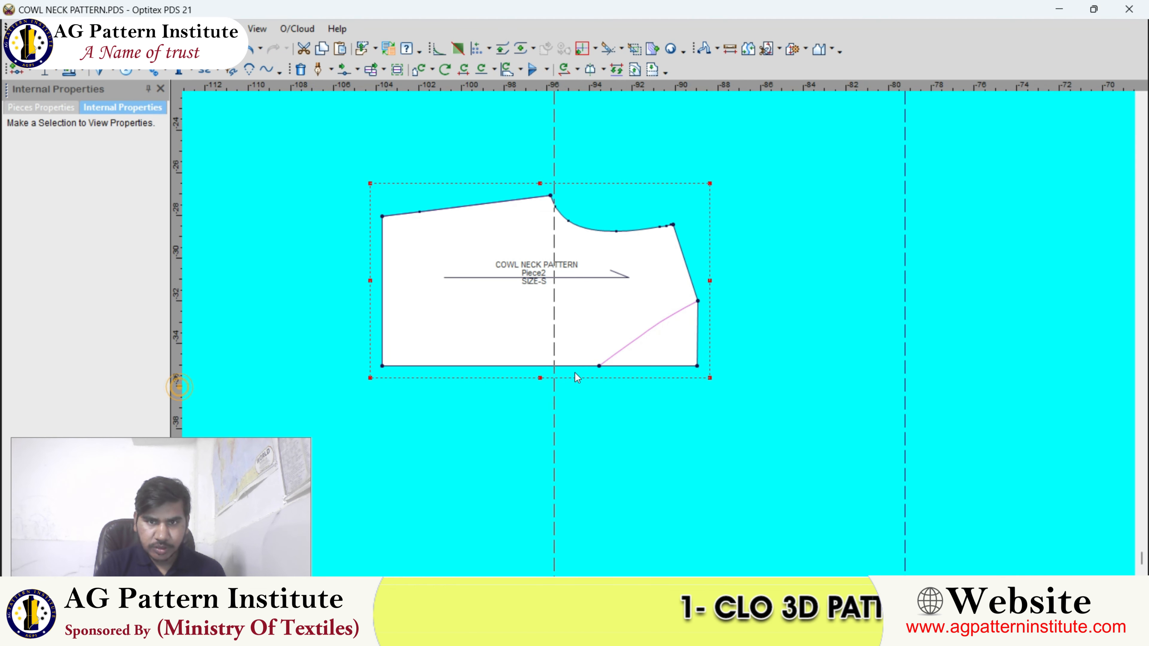
# Step: Place a vertical guide line through the neck curve's end on the centre front edge, and add another at distance -1 from it
pyautogui.moveTo(603, 368); pyautogui.dragTo(599, 367)
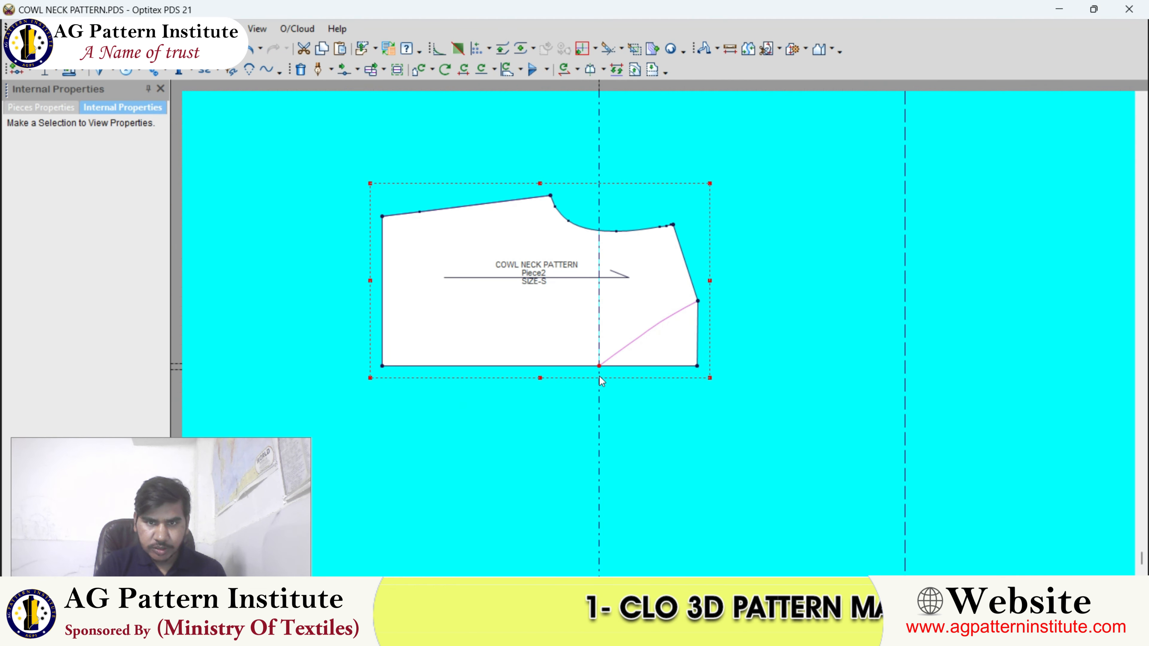
pyautogui.doubleClick(599, 413)
pyautogui.write('-1')
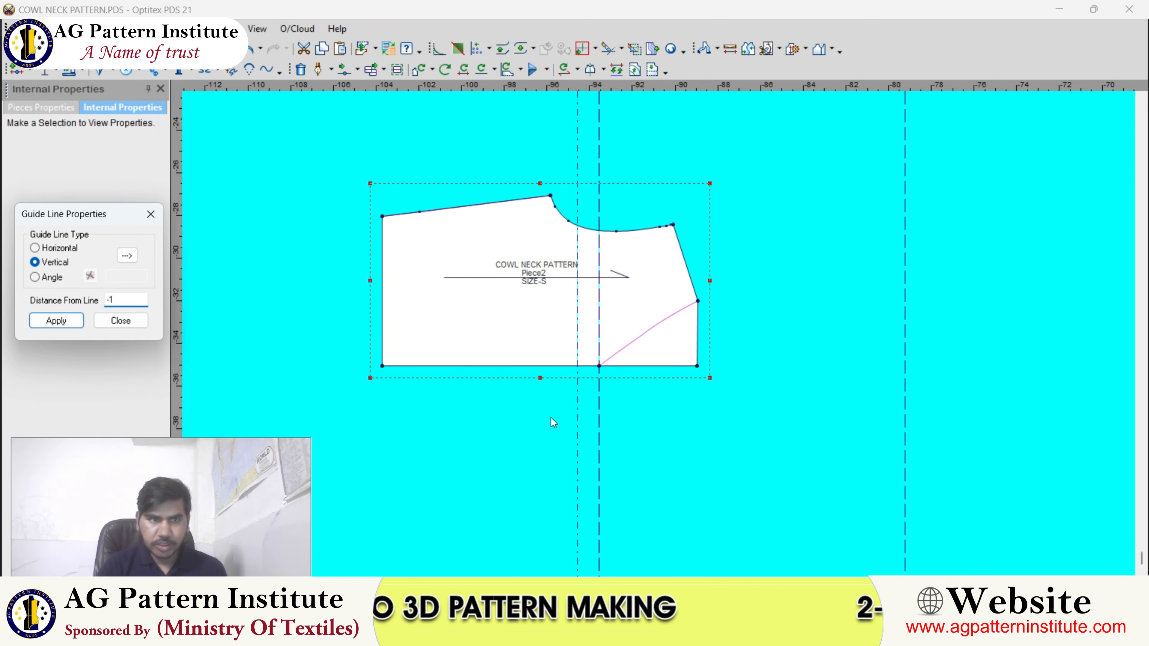
pyautogui.click(121, 321)
# Step: Add a point on the centre front edge where it crosses the -1 guide line, with zero offset from the snap point
pyautogui.scroll(-1, 659, 334)
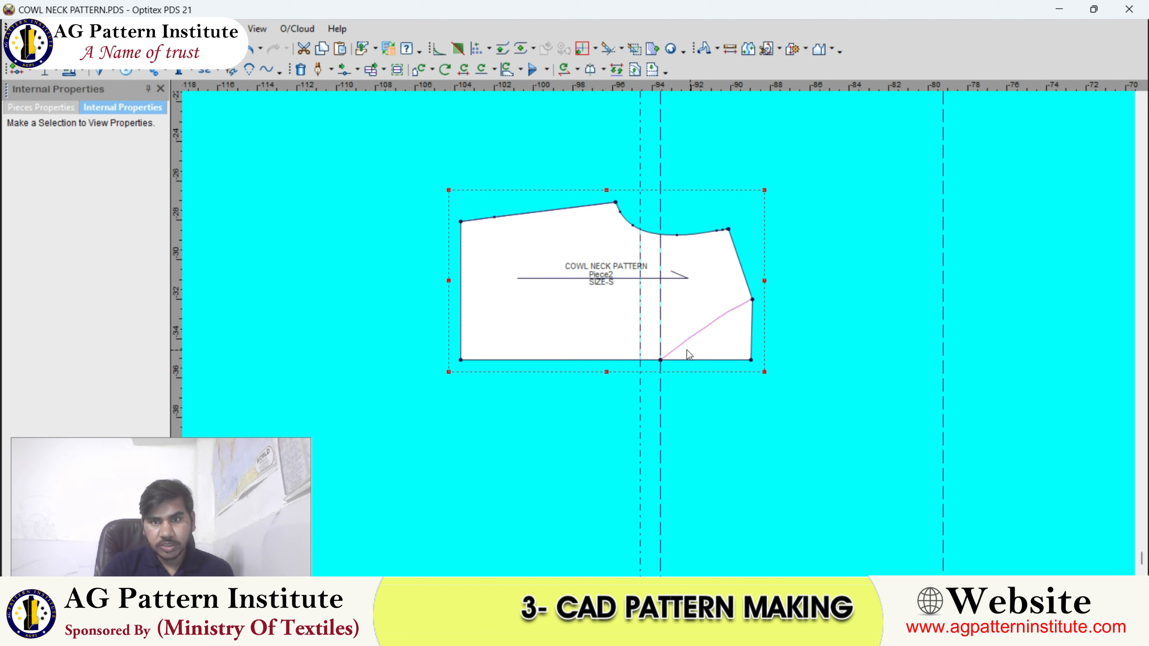
pyautogui.scroll(2, 674, 326)
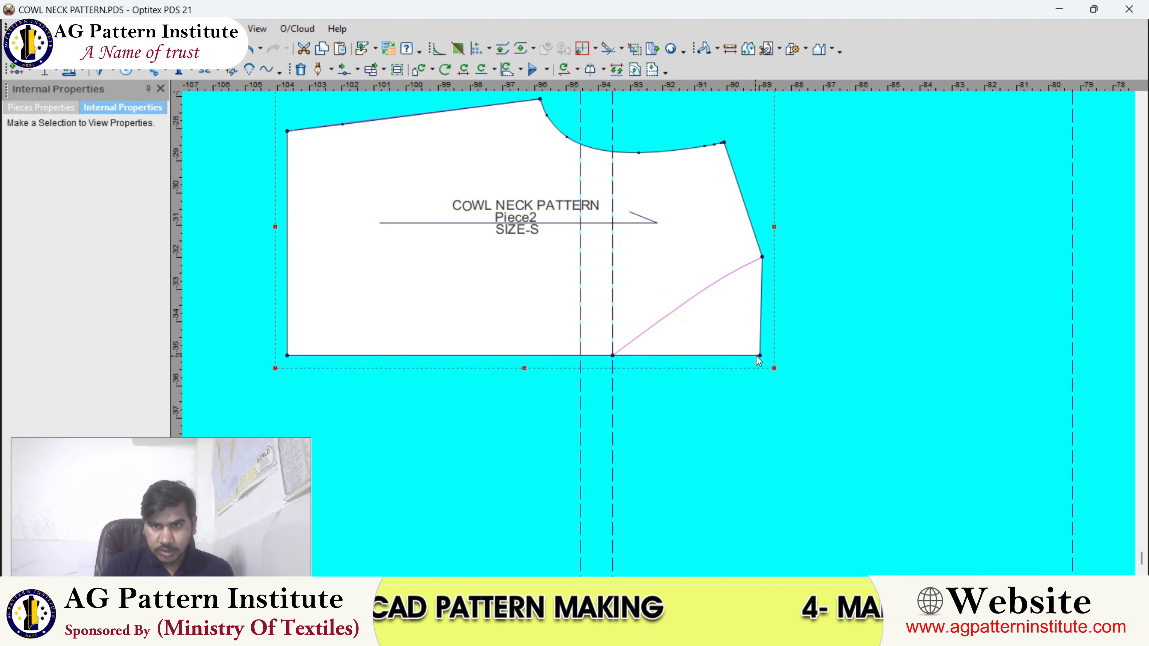
pyautogui.click(759, 356)
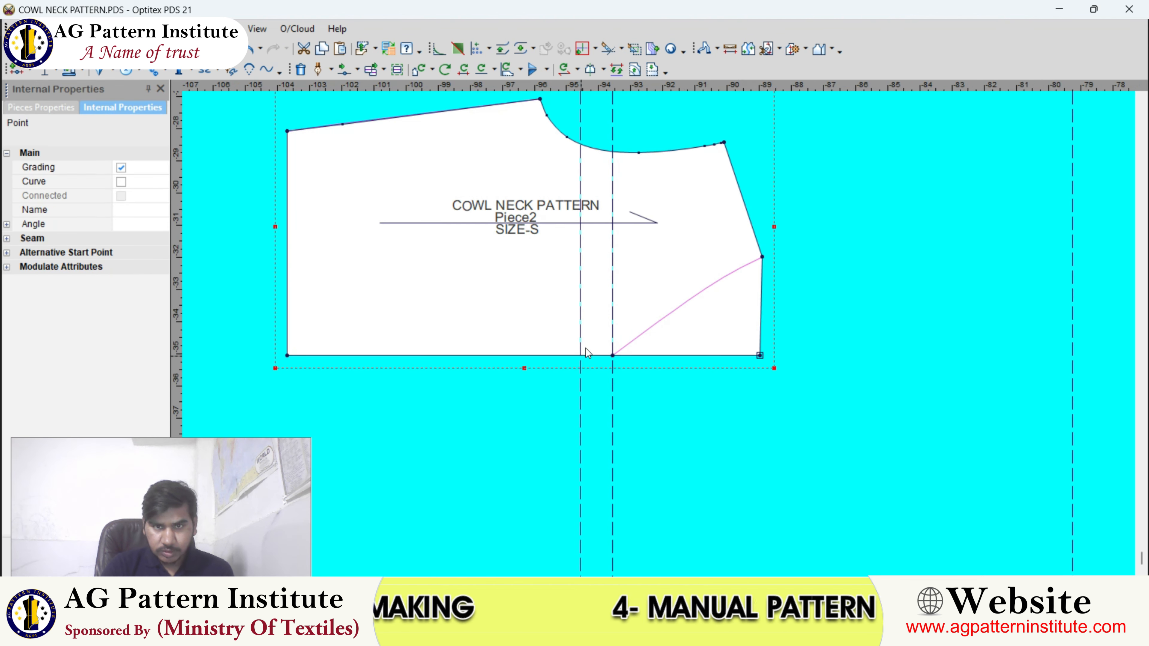
pyautogui.scroll(2, 577, 356)
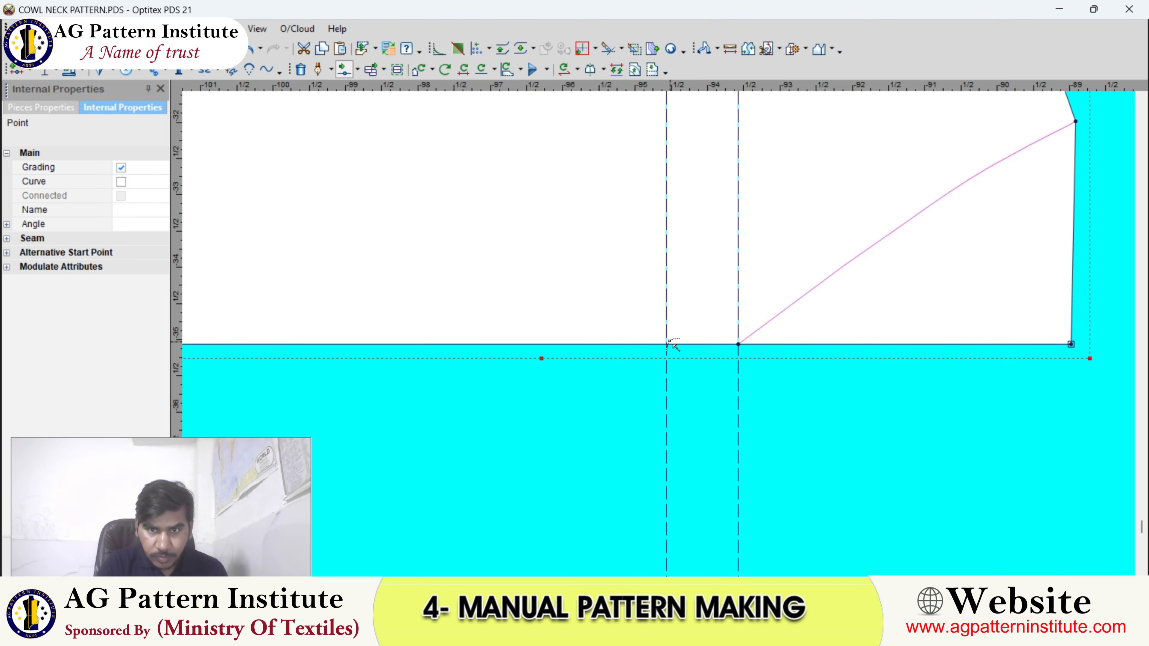
pyautogui.click(668, 345)
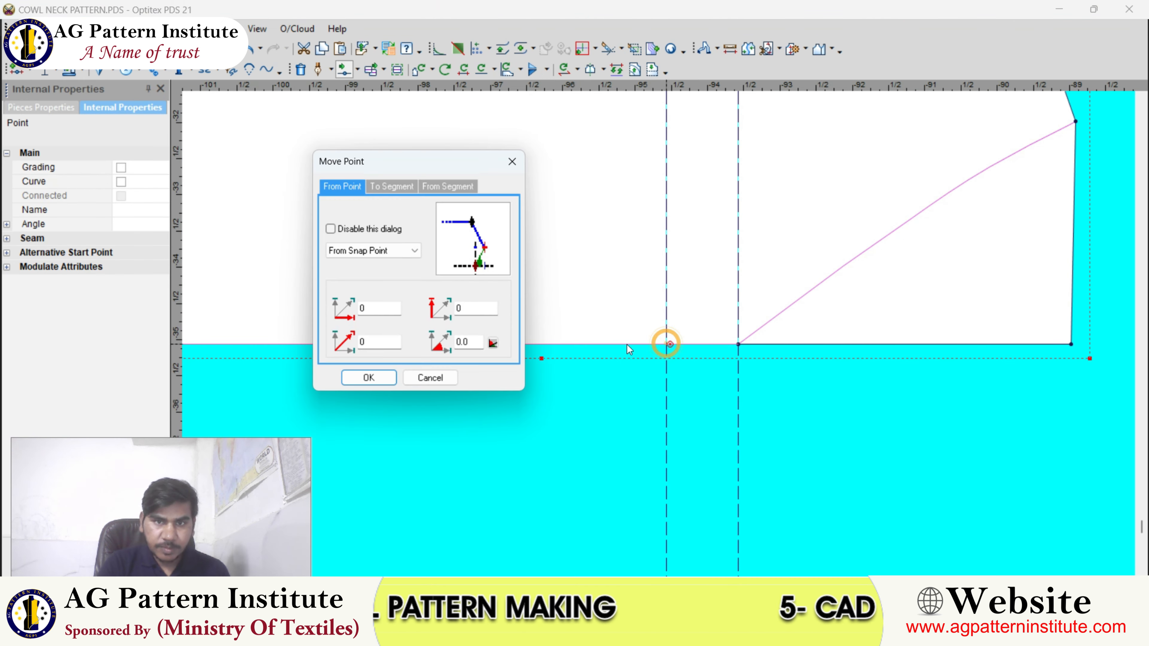
pyautogui.click(368, 377)
pyautogui.scroll(-2, 649, 324)
pyautogui.scroll(-1, 679, 277)
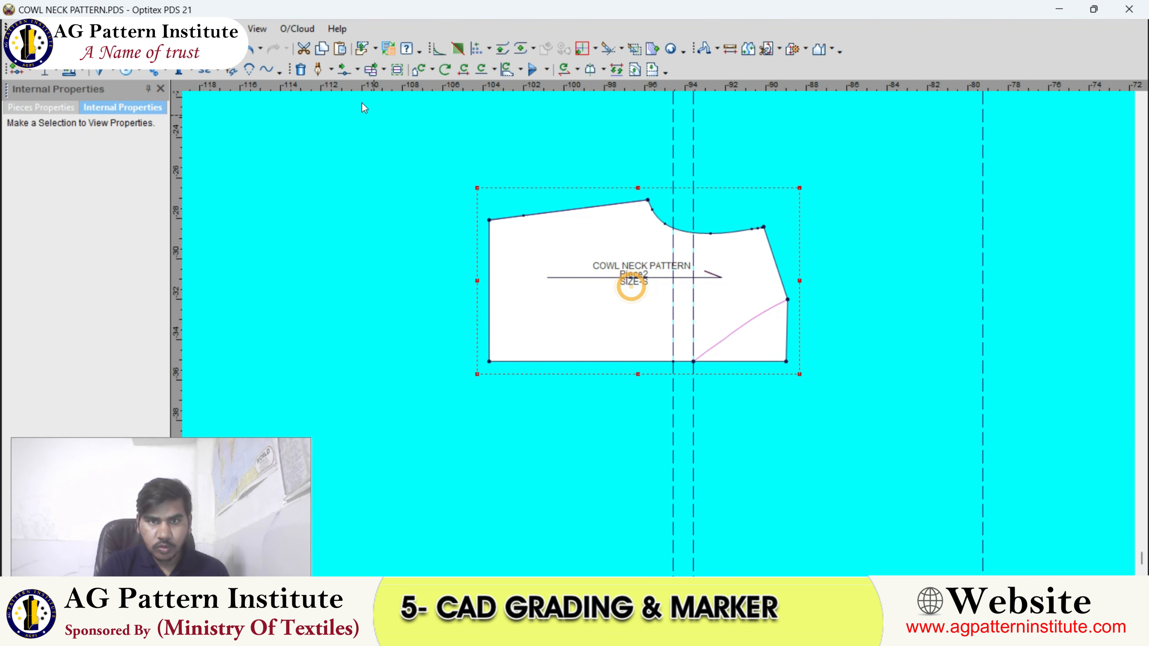
# Step: Paste a copy of Piece2 and place it in the empty space to the left of the original
pyautogui.click(339, 51)
pyautogui.scroll(-3, 710, 254)
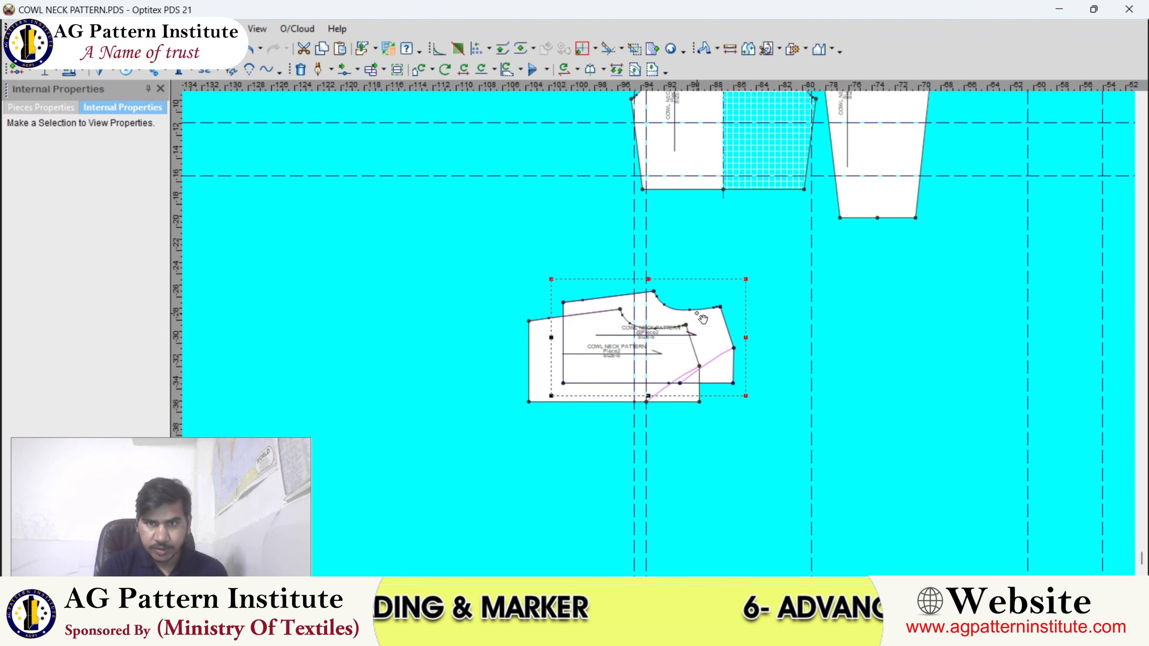
pyautogui.click(368, 248)
# Step: Add multi fullness with a number of 15 to the original Piece2, along the centre front edge from its neck corner to the added point
pyautogui.scroll(2, 679, 303)
pyautogui.moveTo(765, 310); pyautogui.dragTo(676, 311)
pyautogui.click(224, 29)
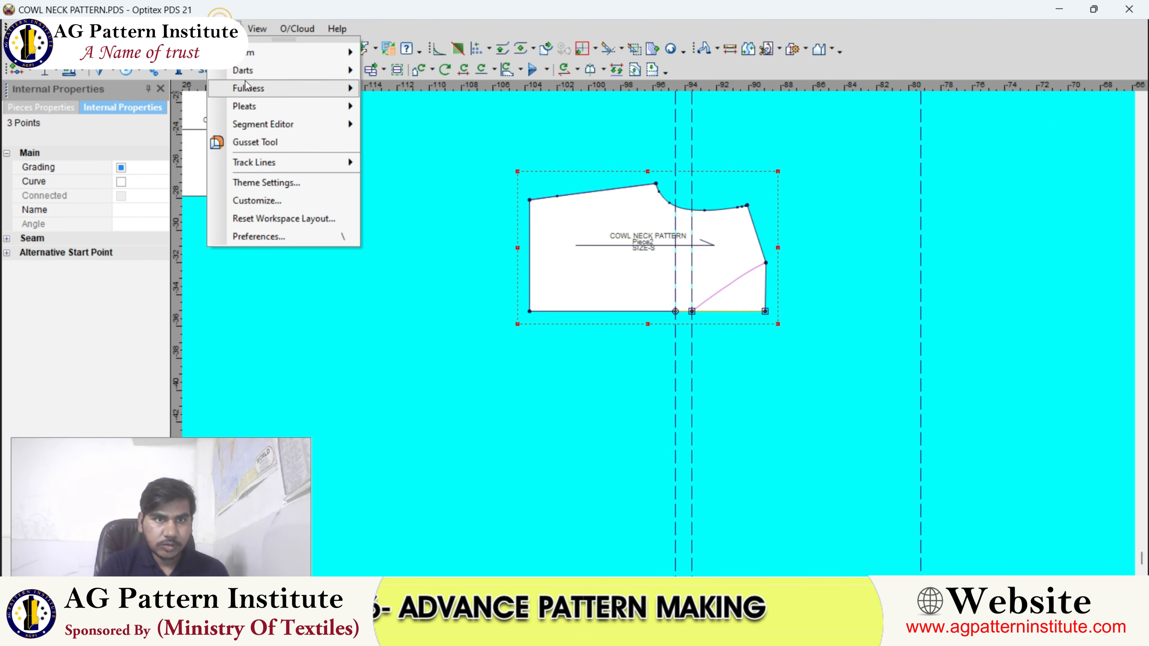
pyautogui.moveTo(322, 85)
pyautogui.click(410, 110)
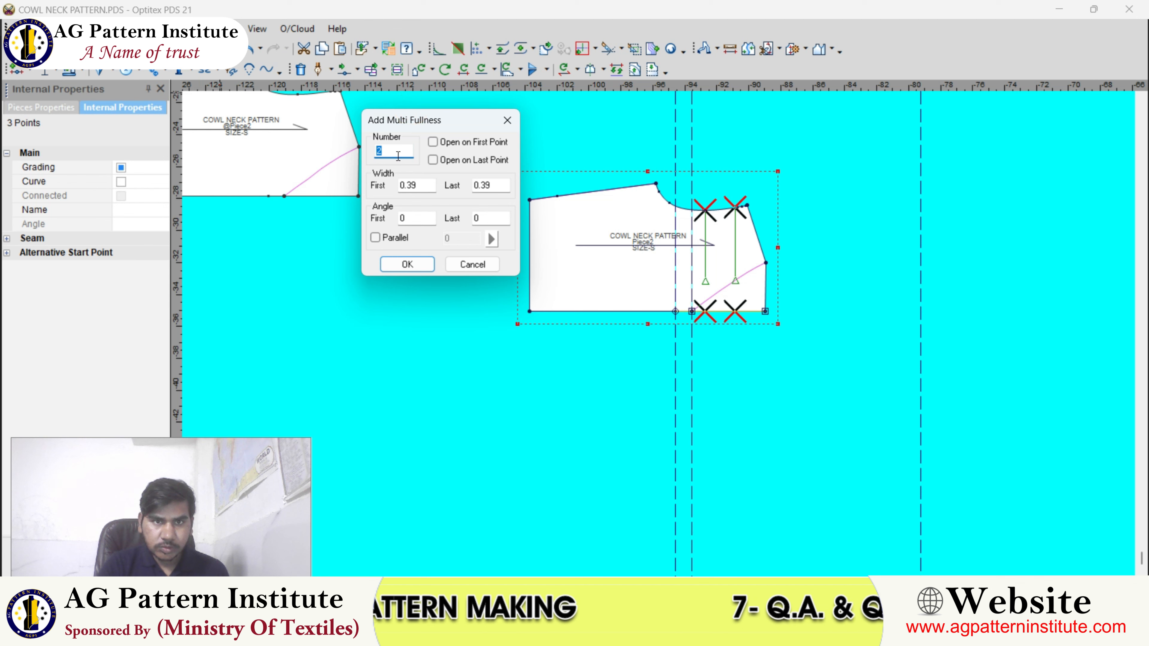
pyautogui.write('15')
pyautogui.press('Return')
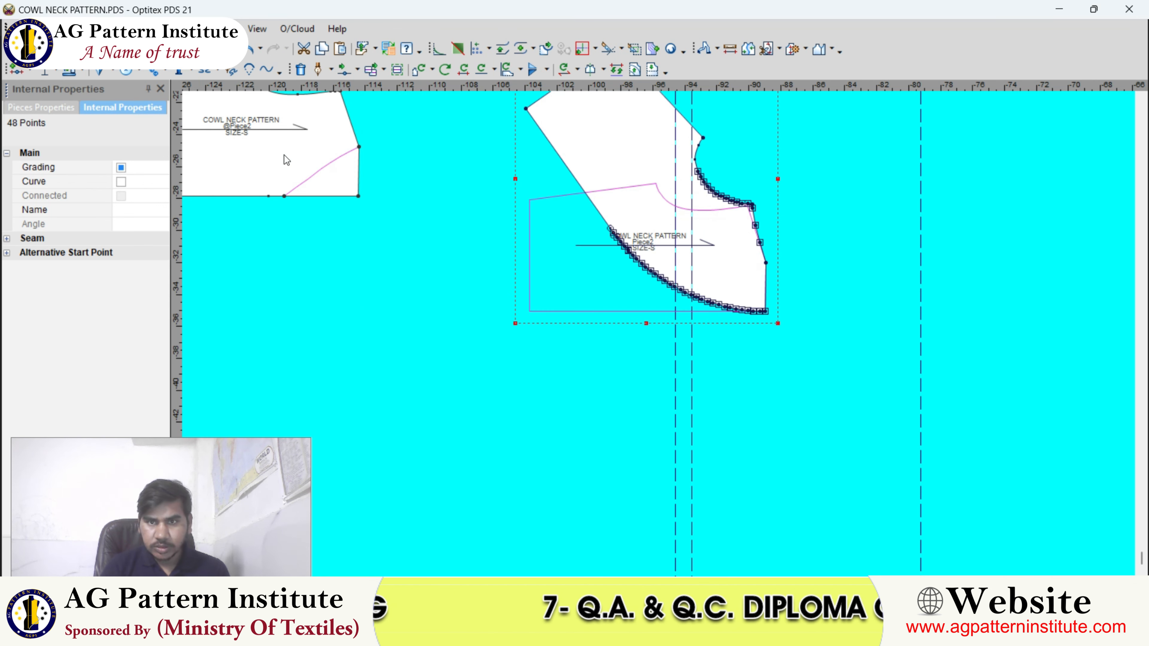
# Step: Rotate the slashed and spread piece so the straight part of its centre front edge lies horizontal
pyautogui.scroll(-2, 661, 253)
pyautogui.click(606, 257)
pyautogui.scroll(5, 606, 257)
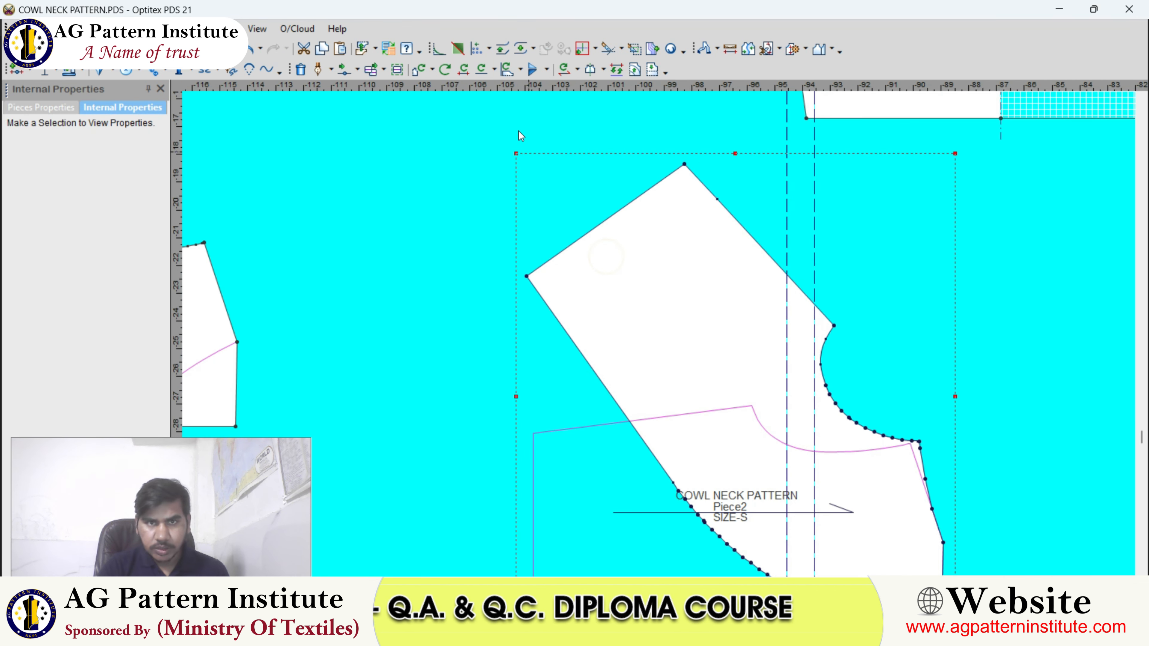
pyautogui.click(488, 72)
pyautogui.scroll(3, 662, 342)
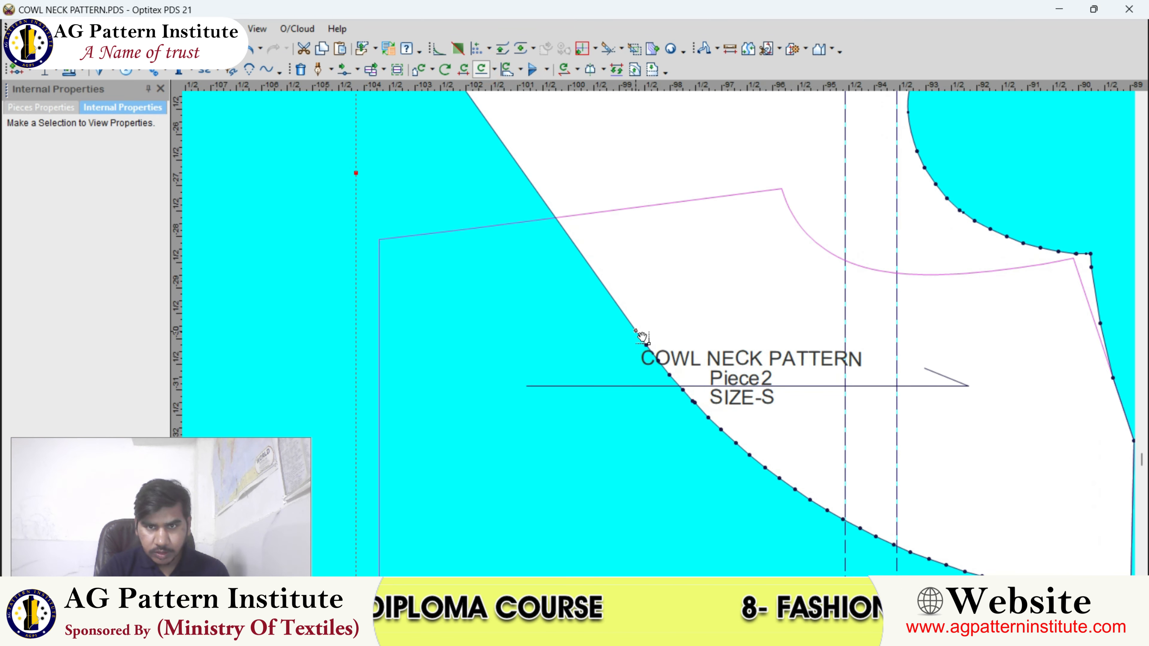
pyautogui.scroll(-3, 634, 326)
pyautogui.scroll(3, 526, 175)
pyautogui.click(509, 150)
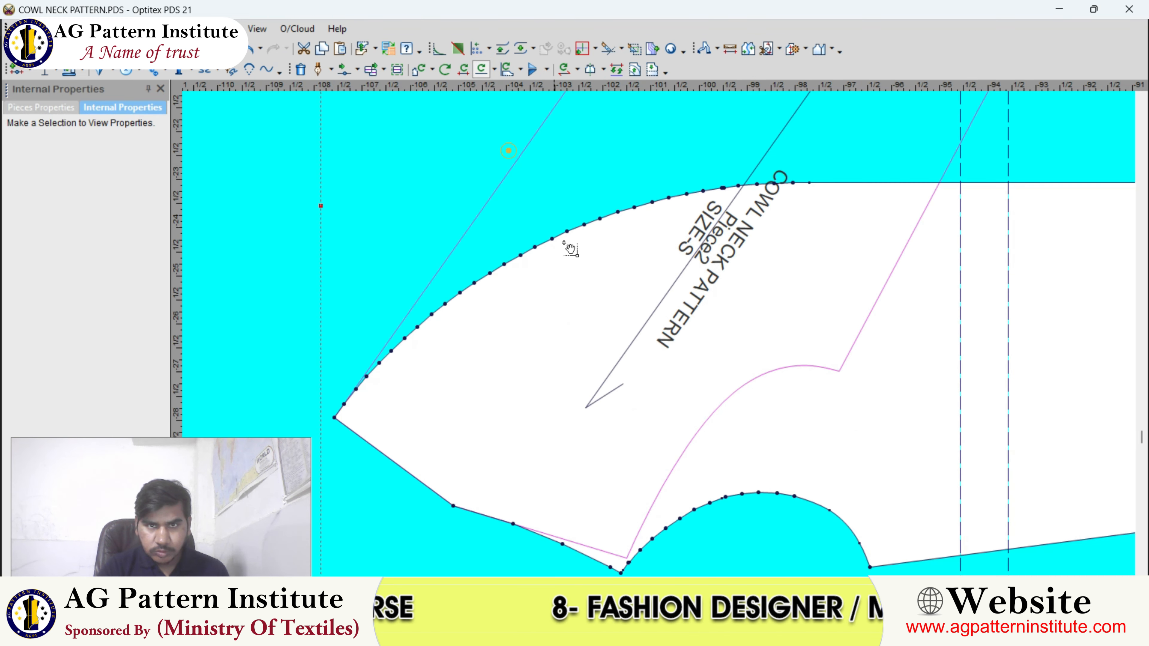
pyautogui.scroll(-4, 597, 296)
pyautogui.click(627, 252)
pyautogui.click(839, 366)
pyautogui.scroll(-4, 839, 366)
pyautogui.scroll(2, 660, 338)
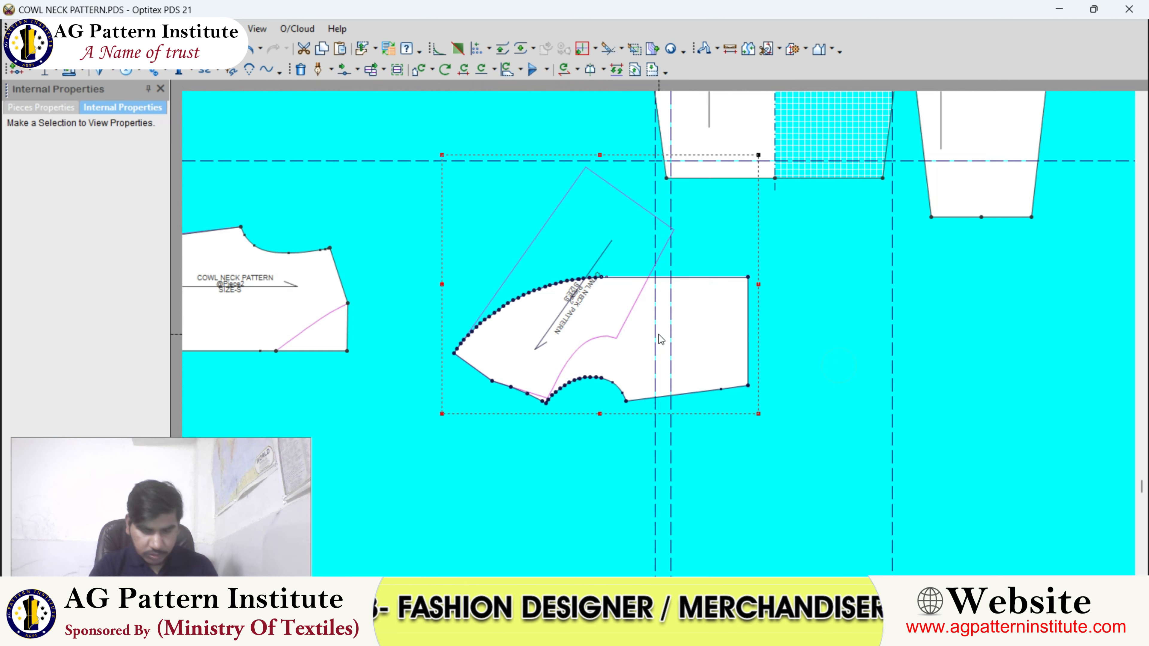
# Step: Rotate the spread Piece2 by 180 degrees so its neck tip points right, and position it in the free area below the other pieces
pyautogui.press('5')
pyautogui.scroll(3, 565, 353)
pyautogui.moveTo(599, 347); pyautogui.dragTo(540, 356)
pyautogui.scroll(-3, 660, 337)
pyautogui.scroll(2, 662, 339)
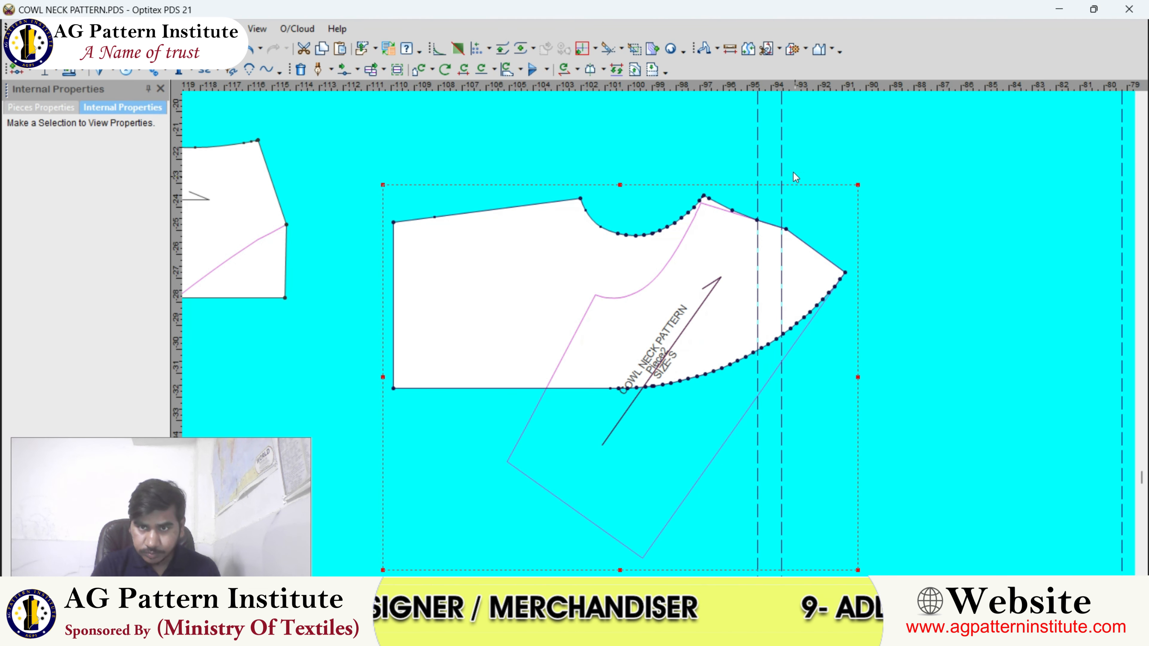
# Step: Place a horizontal guide line on the straight centre front edge and add a parallel guide at a distance of 6.5
pyautogui.moveTo(788, 89); pyautogui.dragTo(699, 388)
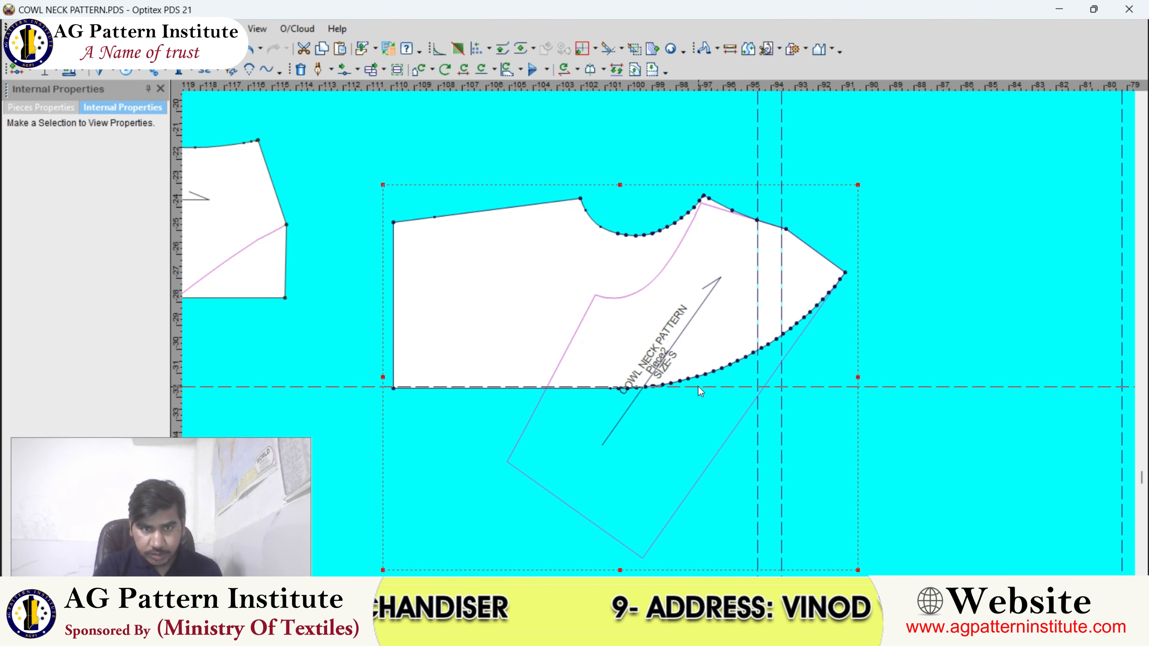
pyautogui.doubleClick(883, 388)
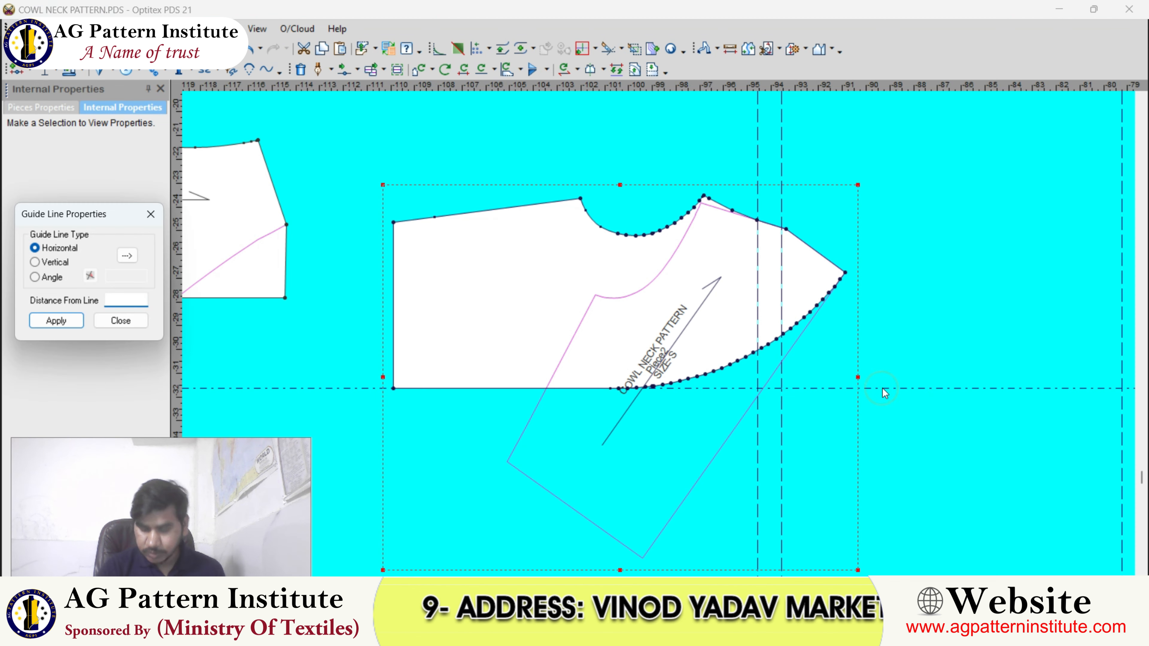
pyautogui.write('6.5')
pyautogui.press('Return')
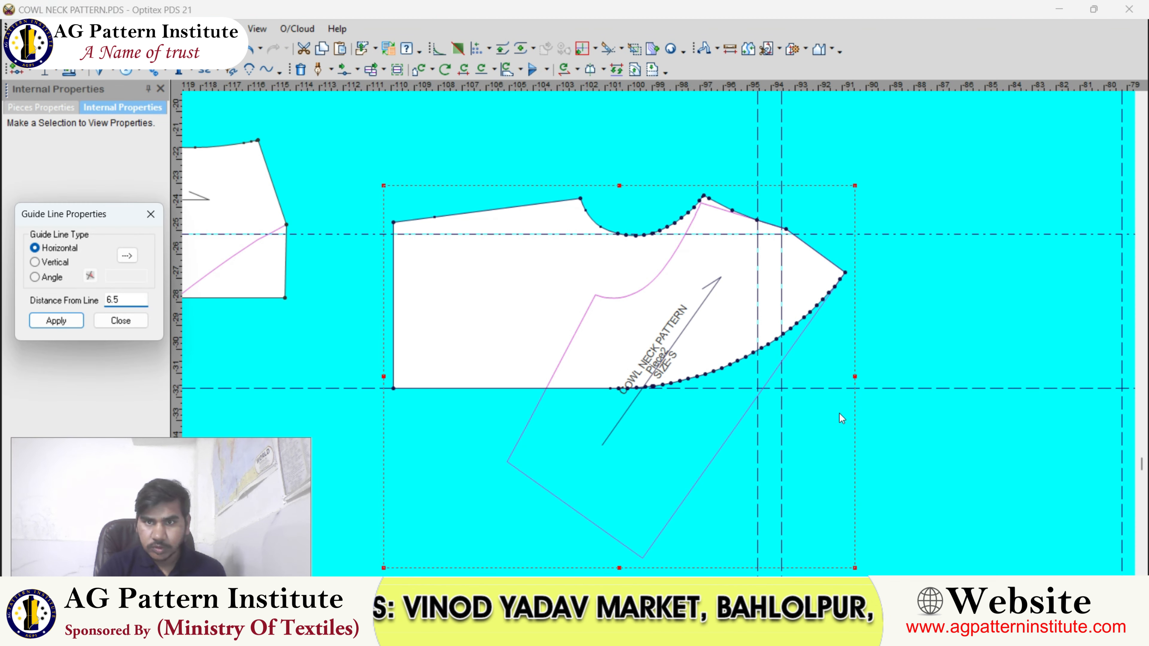
pyautogui.click(123, 325)
# Step: Compare the shoulder, neck and armhole segment lengths of the copied piece with those of the spread piece
pyautogui.scroll(-3, 659, 334)
pyautogui.scroll(4, 660, 334)
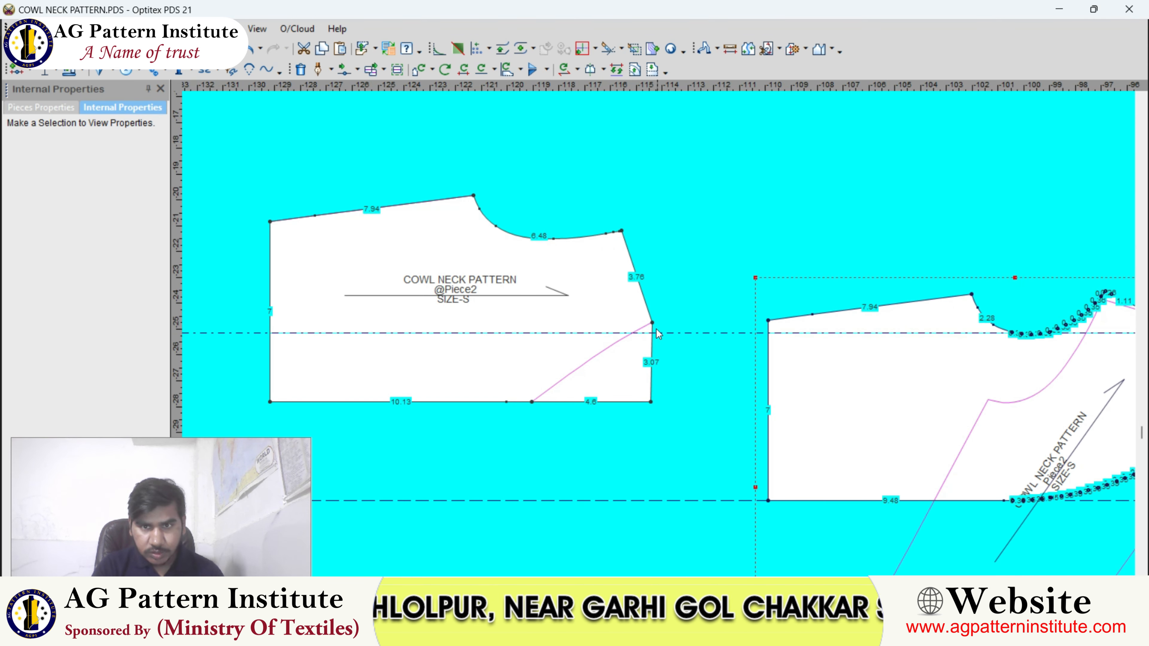
pyautogui.scroll(-3, 706, 355)
pyautogui.scroll(3, 742, 335)
pyautogui.scroll(-4, 662, 334)
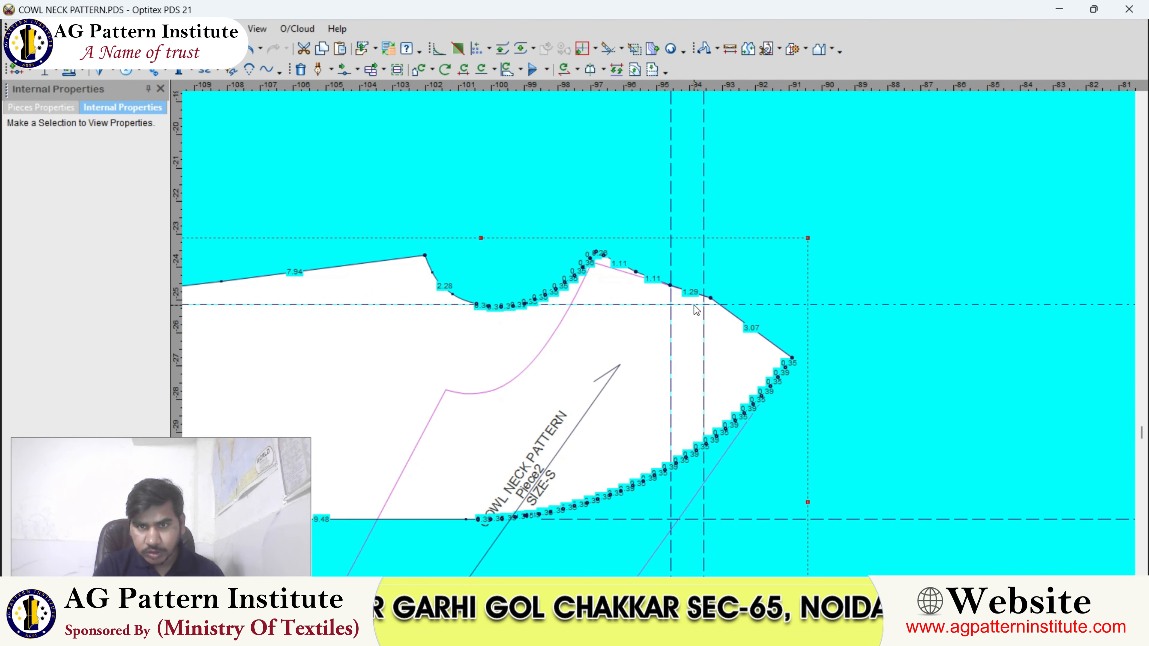
# Step: Switch to the GREEN COWL.png photo and examine the garment's shoulder folds and neck drape closely
pyautogui.moveTo(739, 636)
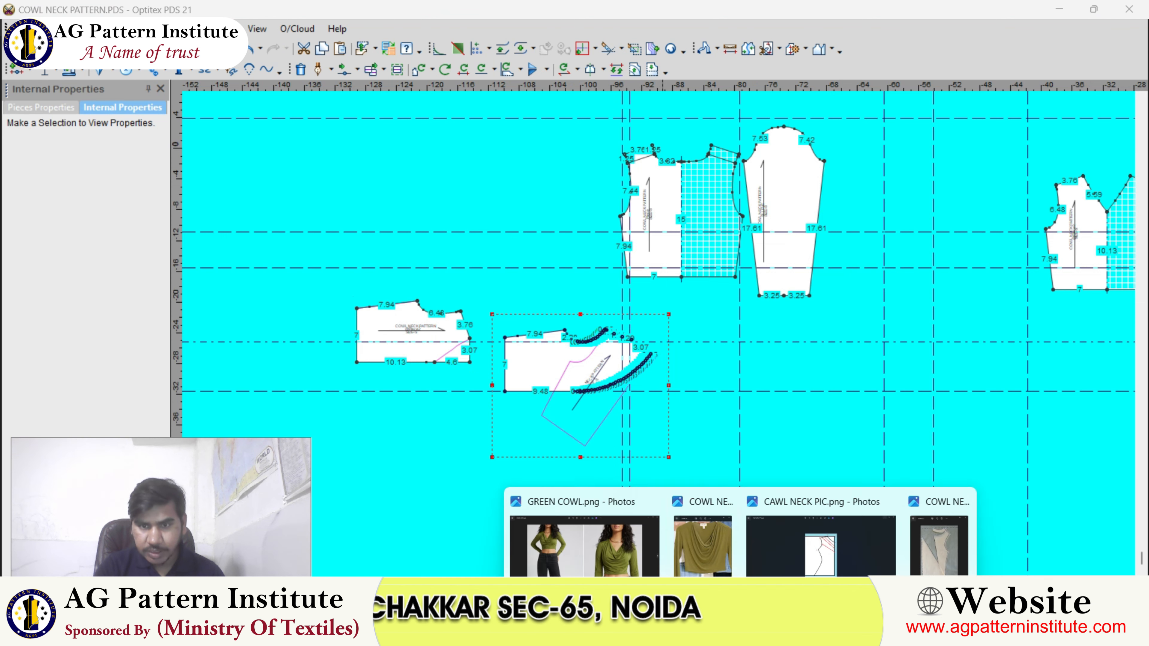
pyautogui.click(633, 557)
pyautogui.scroll(2, 799, 217)
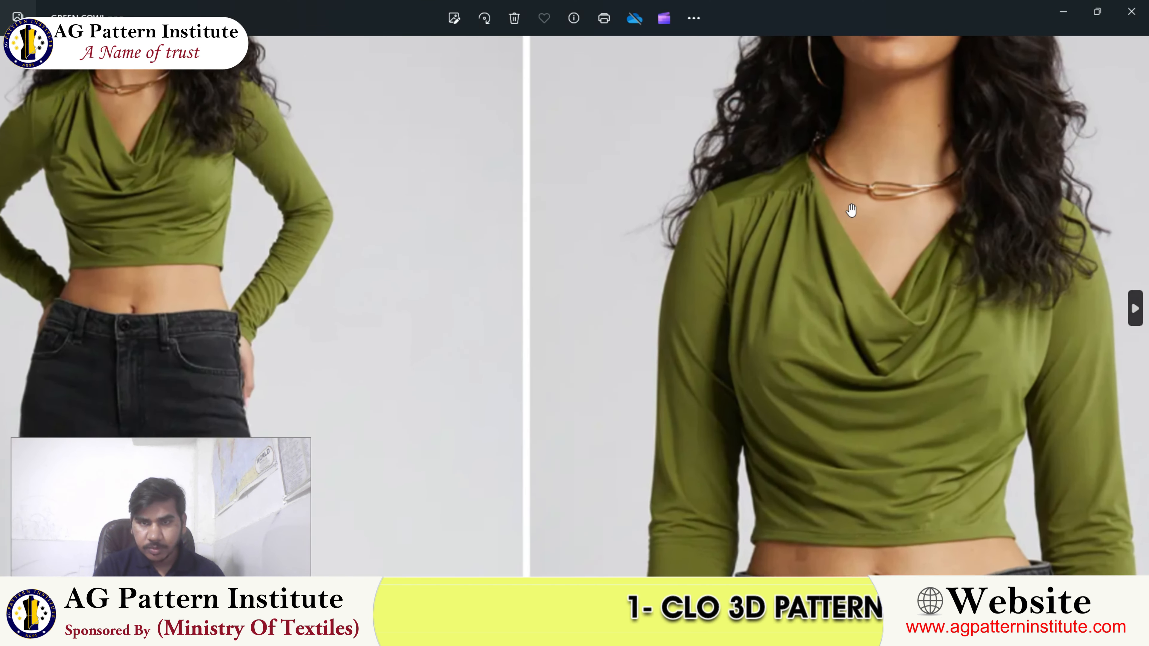
pyautogui.scroll(-3, 792, 269)
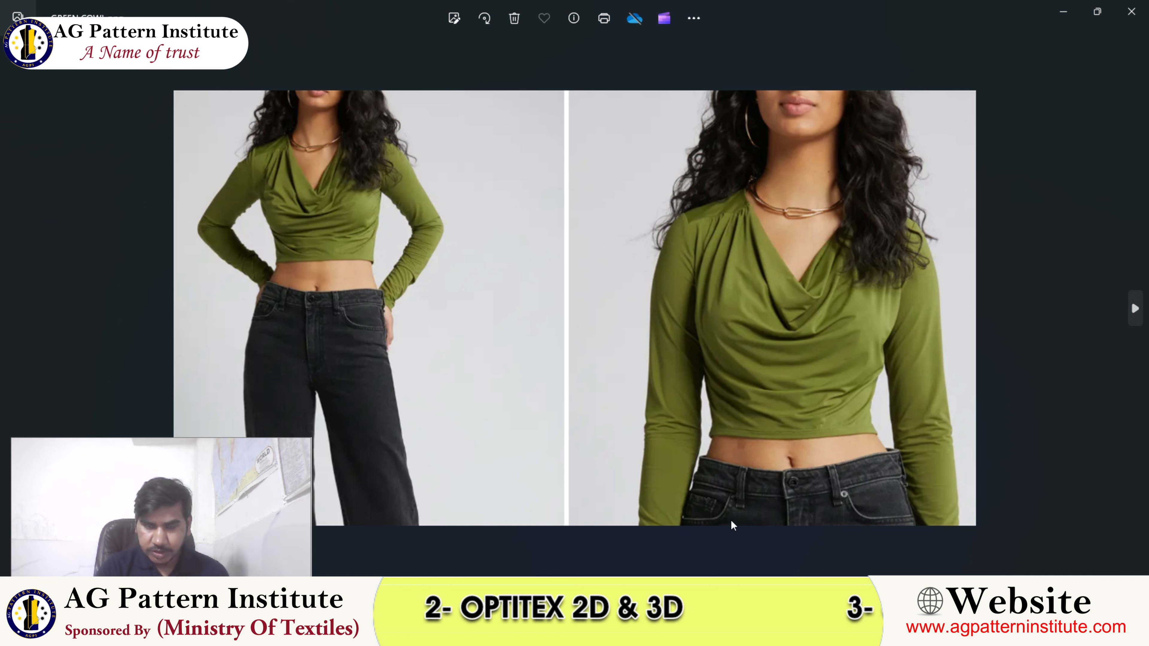
# Step: Return to the pattern in Optitex PDS and move the outer vertical guide line onto the neck-end point of the shoulder
pyautogui.click(717, 577)
pyautogui.scroll(5, 640, 393)
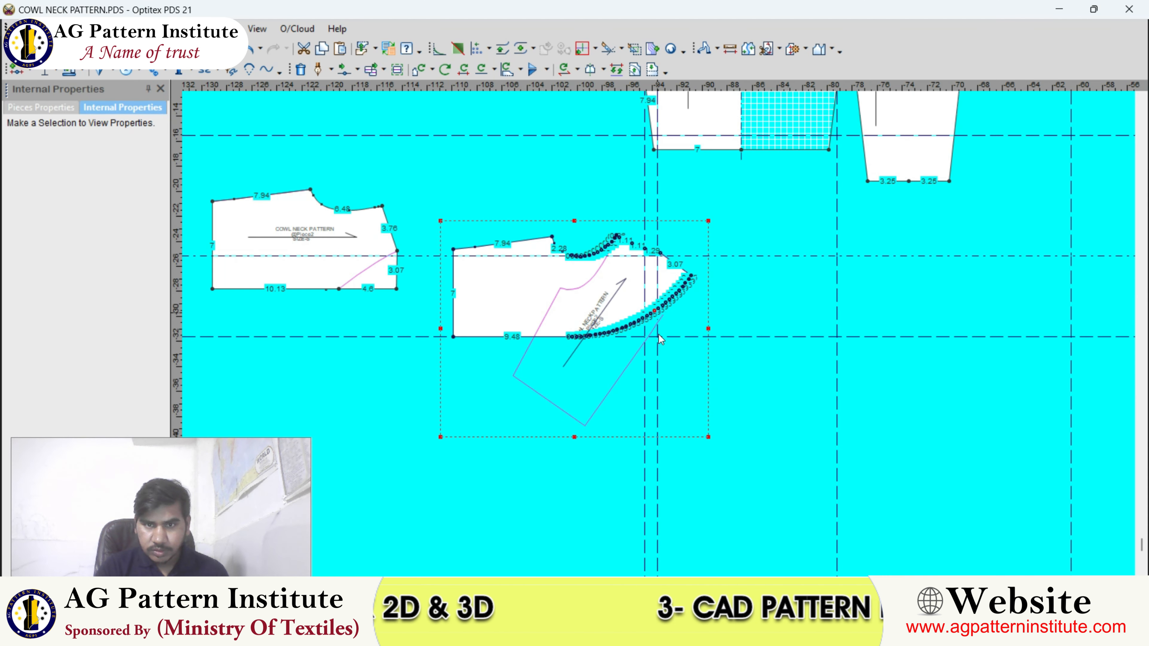
pyautogui.scroll(2, 661, 329)
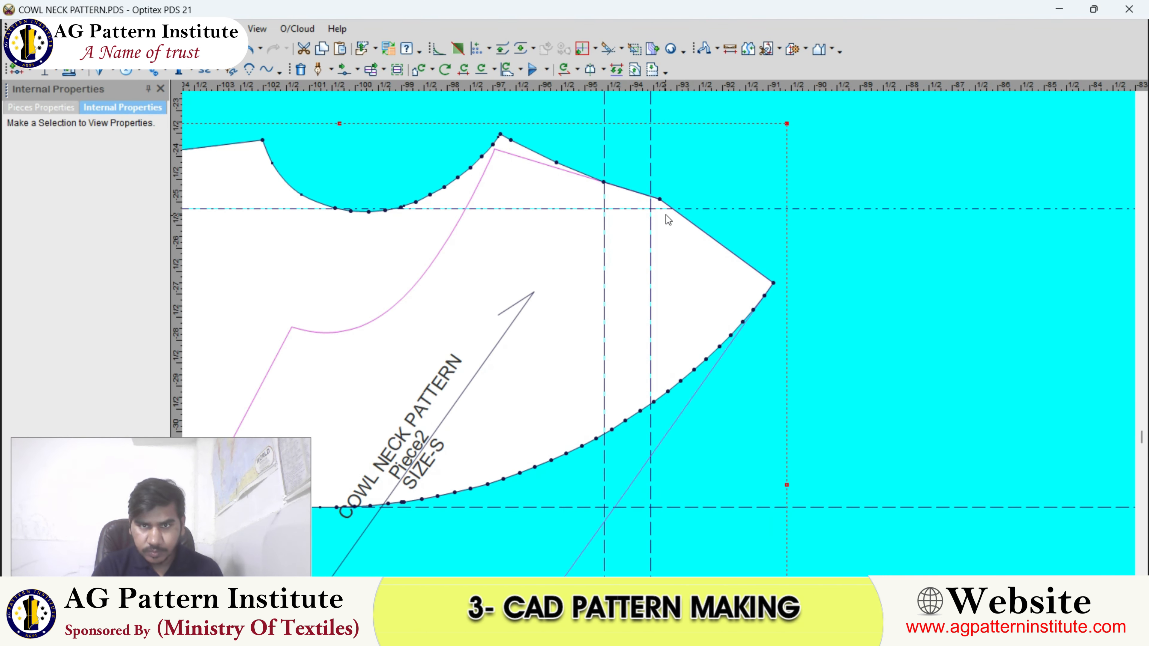
pyautogui.scroll(2, 667, 213)
pyautogui.click(640, 328)
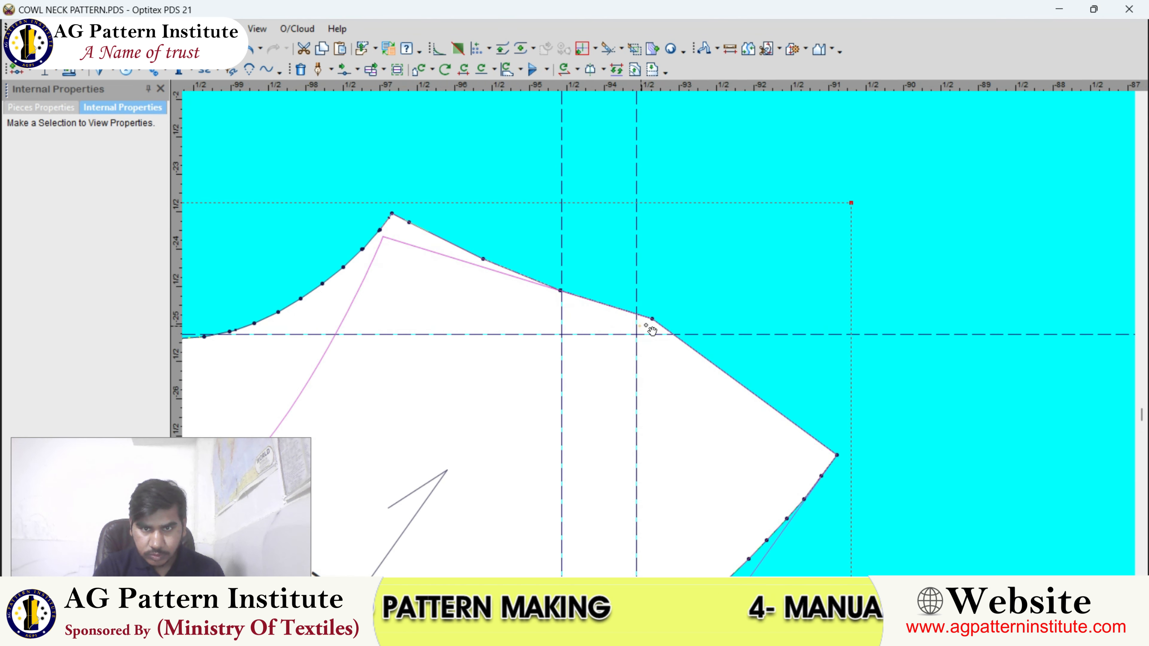
pyautogui.click(260, 48)
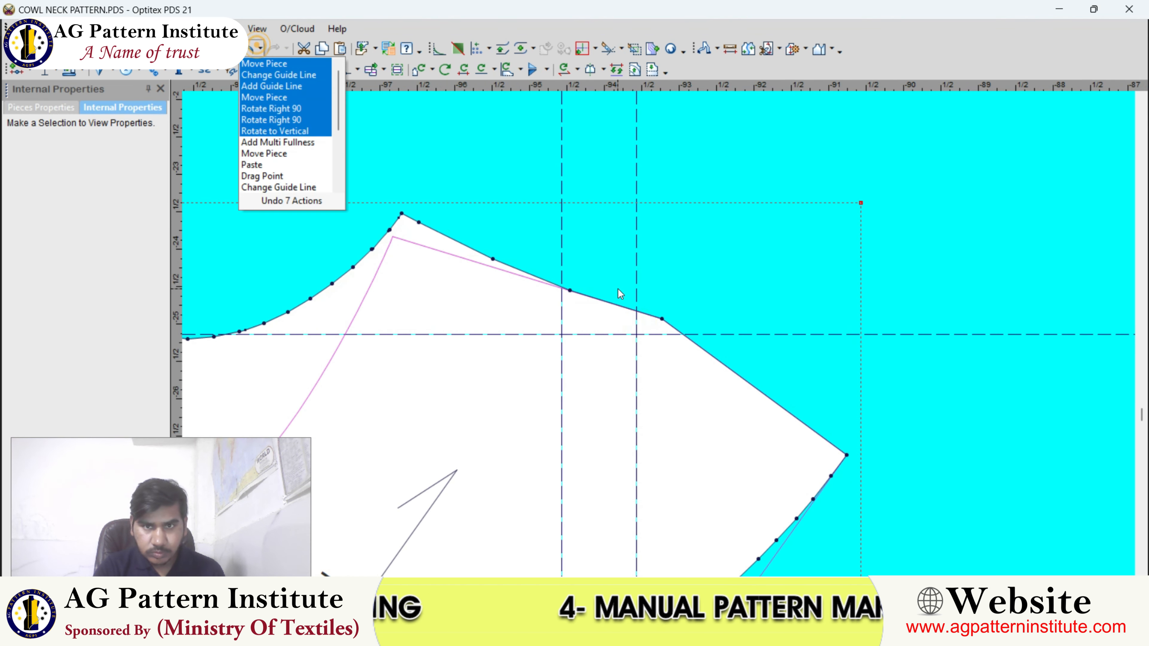
pyautogui.click(250, 49)
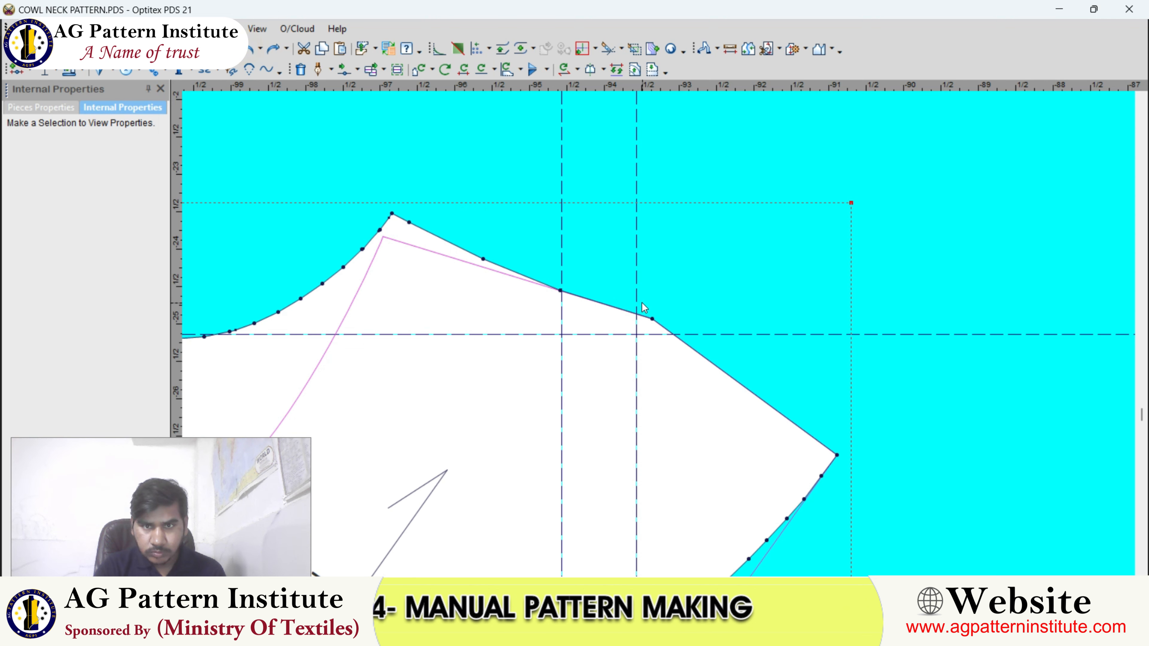
pyautogui.scroll(-3, 674, 340)
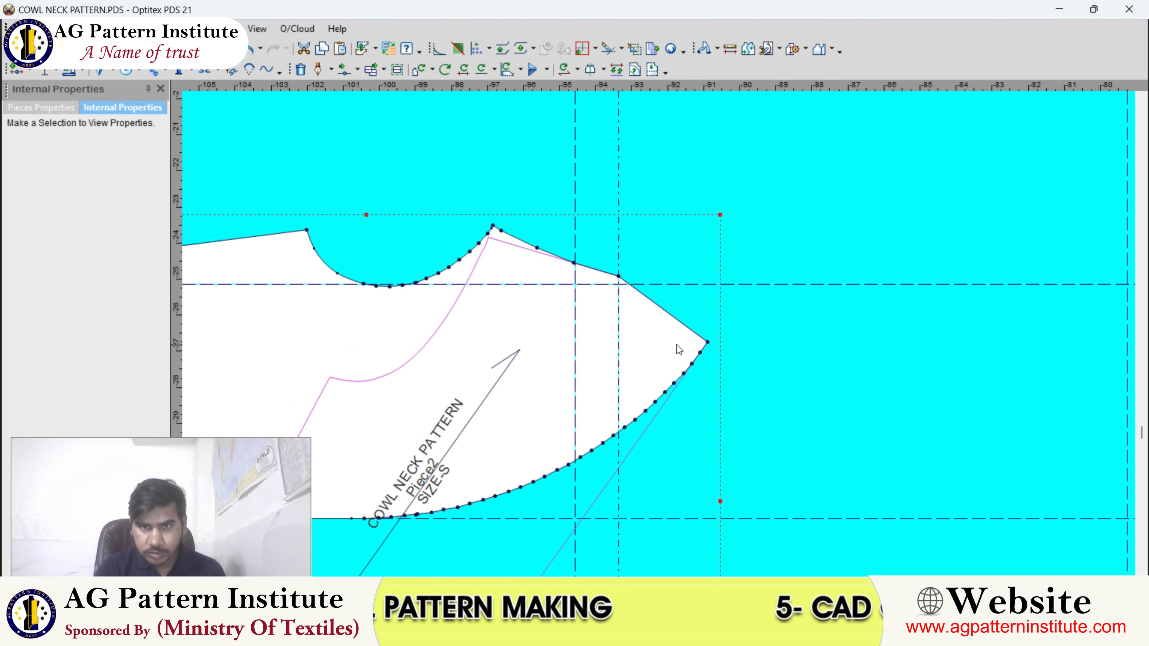
# Step: Delete the ten points from the neck tip along the upper part of the curved centre front edge
pyautogui.click(708, 342)
pyautogui.keyDown('shift'); pyautogui.click(624, 428); pyautogui.keyUp('shift')
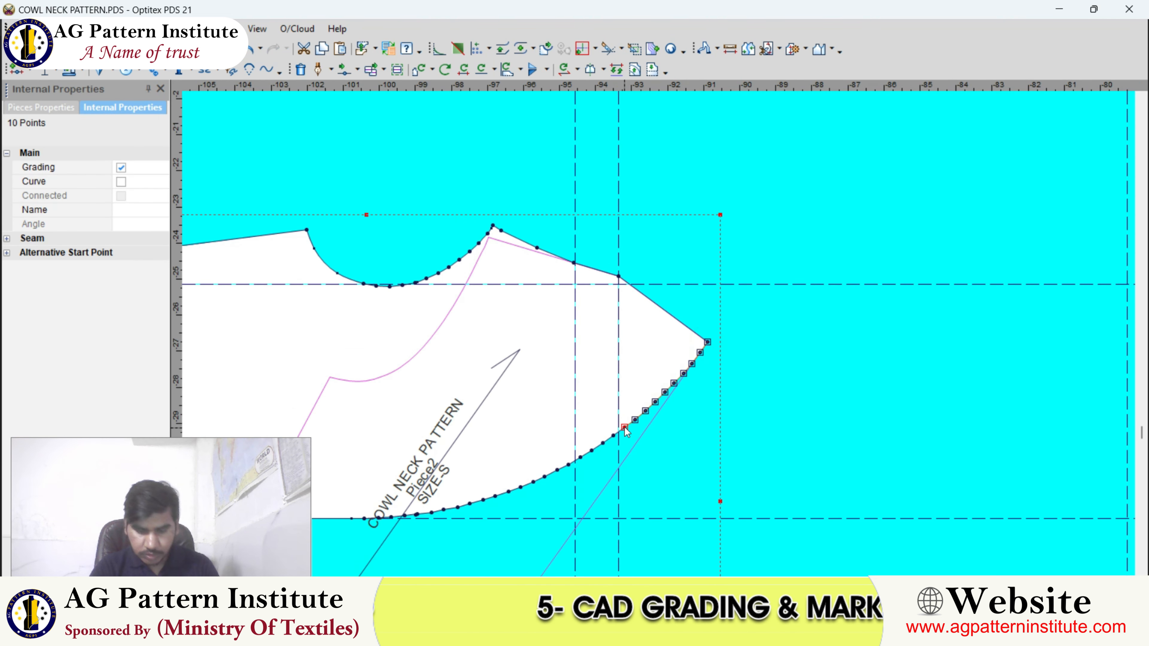
pyautogui.press('Delete')
# Step: Delete the remaining points along the curved centre front edge, keeping its upper corner and the start of the straight section
pyautogui.click(602, 444)
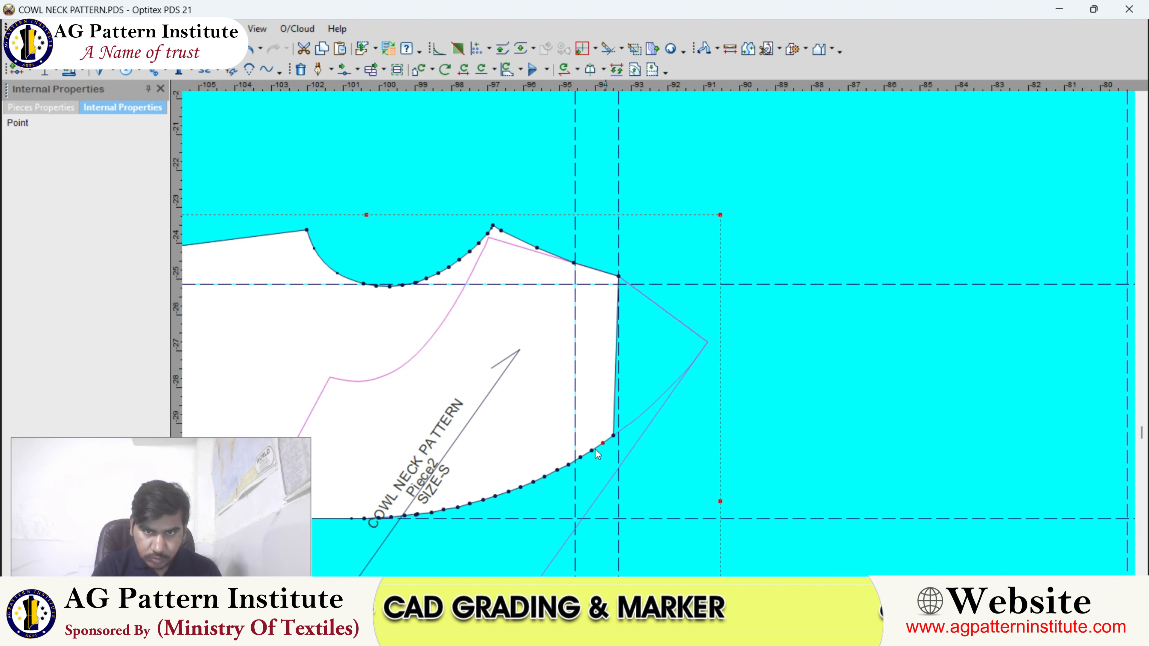
pyautogui.scroll(-2, 452, 537)
pyautogui.scroll(3, 600, 323)
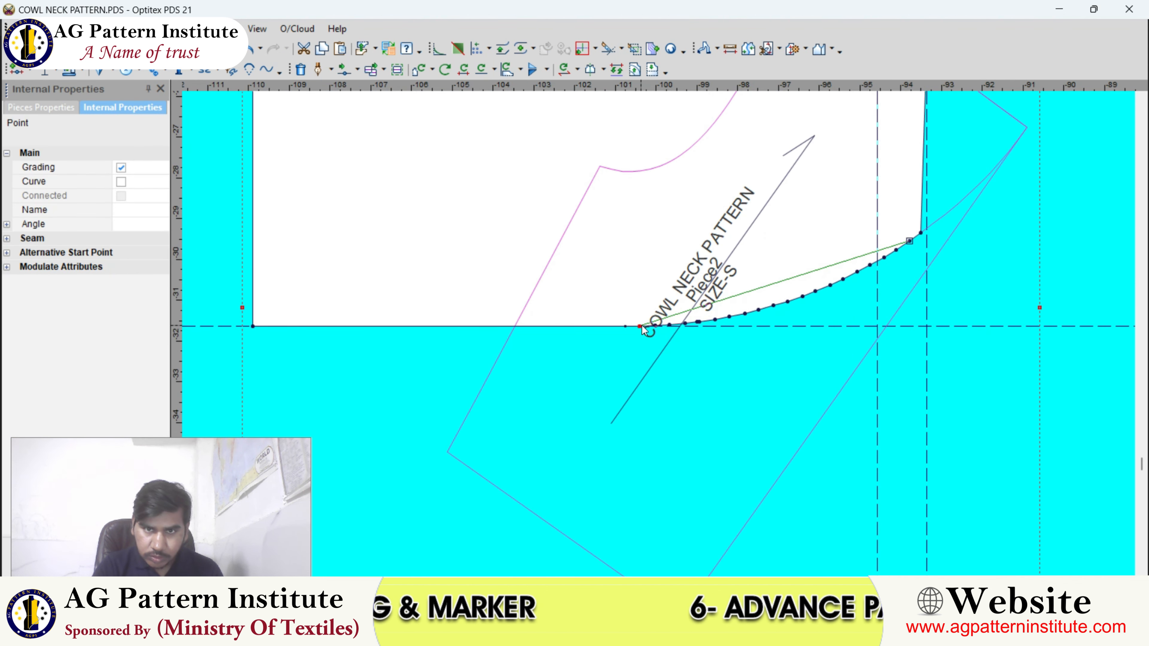
pyautogui.keyDown('shift'); pyautogui.click(655, 326); pyautogui.keyUp('shift')
pyautogui.press('Delete')
pyautogui.scroll(-2, 660, 334)
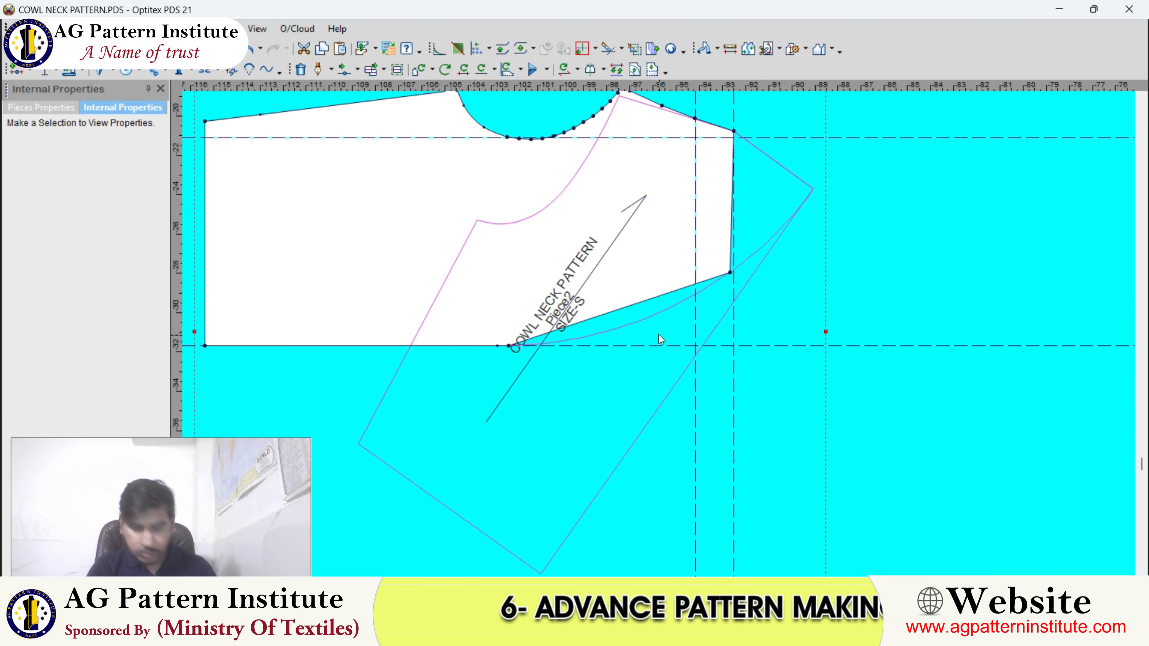
# Step: Move the upper centre front corner point to the intersection of the outer vertical guide and the centre front guide
pyautogui.scroll(2, 742, 268)
pyautogui.click(742, 262)
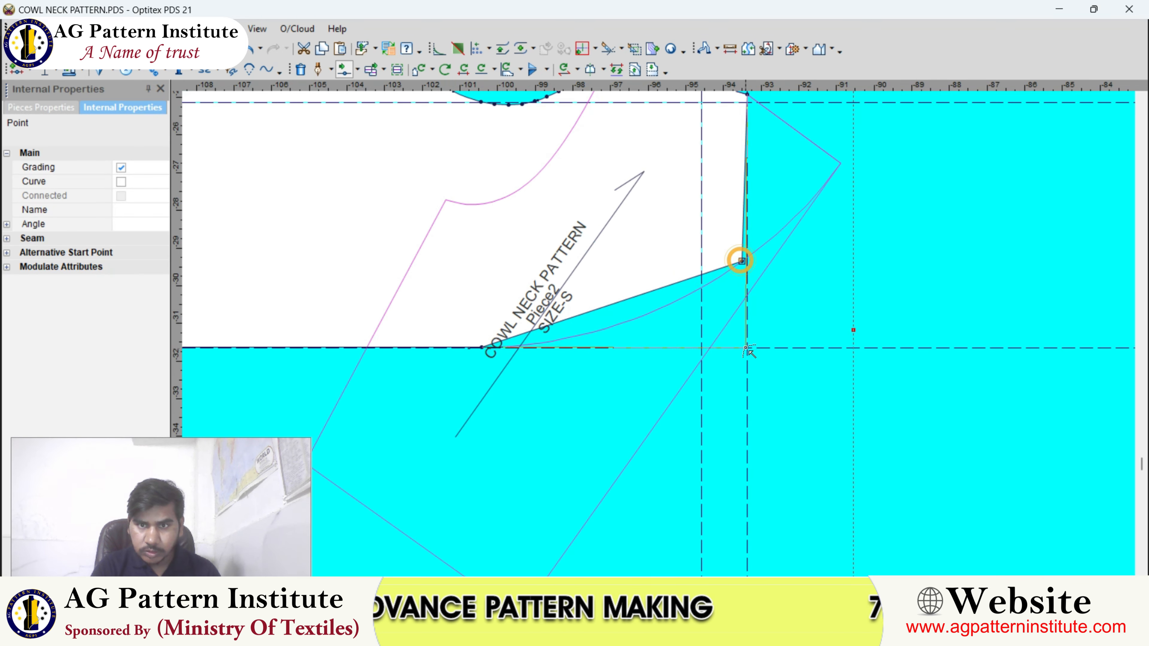
pyautogui.moveTo(742, 262); pyautogui.dragTo(747, 347)
pyautogui.scroll(-2, 701, 343)
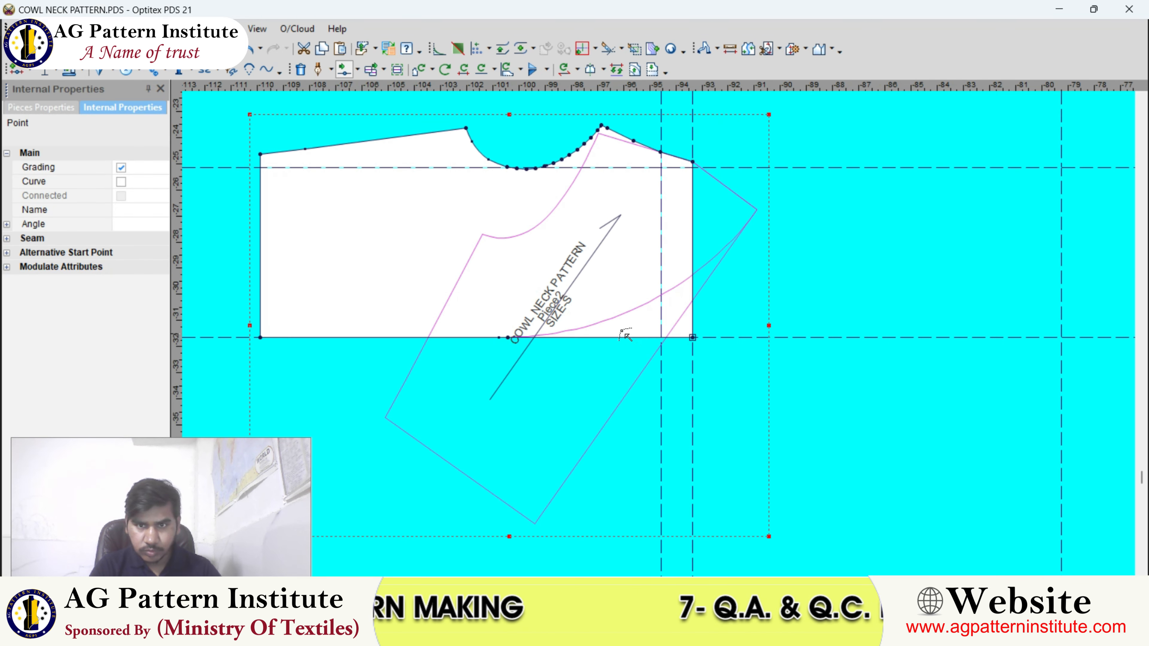
# Step: Delete the leftover intermediate points on the straightened centre front edge
pyautogui.scroll(3, 495, 348)
pyautogui.click(494, 347)
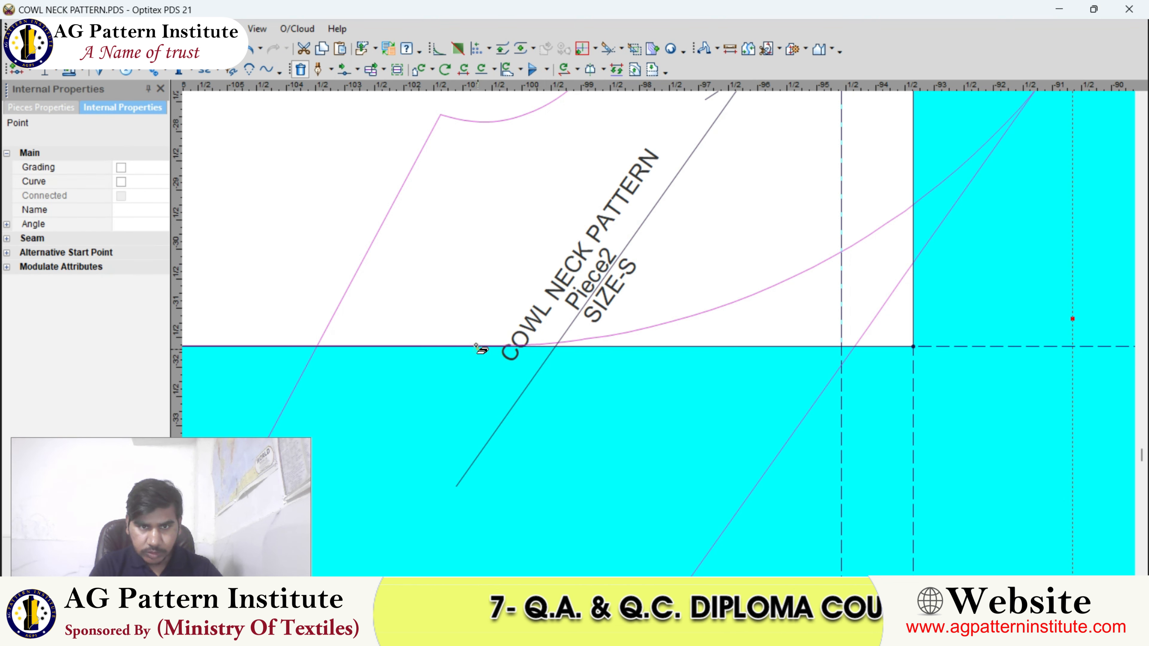
pyautogui.click(478, 347)
pyautogui.scroll(-2, 478, 347)
pyautogui.rightClick(602, 278)
pyautogui.click(604, 276)
pyautogui.scroll(-2, 691, 398)
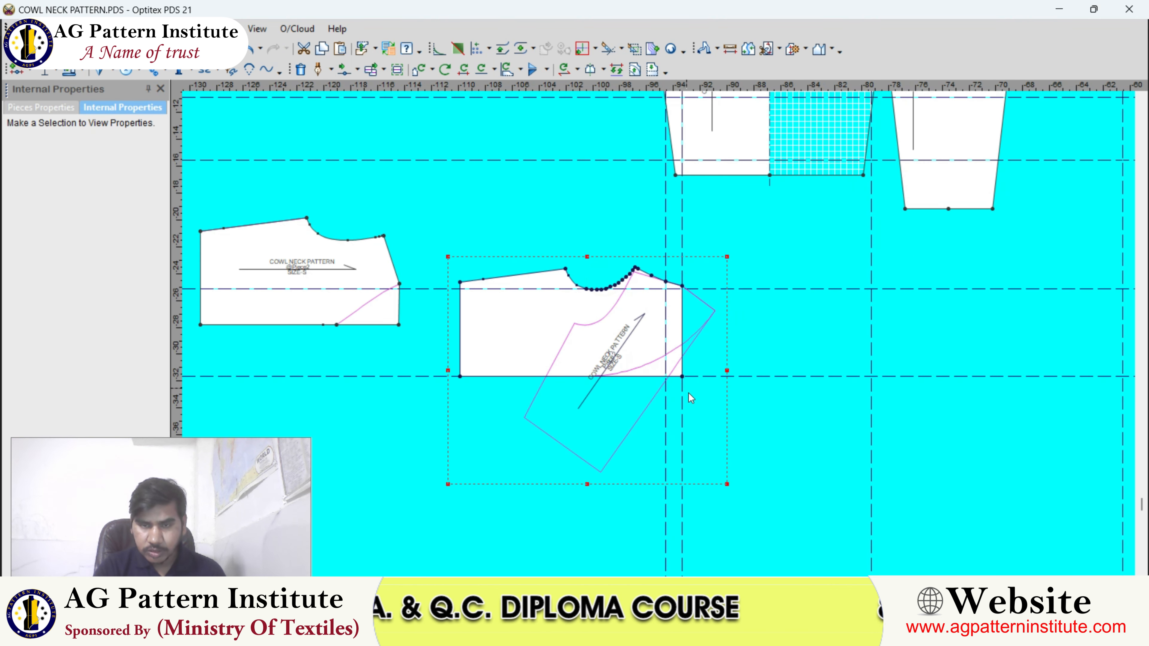
# Step: Open the cowl neck paper pattern photo, examine its slashed and spread front, and return to the pattern in Optitex PDS
pyautogui.click(740, 633)
pyautogui.click(926, 541)
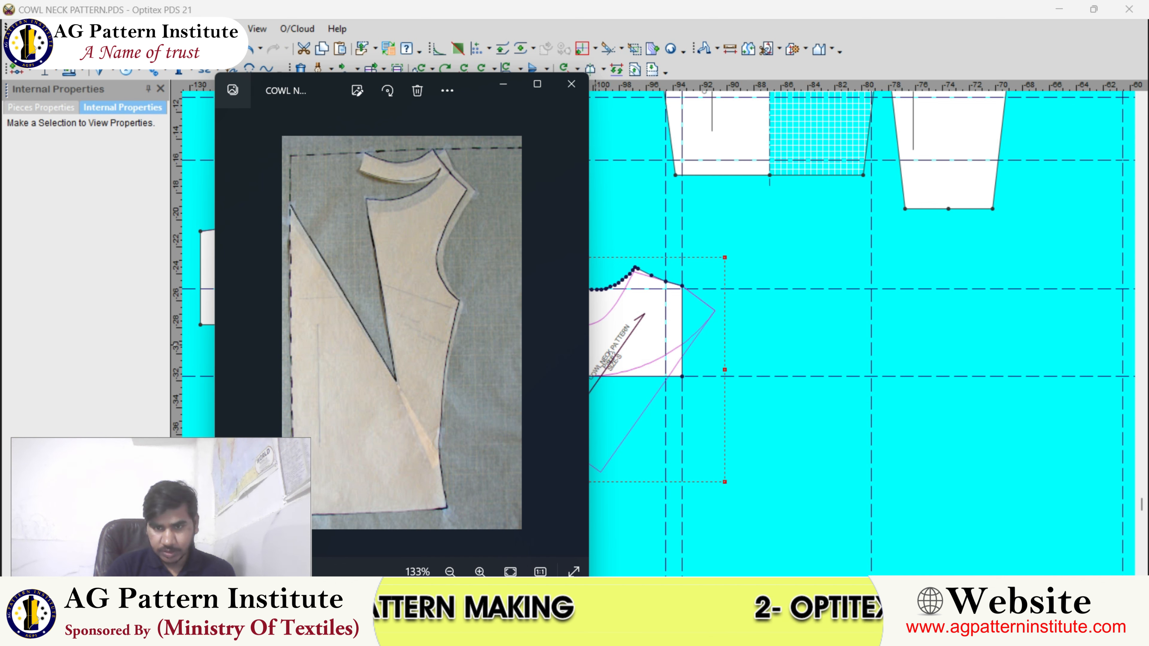
pyautogui.hotkey('alt', 'Tab')
# Step: Turn off grading for the 14 armhole points between the lower armhole curve and the shoulder tip
pyautogui.scroll(5, 652, 326)
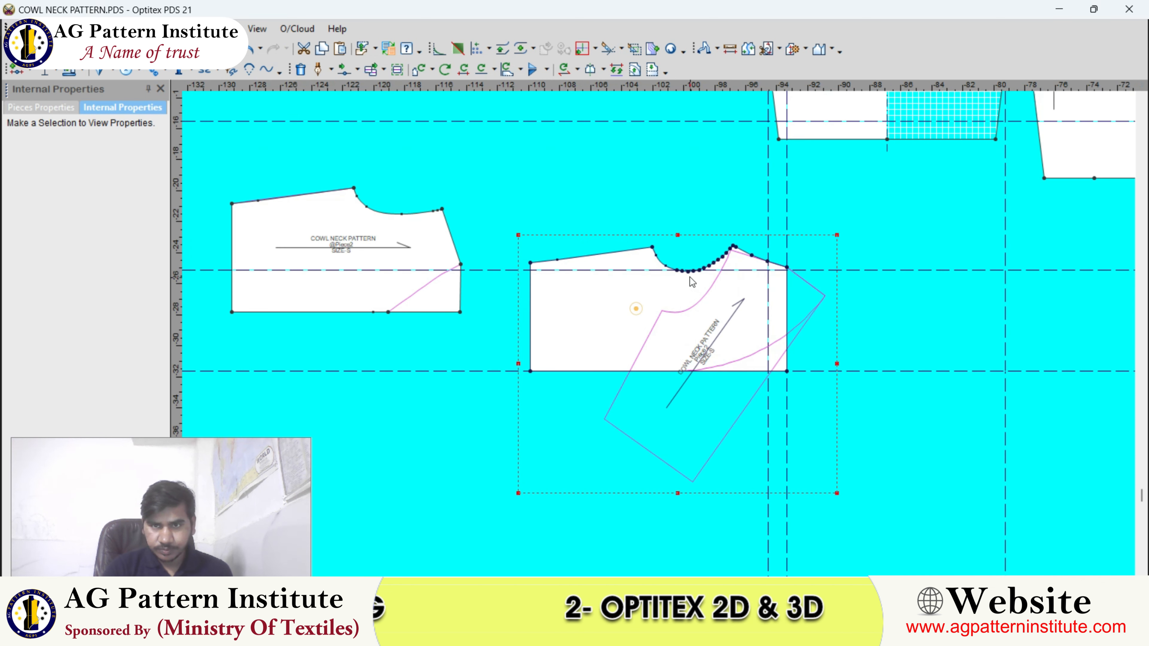
pyautogui.click(619, 322)
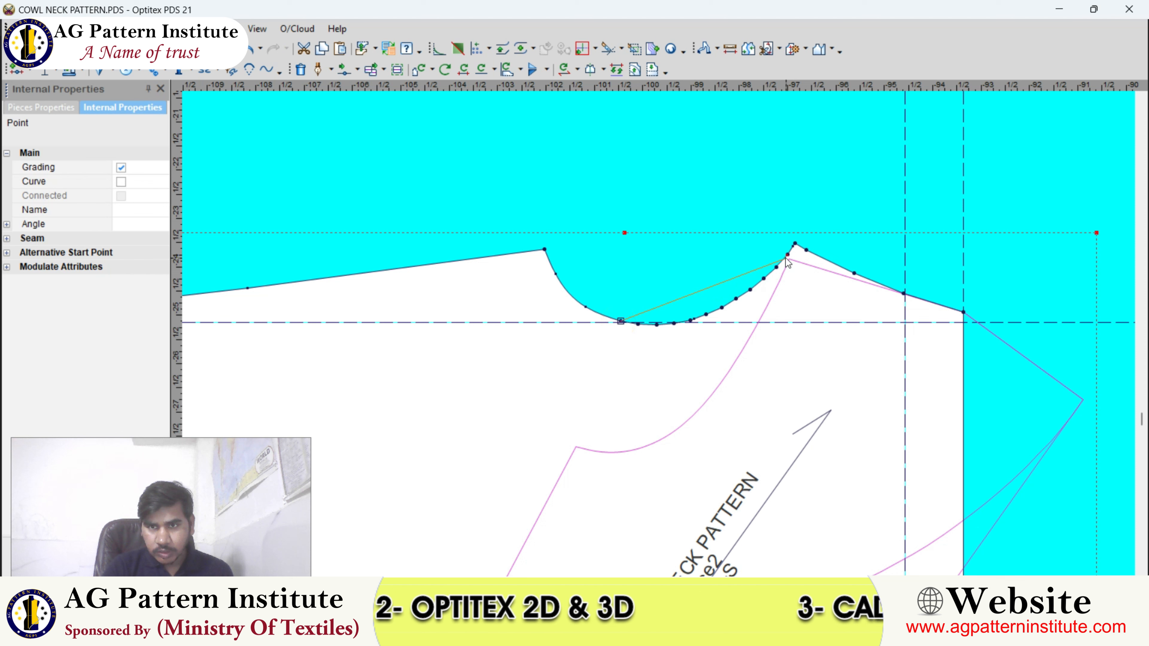
pyautogui.click(786, 256)
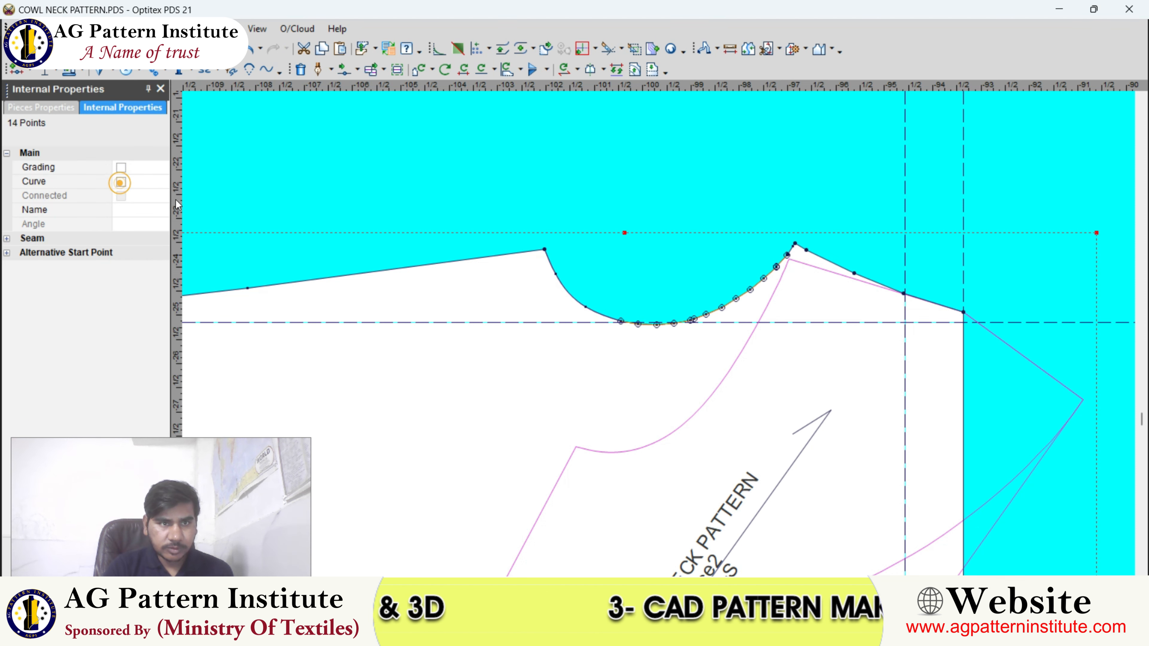
pyautogui.click(689, 319)
pyautogui.scroll(3, 689, 319)
pyautogui.scroll(-1, 676, 325)
pyautogui.scroll(1, 677, 305)
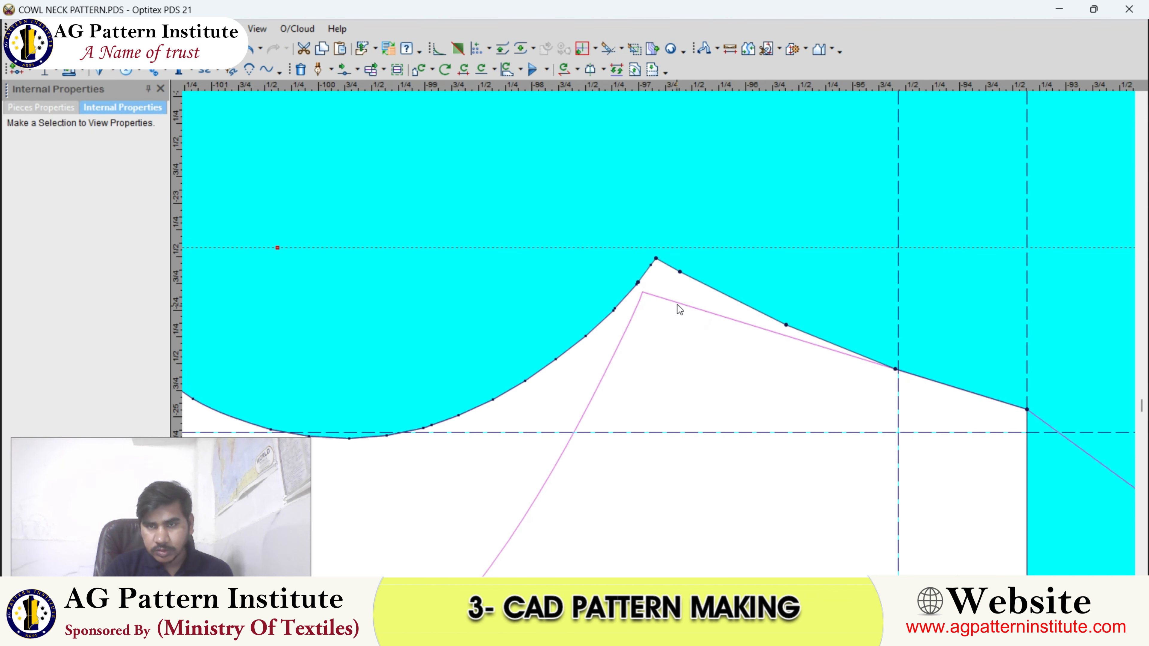
# Step: Change the three intermediate shoulder points to curve points with grading turned off
pyautogui.click(679, 272)
pyautogui.click(895, 369)
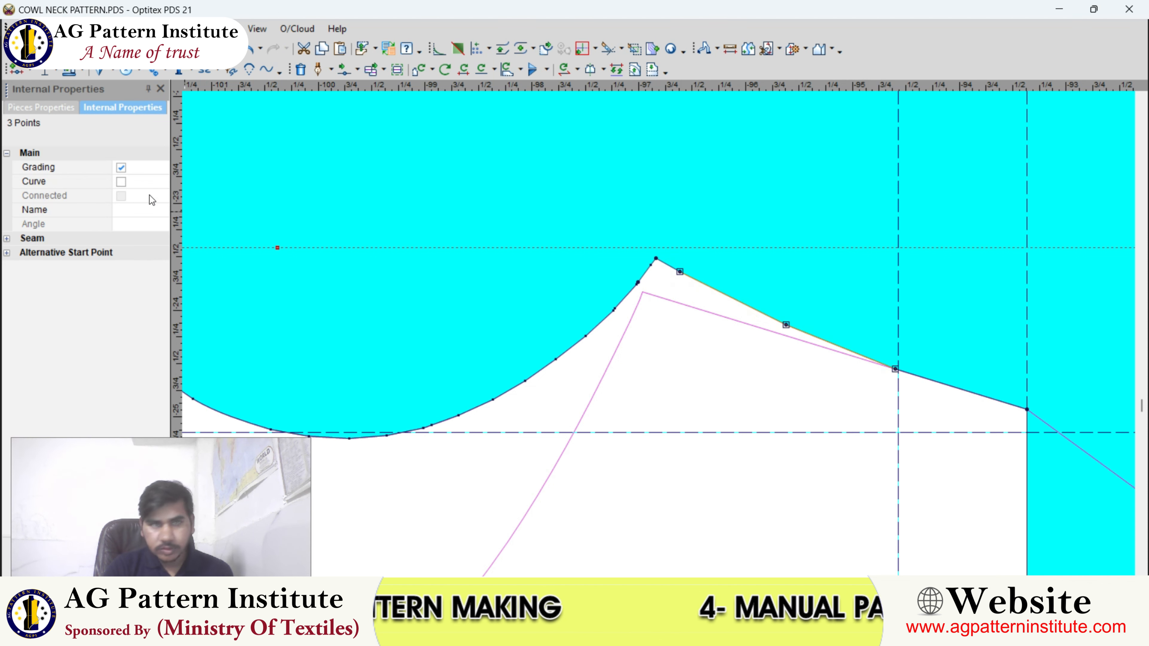
pyautogui.click(124, 182)
pyautogui.click(121, 169)
pyautogui.click(118, 189)
pyautogui.click(120, 181)
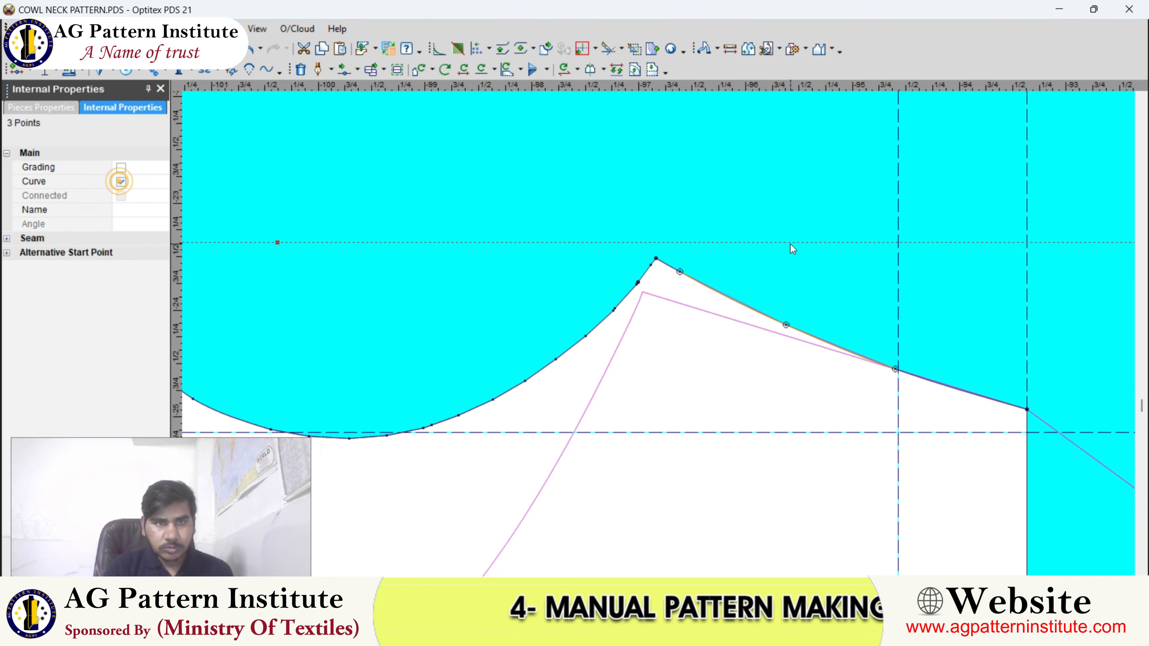
pyautogui.click(791, 247)
# Step: Delete the extra grading point on the armhole just below the shoulder tip
pyautogui.scroll(-5, 659, 334)
pyautogui.scroll(6, 645, 296)
pyautogui.click(626, 321)
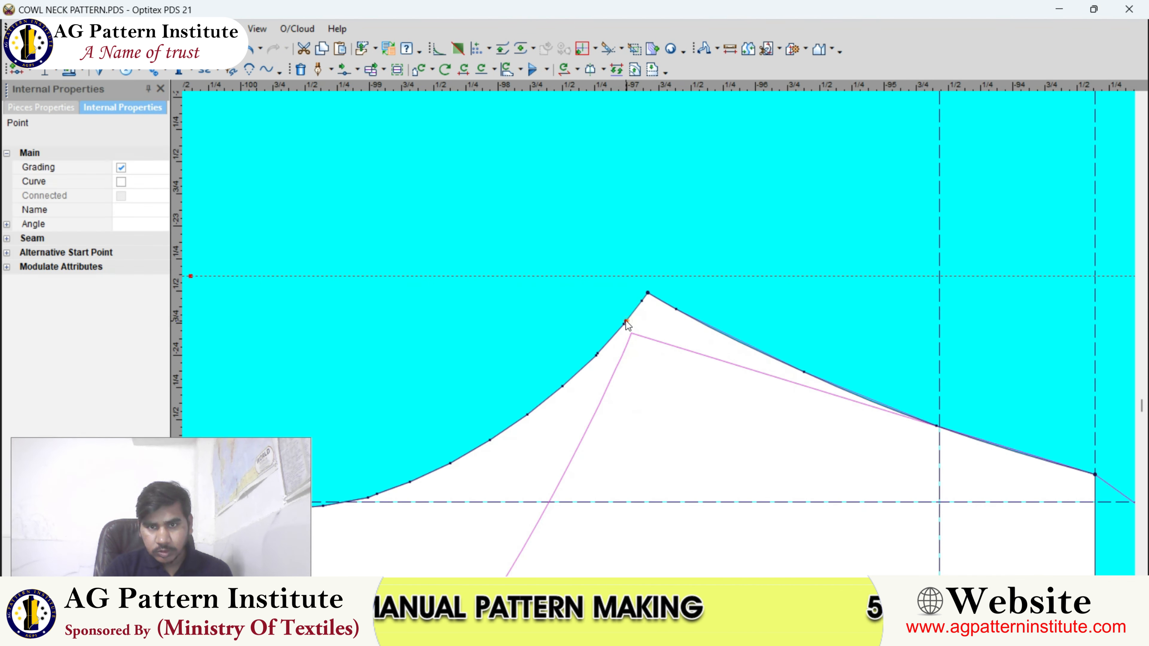
pyautogui.press('Delete')
pyautogui.scroll(-5, 660, 339)
pyautogui.scroll(4, 657, 345)
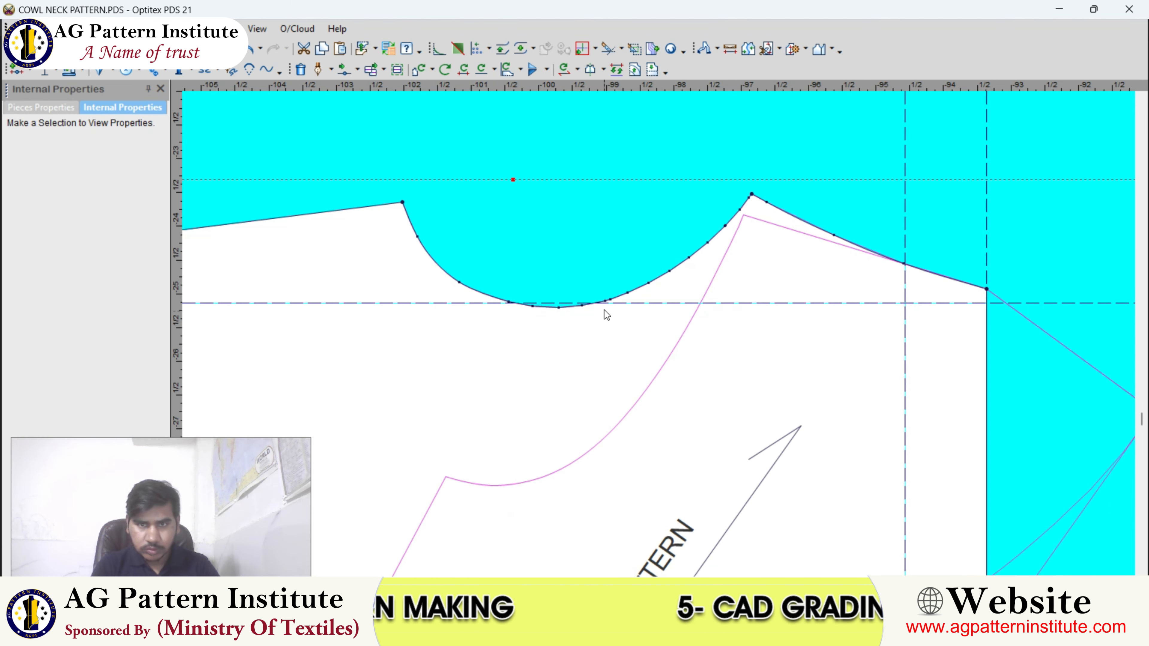
# Step: Select the 14 armhole points from the lower curve to the shoulder tip and thin them out to five
pyautogui.scroll(-4, 663, 337)
pyautogui.scroll(4, 638, 325)
pyautogui.click(635, 327)
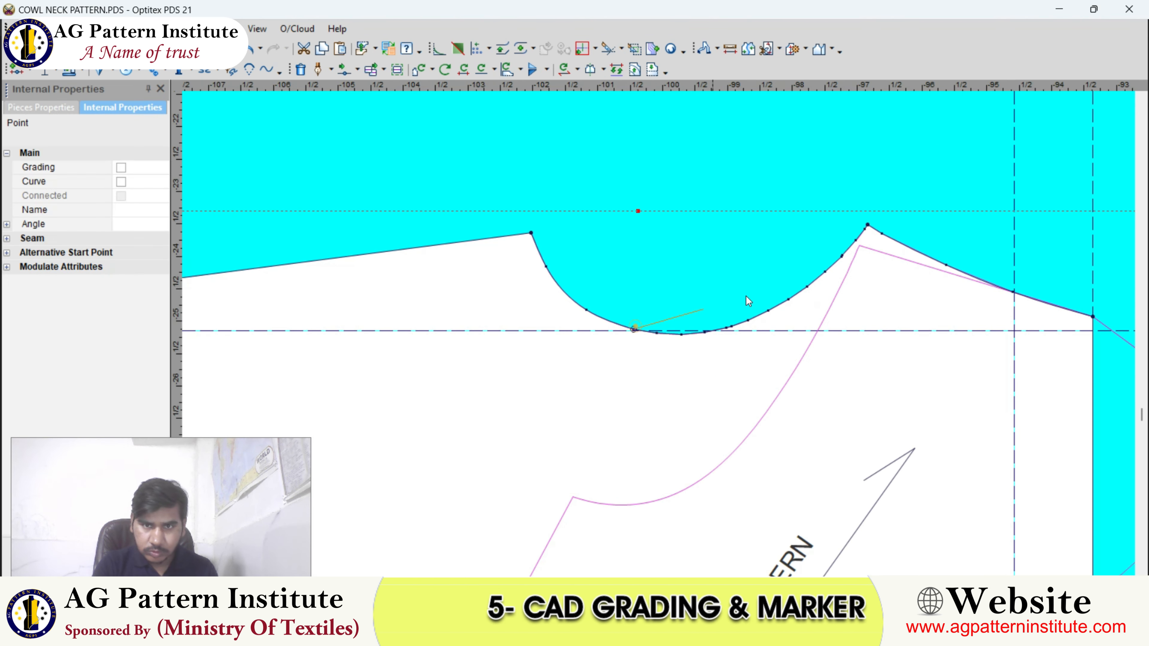
pyautogui.keyDown('shift'); pyautogui.click(857, 237); pyautogui.keyUp('shift')
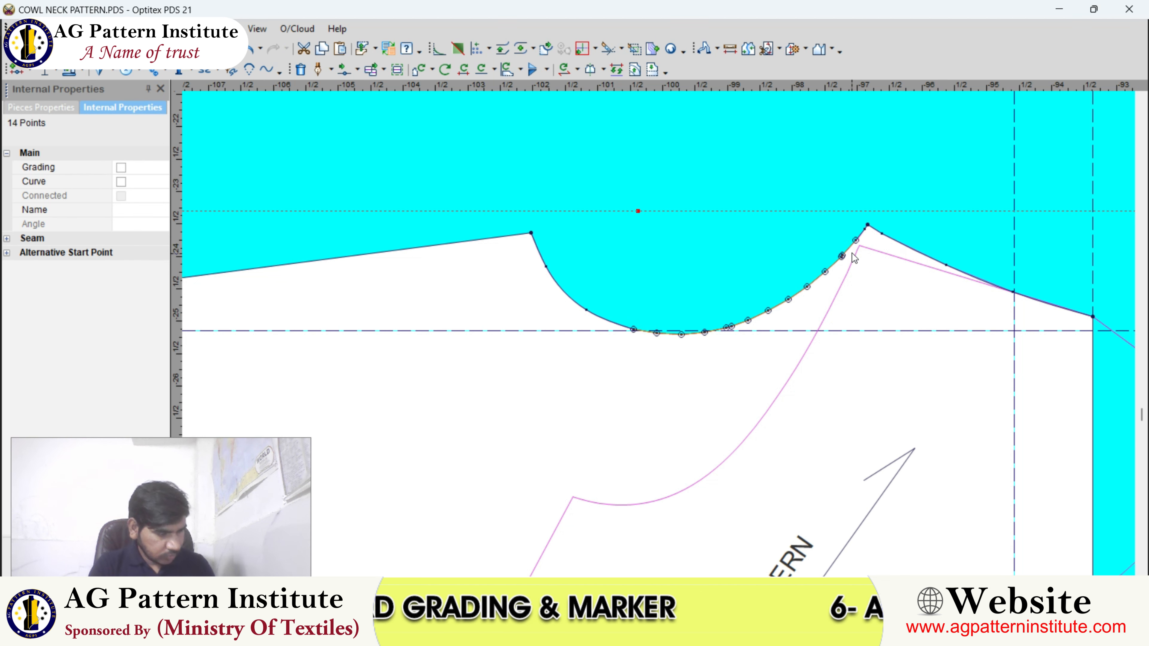
pyautogui.press('Delete')
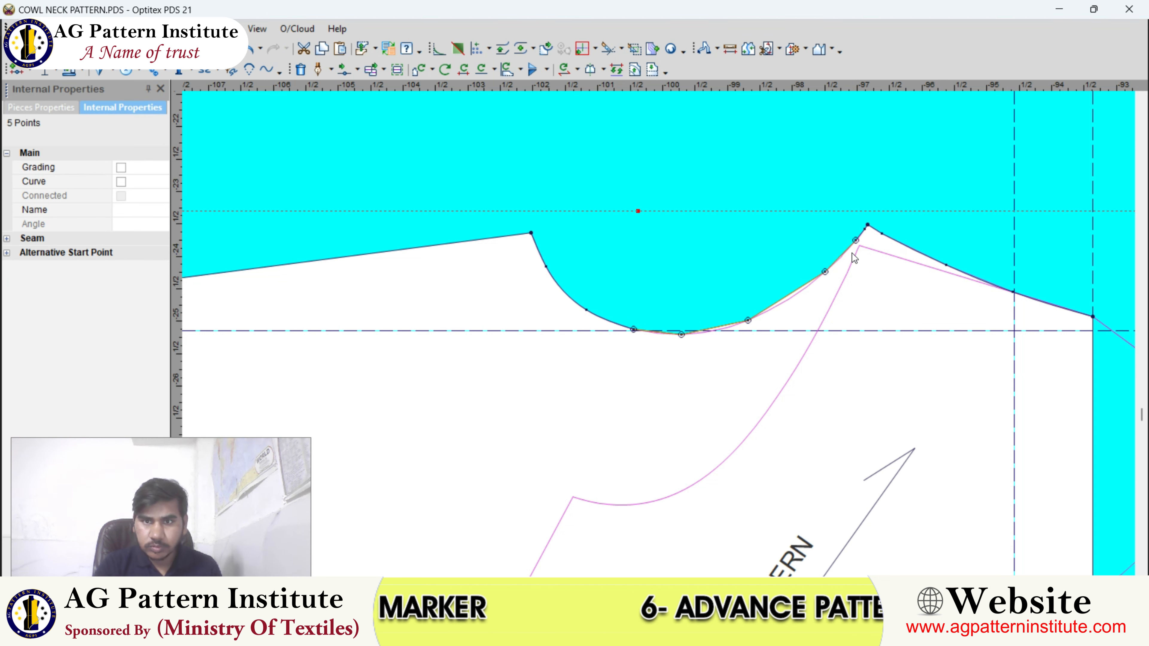
# Step: Select the five armhole points from the lower curve to just below the shoulder tip and make them curve points
pyautogui.scroll(-5, 633, 320)
pyautogui.click(627, 319)
pyautogui.scroll(5, 659, 335)
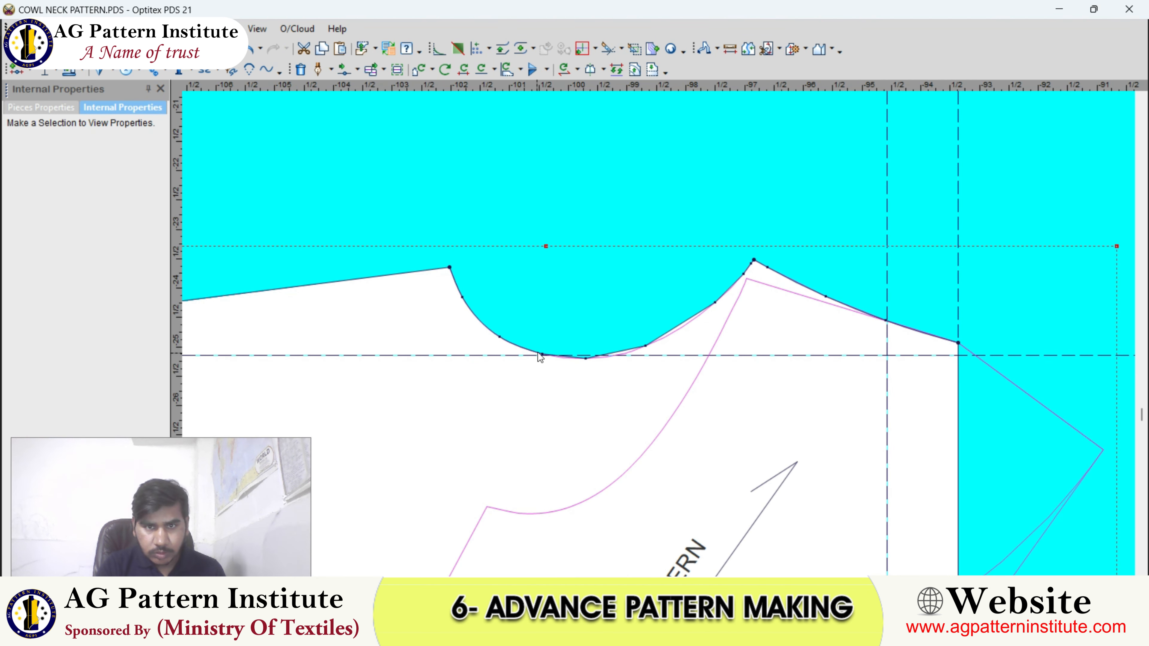
pyautogui.moveTo(540, 355); pyautogui.dragTo(743, 273)
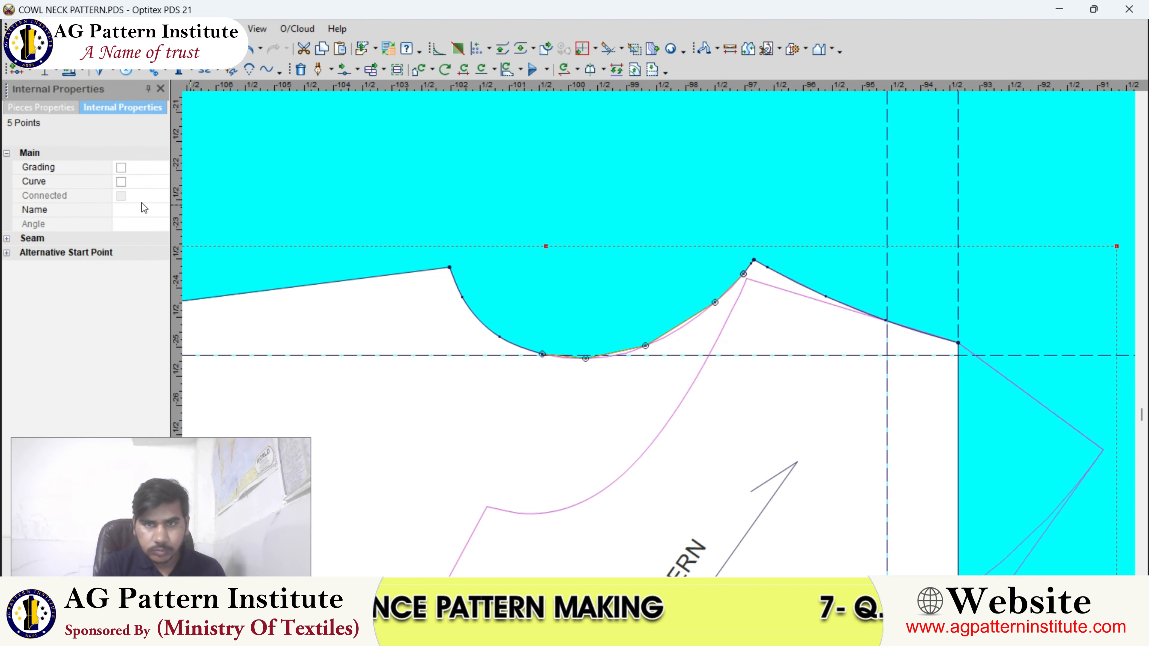
pyautogui.click(120, 182)
pyautogui.click(505, 215)
pyautogui.scroll(-5, 659, 368)
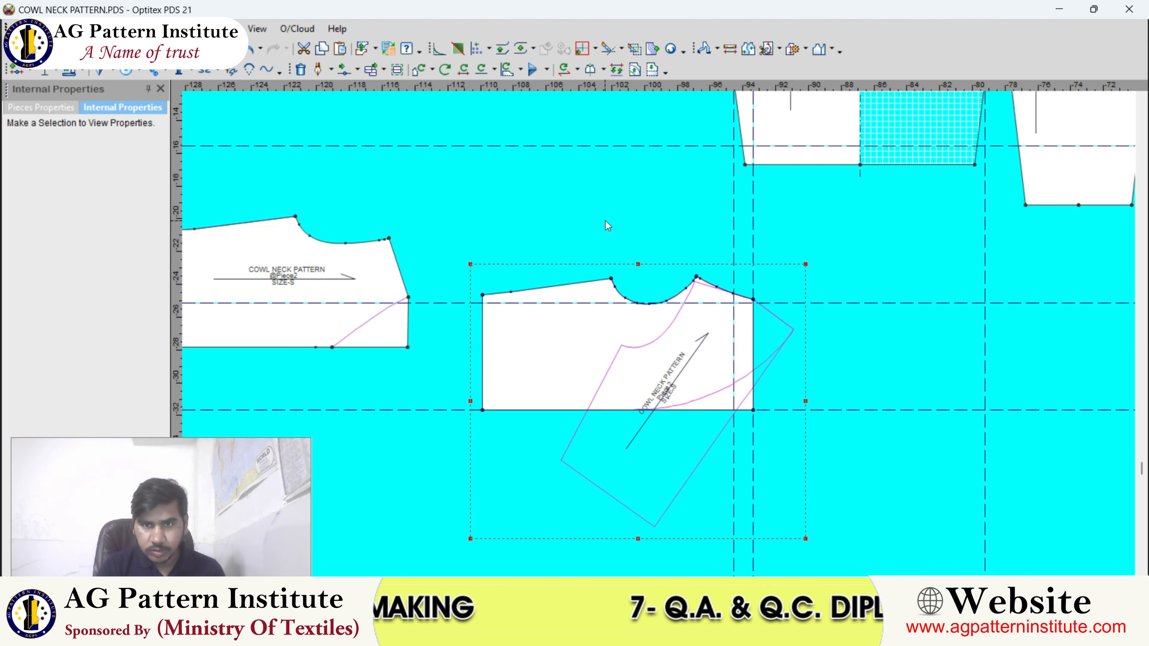
# Step: Delete the pink original bodice outline from the cowl neck front piece
pyautogui.rightClick(608, 226)
pyautogui.click(659, 307)
pyautogui.click(782, 333)
pyautogui.scroll(3, 658, 336)
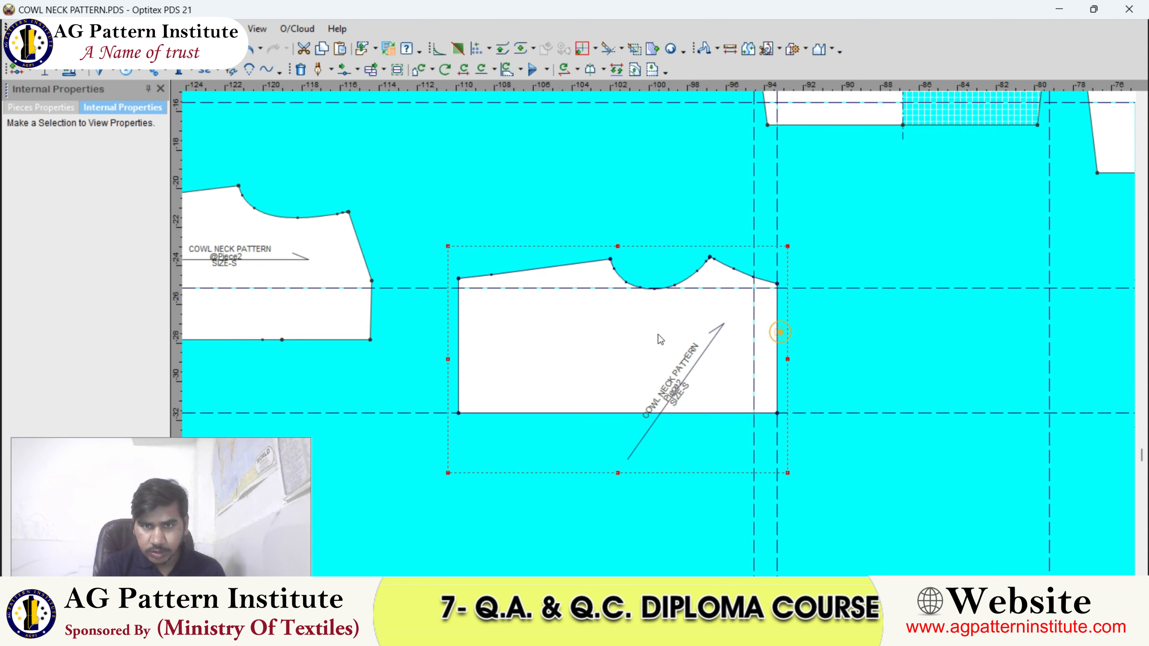
pyautogui.scroll(-2, 643, 332)
pyautogui.click(621, 330)
pyautogui.scroll(-1, 661, 339)
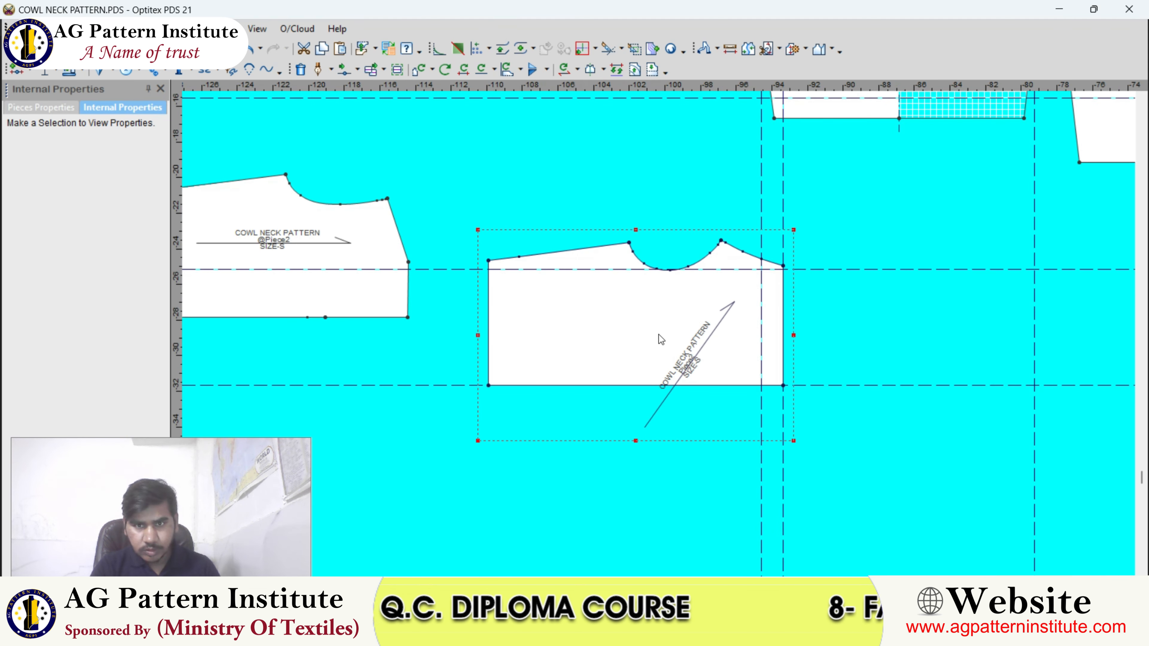
# Step: Rotate the front piece 90° counterclockwise so its neck edge faces up and the centre front stands vertical
pyautogui.press('[')
pyautogui.rightClick(563, 247)
pyautogui.click(588, 255)
pyautogui.scroll(3, 699, 220)
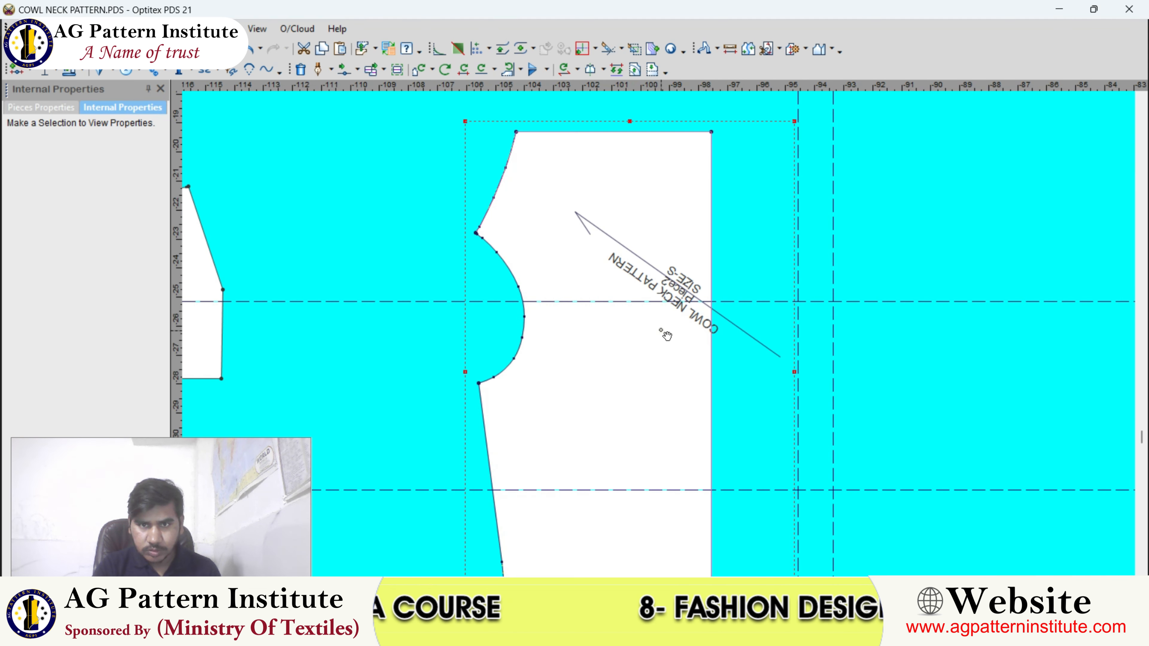
pyautogui.scroll(-3, 659, 329)
pyautogui.click(660, 330)
pyautogui.click(578, 69)
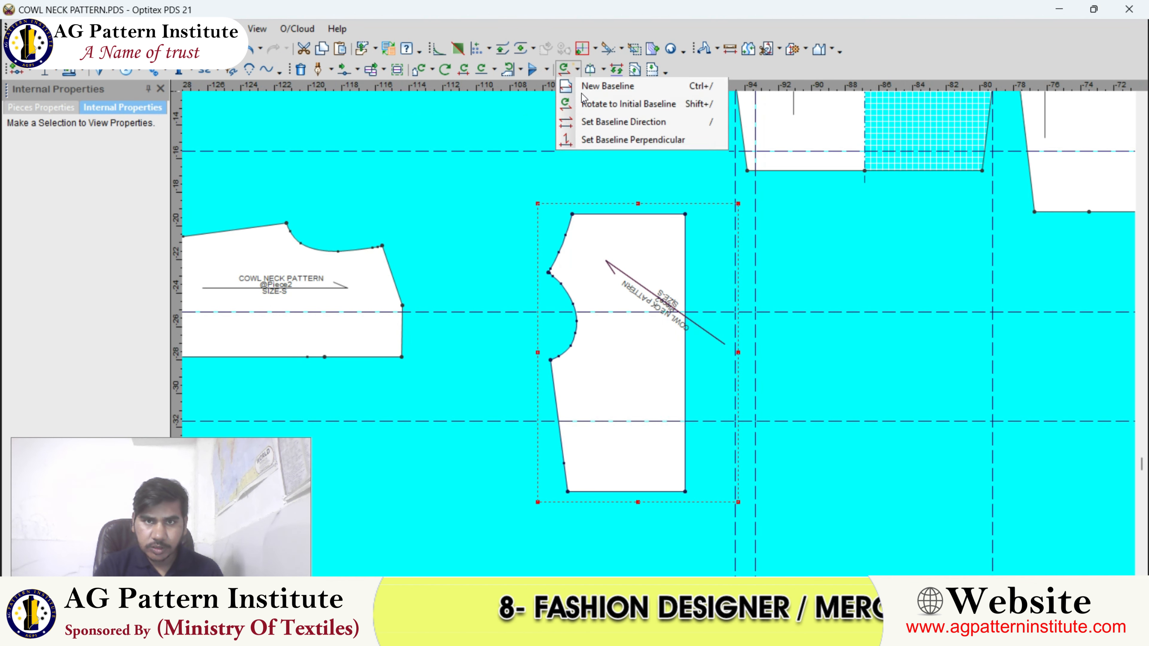
pyautogui.click(593, 130)
pyautogui.scroll(1, 653, 380)
pyautogui.click(645, 400)
pyautogui.click(633, 239)
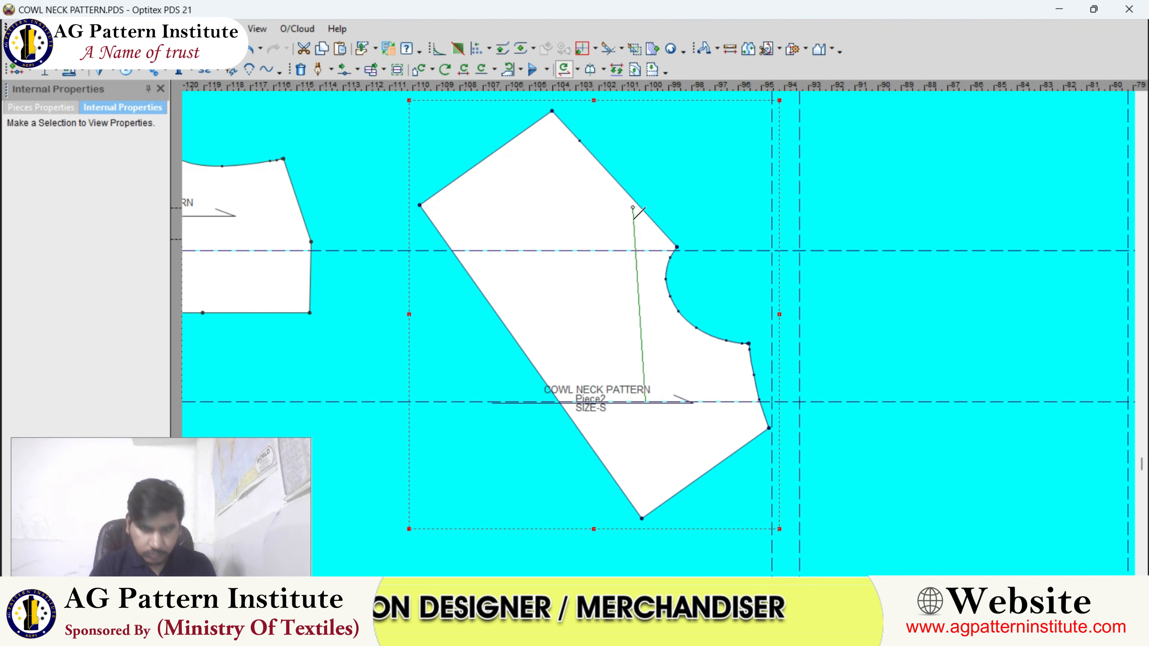
pyautogui.click(543, 190)
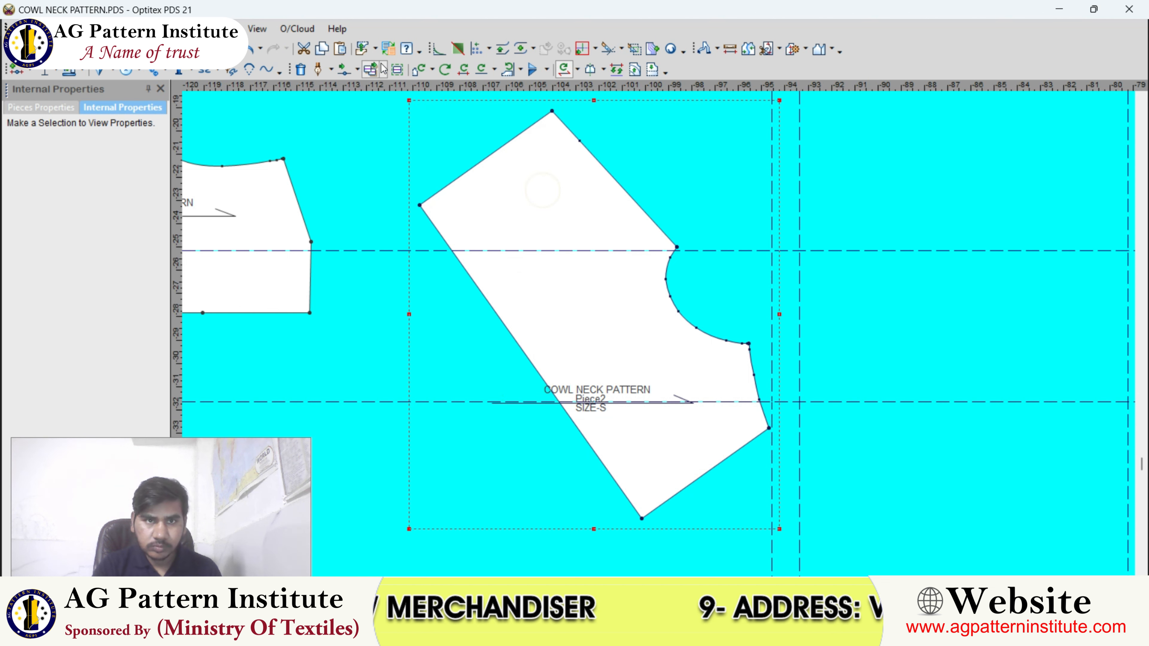
pyautogui.click(248, 49)
pyautogui.click(249, 49)
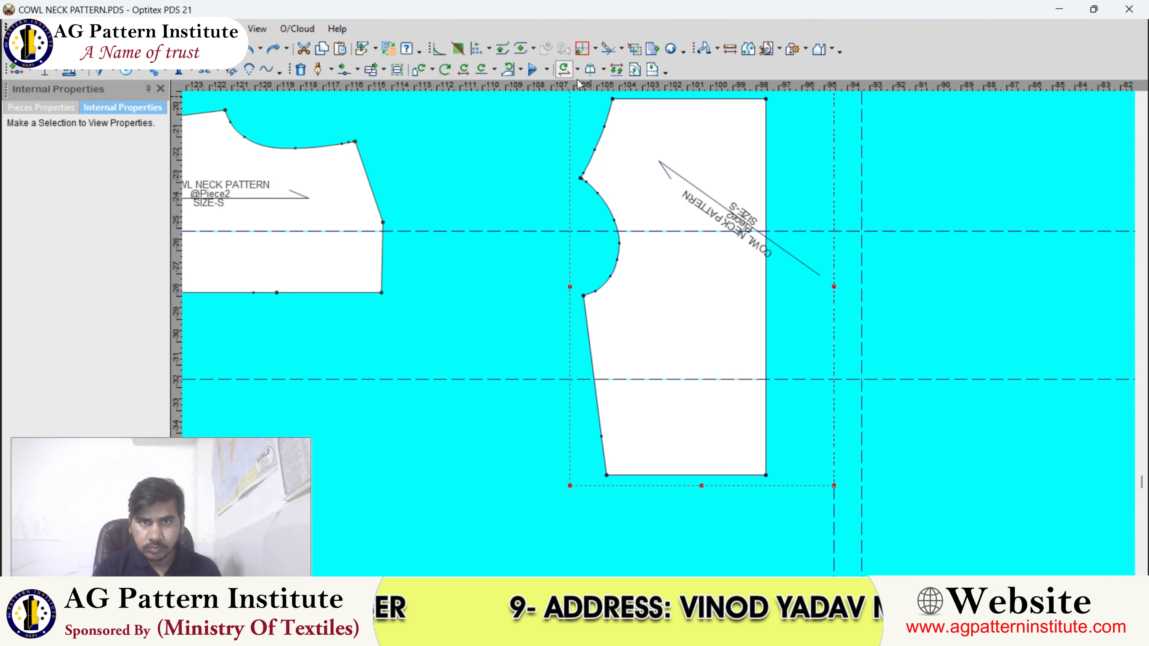
# Step: Set the front piece's baseline direction vertical, parallel to the centre front, and centre the baseline in the piece
pyautogui.click(578, 69)
pyautogui.click(610, 144)
pyautogui.click(672, 401)
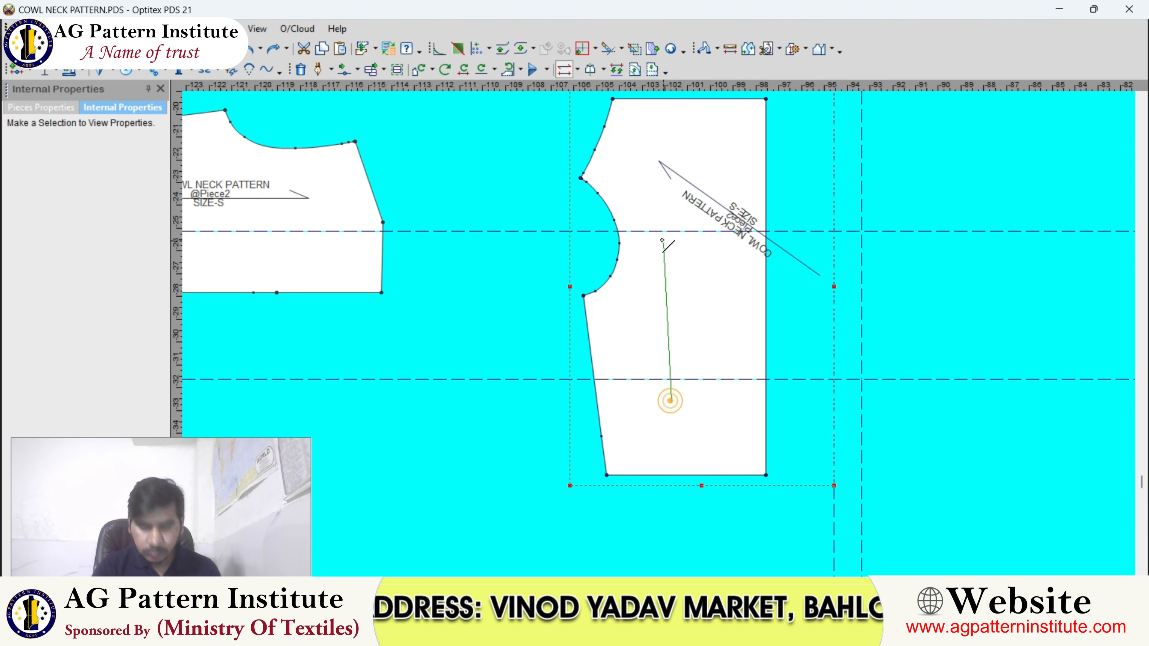
pyautogui.click(671, 203)
pyautogui.scroll(-2, 659, 332)
pyautogui.scroll(1, 659, 331)
pyautogui.hotkey('ctrl', 'b')
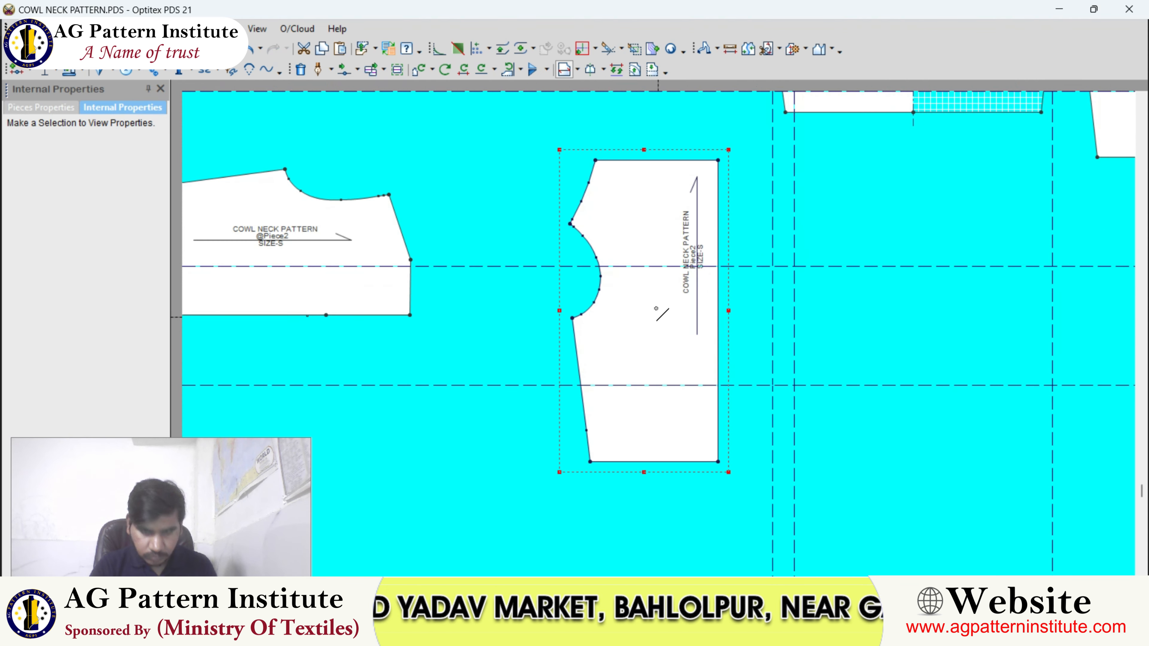
pyautogui.rightClick(578, 241)
pyautogui.click(595, 249)
# Step: Make the front a half piece mirrored across its centre front edge
pyautogui.press('h')
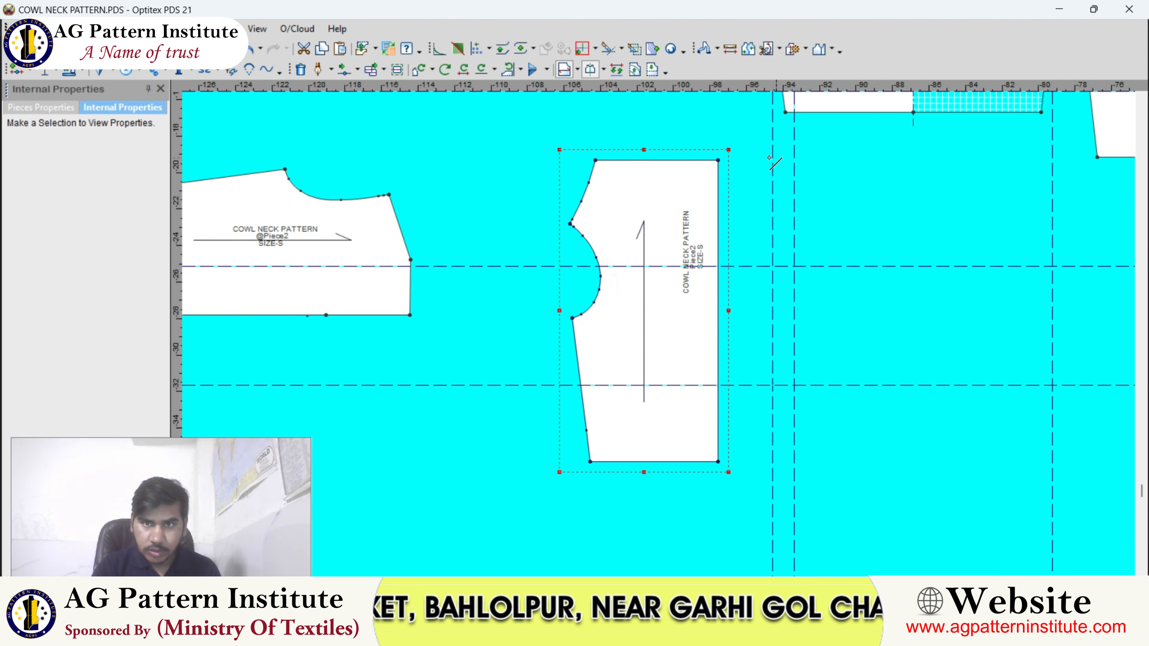
pyautogui.click(718, 462)
pyautogui.rightClick(559, 204)
pyautogui.click(575, 219)
# Step: Open the reference photo of the green cowl neck top and examine its neckline and shoulder drape
pyautogui.scroll(5, 658, 332)
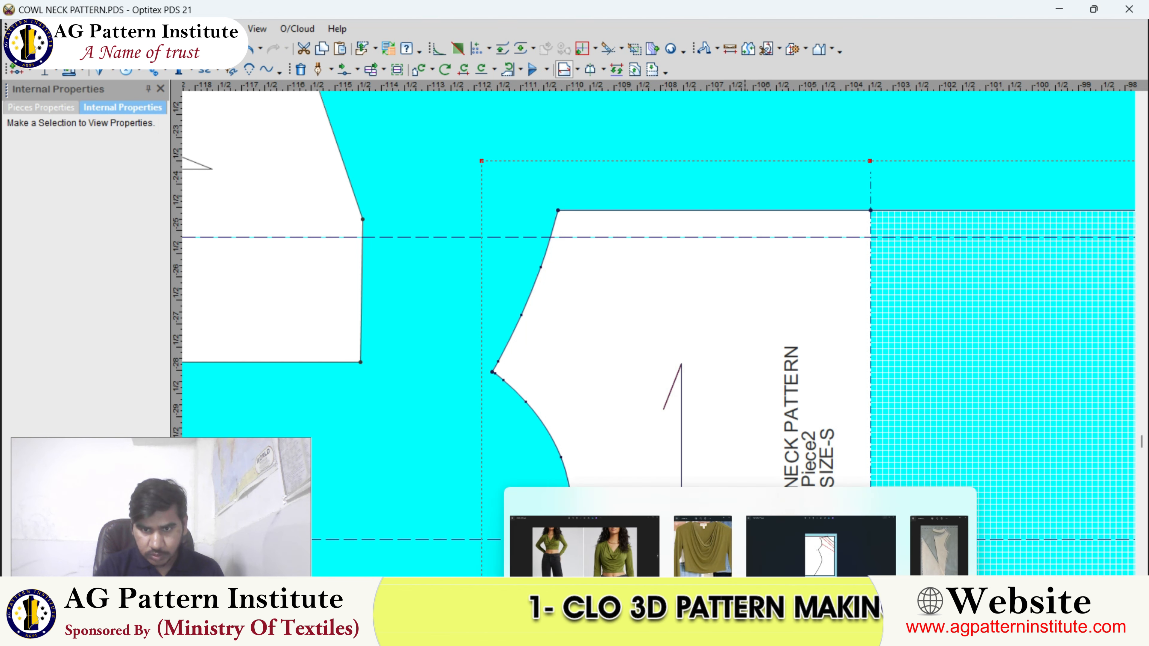
pyautogui.click(625, 543)
pyautogui.scroll(2, 747, 236)
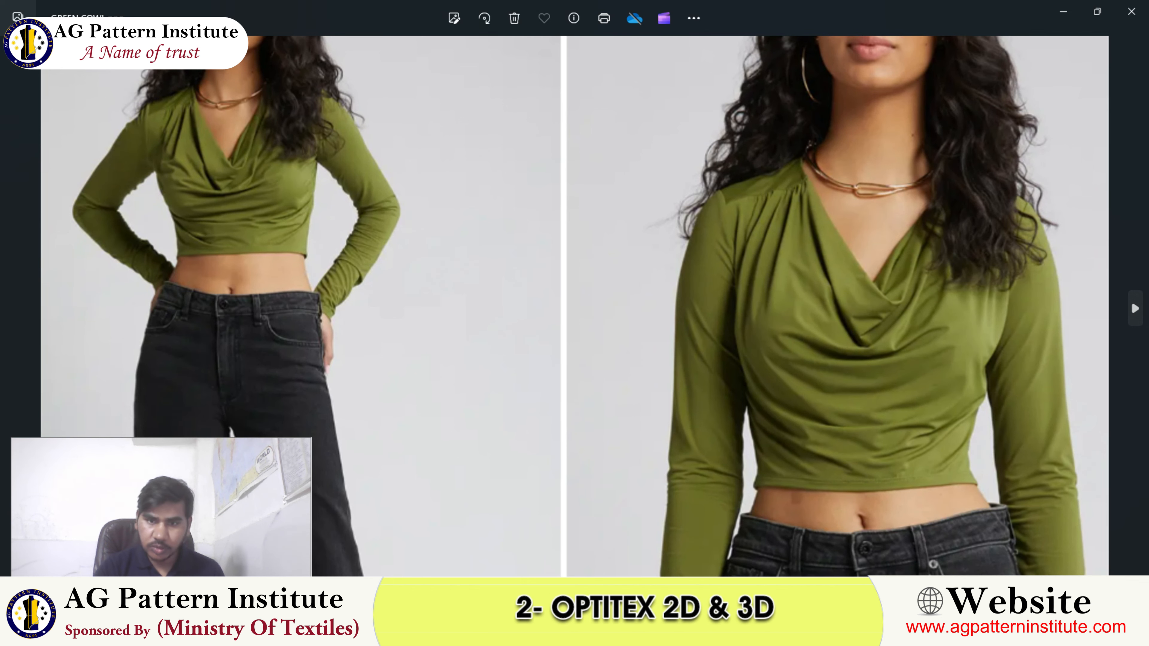
pyautogui.moveTo(703, 632)
pyautogui.click(731, 564)
pyautogui.scroll(-3, 673, 373)
pyautogui.scroll(2, 659, 334)
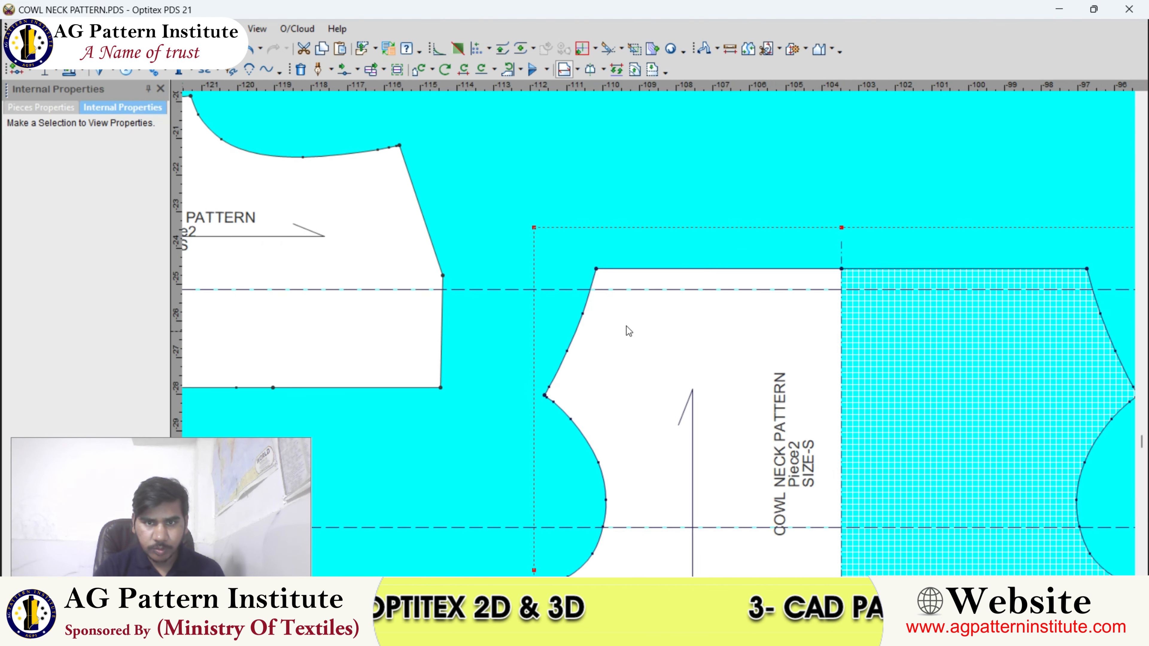
# Step: Add a curve point on the front's shoulder line just below the neck corner
pyautogui.scroll(2, 627, 326)
pyautogui.scroll(-3, 681, 291)
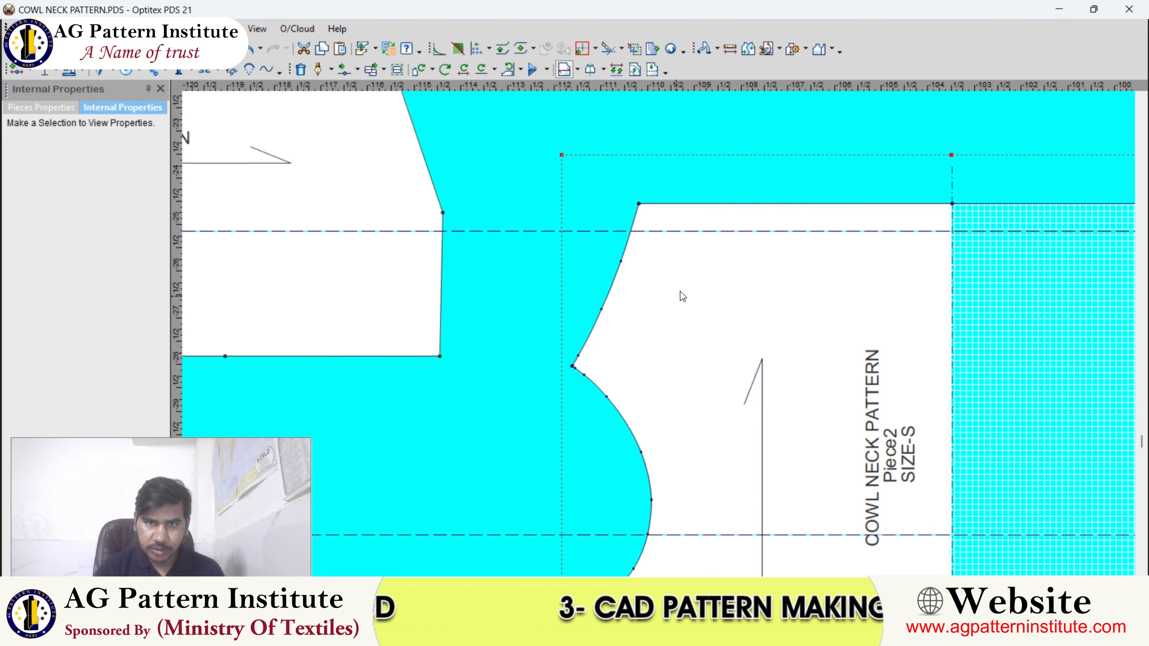
pyautogui.scroll(3, 634, 348)
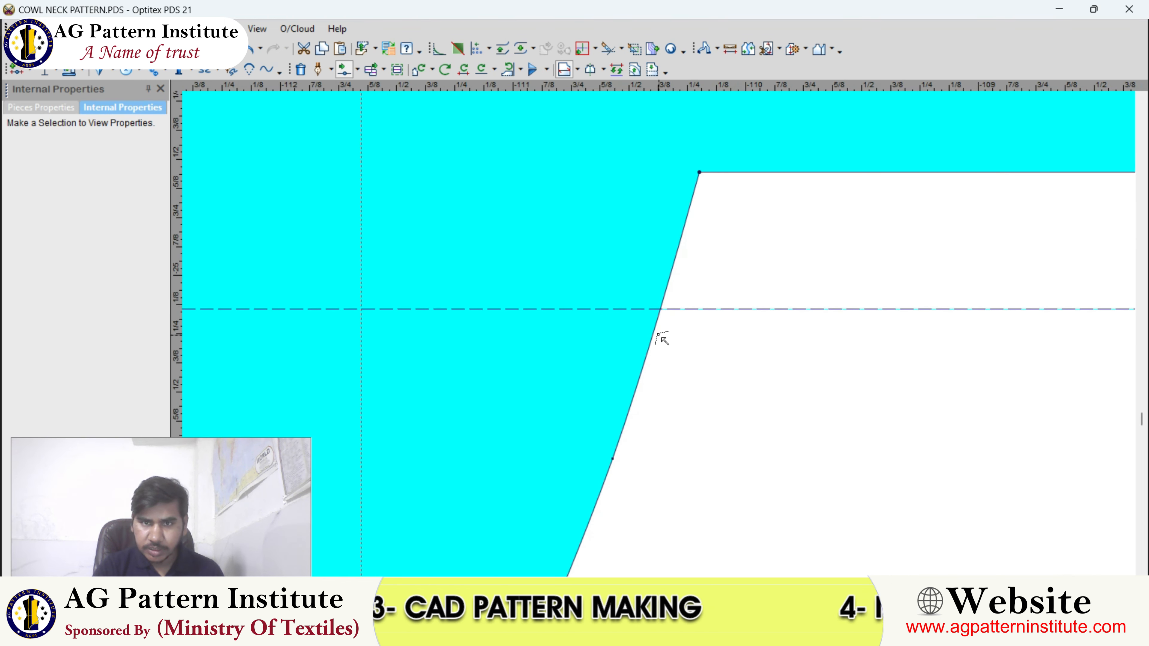
pyautogui.click(655, 330)
pyautogui.click(658, 329)
pyautogui.press('Return')
pyautogui.scroll(-5, 662, 335)
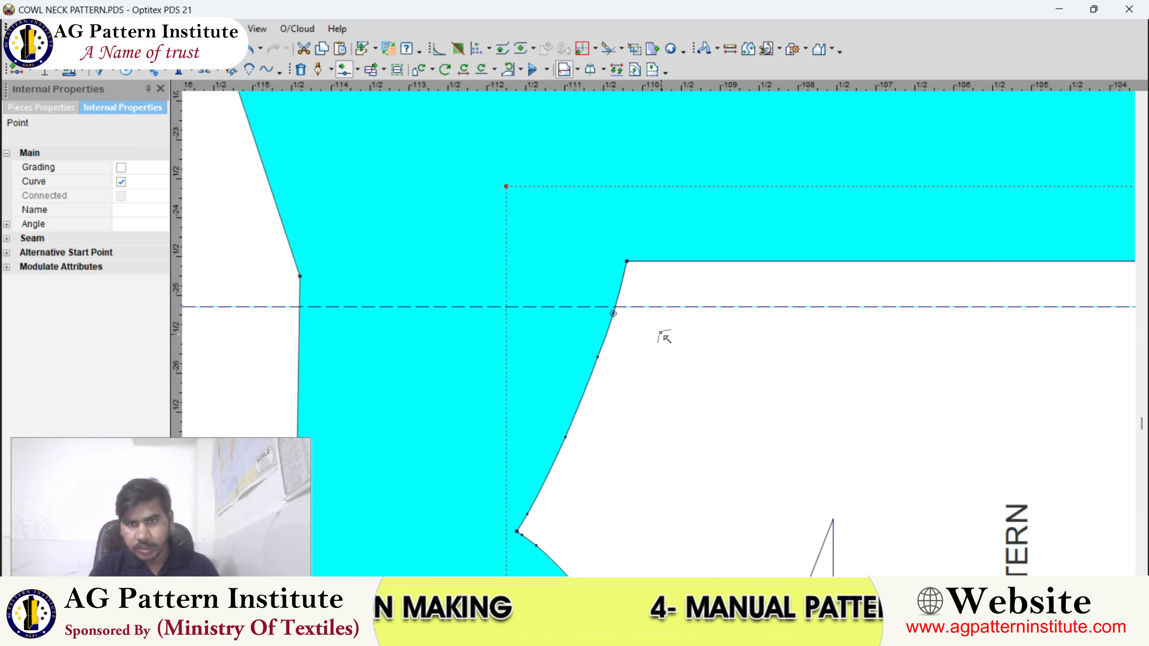
pyautogui.click(643, 250)
pyautogui.scroll(-3, 677, 346)
# Step: Duplicate the mirrored front piece and place the copy in the empty area below the sleeve
pyautogui.click(680, 334)
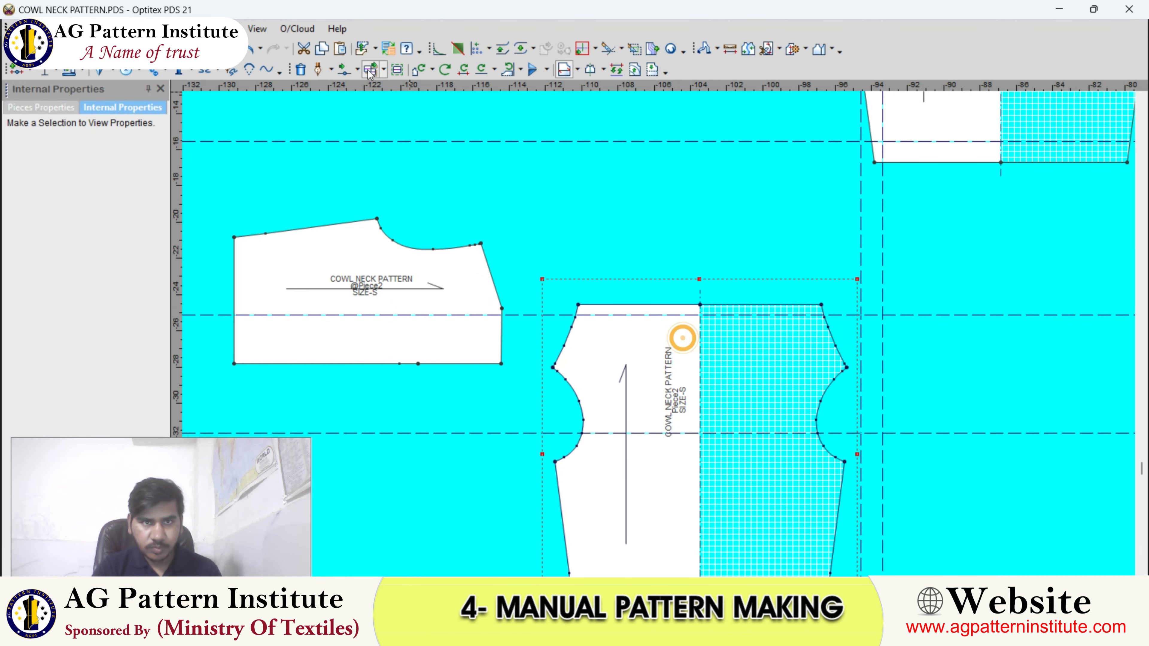
pyautogui.click(339, 49)
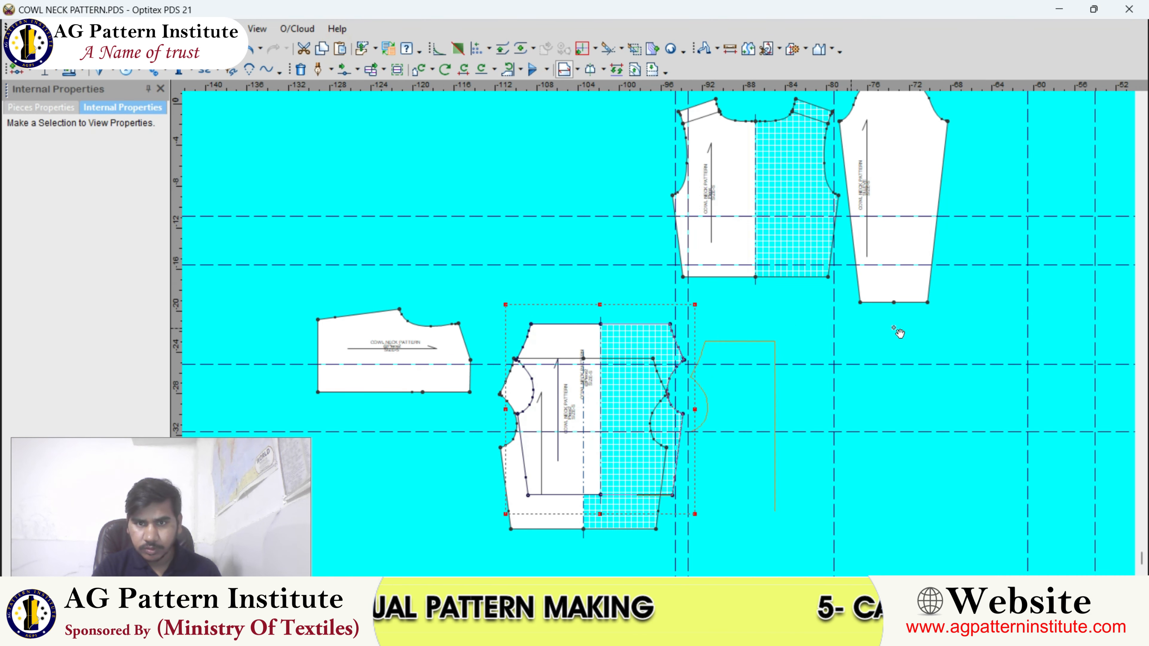
pyautogui.click(961, 327)
# Step: Move the duplicate's neck edge up by setting the Y distance to 2 inches
pyautogui.scroll(2, 945, 330)
pyautogui.press('m')
pyautogui.moveTo(485, 285); pyautogui.dragTo(715, 311)
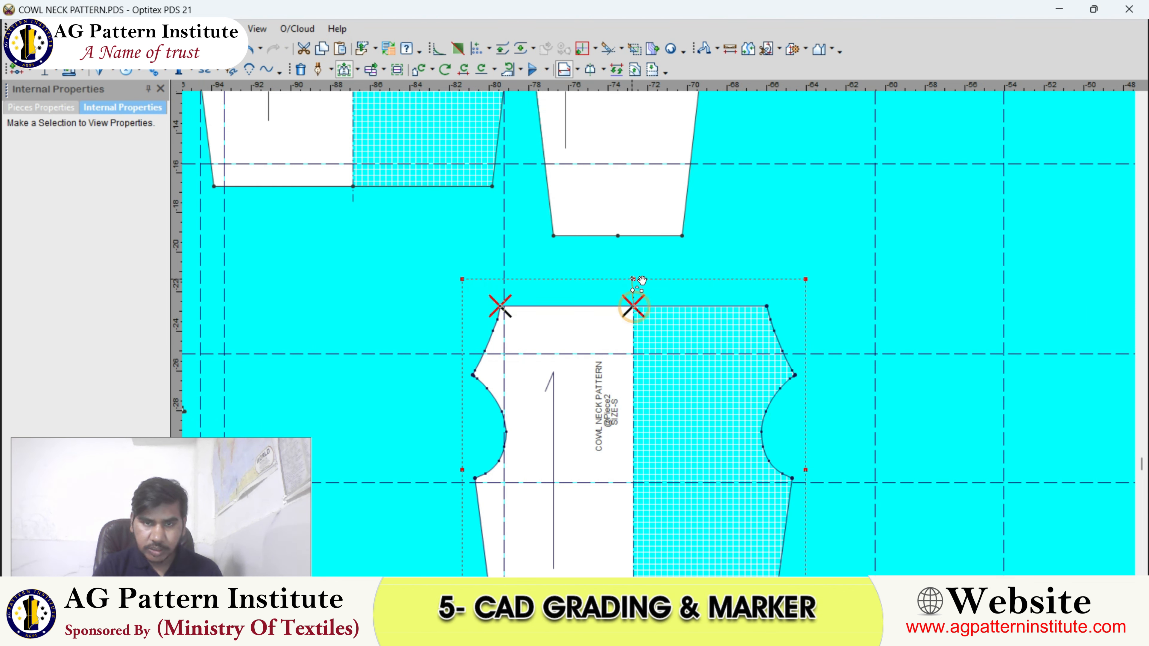
pyautogui.click(632, 279)
pyautogui.doubleClick(311, 210)
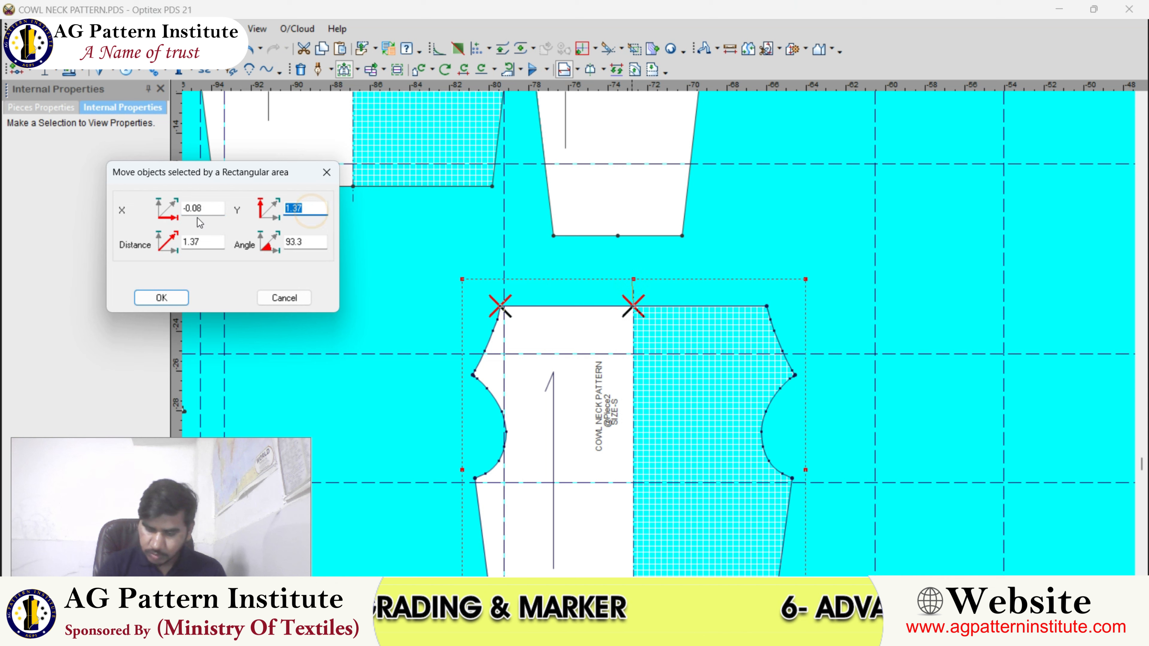
pyautogui.write('2')
pyautogui.press('Return')
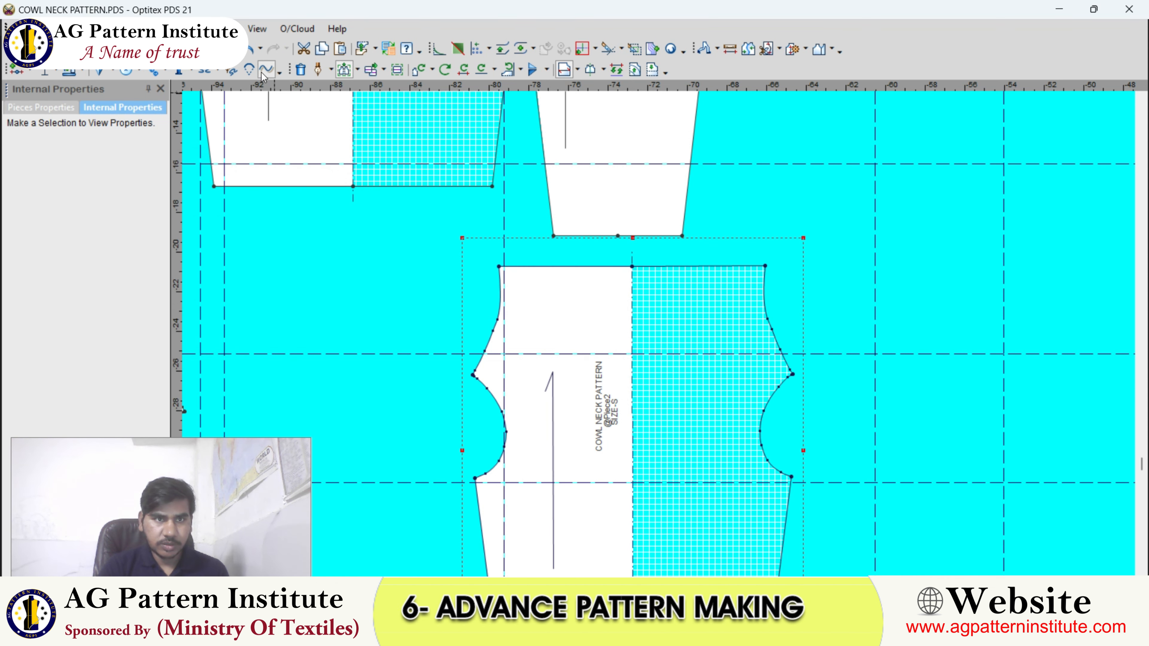
# Step: Undo the neck edge move and delete the duplicated front piece
pyautogui.click(249, 48)
pyautogui.scroll(-3, 531, 339)
pyautogui.rightClick(574, 289)
pyautogui.click(709, 339)
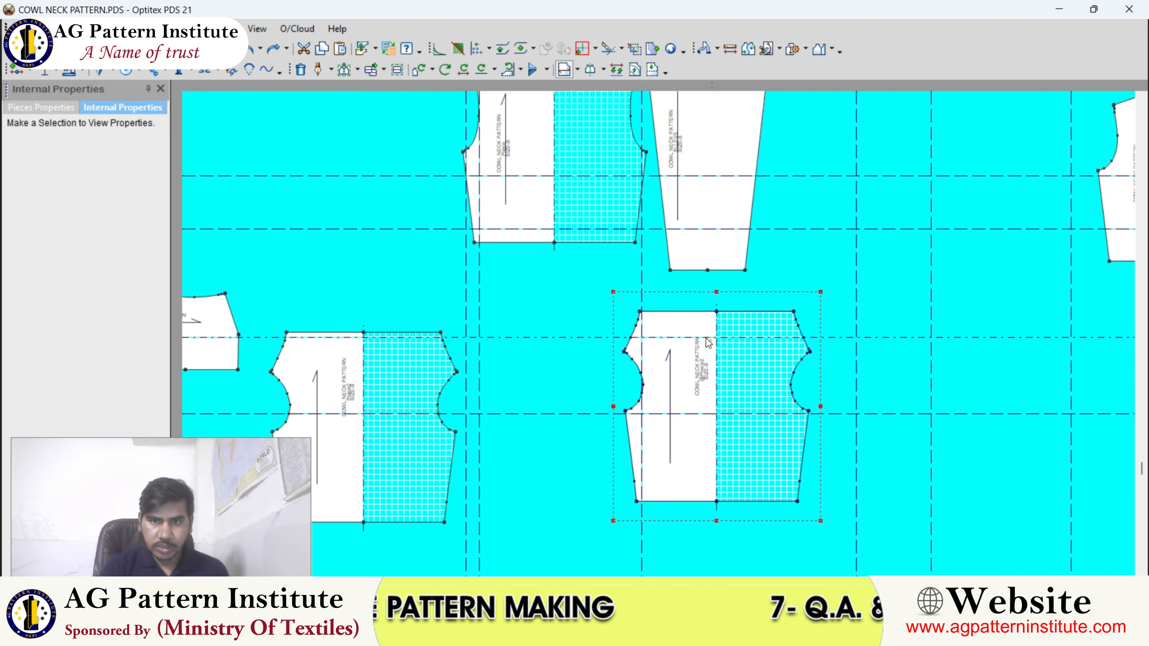
pyautogui.click(769, 372)
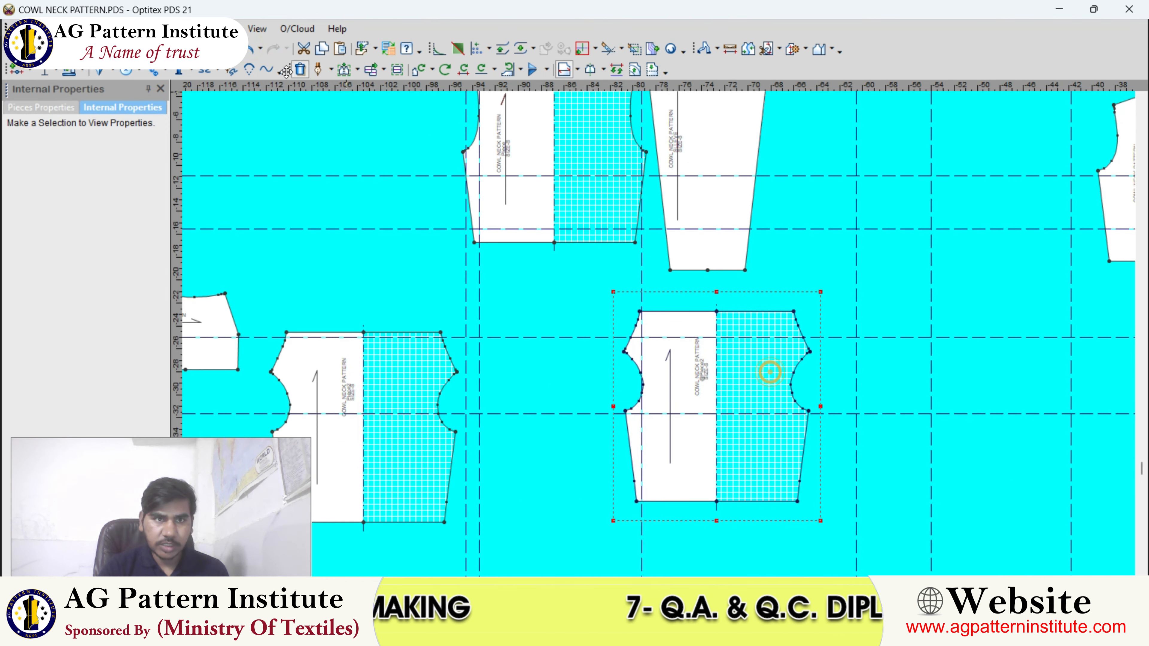
pyautogui.click(305, 48)
# Step: Move the remaining front piece down beside the spread bodice piece and select it to show its piece properties
pyautogui.scroll(-1, 406, 340)
pyautogui.scroll(3, 650, 335)
pyautogui.click(650, 336)
pyautogui.click(620, 380)
pyautogui.scroll(-1, 621, 380)
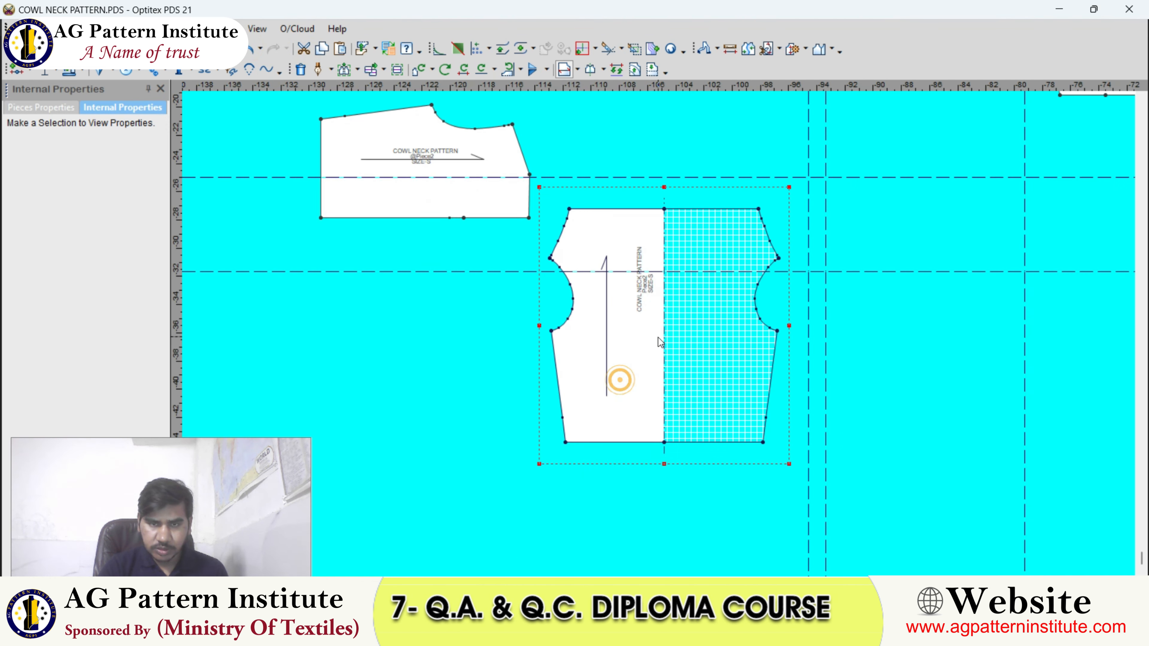
pyautogui.click(658, 338)
pyautogui.click(658, 339)
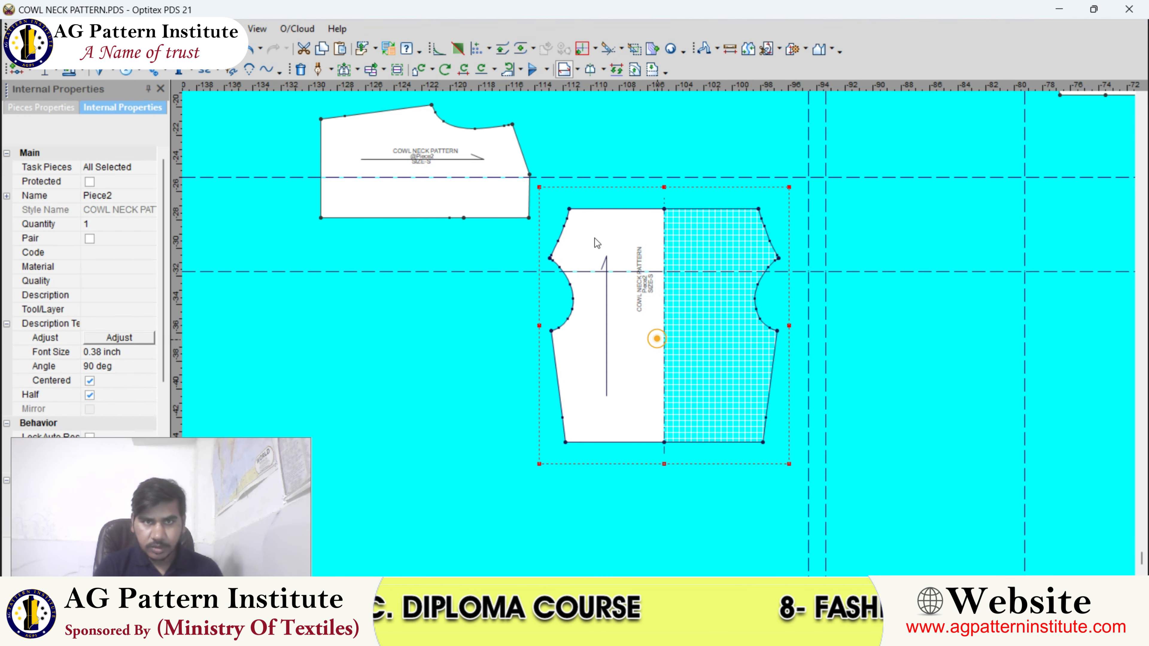
pyautogui.click(579, 70)
pyautogui.click(610, 127)
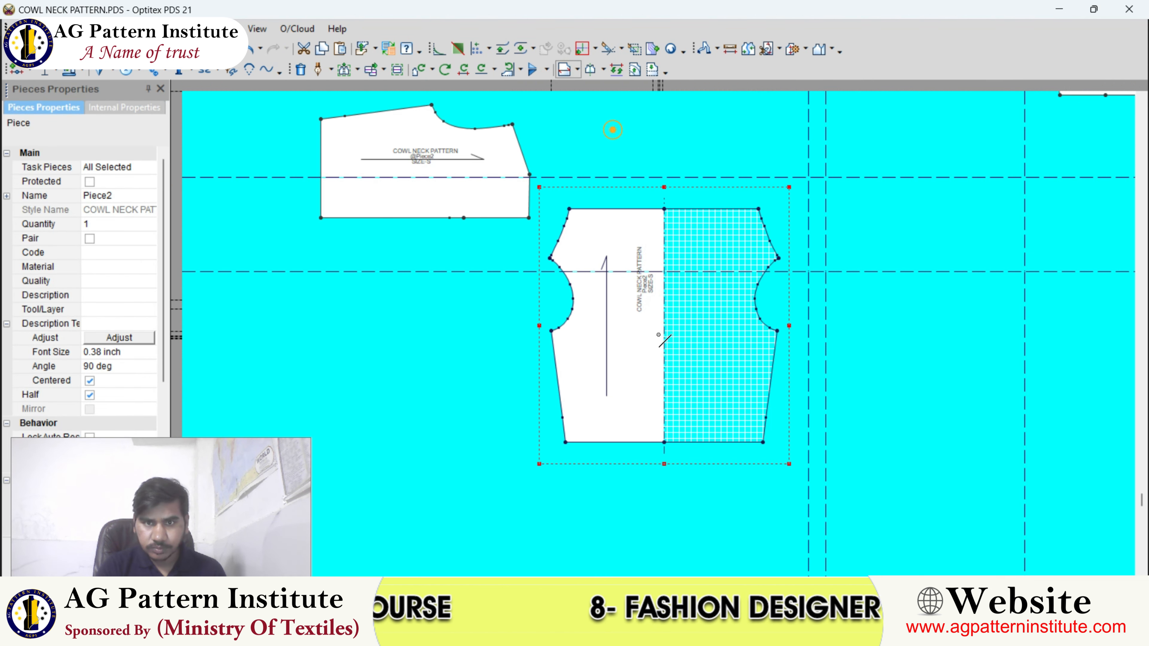
pyautogui.scroll(2, 646, 323)
pyautogui.click(558, 413)
pyautogui.click(704, 249)
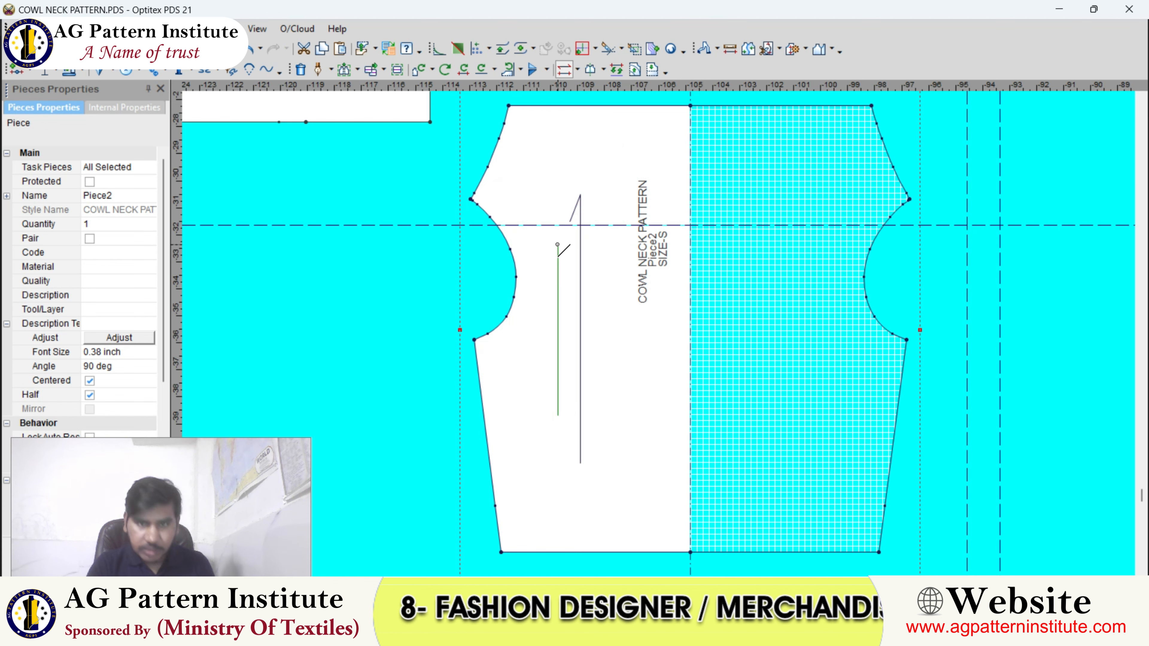
pyautogui.rightClick(560, 187)
pyautogui.click(570, 197)
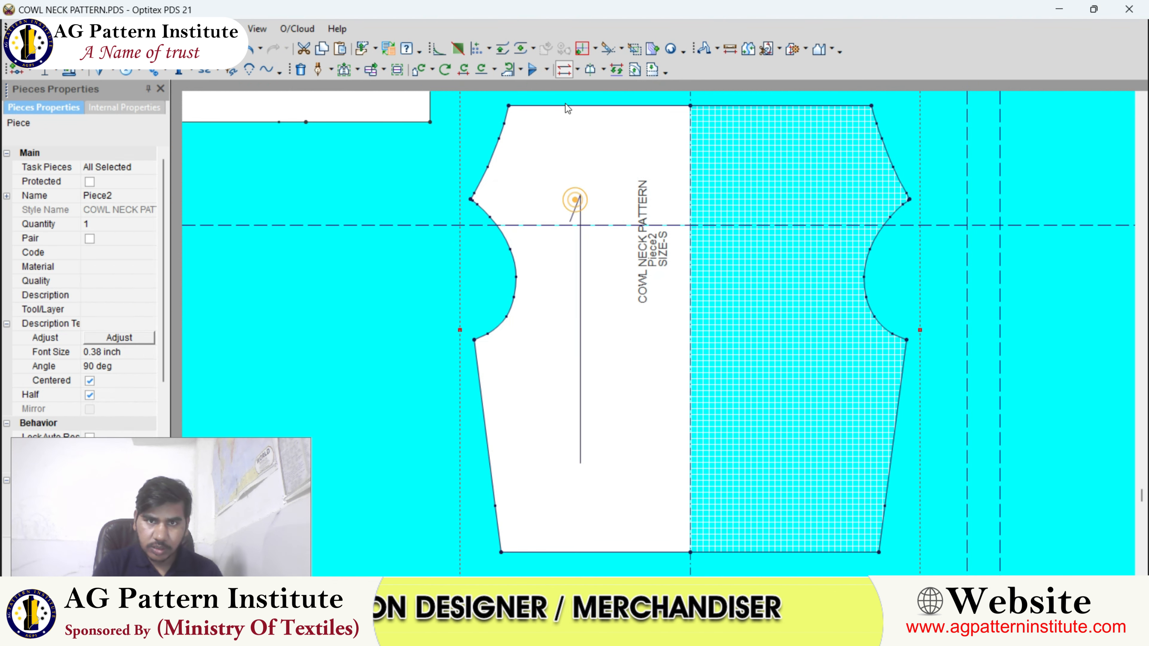
pyautogui.click(578, 70)
pyautogui.click(610, 131)
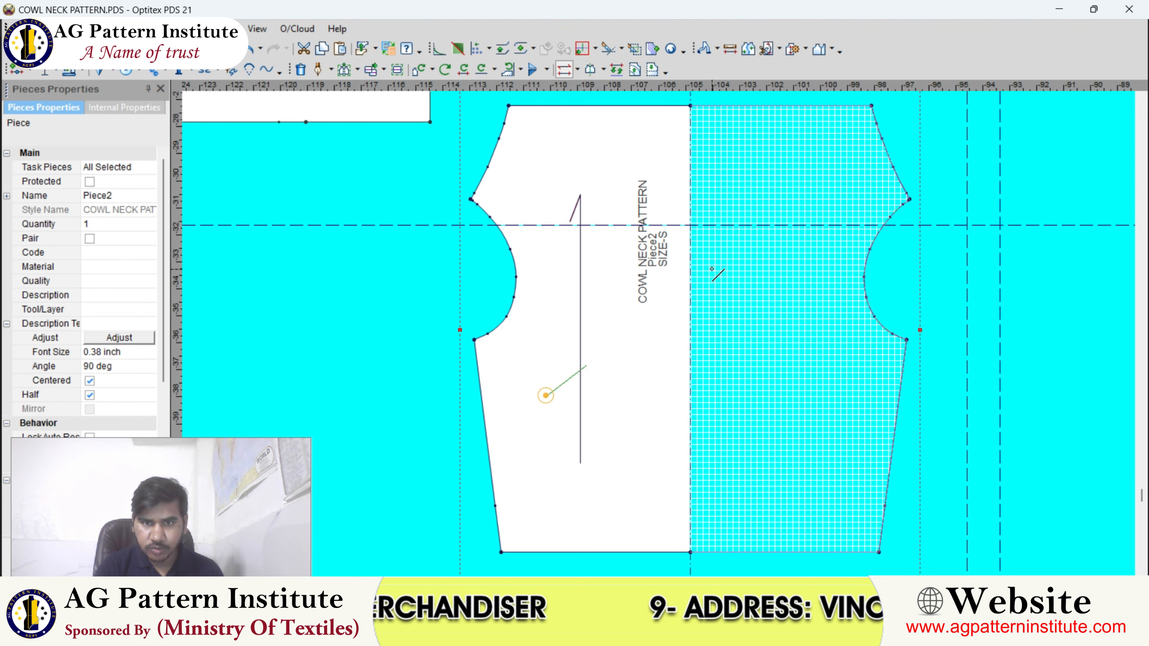
pyautogui.click(546, 393)
pyautogui.click(635, 211)
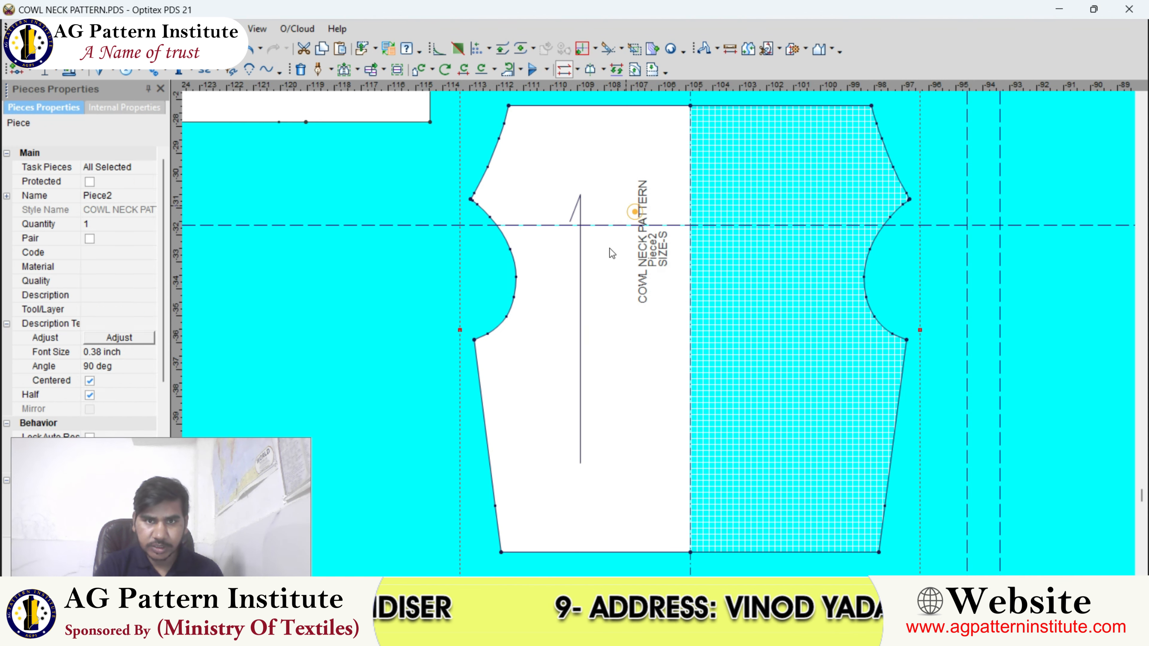
# Step: Rotate only the cowl front piece's baseline 45 degrees to the left to set a bias grain direction
pyautogui.click(582, 288)
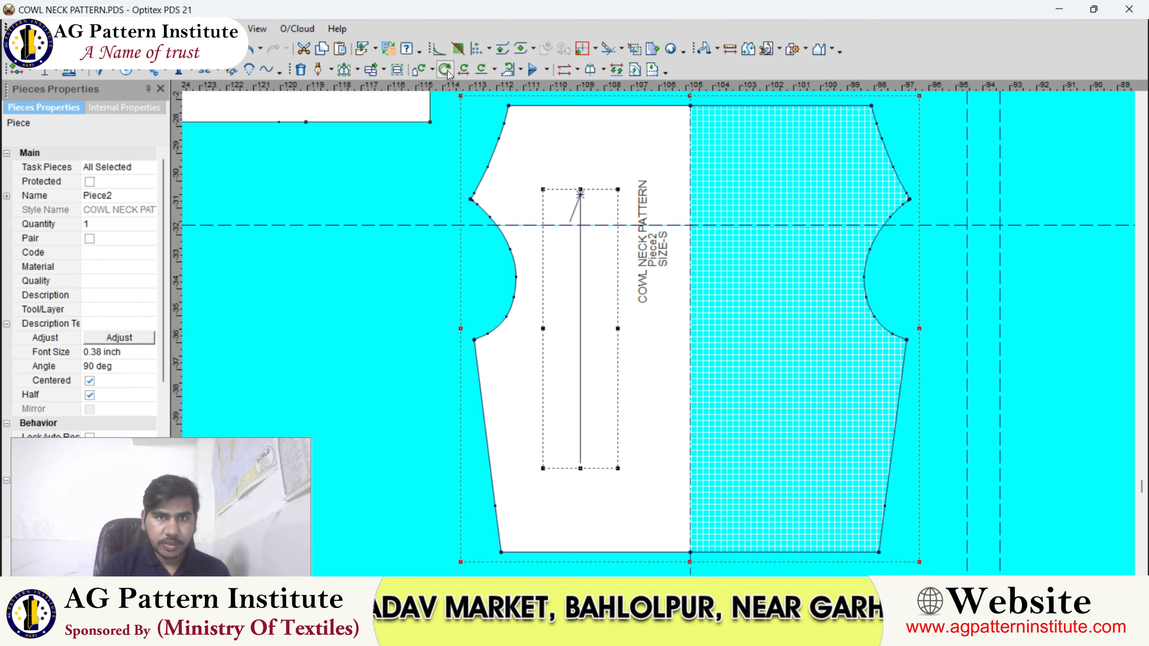
pyautogui.click(351, 161)
pyautogui.click(193, 241)
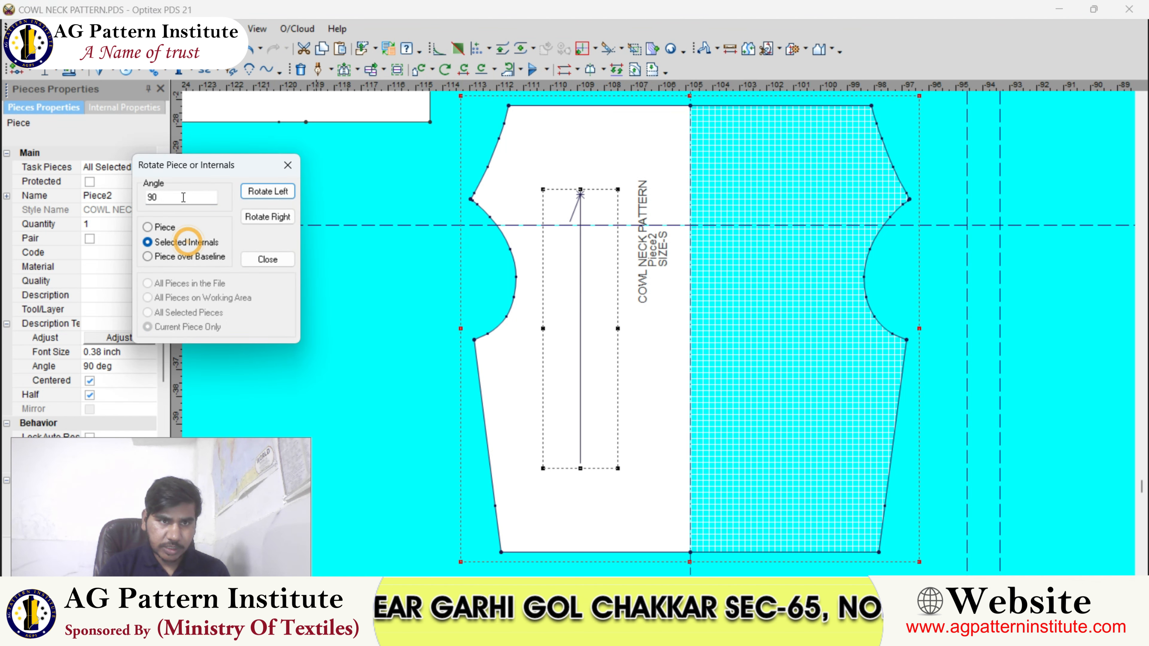
pyautogui.doubleClick(181, 197)
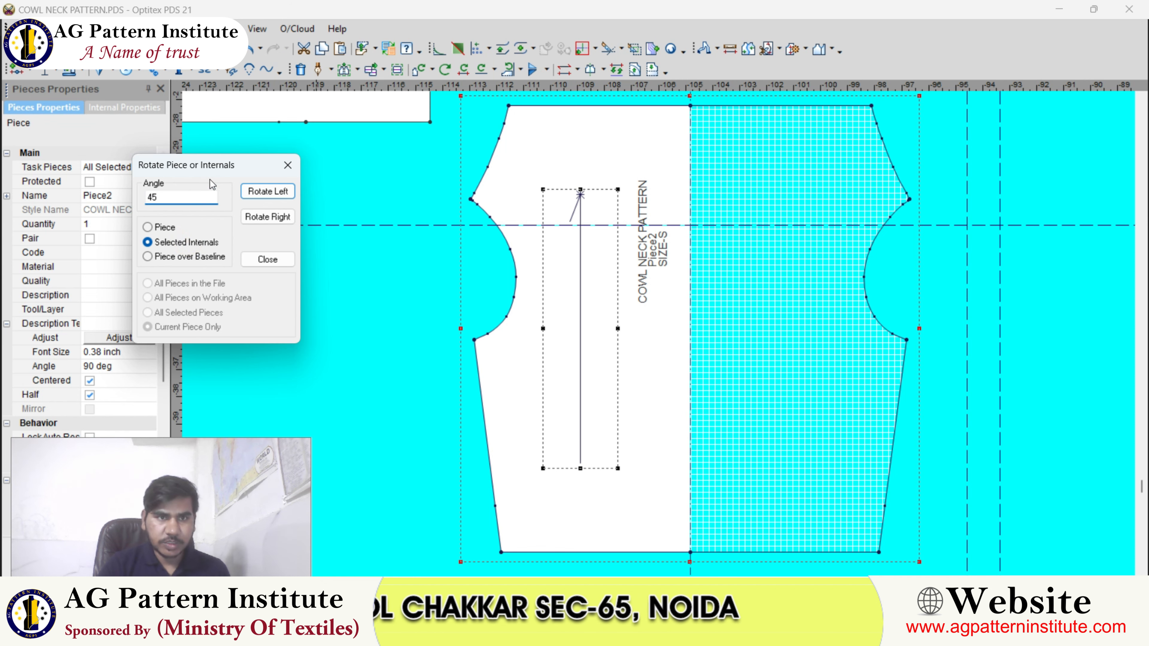
pyautogui.click(273, 192)
pyautogui.click(269, 260)
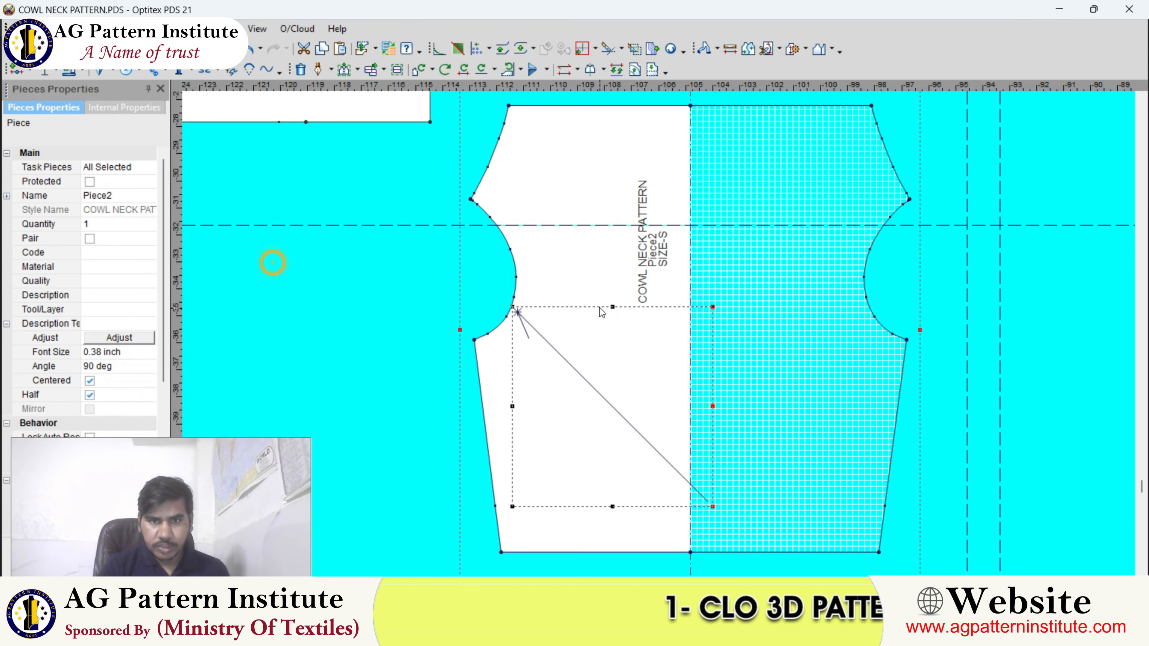
# Step: Adjust the cowl front piece's description text to follow the diagonal baseline and apply New Baseline to the piece
pyautogui.scroll(-1, 604, 307)
pyautogui.click(658, 334)
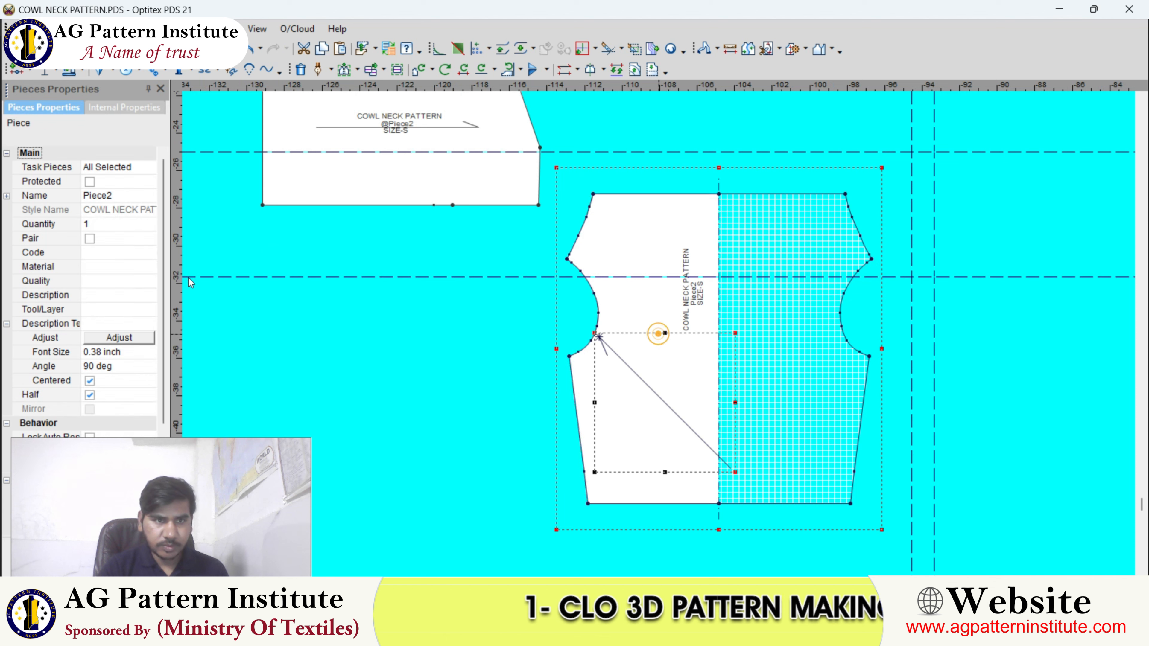
pyautogui.click(122, 335)
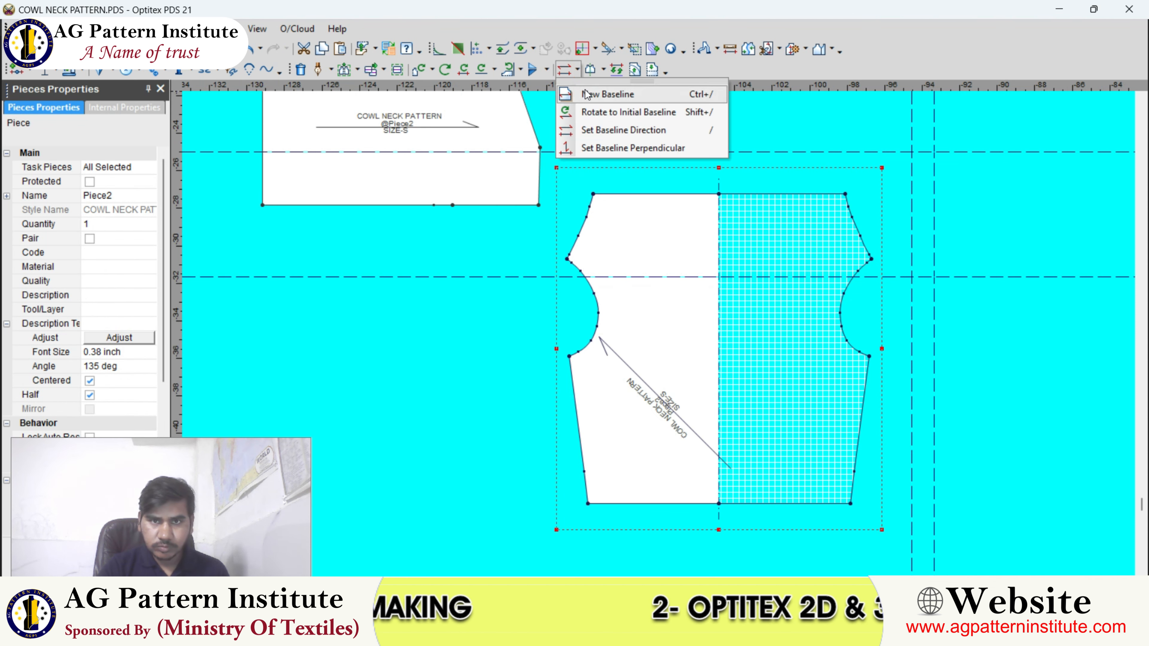
pyautogui.click(584, 94)
pyautogui.click(701, 220)
pyautogui.scroll(2, 654, 319)
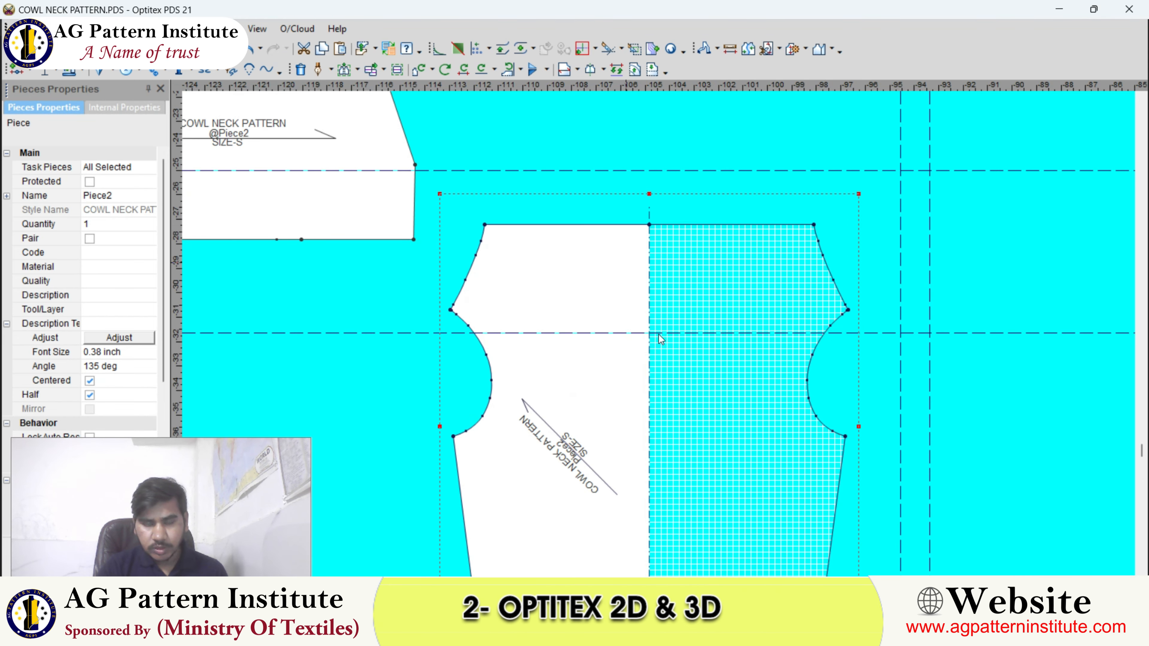
pyautogui.scroll(1, 659, 334)
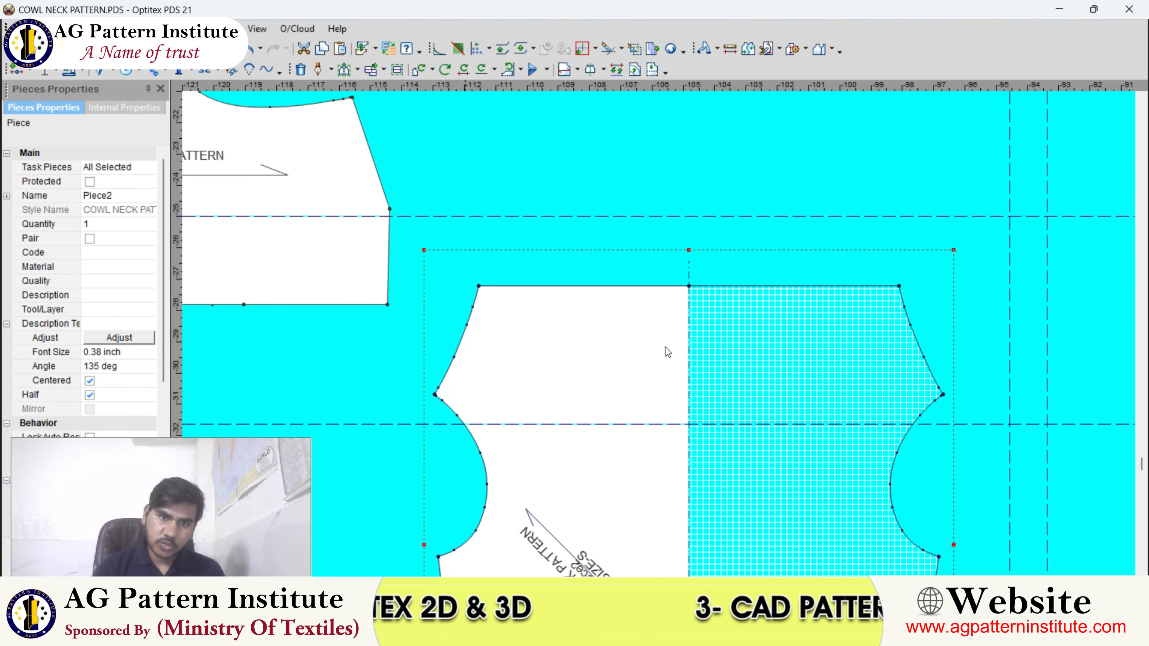
pyautogui.scroll(-1, 665, 347)
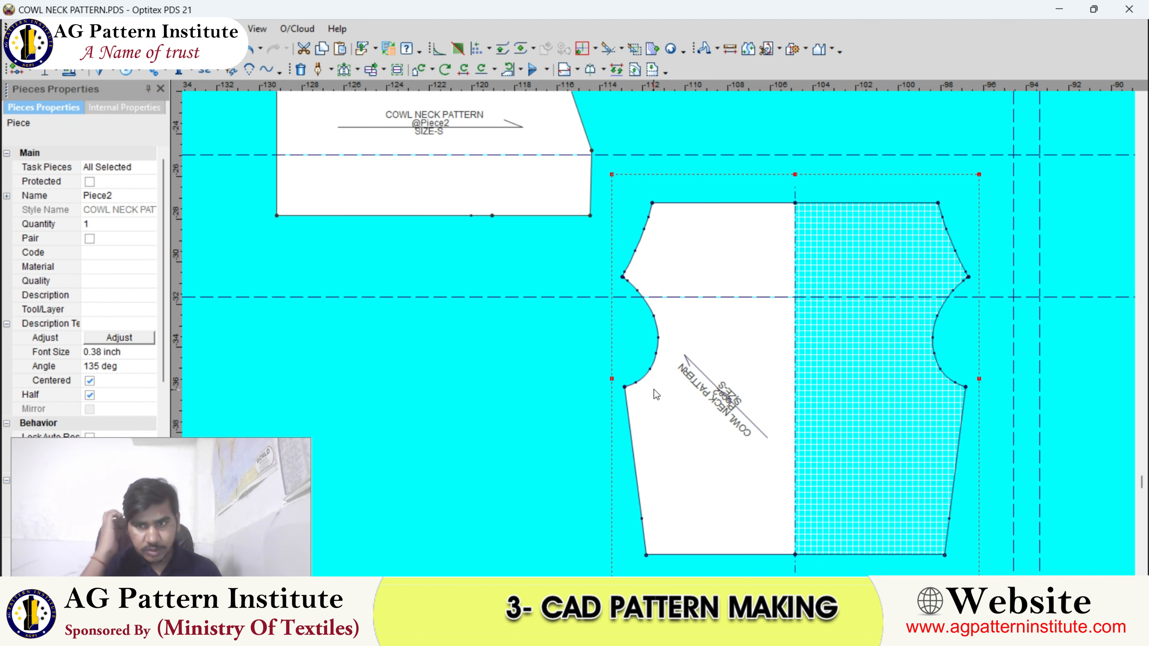
# Step: Rotate the cowl front piece 90 degrees clockwise so its centre front lies horizontally, and set it down
pyautogui.scroll(-1, 654, 390)
pyautogui.scroll(1, 684, 389)
pyautogui.click(660, 335)
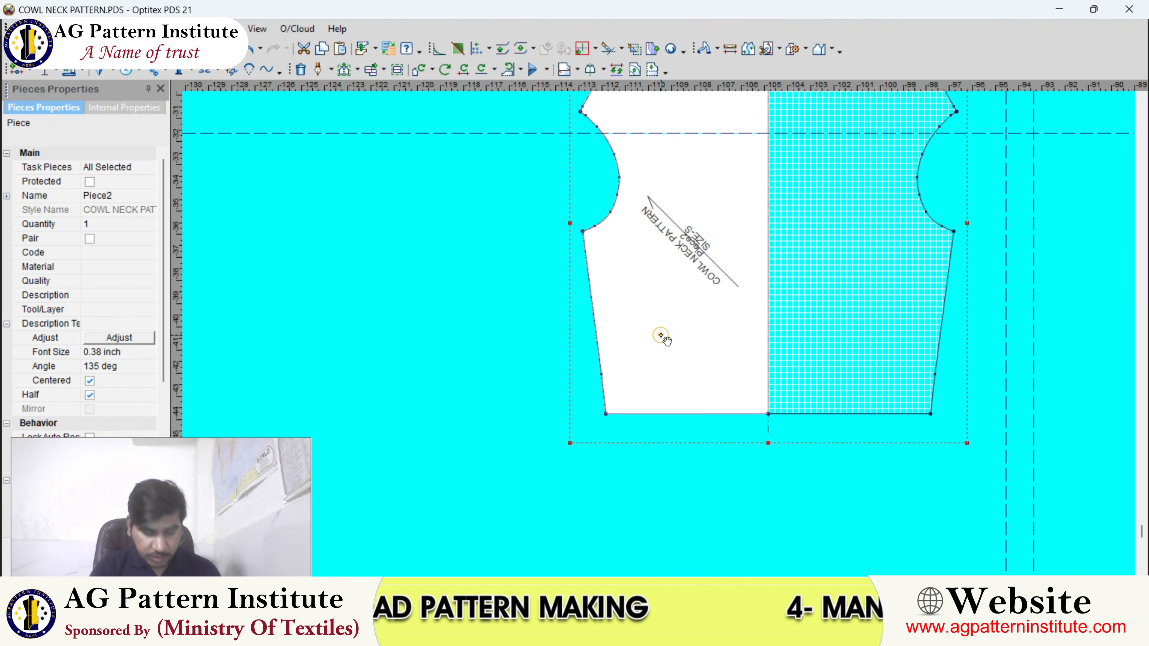
pyautogui.scroll(-1, 659, 335)
pyautogui.press('h')
pyautogui.scroll(2, 721, 279)
pyautogui.press('space')
pyautogui.click(599, 426)
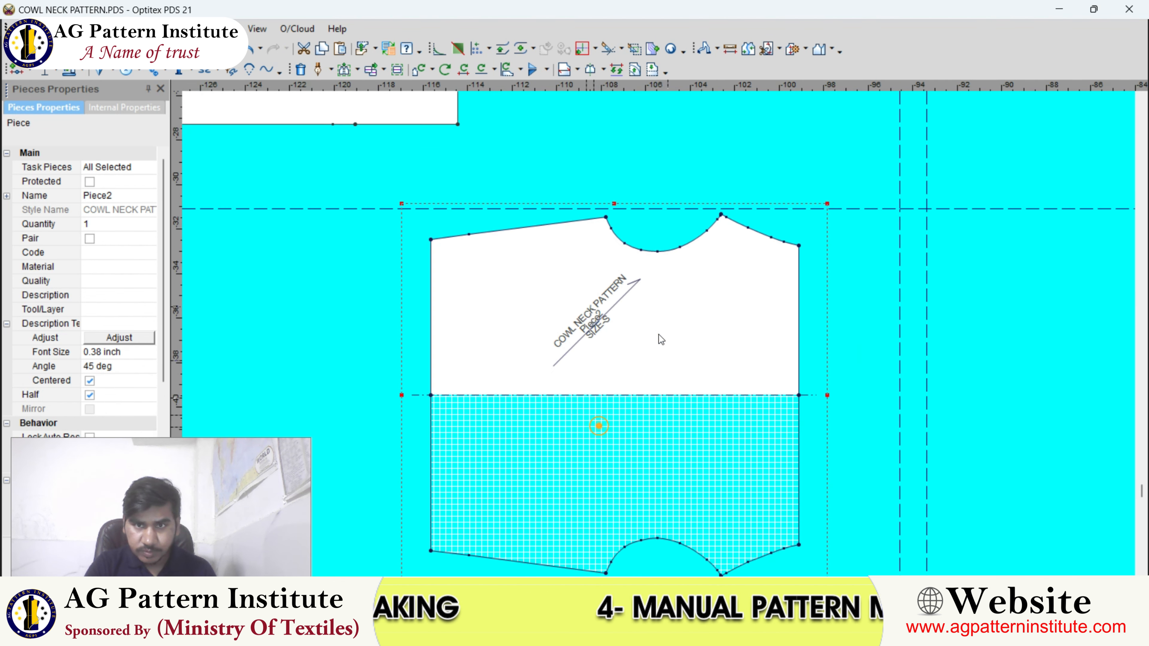
pyautogui.scroll(3, 659, 334)
pyautogui.scroll(3, 649, 252)
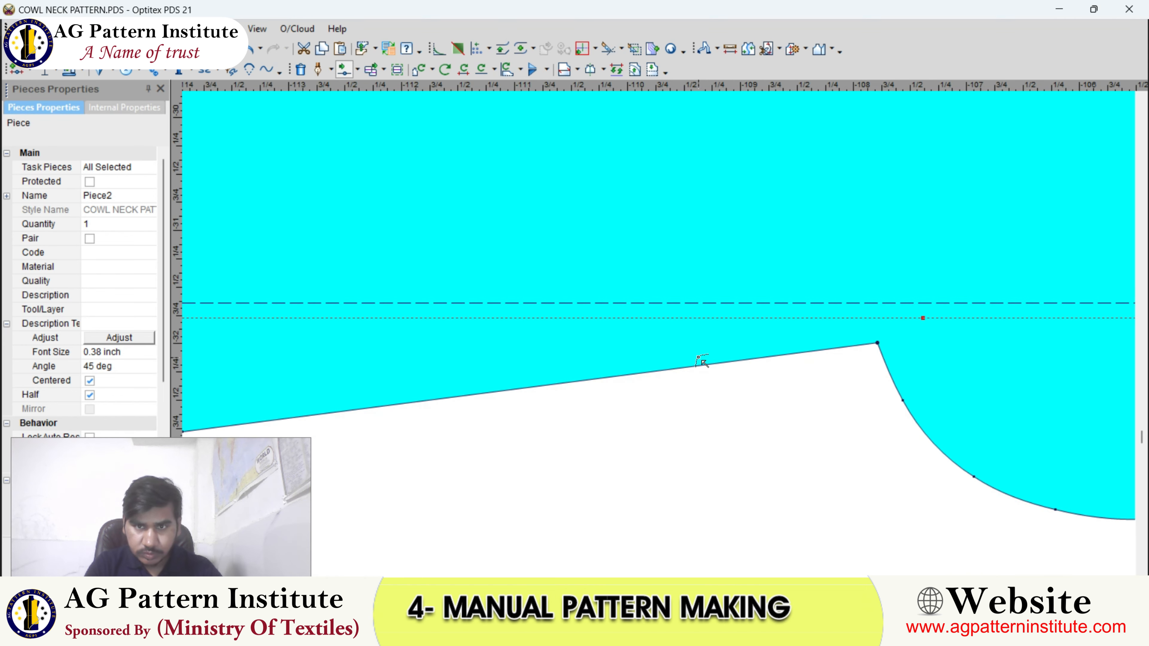
pyautogui.scroll(-5, 662, 338)
pyautogui.rightClick(662, 260)
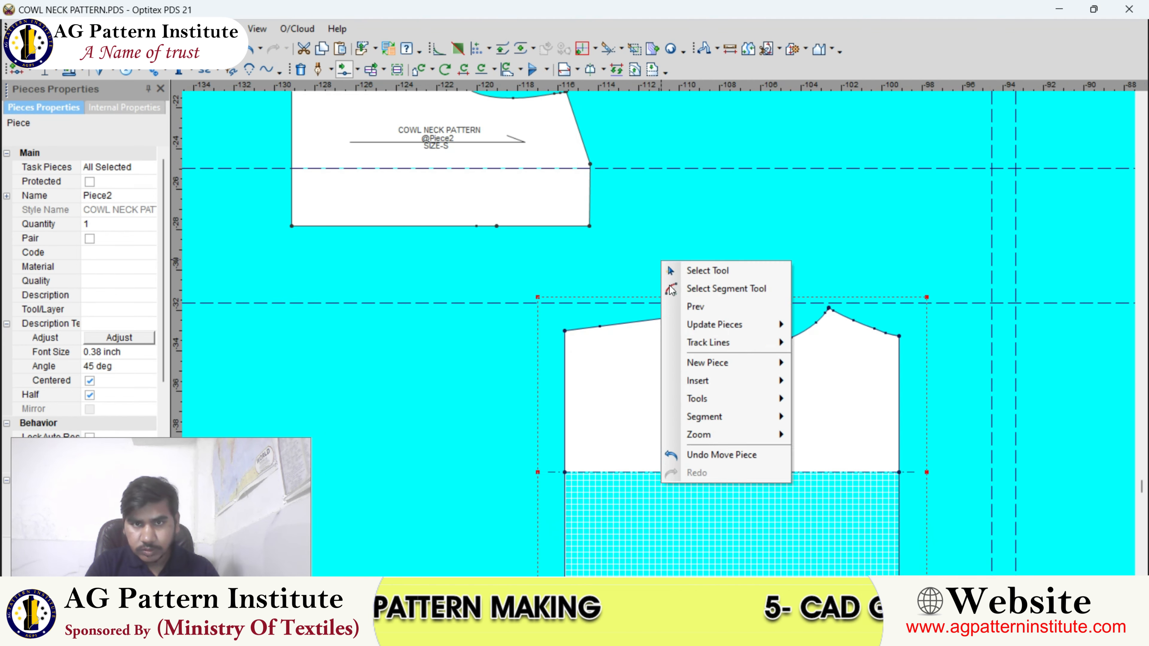
pyautogui.click(667, 272)
# Step: Move the cowl front piece across to the area below the basic bodice front
pyautogui.scroll(-1, 652, 346)
pyautogui.click(569, 340)
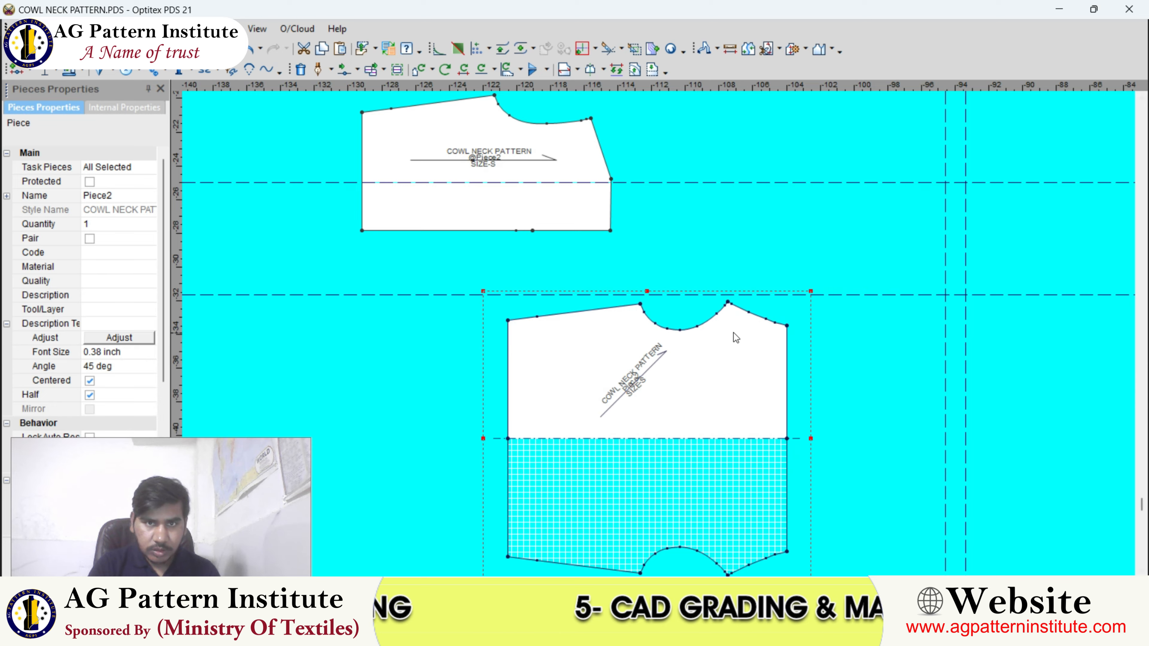
pyautogui.scroll(-3, 732, 334)
pyautogui.scroll(-3, 659, 333)
pyautogui.press('space')
pyautogui.click(790, 296)
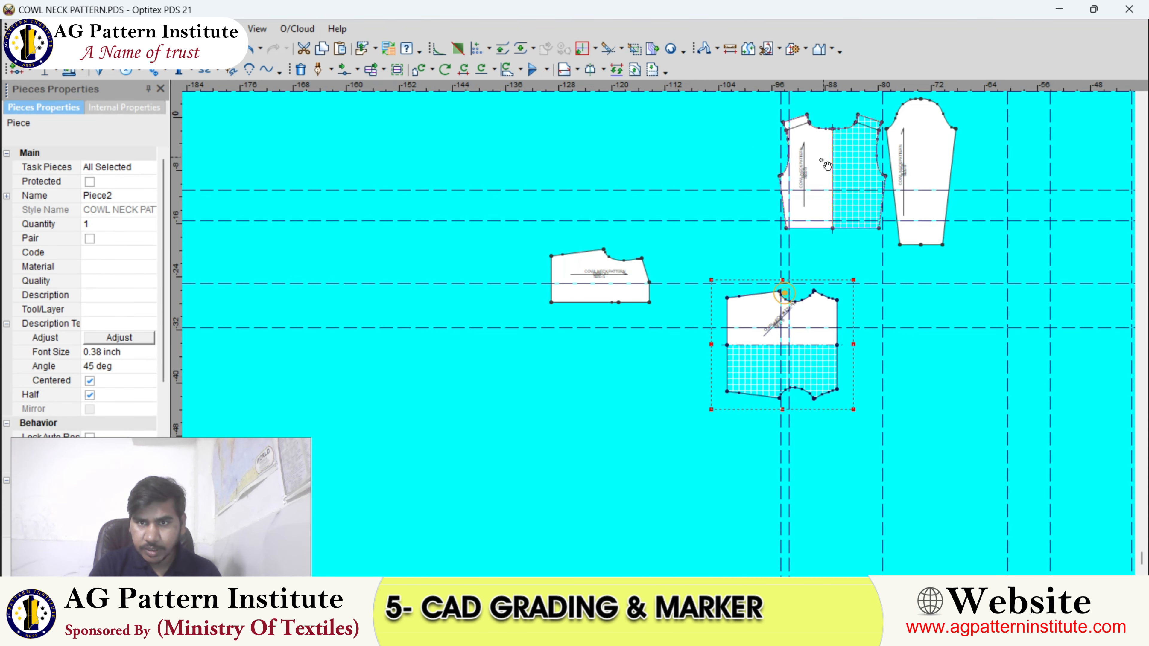
# Step: Move the basic bodice front into the empty area beside the cowl piece and rotate it 90 degrees clockwise
pyautogui.press('space')
pyautogui.click(613, 423)
pyautogui.scroll(2, 618, 427)
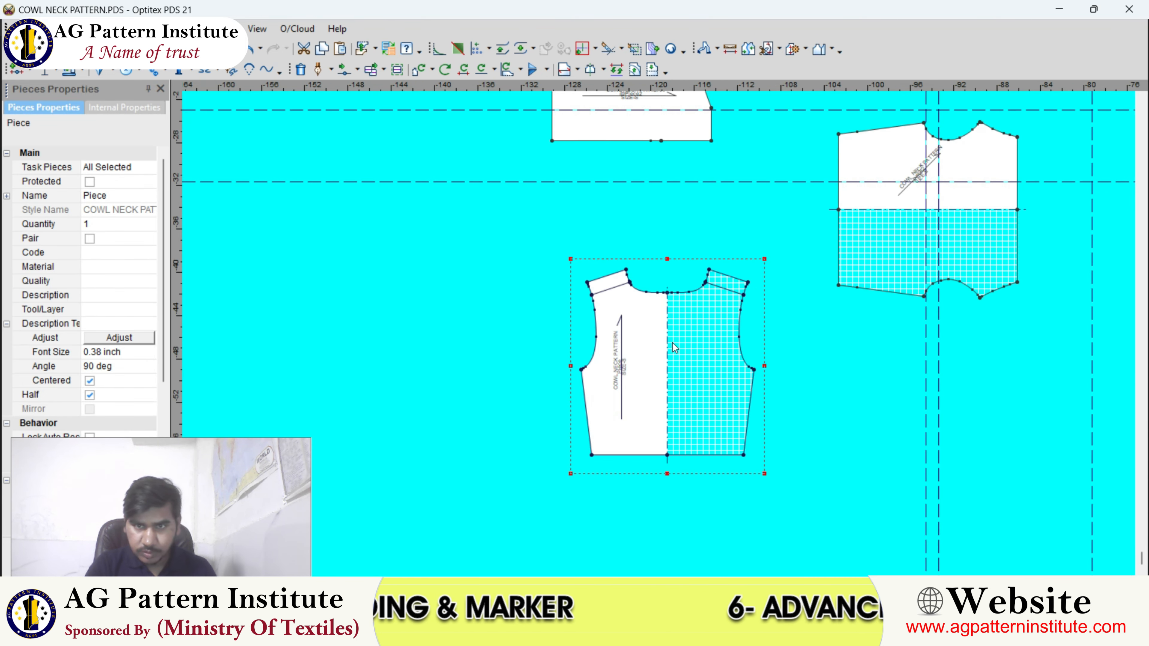
pyautogui.press(']')
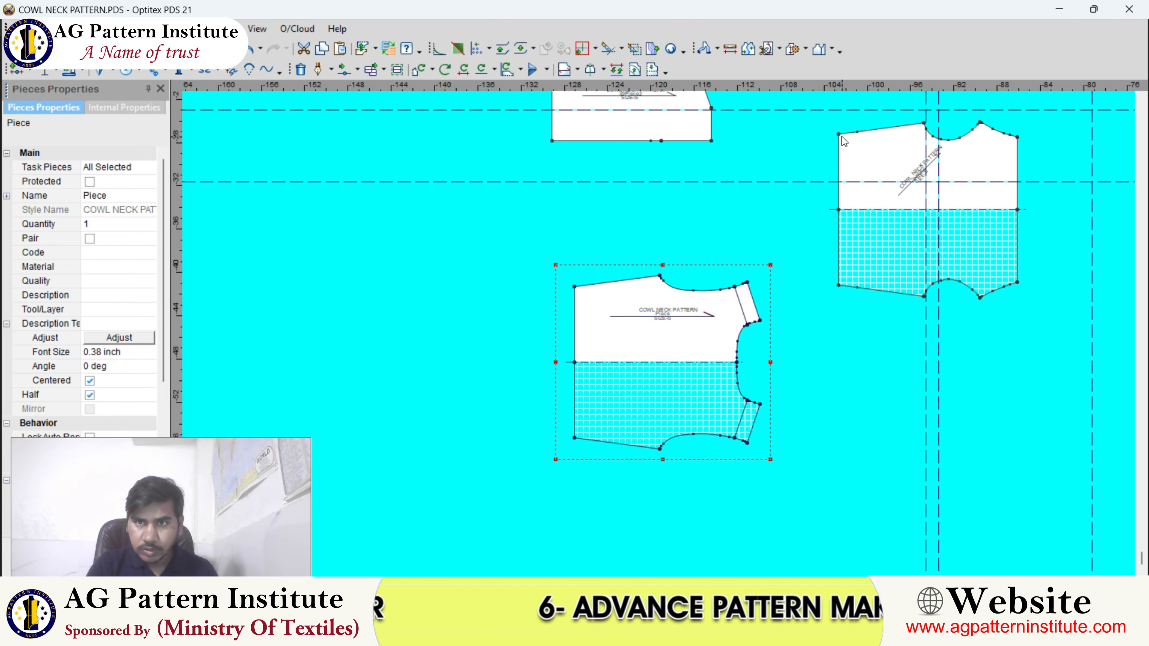
# Step: Overlay the cowl front on the basic bodice at the hem corner to compare outlines, and set it down beside the bodice
pyautogui.moveTo(845, 142); pyautogui.dragTo(581, 294)
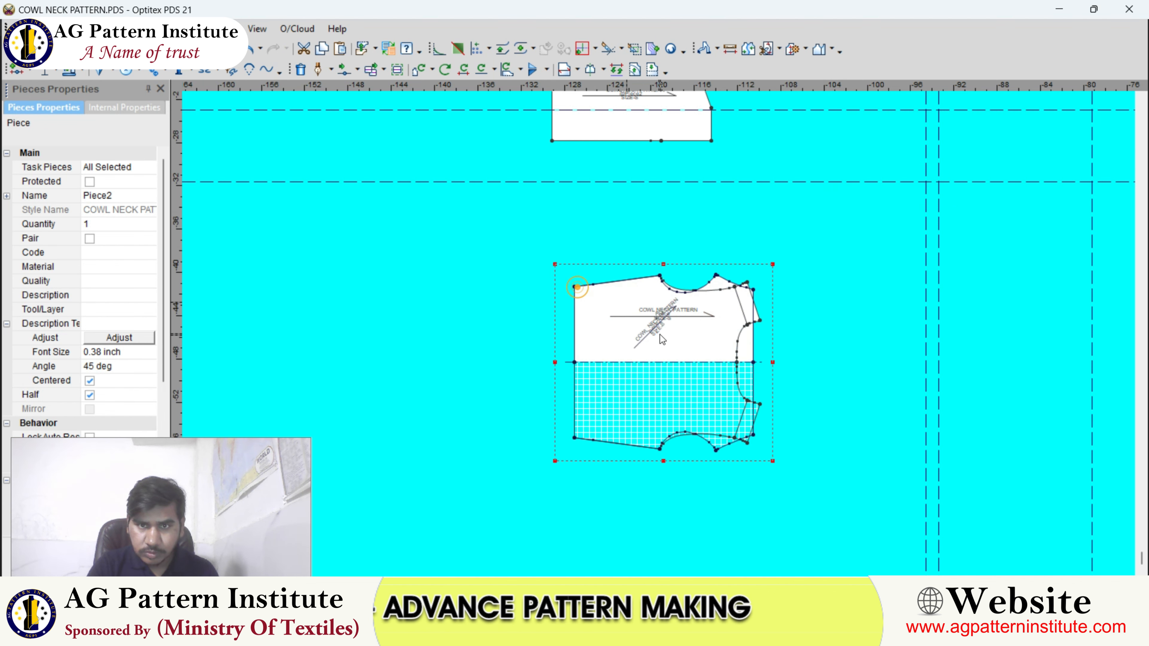
pyautogui.scroll(2, 660, 334)
pyautogui.scroll(-3, 659, 339)
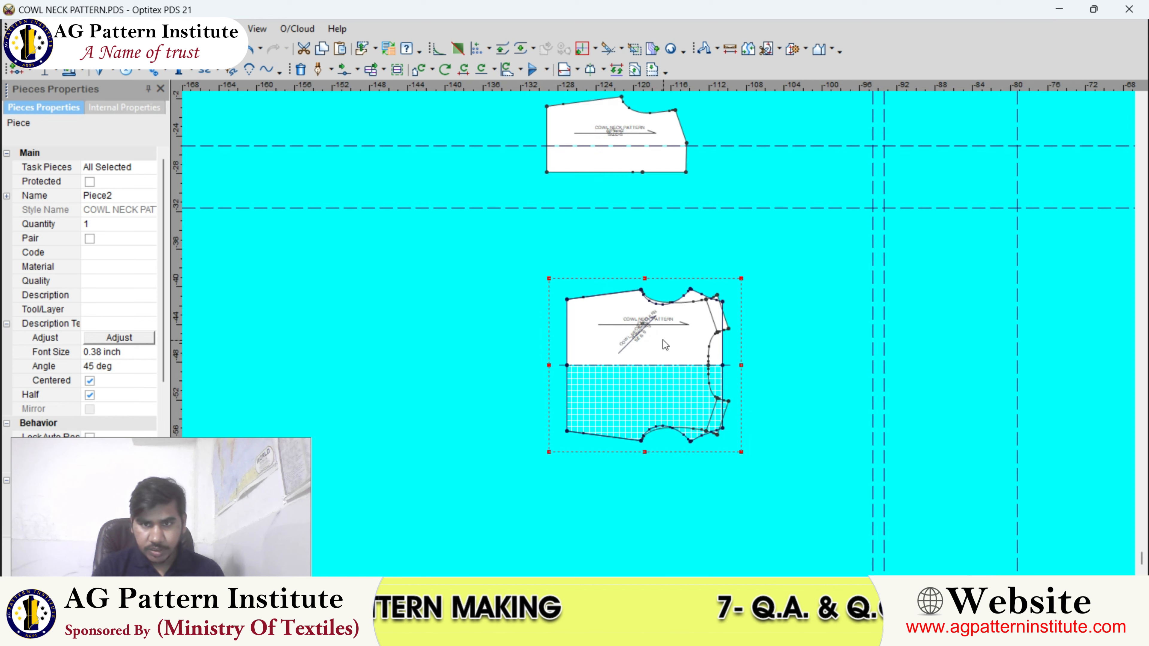
pyautogui.moveTo(662, 337); pyautogui.dragTo(403, 349)
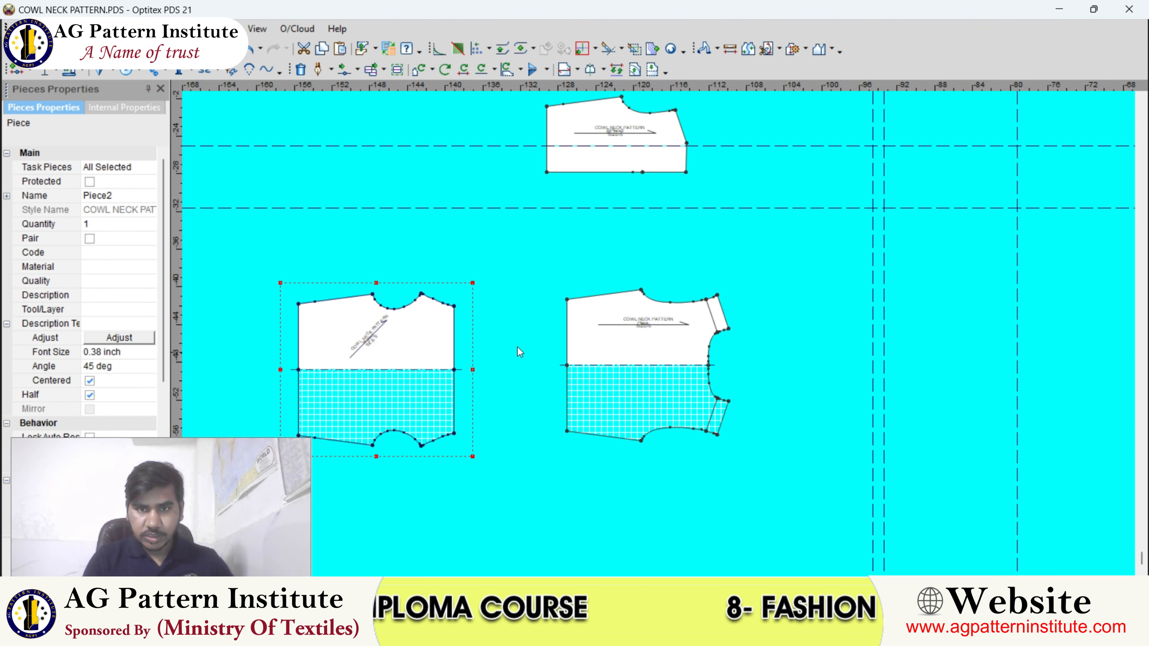
pyautogui.scroll(2, 659, 334)
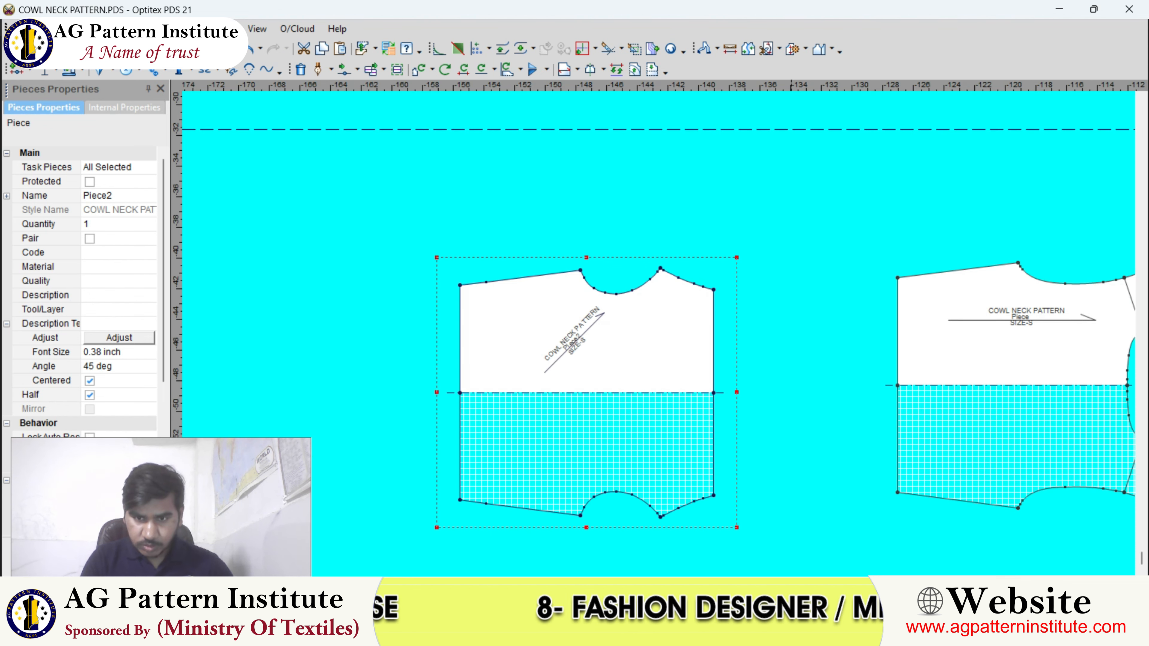
# Step: Examine the cowl drape and shoulder gathers in the GREEN COWL.png reference photo and return to the pattern
pyautogui.click(637, 553)
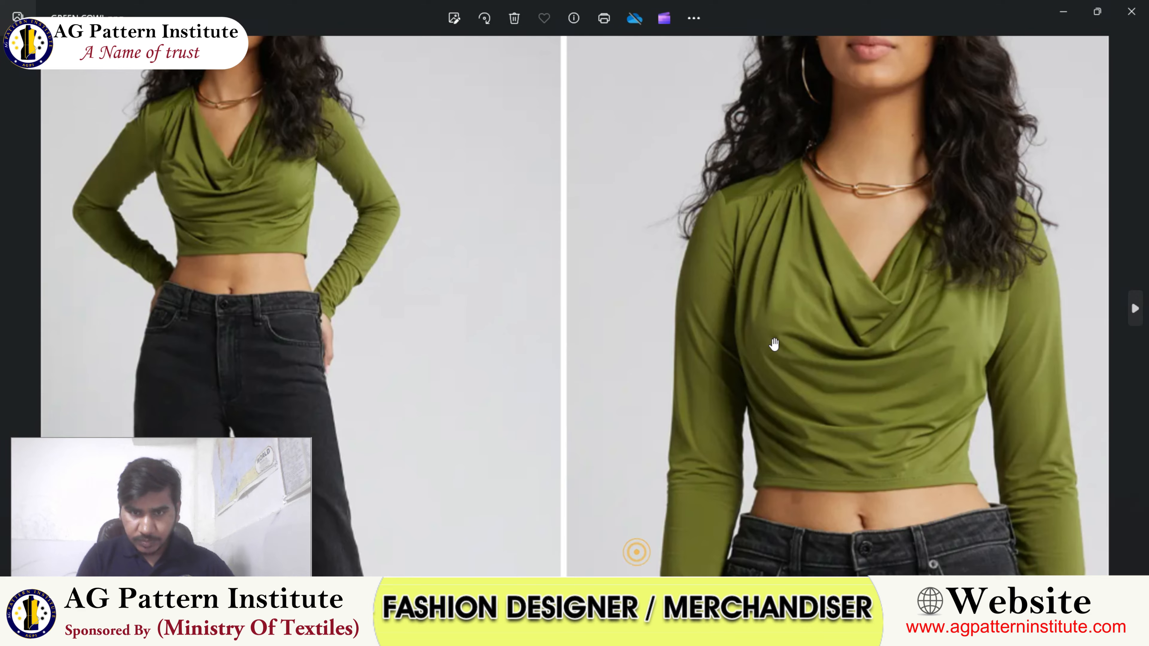
pyautogui.scroll(2, 792, 337)
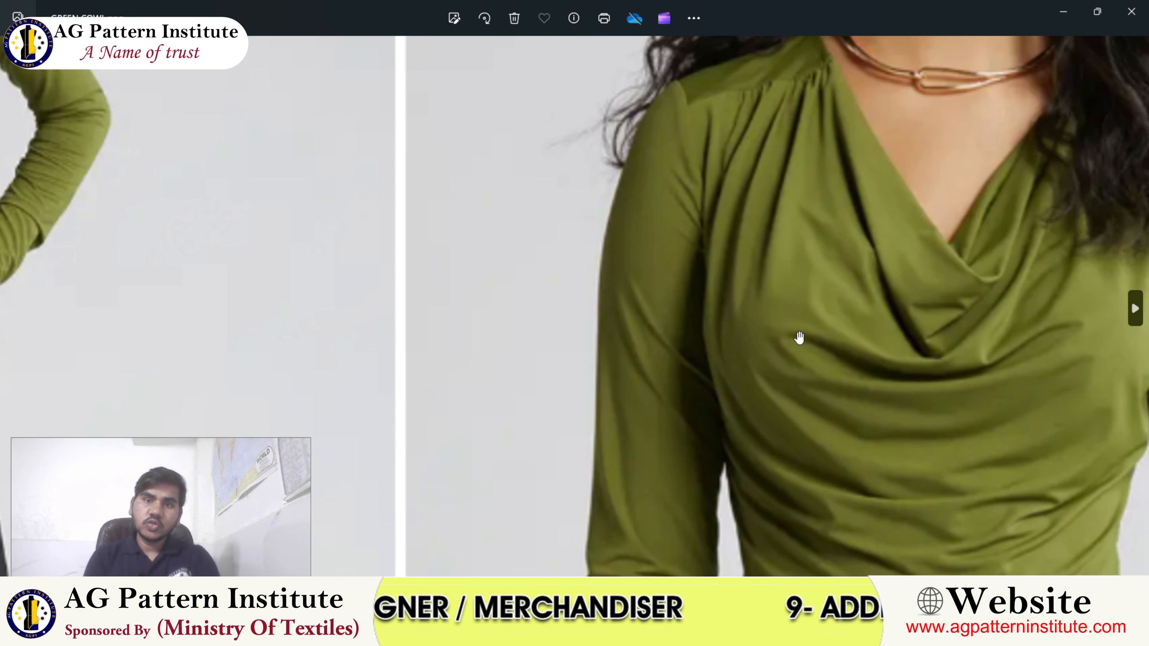
pyautogui.scroll(-3, 799, 338)
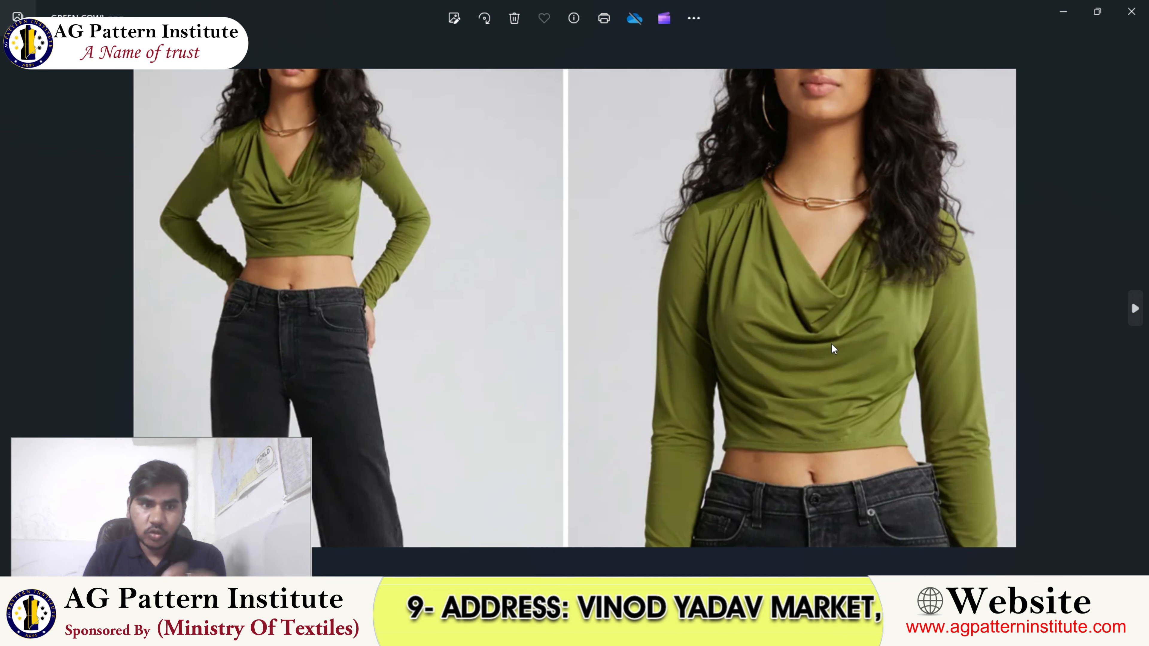
pyautogui.scroll(3, 756, 270)
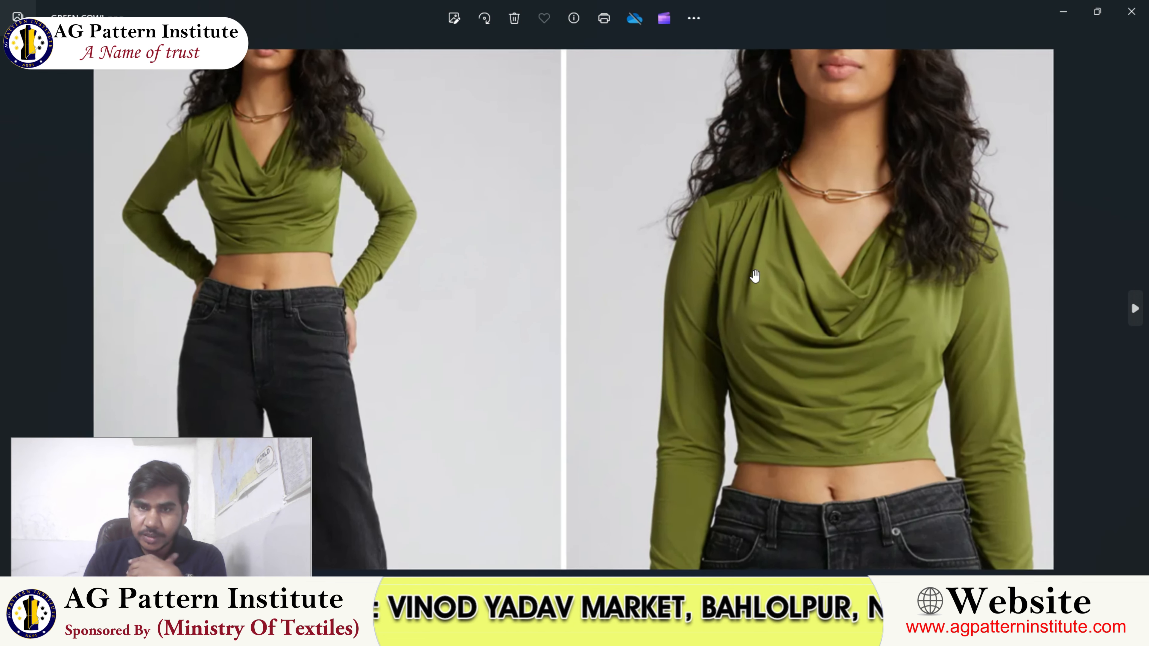
pyautogui.click(741, 633)
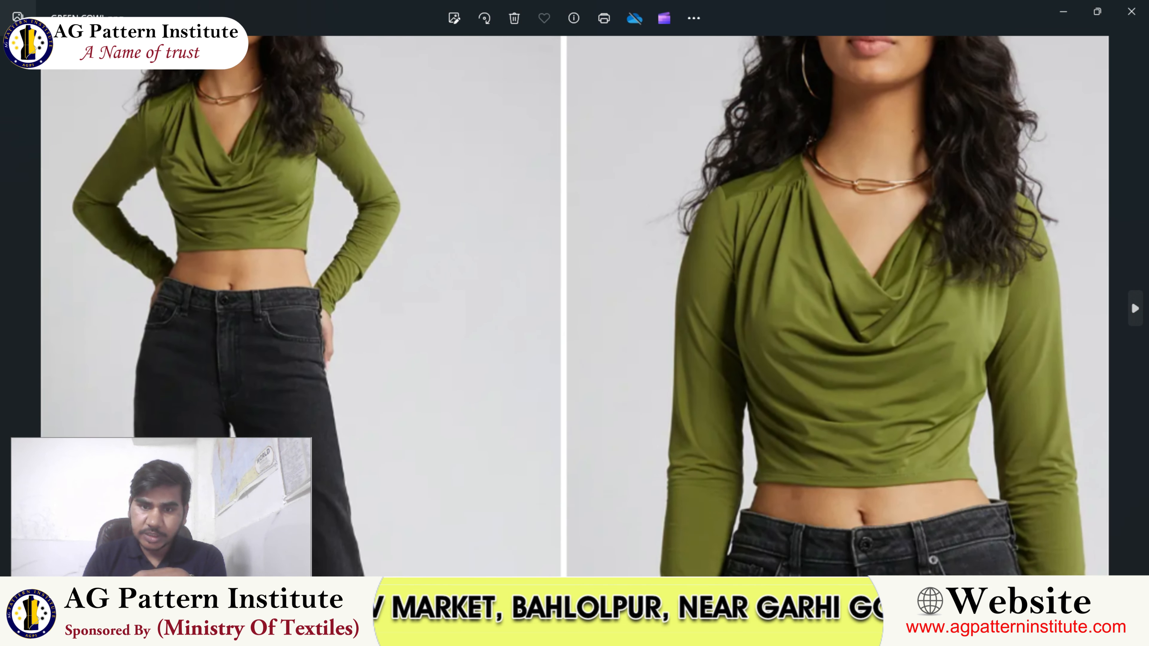
pyautogui.click(1061, 12)
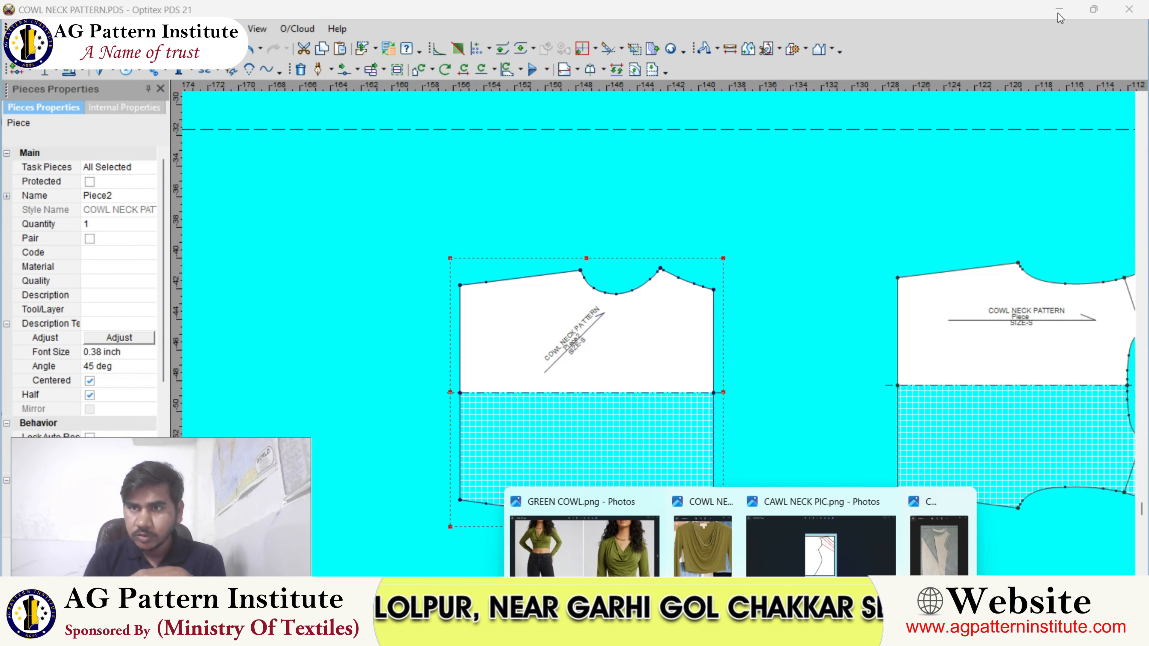
pyautogui.scroll(-2, 784, 293)
pyautogui.scroll(4, 657, 324)
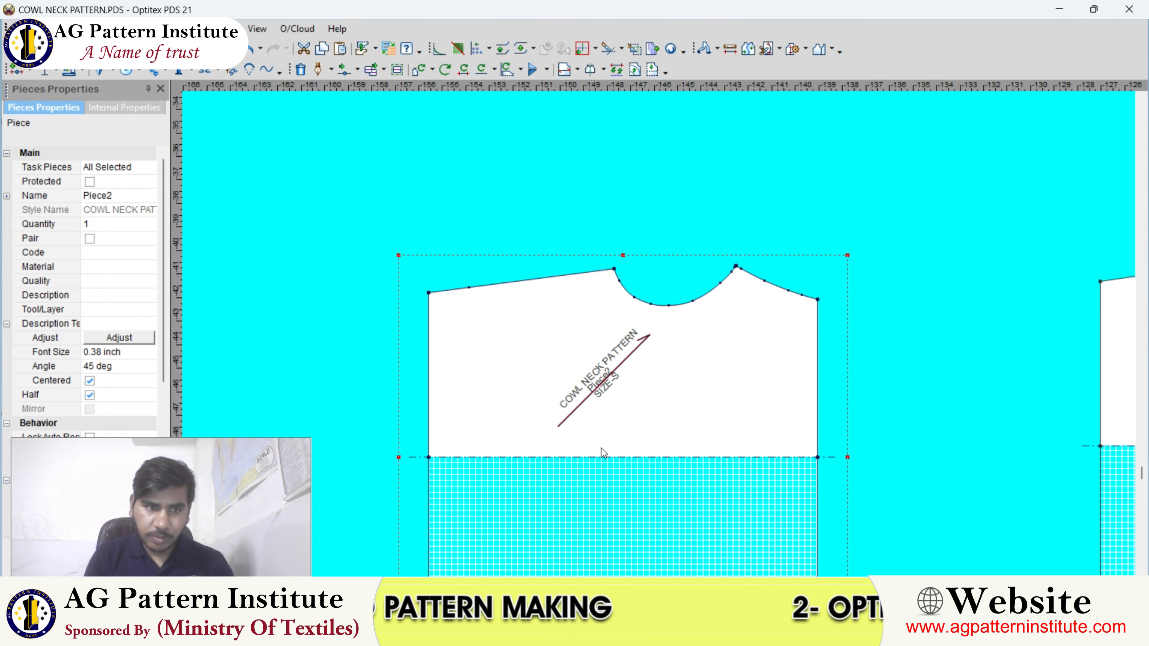
# Step: Reopen the GREEN COWL.png photo in Photos and examine the neckline folds, shoulder yoke and overall top against the pattern
pyautogui.moveTo(707, 638)
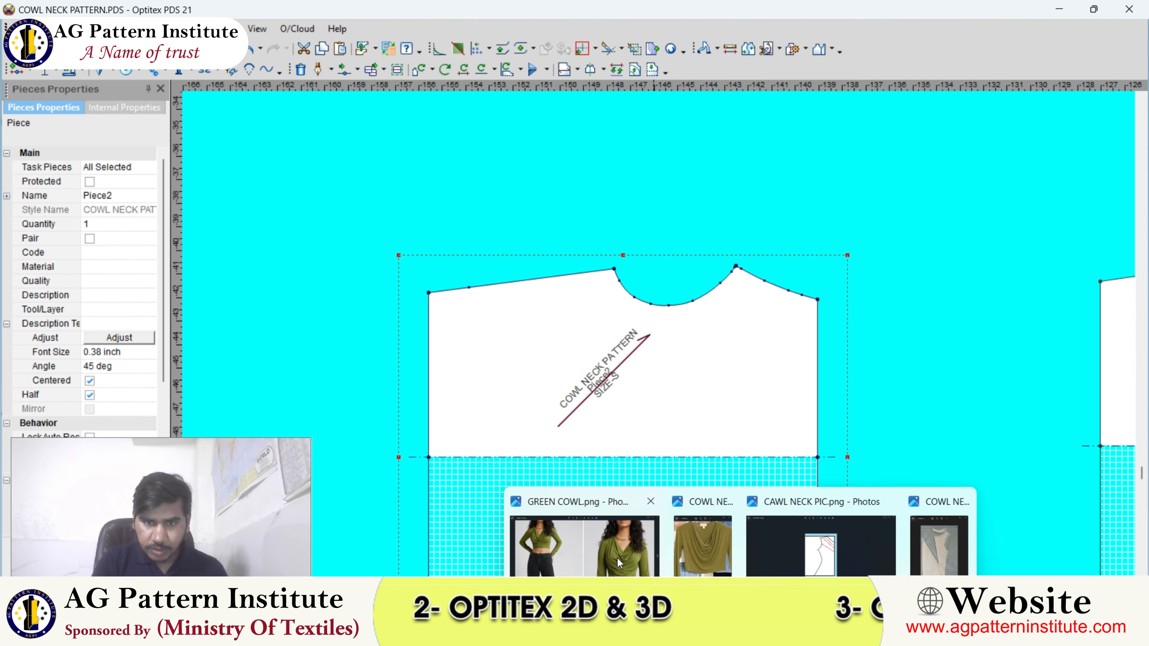
pyautogui.click(635, 552)
pyautogui.scroll(-3, 282, 226)
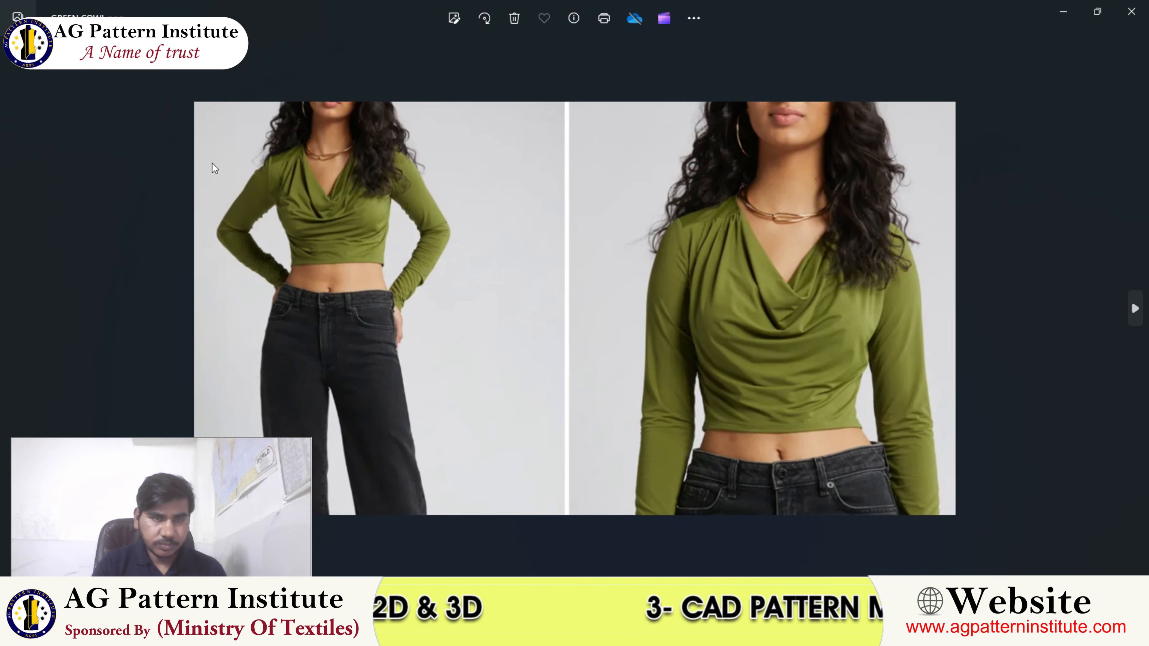
pyautogui.scroll(3, 354, 210)
pyautogui.scroll(2, 209, 206)
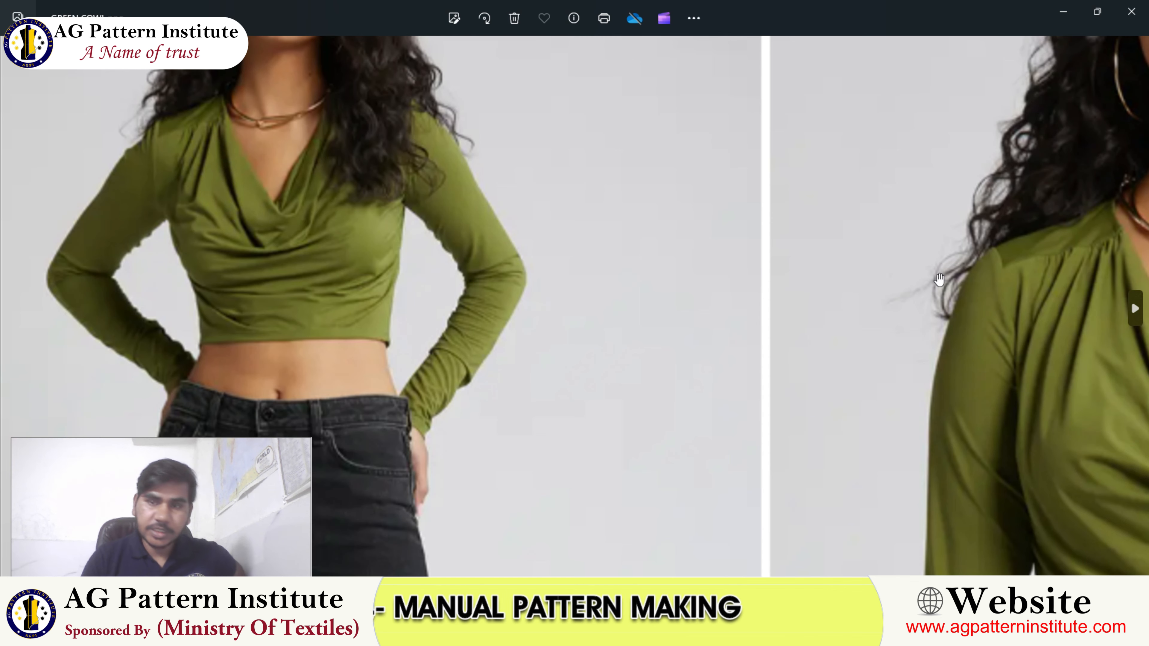
pyautogui.scroll(-4, 964, 190)
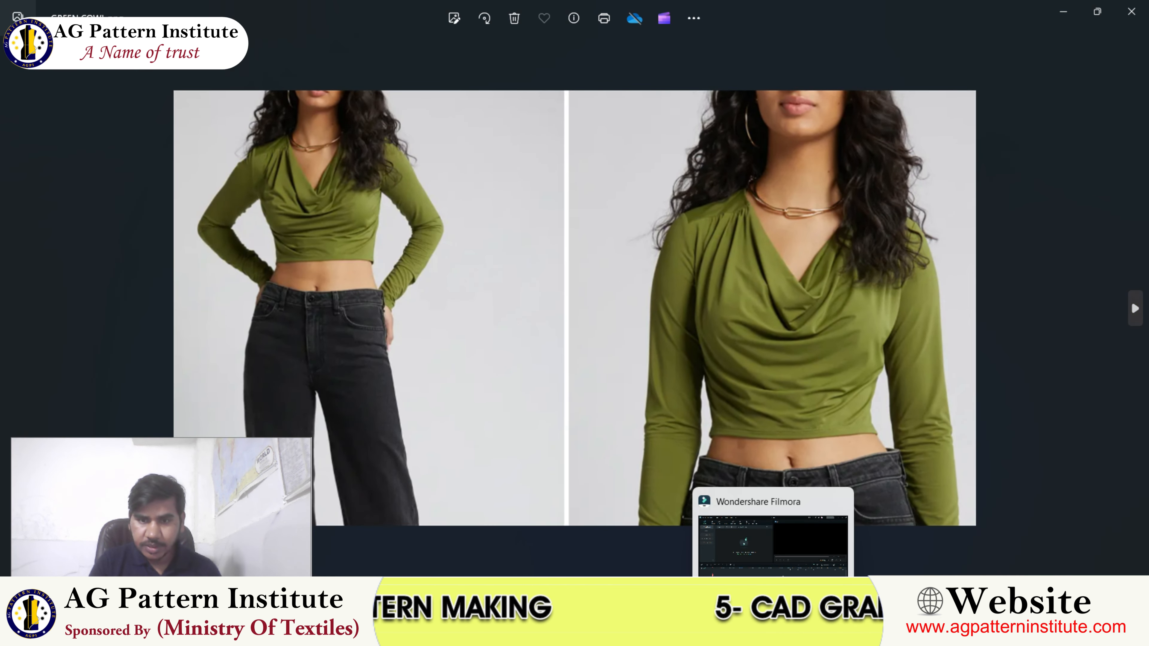
pyautogui.click(704, 632)
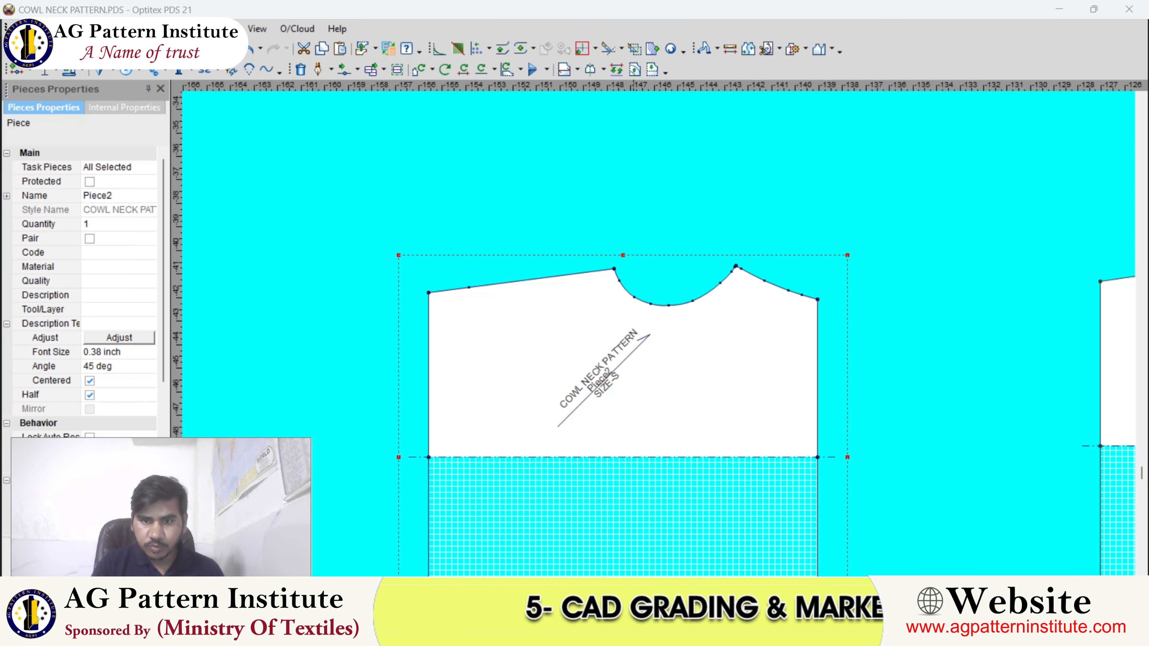
pyautogui.moveTo(718, 632)
pyautogui.click(610, 550)
pyautogui.scroll(5, 742, 272)
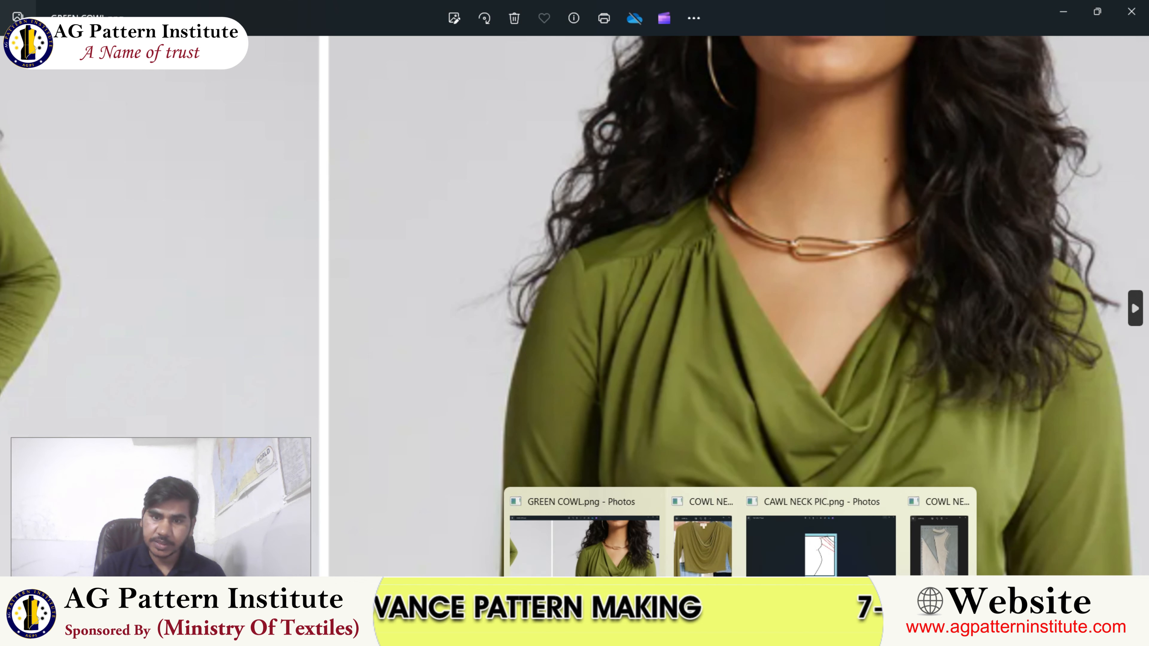
pyautogui.click(706, 632)
# Step: Switch back from the photo to the COWL NECK PATTERN.PDS file and rotate the cowl front piece 90 degrees counterclockwise
pyautogui.scroll(-4, 606, 323)
pyautogui.scroll(2, 657, 335)
pyautogui.click(636, 312)
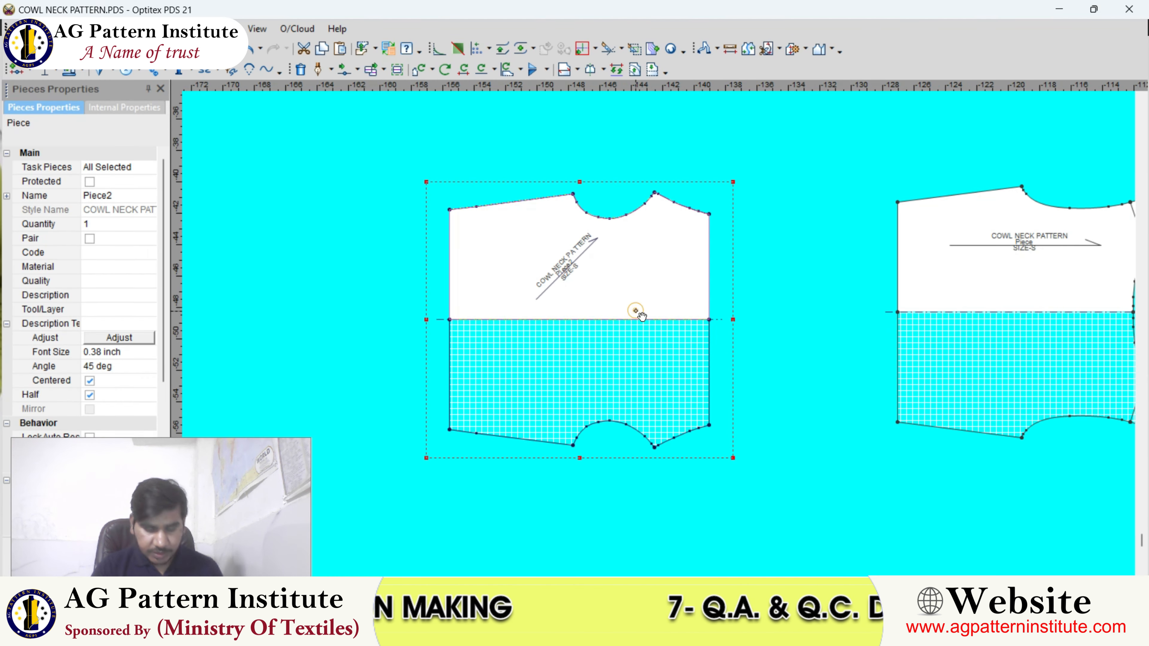
pyautogui.scroll(-1, 636, 312)
pyautogui.press('[')
pyautogui.scroll(4, 635, 288)
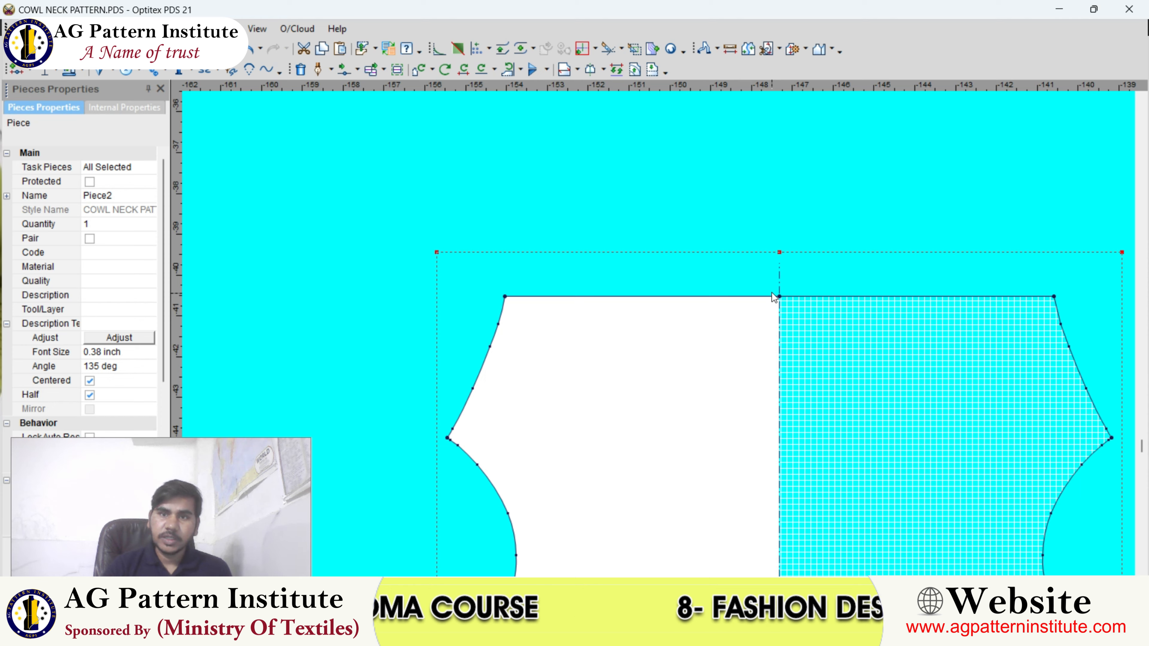
# Step: Draw a slightly sloping inner line below the neckline, from the shoulder seam near the armhole to the centre front fold
pyautogui.scroll(-1, 773, 293)
pyautogui.scroll(1, 659, 334)
pyautogui.press('d')
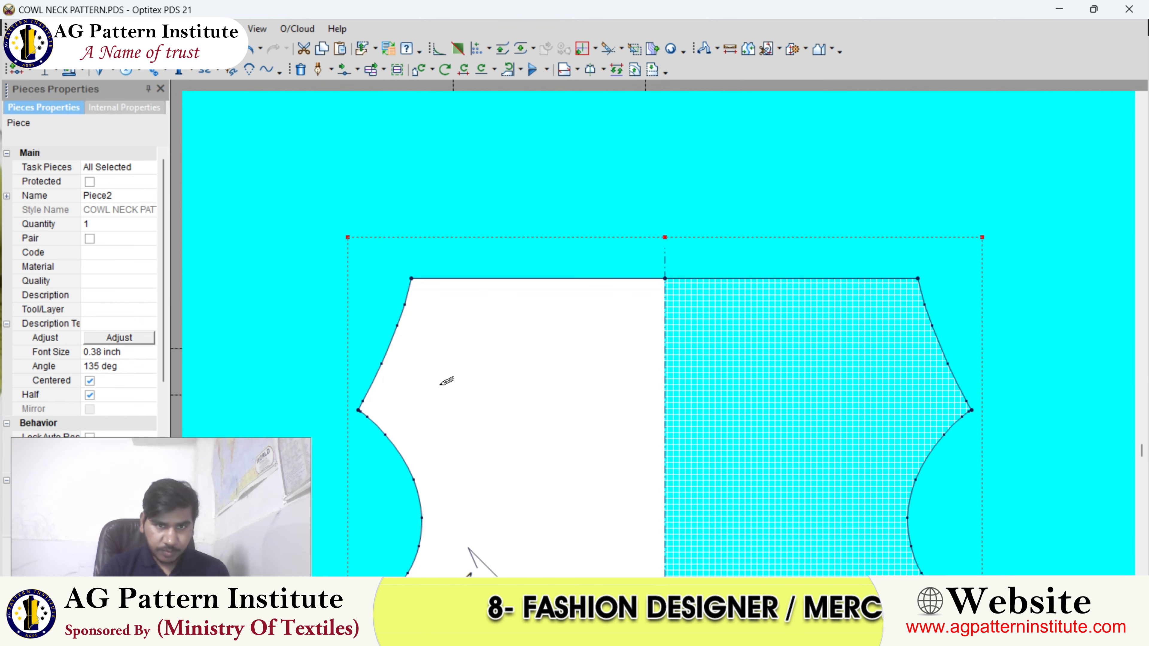
pyautogui.scroll(1, 441, 383)
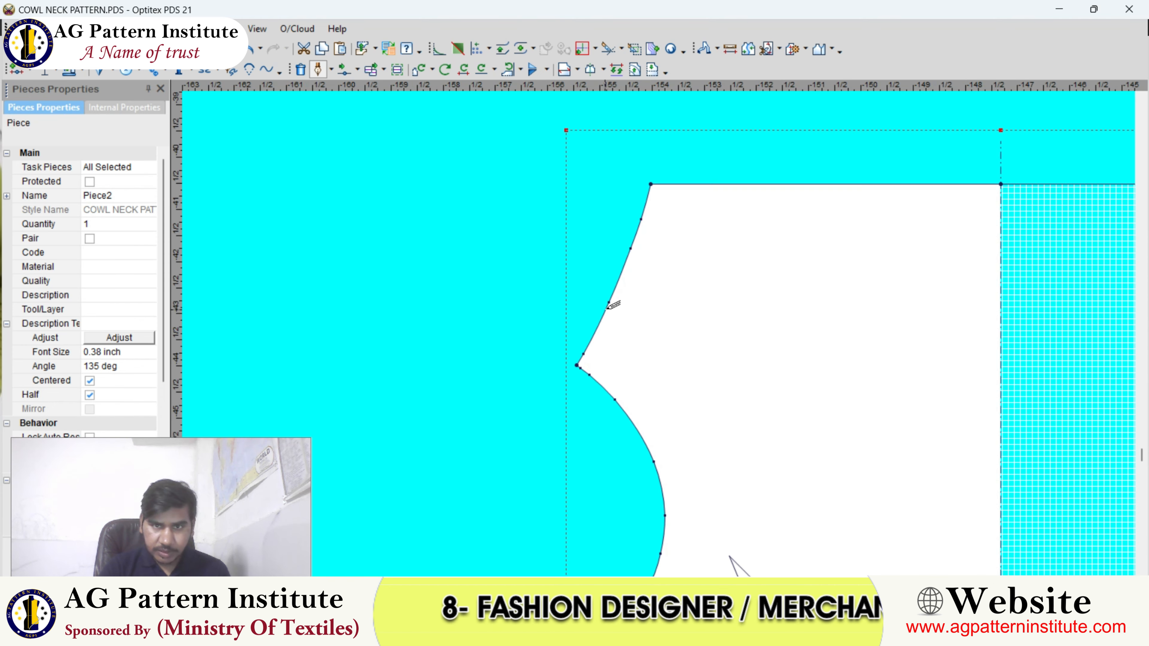
pyautogui.click(596, 331)
pyautogui.click(529, 402)
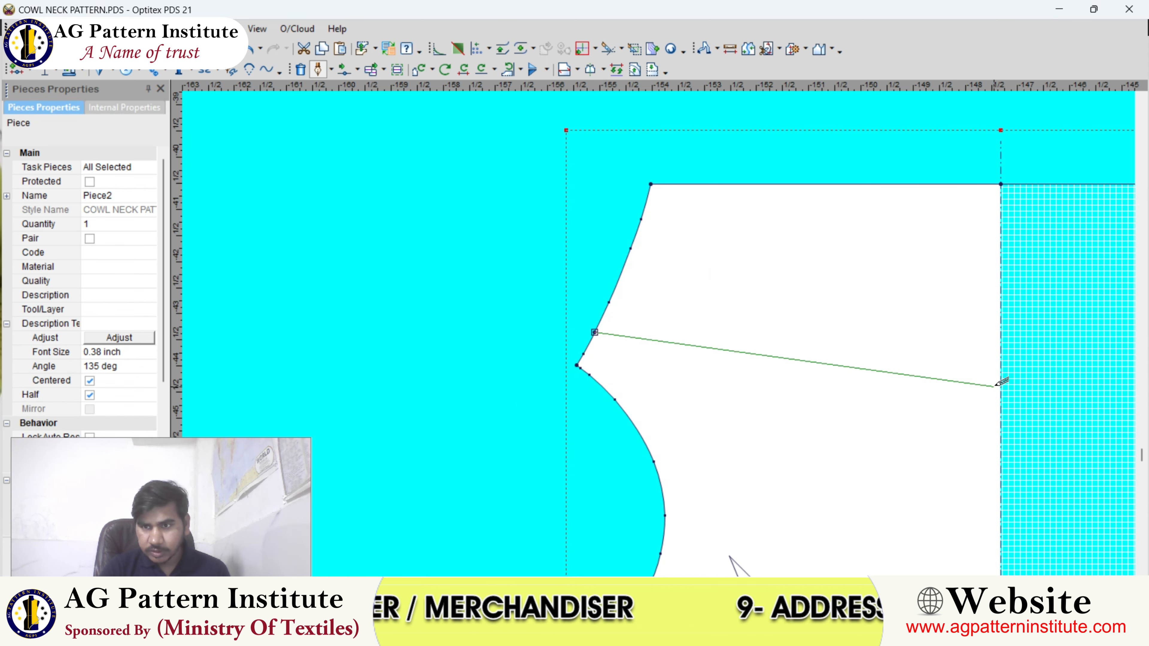
pyautogui.click(1002, 375)
pyautogui.click(374, 377)
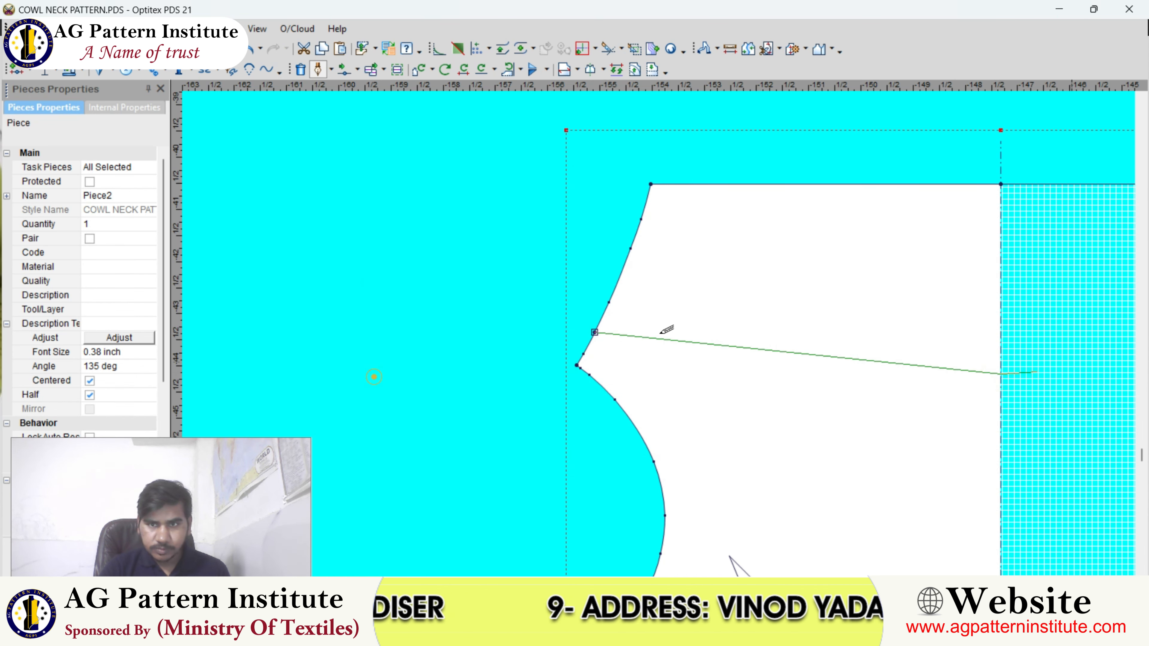
pyautogui.scroll(-1, 571, 222)
pyautogui.rightClick(569, 216)
# Step: Bend the inner line into a shallow downward curve that runs level into the centre front fold
pyautogui.scroll(-2, 577, 253)
pyautogui.scroll(1, 584, 303)
pyautogui.click(584, 303)
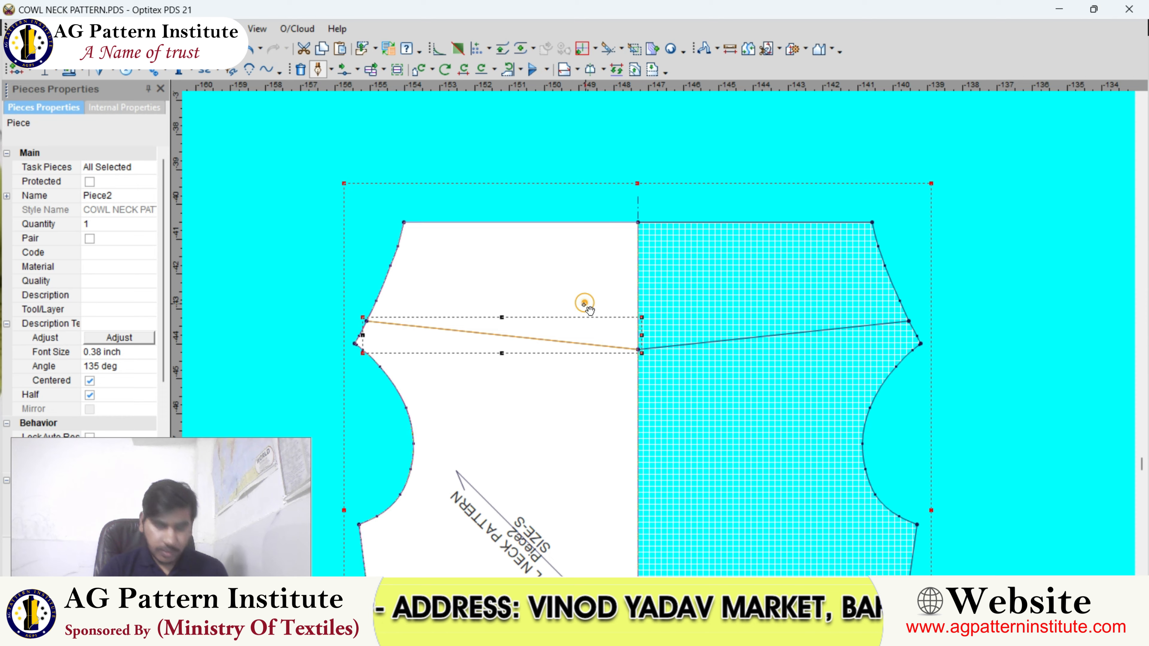
pyautogui.scroll(1, 624, 368)
pyautogui.scroll(2, 627, 371)
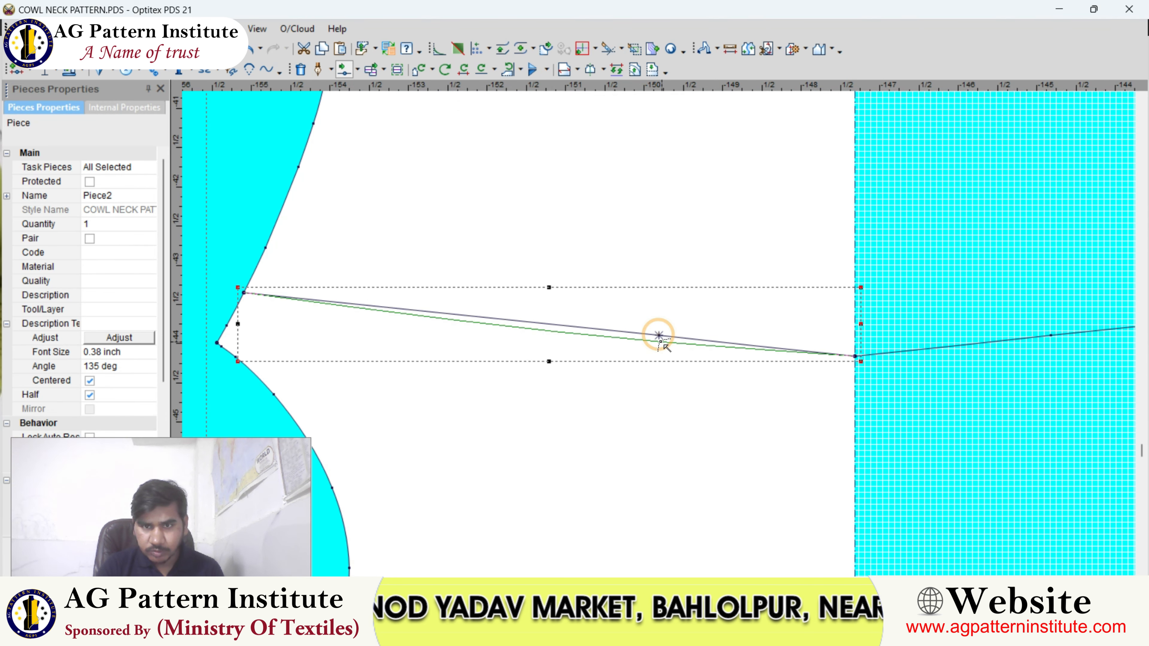
pyautogui.click(663, 345)
pyautogui.scroll(2, 778, 347)
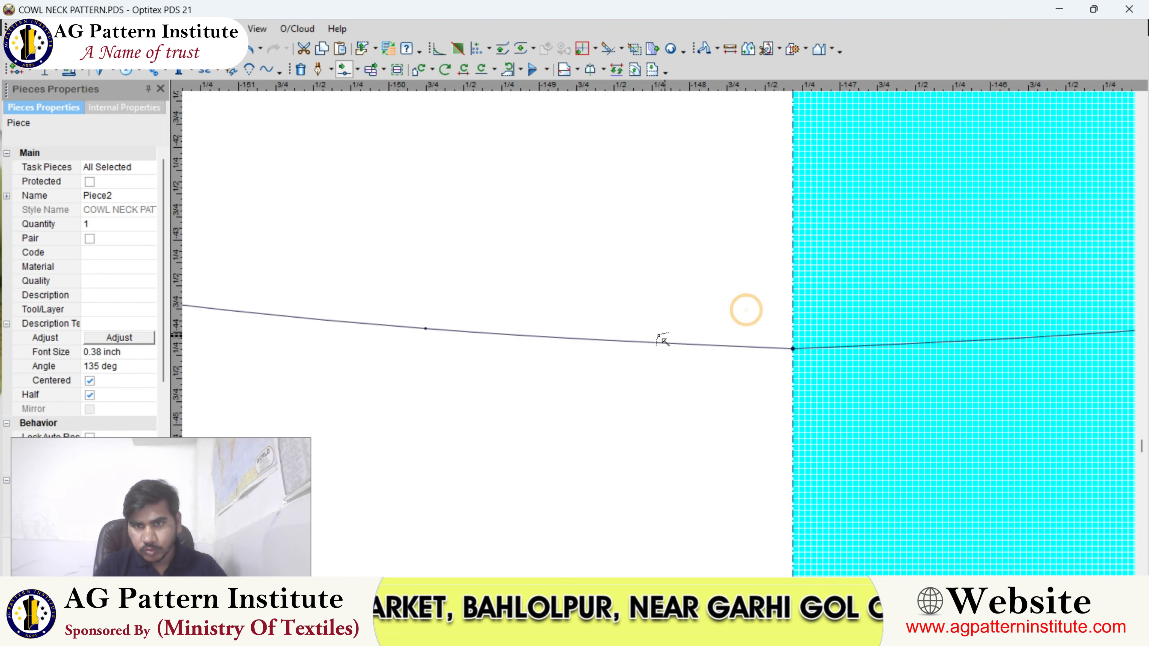
pyautogui.click(673, 344)
pyautogui.press('Return')
pyautogui.scroll(-9, 611, 332)
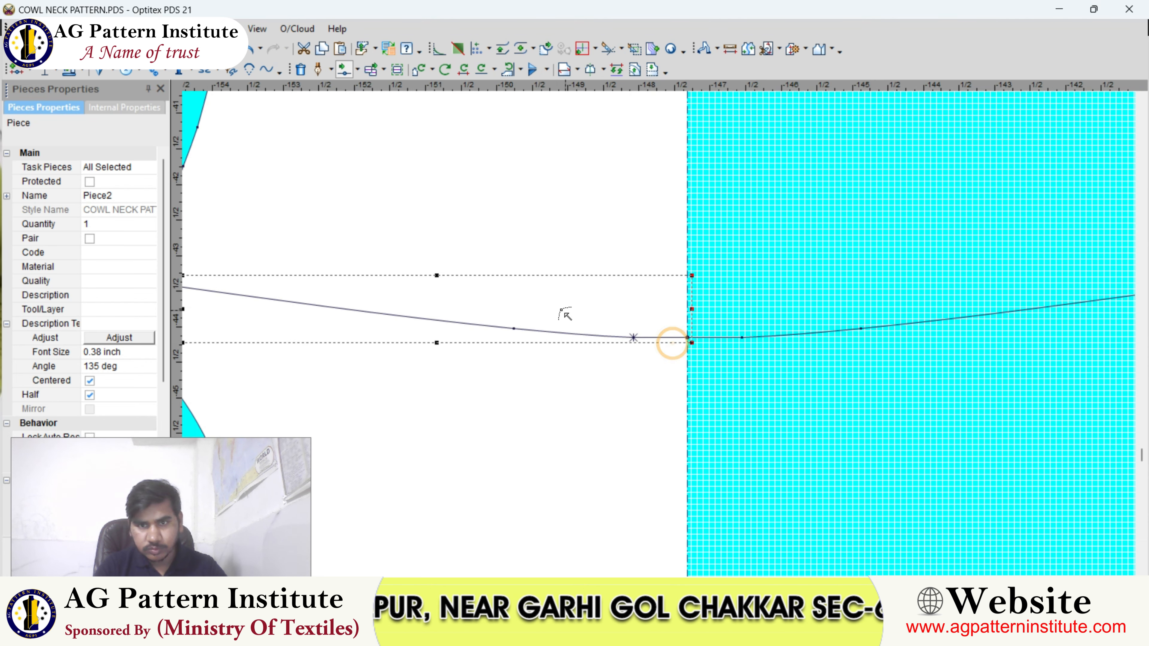
# Step: Move the curve's shoulder end up along the seam and smooth the curve with an additional point near that end
pyautogui.scroll(5, 606, 332)
pyautogui.scroll(1, 611, 316)
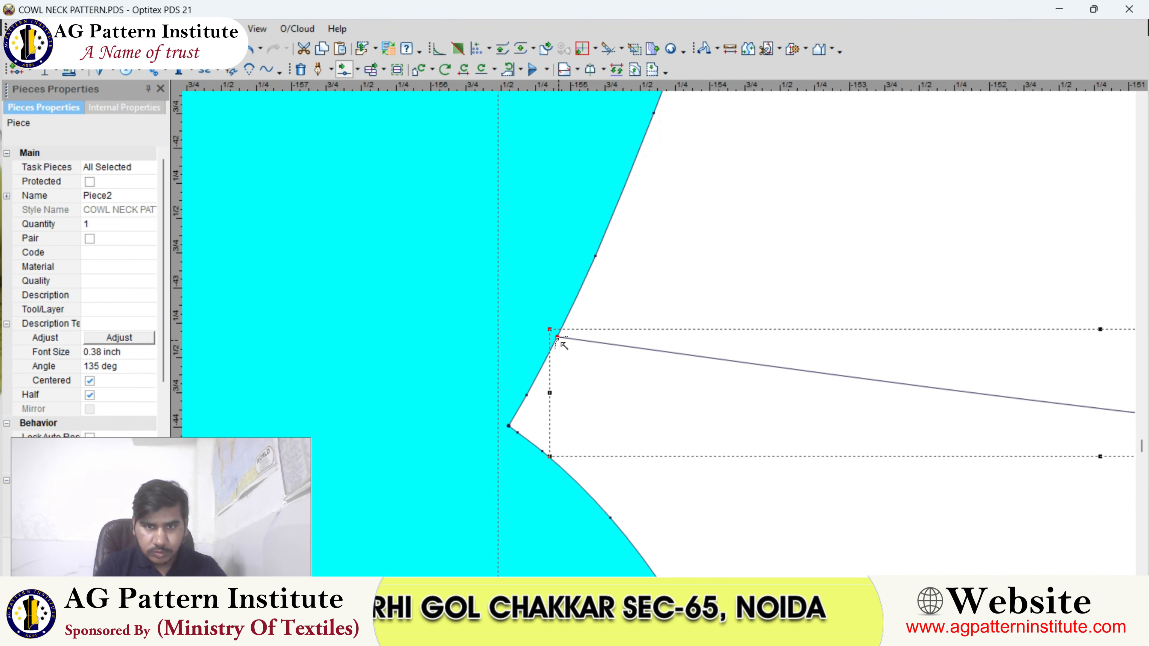
pyautogui.click(598, 257)
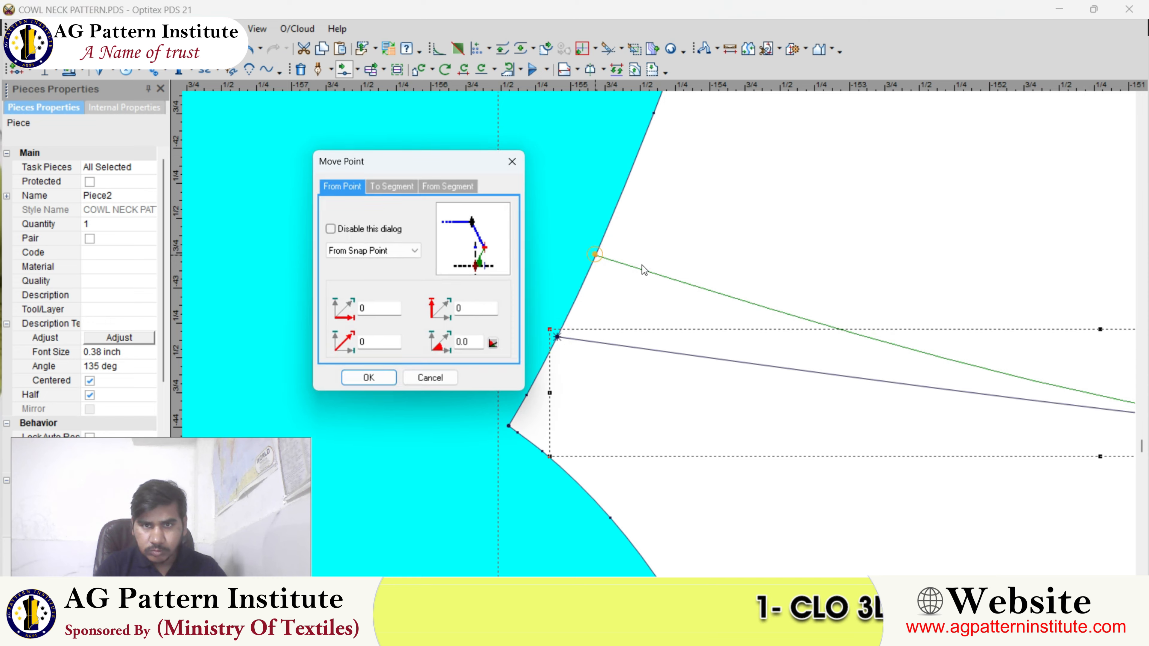
pyautogui.press('Return')
pyautogui.scroll(-3, 662, 334)
pyautogui.scroll(3, 663, 338)
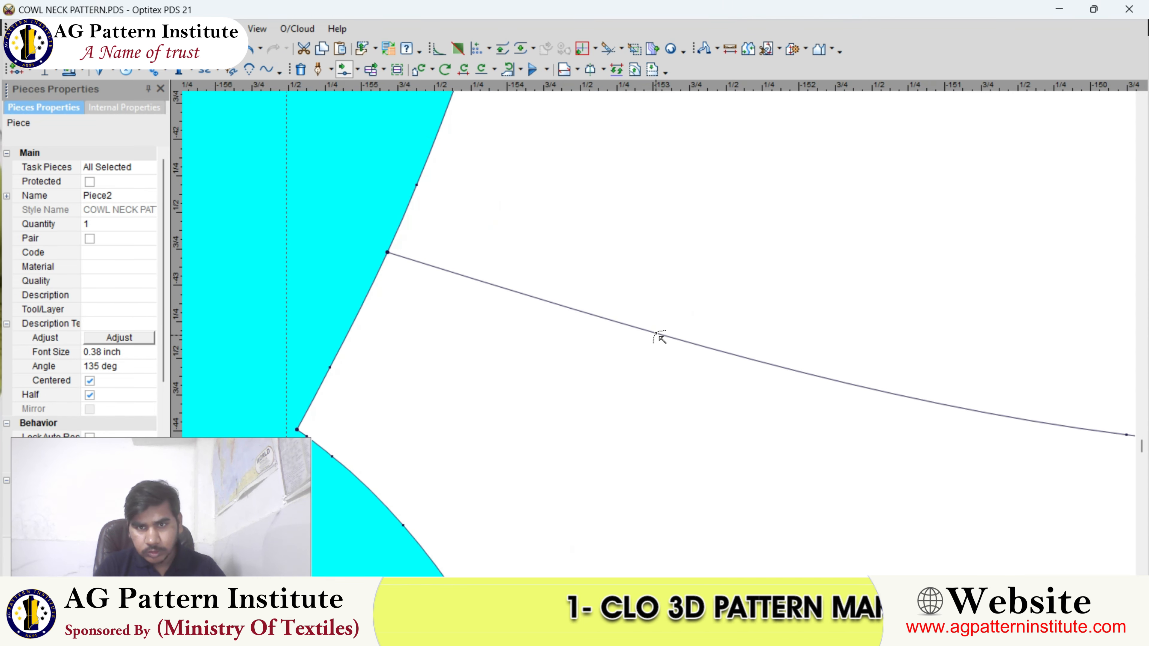
pyautogui.click(659, 337)
pyautogui.press('Return')
pyautogui.scroll(-3, 663, 337)
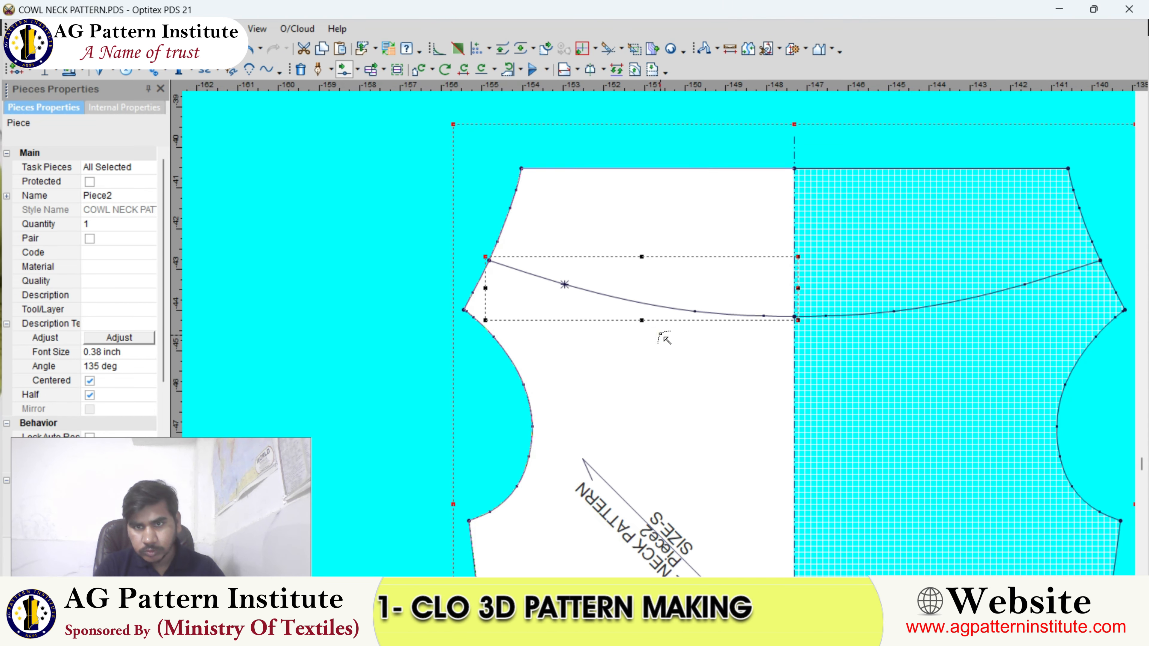
# Step: Mirror the area bounded by the curved line outward across the neckline edge to form a grown-on cowl facing
pyautogui.scroll(-3, 663, 337)
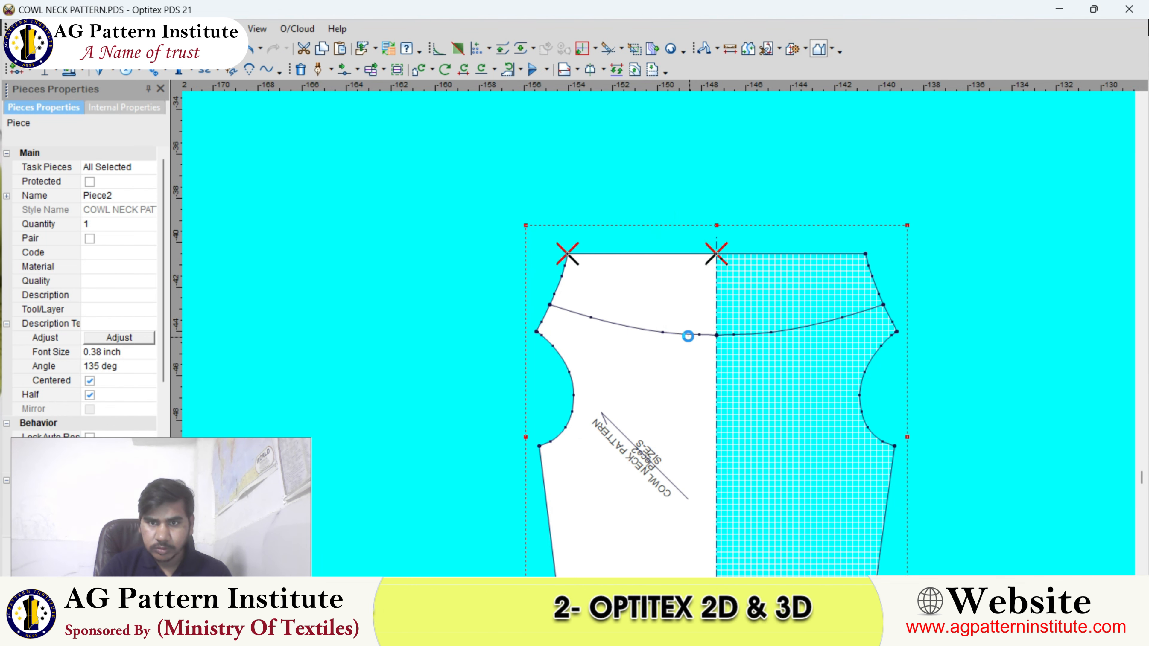
pyautogui.click(688, 336)
pyautogui.scroll(1, 668, 348)
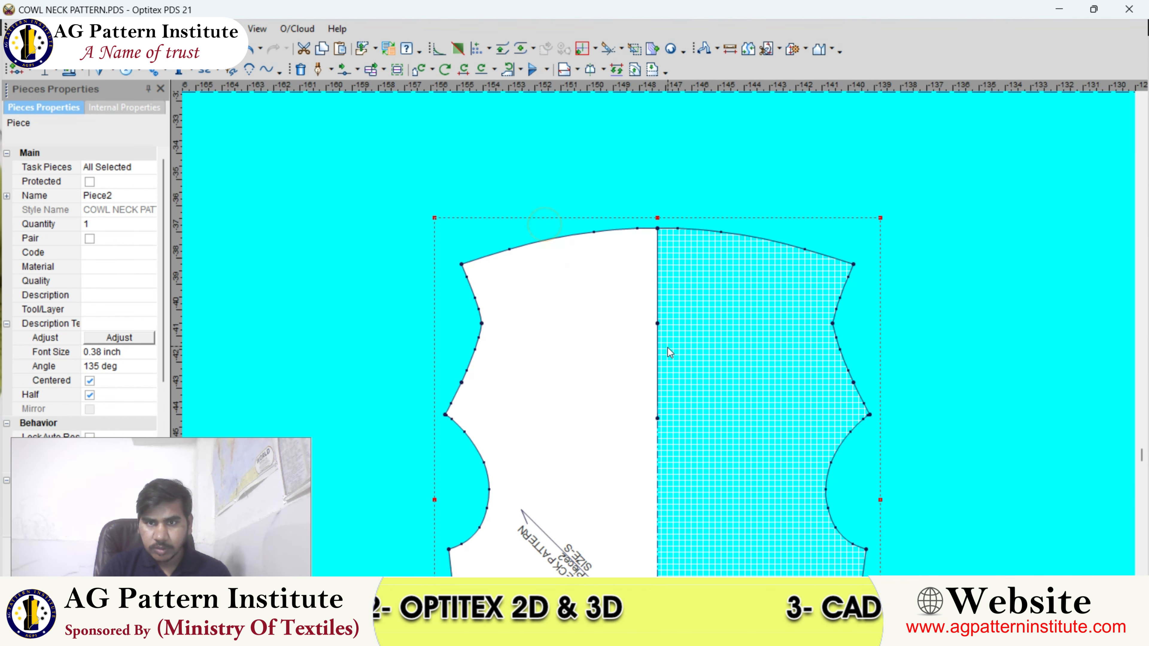
pyautogui.click(660, 360)
pyautogui.scroll(-1, 654, 384)
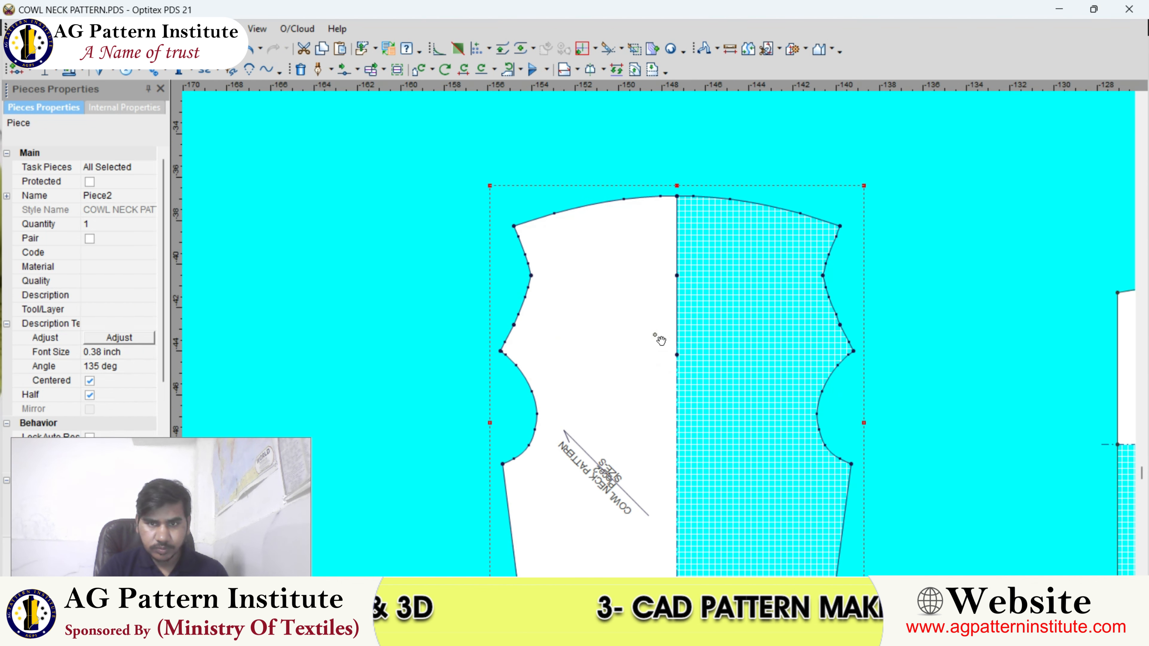
# Step: Open the half piece and set its half line again along the full centre front, from the facing's upper edge to the hem
pyautogui.click(89, 394)
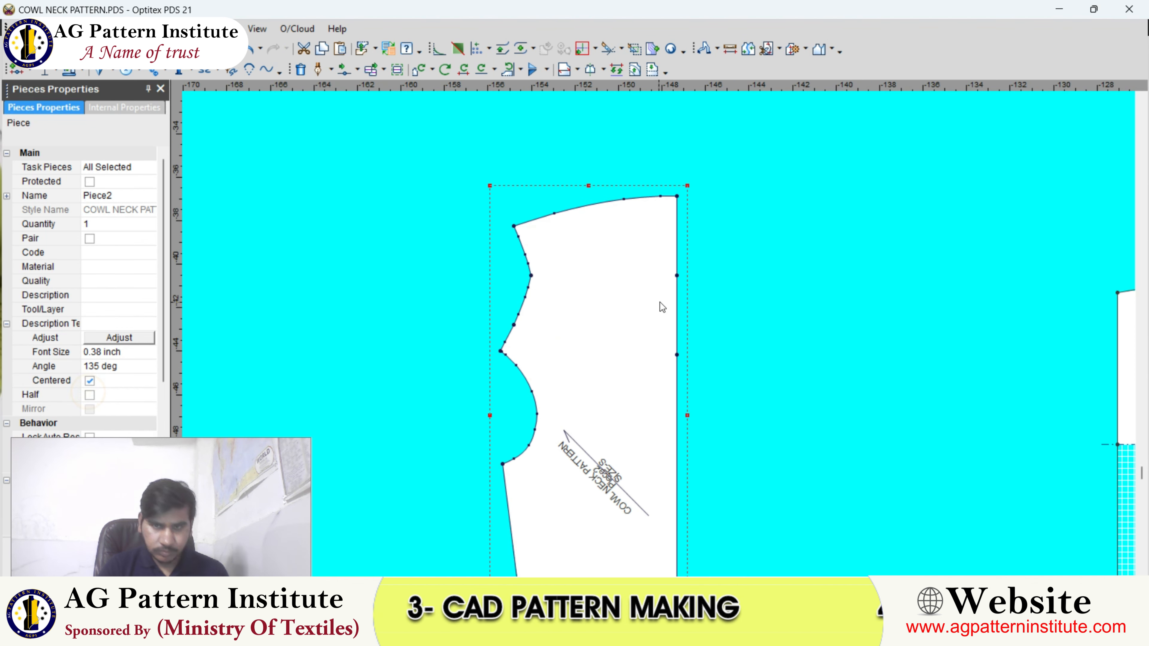
pyautogui.click(677, 196)
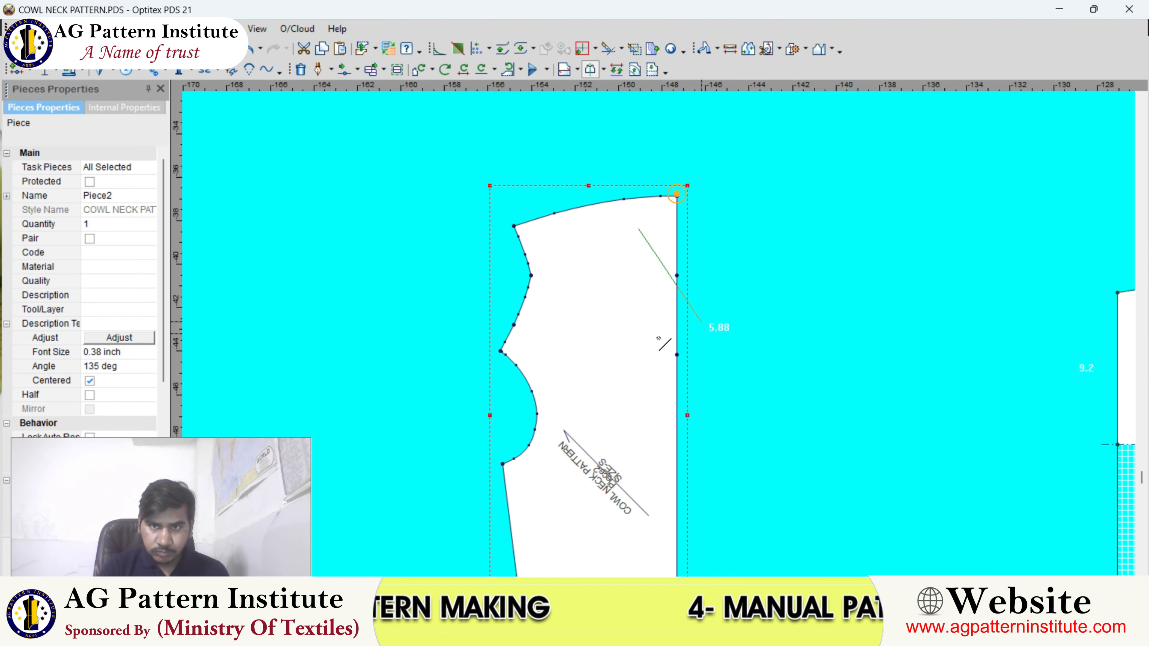
pyautogui.scroll(-2, 662, 345)
pyautogui.click(643, 504)
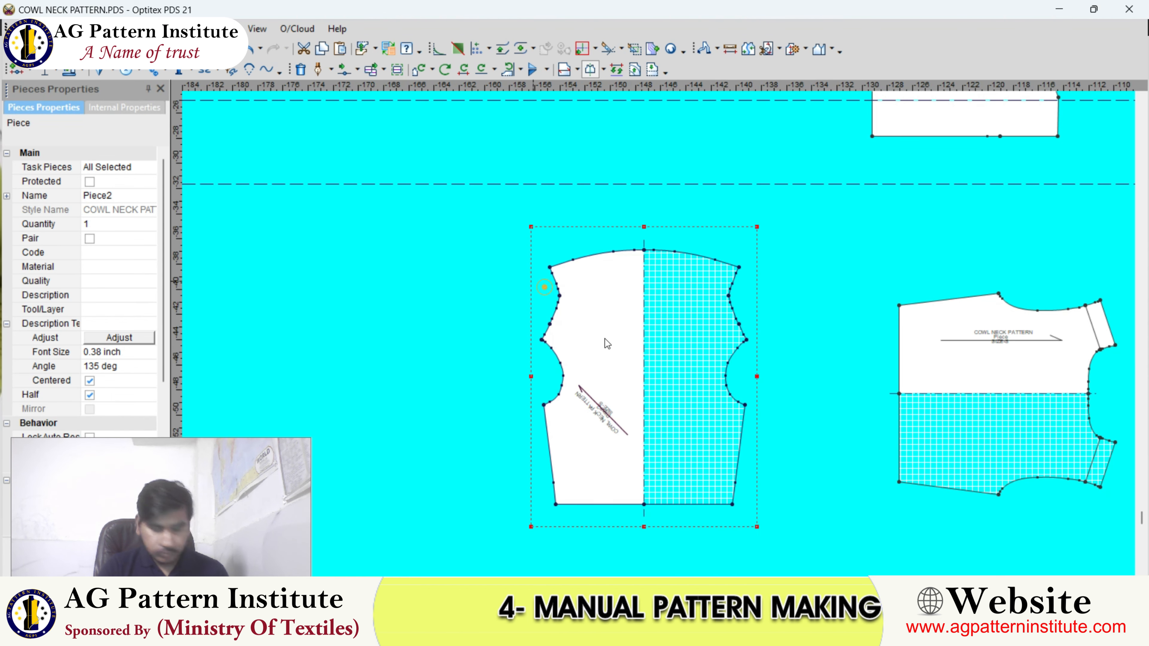
# Step: Draw a fold line at angle 0 from the shoulder-facing junction to the centre front of the cowl front
pyautogui.scroll(1, 659, 297)
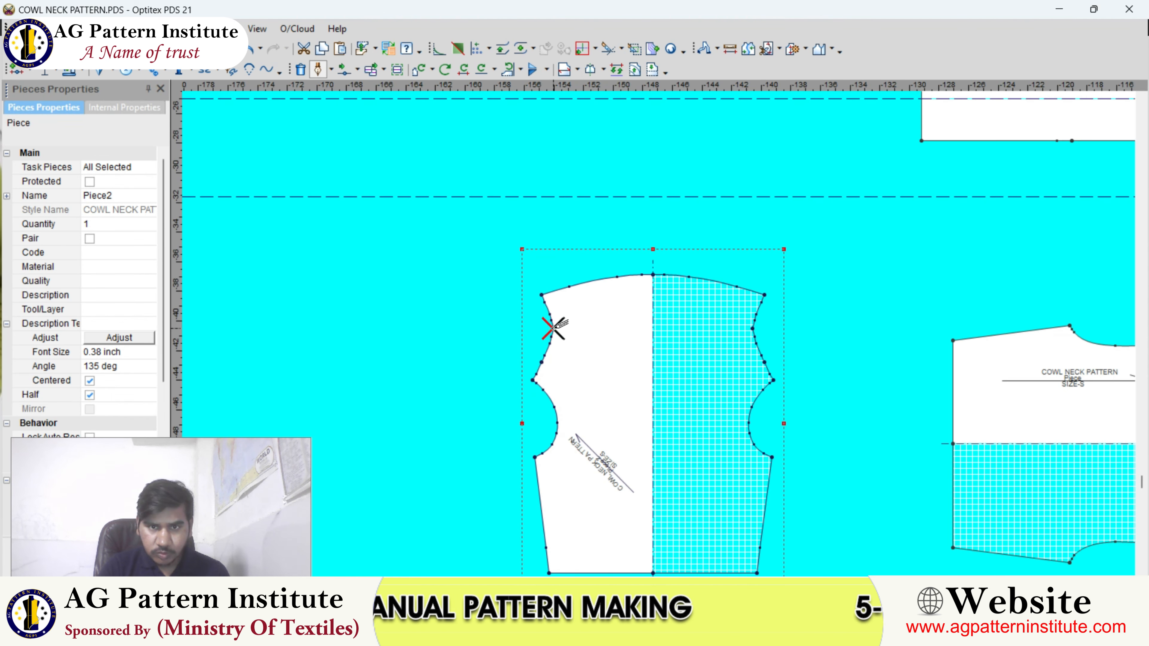
pyautogui.click(508, 402)
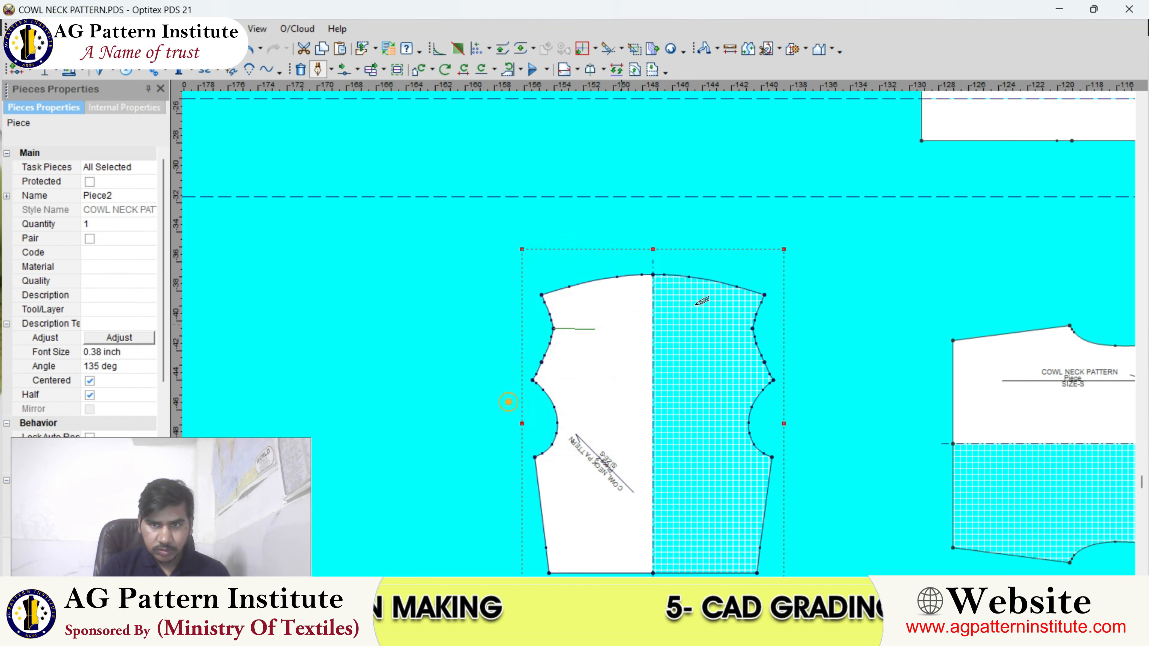
pyautogui.click(645, 332)
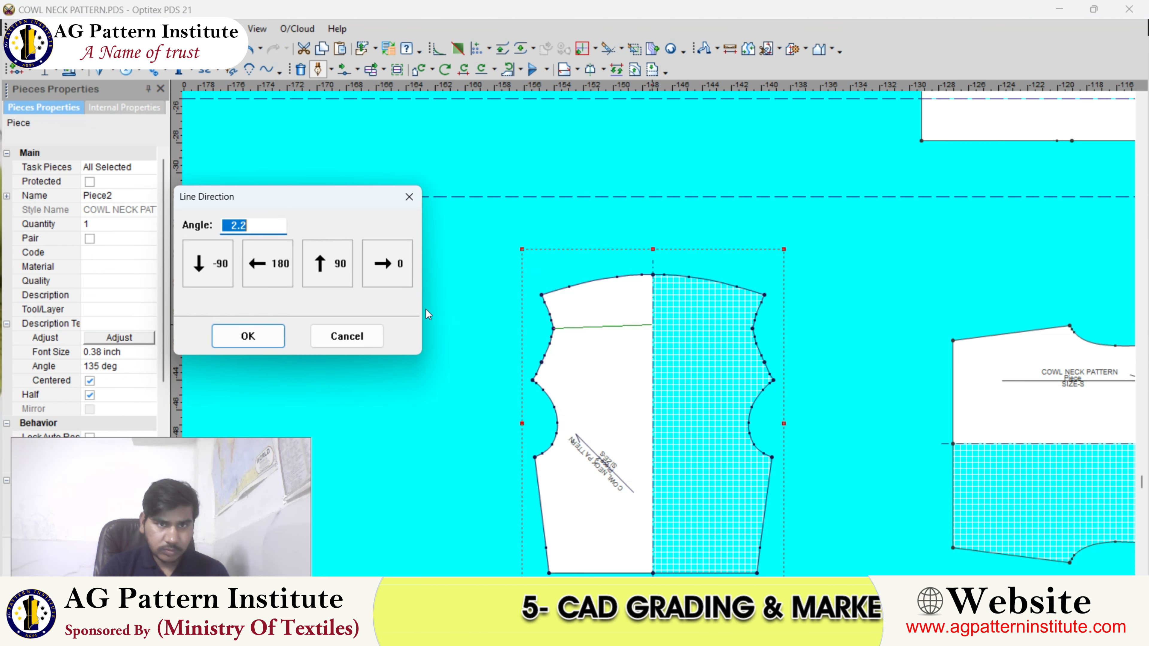
pyautogui.click(388, 272)
pyautogui.click(376, 380)
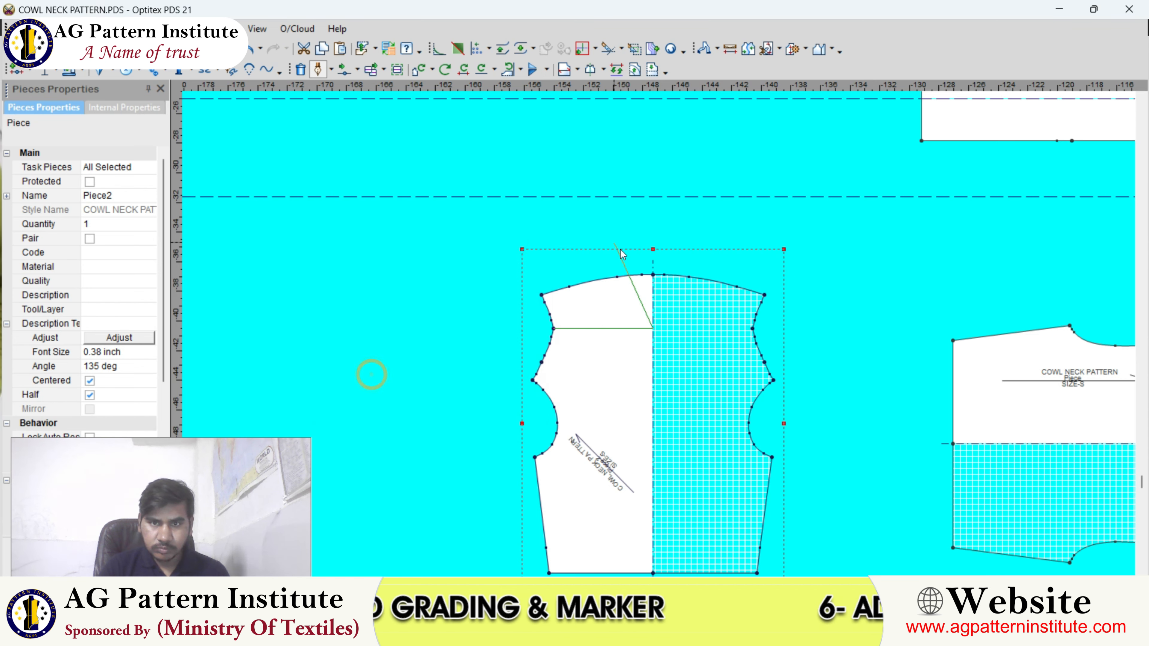
pyautogui.rightClick(614, 243)
pyautogui.click(628, 253)
pyautogui.scroll(2, 690, 363)
pyautogui.click(576, 314)
# Step: Inspect the facing and shoulder shape, and move the cowl front farther away from the neighbouring bodice piece
pyautogui.scroll(1, 470, 324)
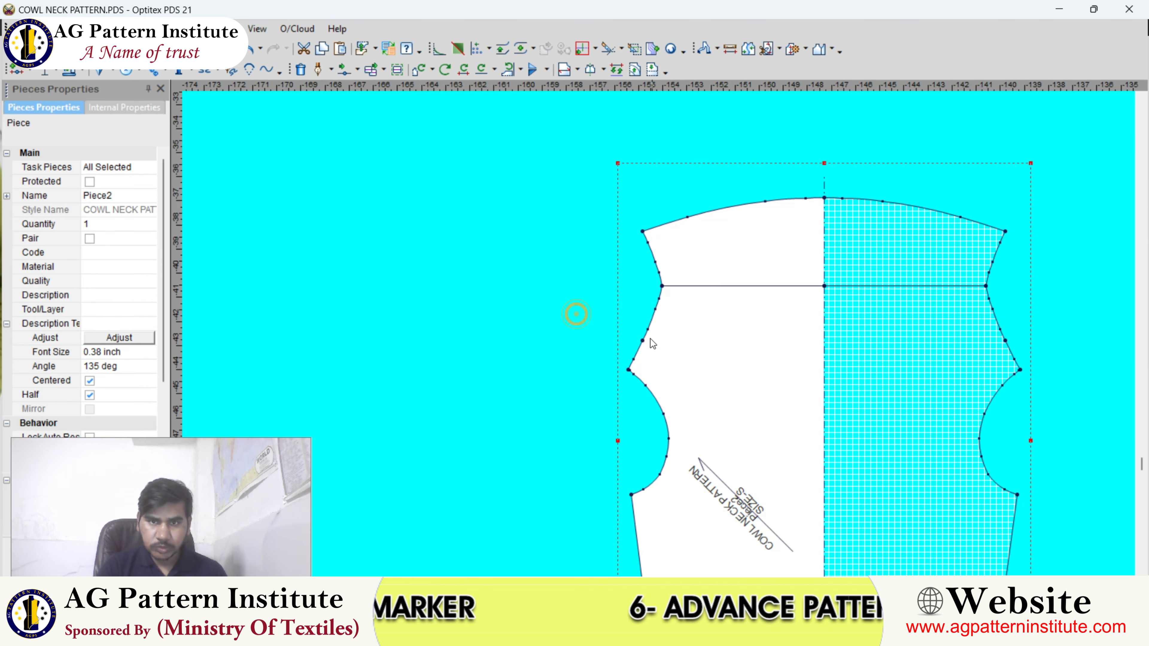
pyautogui.scroll(3, 660, 337)
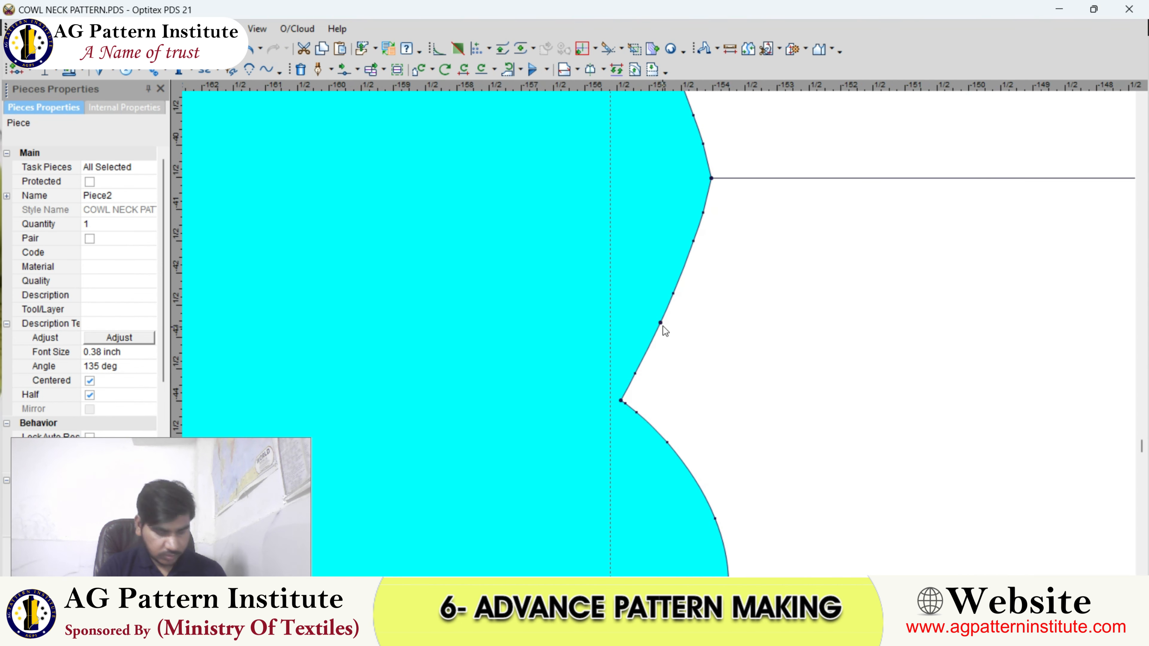
pyautogui.scroll(-2, 662, 340)
pyautogui.scroll(1, 615, 242)
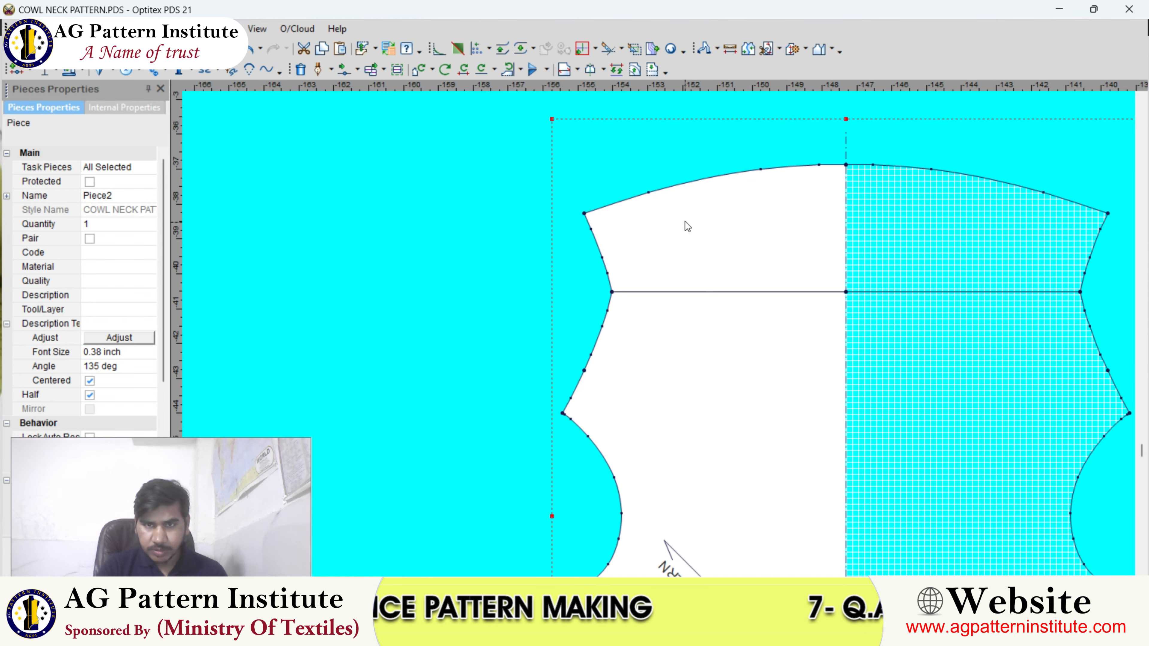
pyautogui.scroll(-1, 768, 329)
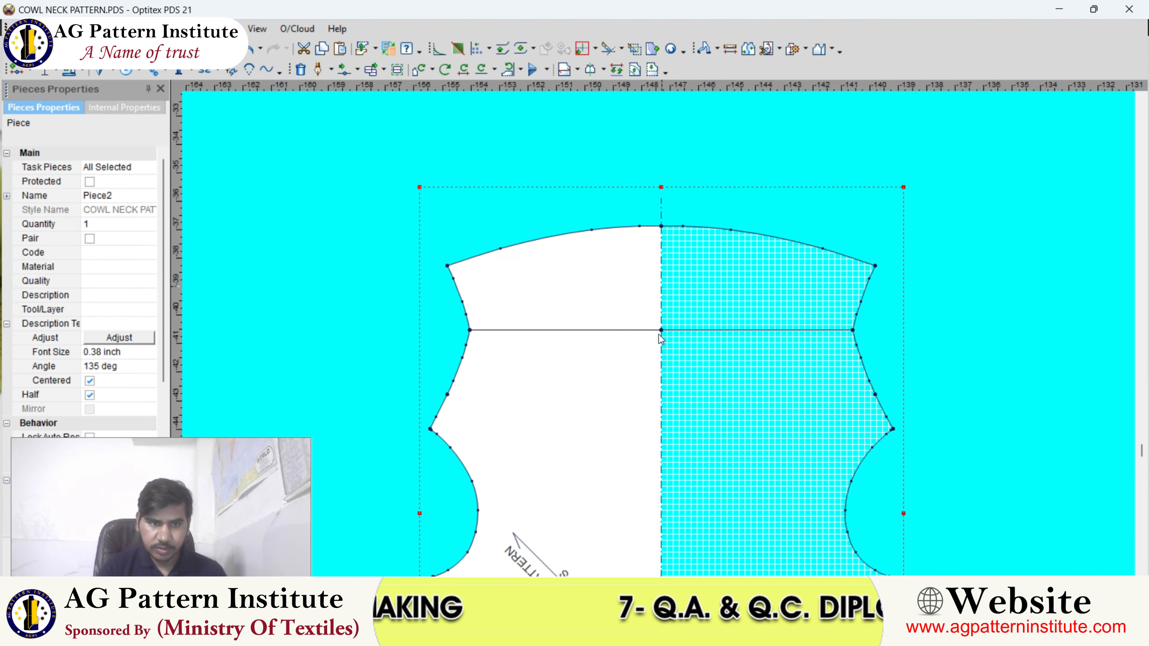
pyautogui.scroll(-3, 659, 334)
pyautogui.moveTo(659, 347); pyautogui.dragTo(580, 389)
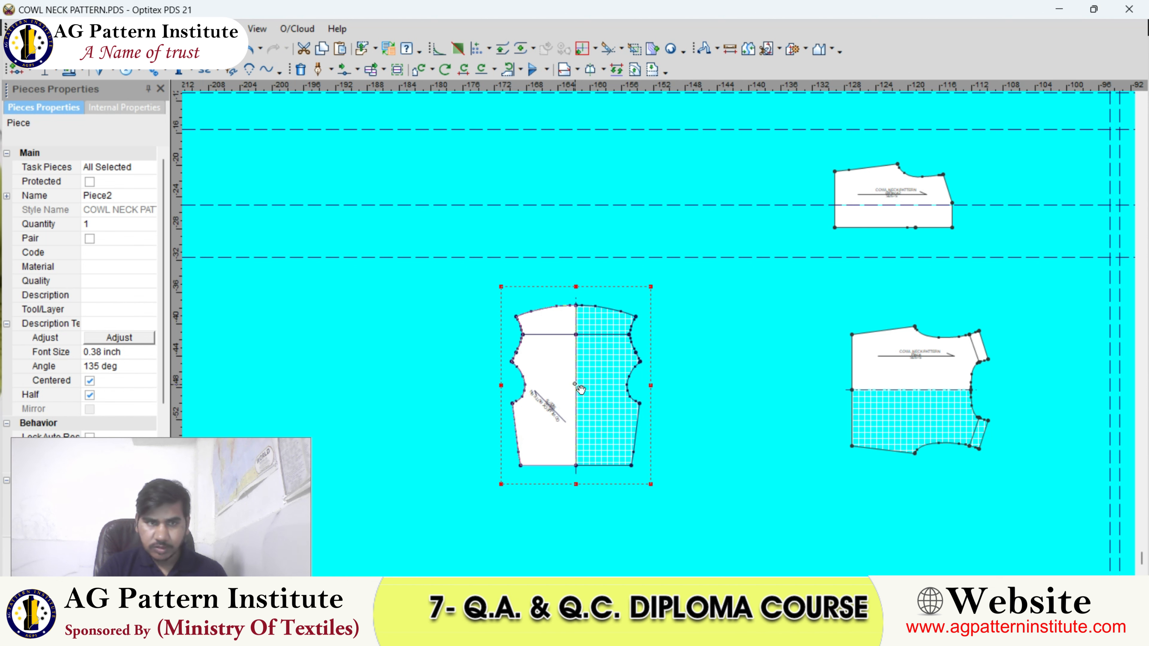
# Step: Name the cowl front piece FRONT and set its code to CUT-1
pyautogui.click(119, 200)
pyautogui.write('F')
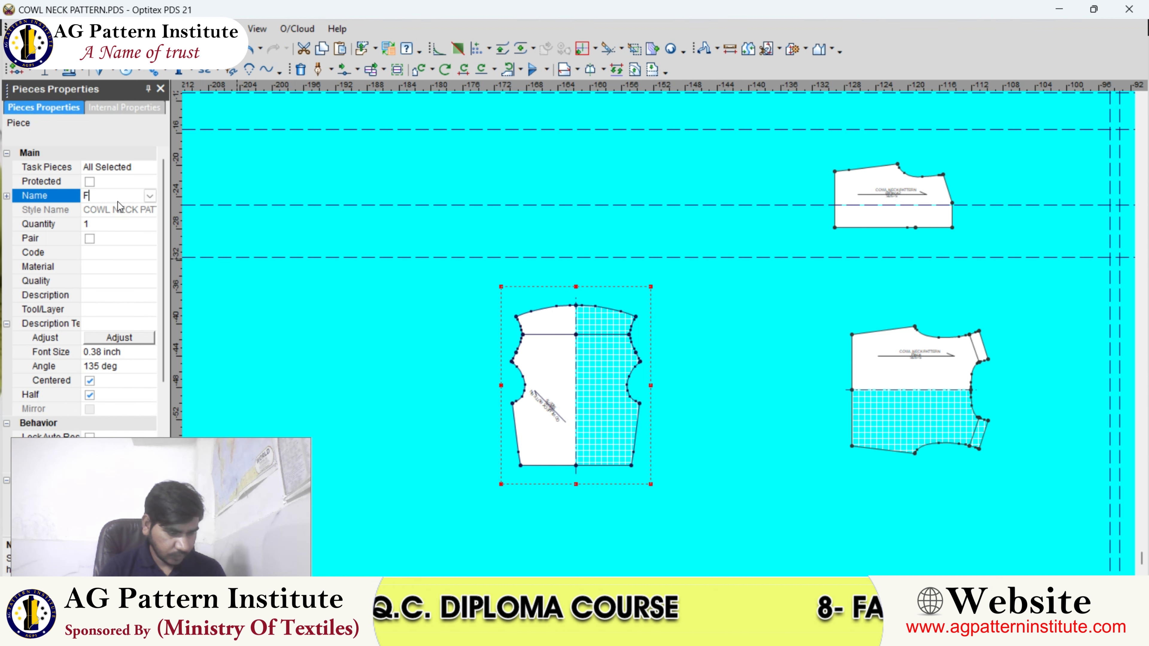
pyautogui.write('RONT')
pyautogui.press('Return')
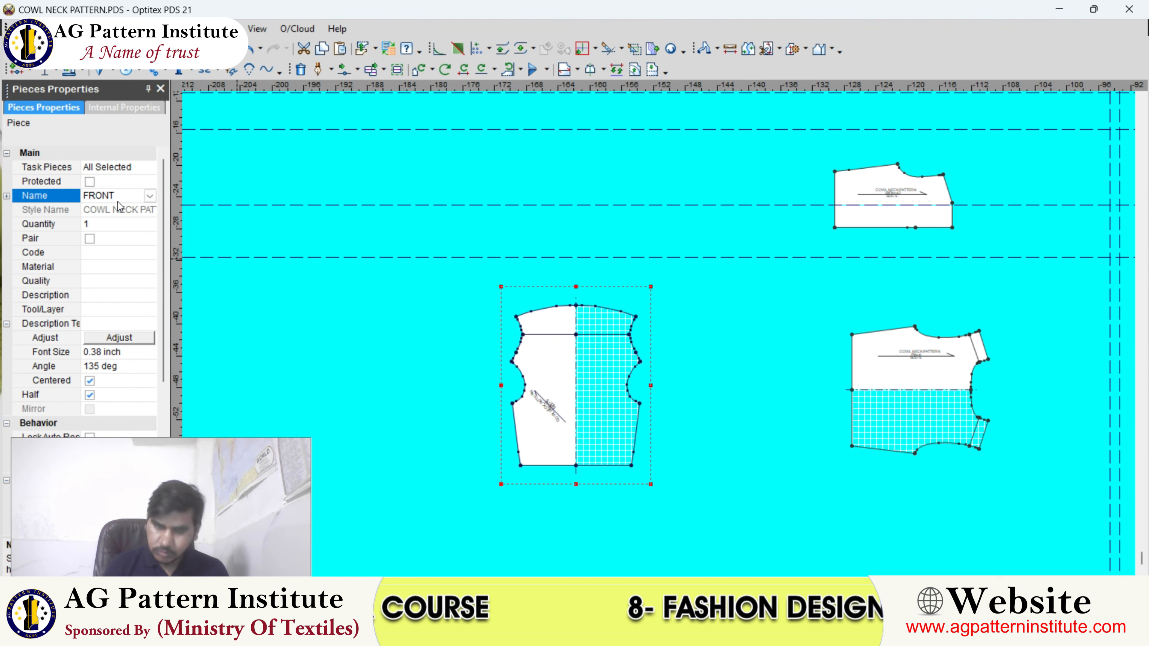
pyautogui.click(101, 252)
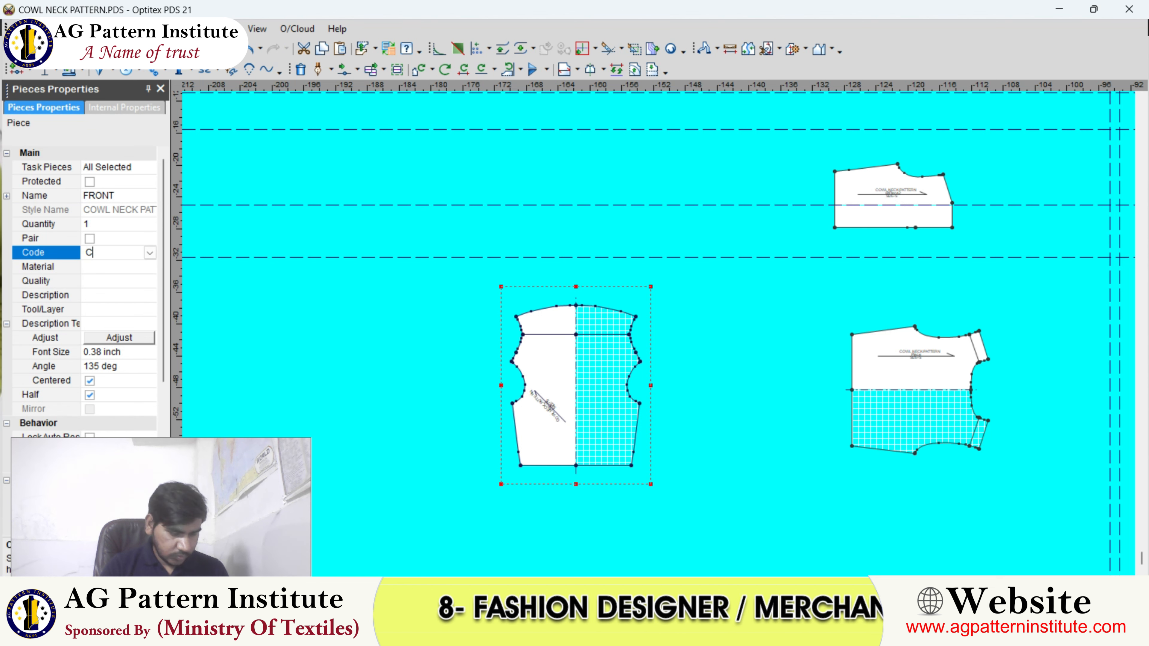
pyautogui.write('CUT-1')
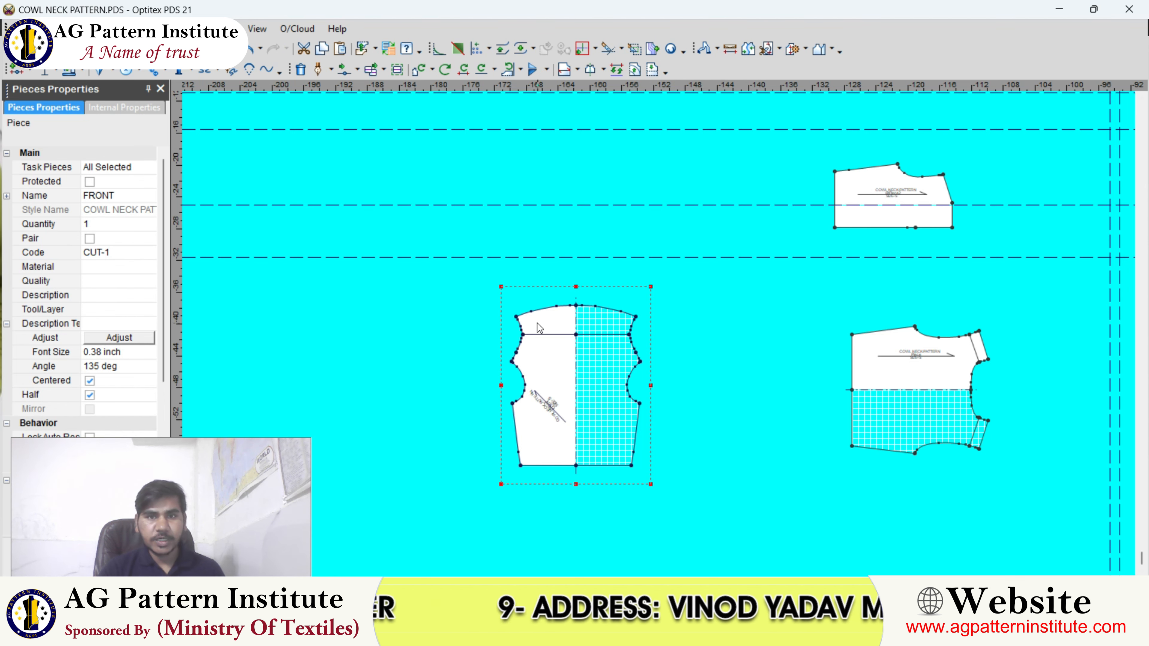
# Step: Look over the cowl front piece and reopen the GREEN COWL.png reference photo in Photos
pyautogui.scroll(3, 645, 432)
pyautogui.scroll(-4, 665, 335)
pyautogui.moveTo(740, 636)
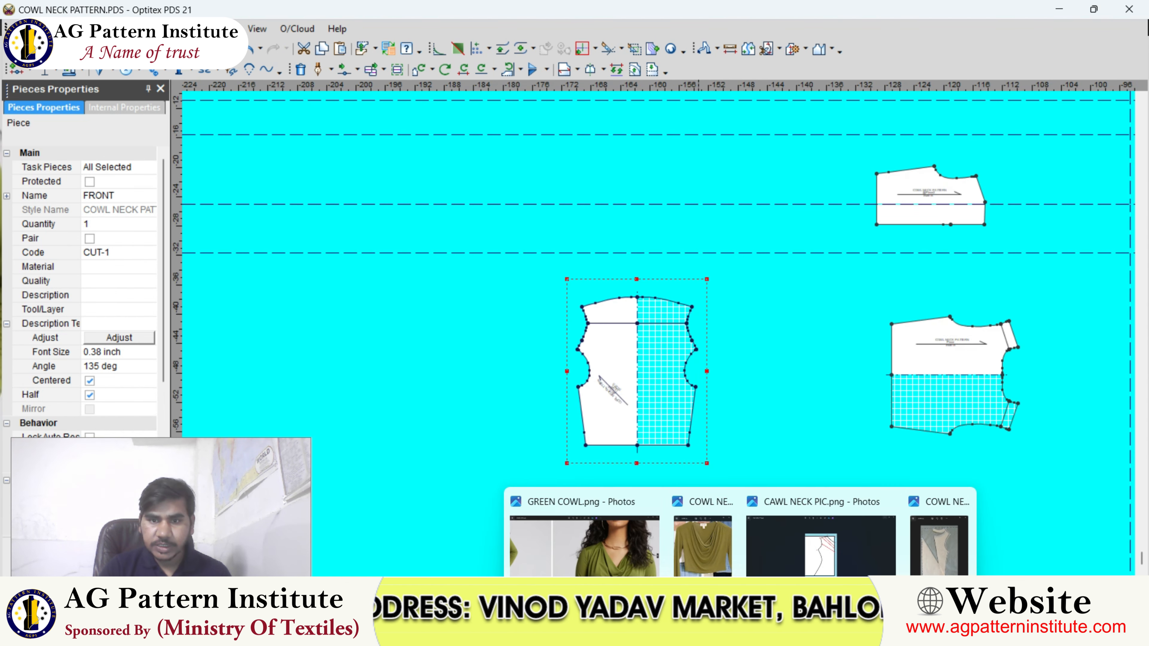
pyautogui.click(620, 548)
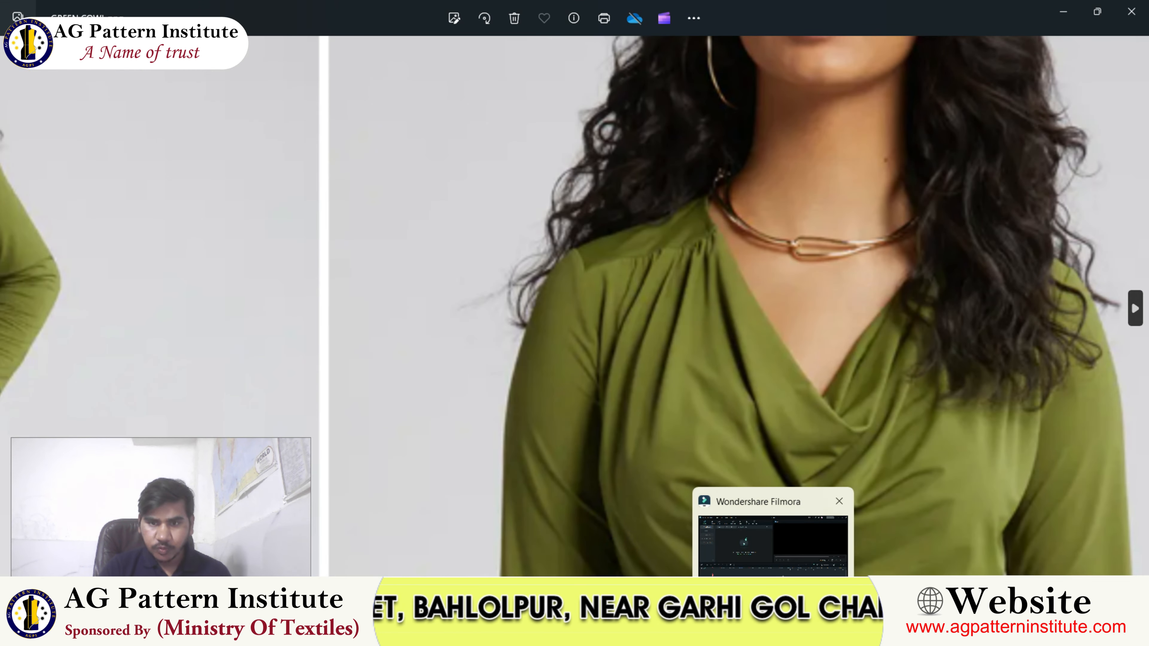
# Step: View the slashed cowl neck pattern reference photo and return to Optitex PDS
pyautogui.moveTo(740, 636)
pyautogui.click(936, 546)
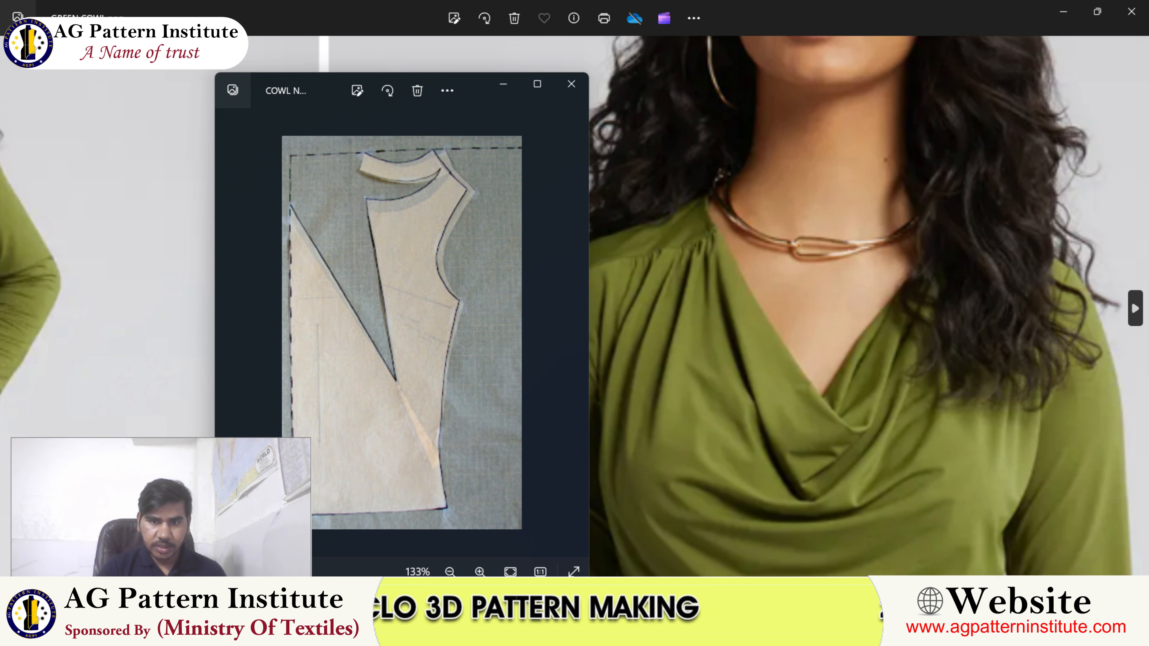
pyautogui.hotkey('alt', 'Tab')
# Step: Rotate the back bodice upright beside the cowl front, name it BACK and set its code to CUT-1
pyautogui.scroll(5, 662, 322)
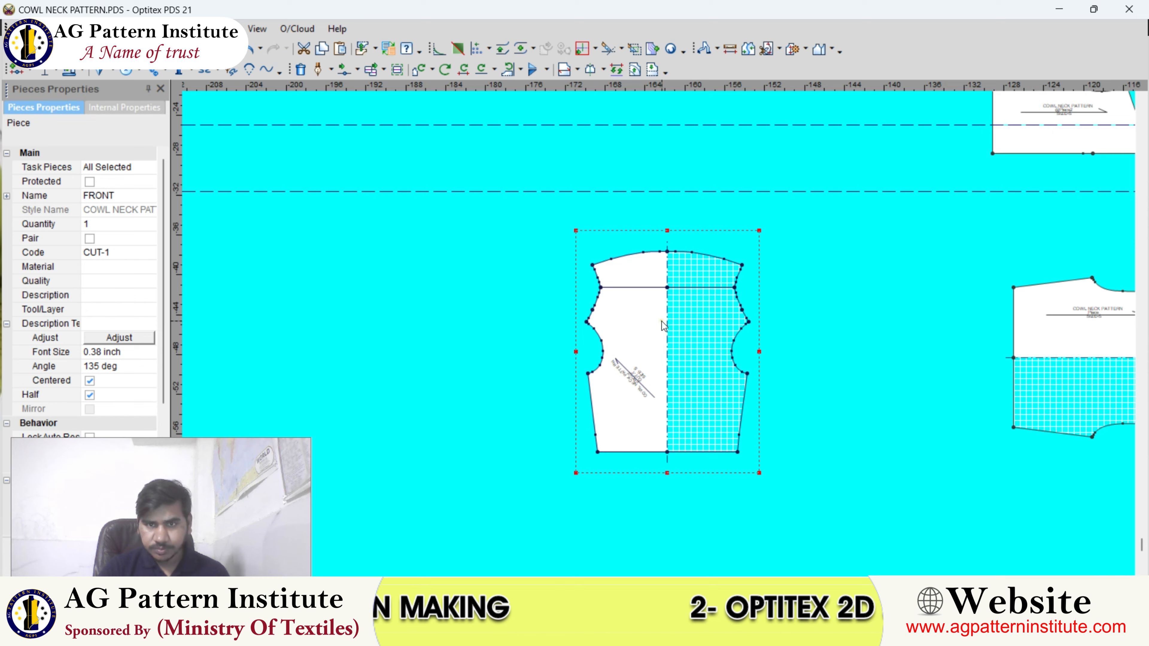
pyautogui.scroll(-2, 650, 356)
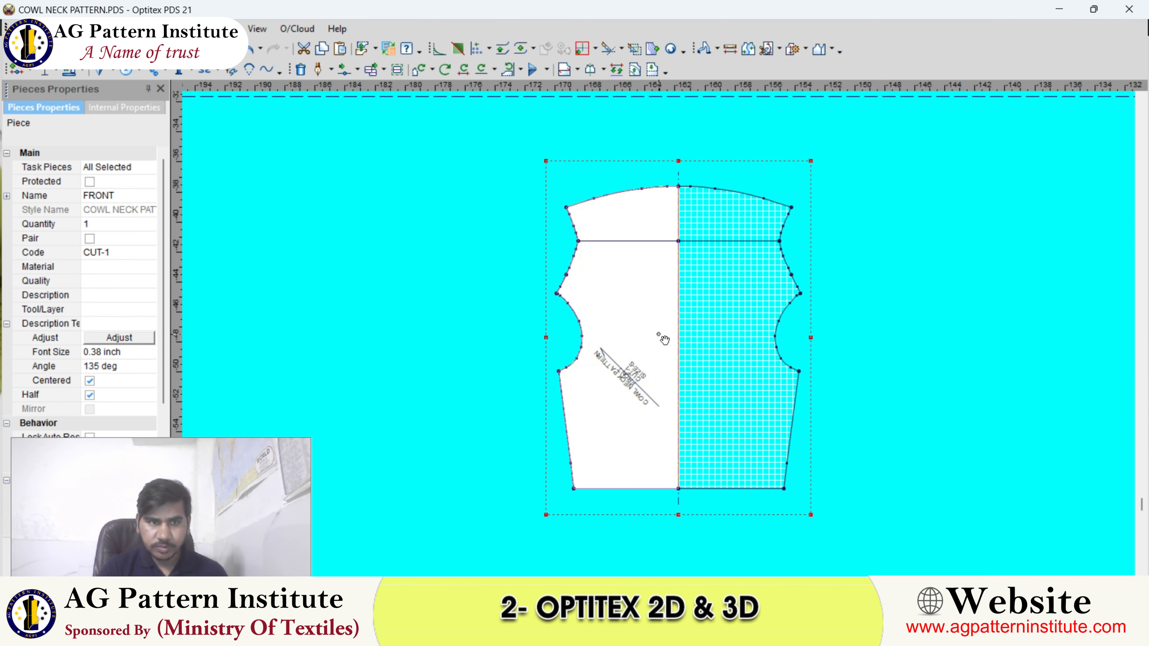
pyautogui.scroll(-3, 659, 338)
pyautogui.scroll(2, 688, 333)
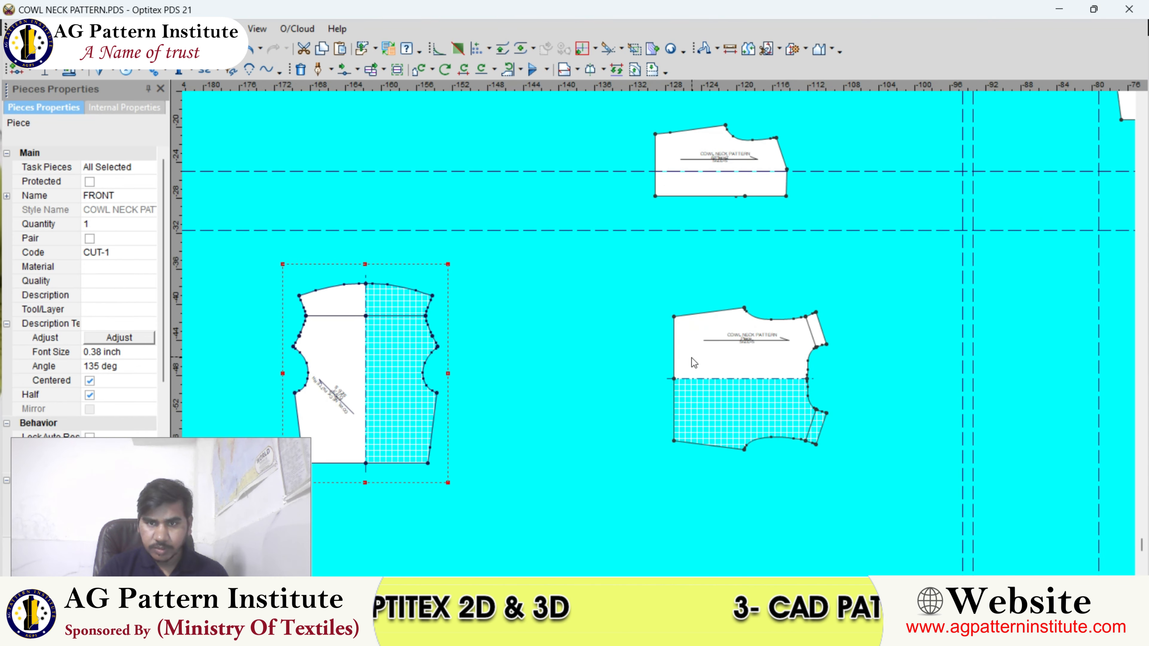
pyautogui.click(692, 358)
pyautogui.press('[')
pyautogui.moveTo(678, 343); pyautogui.dragTo(515, 341)
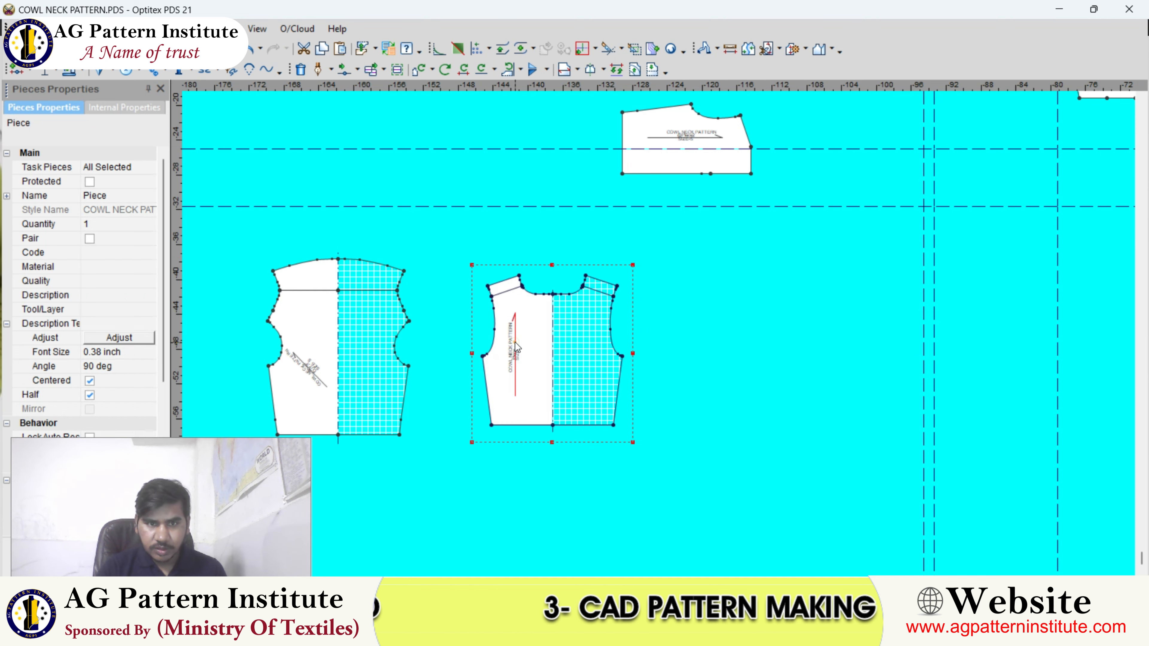
pyautogui.click(113, 196)
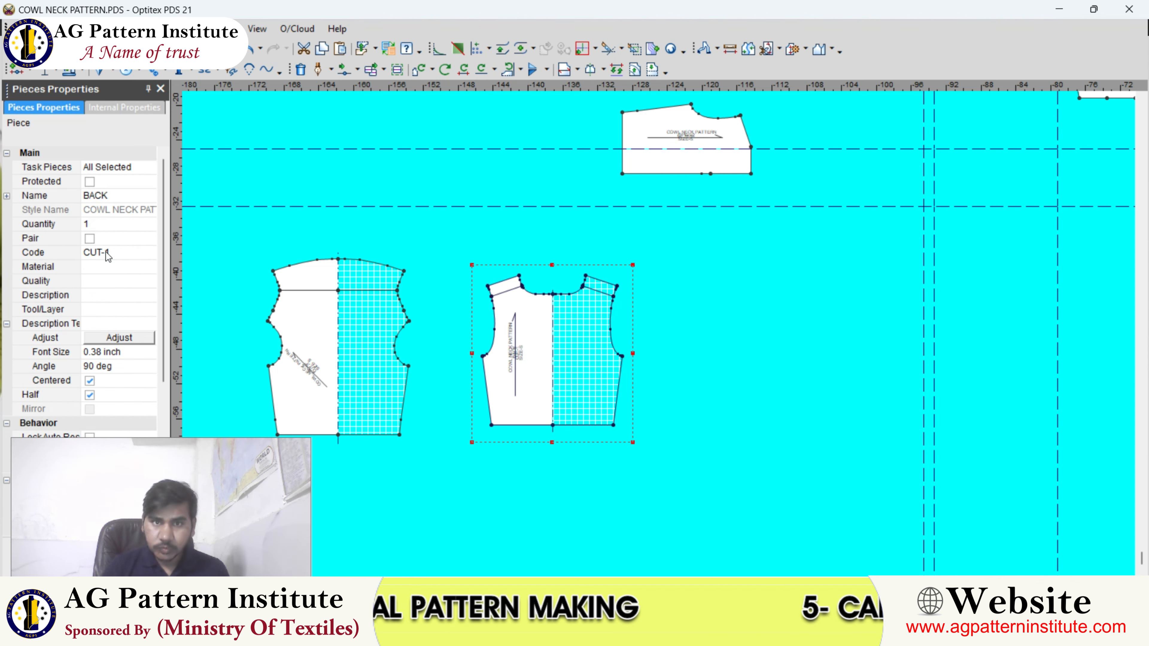
# Step: Move the sleeve piece down beside the back bodice so it lines up with the cowl front and back
pyautogui.scroll(-4, 659, 334)
pyautogui.scroll(1, 758, 300)
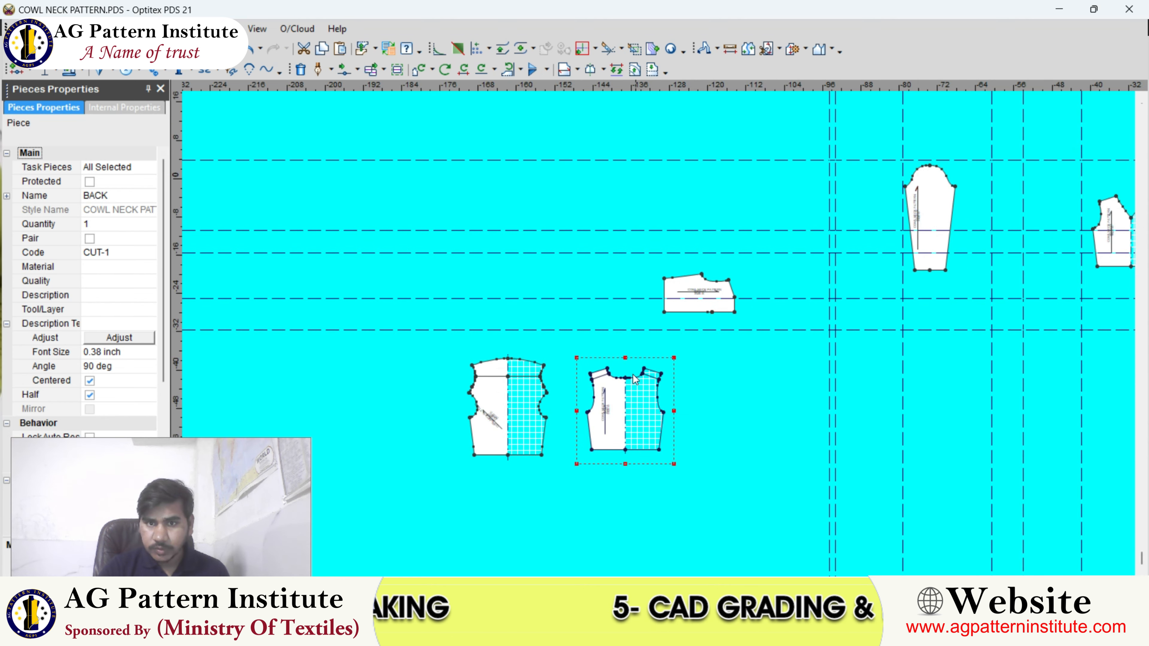
pyautogui.scroll(1, 636, 379)
pyautogui.scroll(-3, 660, 328)
pyautogui.scroll(2, 792, 214)
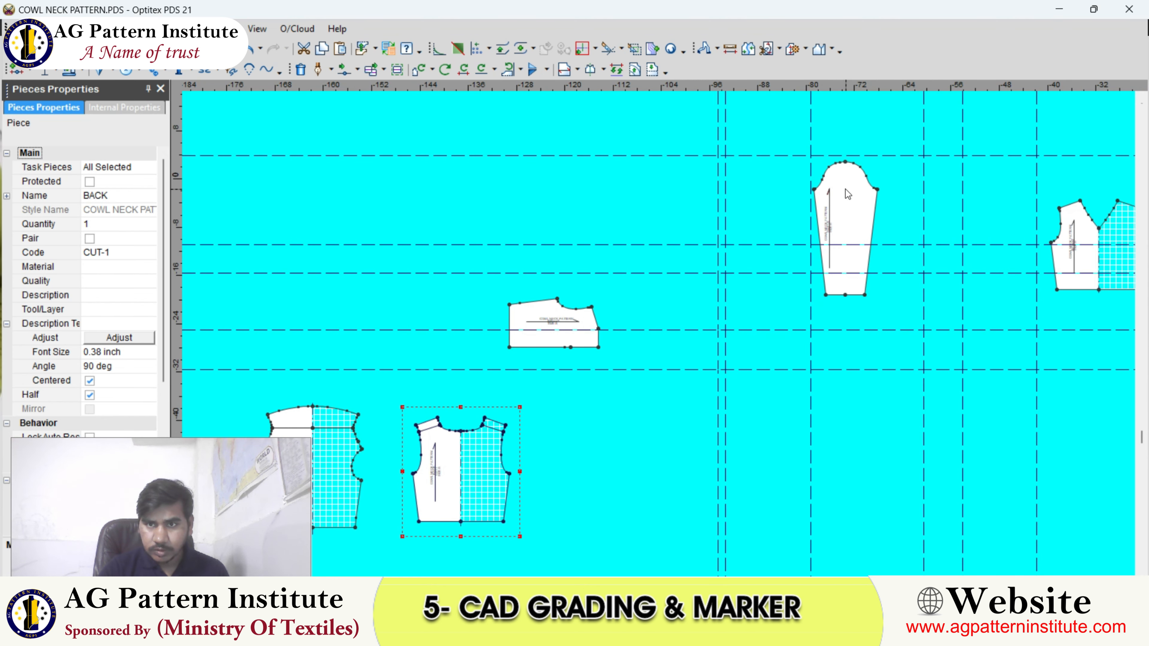
pyautogui.scroll(1, 586, 410)
pyautogui.moveTo(841, 204); pyautogui.dragTo(652, 355)
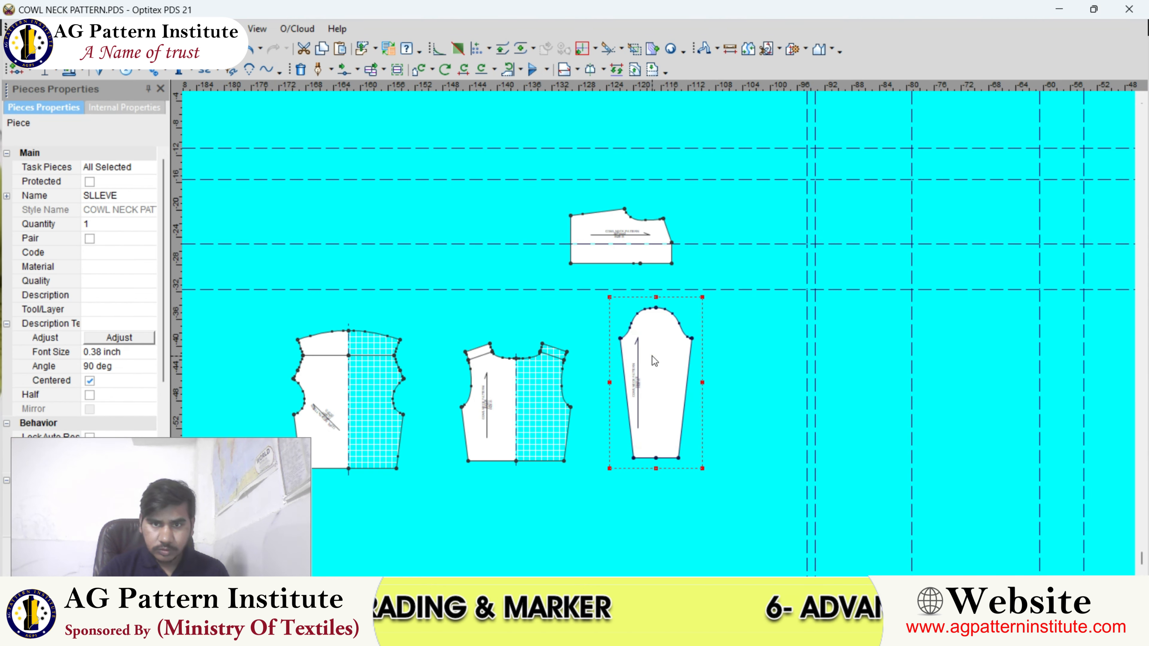
# Step: Set the sleeve piece's code to CUT-2 and mark it as a pair
pyautogui.click(100, 252)
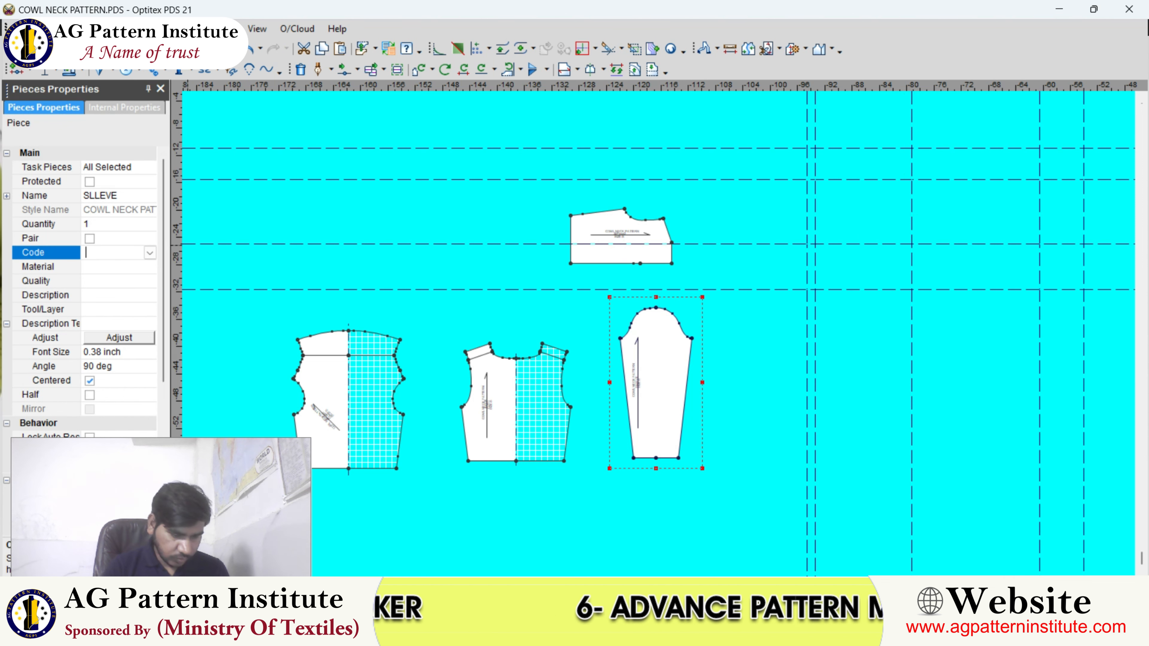
pyautogui.write('CUT-2')
pyautogui.press('Return')
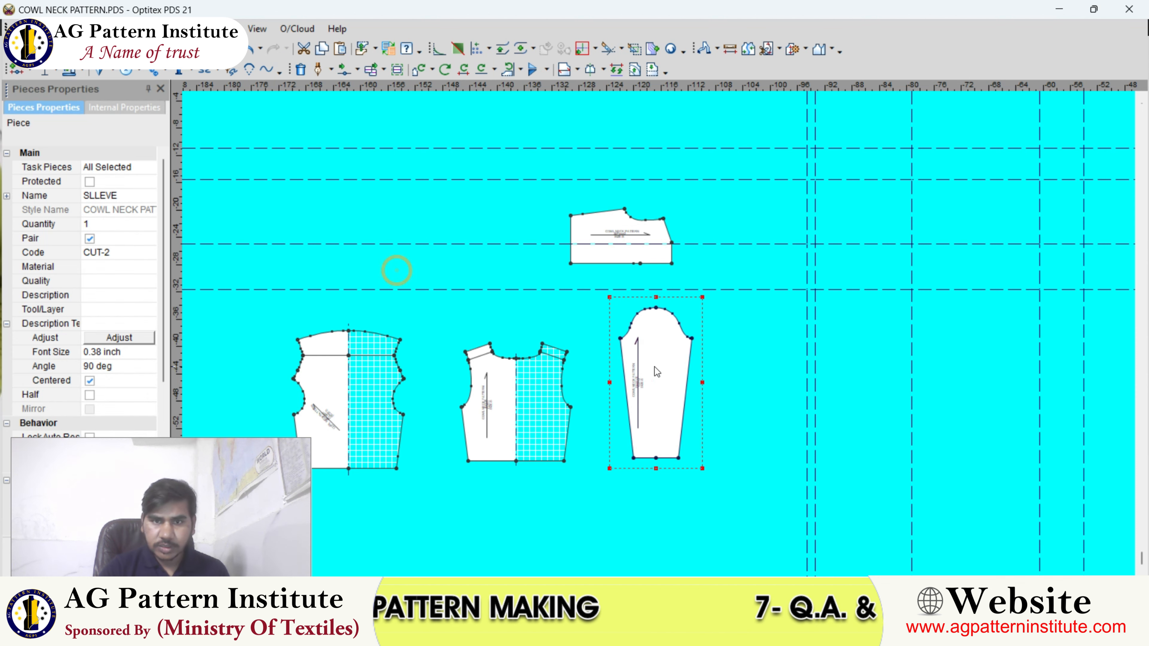
# Step: Walk the sleeve cap along the back armhole from the underarm, adding double notches to both pieces
pyautogui.scroll(1, 659, 334)
pyautogui.scroll(3, 660, 334)
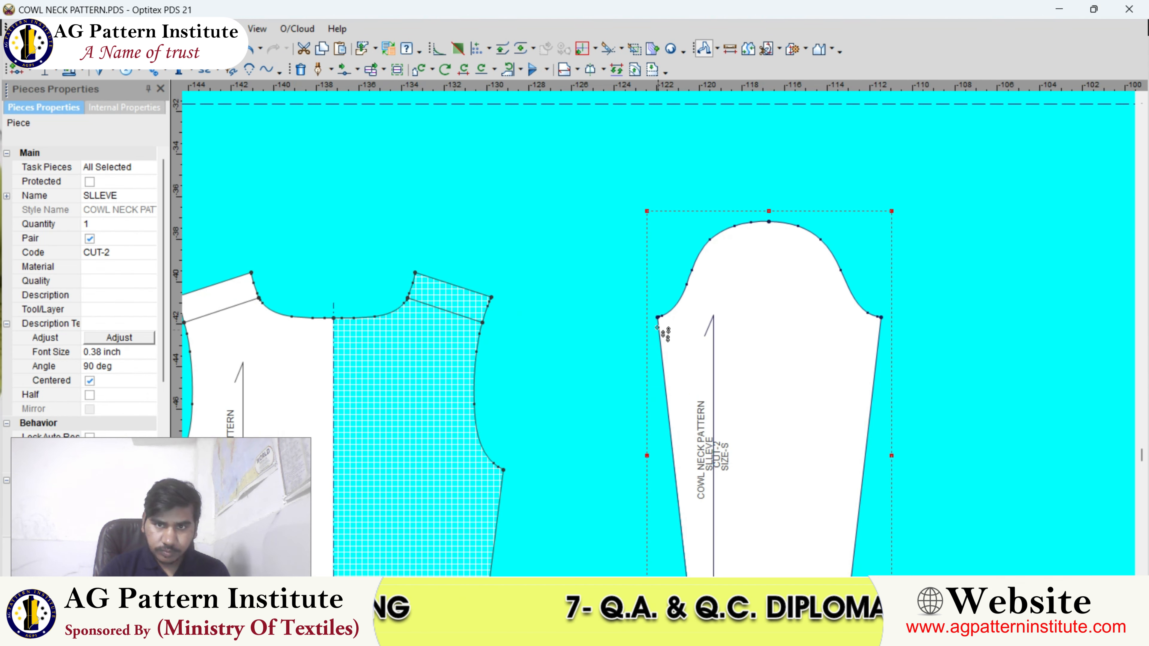
pyautogui.scroll(-5, 660, 330)
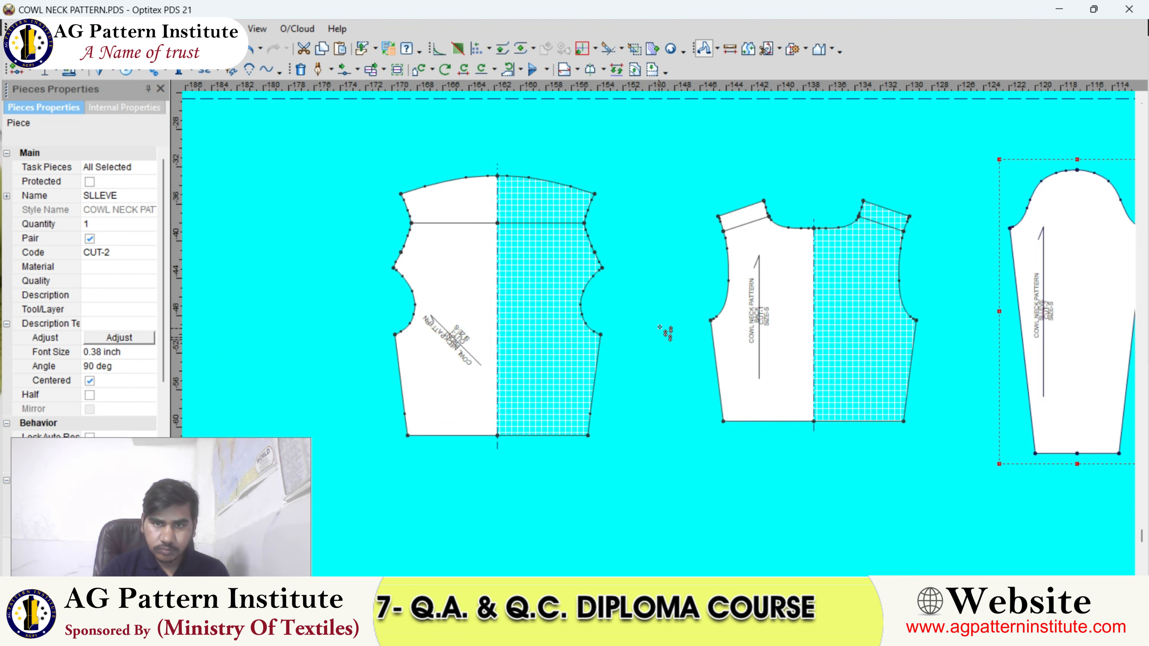
pyautogui.scroll(5, 697, 331)
pyautogui.moveTo(712, 319); pyautogui.dragTo(714, 311)
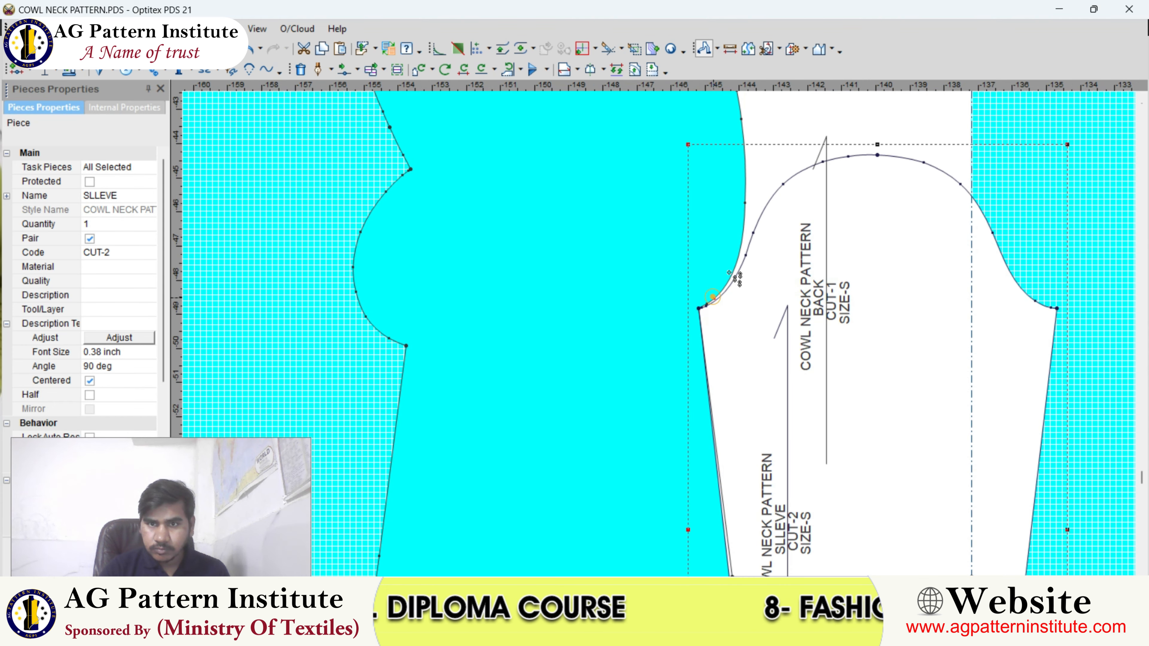
pyautogui.scroll(3, 745, 234)
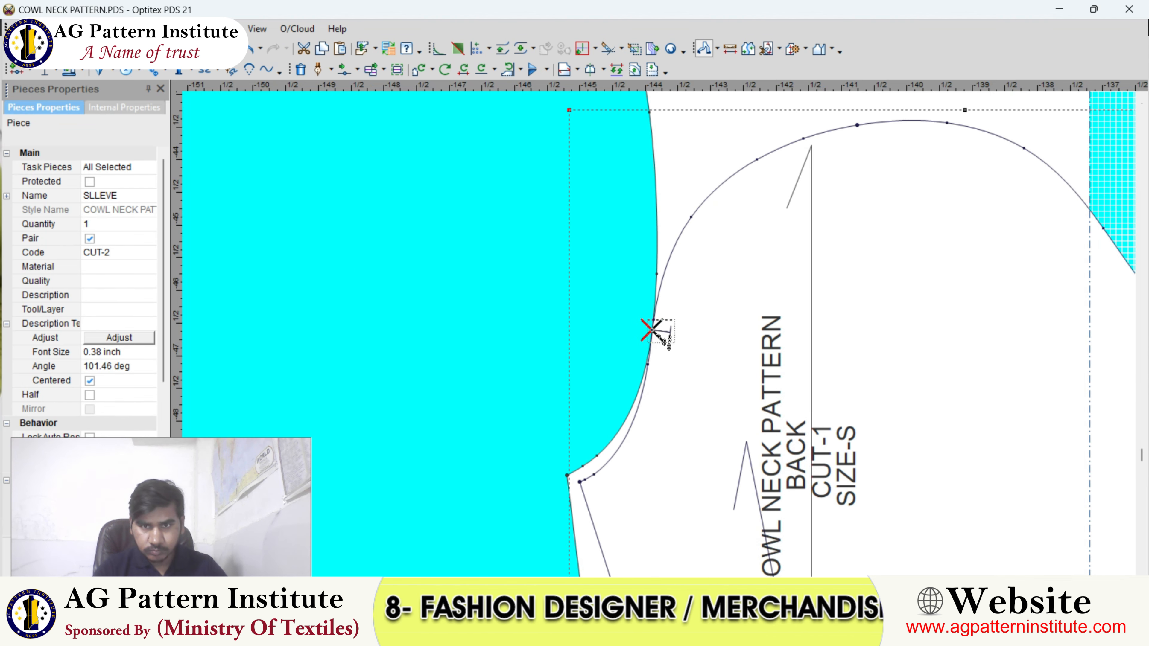
pyautogui.scroll(-1, 651, 331)
pyautogui.scroll(-2, 654, 342)
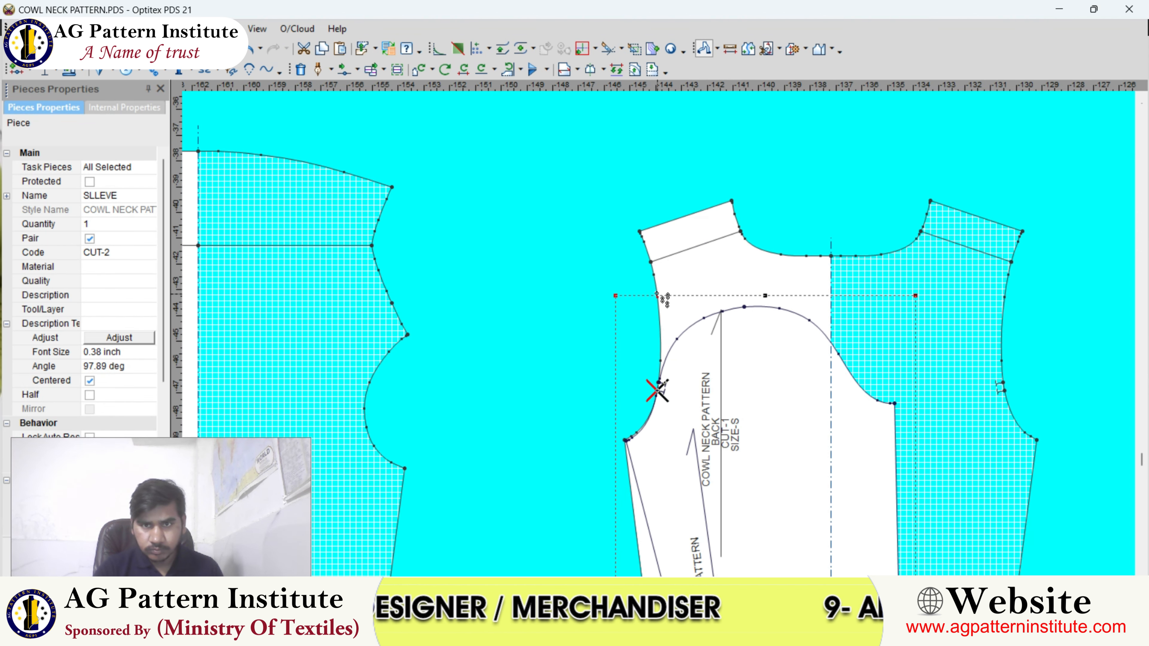
# Step: Continue walking the sleeve to the back shoulder tip, add a shoulder notch there, and end the walk
pyautogui.click(661, 295)
pyautogui.scroll(2, 654, 294)
pyautogui.click(639, 265)
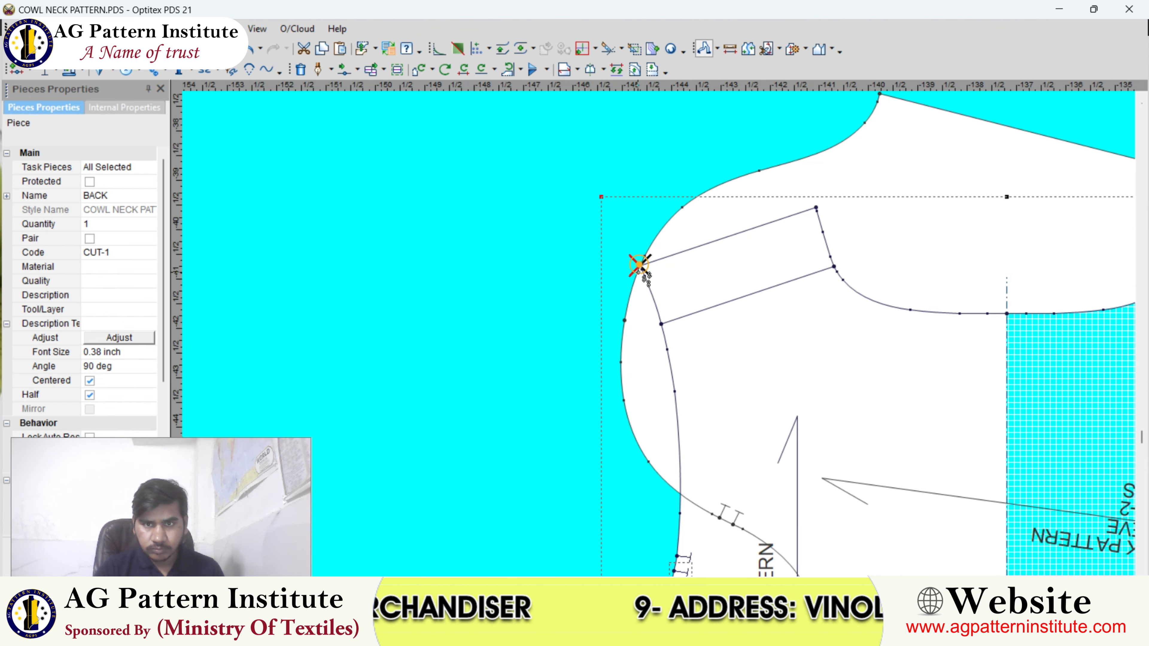
pyautogui.scroll(-4, 638, 272)
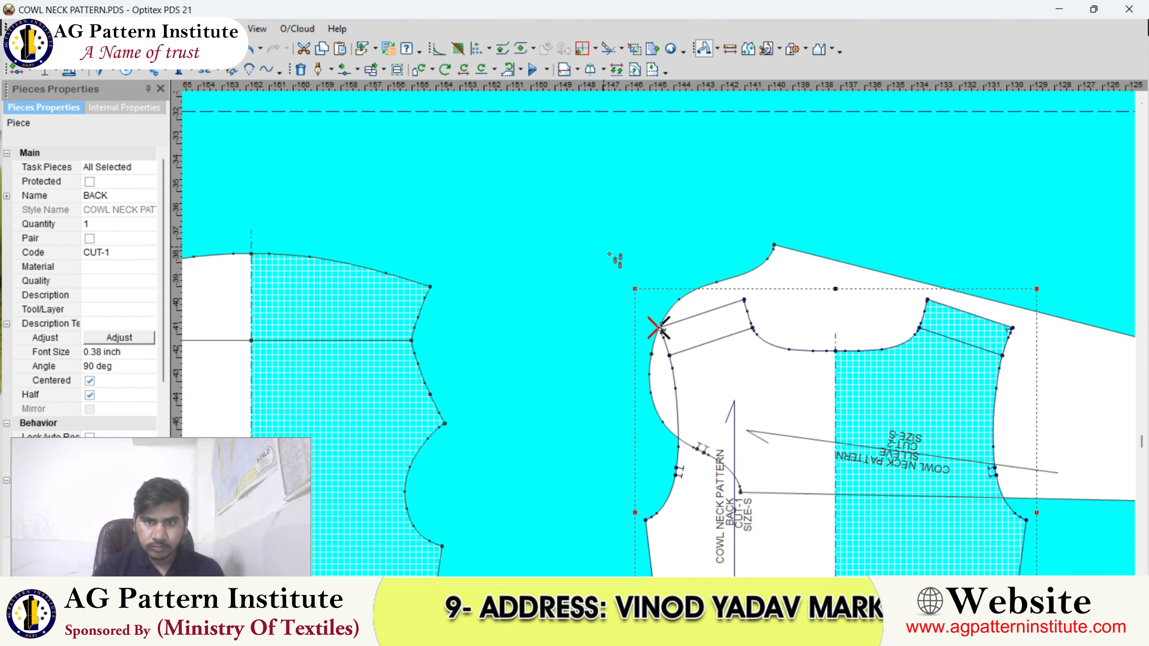
pyautogui.rightClick(603, 247)
pyautogui.click(615, 259)
pyautogui.click(611, 343)
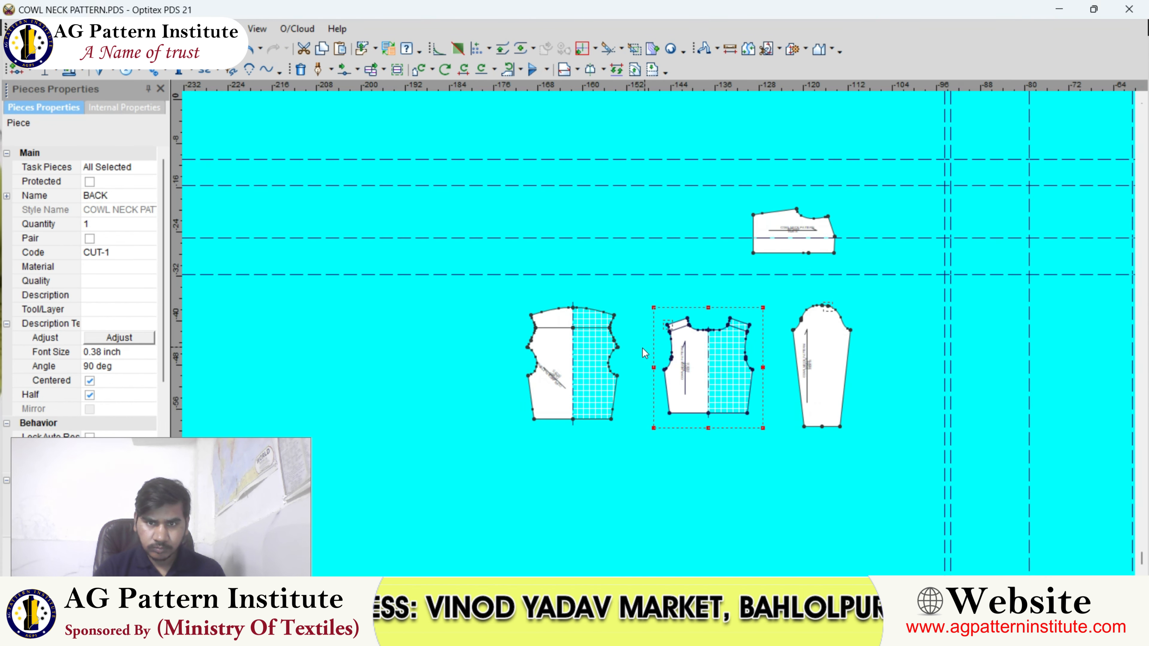
# Step: Move the sleeve to the outer side of the cowl front and walk it along the front armhole, adding a single notch to both
pyautogui.click(525, 331)
pyautogui.scroll(1, 545, 336)
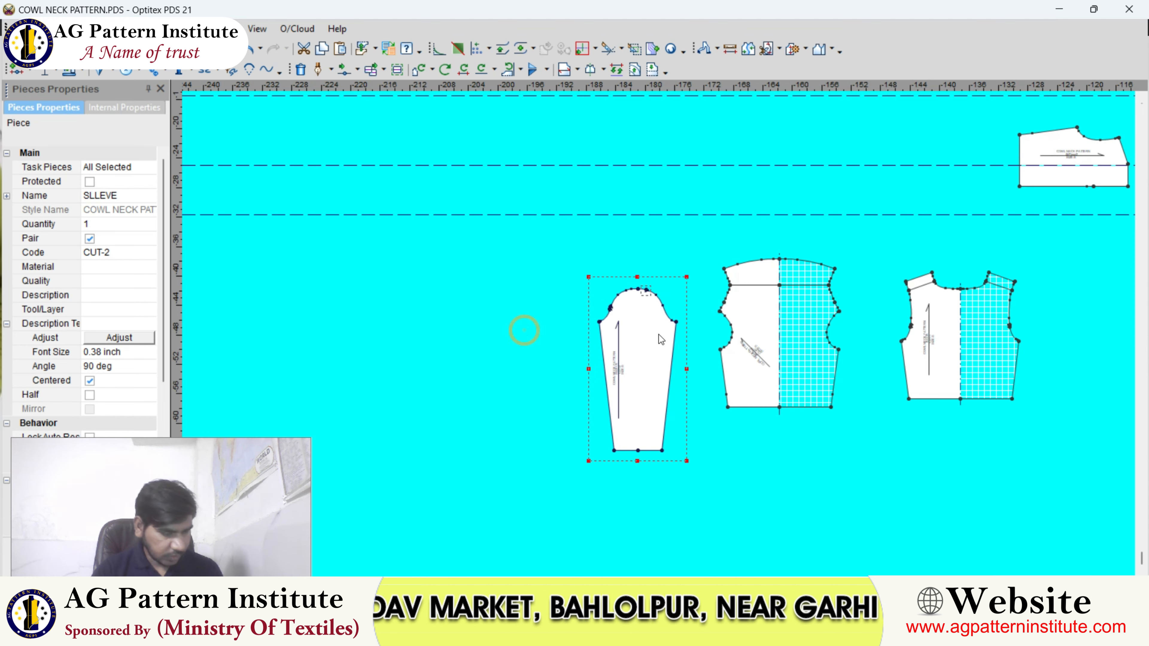
pyautogui.press('w')
pyautogui.scroll(3, 651, 342)
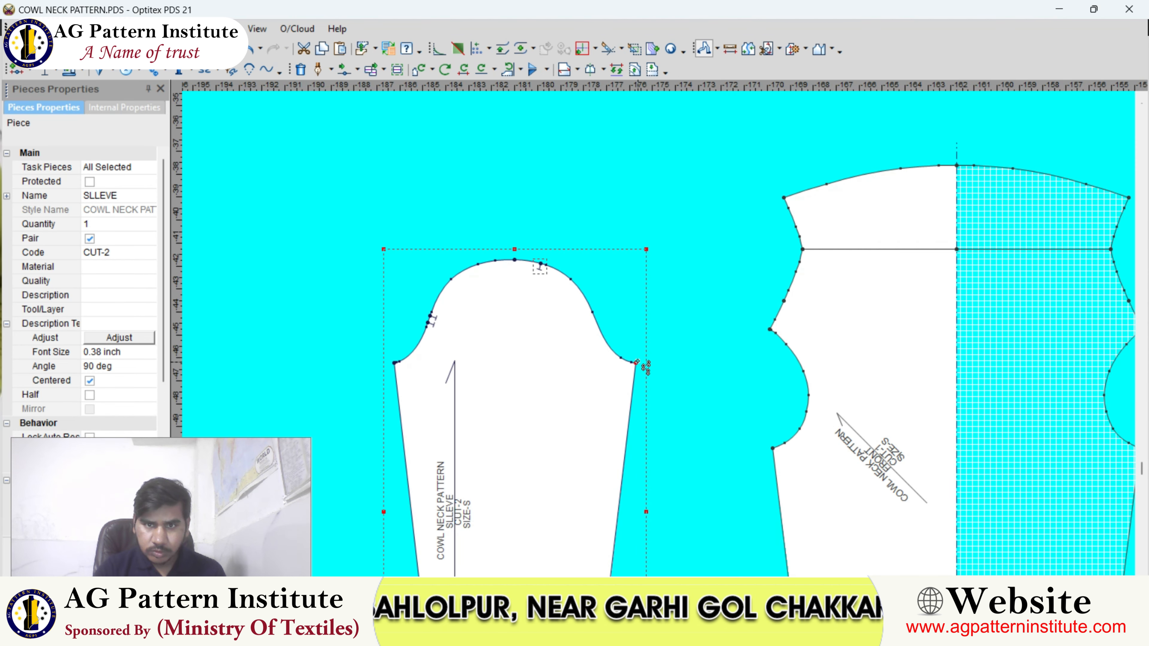
pyautogui.moveTo(646, 368); pyautogui.dragTo(701, 352)
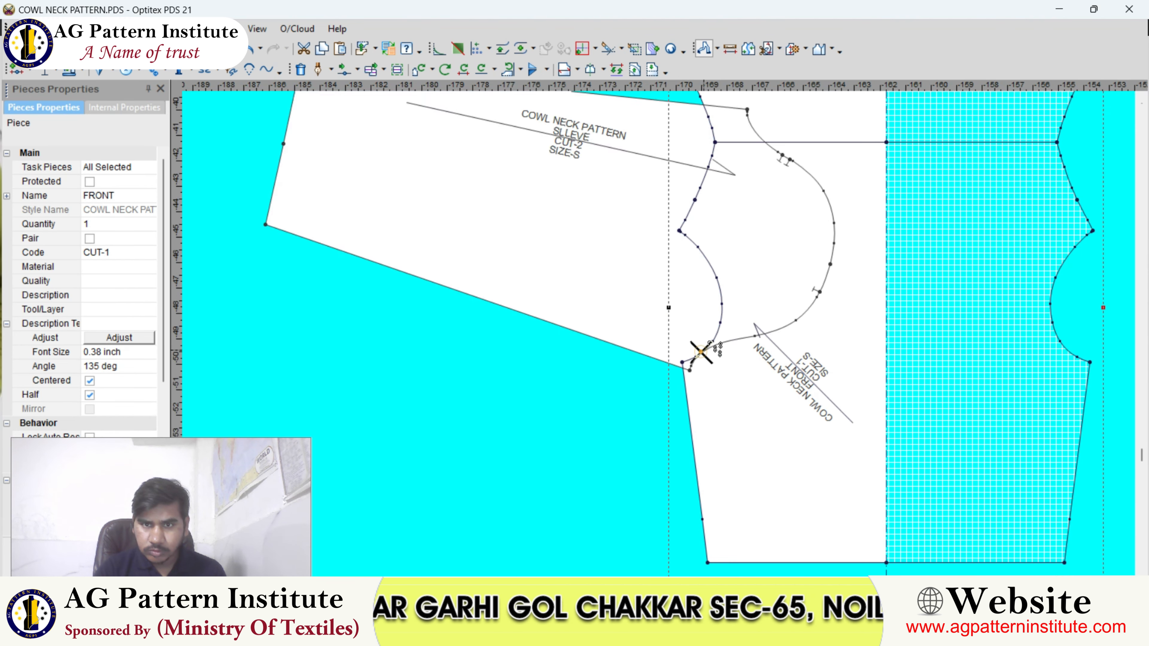
pyautogui.scroll(2, 719, 320)
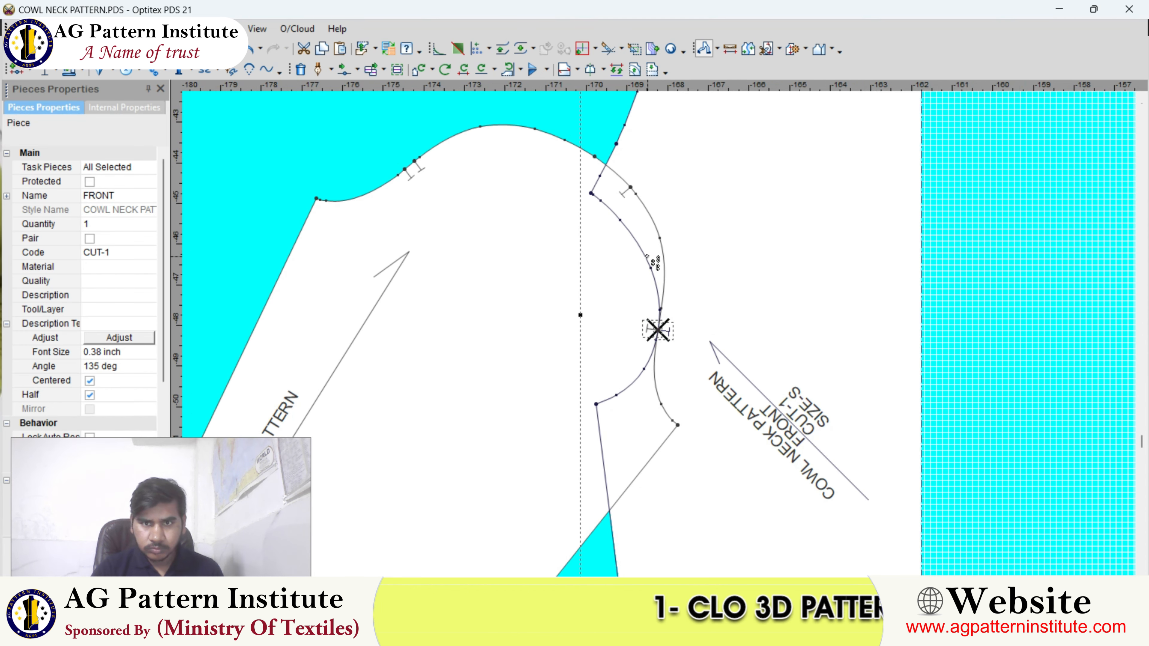
# Step: Walk the sleeve cap on to the front shoulder point to check the shoulder notch, and end the walk
pyautogui.scroll(-1, 654, 294)
pyautogui.scroll(2, 610, 205)
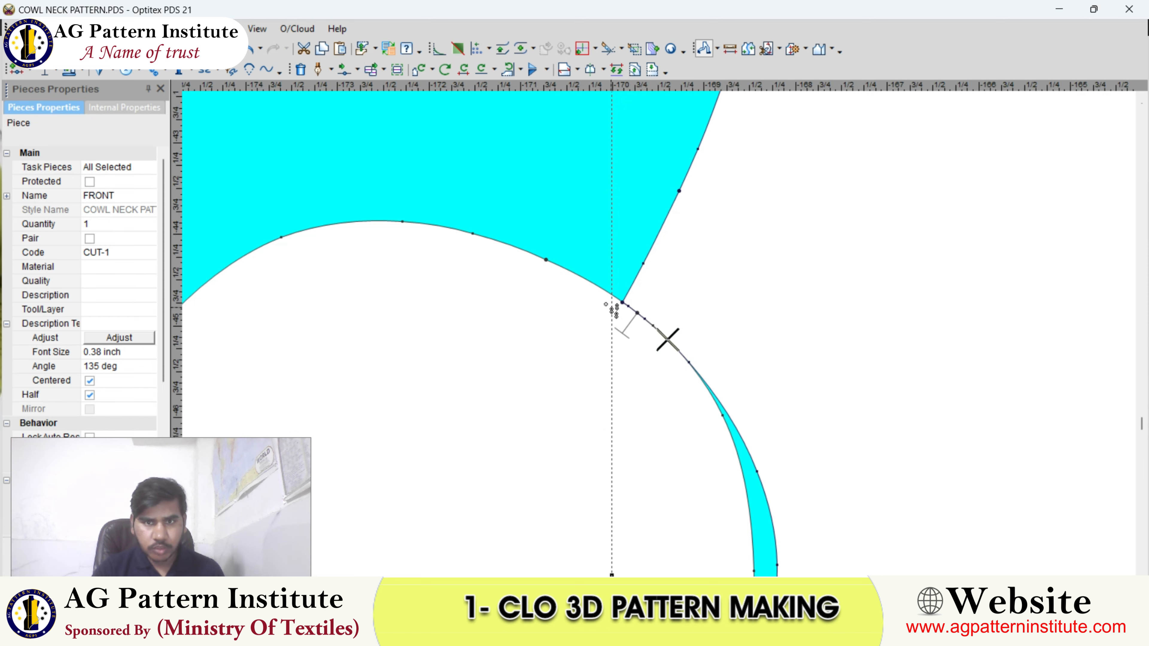
pyautogui.scroll(-2, 616, 303)
pyautogui.rightClick(622, 246)
pyautogui.click(600, 340)
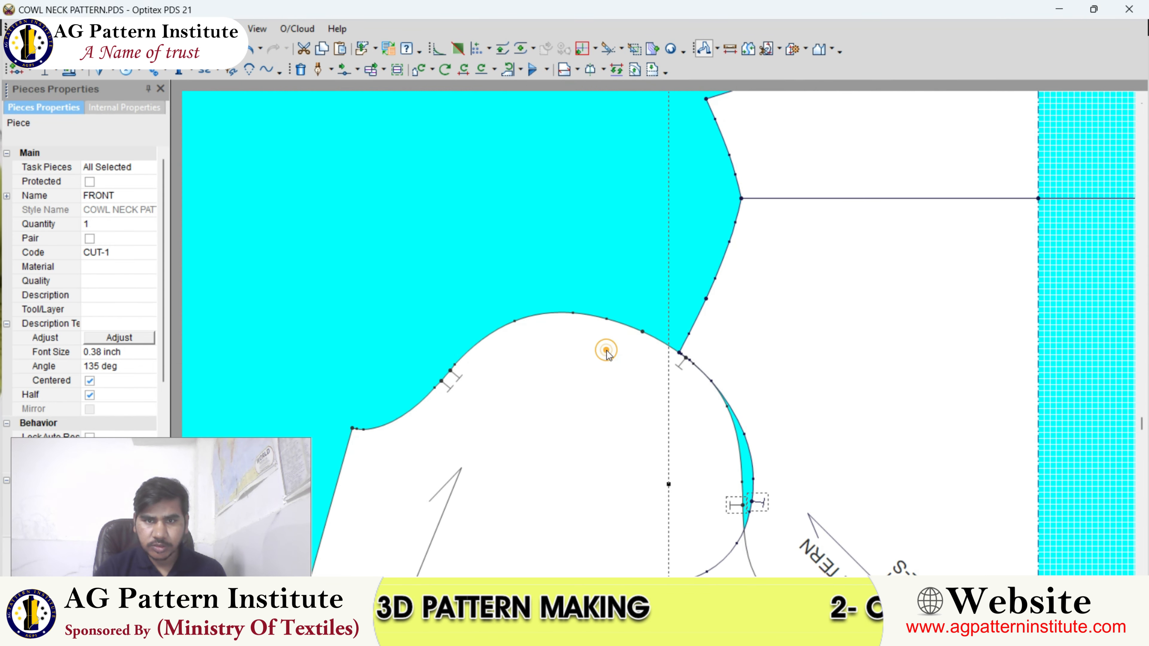
# Step: Remove the extra notch at the back piece's shoulder tip
pyautogui.scroll(-4, 660, 334)
pyautogui.scroll(6, 658, 334)
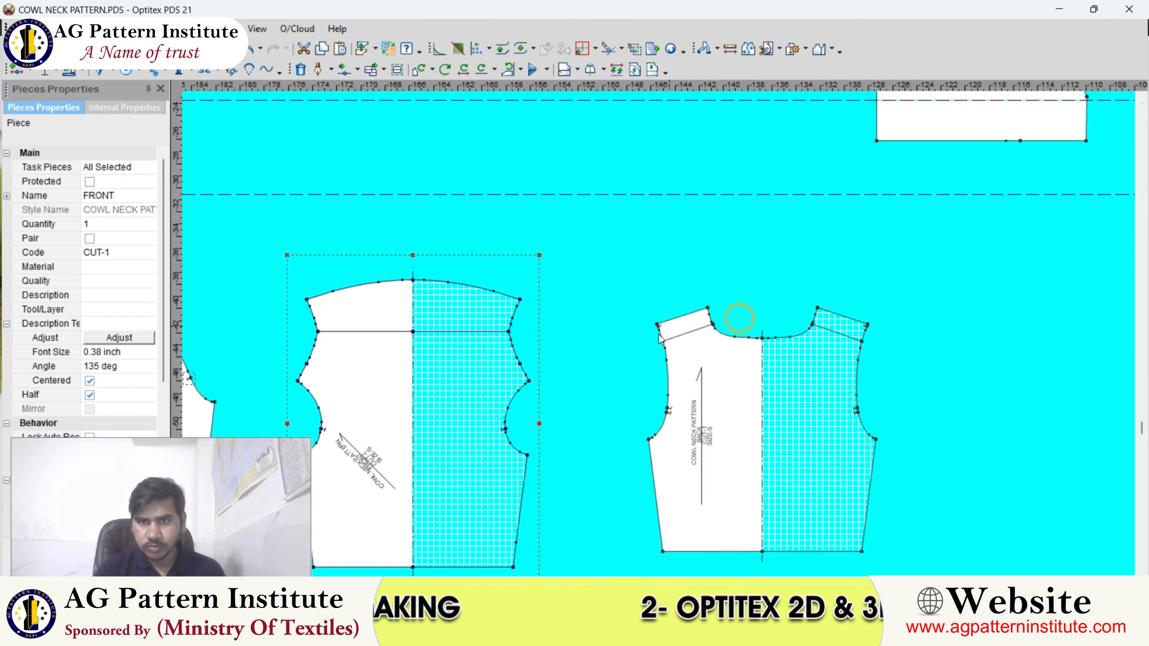
pyautogui.click(636, 305)
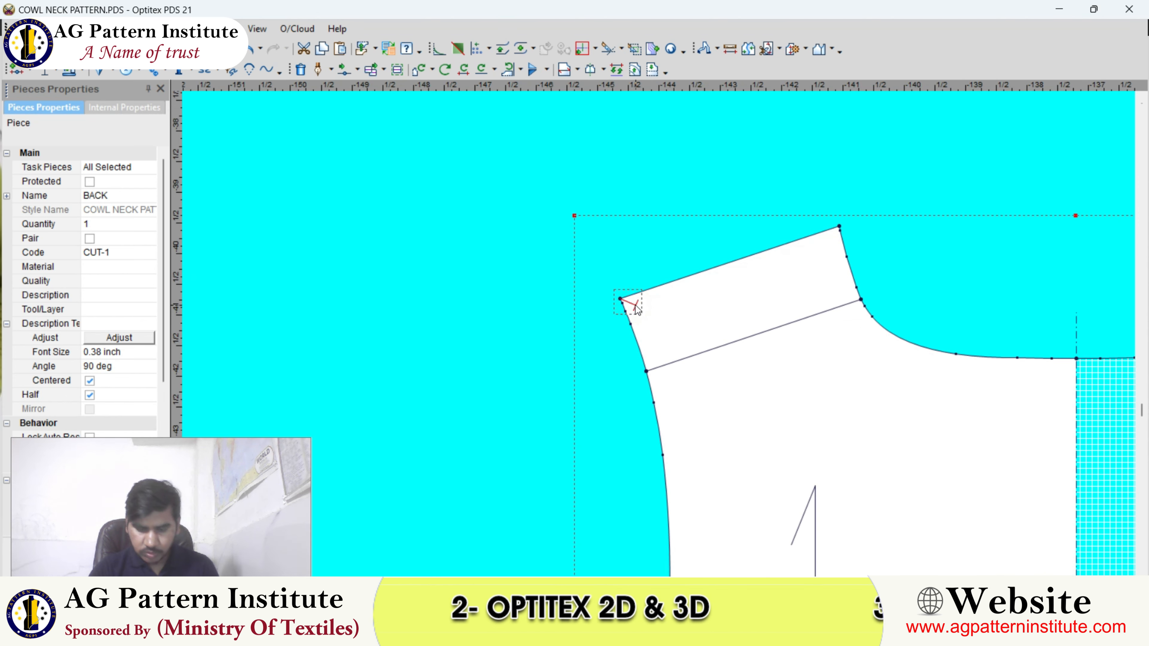
# Step: Rearrange the sleeve, cowl front and back pieces side by side in one row
pyautogui.scroll(-8, 659, 334)
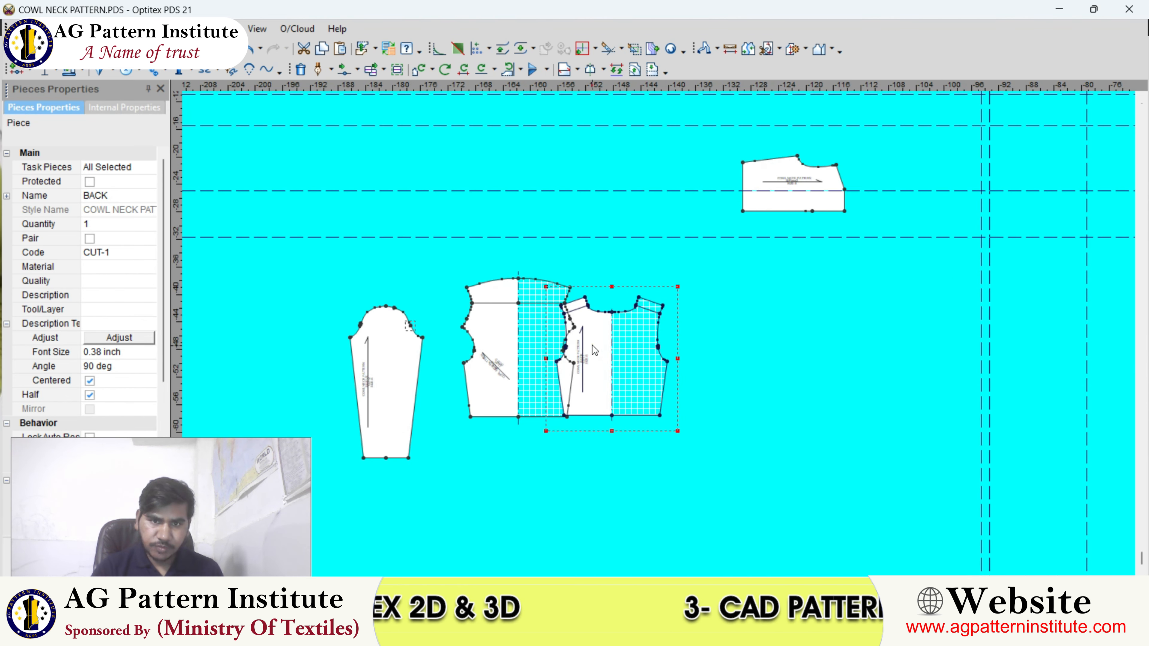
pyautogui.click(590, 343)
pyautogui.moveTo(539, 379); pyautogui.dragTo(539, 371)
pyautogui.scroll(-1, 425, 410)
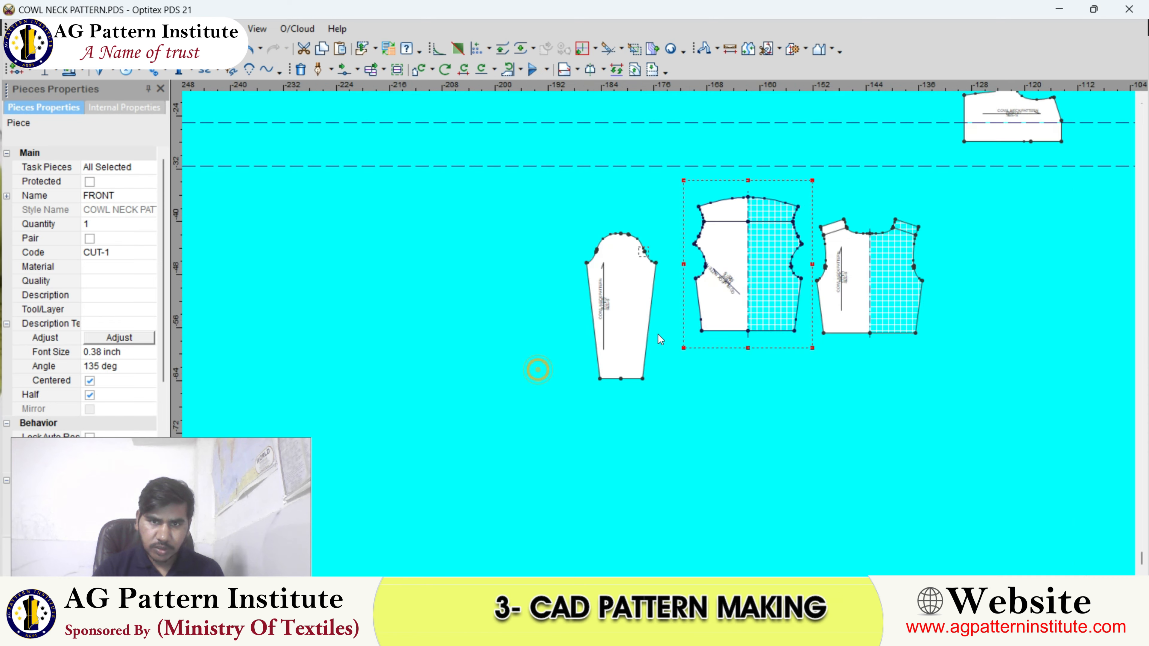
pyautogui.moveTo(644, 333); pyautogui.dragTo(630, 317)
# Step: Switch to the GREEN COWL.png photo in Photos and examine the neckline drape, cropped hem and sleeves
pyautogui.click(741, 632)
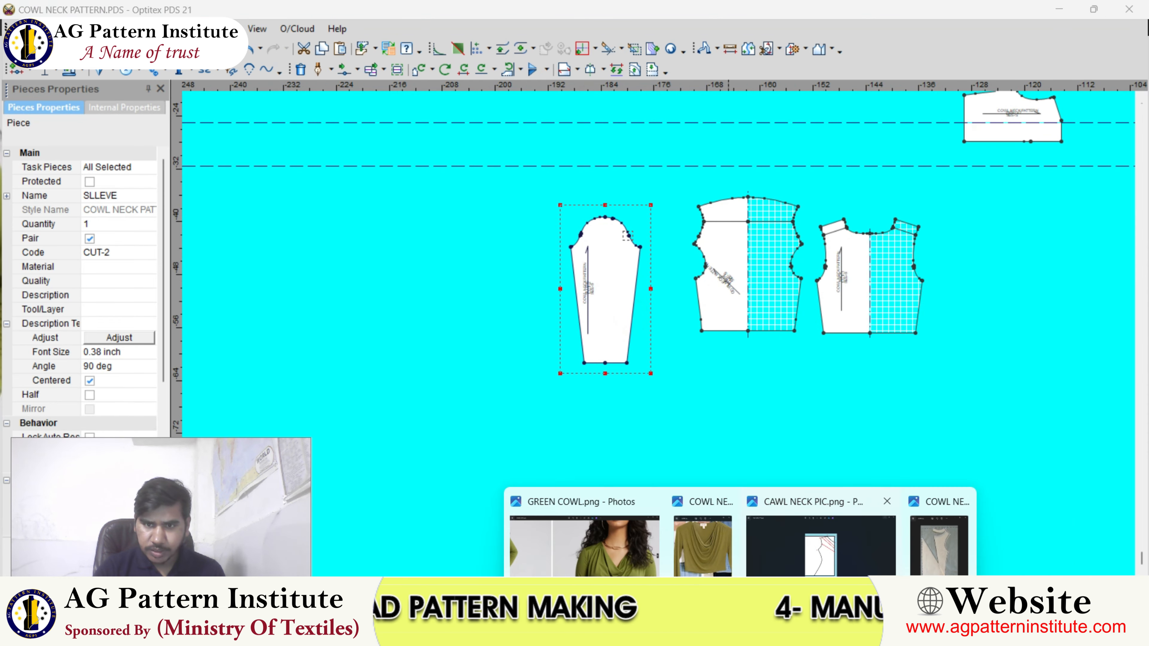
pyautogui.click(634, 562)
pyautogui.scroll(-3, 761, 488)
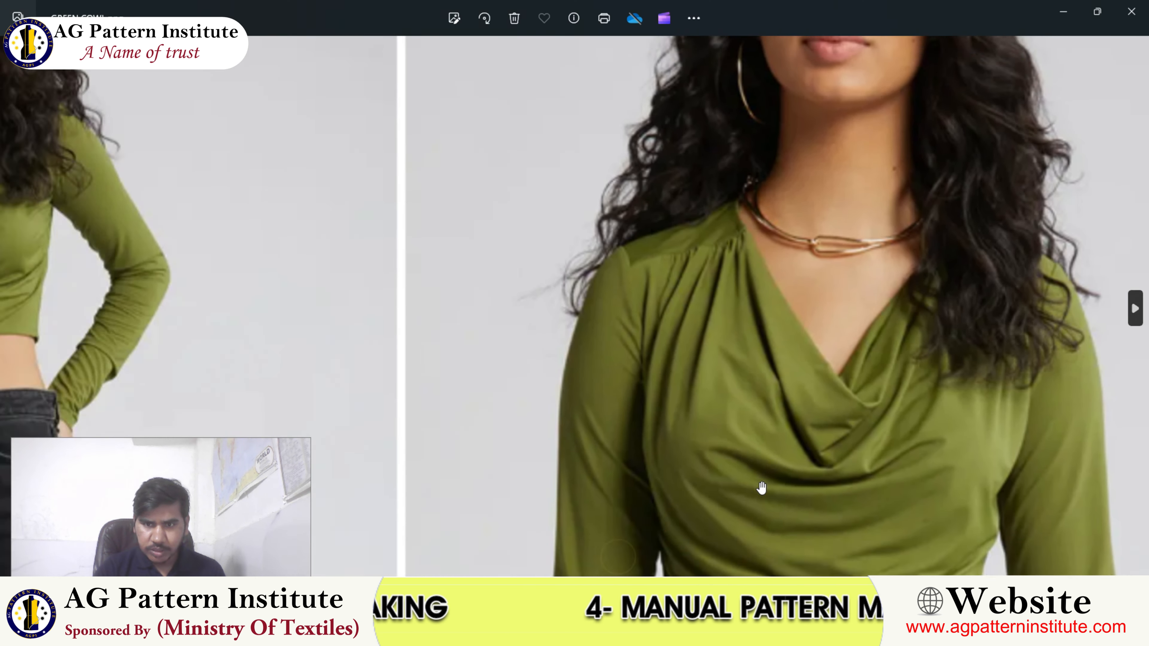
pyautogui.scroll(2, 851, 487)
pyautogui.scroll(2, 814, 476)
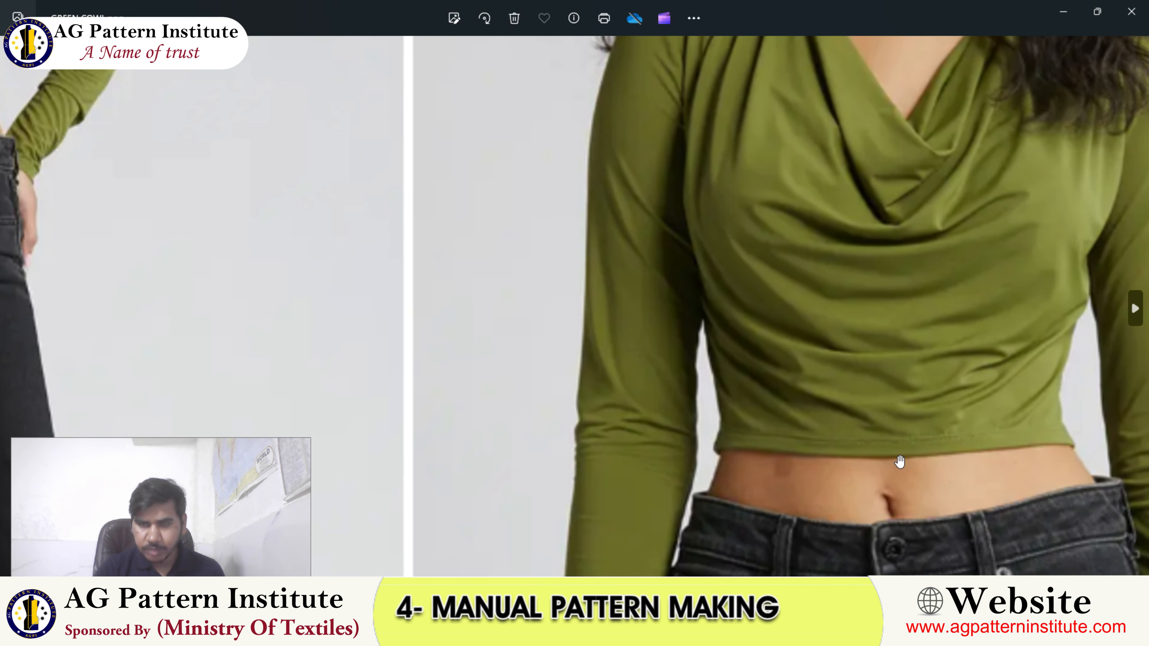
pyautogui.scroll(3, 905, 402)
pyautogui.scroll(-4, 905, 430)
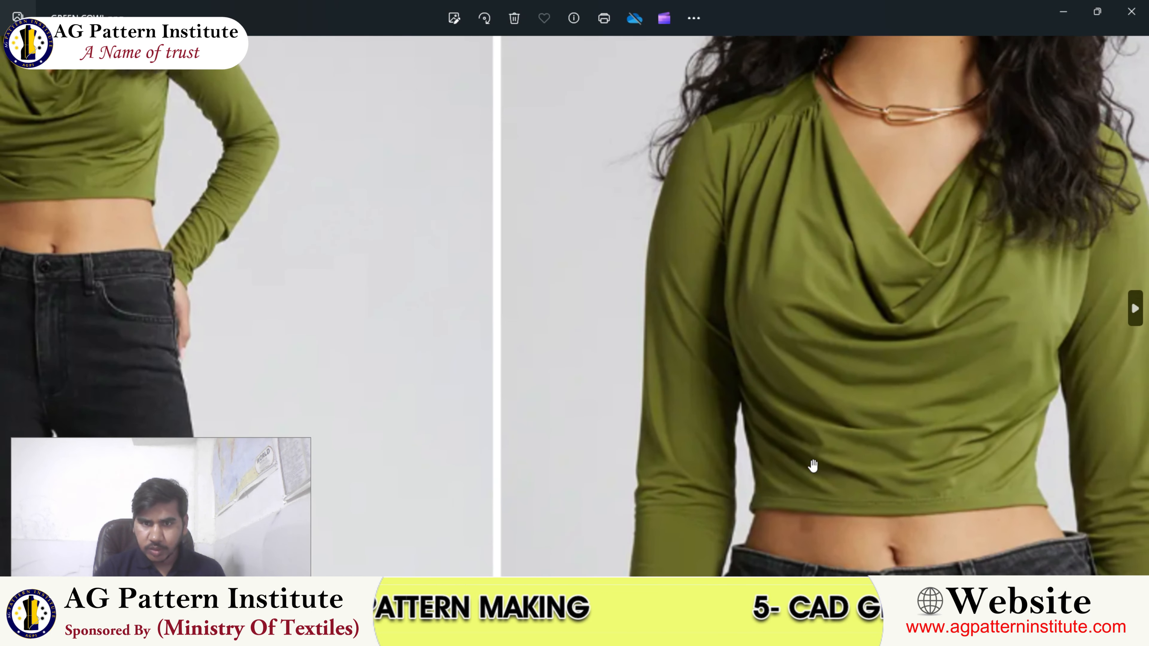
pyautogui.scroll(3, 715, 489)
pyautogui.scroll(-5, 722, 484)
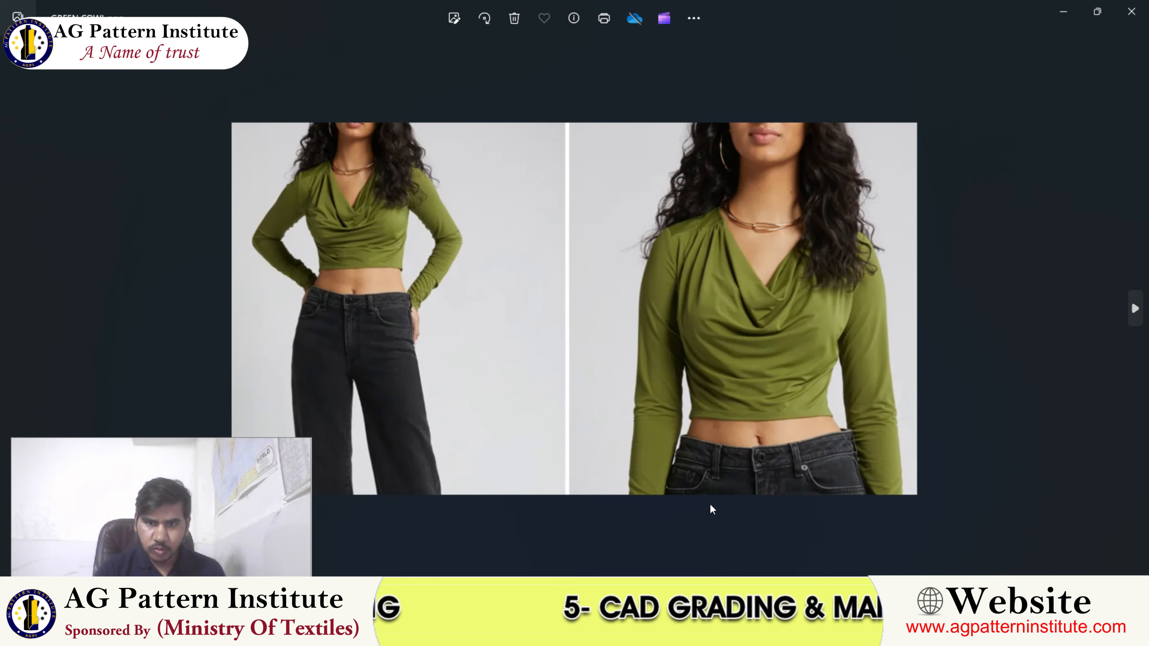
pyautogui.scroll(4, 430, 308)
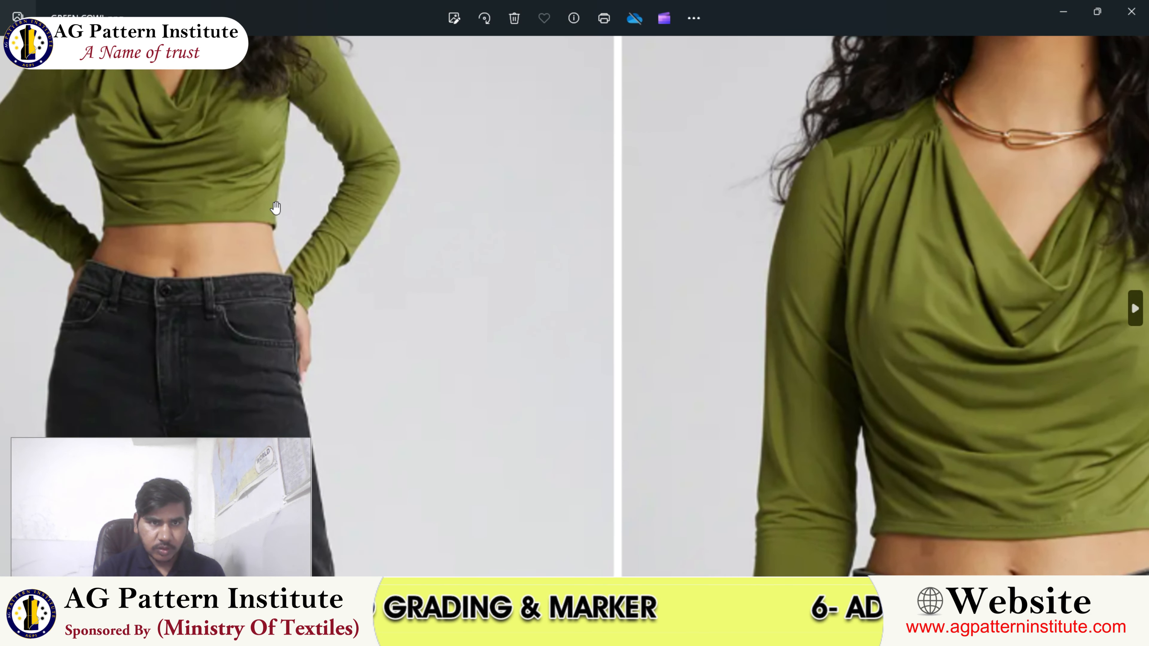
# Step: Switch back to the COWL NECK PATTERN file in Optitex PDS and select the sleeve, cowl front and back pieces together
pyautogui.moveTo(670, 638)
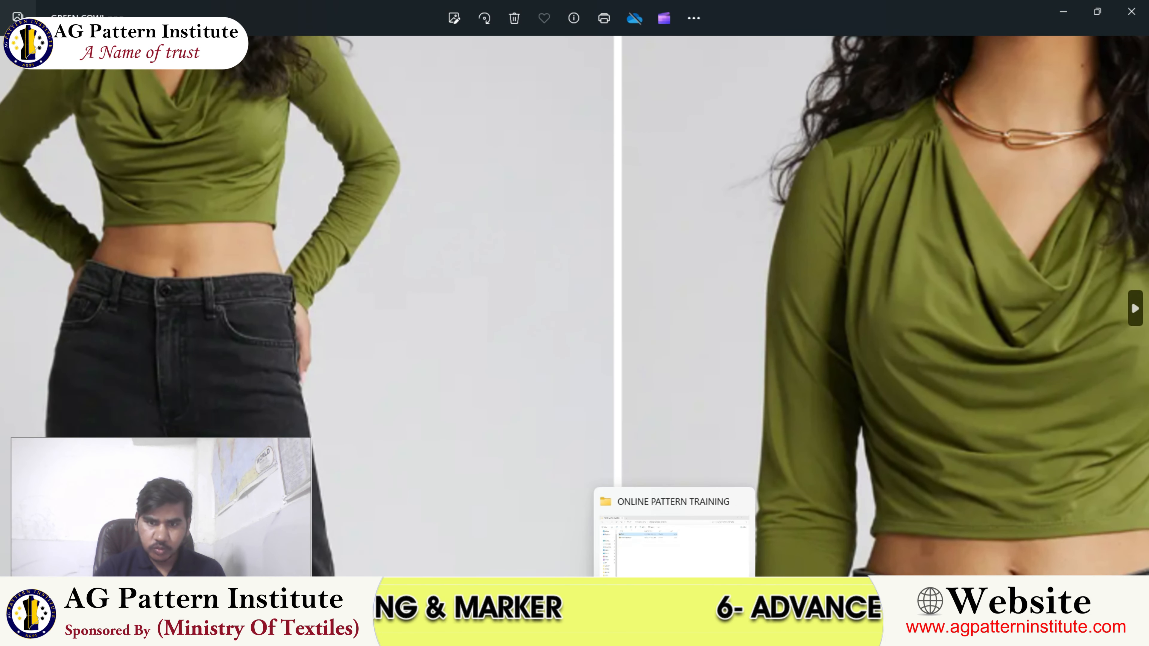
pyautogui.click(670, 530)
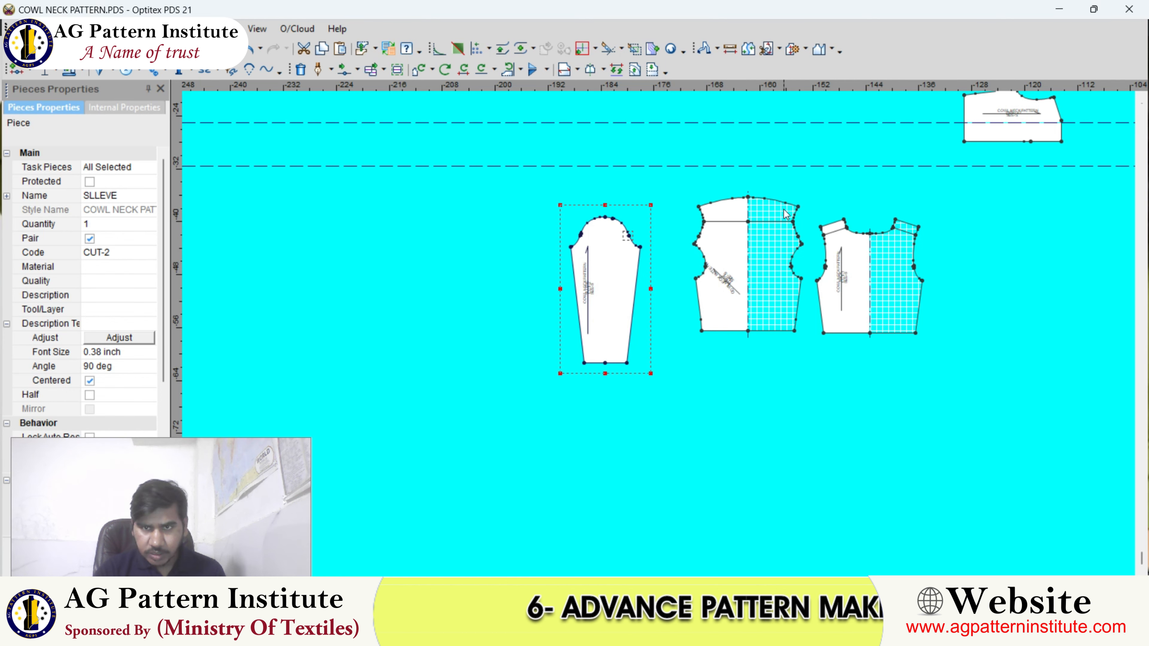
pyautogui.scroll(-3, 598, 309)
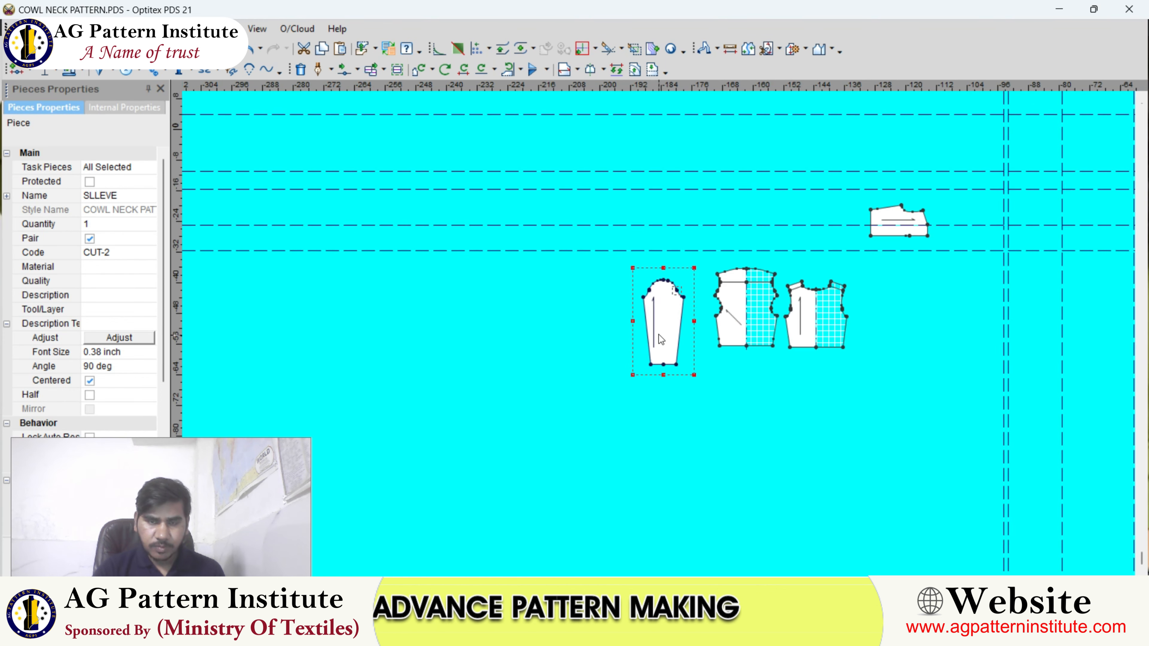
pyautogui.scroll(3, 659, 334)
pyautogui.scroll(-2, 659, 334)
pyautogui.scroll(2, 659, 334)
pyautogui.scroll(2, 669, 337)
pyautogui.click(833, 317)
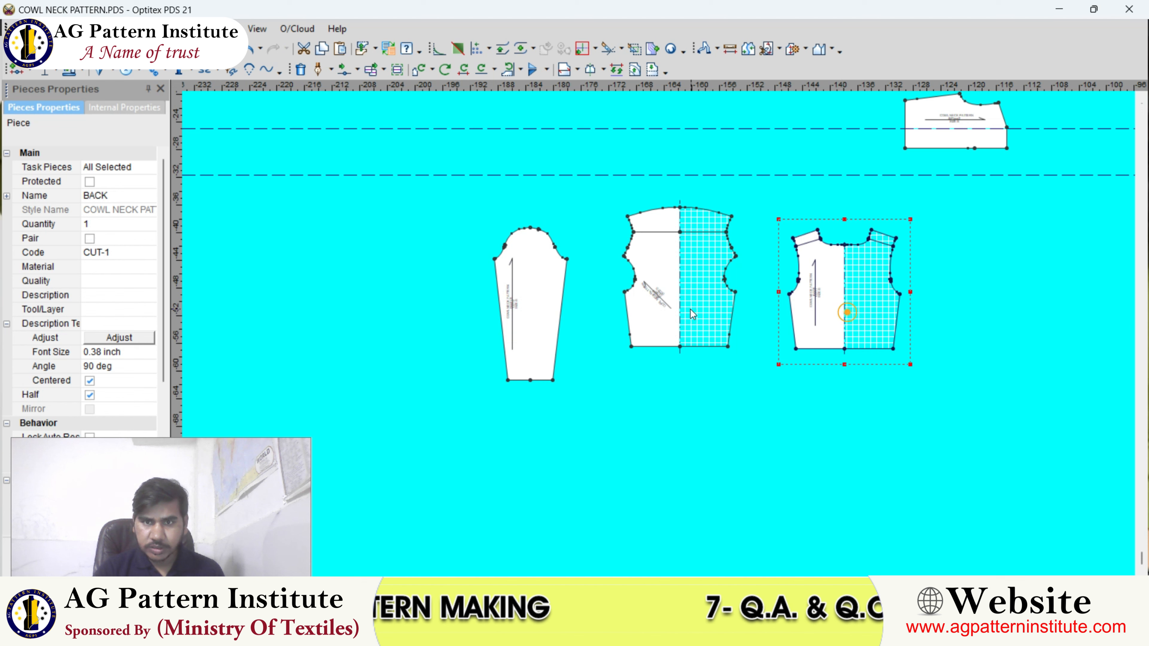
pyautogui.click(687, 324)
pyautogui.moveTo(964, 466); pyautogui.dragTo(963, 465)
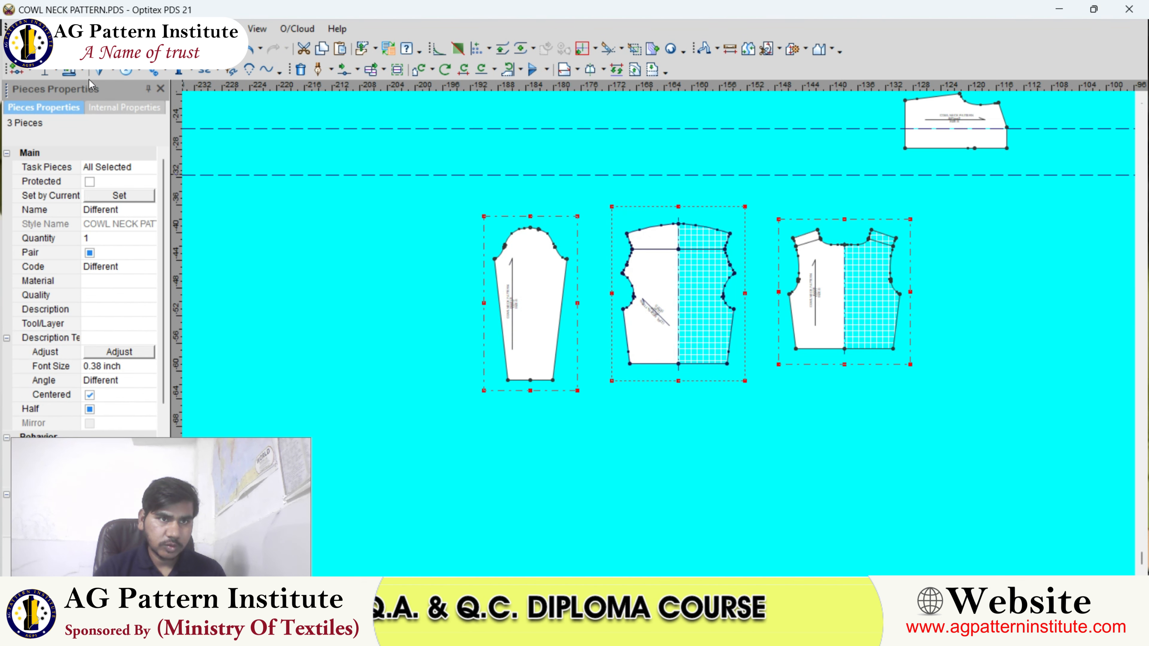
# Step: Apply a basic seam width of 5/16 to all selected pieces
pyautogui.click(84, 72)
pyautogui.click(116, 106)
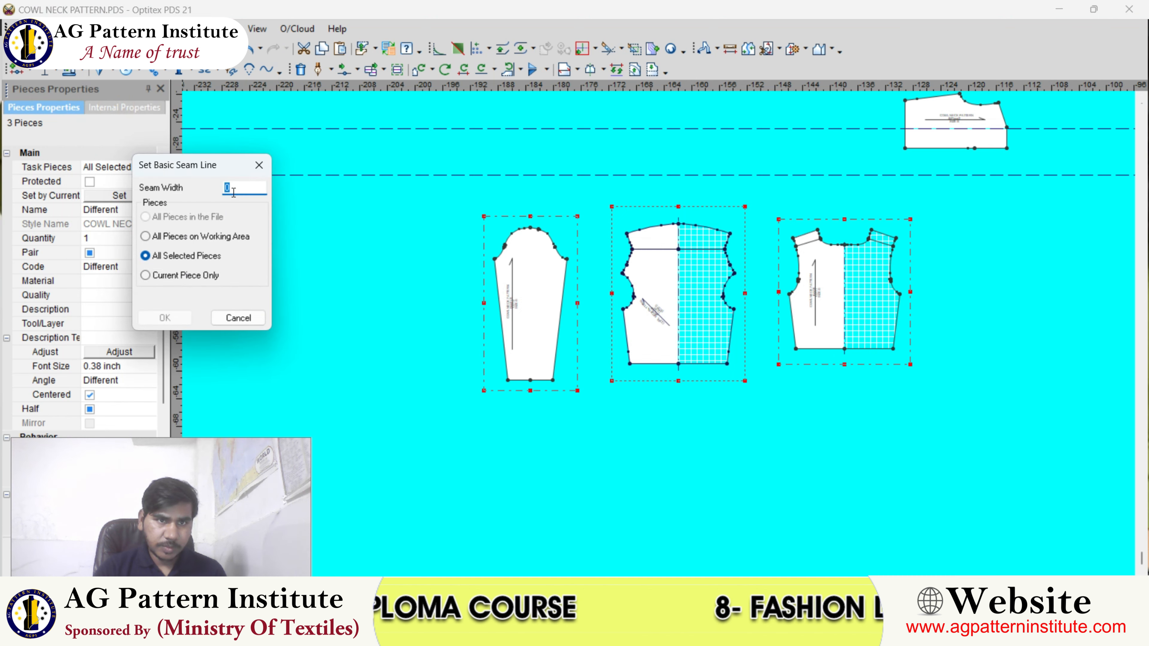
pyautogui.press('Return')
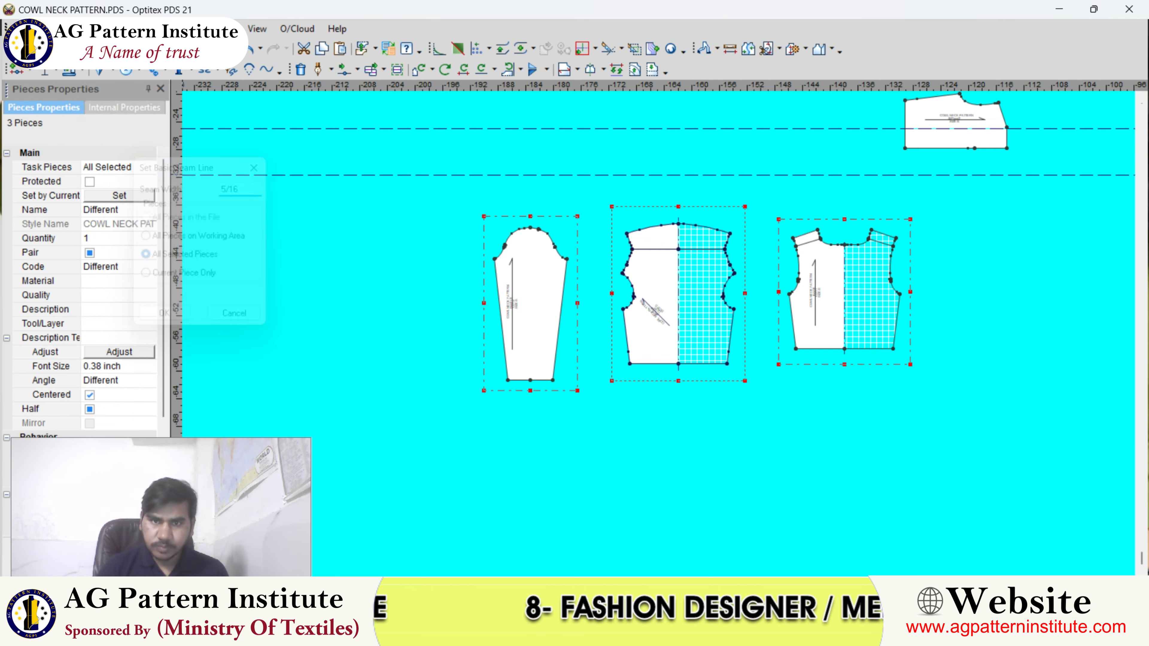
# Step: Set the seam width along the cowl front's upper neckline edge to 3/4, from the outer corner to the centre fold
pyautogui.scroll(3, 553, 259)
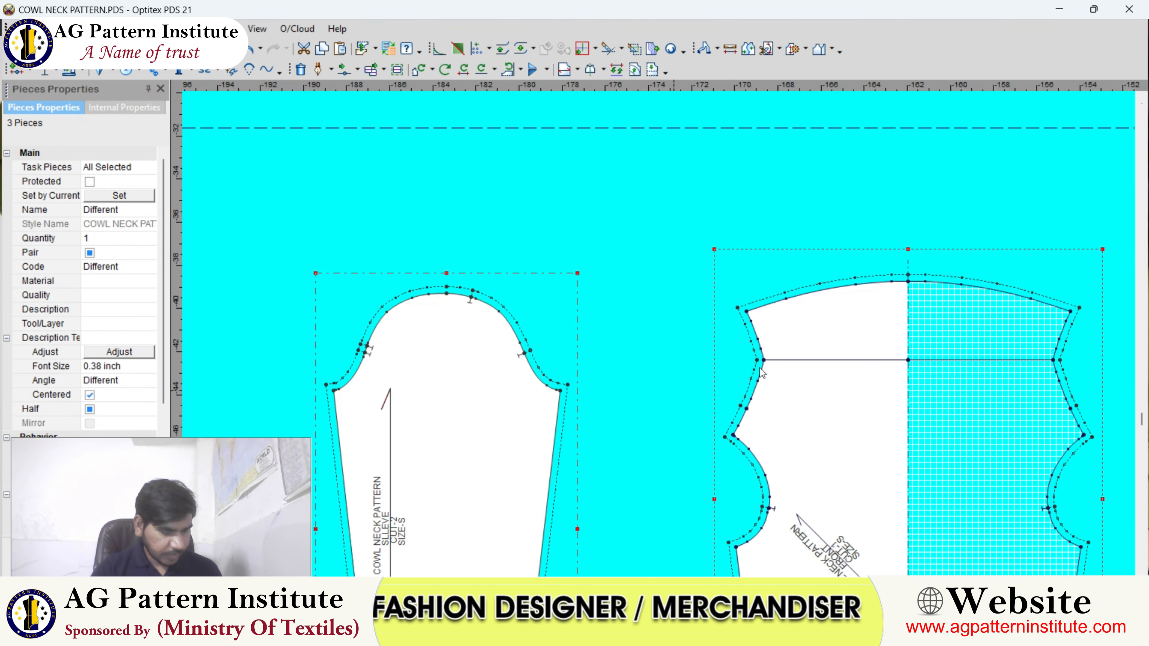
pyautogui.scroll(2, 762, 372)
pyautogui.click(597, 317)
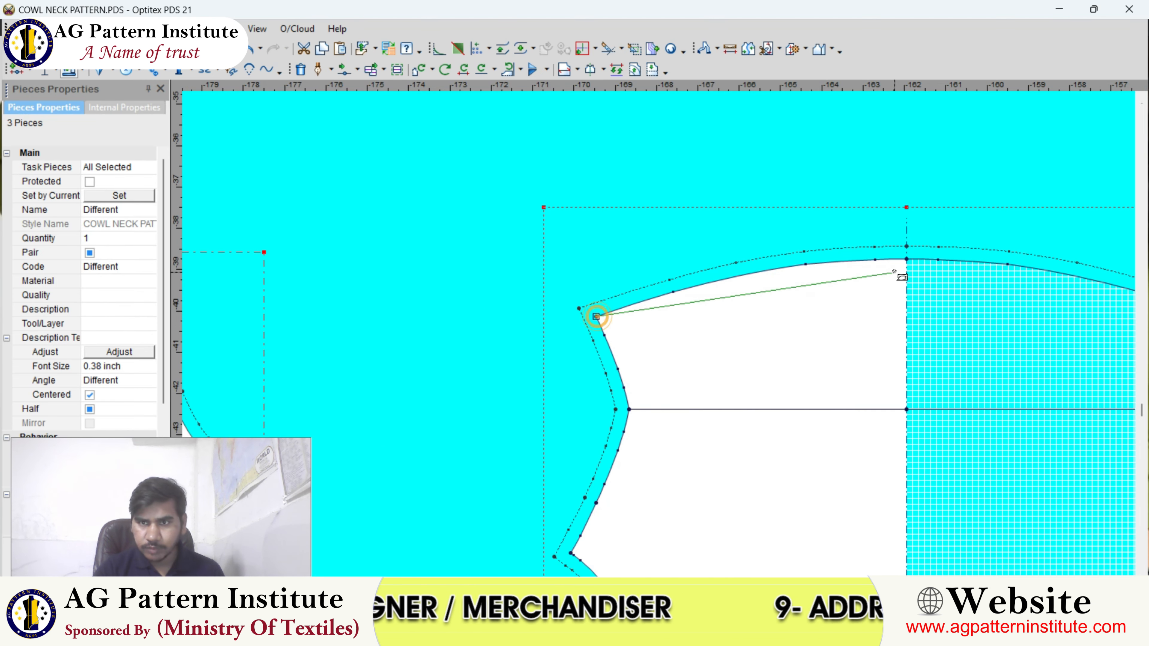
pyautogui.click(907, 259)
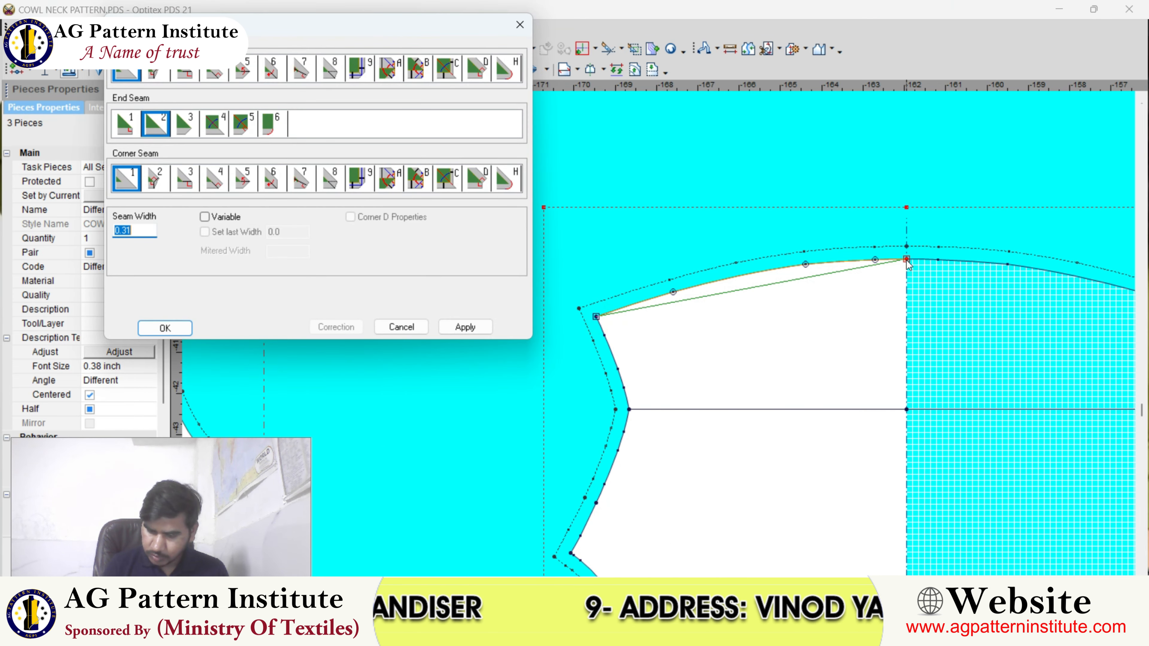
pyautogui.write('3/4')
pyautogui.press('Return')
# Step: Set the seam width along the sleeve's hem to 3/4
pyautogui.scroll(-3, 665, 338)
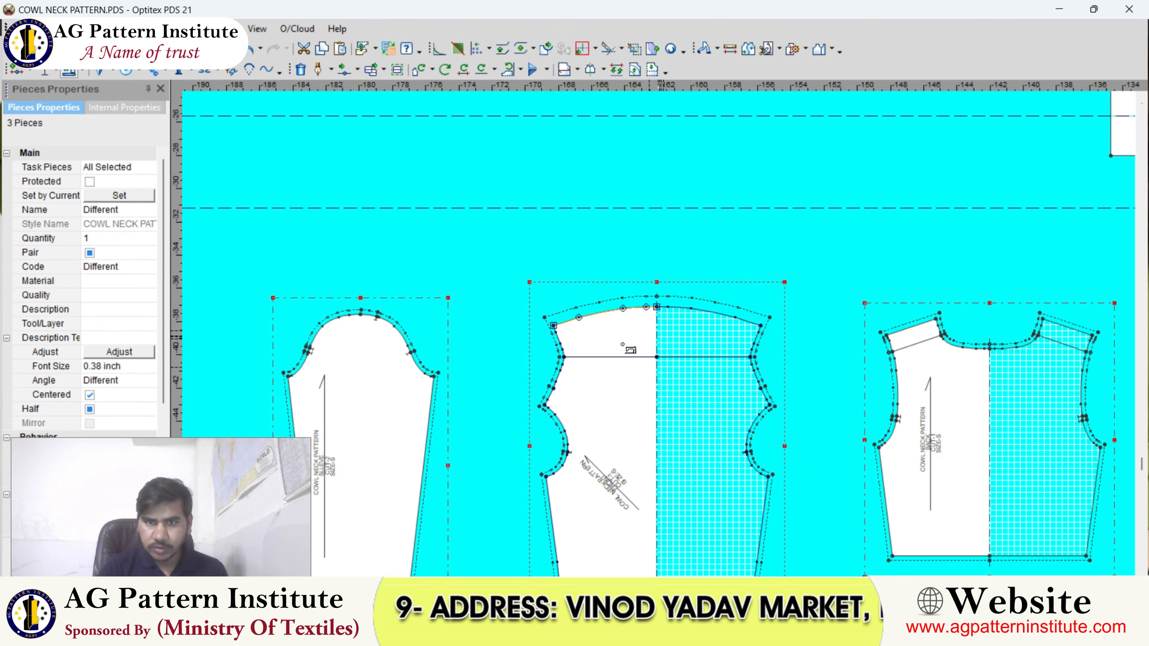
pyautogui.scroll(2, 717, 429)
pyautogui.click(686, 398)
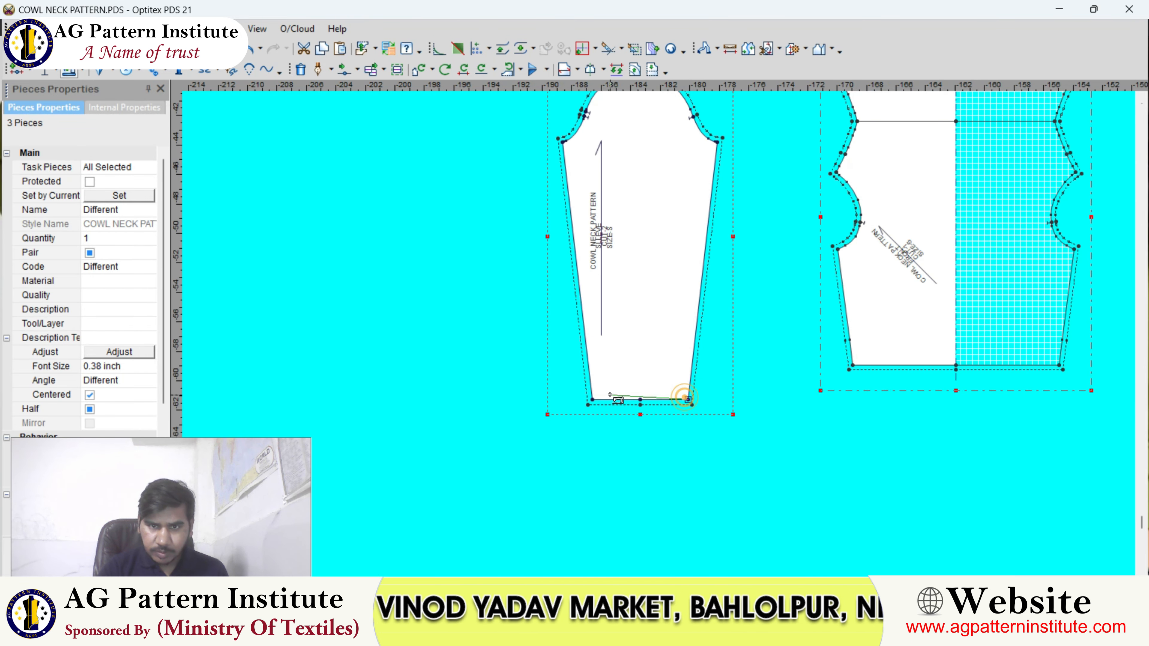
pyautogui.click(593, 399)
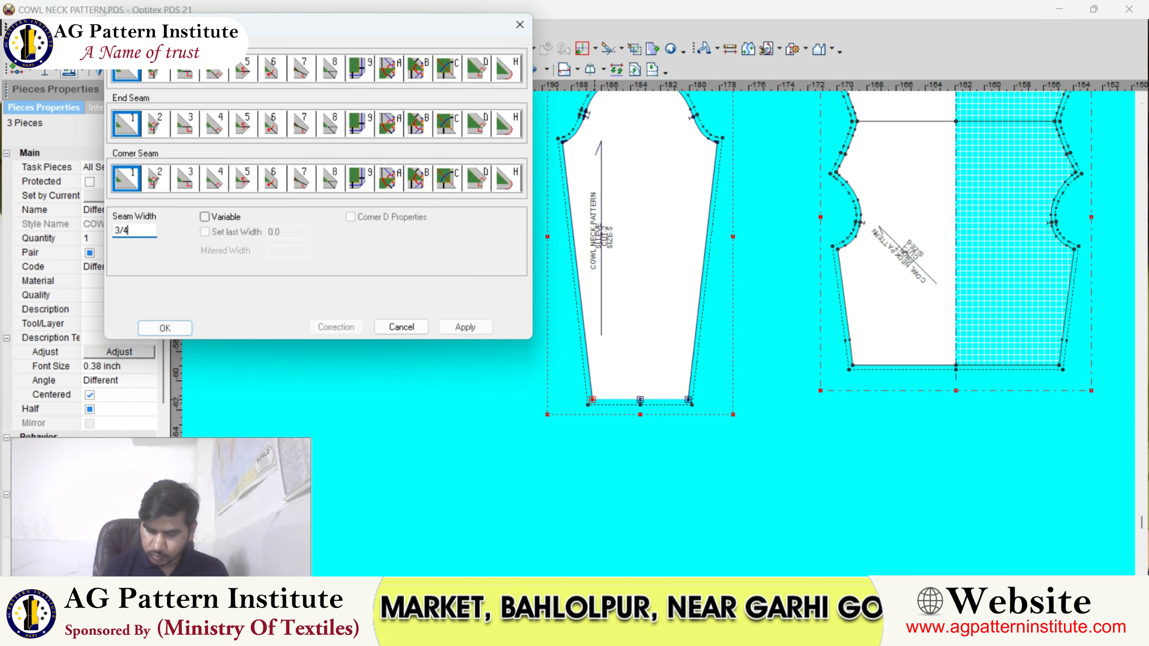
pyautogui.press('Return')
# Step: Shape the sleeve hem's seam corners with start seam type 5 and end seam type 6
pyautogui.scroll(4, 715, 324)
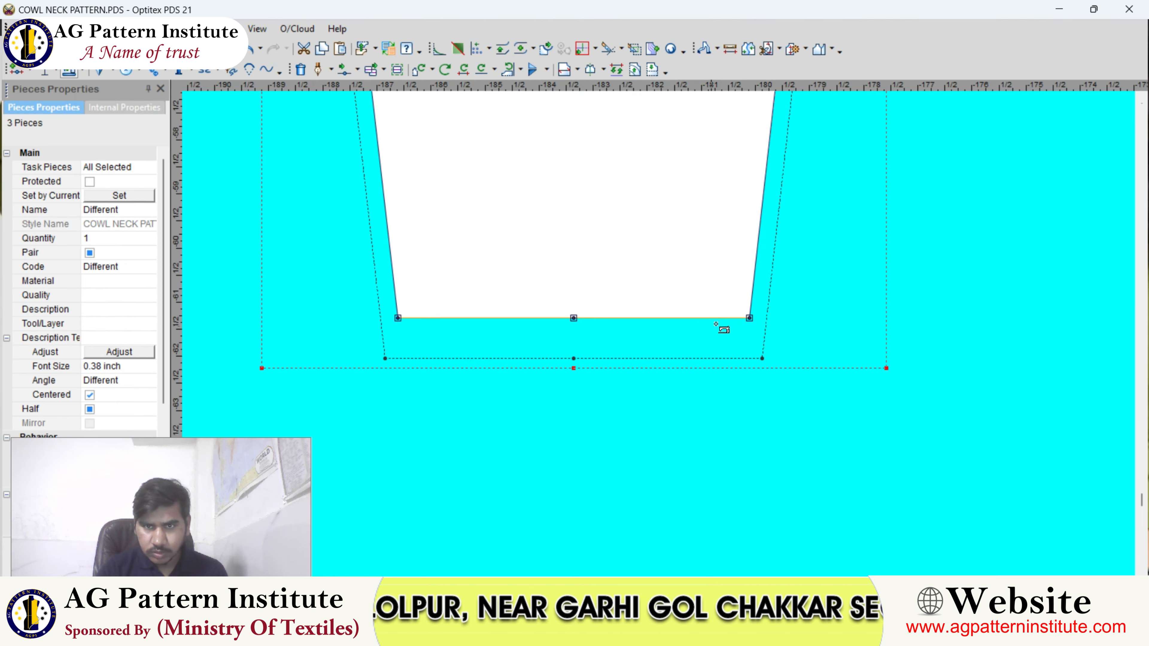
pyautogui.click(397, 318)
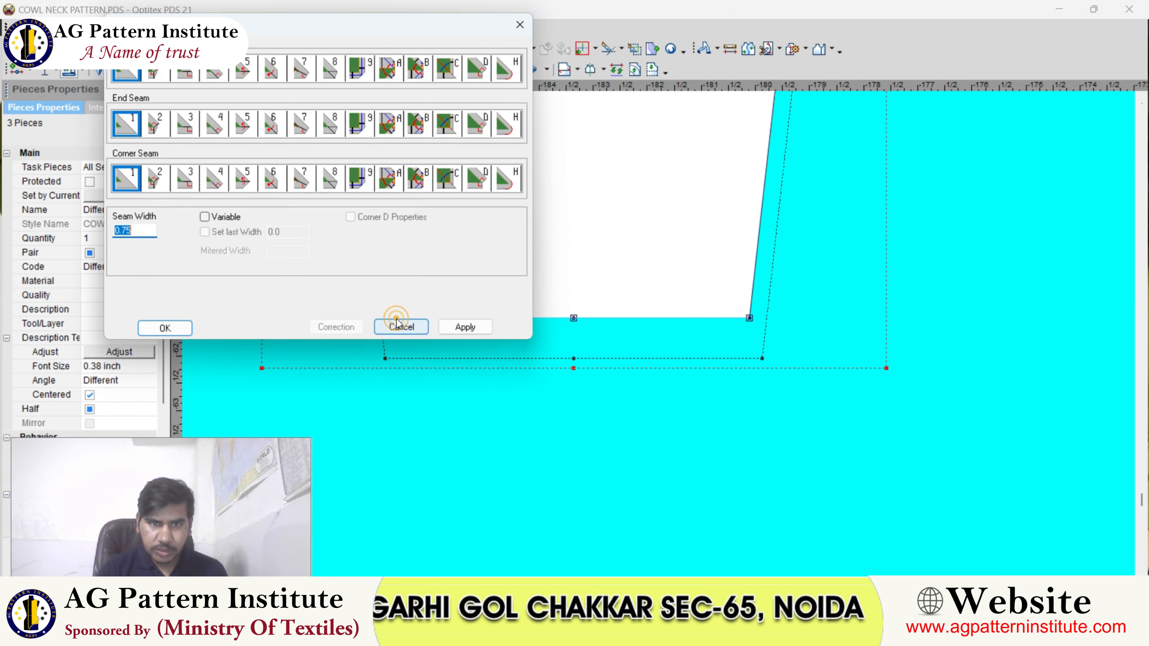
pyautogui.moveTo(339, 39); pyautogui.dragTo(255, 204)
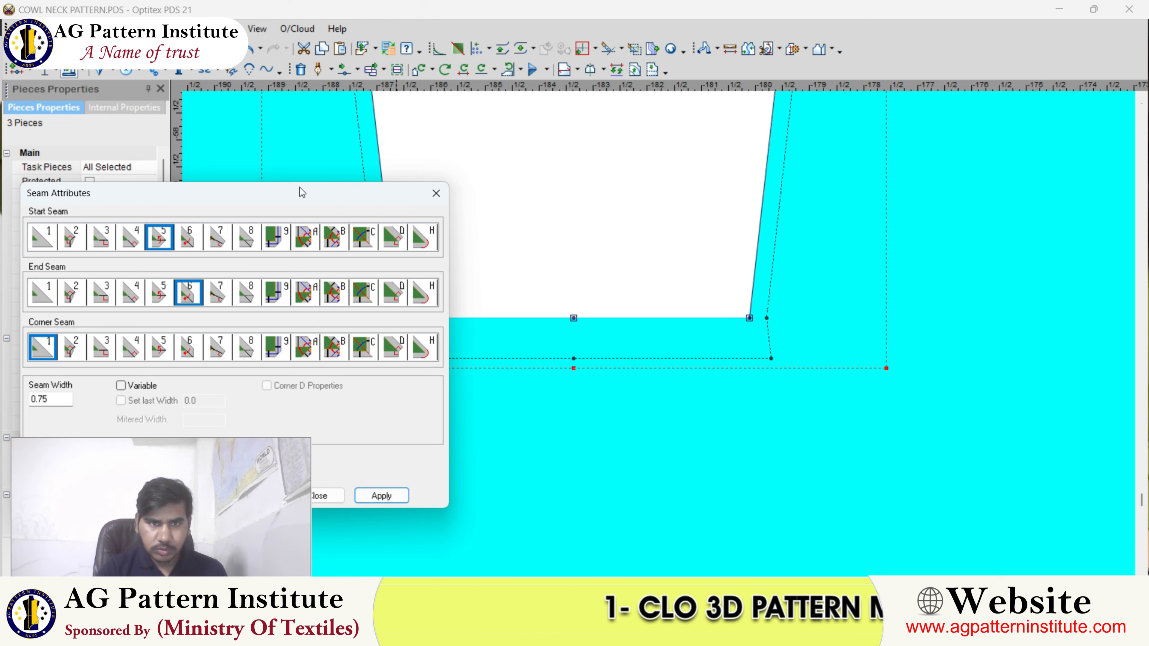
pyautogui.moveTo(302, 192); pyautogui.dragTo(962, 237)
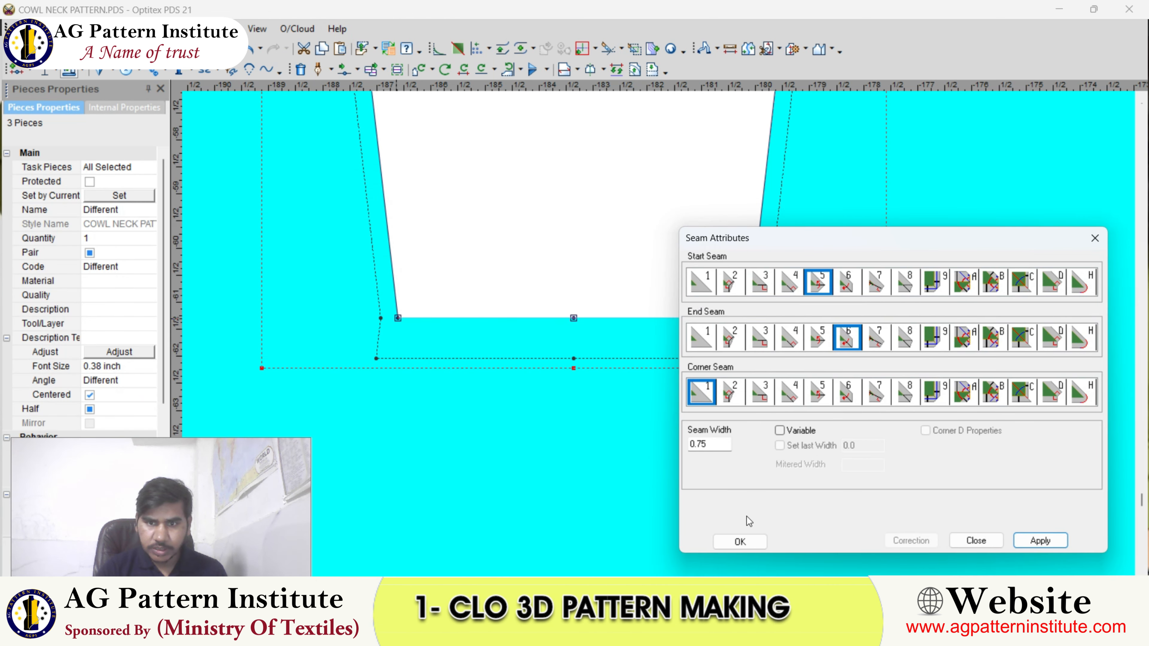
pyautogui.click(740, 542)
# Step: Give the cowl front's hem a 3/4 seam width with end seam type 6 at the side seam
pyautogui.scroll(-7, 660, 333)
pyautogui.scroll(4, 772, 323)
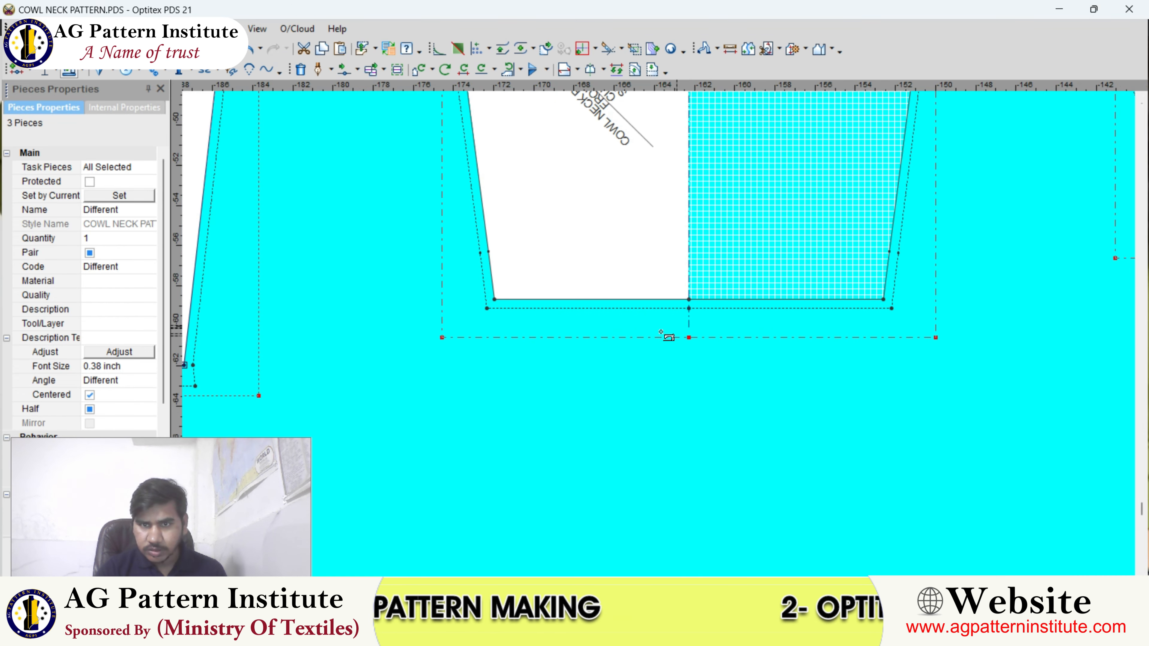
pyautogui.click(688, 298)
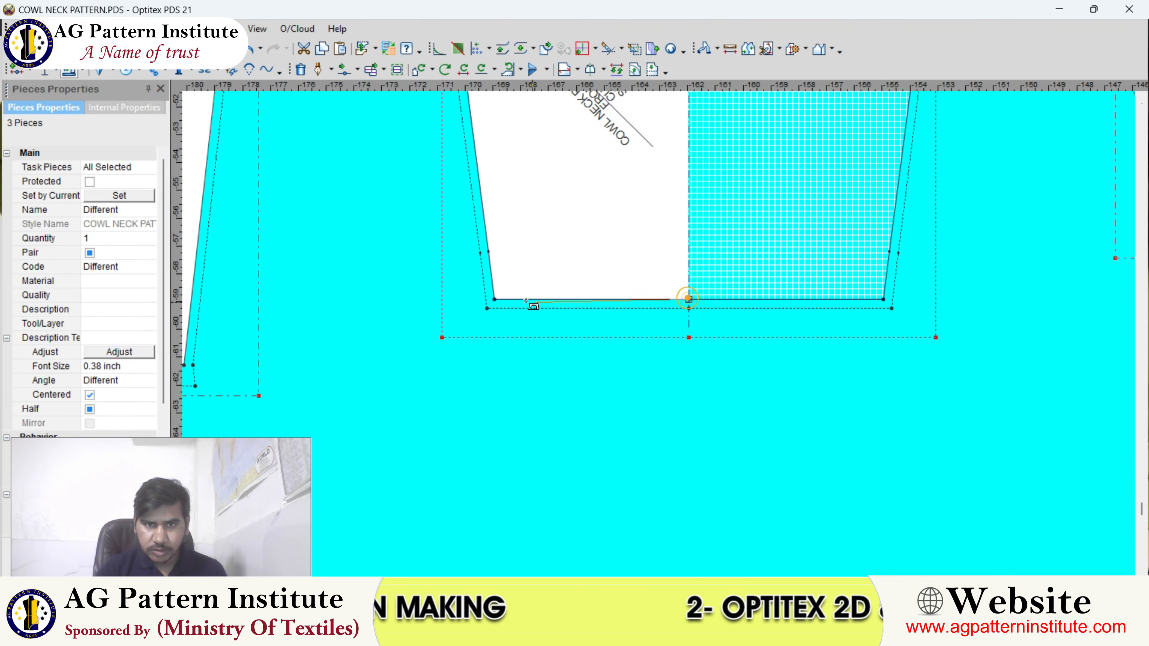
pyautogui.click(494, 299)
pyautogui.moveTo(838, 268); pyautogui.dragTo(269, 256)
pyautogui.moveTo(340, 253); pyautogui.dragTo(270, 181)
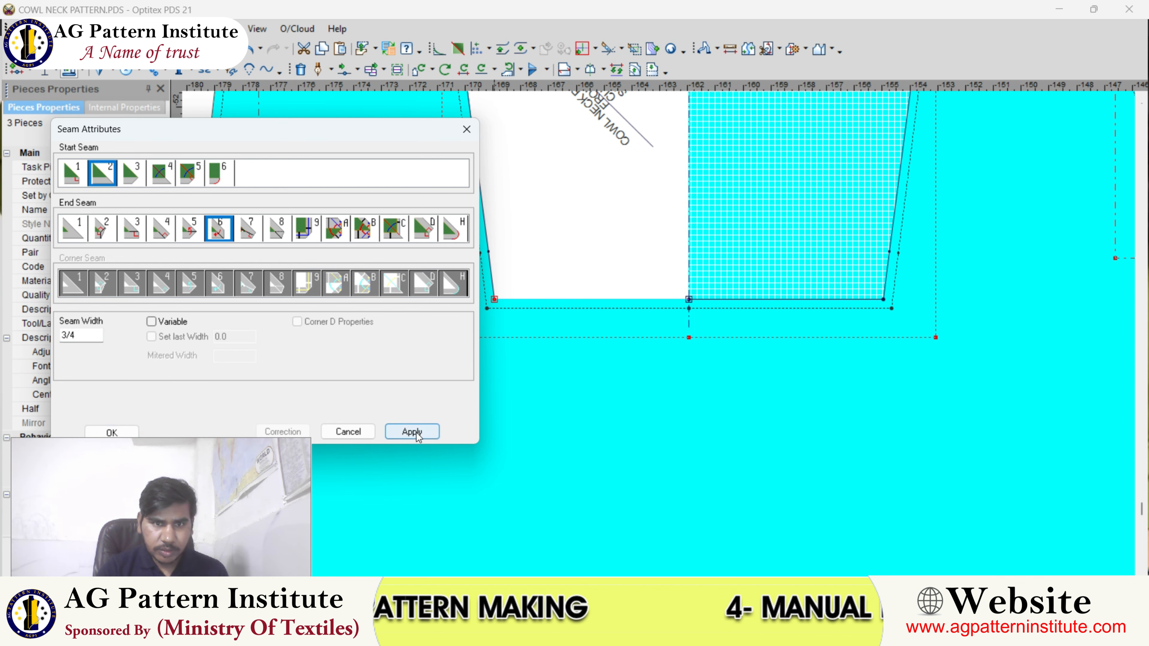
pyautogui.click(109, 433)
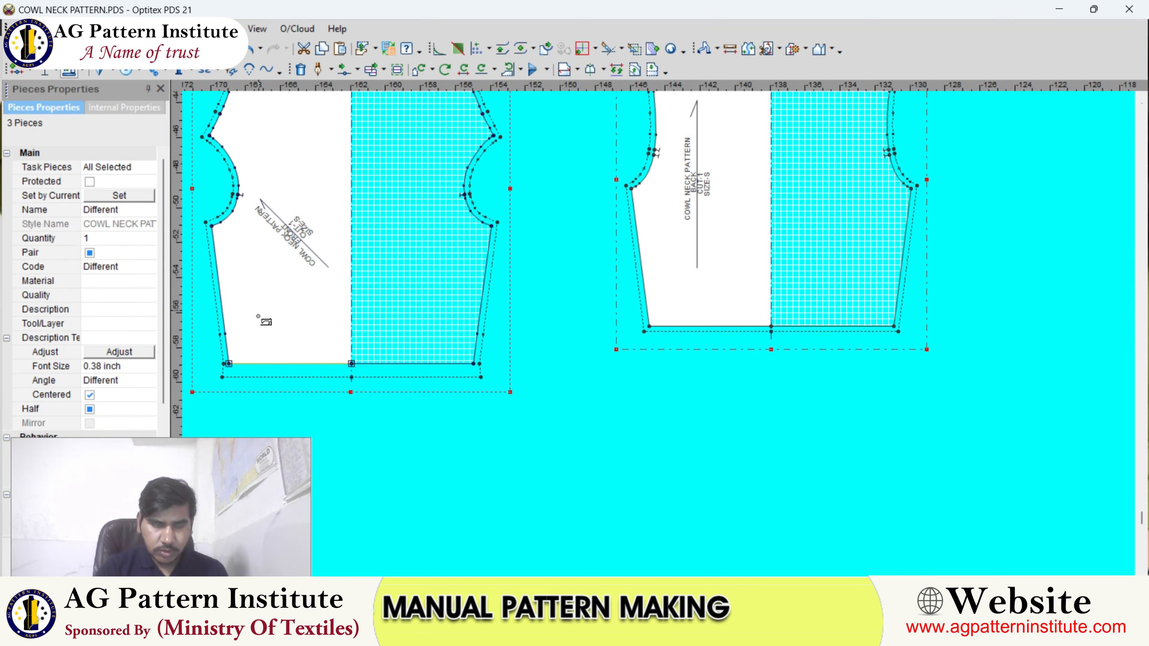
# Step: Give the back piece's hem a 3/4 seam width with end seam type 6 at the side seam
pyautogui.scroll(2, 757, 340)
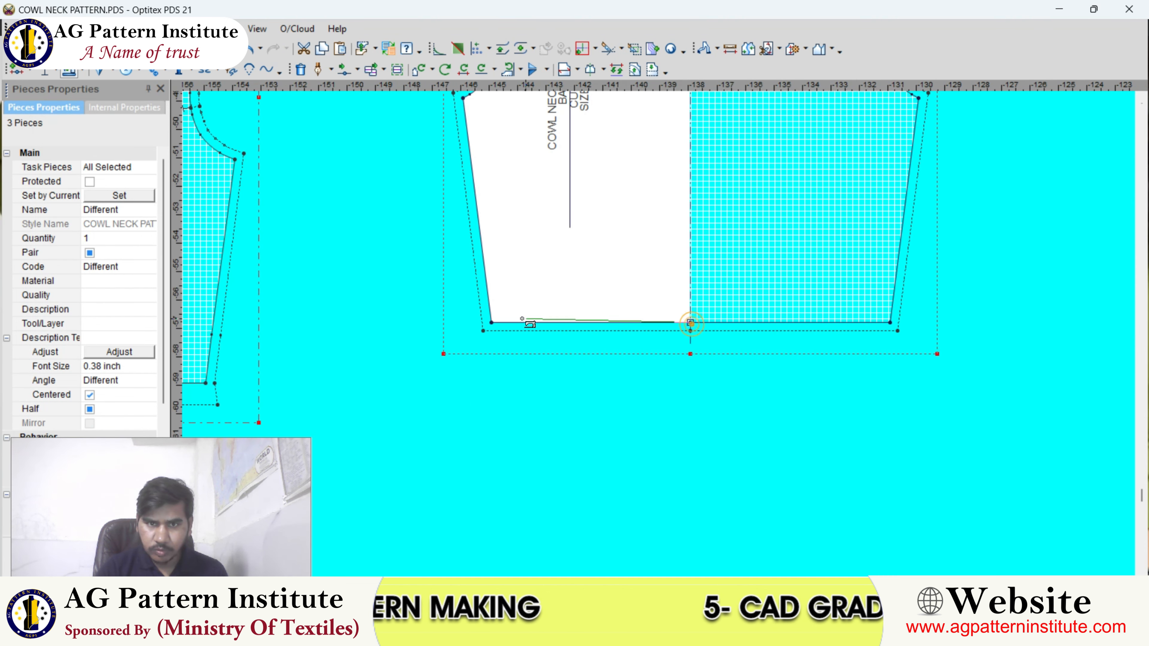
pyautogui.click(491, 322)
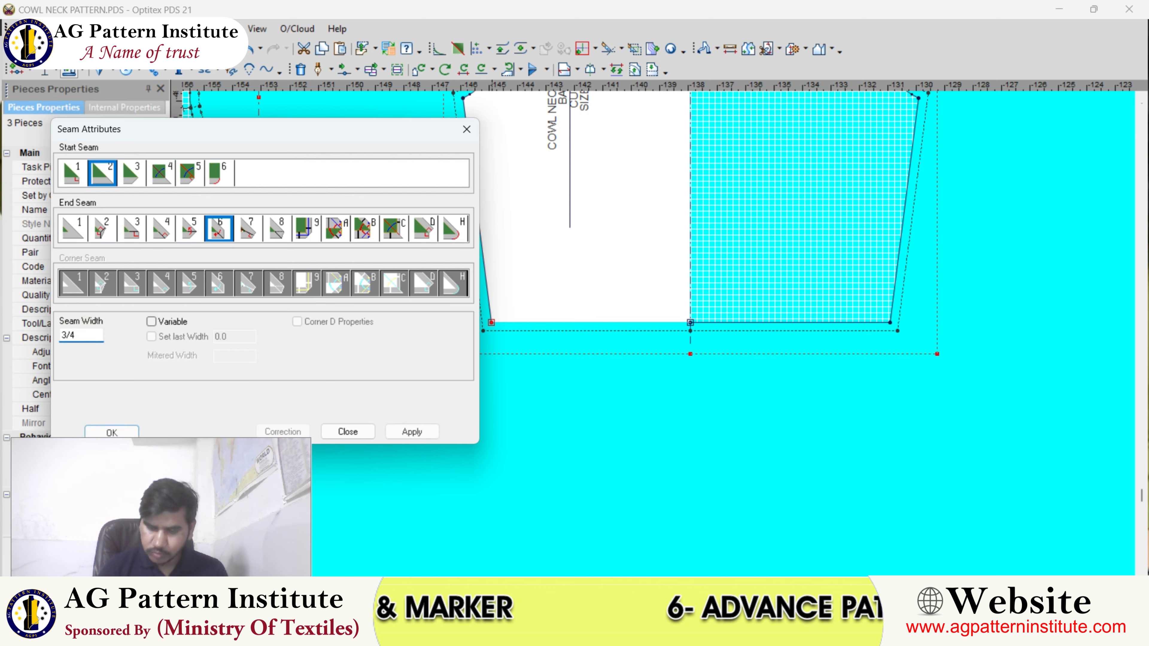
pyautogui.press('Return')
pyautogui.scroll(-4, 662, 336)
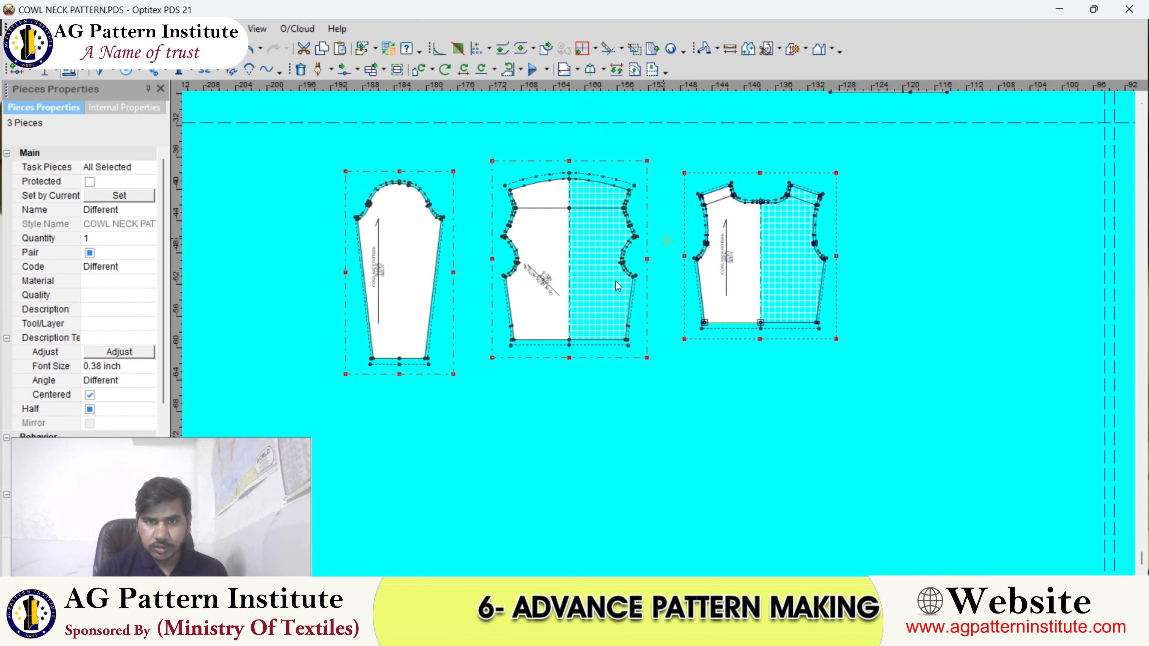
pyautogui.click(697, 259)
pyautogui.click(247, 341)
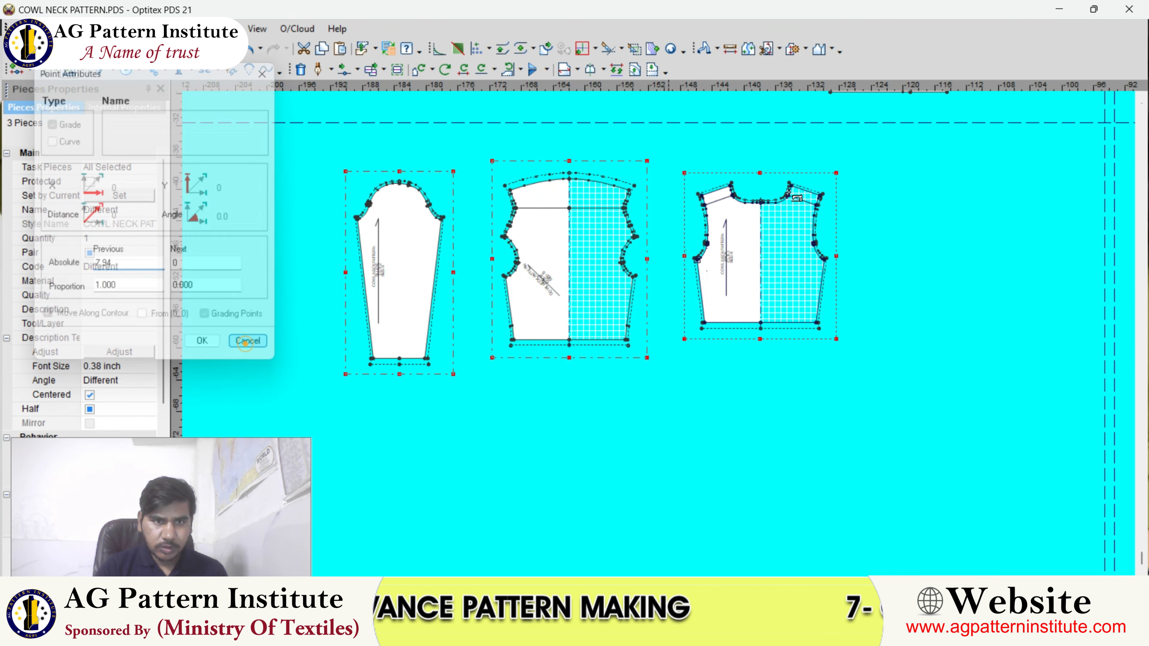
pyautogui.click(701, 196)
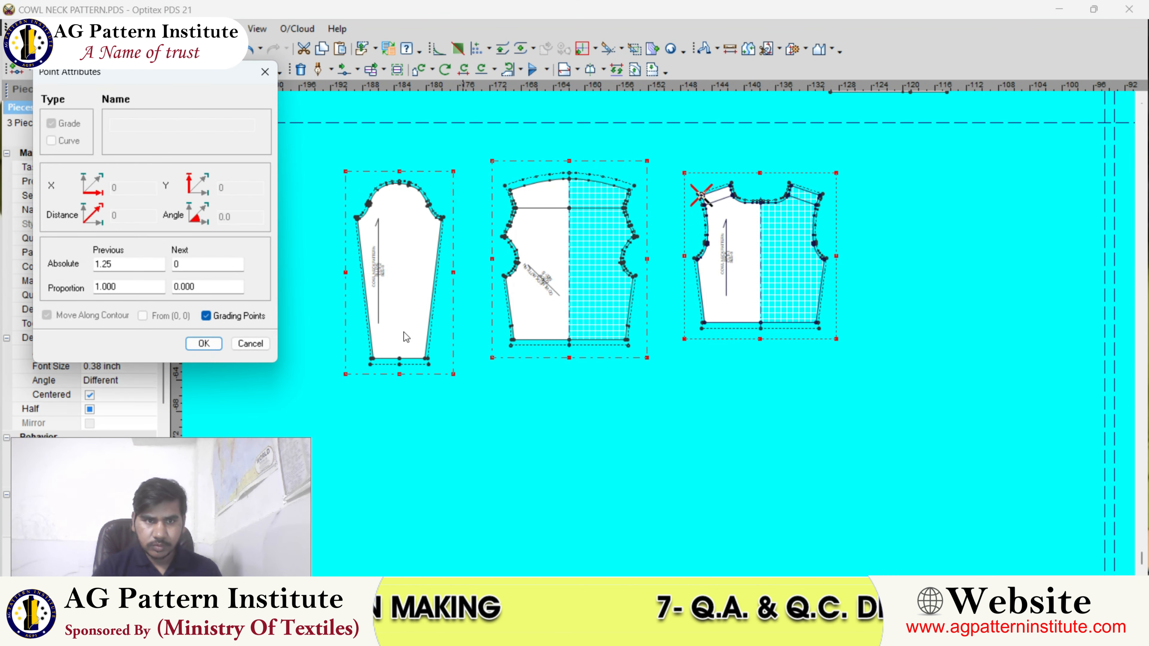
pyautogui.click(250, 344)
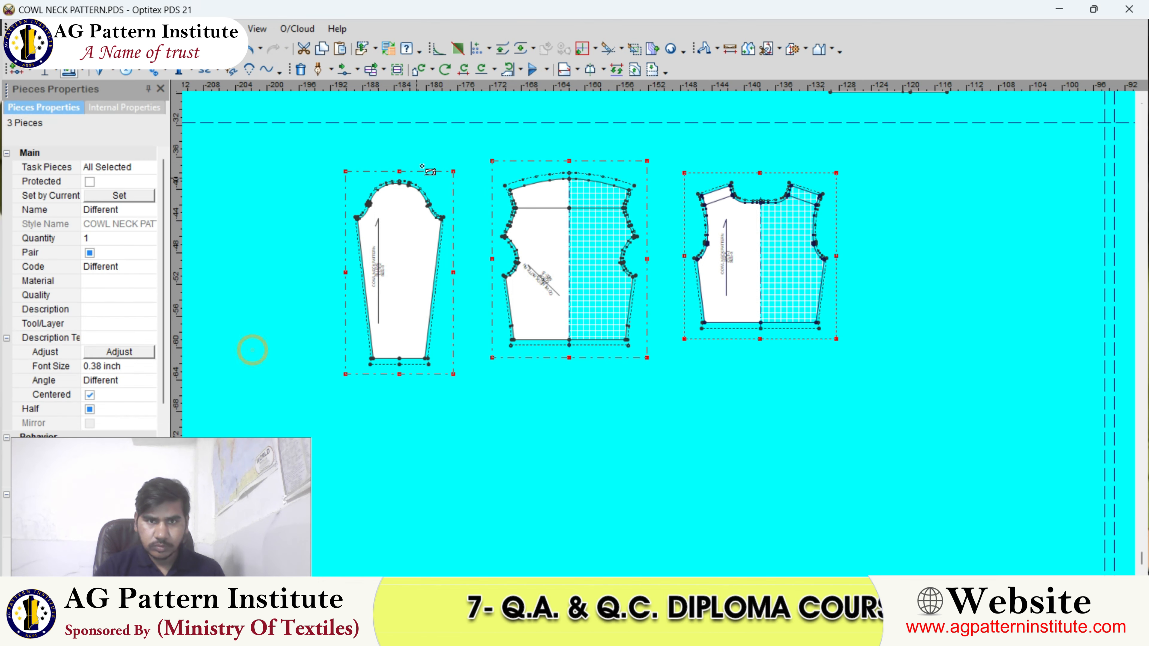
# Step: Inspect the seam allowances around the sleeve, cowl front and back pieces
pyautogui.click(449, 149)
pyautogui.scroll(2, 448, 261)
pyautogui.click(600, 314)
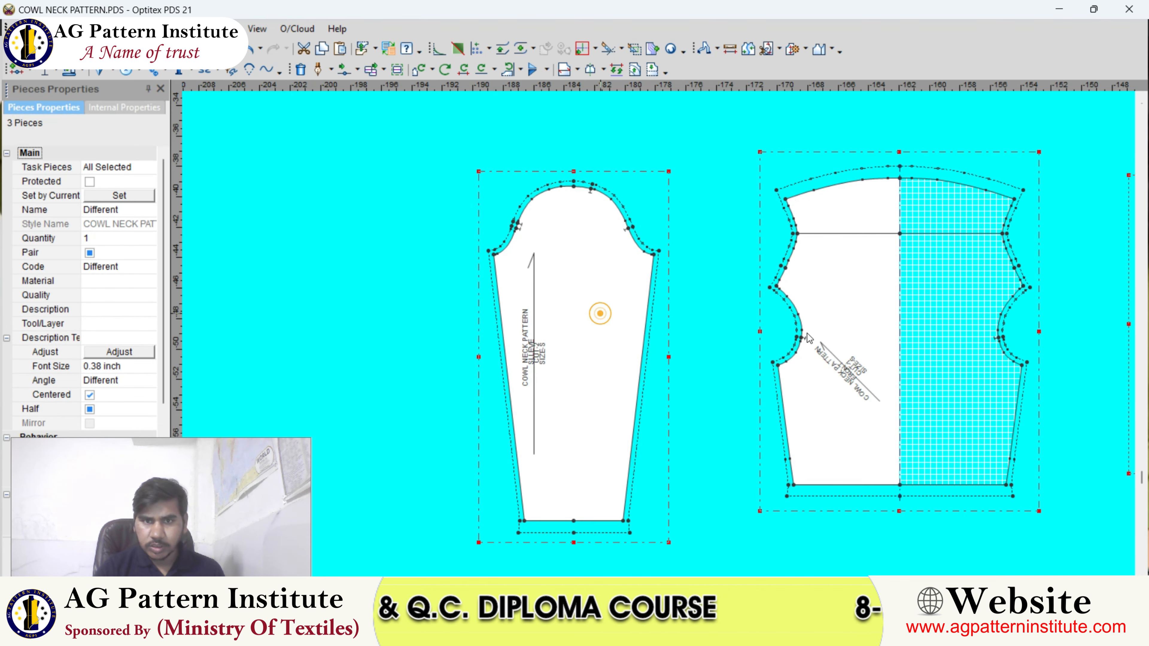
pyautogui.scroll(-1, 807, 338)
pyautogui.click(671, 311)
pyautogui.click(1011, 329)
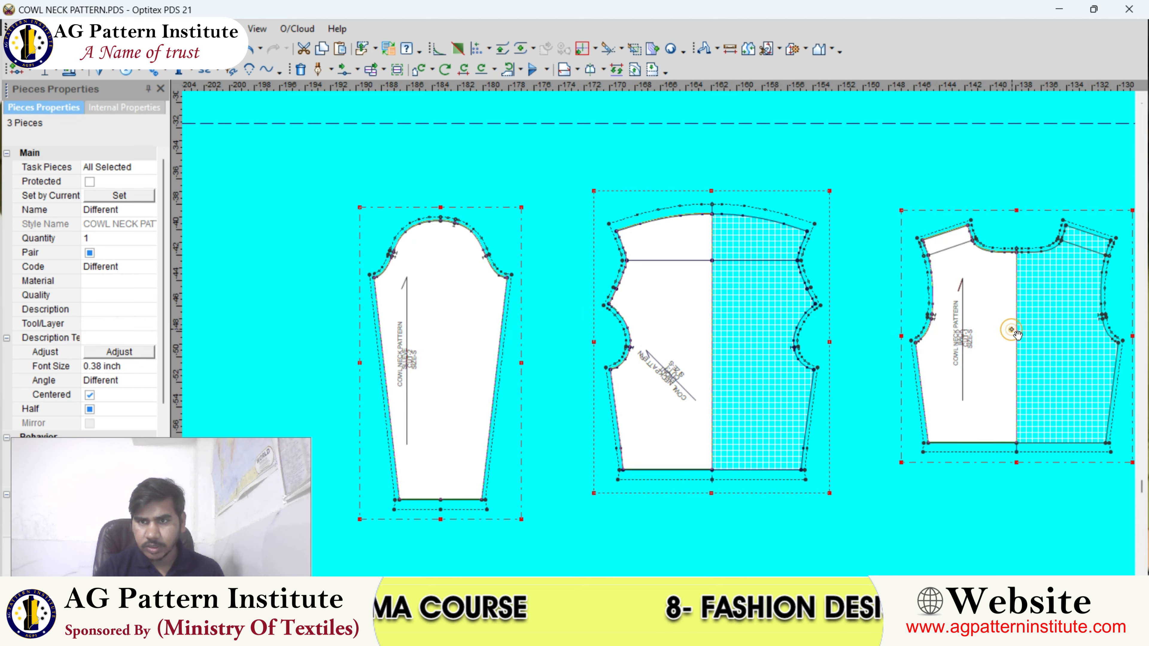
# Step: Save the pattern file and let missing or duplicated piece names be fixed automatically
pyautogui.scroll(-1, 1011, 329)
pyautogui.hotkey('ctrl', 's')
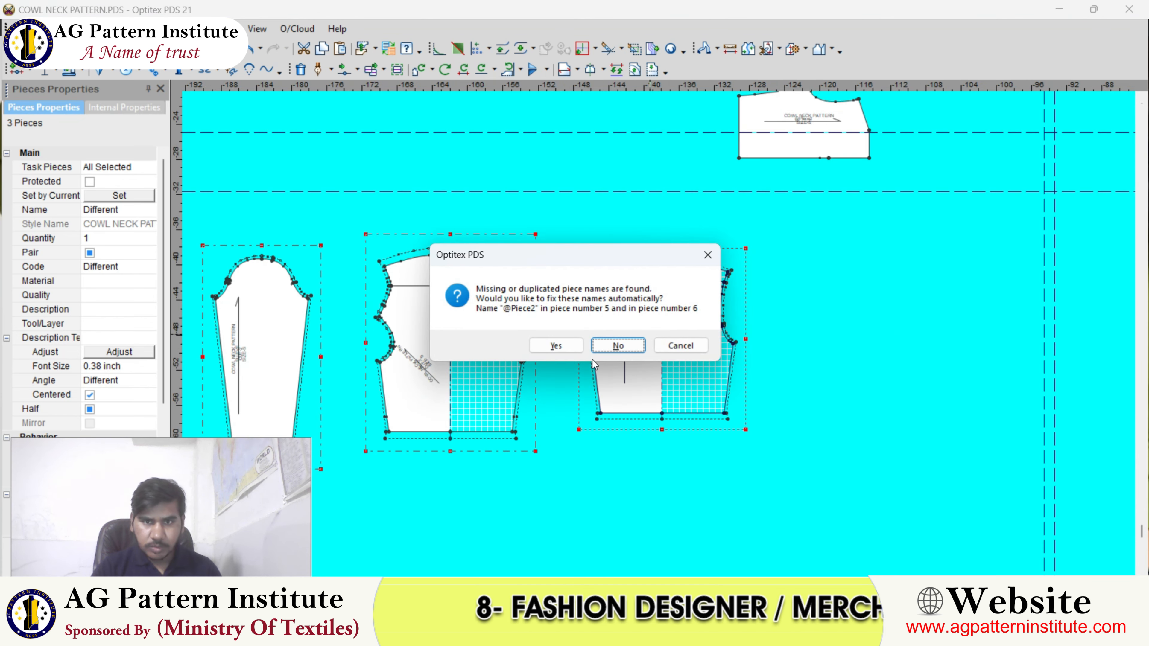
pyautogui.click(556, 346)
pyautogui.scroll(-2, 663, 340)
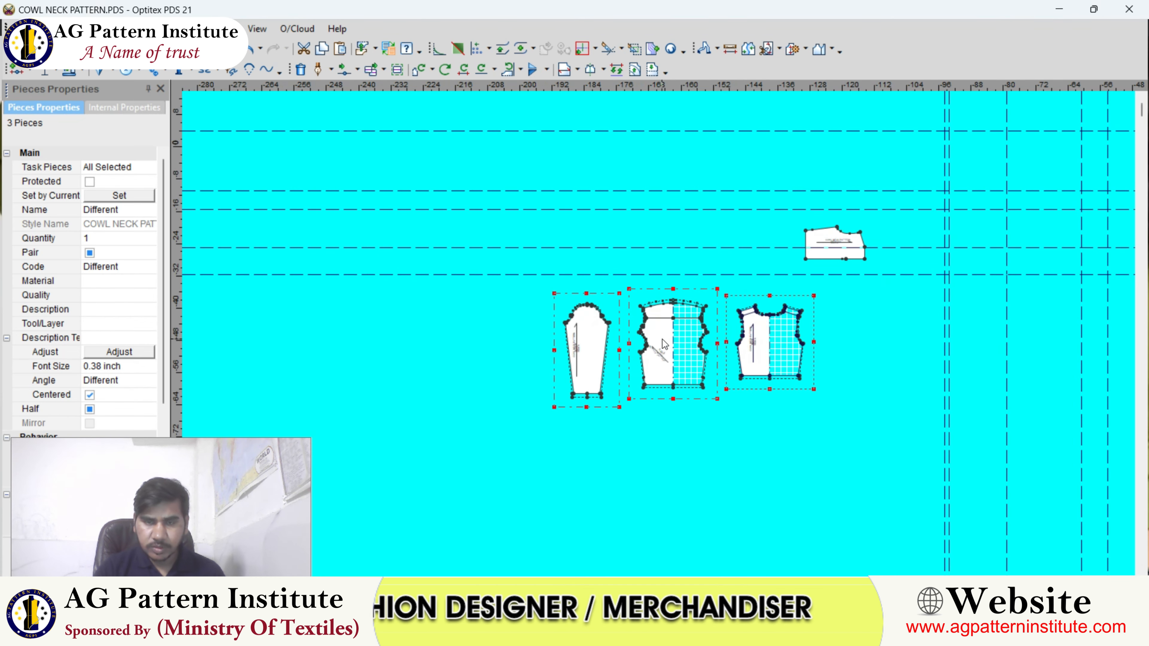
# Step: Switch to the green cowl top photo in Photos and compare the full view with close-ups of the neckline and hem
pyautogui.moveTo(740, 636)
pyautogui.click(651, 527)
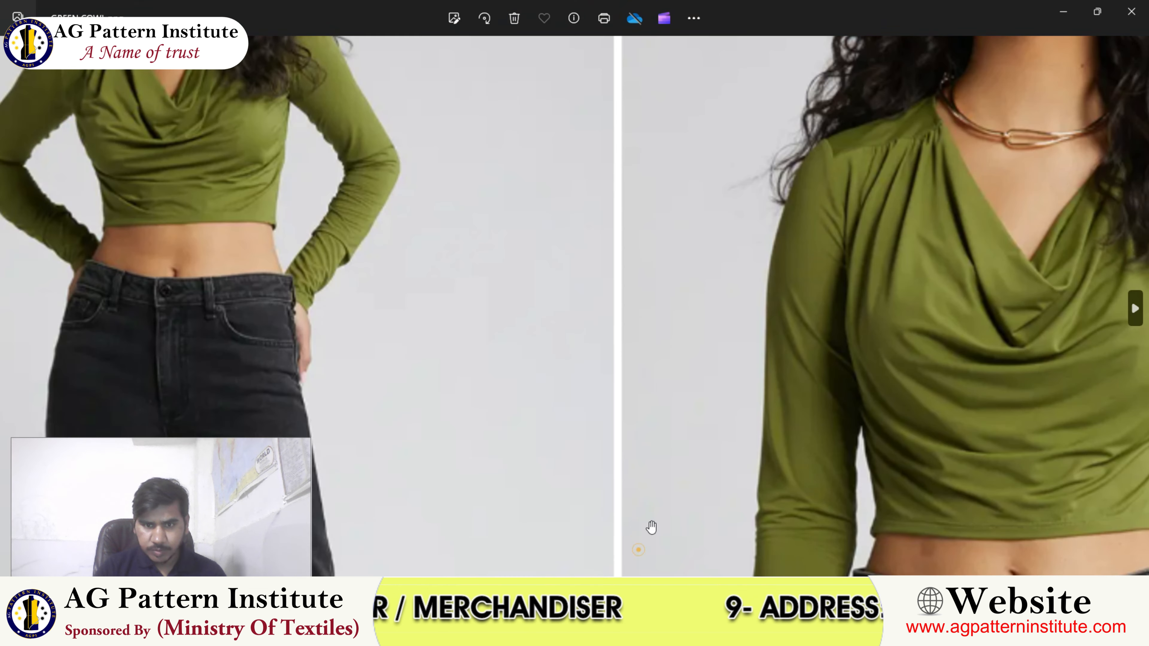
pyautogui.scroll(-3, 926, 365)
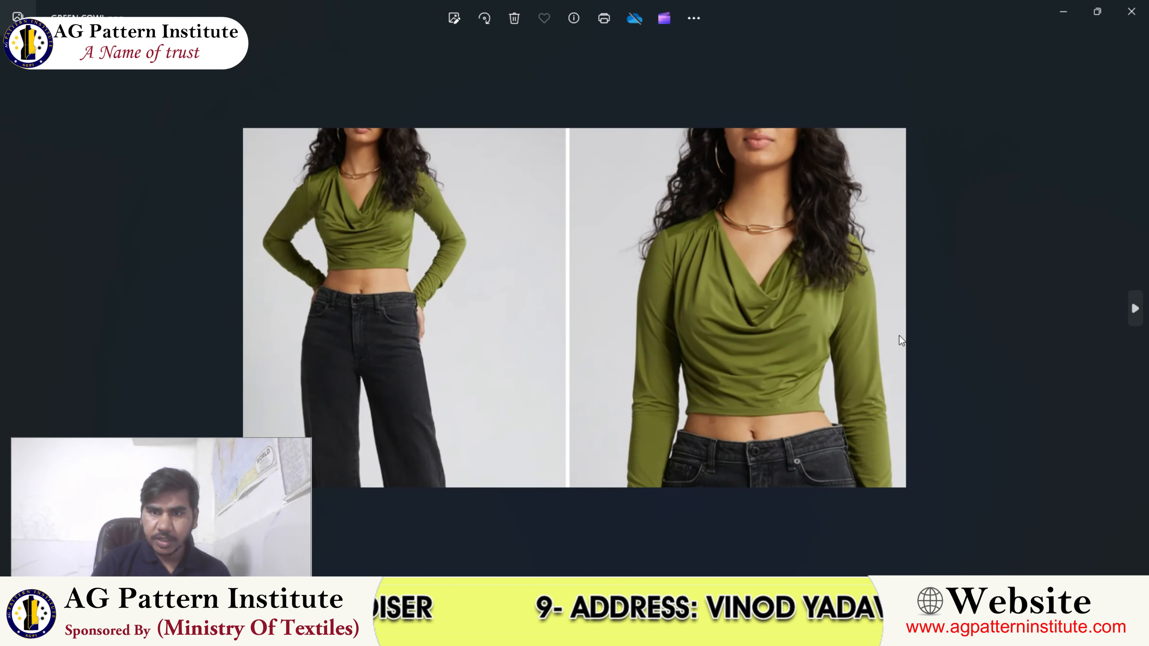
pyautogui.scroll(1, 887, 328)
pyautogui.scroll(2, 319, 199)
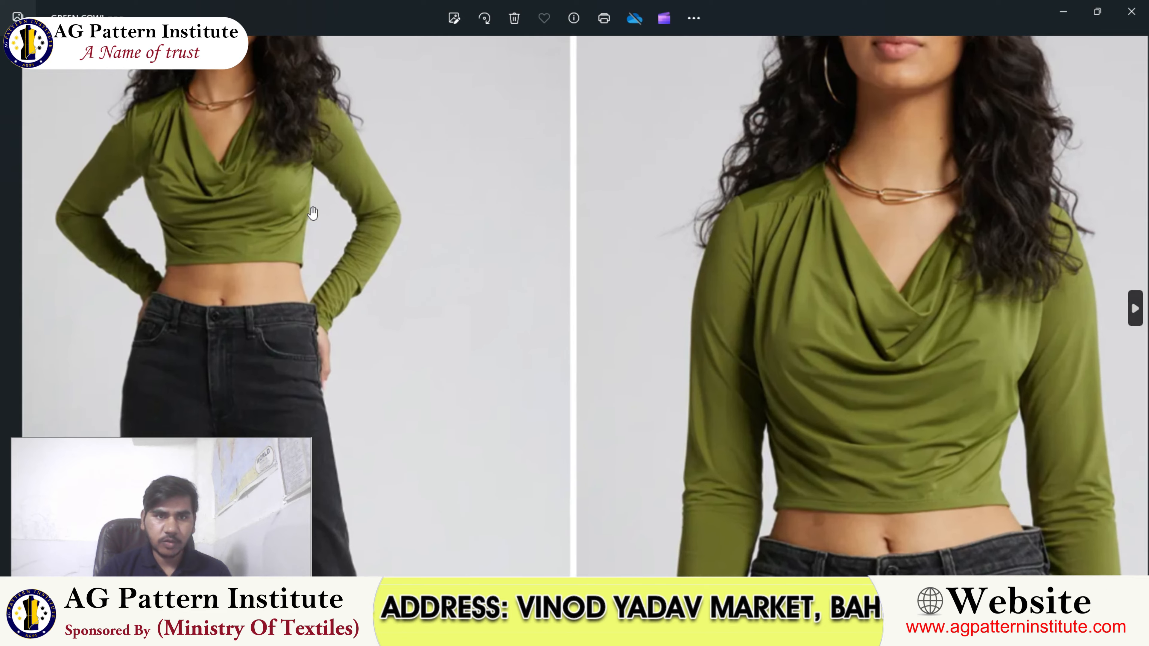
pyautogui.scroll(2, 313, 213)
pyautogui.scroll(-2, 1077, 288)
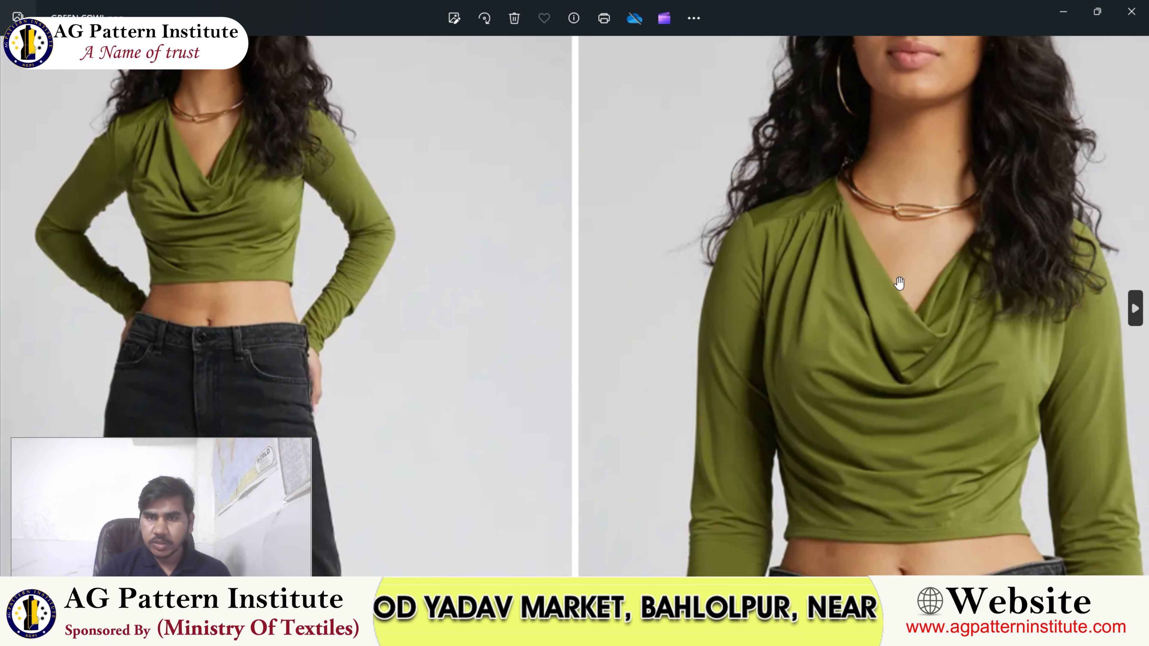
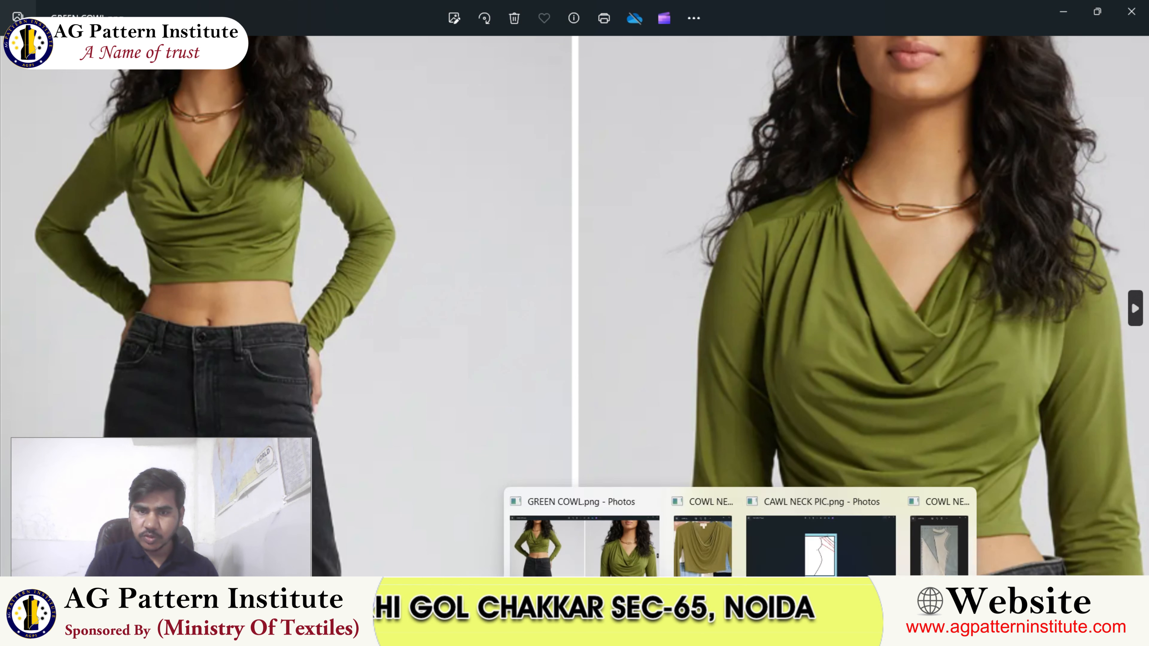
# Step: Switch back to Optitex PDS and add the text SHOULDER beside the front piece's shoulder seam
pyautogui.click(773, 633)
pyautogui.scroll(7, 659, 335)
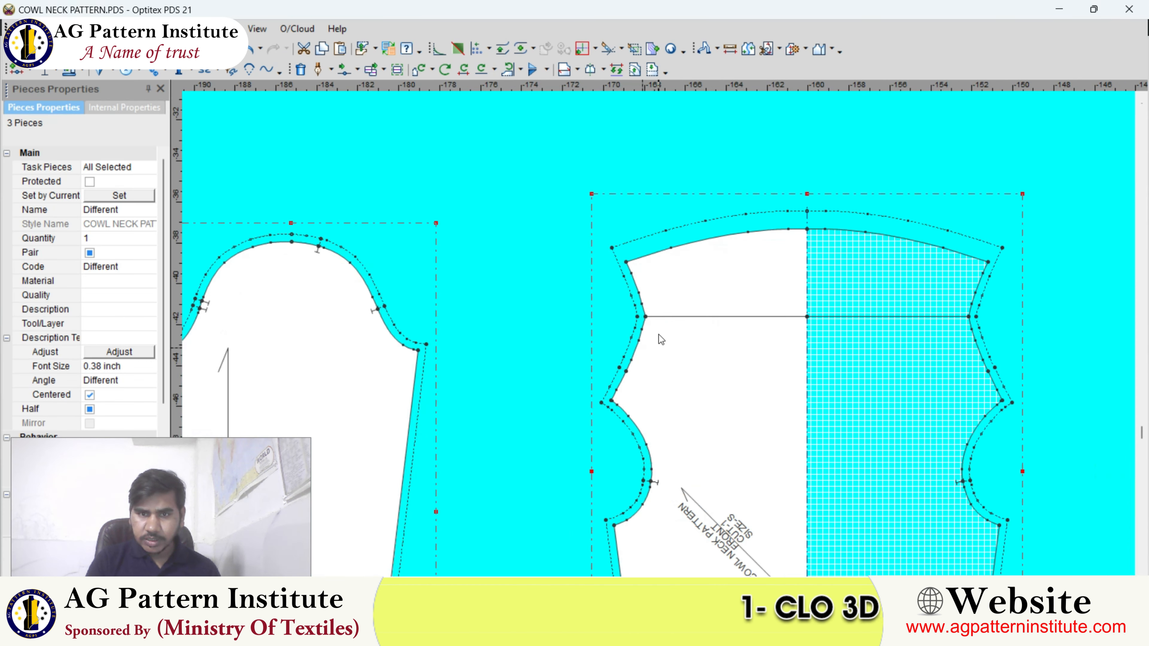
pyautogui.scroll(2, 659, 335)
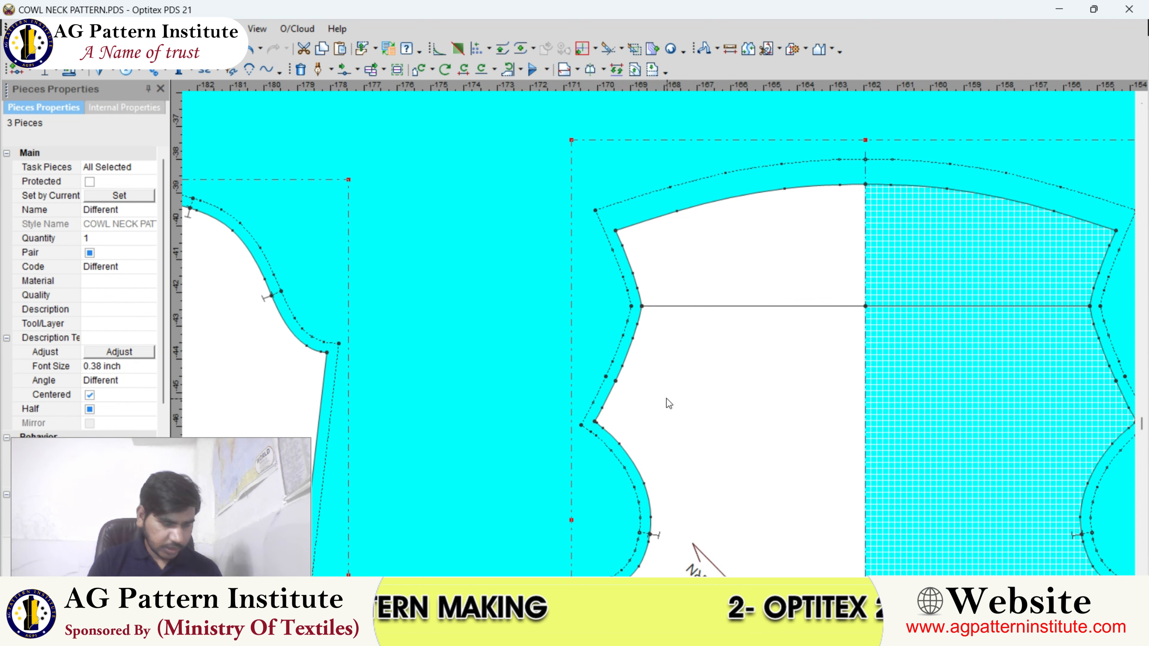
pyautogui.scroll(2, 666, 398)
pyautogui.click(596, 347)
pyautogui.write('S')
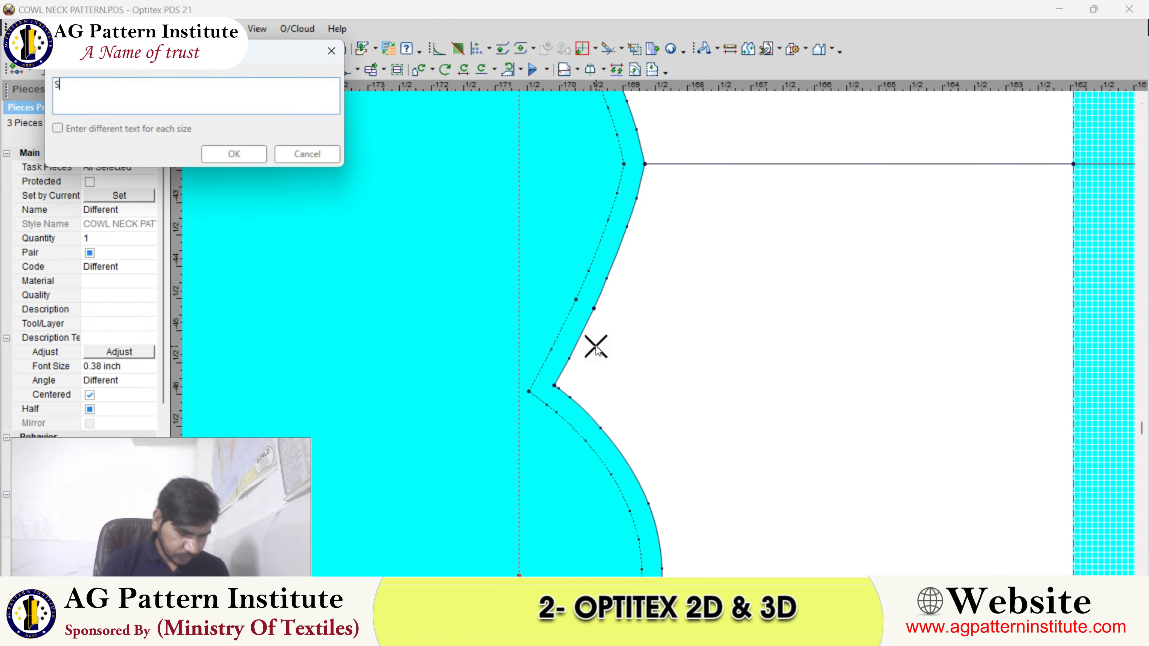
pyautogui.write('HOULDER')
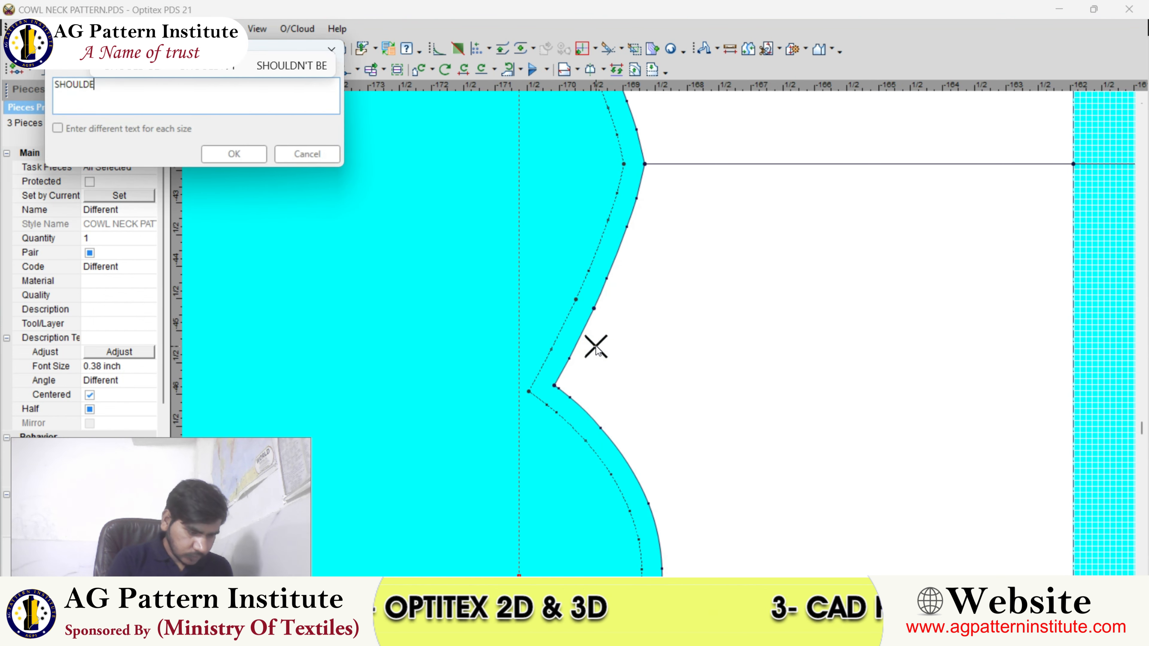
pyautogui.click(248, 152)
# Step: Rotate the SHOULDER text with Text Direction so it runs parallel to the front's shoulder seam
pyautogui.click(192, 71)
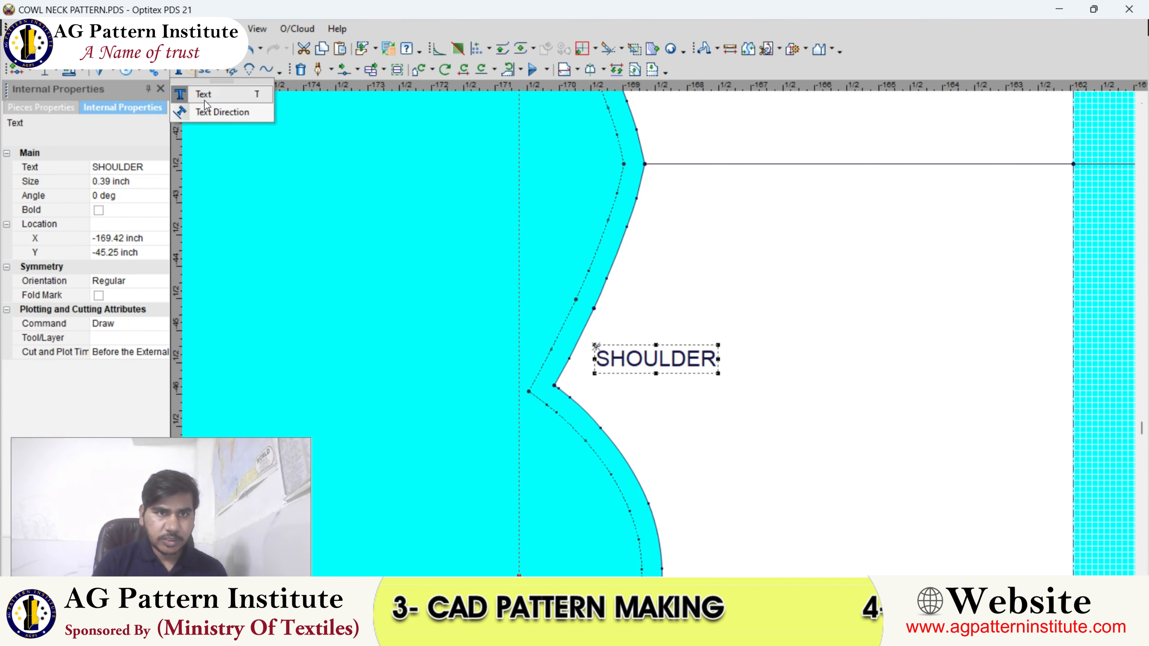
pyautogui.click(206, 107)
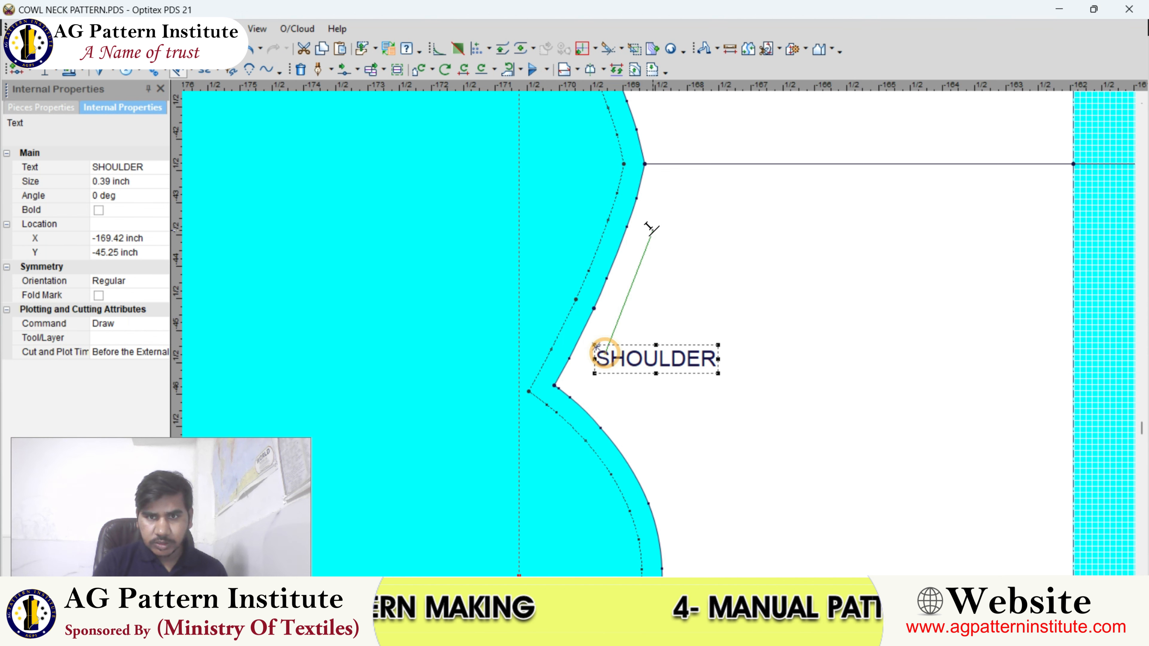
pyautogui.click(658, 356)
# Step: Add the text 1/2" FOLD just below the curved upper edge of the cowl front piece
pyautogui.scroll(-5, 660, 334)
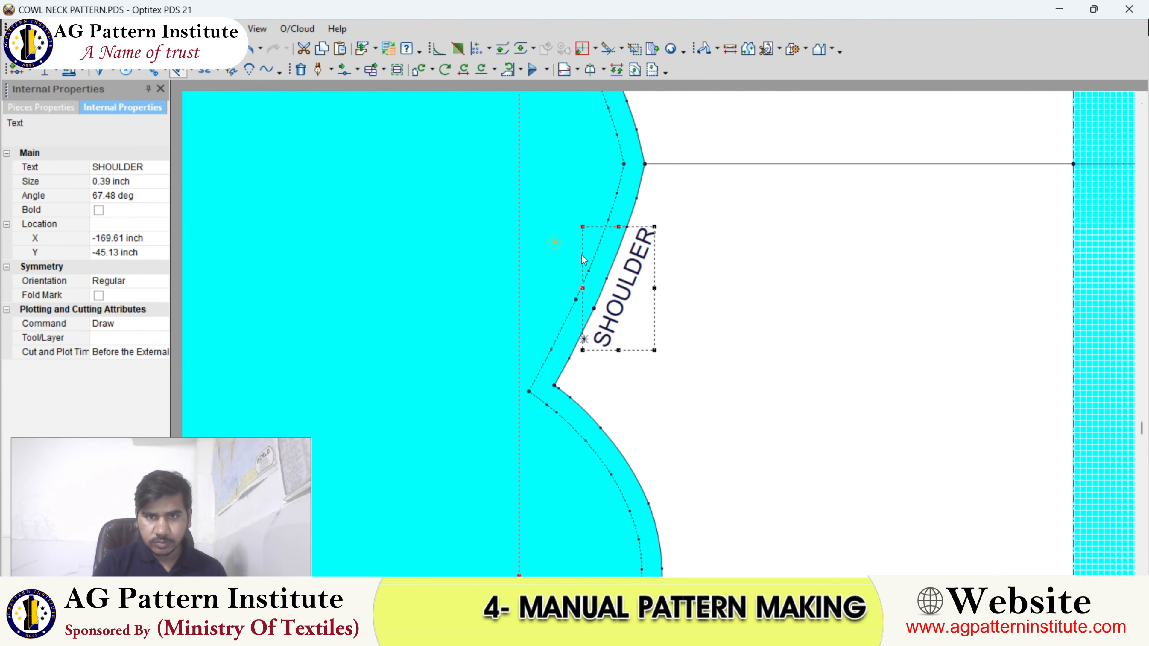
pyautogui.scroll(2, 645, 311)
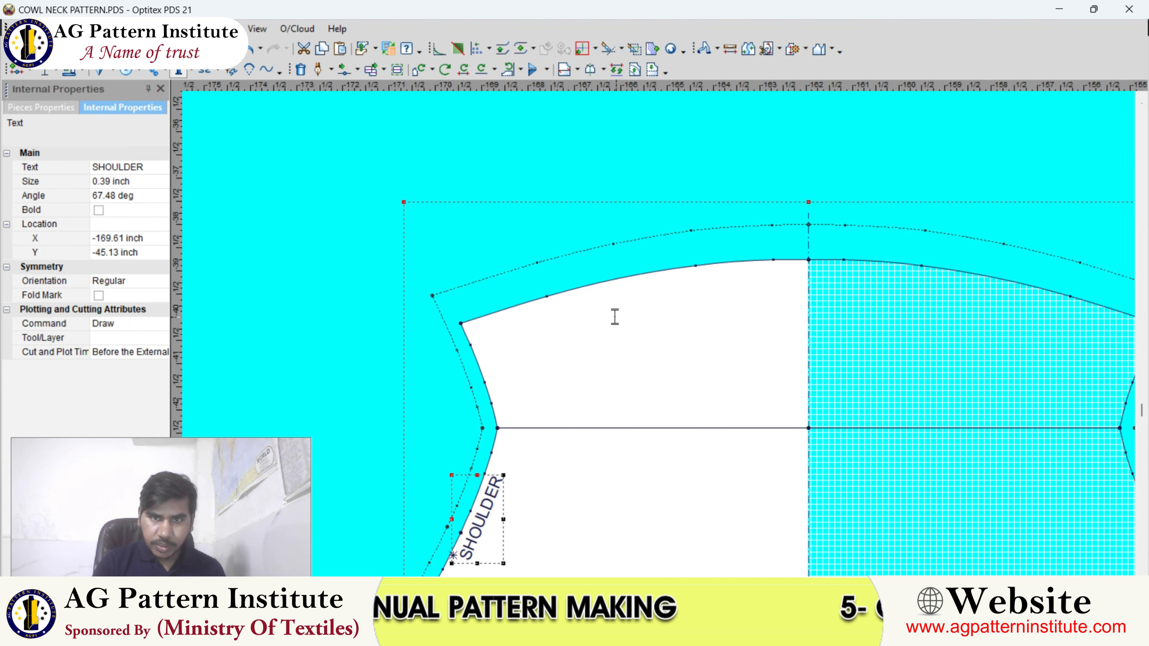
pyautogui.click(610, 307)
pyautogui.write('1')
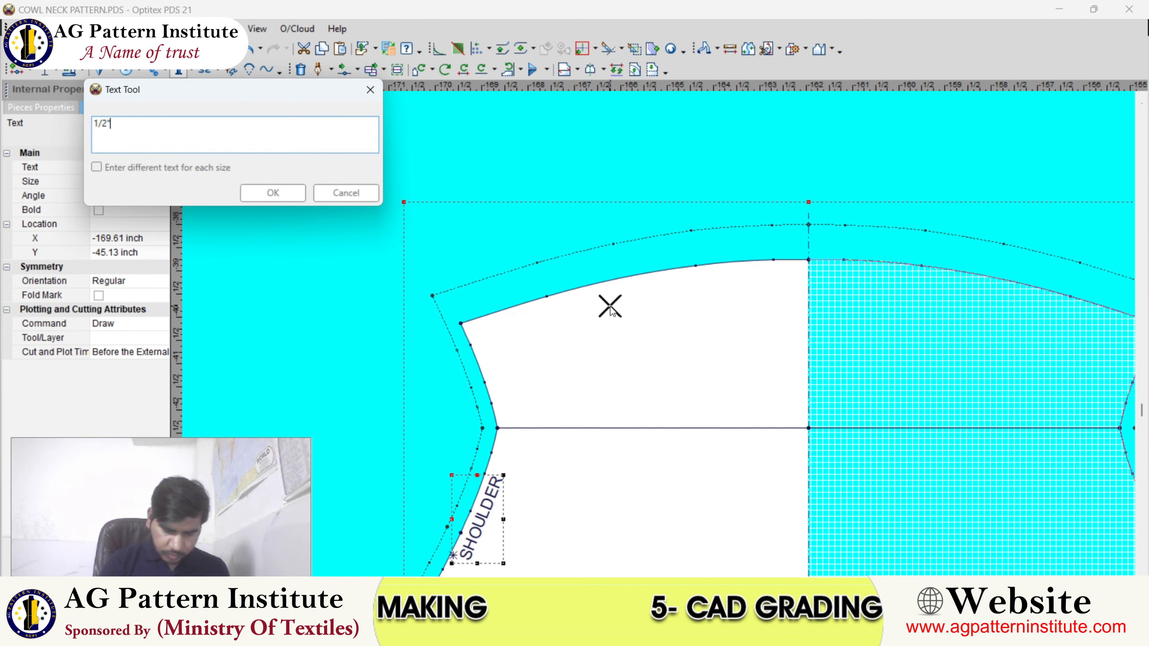
pyautogui.write('/2" FOLD')
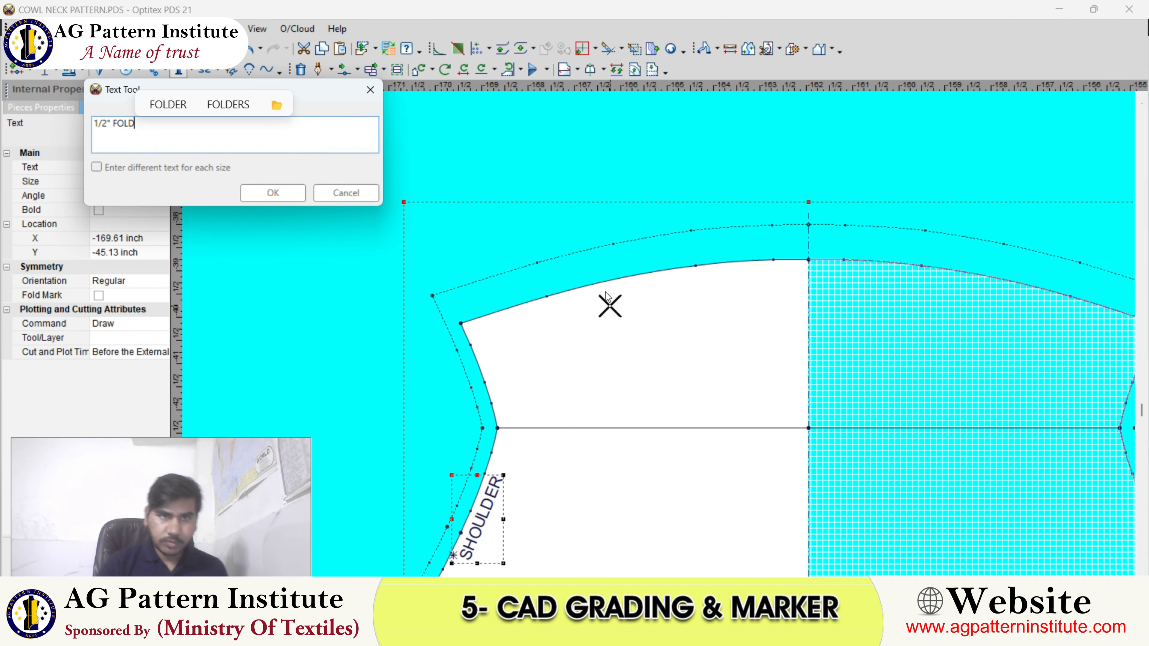
pyautogui.click(273, 192)
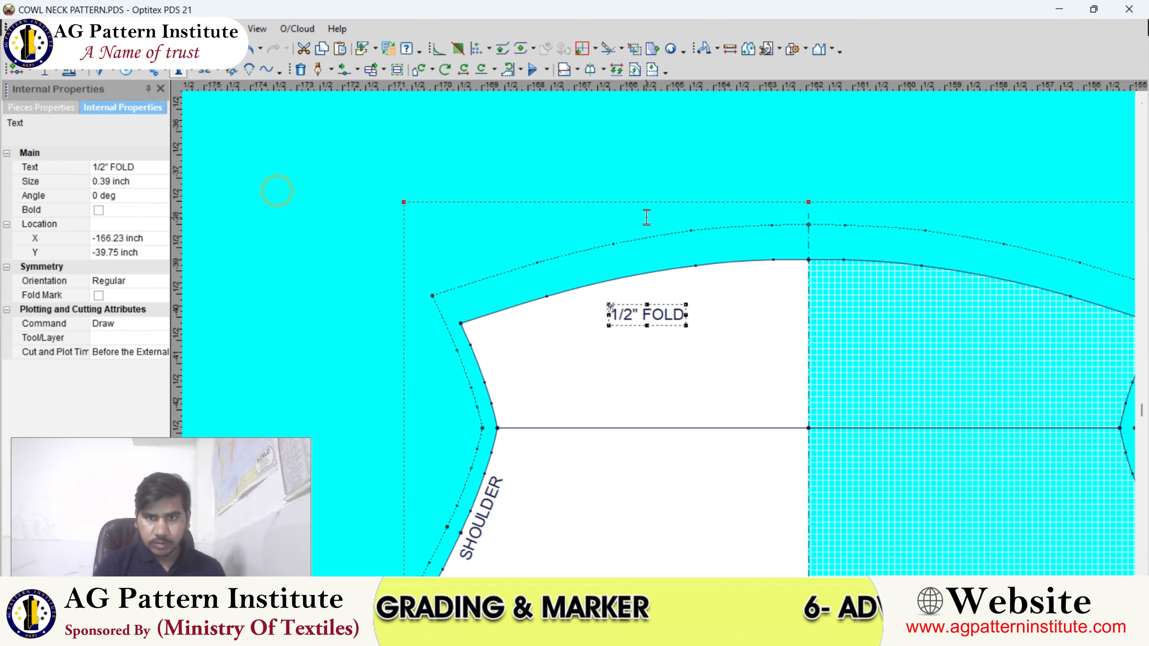
# Step: Place a copy of the 1/2" FOLD text just above the front piece's hem
pyautogui.scroll(1, 684, 280)
pyautogui.click(615, 369)
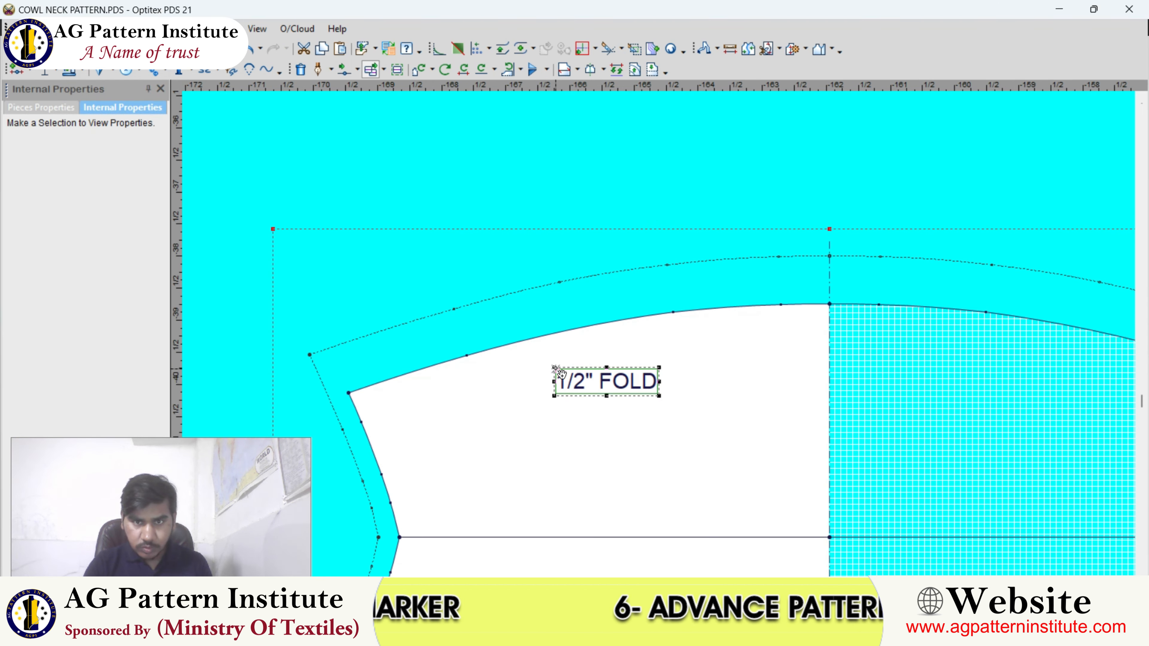
pyautogui.scroll(-4, 613, 375)
pyautogui.scroll(3, 664, 338)
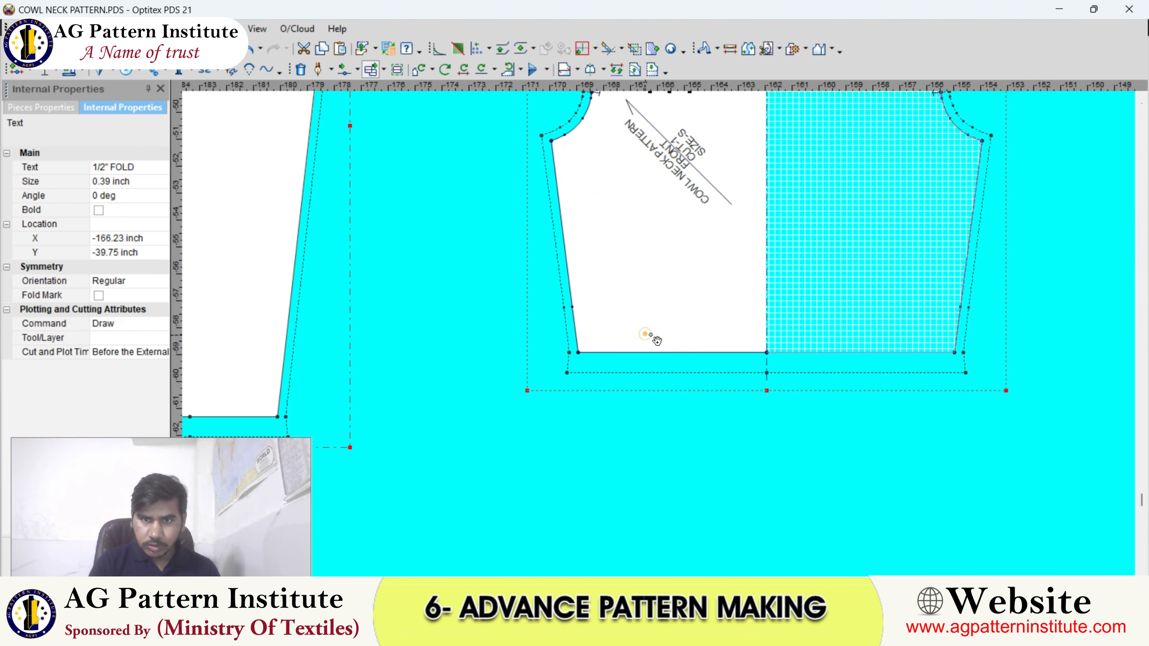
pyautogui.scroll(2, 656, 338)
pyautogui.scroll(-3, 651, 326)
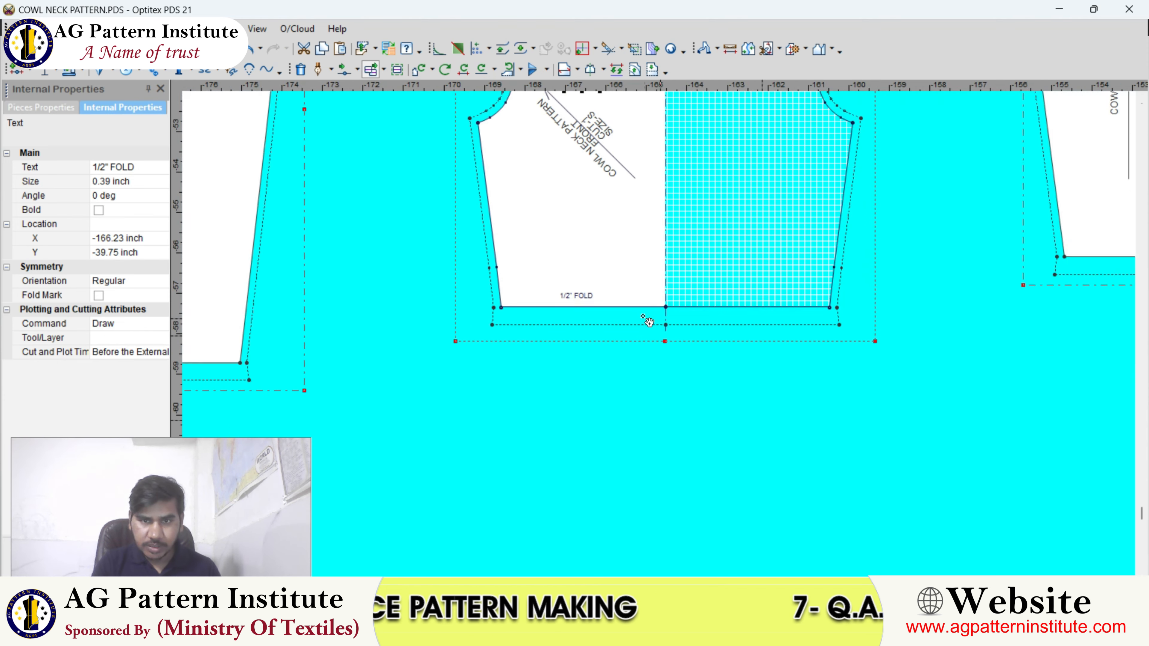
# Step: Place a copy of the 1/2" FOLD text just above the sleeve hem
pyautogui.scroll(2, 649, 323)
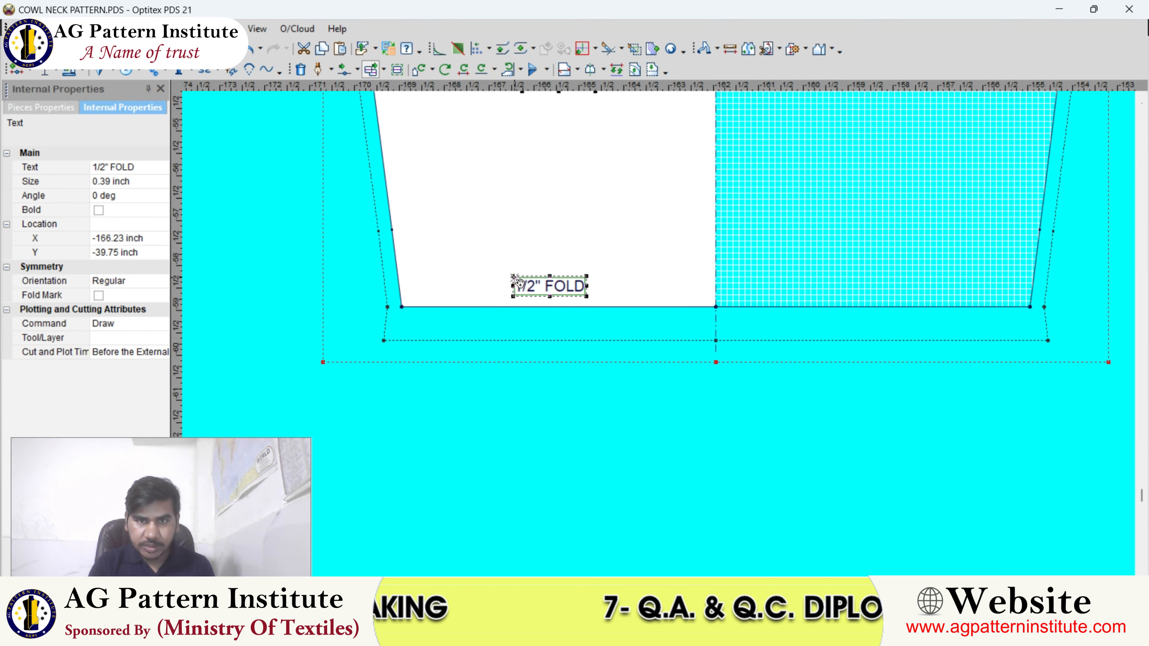
pyautogui.scroll(-3, 513, 277)
pyautogui.scroll(2, 565, 353)
pyautogui.click(702, 239)
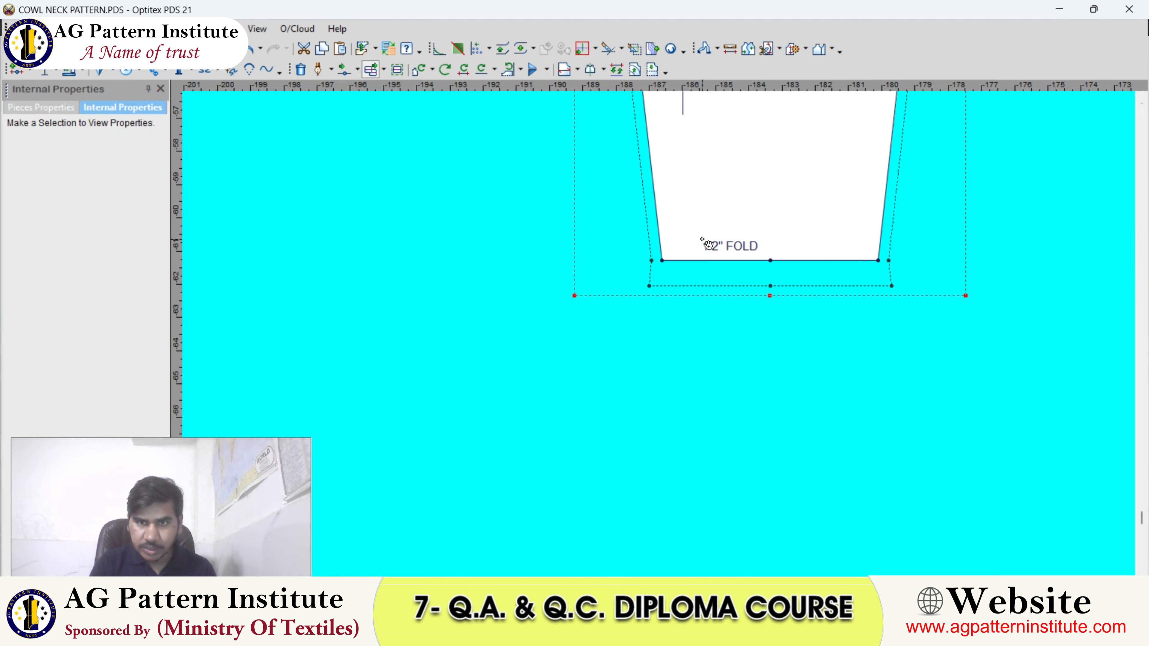
# Step: Copy the sleeve's 1/2" FOLD text and place the copy just above the back piece's hem
pyautogui.scroll(2, 660, 334)
pyautogui.click(670, 306)
pyautogui.hotkey('ctrl', 'c')
pyautogui.hotkey('ctrl', 'v')
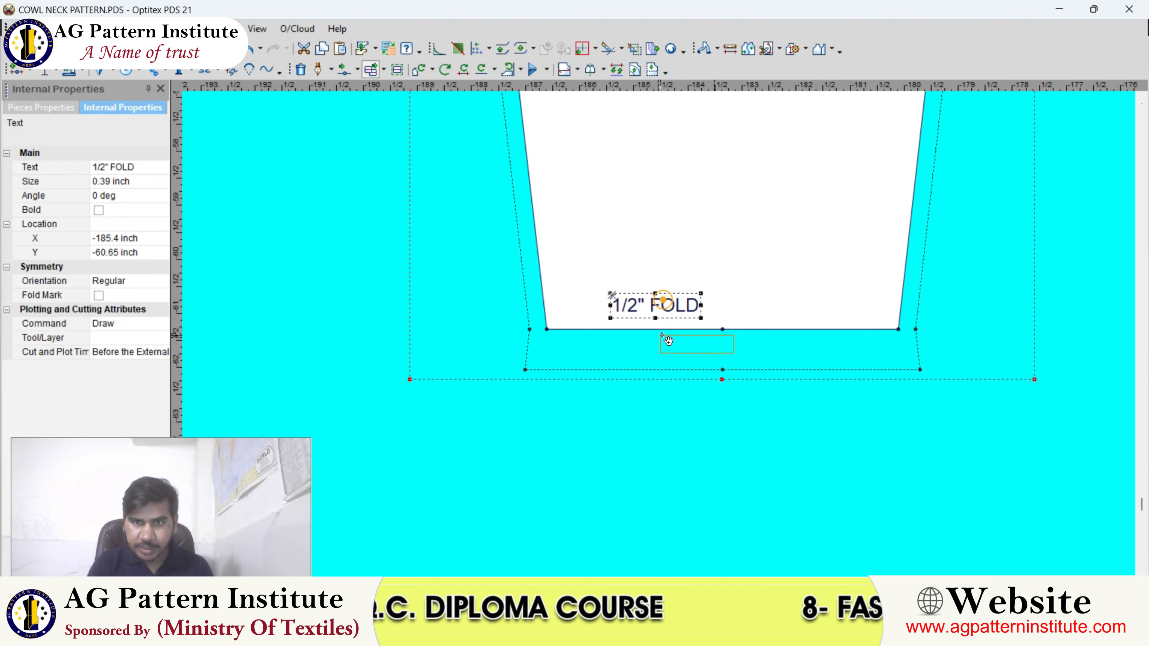
pyautogui.scroll(-5, 669, 338)
pyautogui.scroll(3, 846, 303)
pyautogui.click(664, 340)
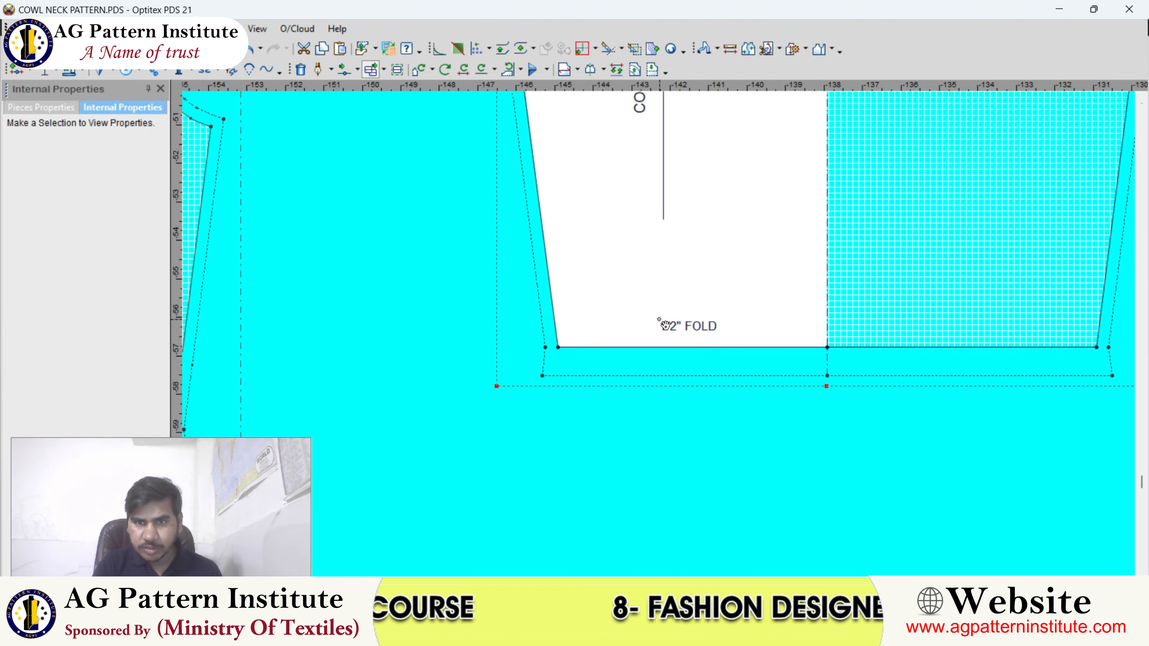
# Step: Review the text labels on the sleeve, cowl front and back pieces
pyautogui.scroll(-4, 660, 330)
pyautogui.click(604, 200)
pyautogui.scroll(3, 659, 334)
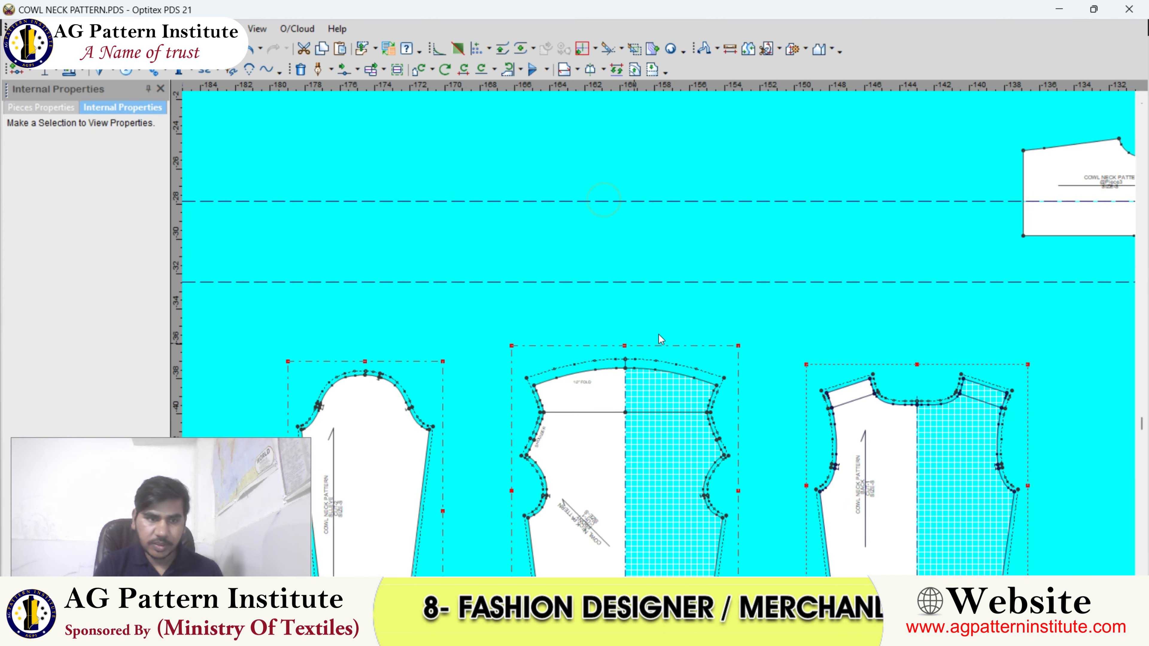
pyautogui.scroll(-4, 659, 335)
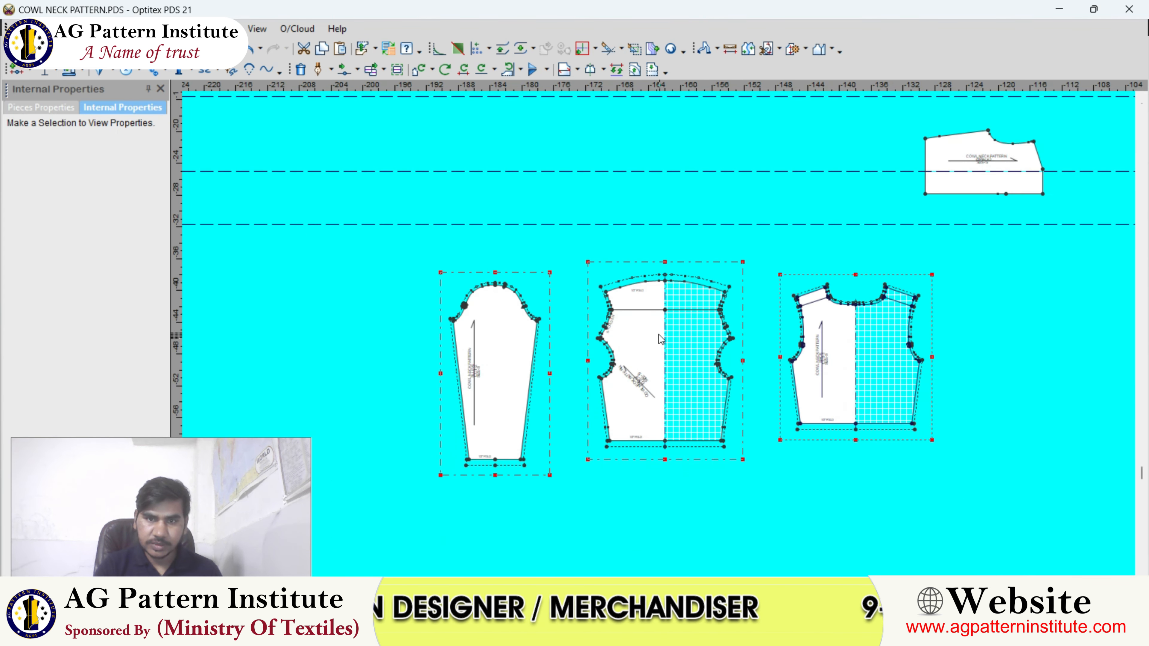
pyautogui.scroll(3, 659, 334)
pyautogui.scroll(-2, 457, 398)
pyautogui.scroll(1, 659, 334)
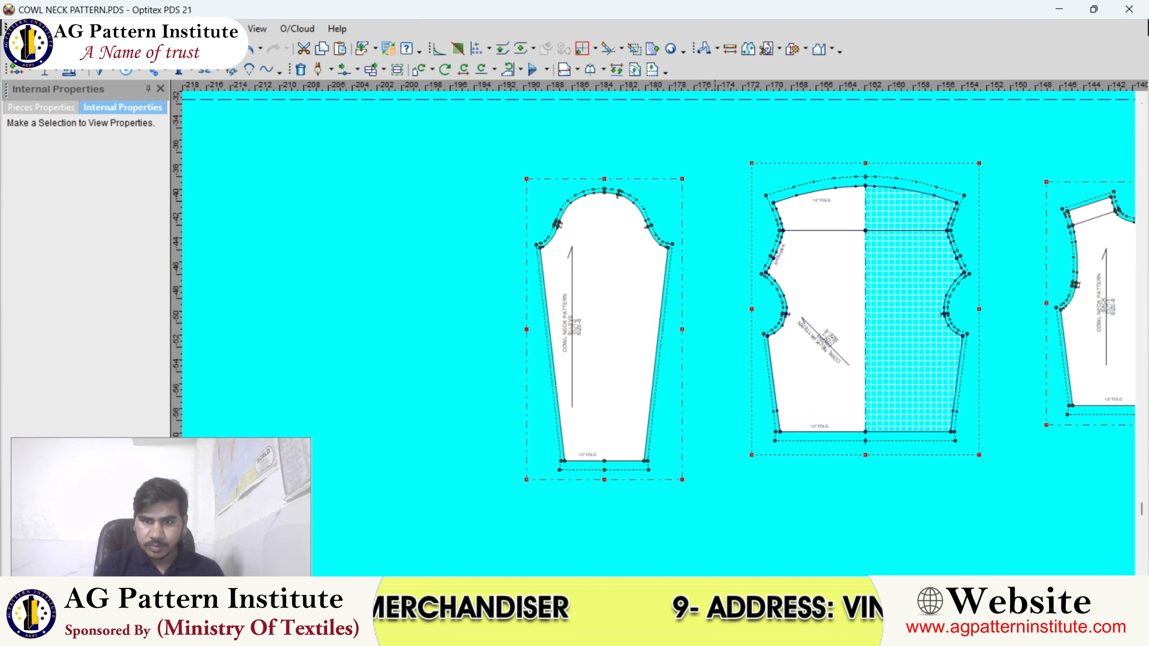
# Step: Switch to the green cowl top photo in Photos, examine the drape and hem, and close the photo
pyautogui.moveTo(676, 569)
pyautogui.click(560, 562)
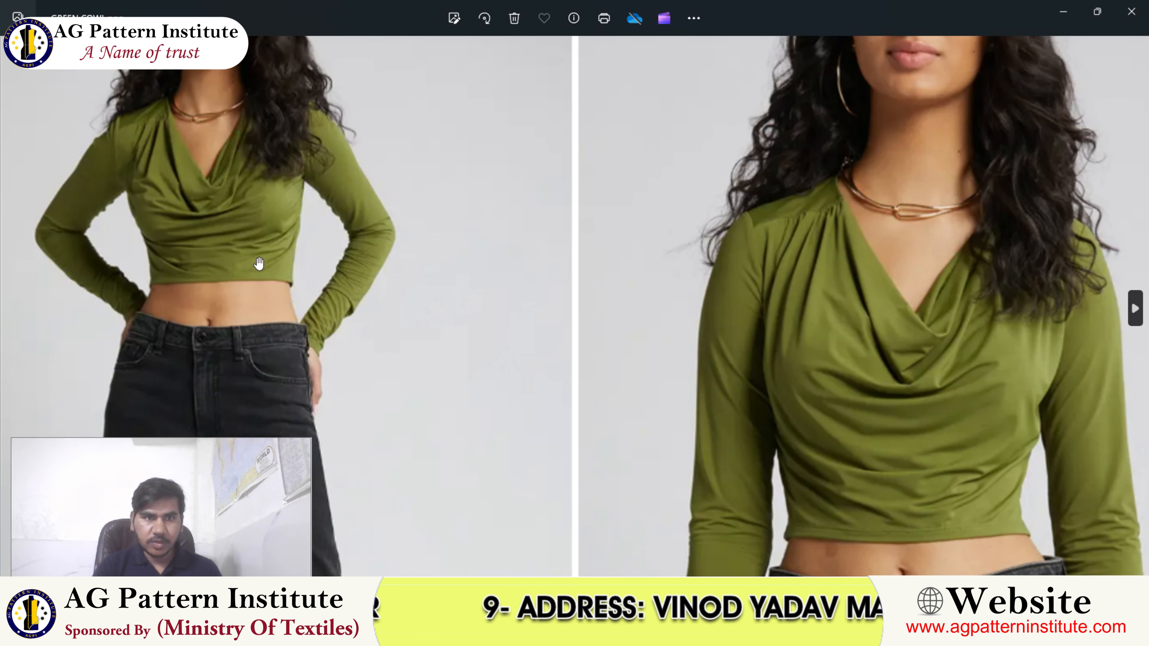
pyautogui.scroll(2, 190, 258)
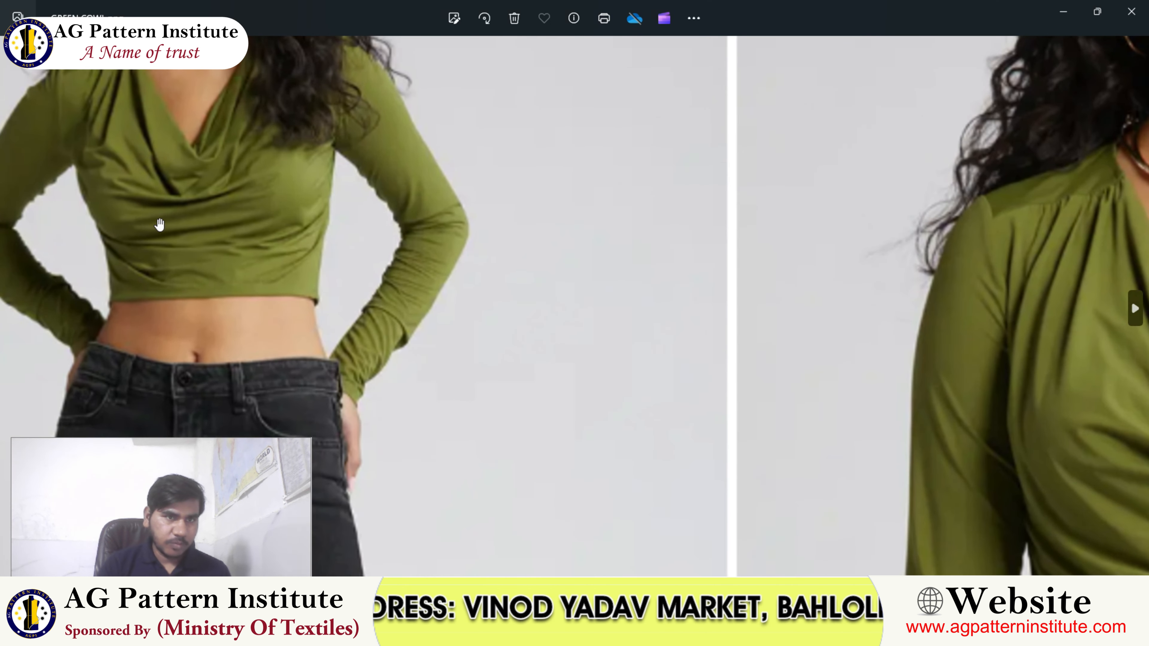
pyautogui.scroll(-2, 281, 218)
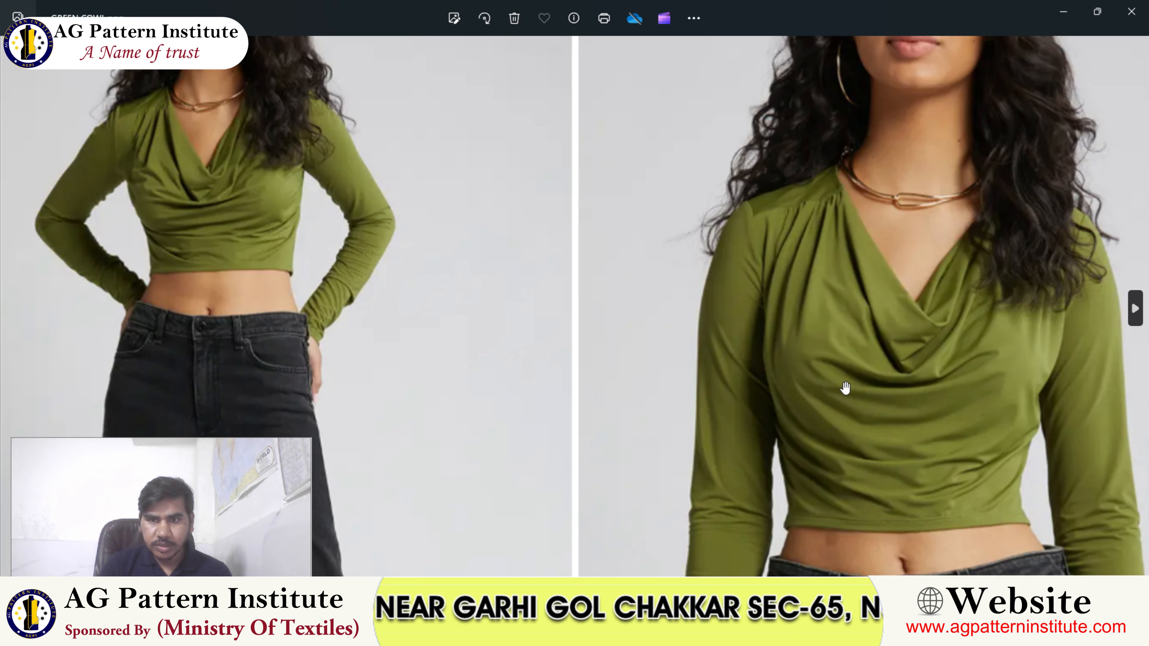
pyautogui.scroll(-3, 679, 379)
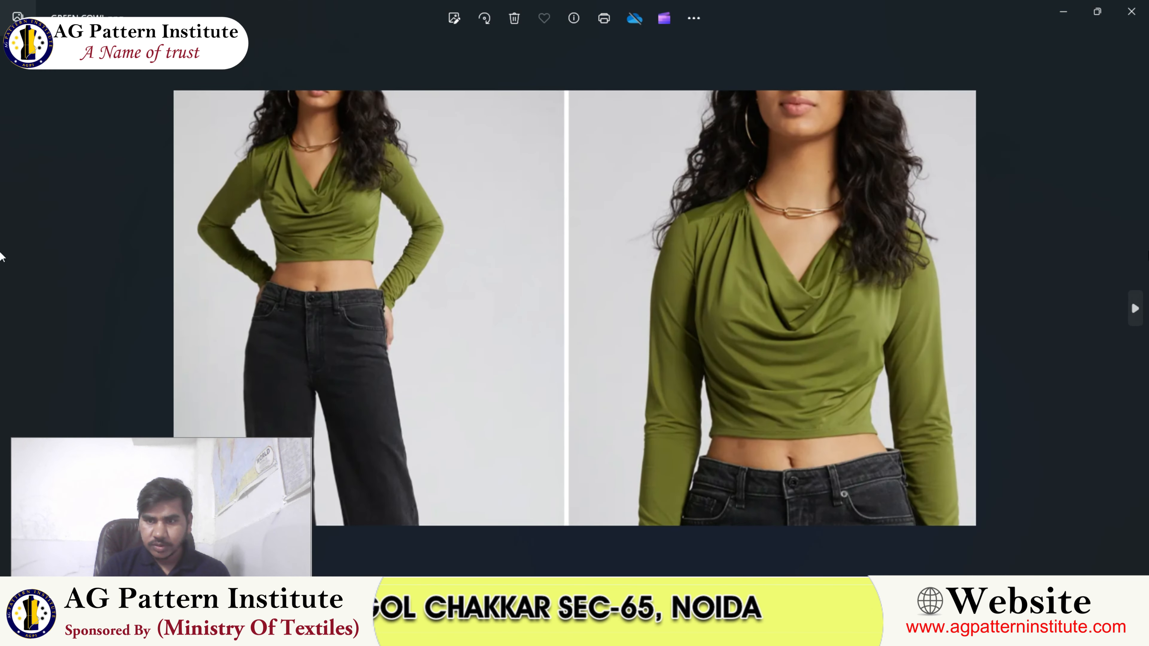
pyautogui.click(1123, 19)
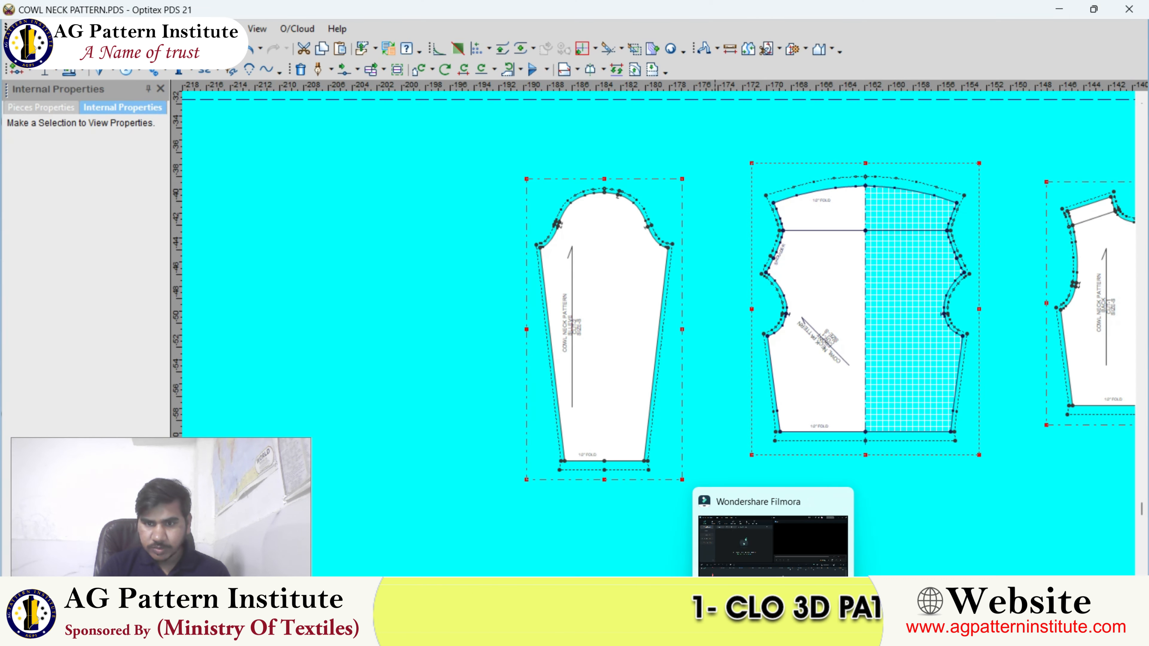
# Step: Minimize Optitex PDS and view the photo of the slashed cowl neck paper pattern at full window size
pyautogui.click(773, 632)
pyautogui.click(1075, 15)
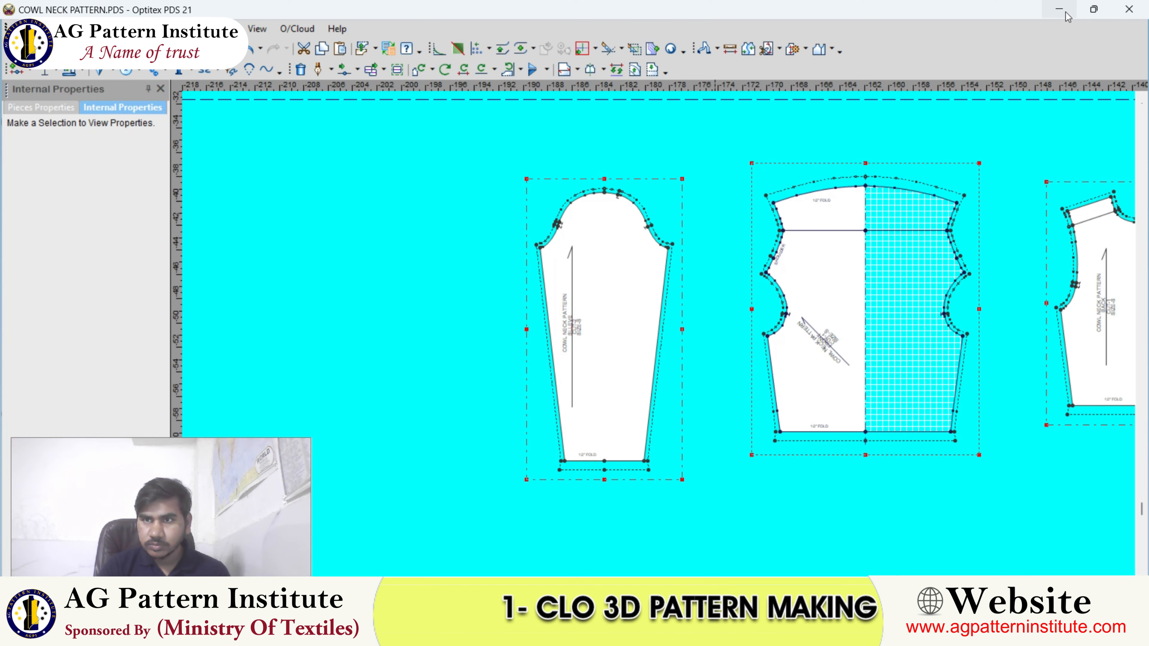
pyautogui.click(1063, 14)
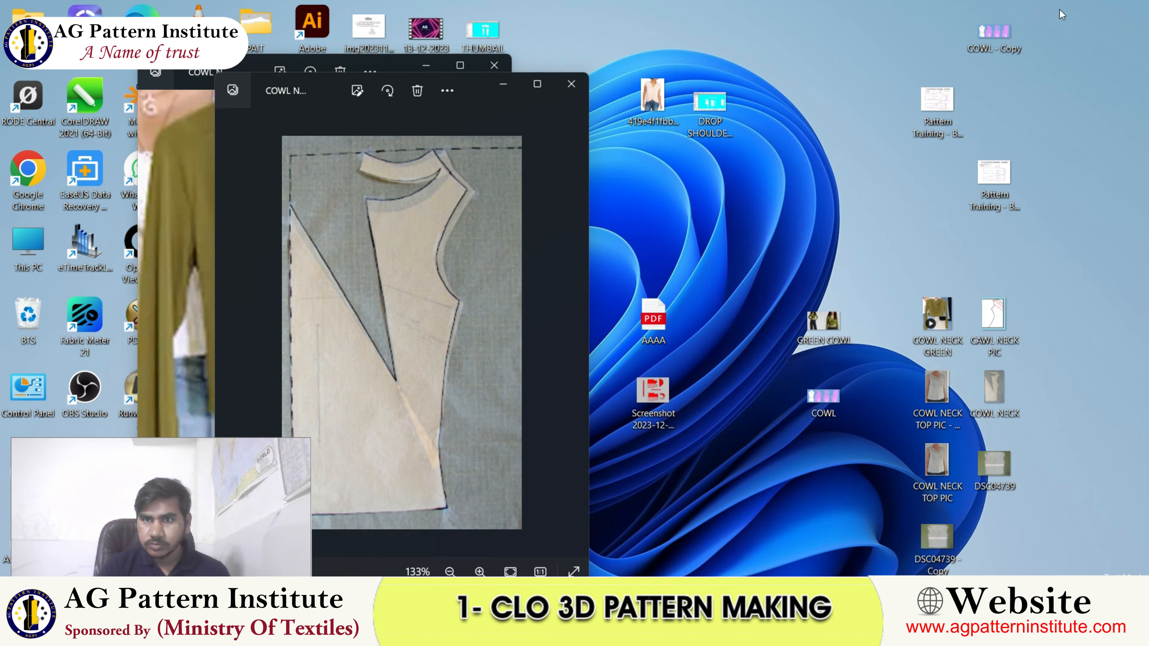
pyautogui.click(537, 85)
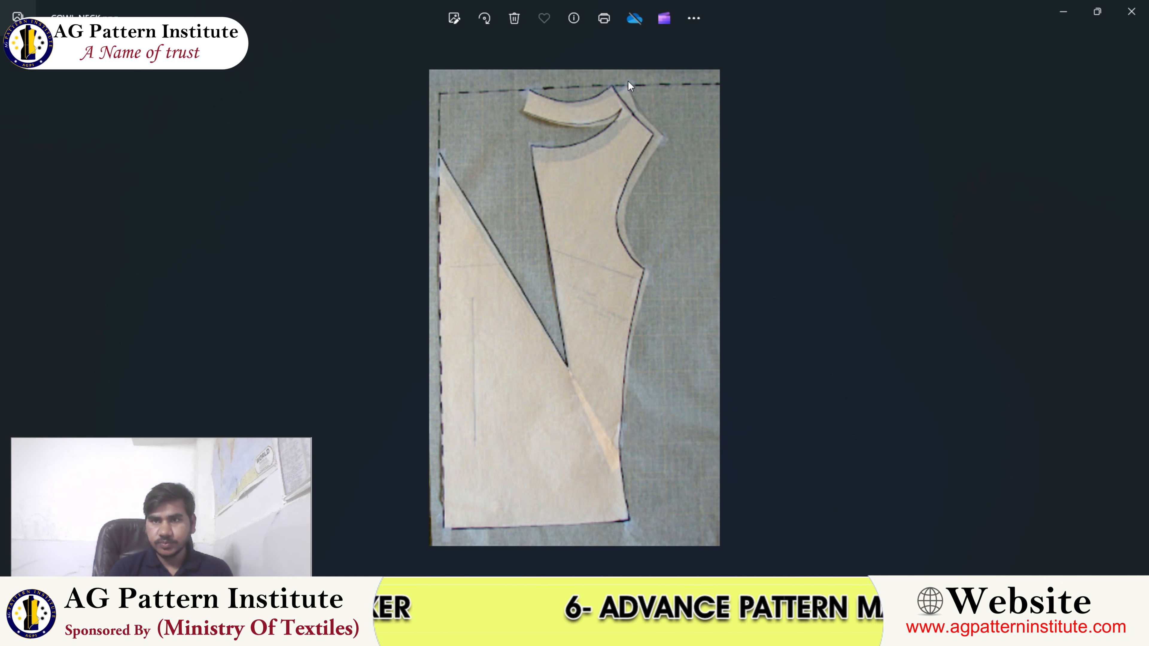
pyautogui.scroll(2, 519, 250)
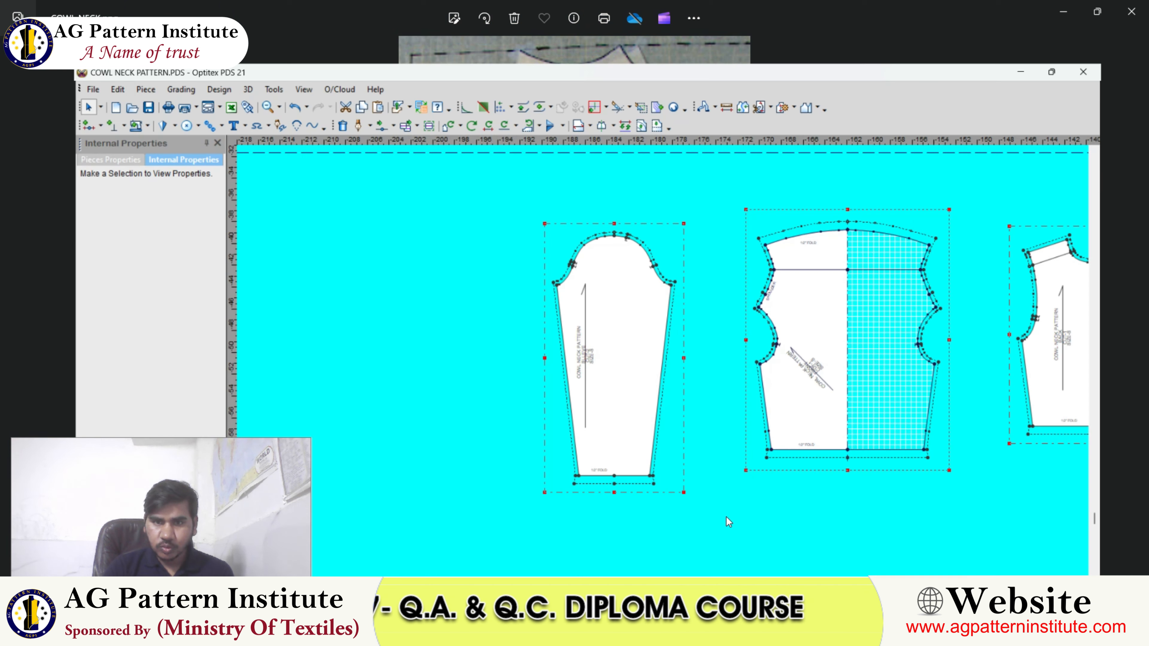
# Step: Switch back to Optitex PDS and delete the leftover bodice block piece above the finished pieces
pyautogui.scroll(2, 675, 328)
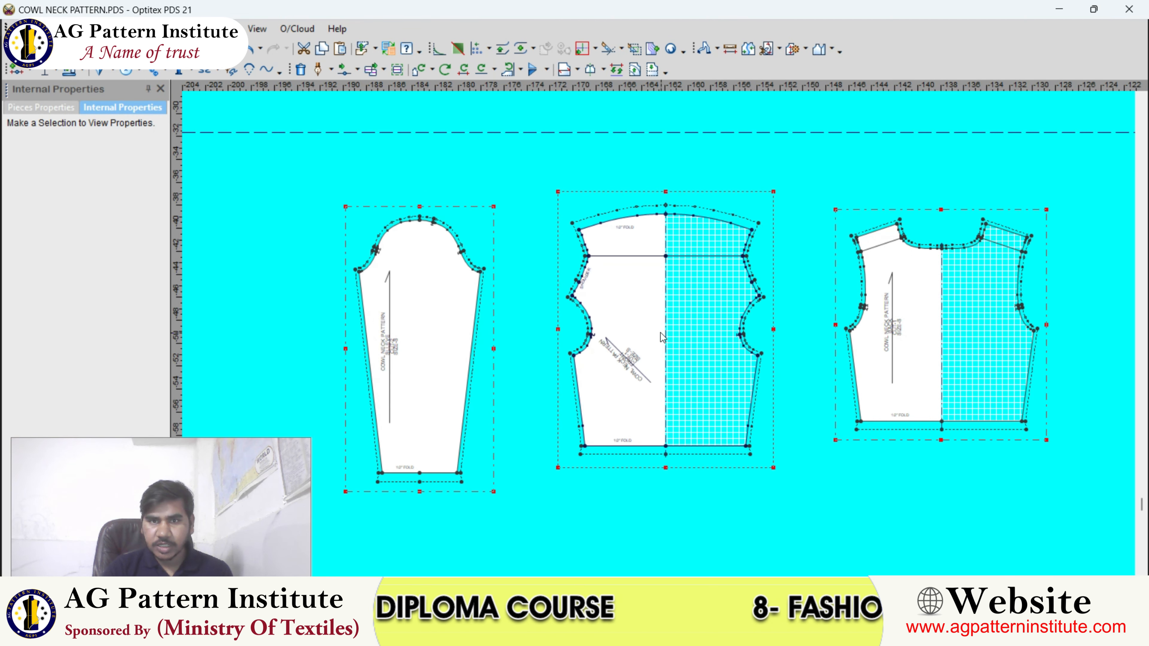
pyautogui.scroll(-2, 664, 332)
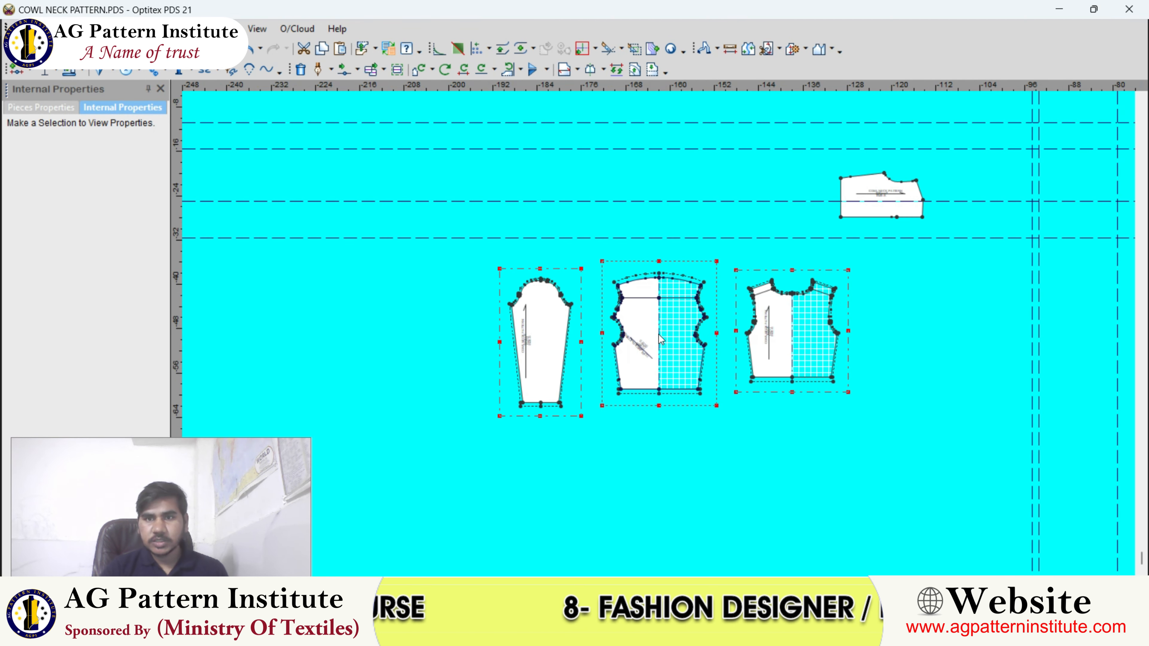
pyautogui.scroll(-2, 659, 335)
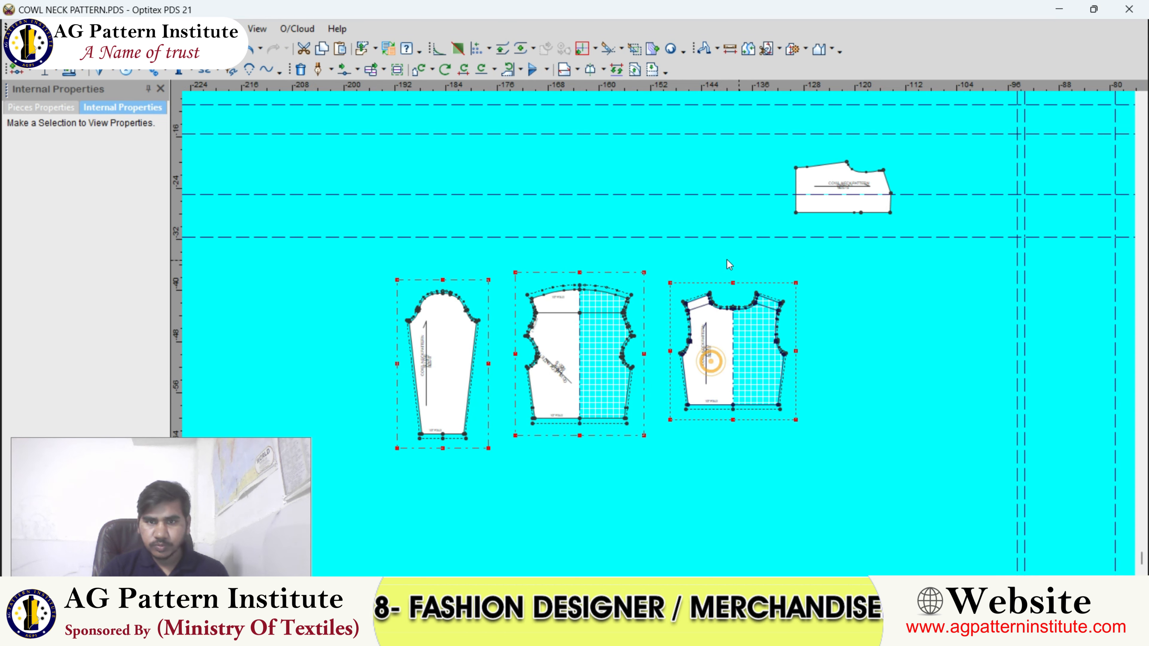
pyautogui.scroll(2, 659, 335)
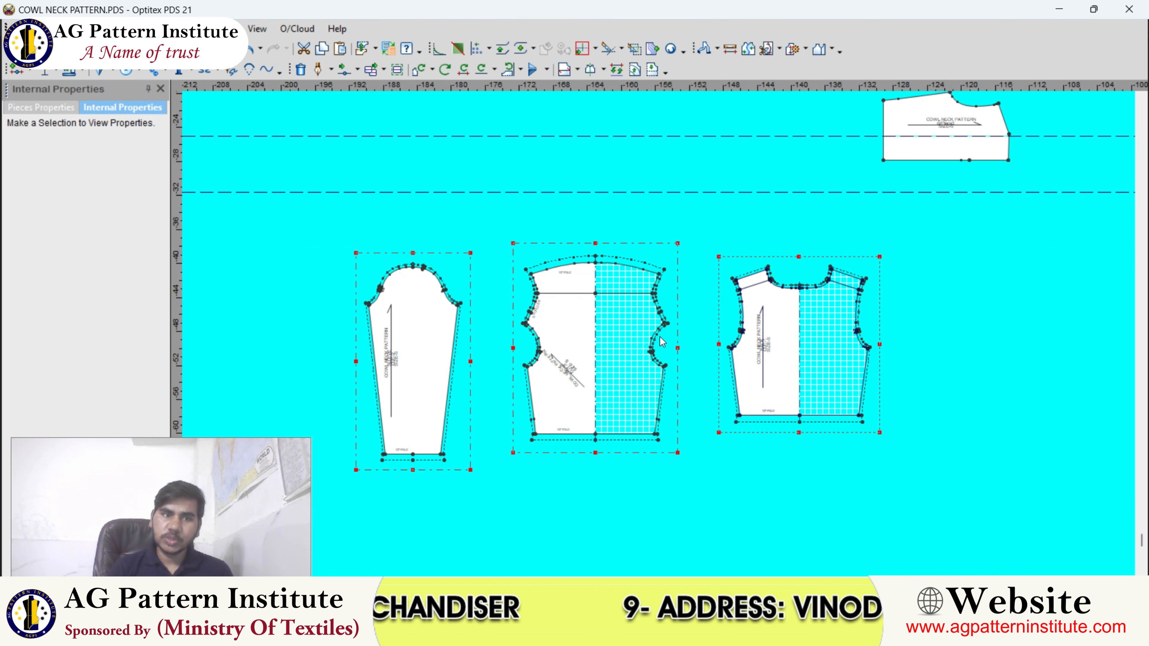
pyautogui.click(967, 140)
pyautogui.click(300, 55)
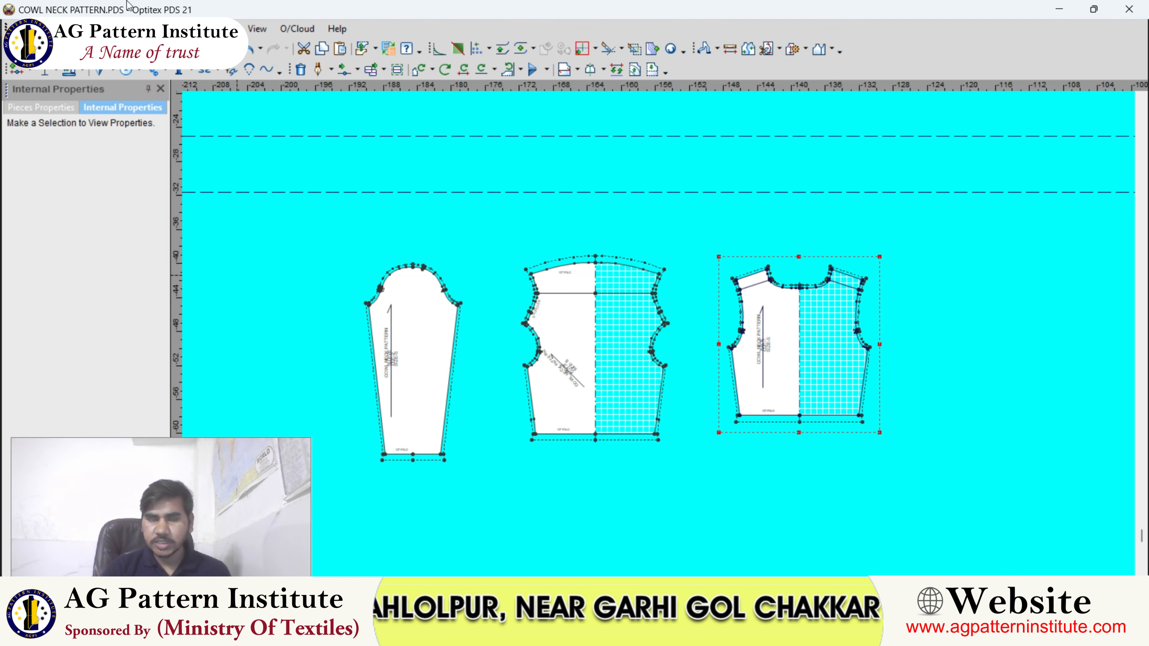
pyautogui.scroll(1, 705, 351)
pyautogui.scroll(-1, 660, 334)
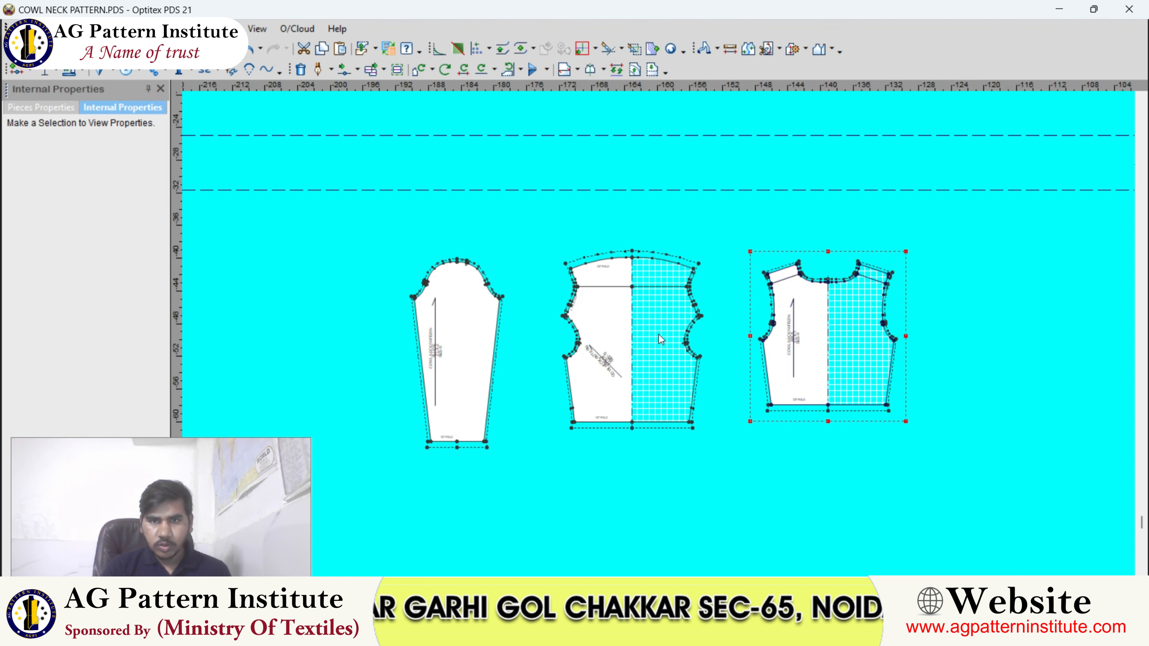
pyautogui.scroll(1, 659, 334)
pyautogui.scroll(-1, 659, 334)
pyautogui.scroll(1, 660, 334)
pyautogui.scroll(-1, 659, 334)
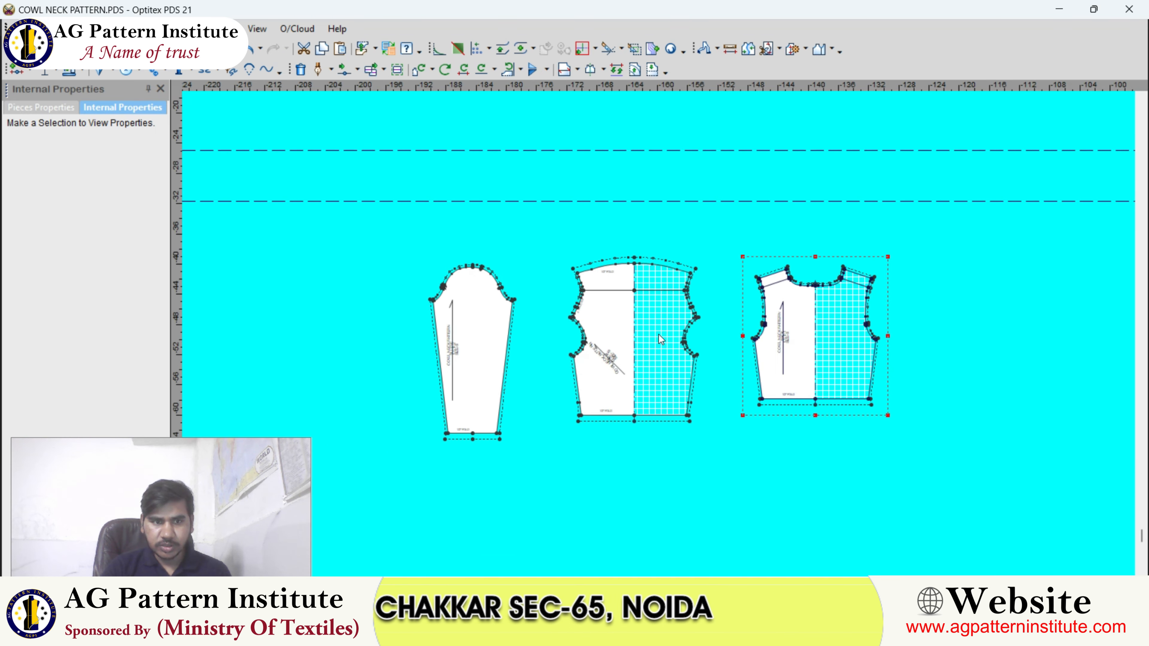
pyautogui.scroll(2, 659, 334)
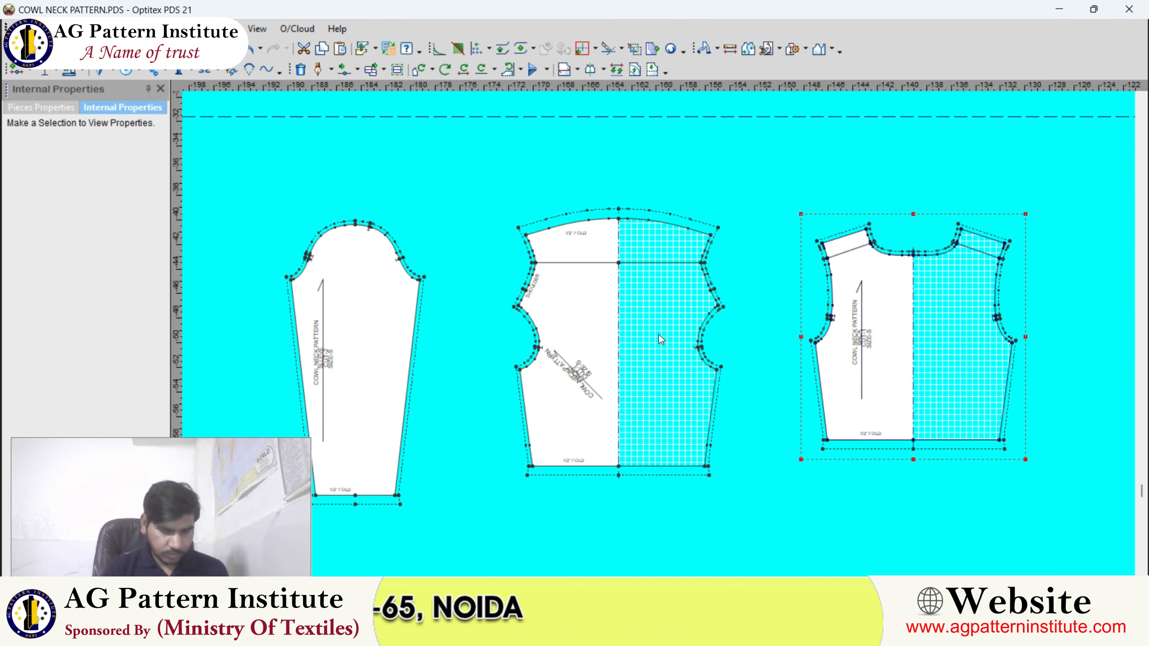